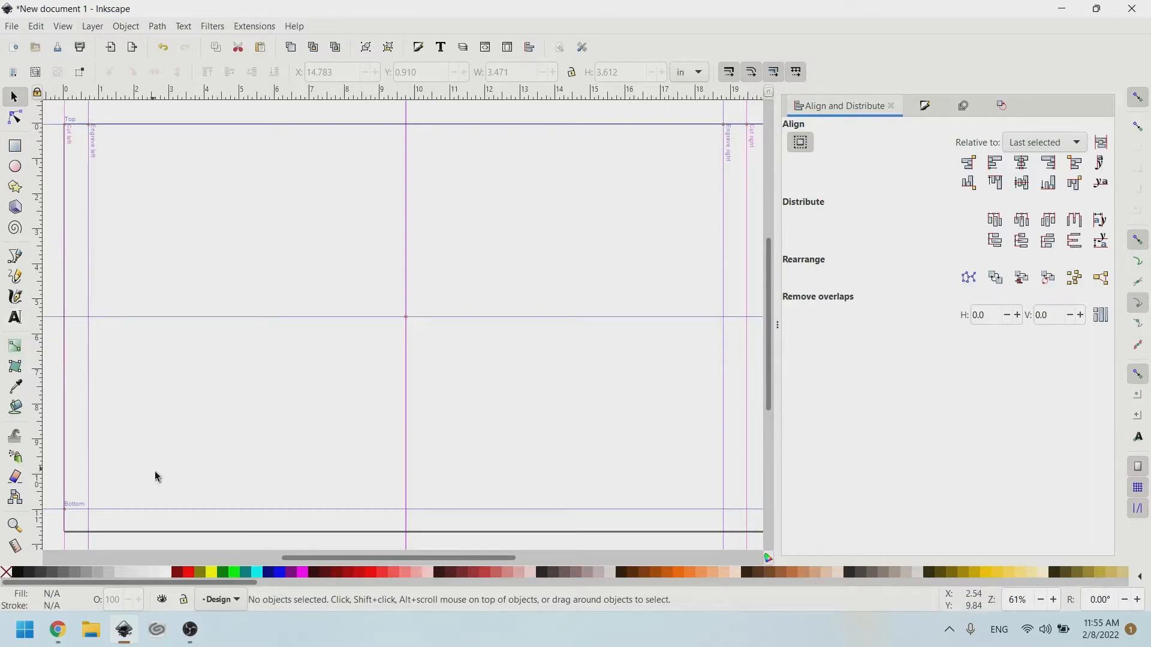
# Switch from Inkscape to the Glowforge design page in Chrome.
pyautogui.moveTo(65, 632)
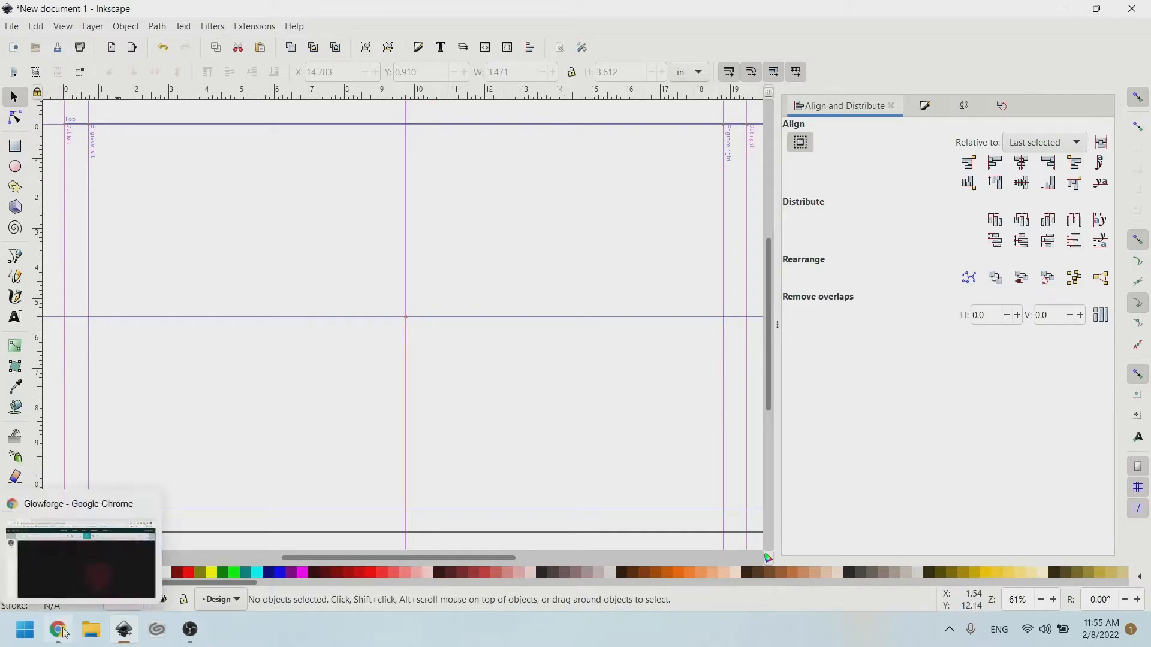
pyautogui.click(62, 631)
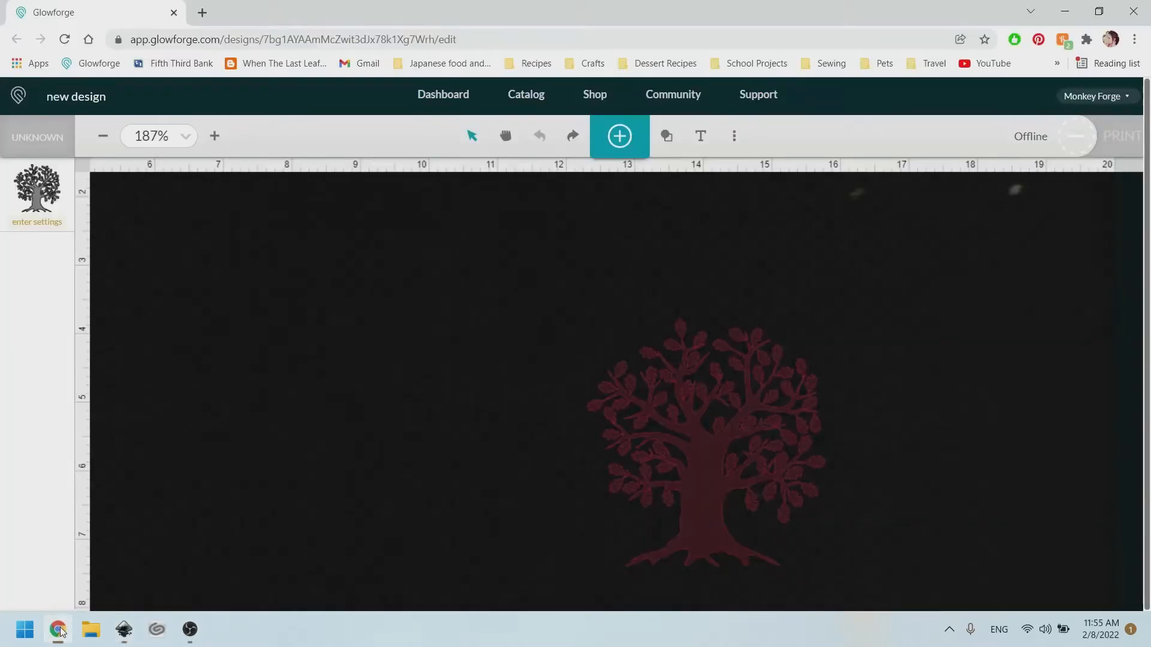
pyautogui.click(591, 473)
pyautogui.scroll(-2, 722, 360)
pyautogui.click(573, 444)
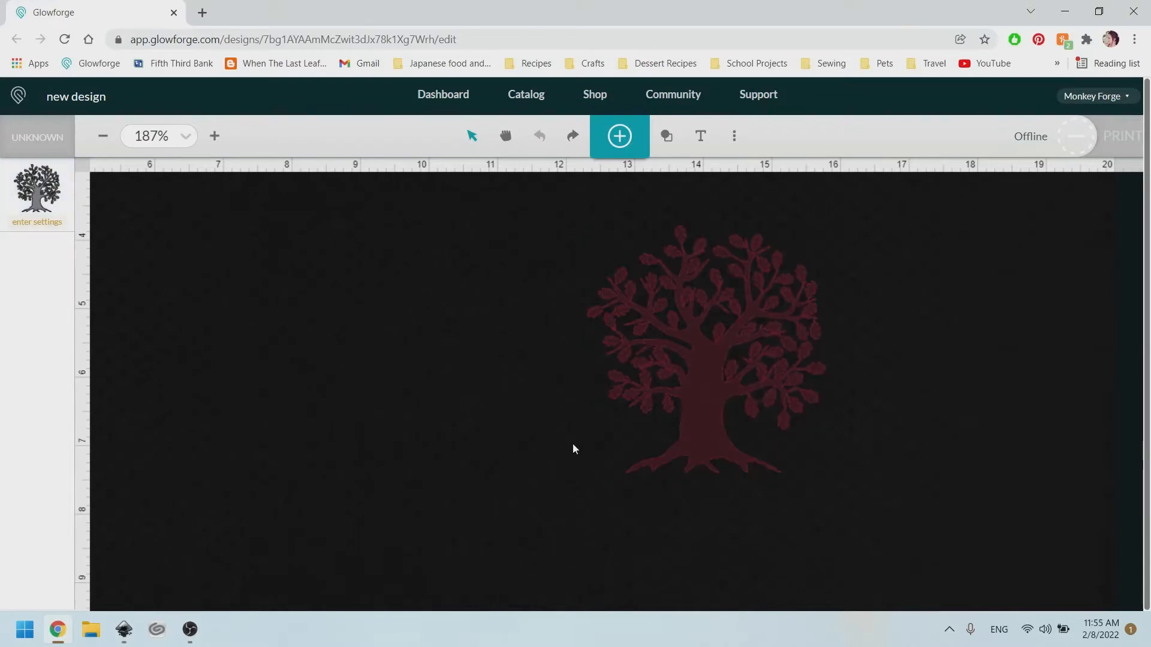
pyautogui.click(750, 275)
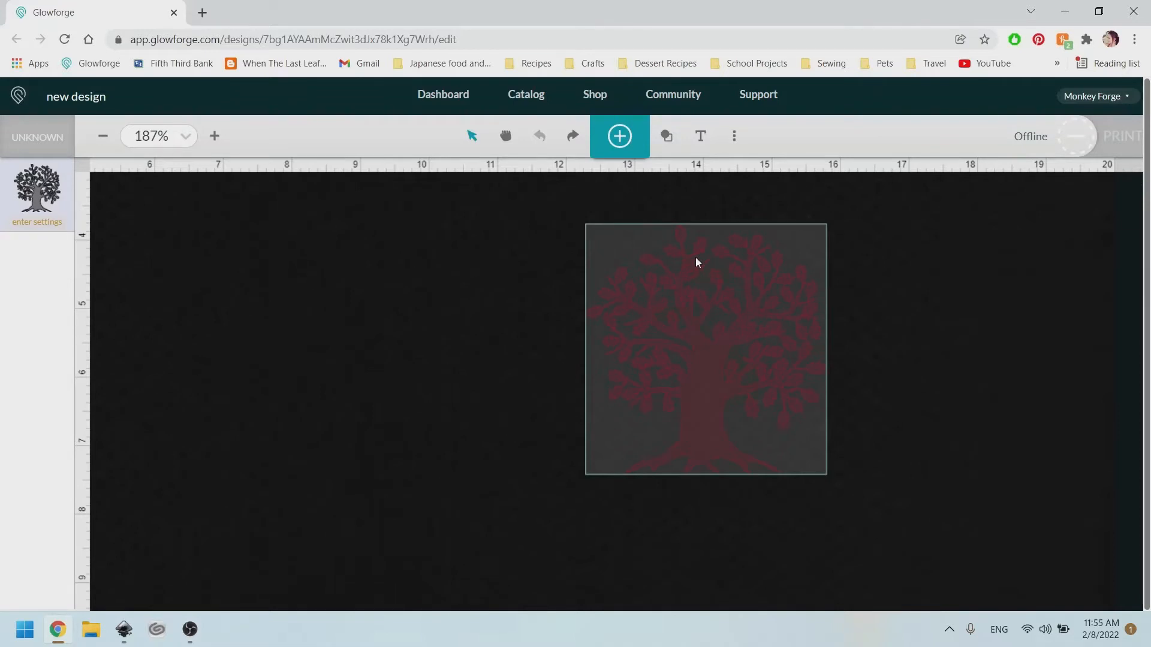
pyautogui.moveTo(801, 279); pyautogui.dragTo(748, 283)
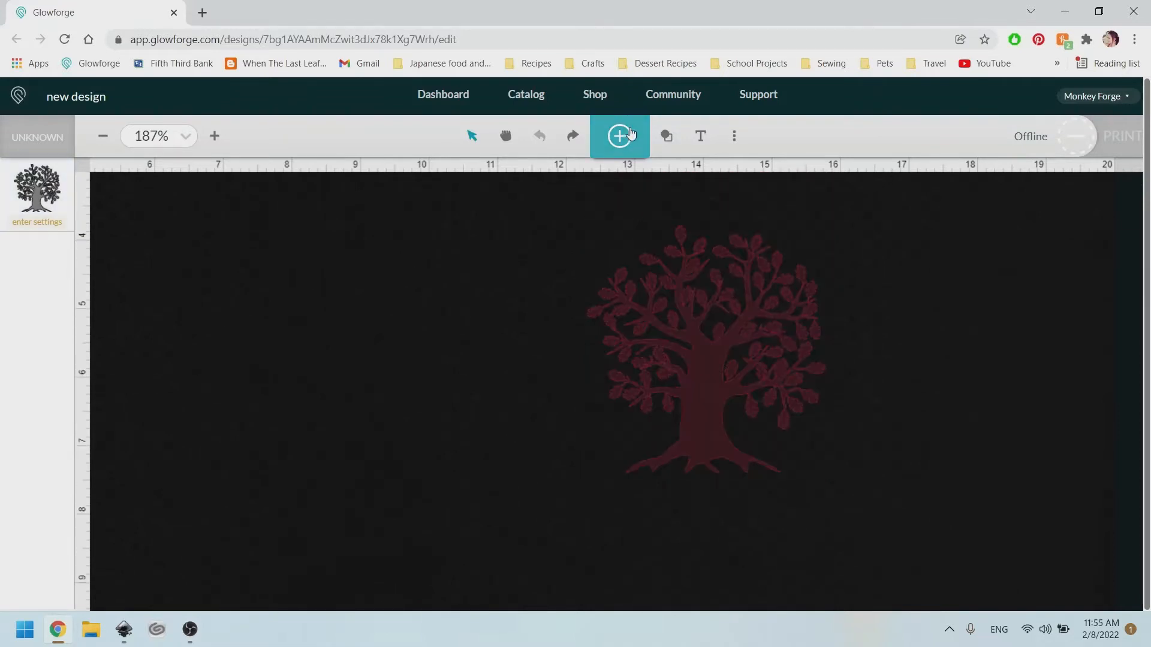
pyautogui.click(623, 132)
# Search the Glowforge artwork catalog for 'tree' and add a round tree-of-life design.
pyautogui.click(582, 155)
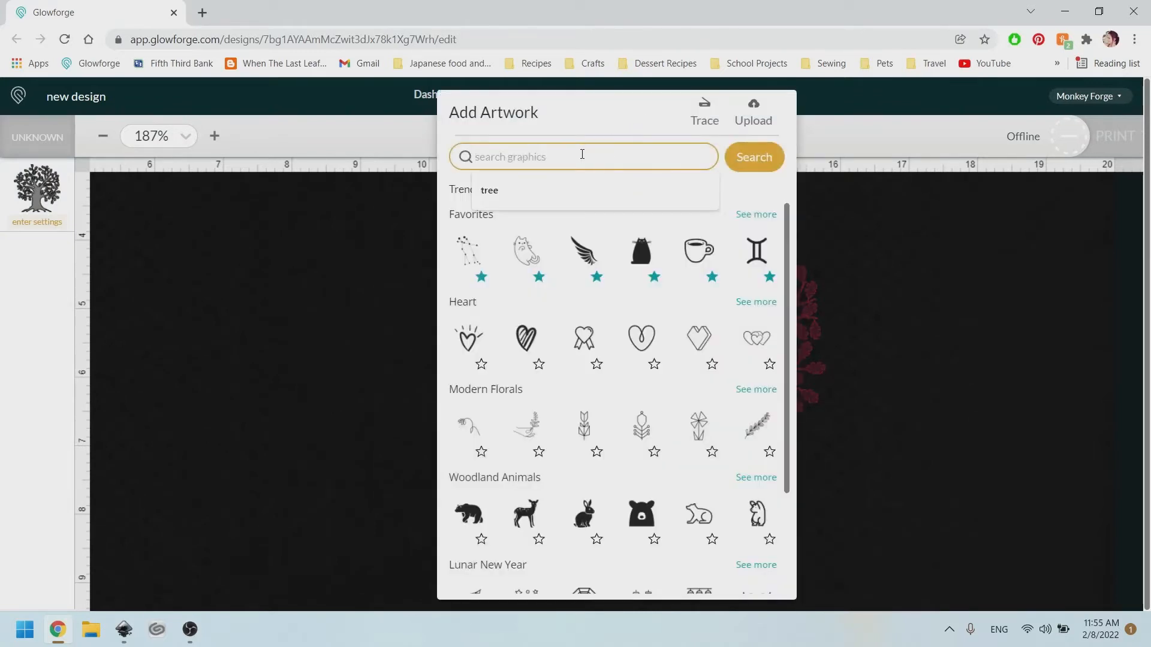
pyautogui.click(528, 187)
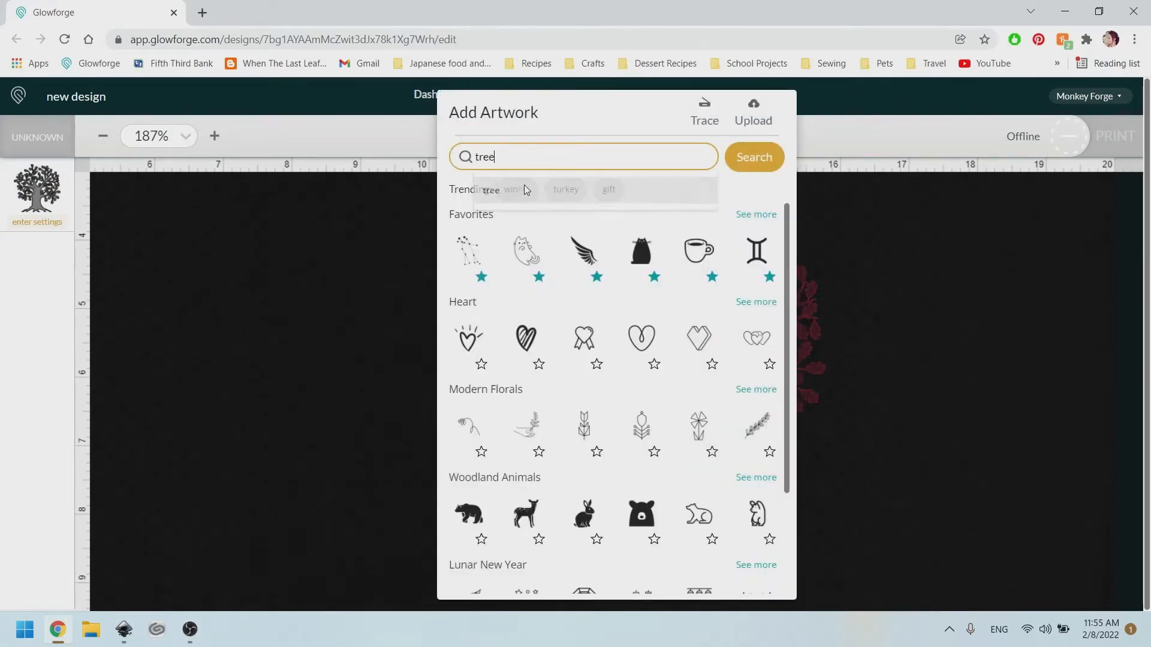
pyautogui.click(754, 156)
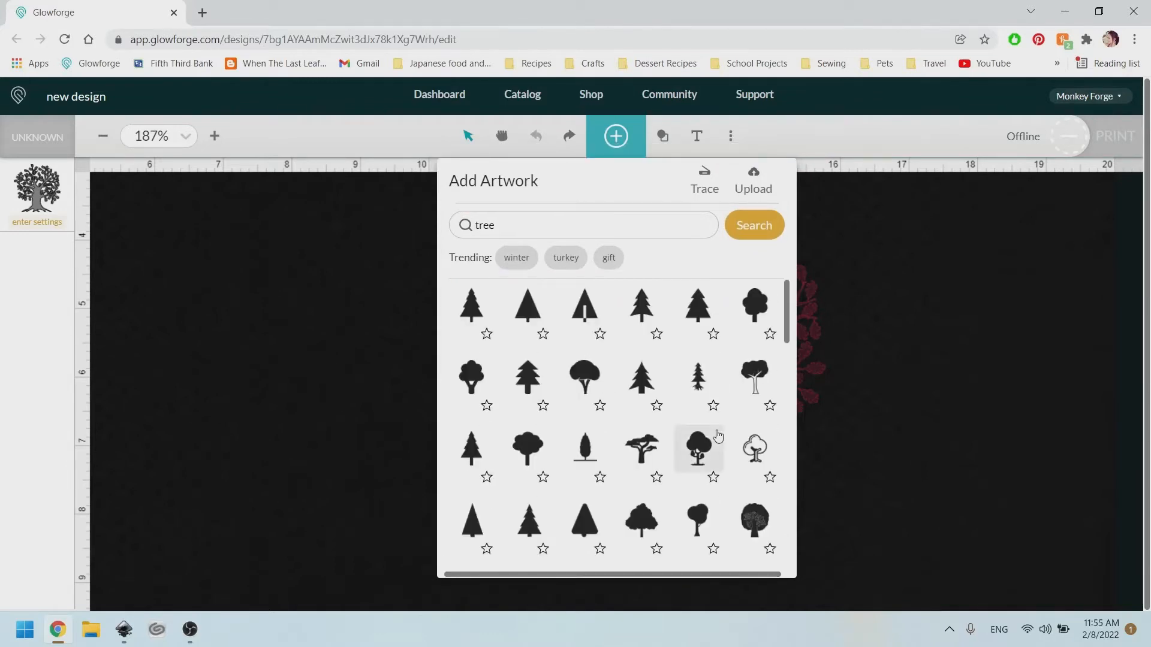
pyautogui.scroll(-5, 695, 432)
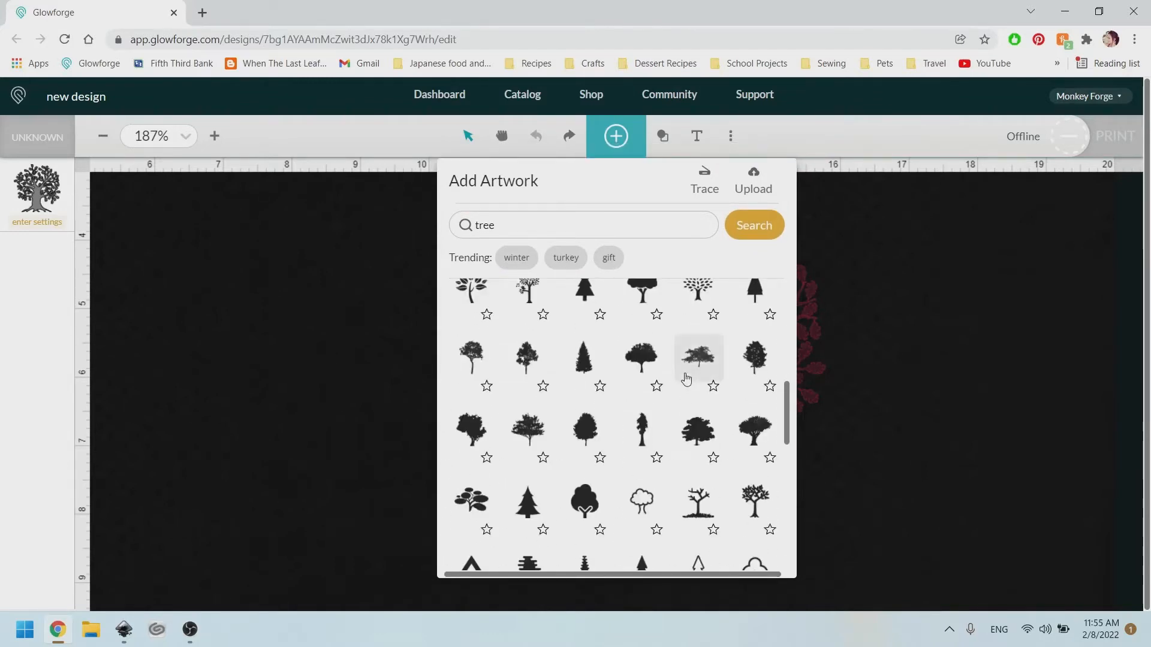
pyautogui.scroll(-3, 687, 379)
pyautogui.scroll(-10, 686, 379)
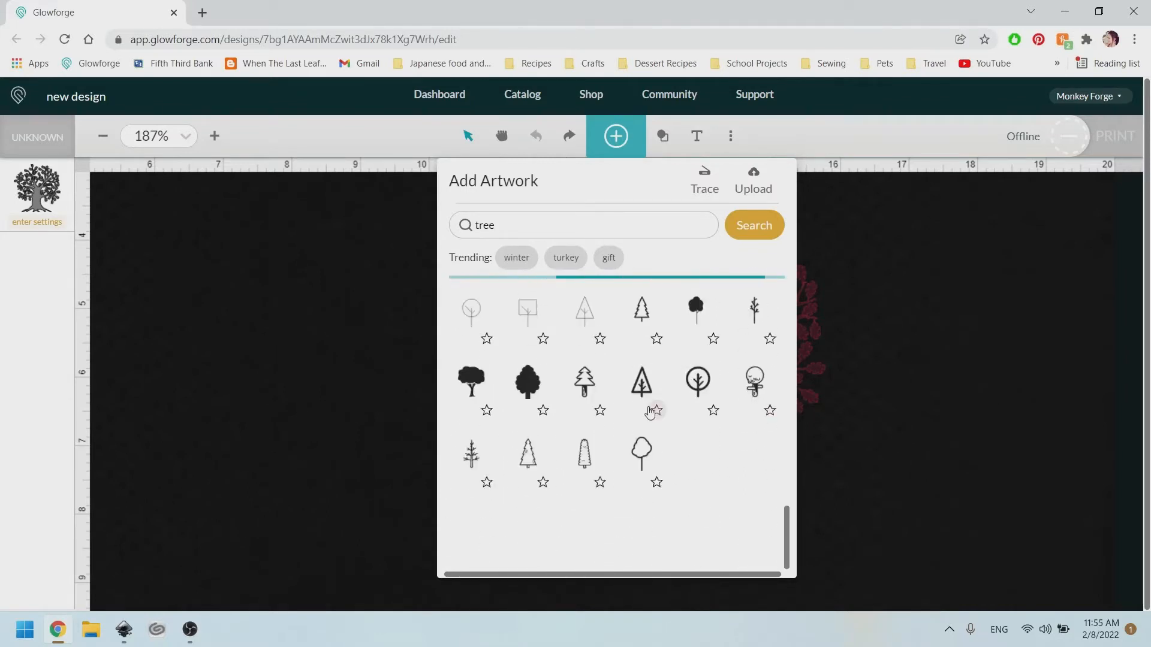
pyautogui.scroll(-5, 642, 416)
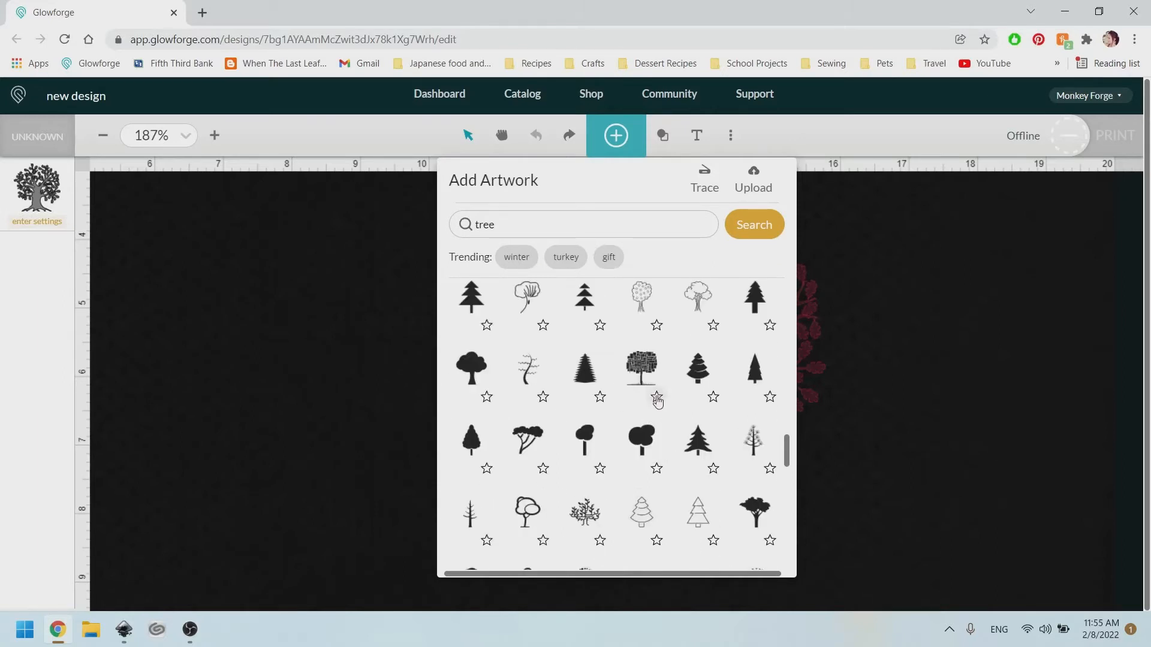
pyautogui.scroll(-1, 644, 444)
pyautogui.scroll(-10, 647, 455)
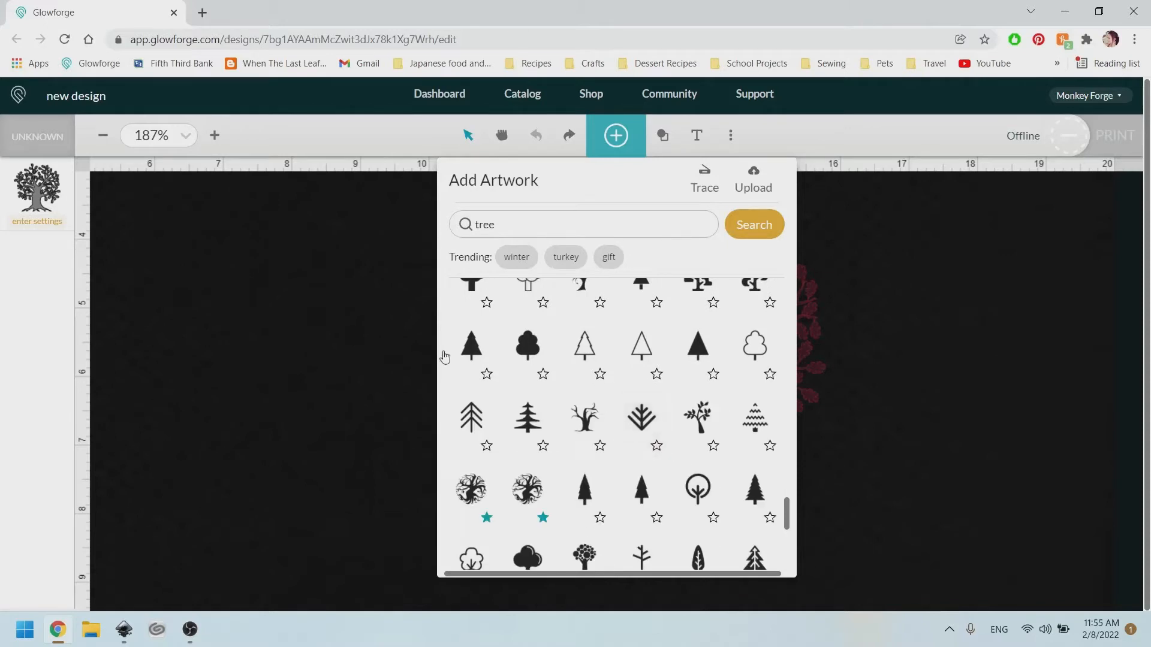
pyautogui.scroll(-3, 659, 450)
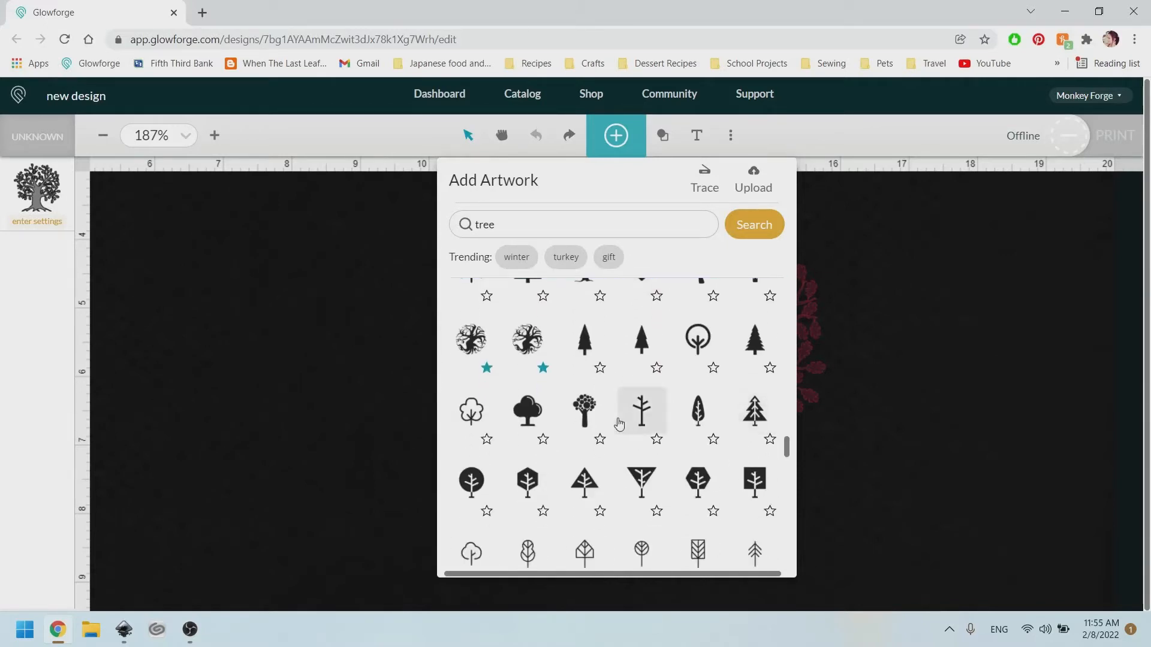
pyautogui.click(476, 343)
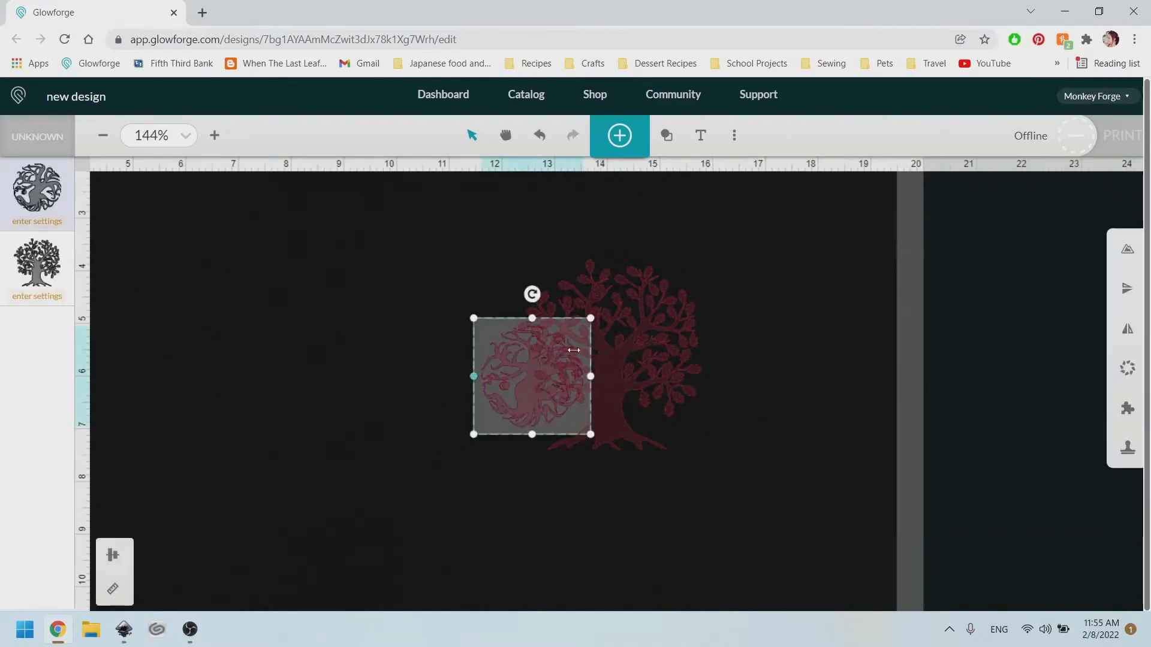
# Move and enlarge the round tree-of-life artwork, then delete it.
pyautogui.moveTo(520, 400); pyautogui.dragTo(229, 371)
pyautogui.moveTo(308, 416); pyautogui.dragTo(491, 610)
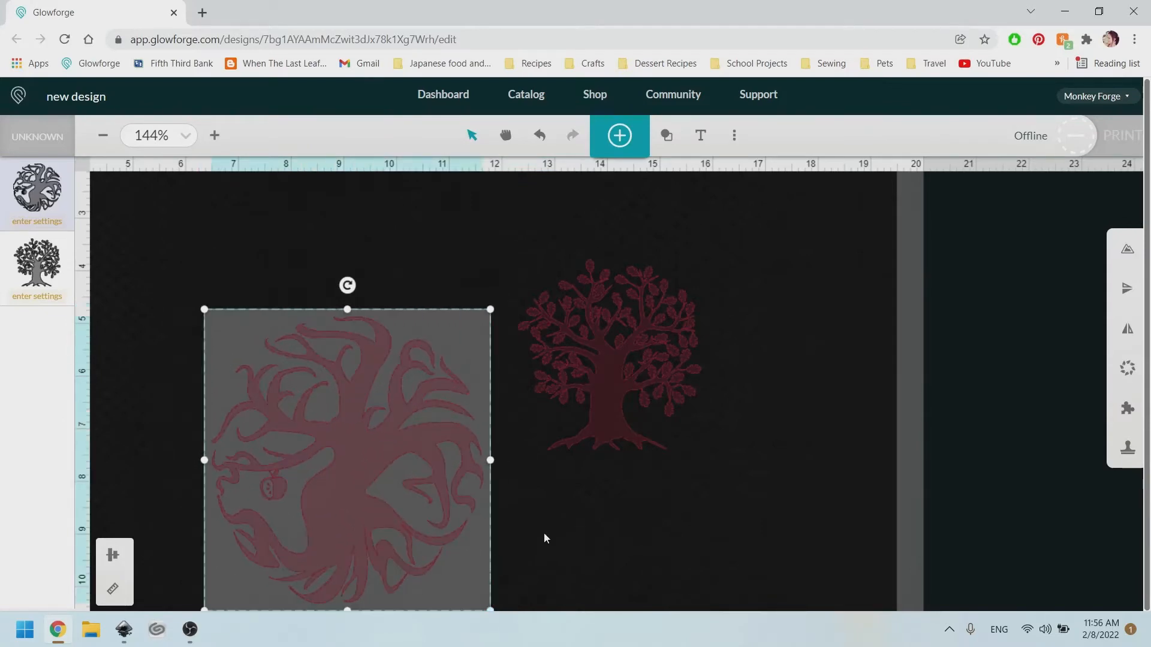
pyautogui.press('Delete')
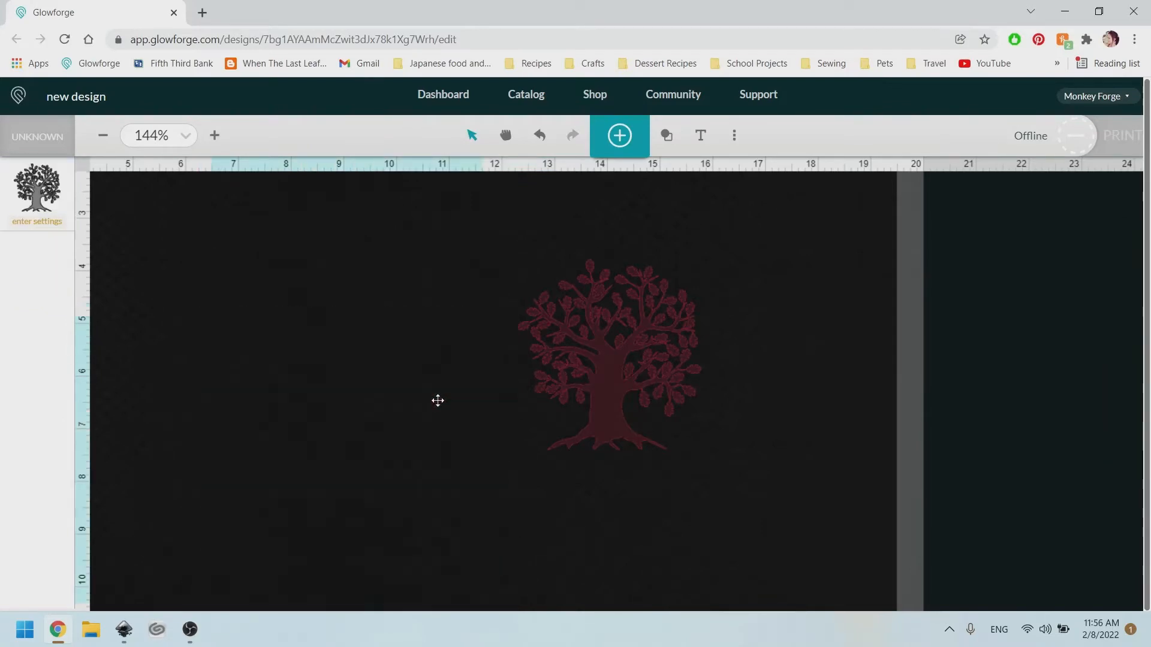
# Select the remaining leafy tree and zoom in and out to inspect it.
pyautogui.click(610, 361)
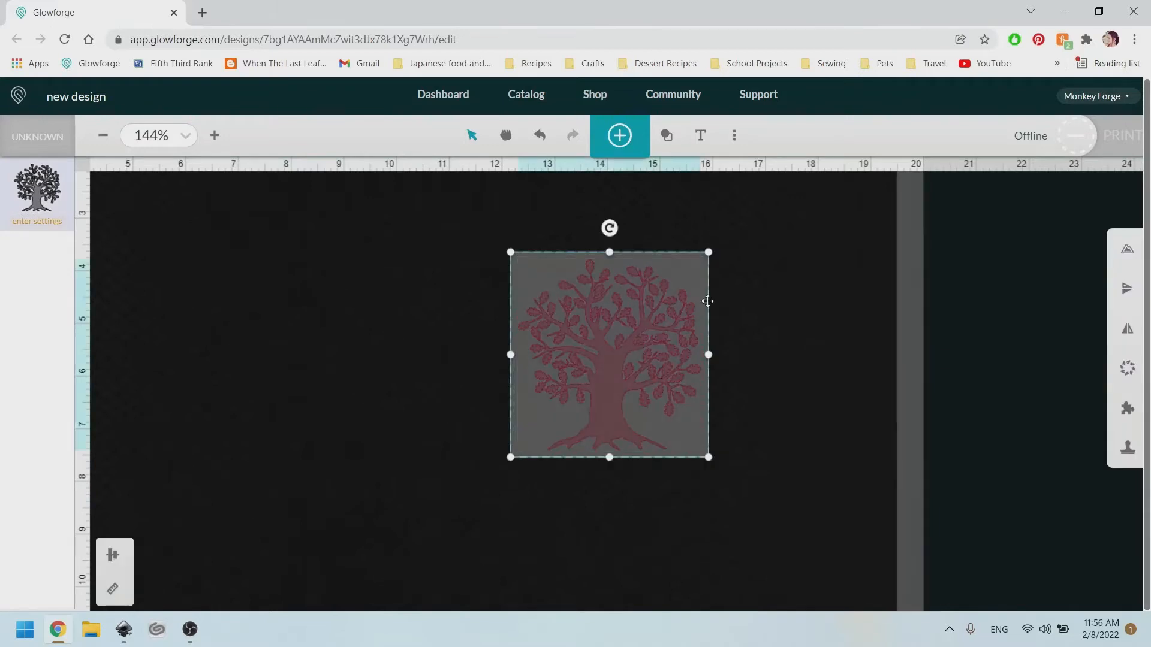
pyautogui.moveTo(829, 502); pyautogui.dragTo(424, 201)
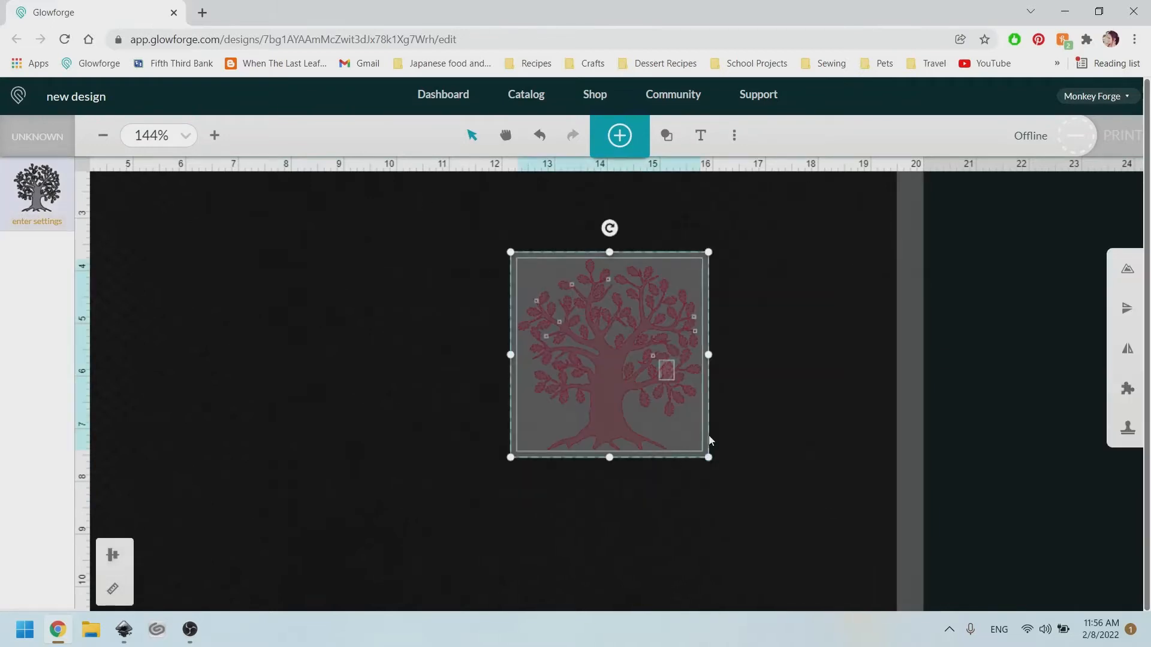
pyautogui.scroll(4, 599, 324)
pyautogui.scroll(5, 571, 312)
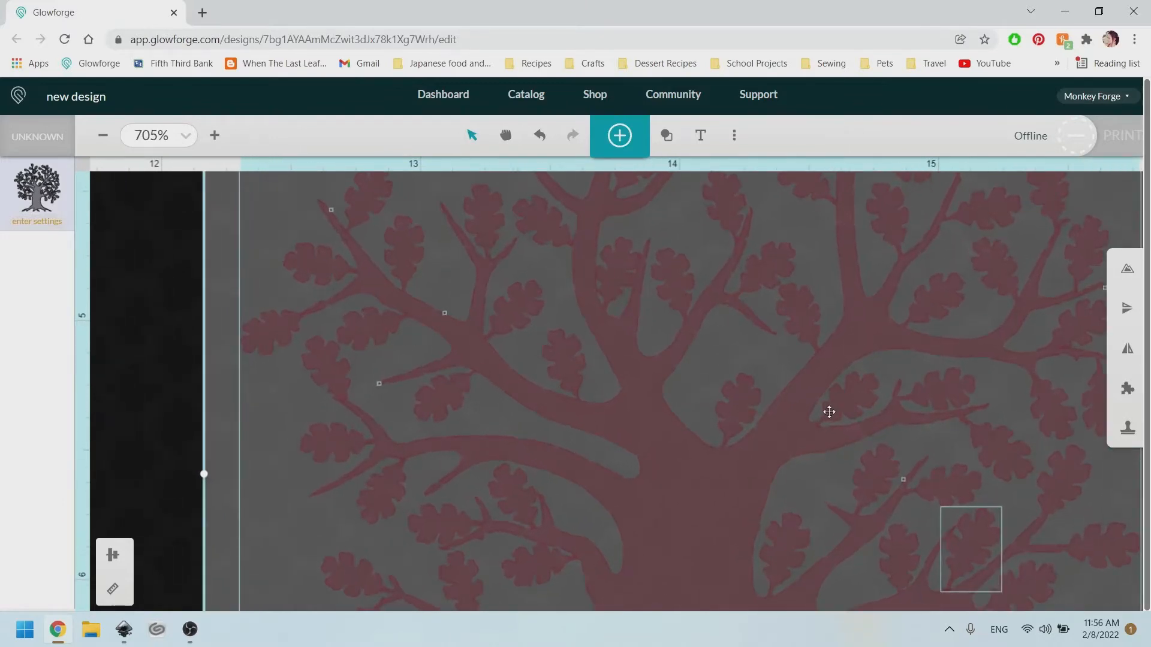
pyautogui.click(829, 412)
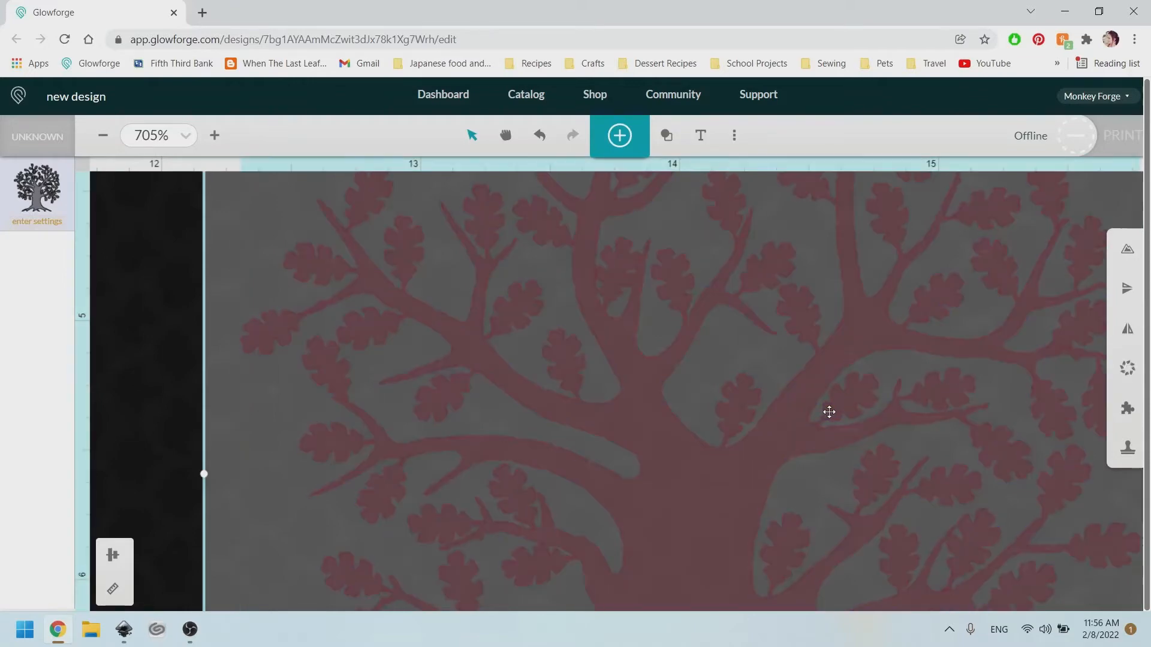
pyautogui.scroll(-5, 757, 267)
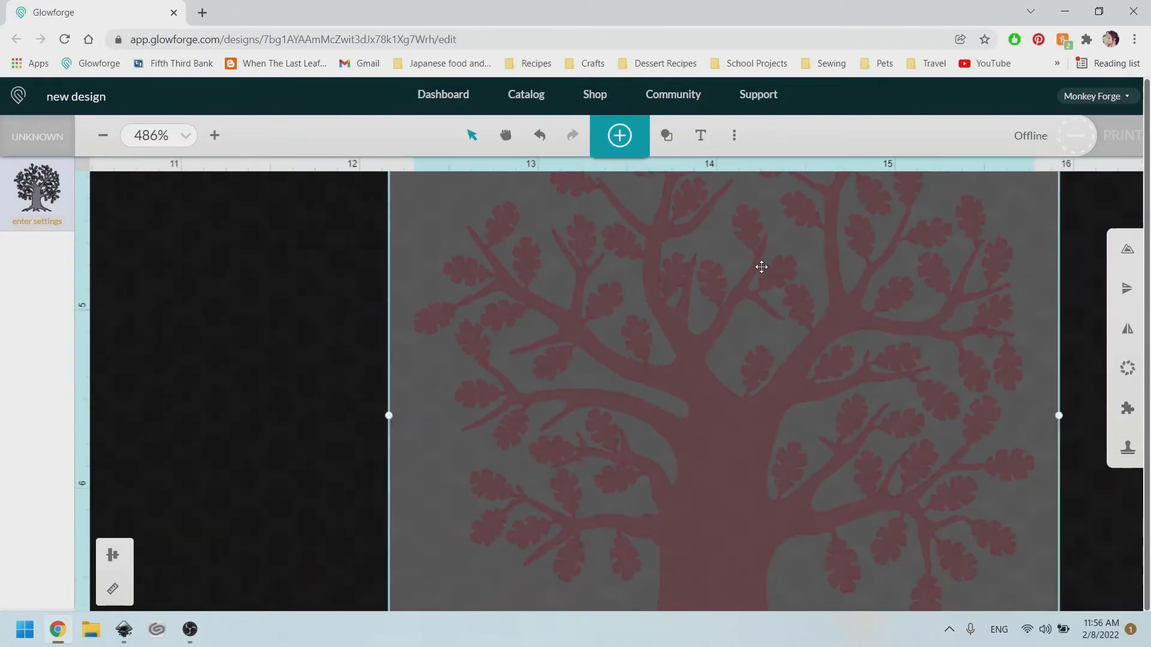
pyautogui.scroll(-1, 755, 268)
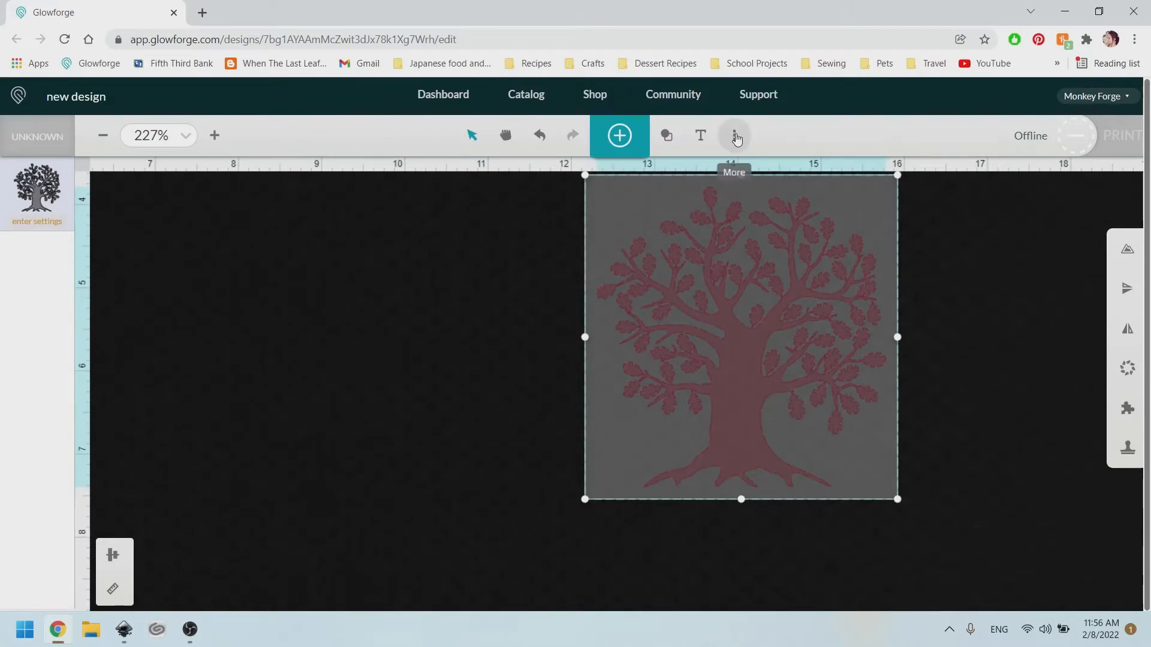
# Export the design as new design (1).svg and return to Inkscape.
pyautogui.click(733, 134)
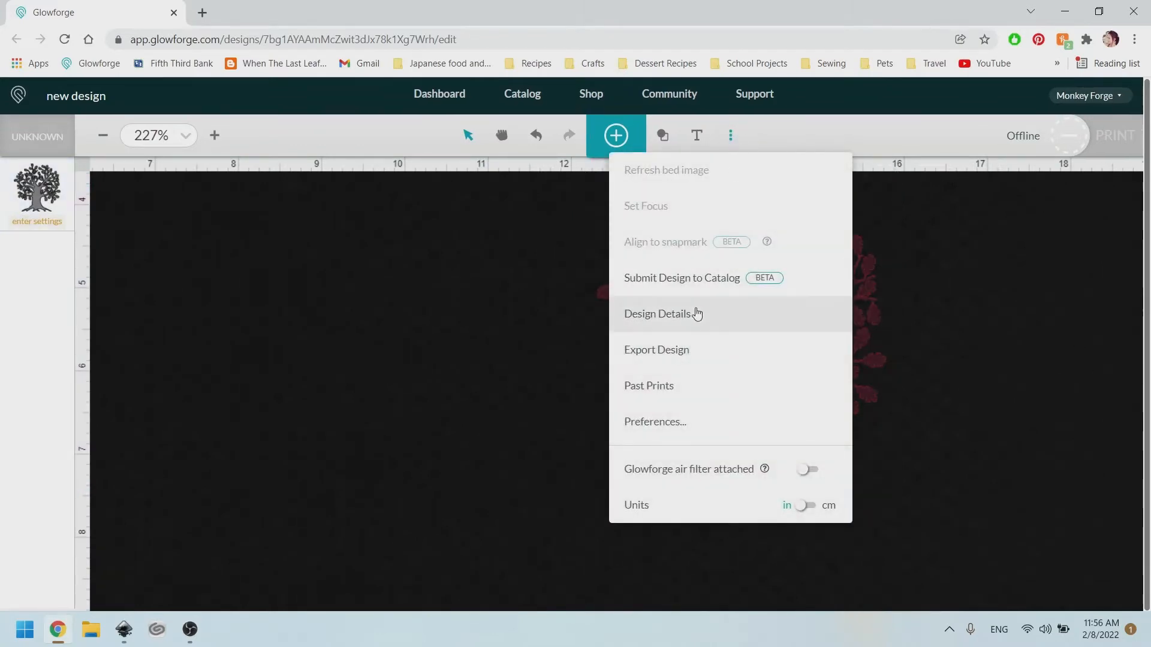
pyautogui.click(672, 353)
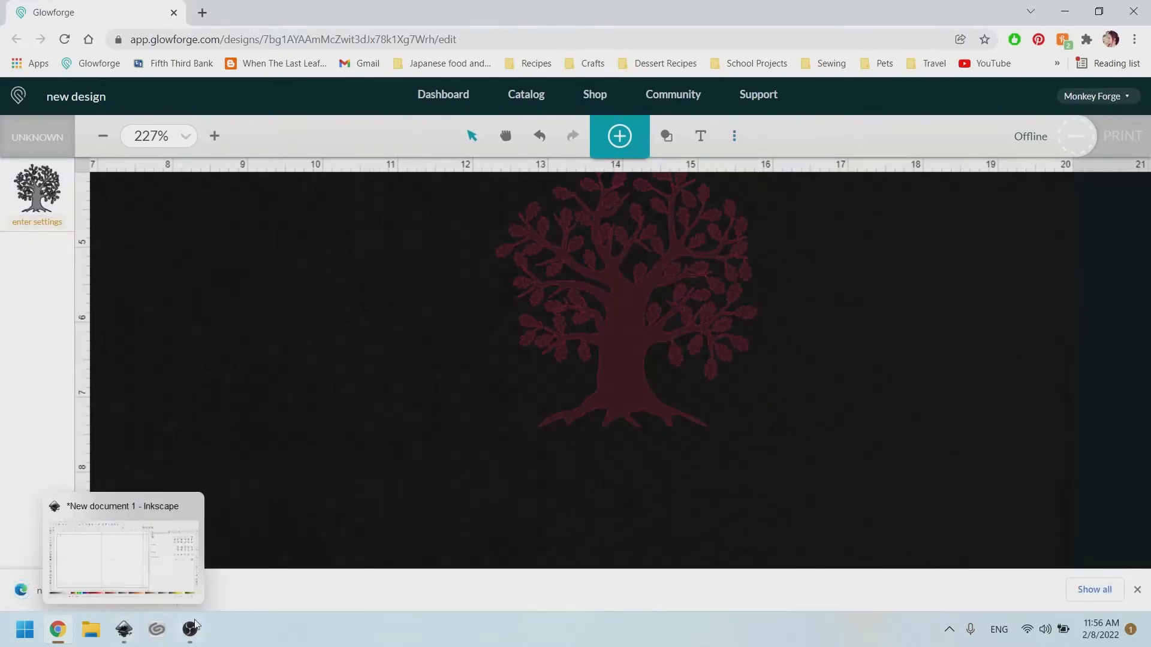
pyautogui.click(124, 629)
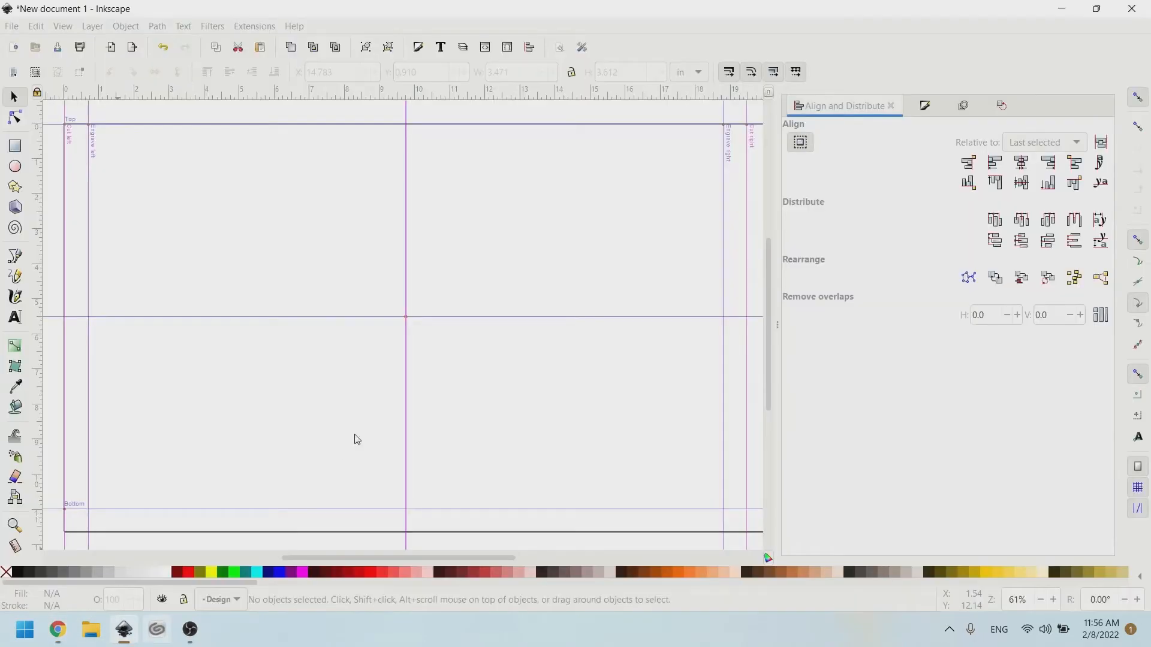
# Import new design (1) from the Downloads folder into the Inkscape document.
pyautogui.click(11, 27)
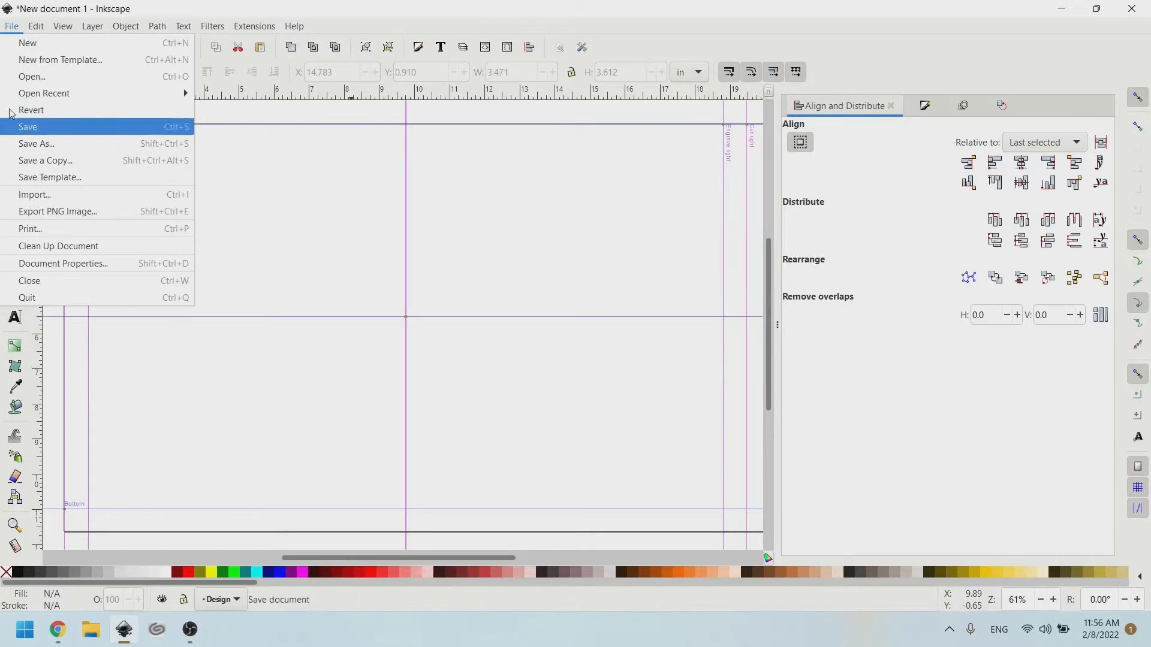
pyautogui.click(40, 198)
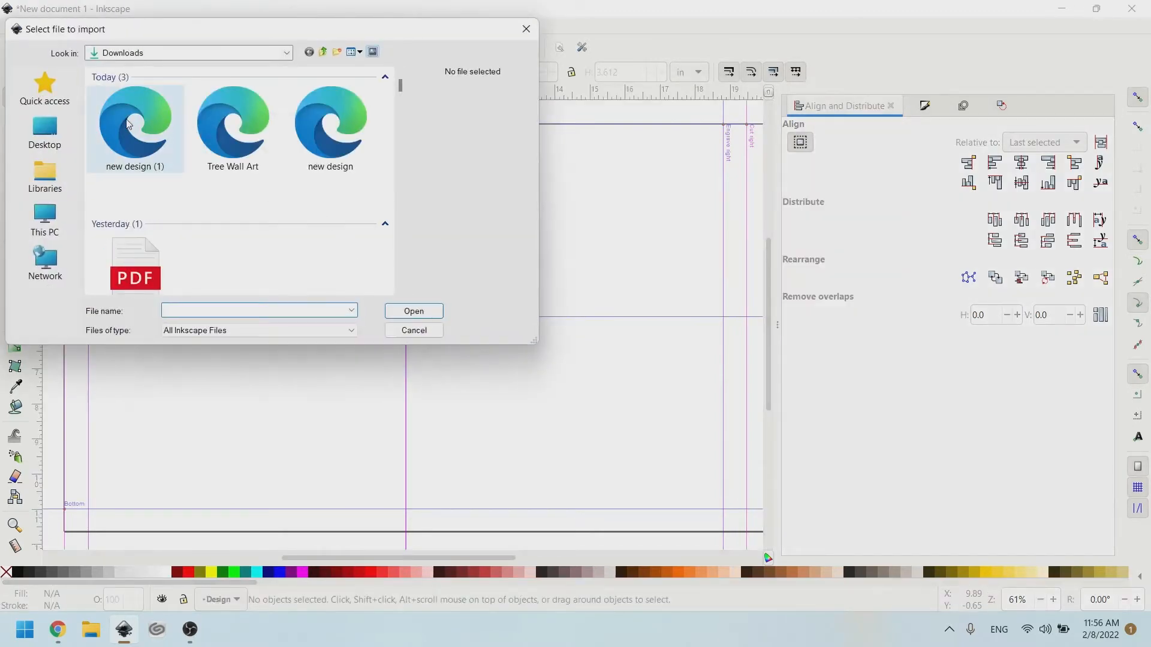
pyautogui.click(124, 126)
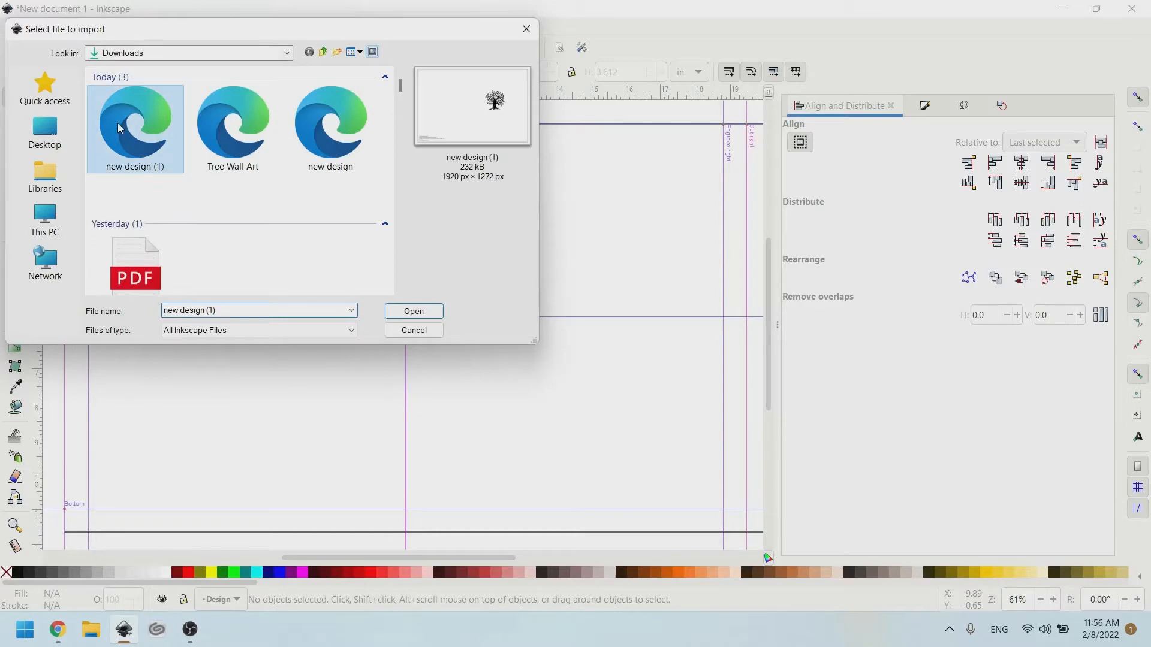
pyautogui.click(414, 311)
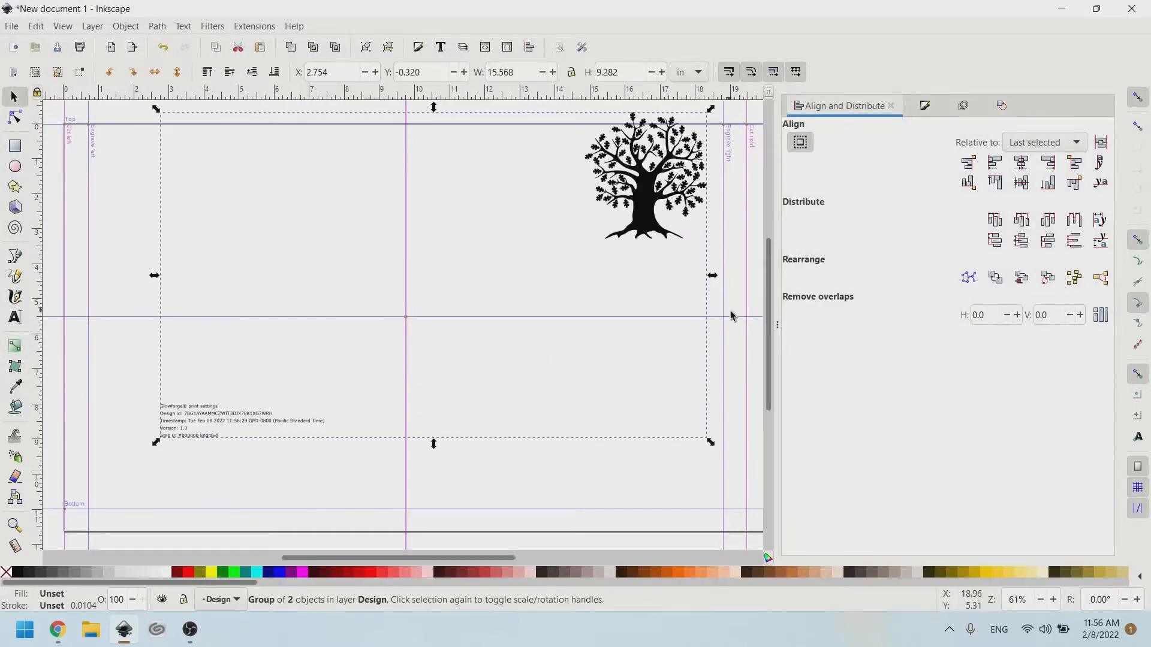
# Ungroup the imported design to separate the tree from the Glowforge settings text.
pyautogui.moveTo(414, 559); pyautogui.dragTo(429, 558)
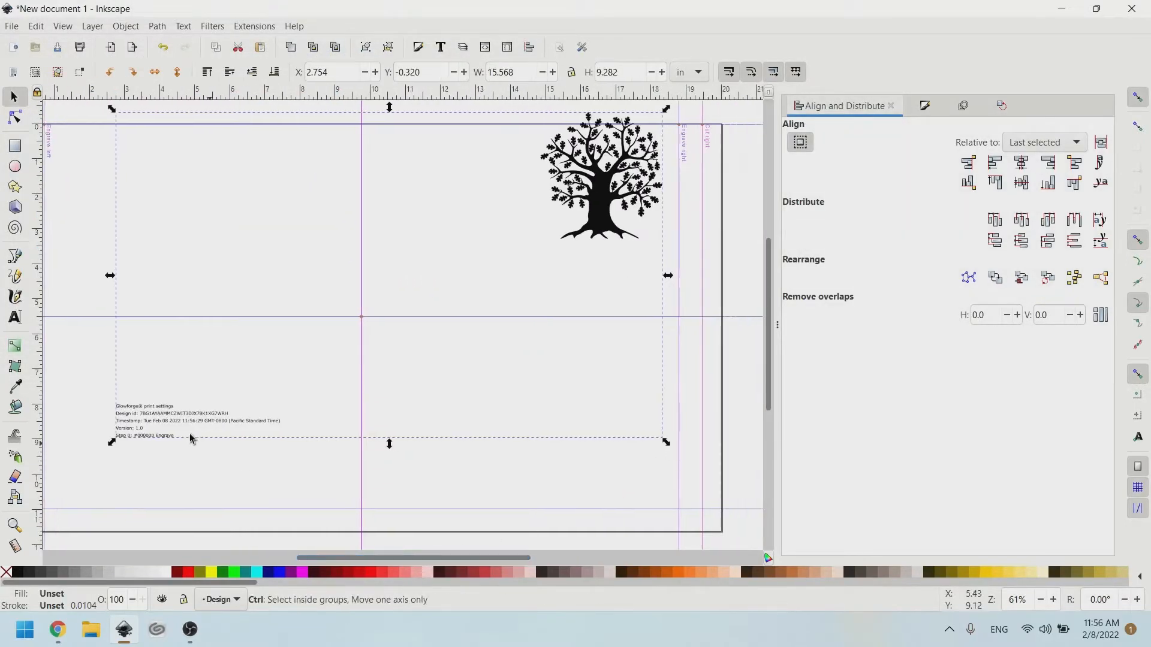
pyautogui.scroll(4, 190, 438)
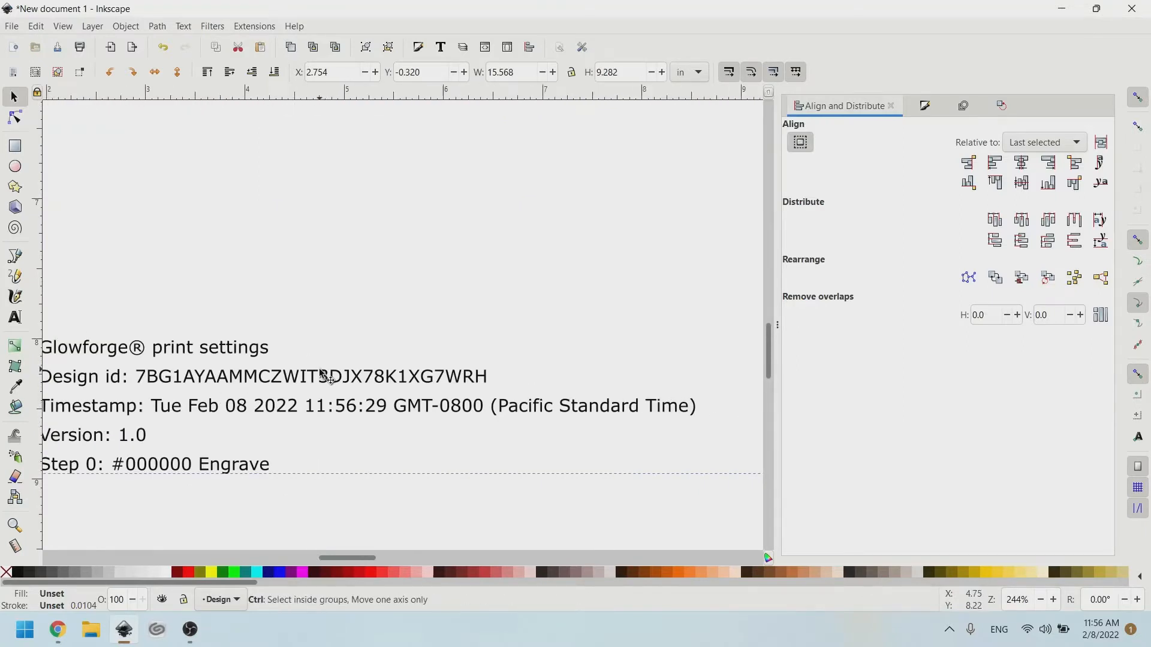
pyautogui.scroll(-4, 324, 376)
pyautogui.hscroll(2, 401, 338)
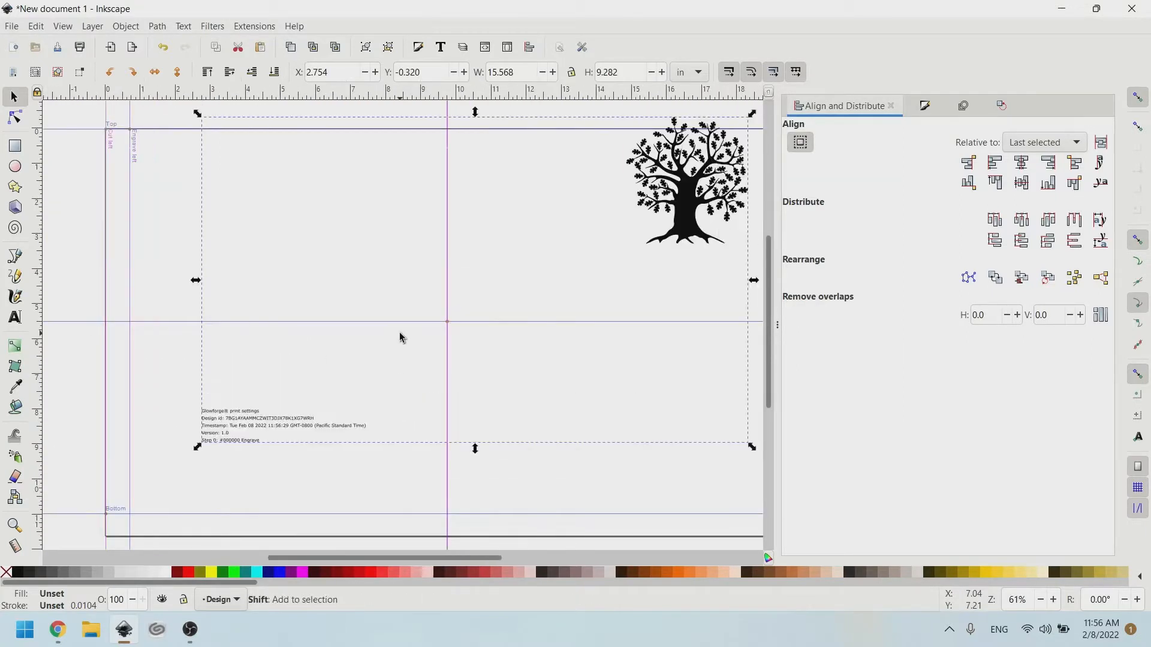
pyautogui.hscroll(1, 399, 324)
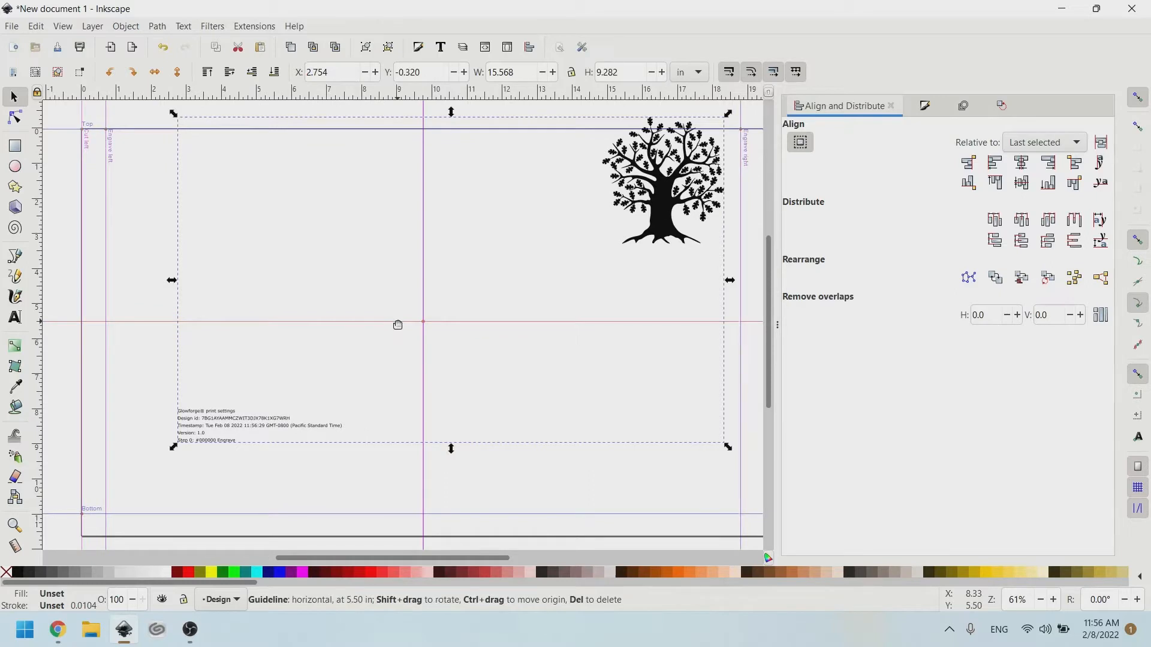
pyautogui.press('ctrl')
pyautogui.hotkey('ctrl', 'shift', 'g')
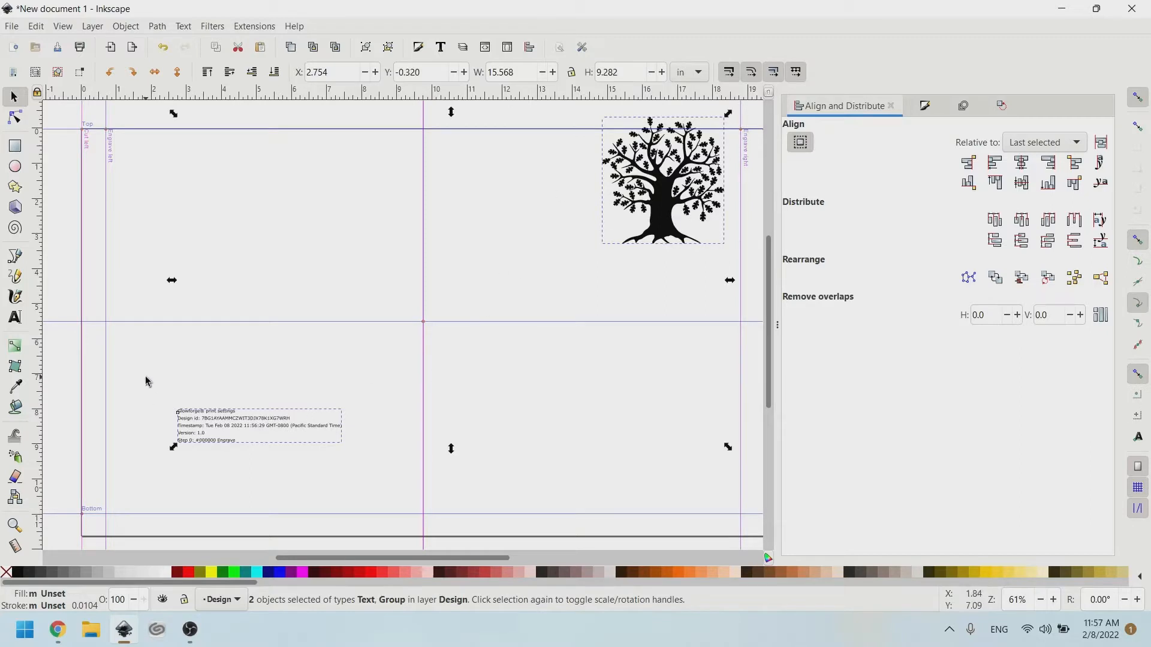
# Remove the settings text and move the tree onto the page's centre guide.
pyautogui.moveTo(159, 379); pyautogui.dragTo(367, 461)
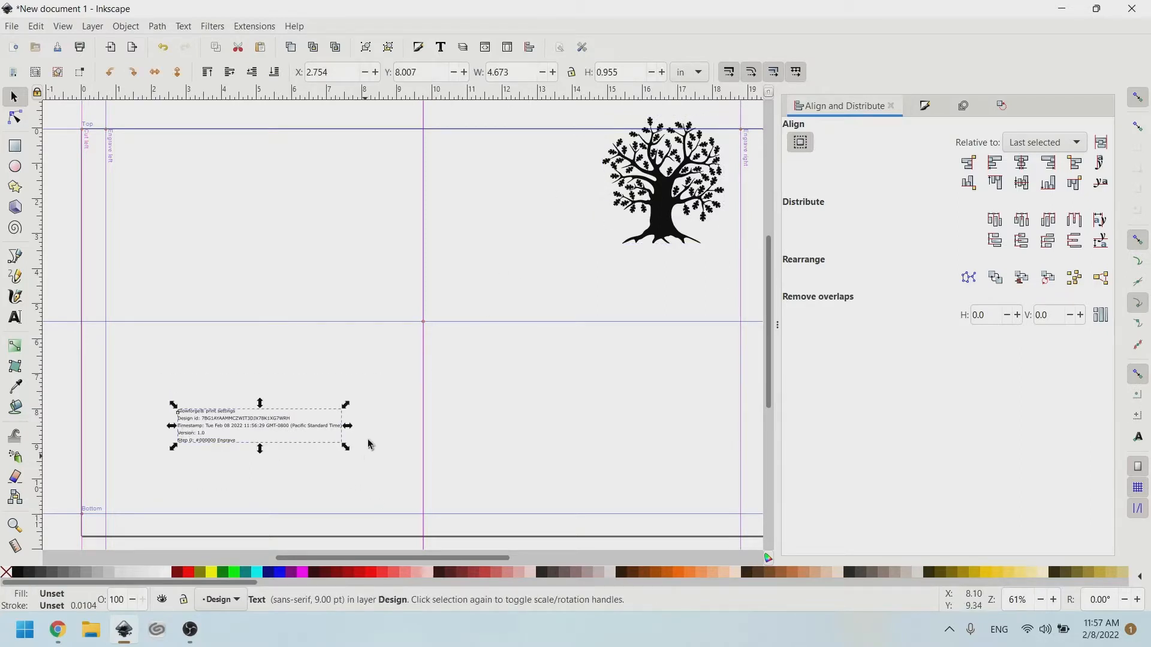
pyautogui.click(368, 444)
pyautogui.moveTo(720, 183); pyautogui.dragTo(617, 333)
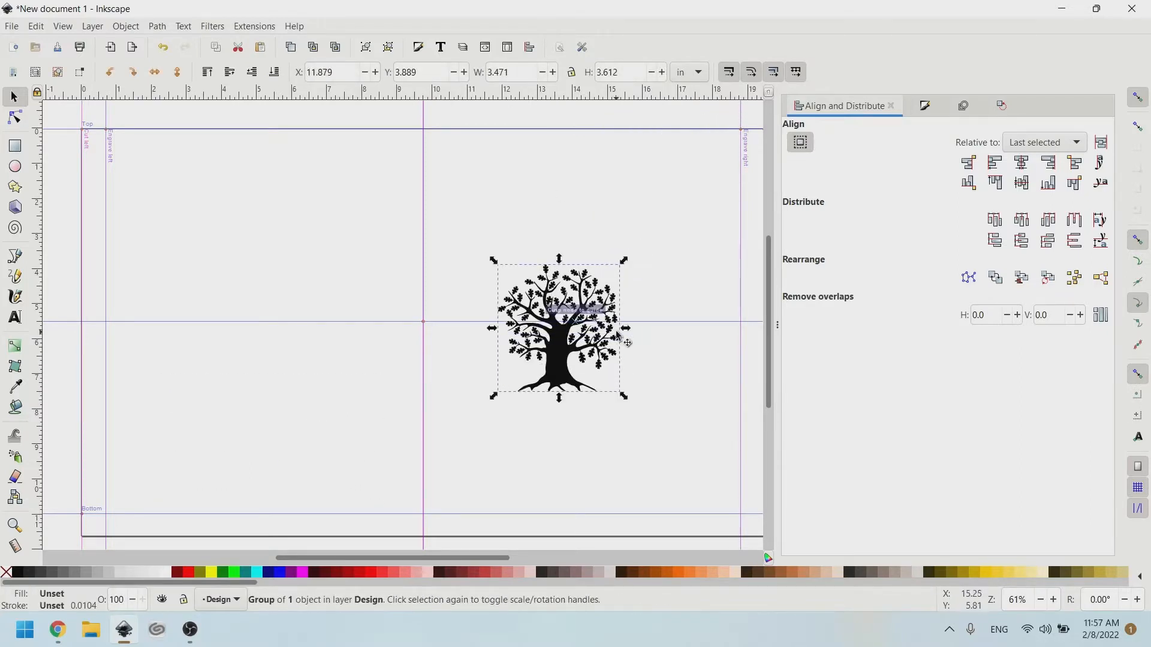
# Scale the tree up to nearly fill the page and ungroup it into separate paths.
pyautogui.hscroll(4, 617, 333)
pyautogui.moveTo(528, 259); pyautogui.dragTo(649, 129)
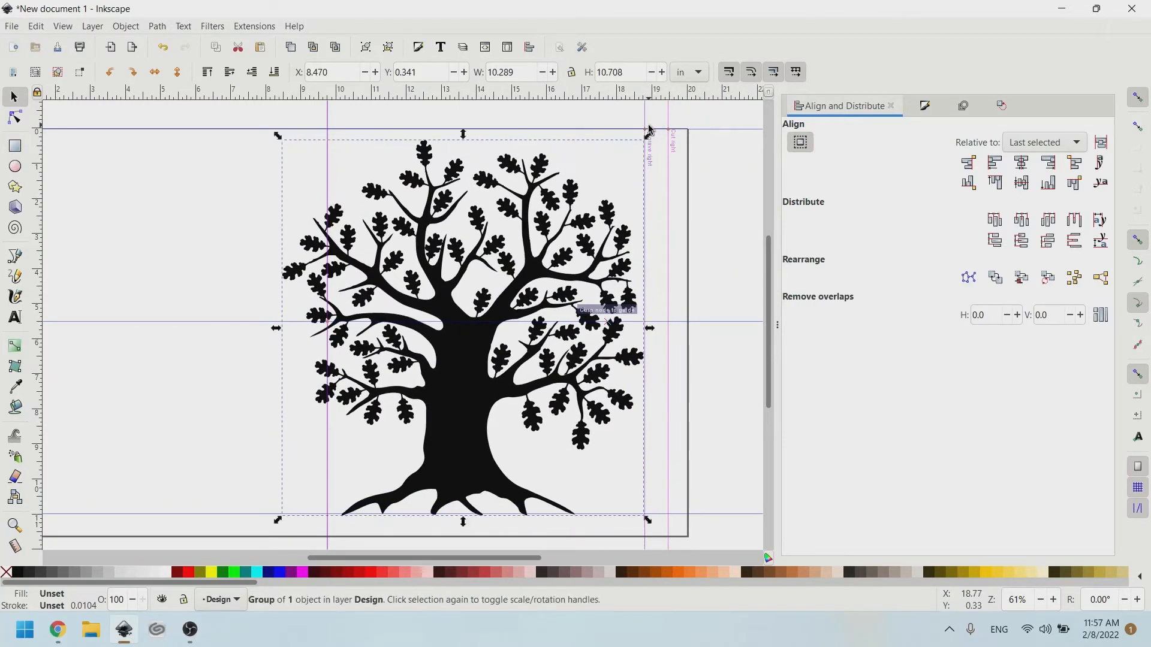
pyautogui.scroll(2, 556, 342)
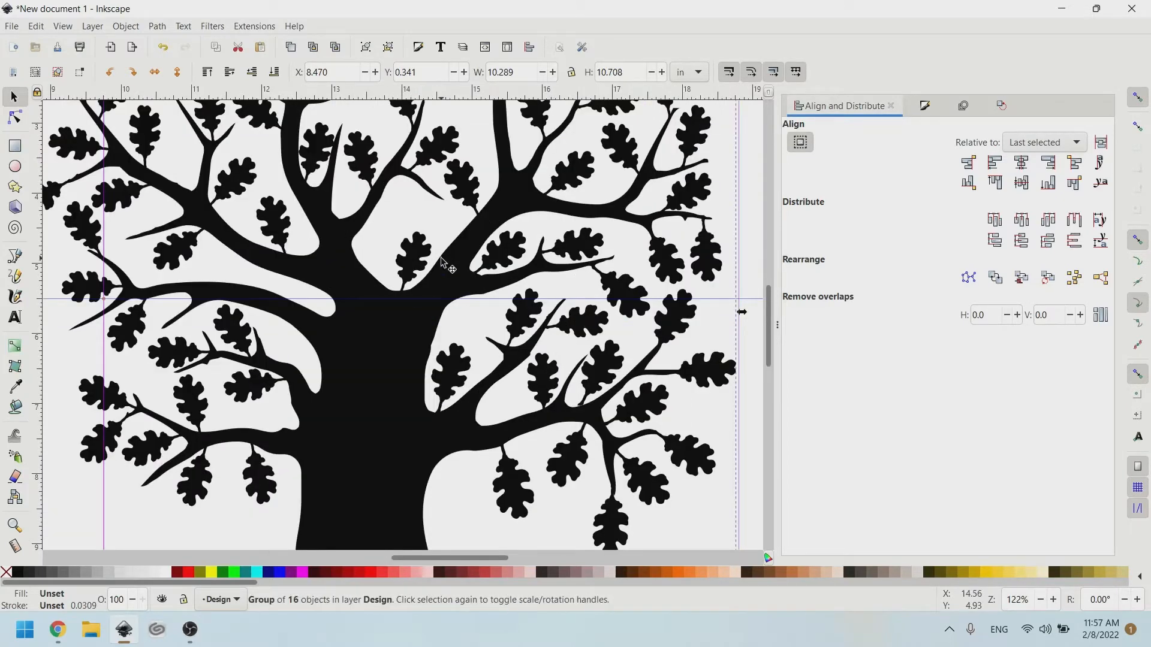
pyautogui.hotkey('ctrl', 'shift', 'g')
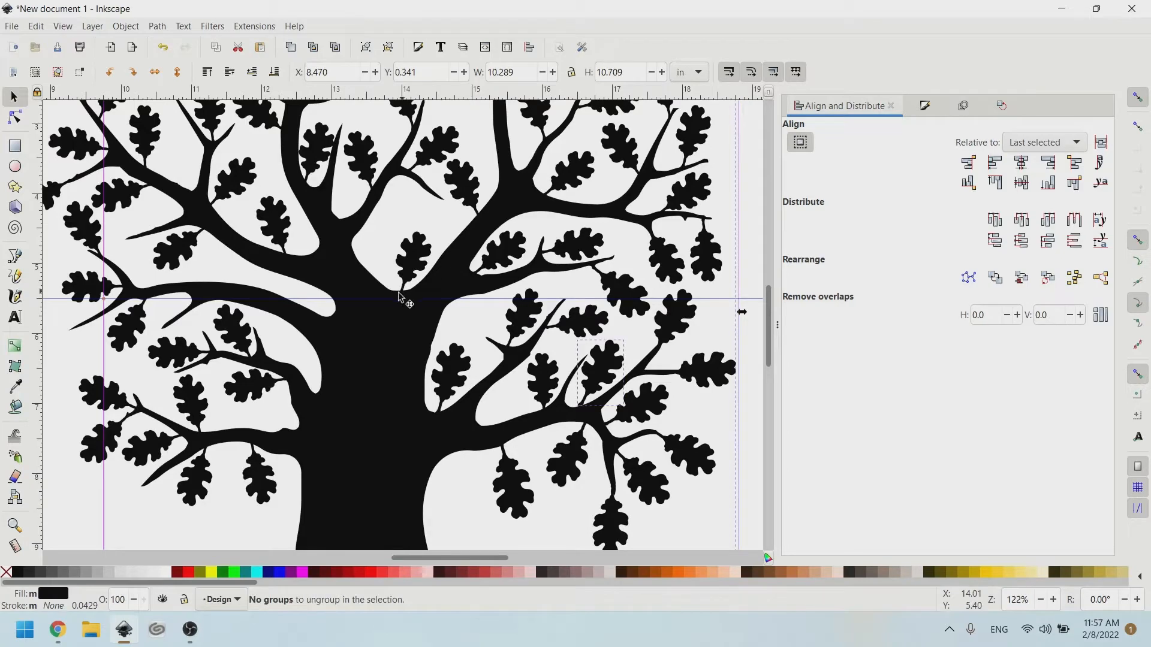
# Zoom in on the ungrouped tree, drop the trunk from the selection, then deselect everything.
pyautogui.scroll(4, 399, 293)
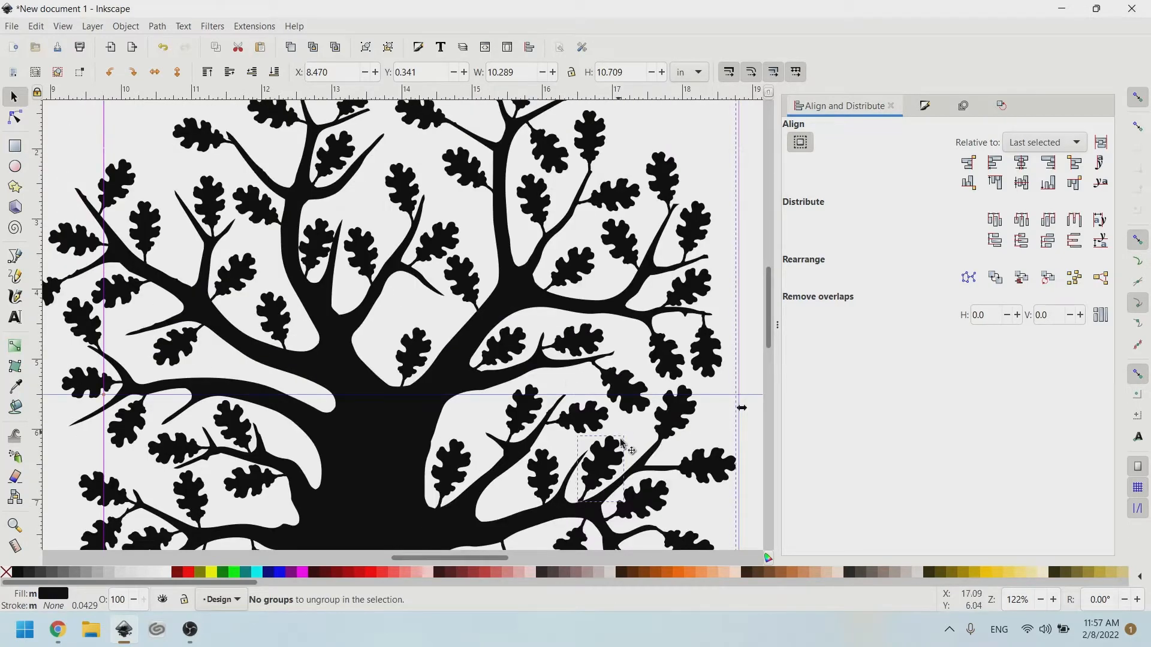
pyautogui.scroll(6, 504, 390)
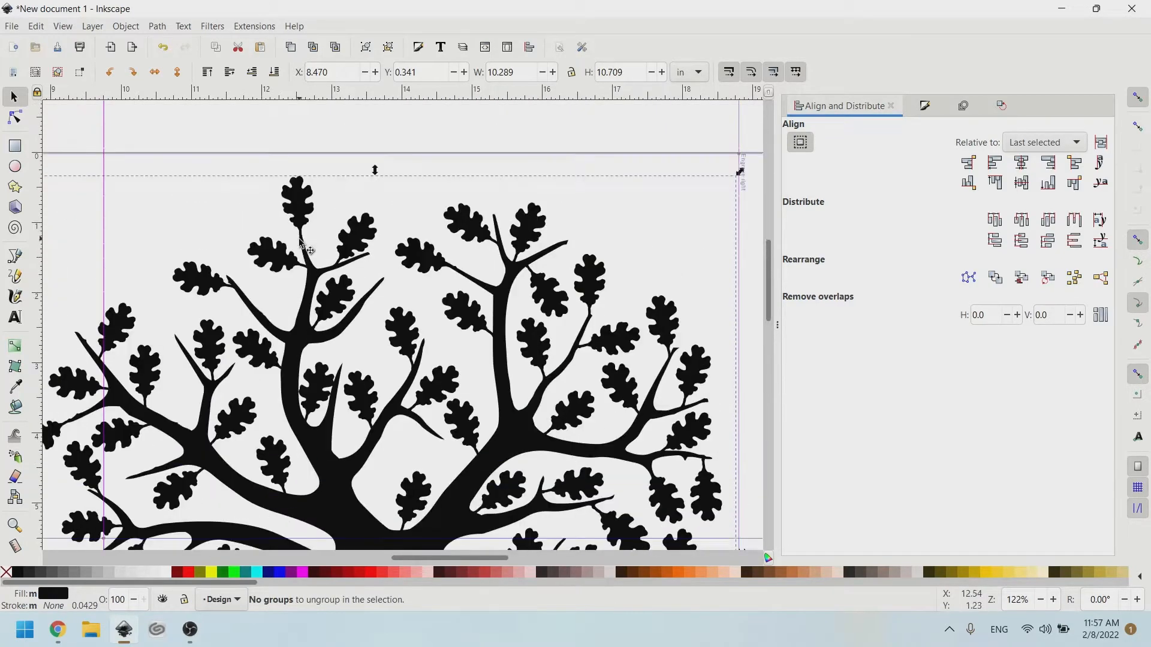
pyautogui.scroll(6, 310, 251)
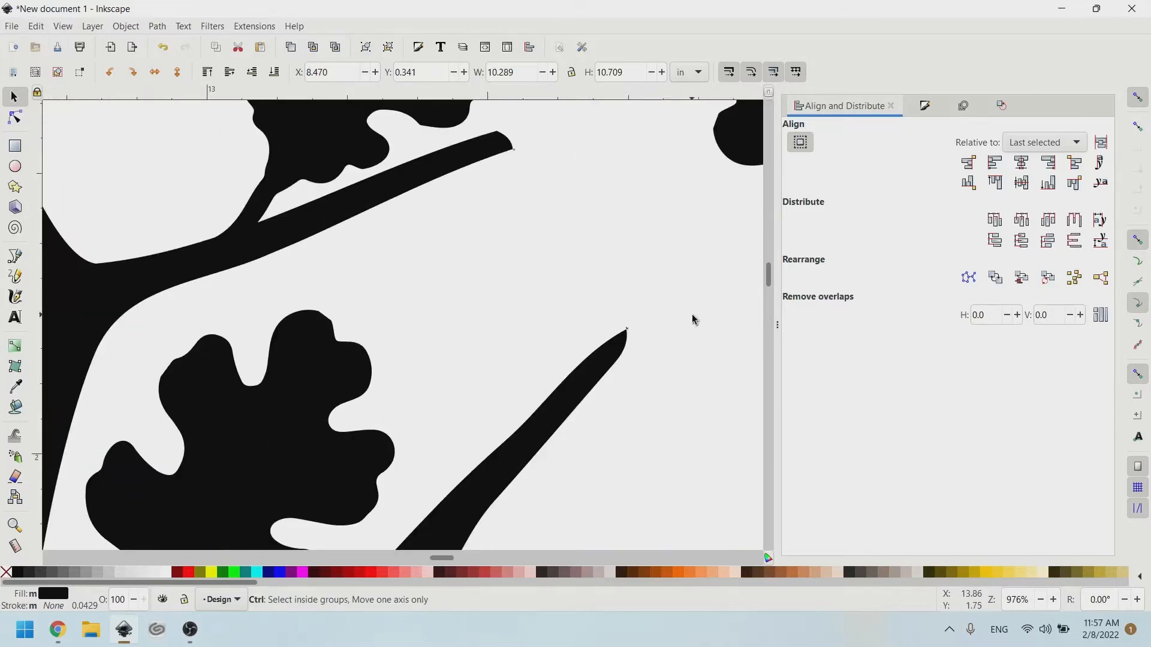
pyautogui.scroll(8, 639, 347)
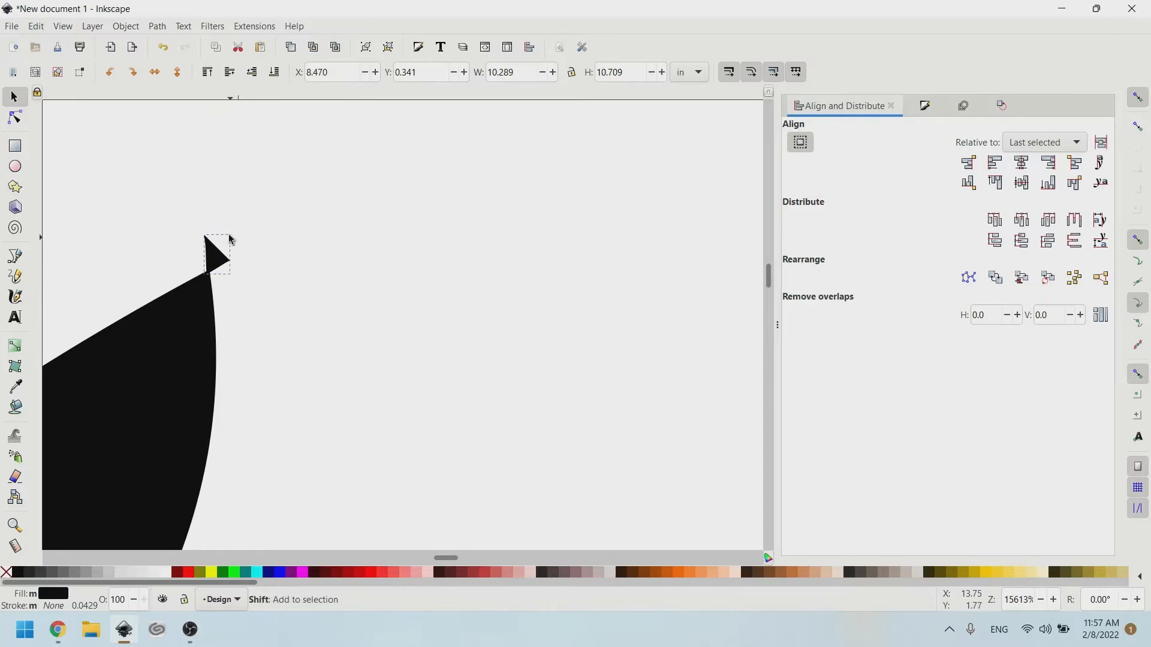
pyautogui.scroll(-10, 234, 233)
pyautogui.scroll(-4, 235, 232)
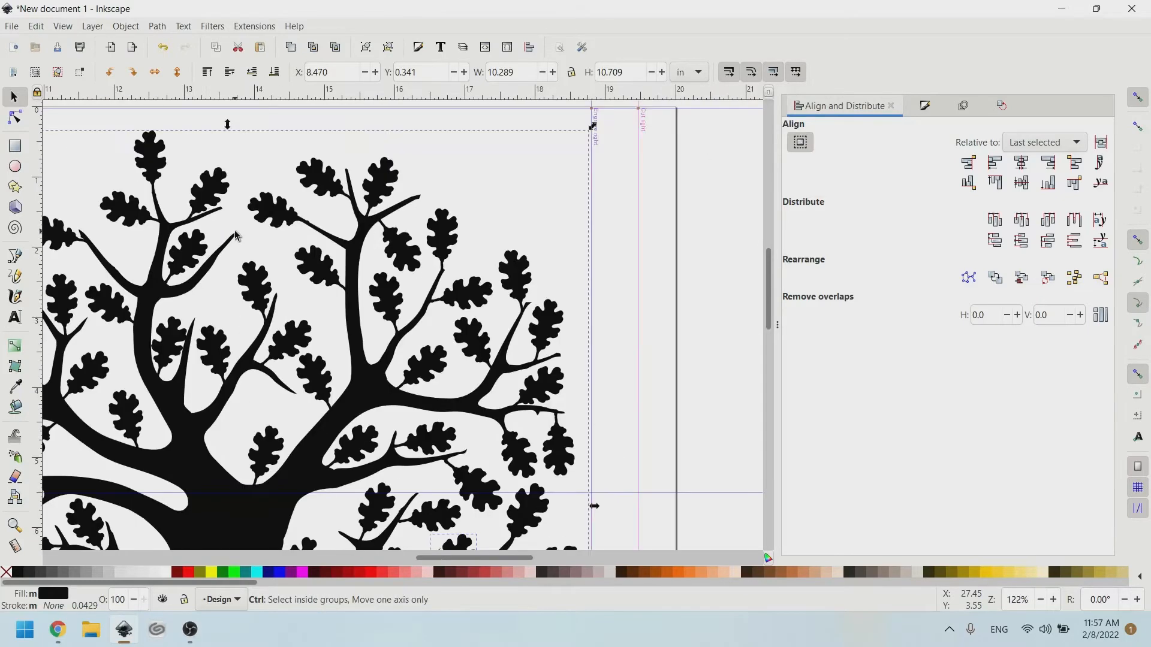
pyautogui.hscroll(-6, 390, 273)
pyautogui.scroll(-6, 499, 175)
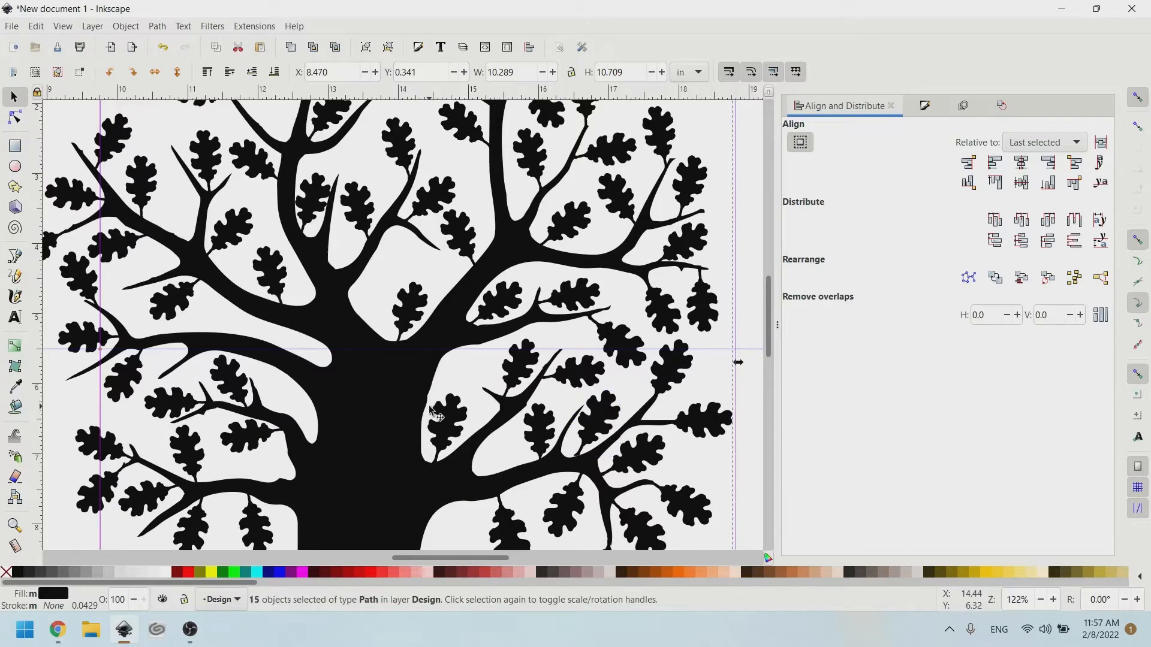
pyautogui.keyDown('shift'); pyautogui.click(504, 254); pyautogui.keyUp('shift')
pyautogui.scroll(5, 504, 254)
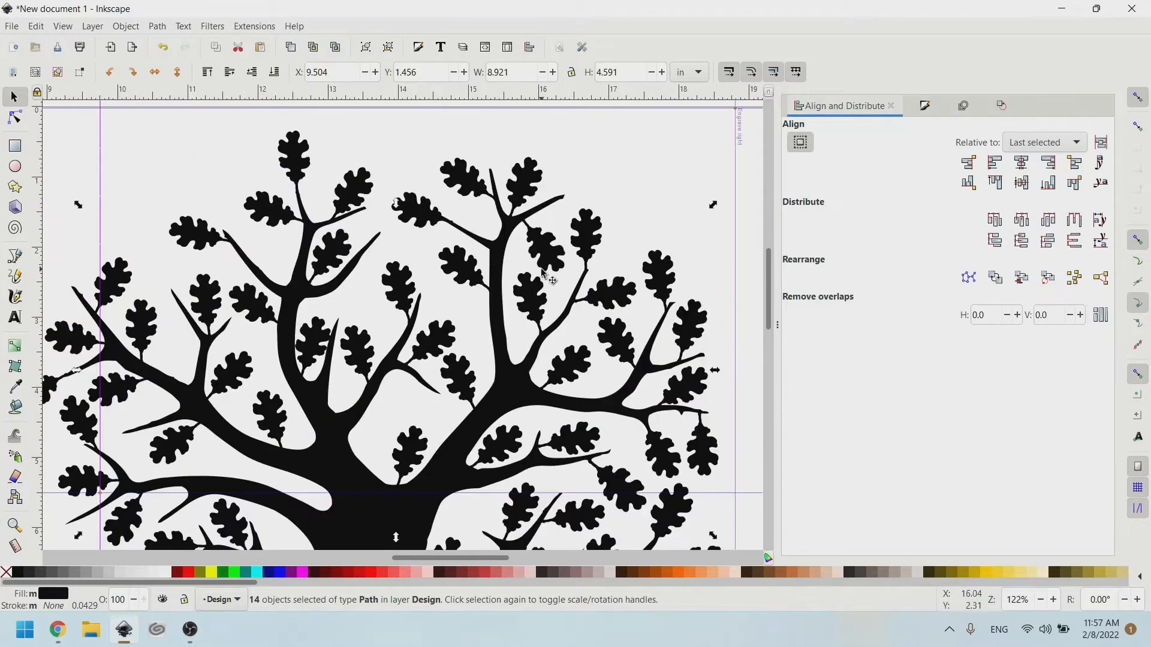
pyautogui.press('Escape')
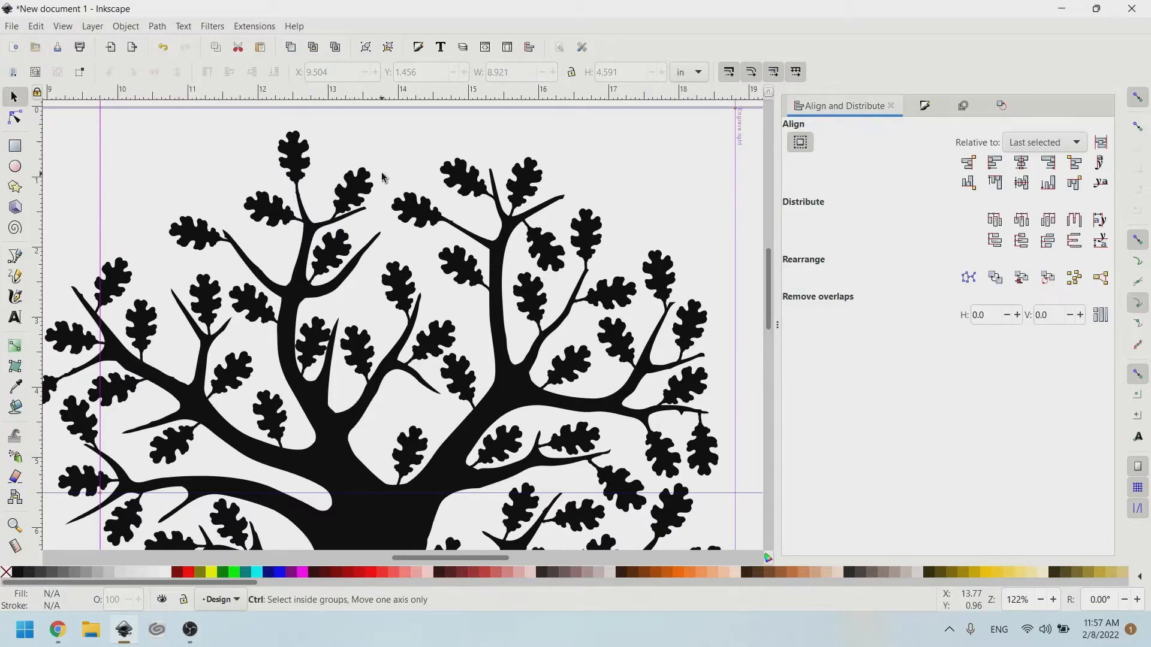
# Drag the loose leaf so its stem meets its branch.
pyautogui.scroll(6, 383, 205)
pyautogui.scroll(-4, 375, 342)
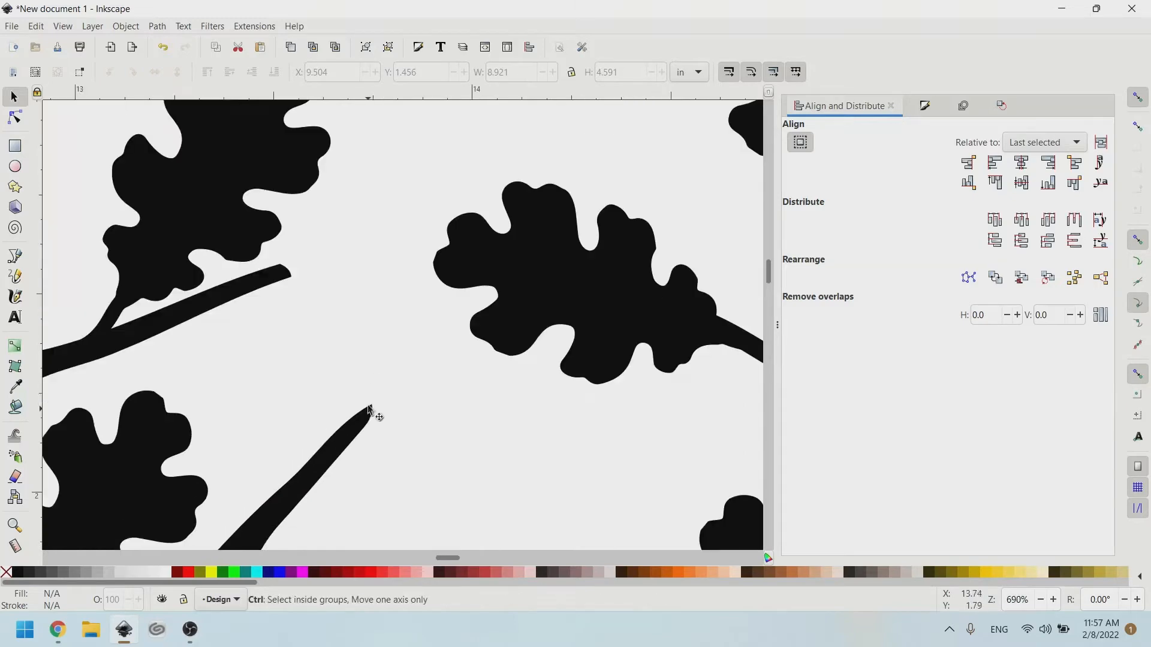
pyautogui.scroll(-4, 372, 413)
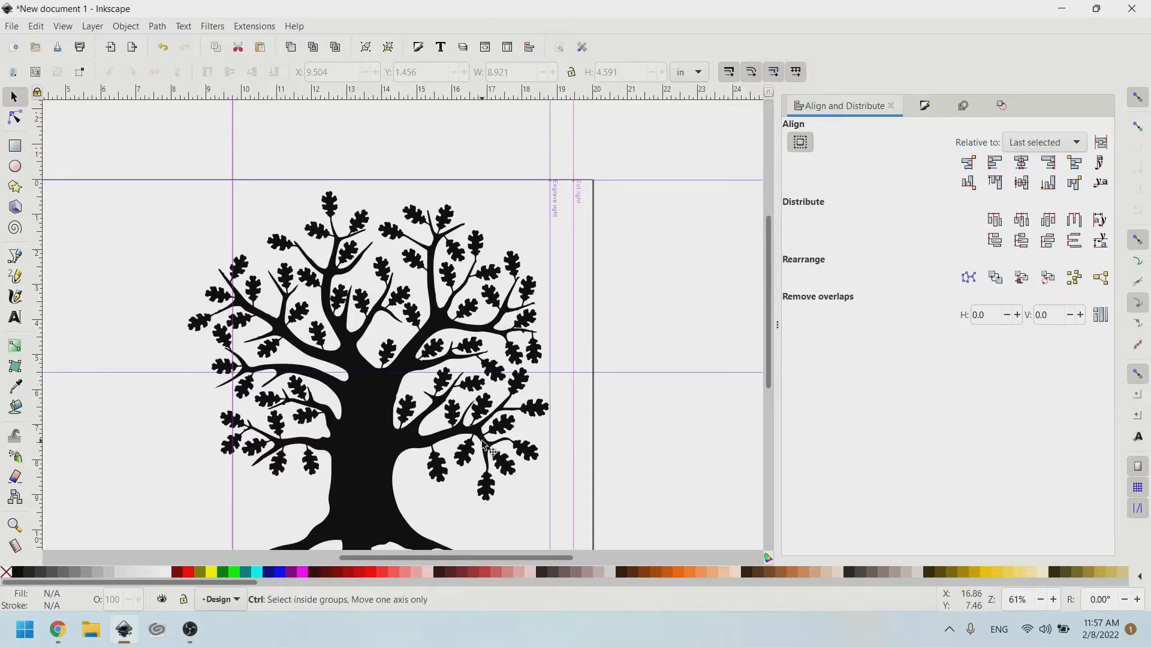
pyautogui.scroll(5, 479, 427)
pyautogui.scroll(2, 458, 427)
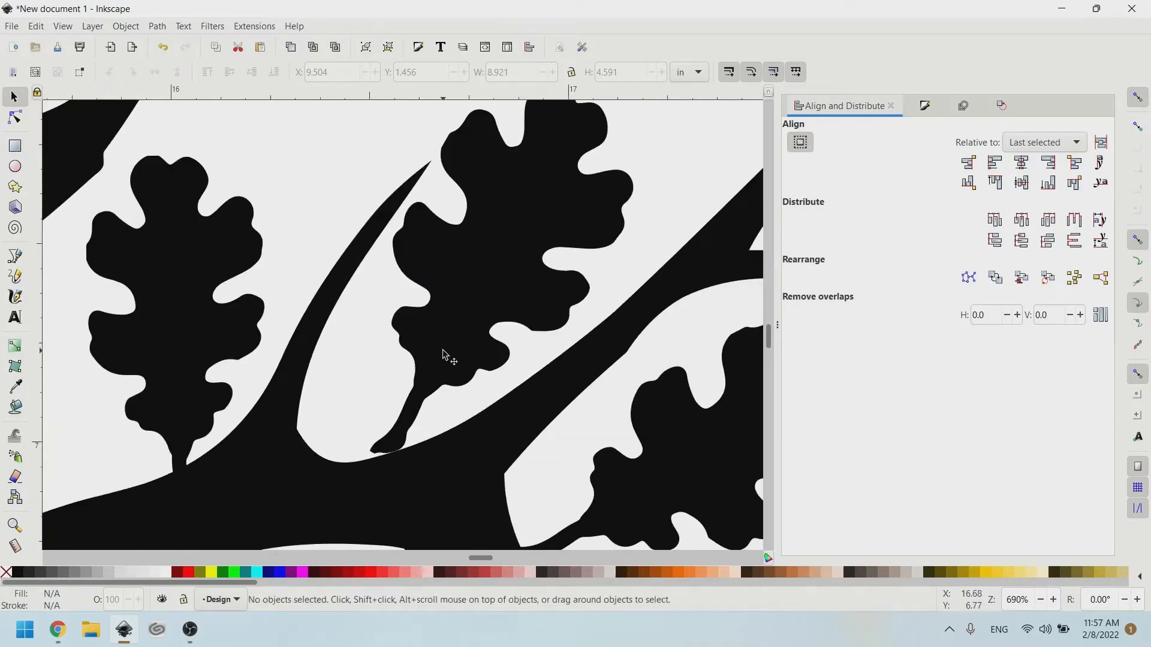
pyautogui.moveTo(441, 354); pyautogui.dragTo(419, 398)
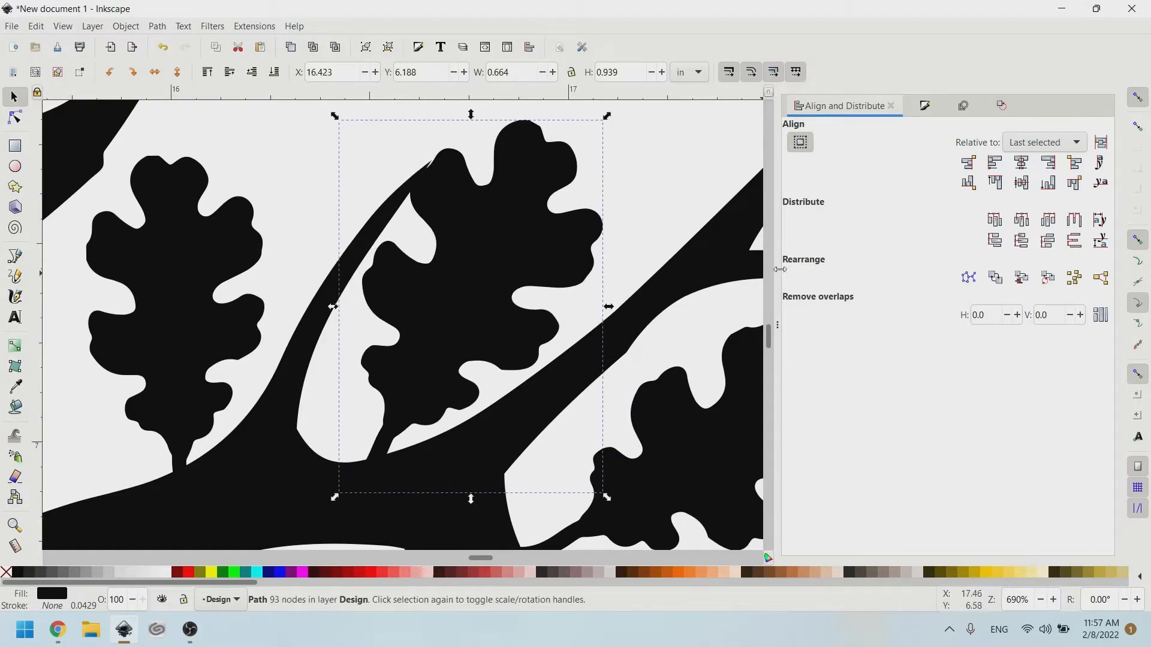
# Combine the leaf with its branch using Path > Combine.
pyautogui.keyDown('shift'); pyautogui.click(669, 287); pyautogui.keyUp('shift')
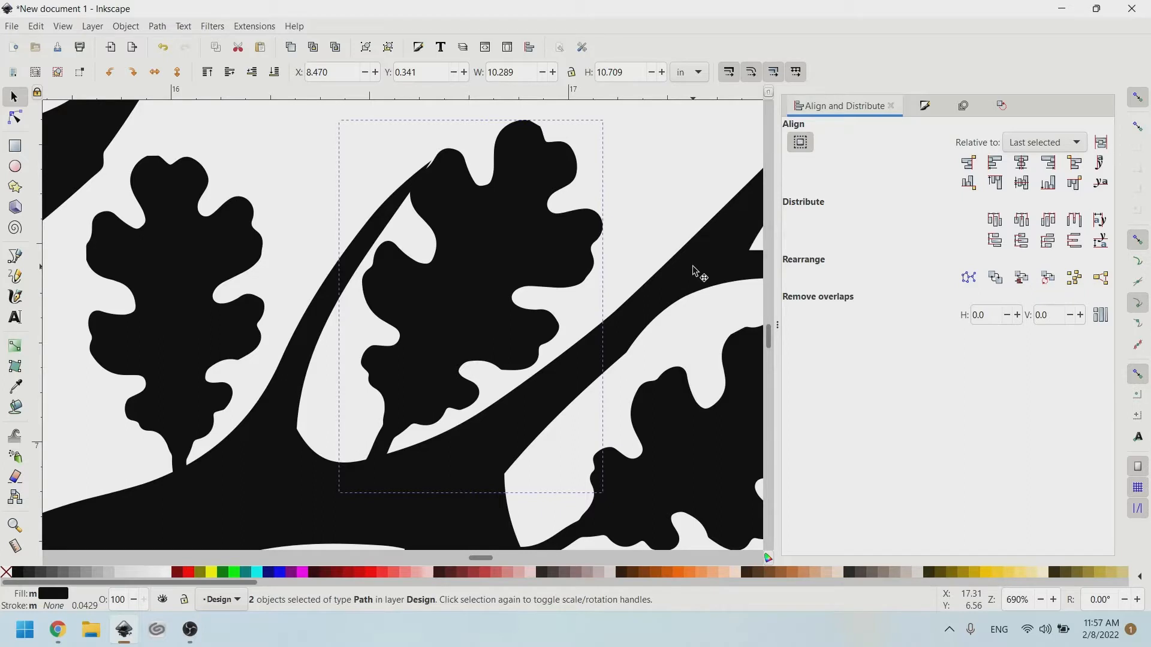
pyautogui.click(159, 27)
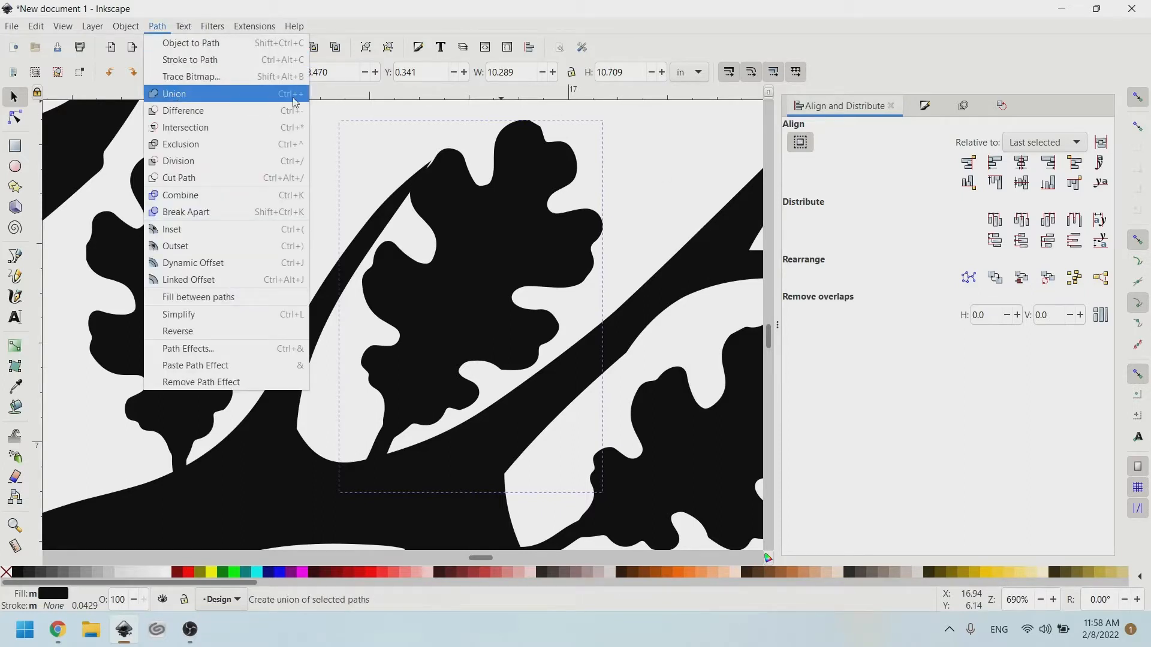
pyautogui.click(264, 105)
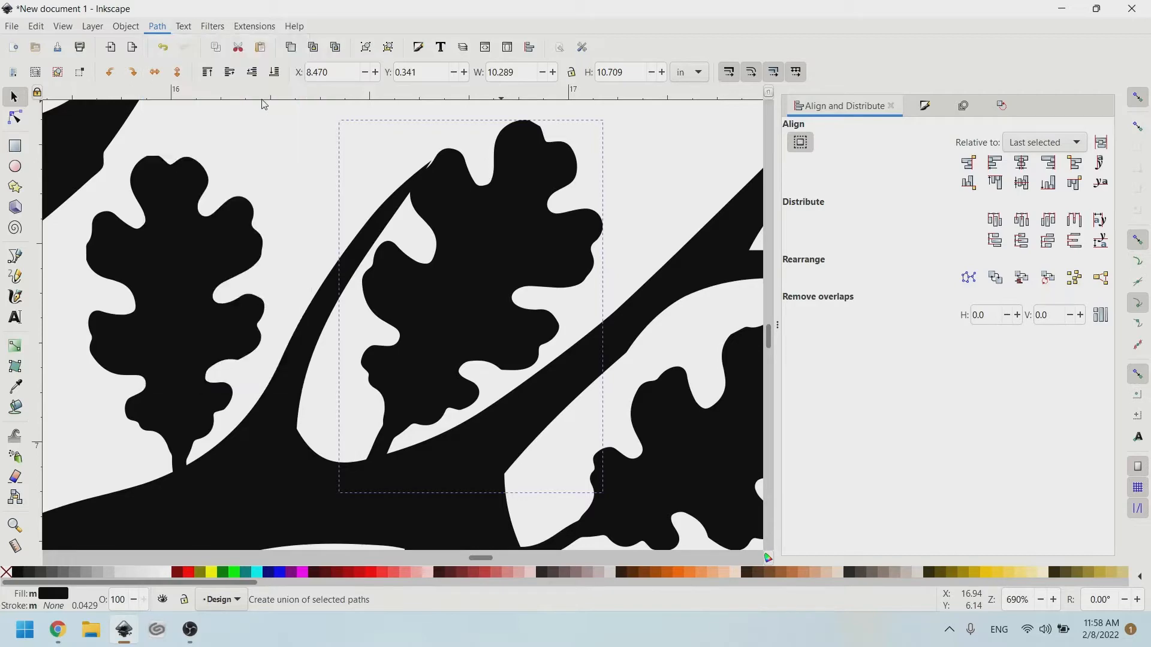
pyautogui.scroll(-5, 447, 225)
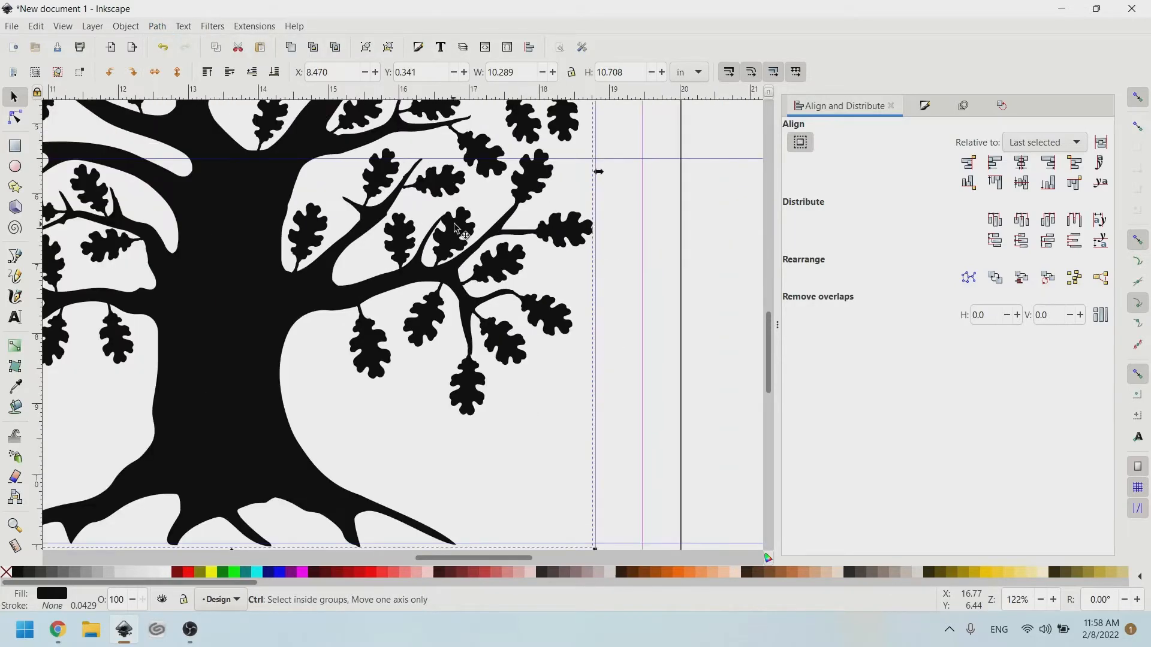
pyautogui.scroll(7, 454, 226)
pyautogui.scroll(1, 440, 187)
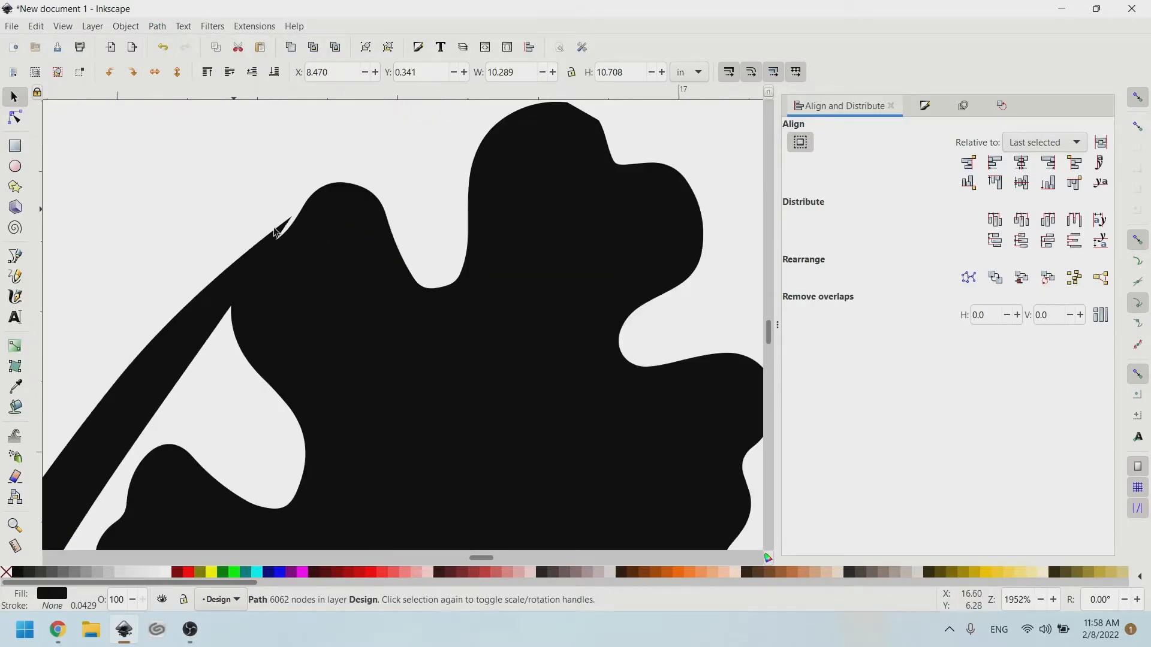
# Undo the combine and nudge the leaf path into place.
pyautogui.hotkey('ctrl', 'z')
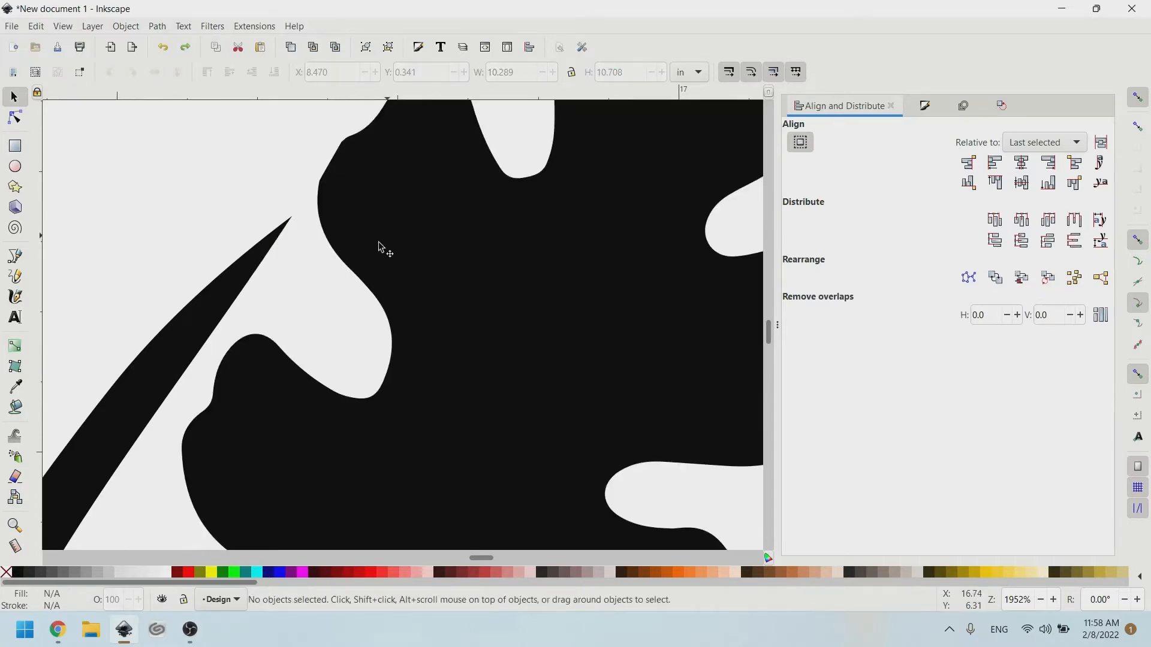
pyautogui.moveTo(379, 247); pyautogui.dragTo(339, 298)
pyautogui.scroll(-4, 370, 257)
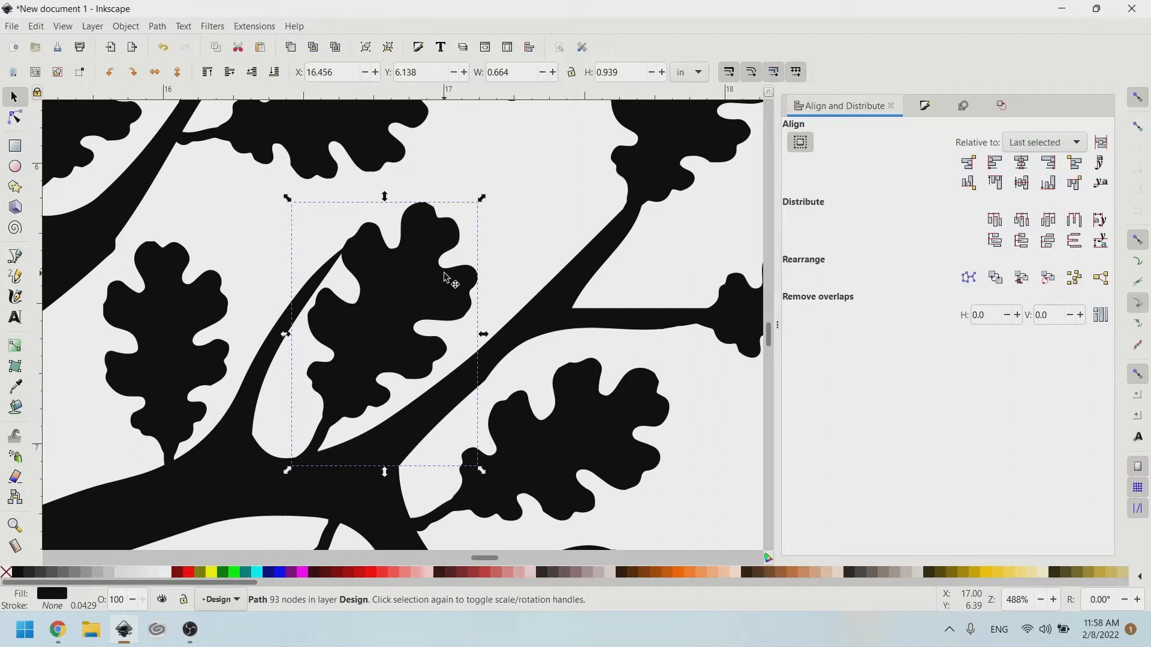
# Join the leaf and the tree into a single 6064-node path.
pyautogui.keyDown('shift'); pyautogui.click(227, 427); pyautogui.keyUp('shift')
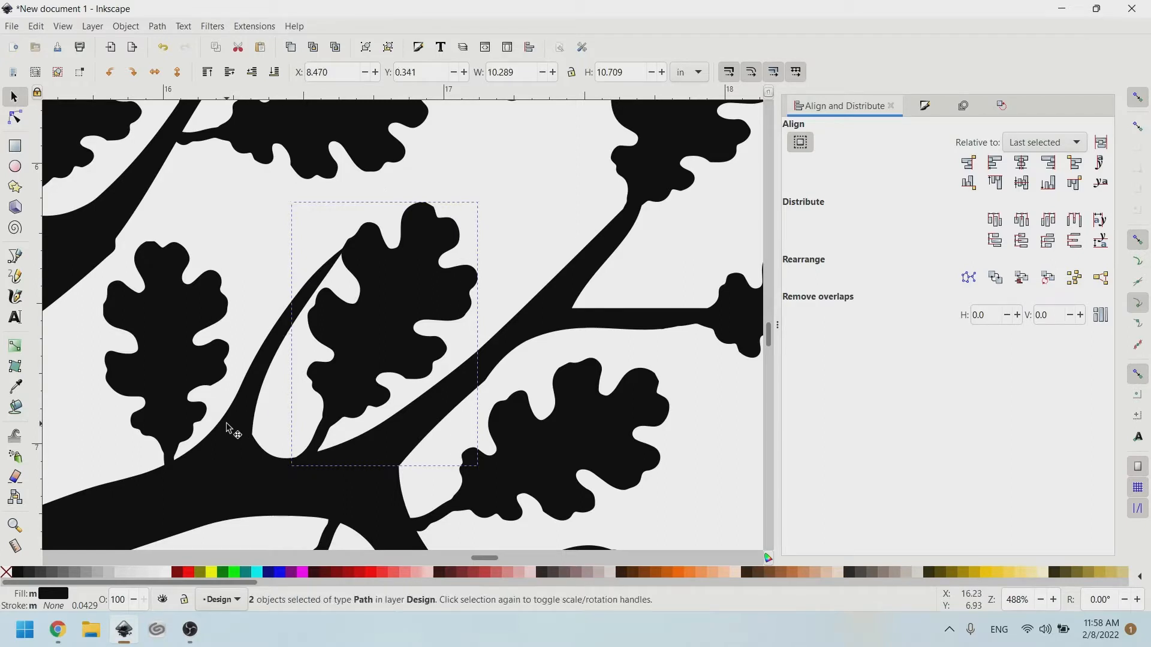
pyautogui.press('ctrl')
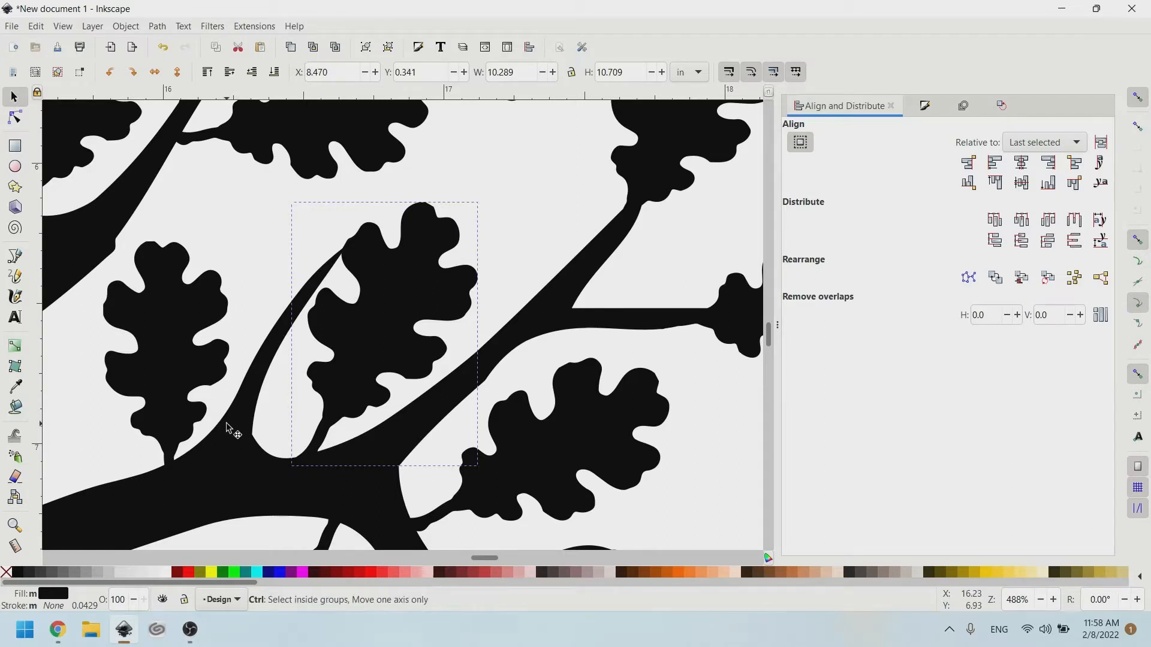
pyautogui.keyDown('ctrl'); pyautogui.click(228, 427); pyautogui.keyUp('ctrl')
pyautogui.scroll(-6, 264, 383)
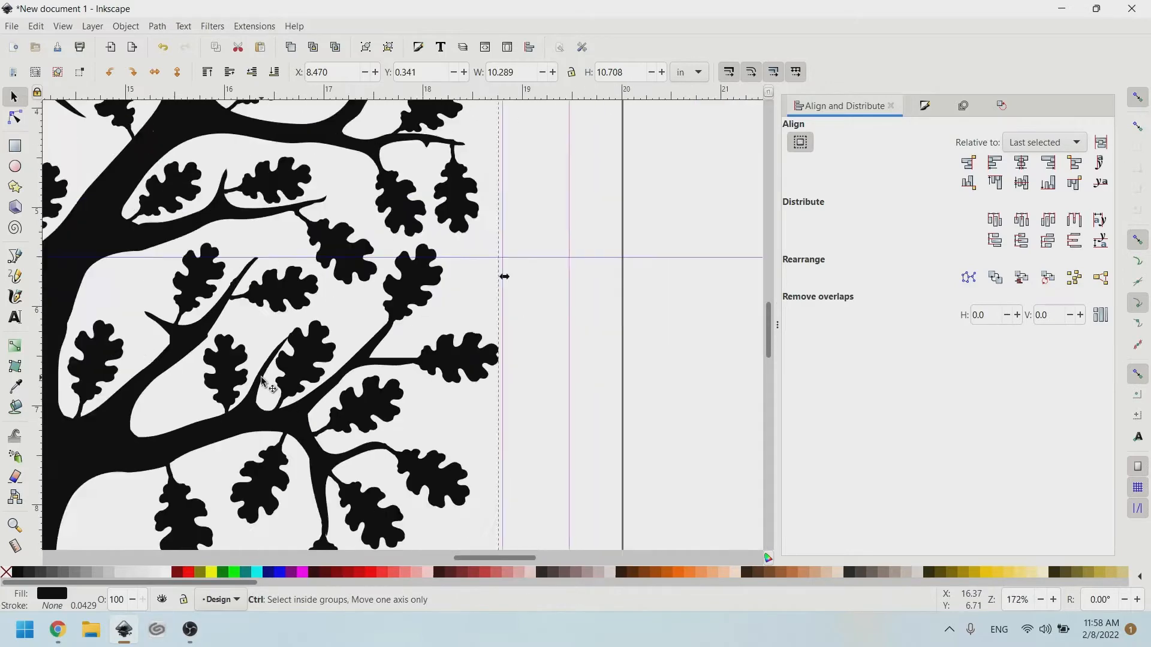
pyautogui.hscroll(-5, 281, 344)
pyautogui.scroll(-2, 406, 271)
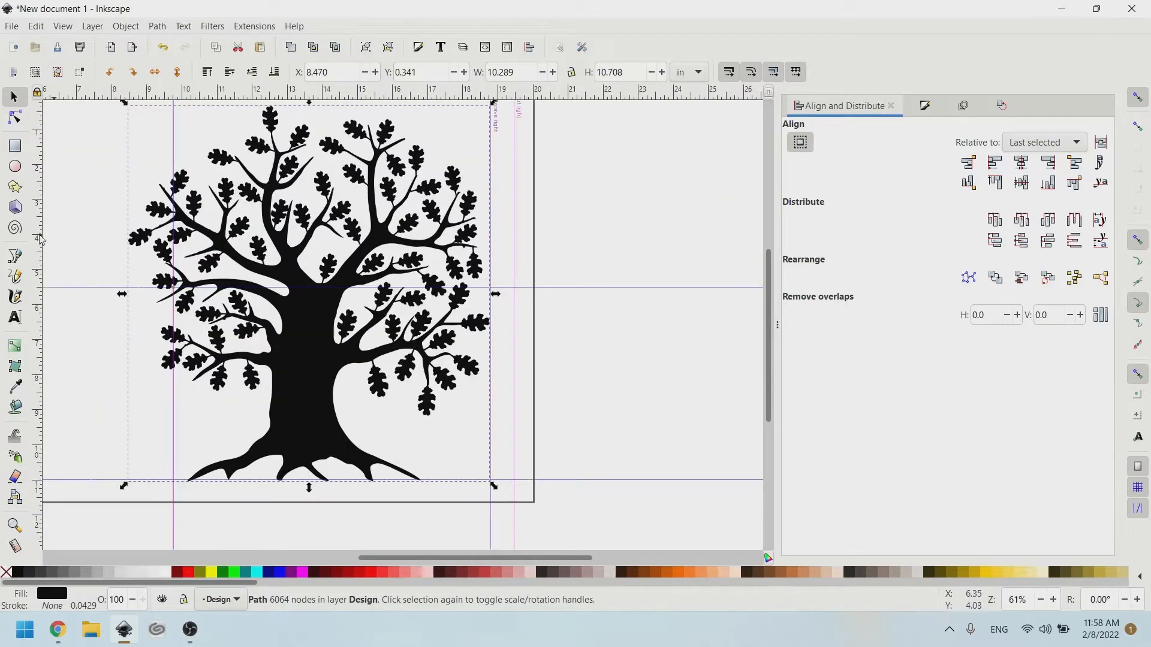
pyautogui.click(20, 165)
# Draw a circle and set it proportionally to 10.97 inches high.
pyautogui.hscroll(-6, 329, 309)
pyautogui.scroll(4, 332, 309)
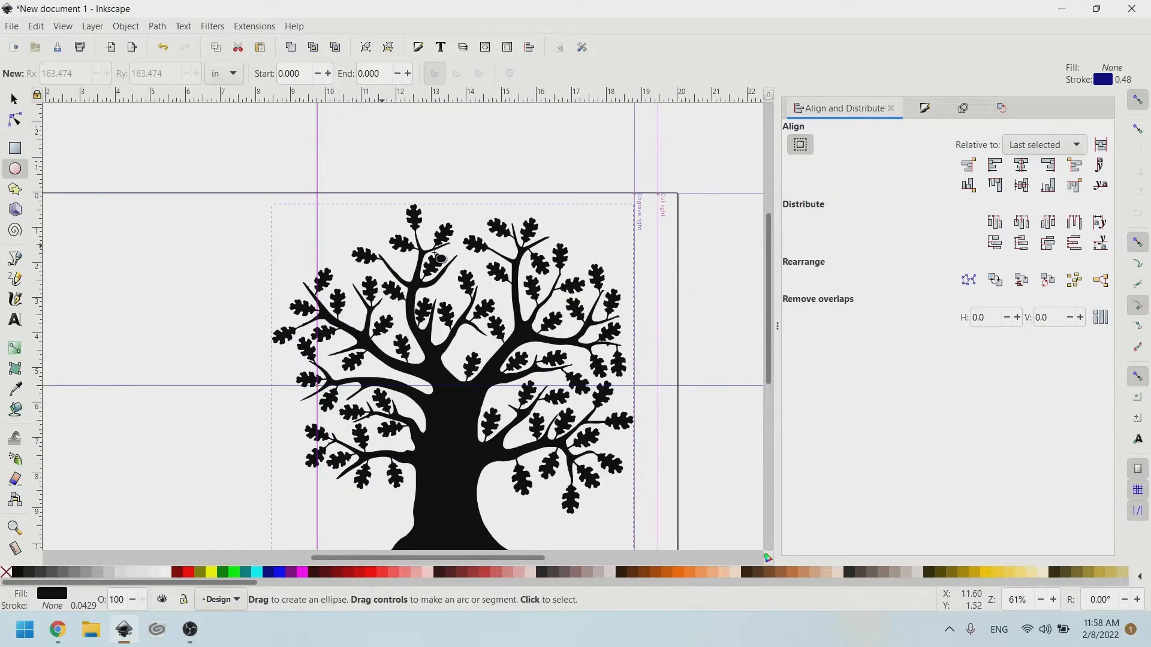
pyautogui.scroll(-1, 580, 275)
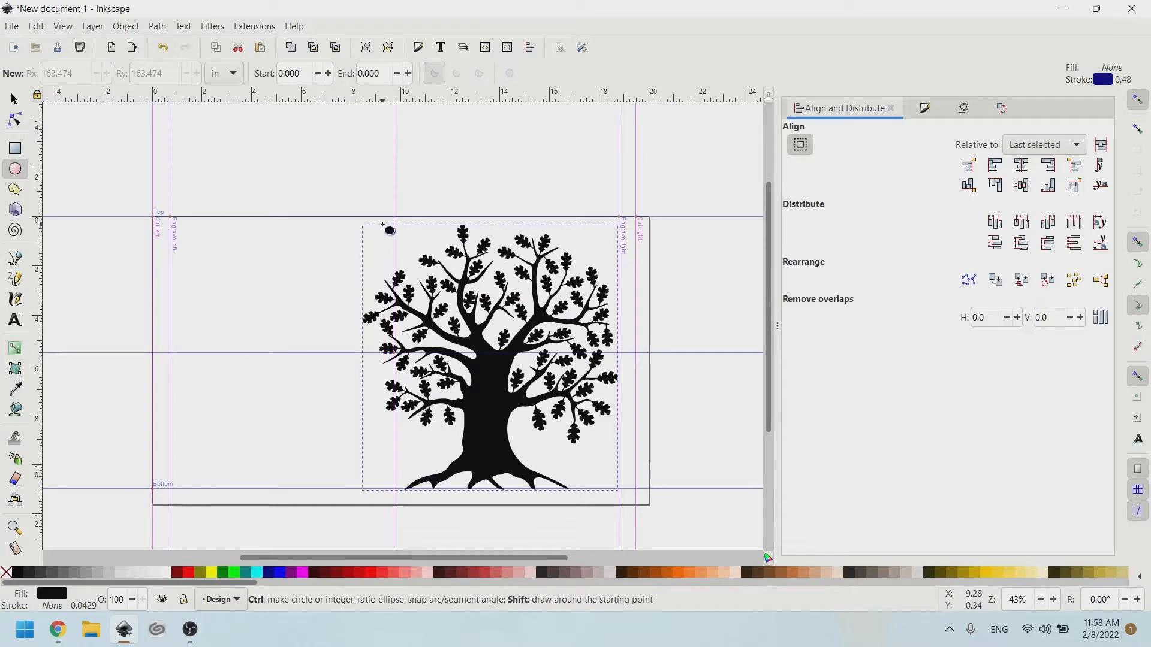
pyautogui.moveTo(393, 219); pyautogui.dragTo(569, 391)
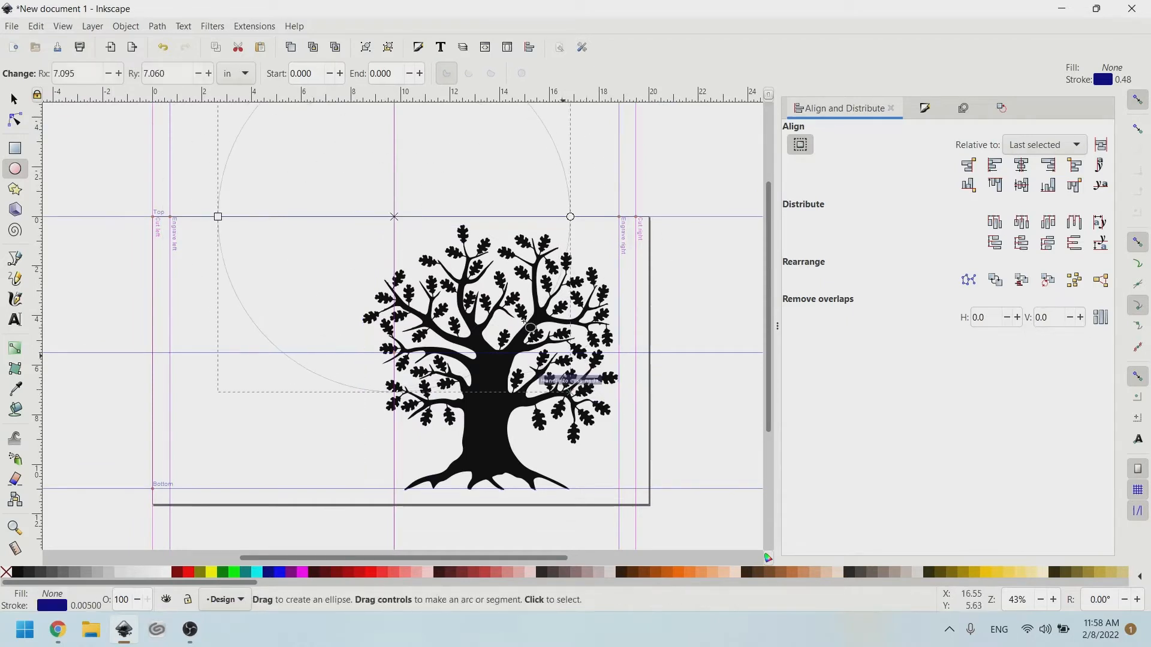
pyautogui.press('s')
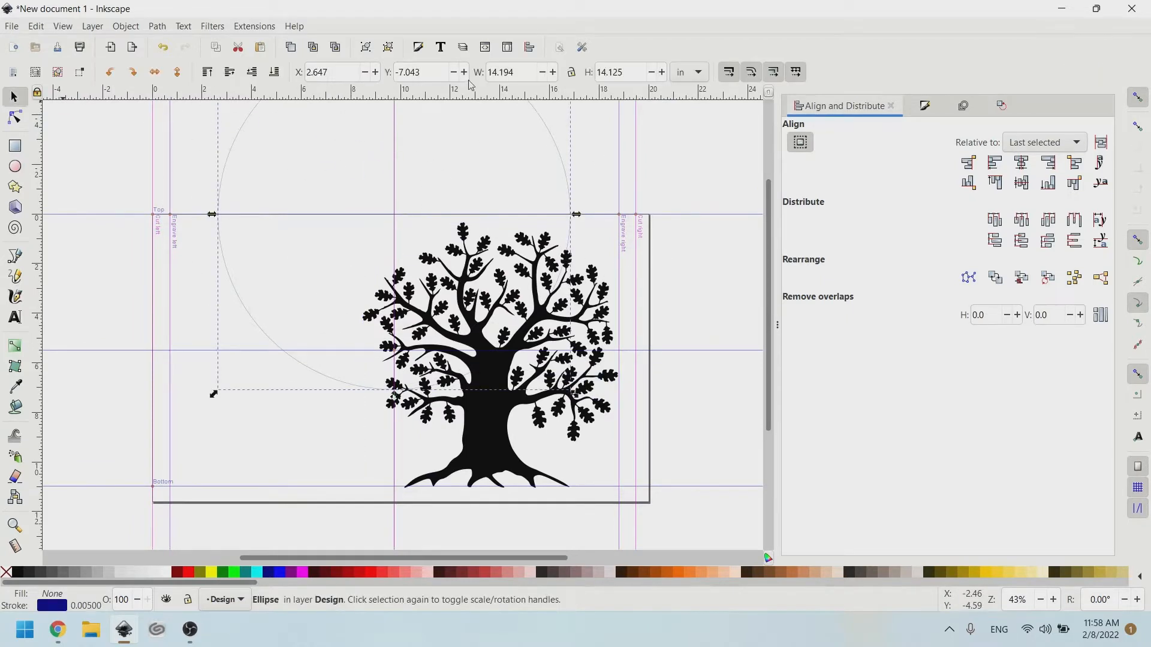
pyautogui.click(571, 72)
pyautogui.press('Tab')
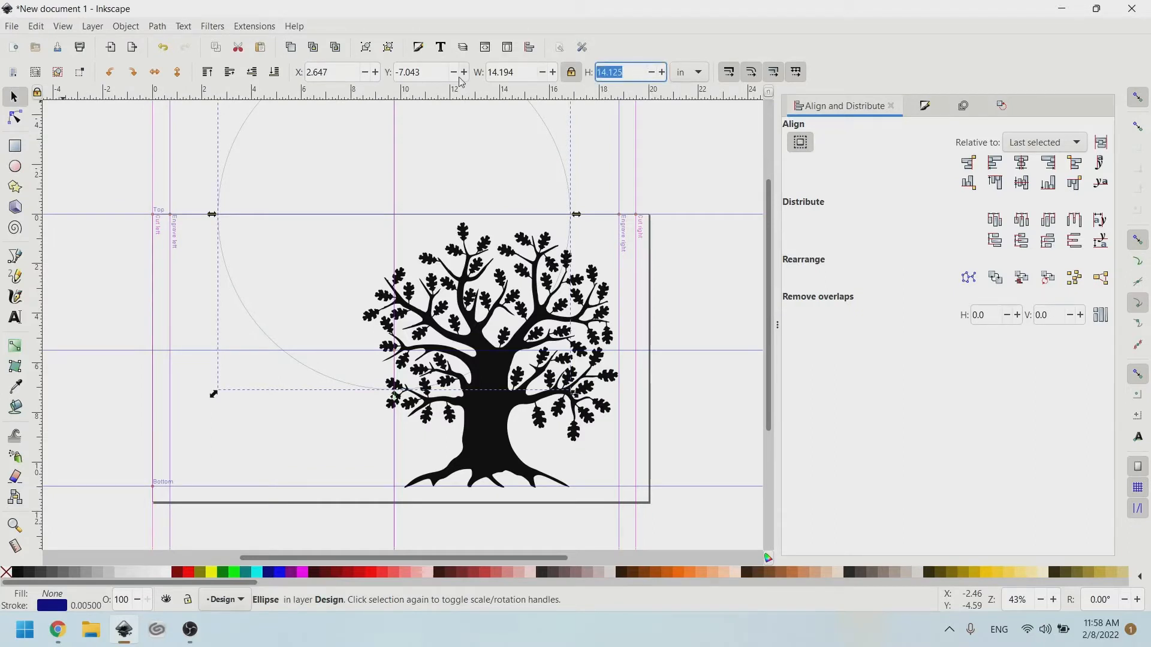
pyautogui.write('10.97')
pyautogui.press('Return')
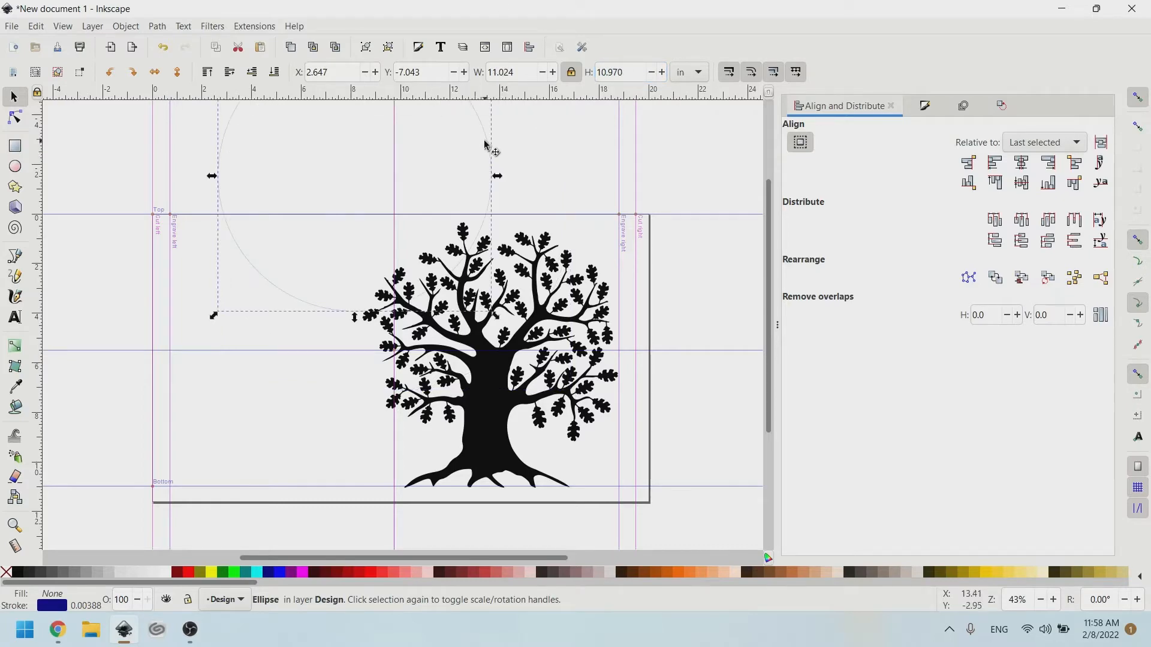
# Move the circle over the tree and centre it horizontally and vertically on it.
pyautogui.moveTo(489, 149); pyautogui.dragTo(629, 328)
pyautogui.scroll(2, 617, 290)
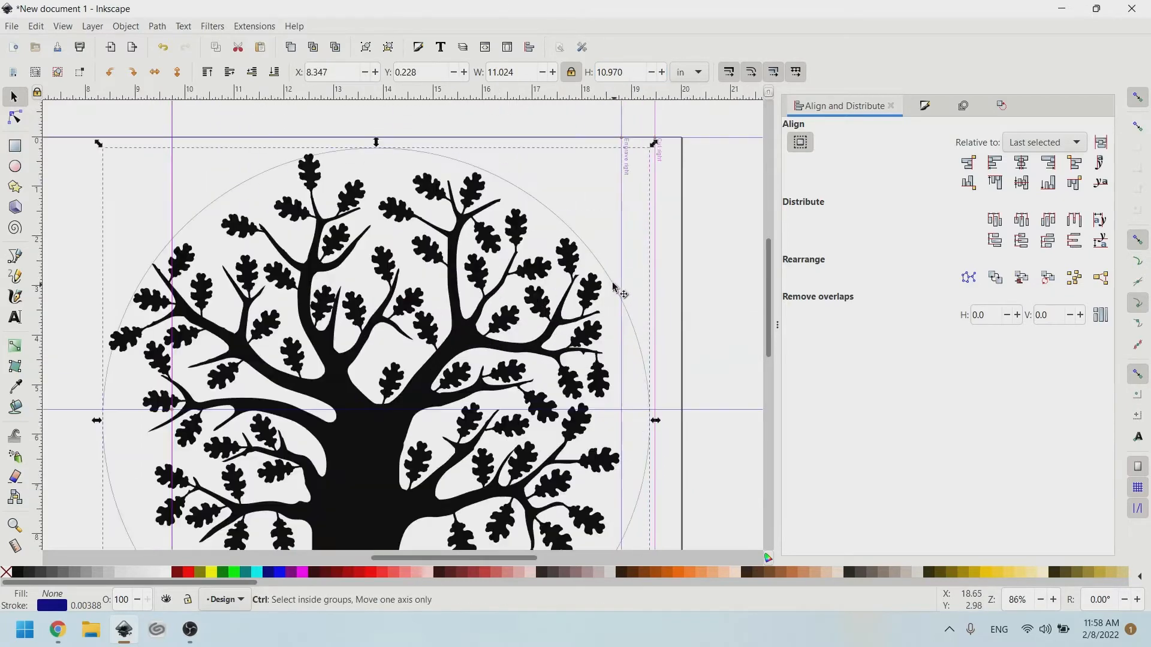
pyautogui.scroll(2, 586, 244)
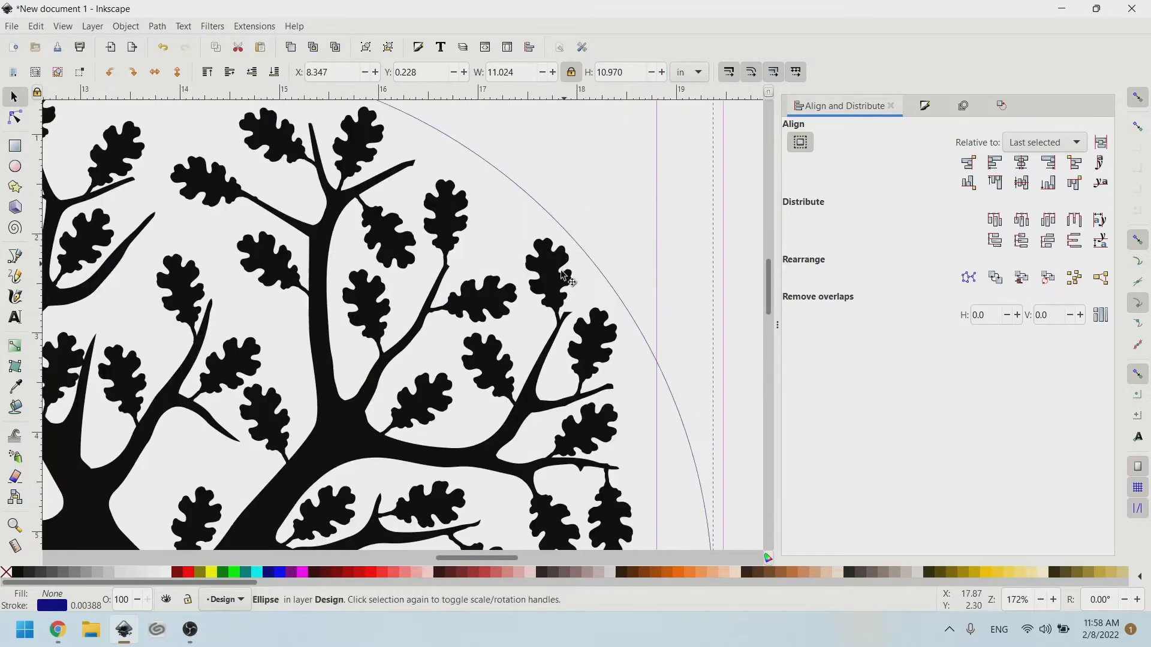
pyautogui.click(1022, 163)
pyautogui.click(1020, 182)
pyautogui.click(620, 206)
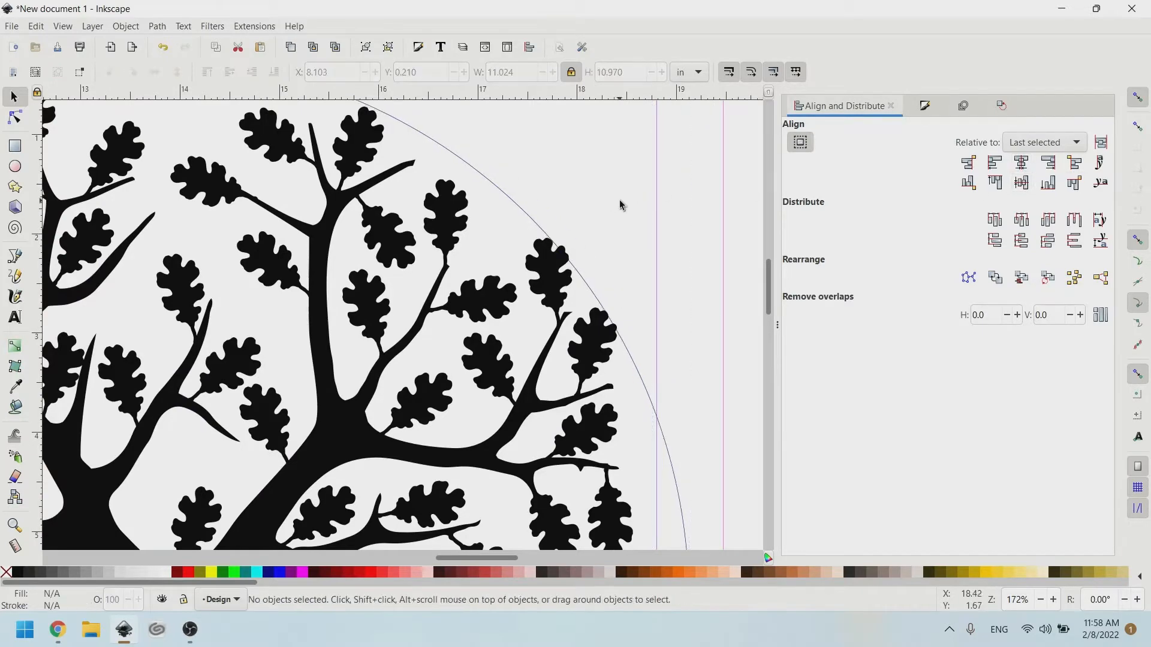
pyautogui.scroll(-10, 623, 198)
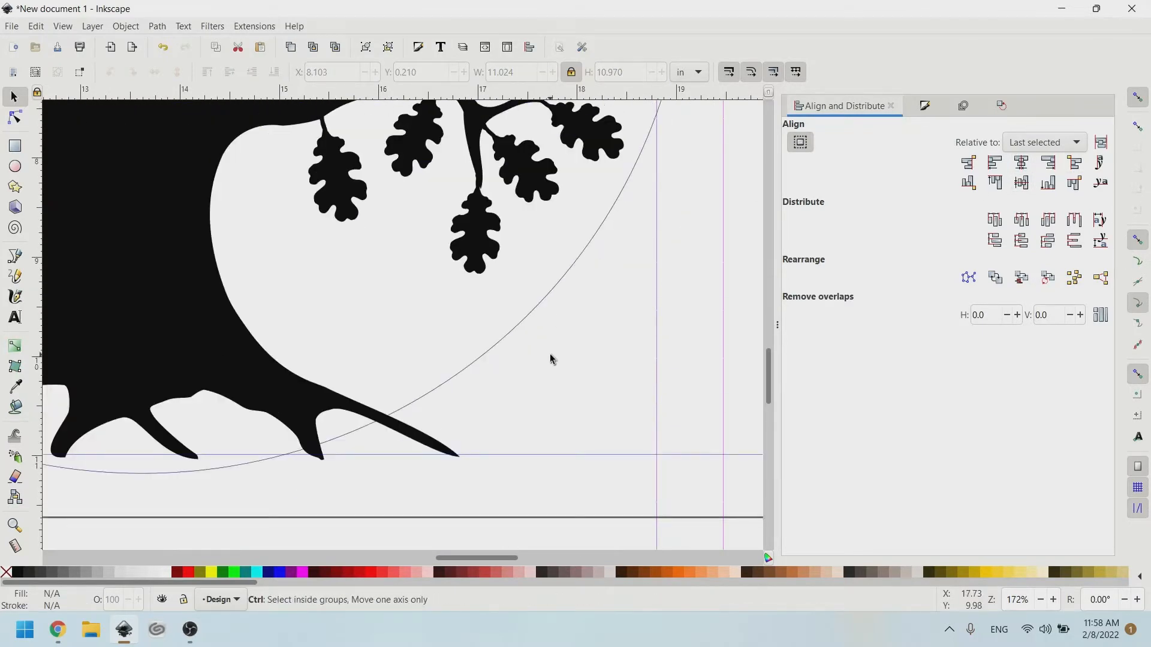
pyautogui.scroll(-2, 551, 355)
pyautogui.scroll(7, 518, 323)
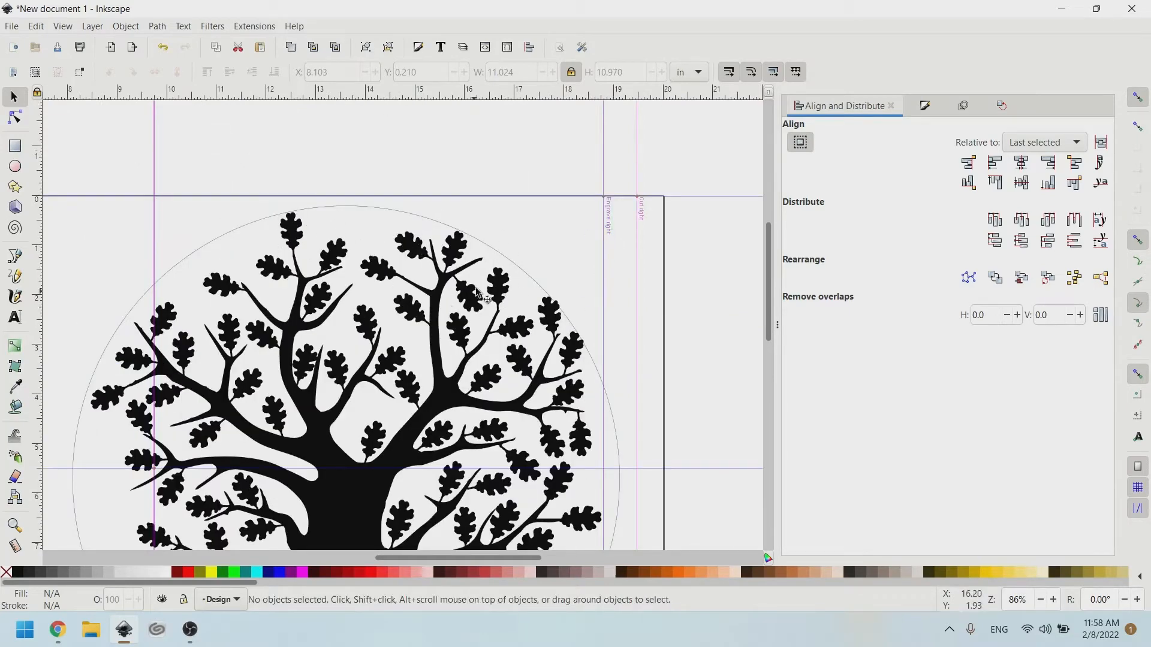
pyautogui.click(410, 214)
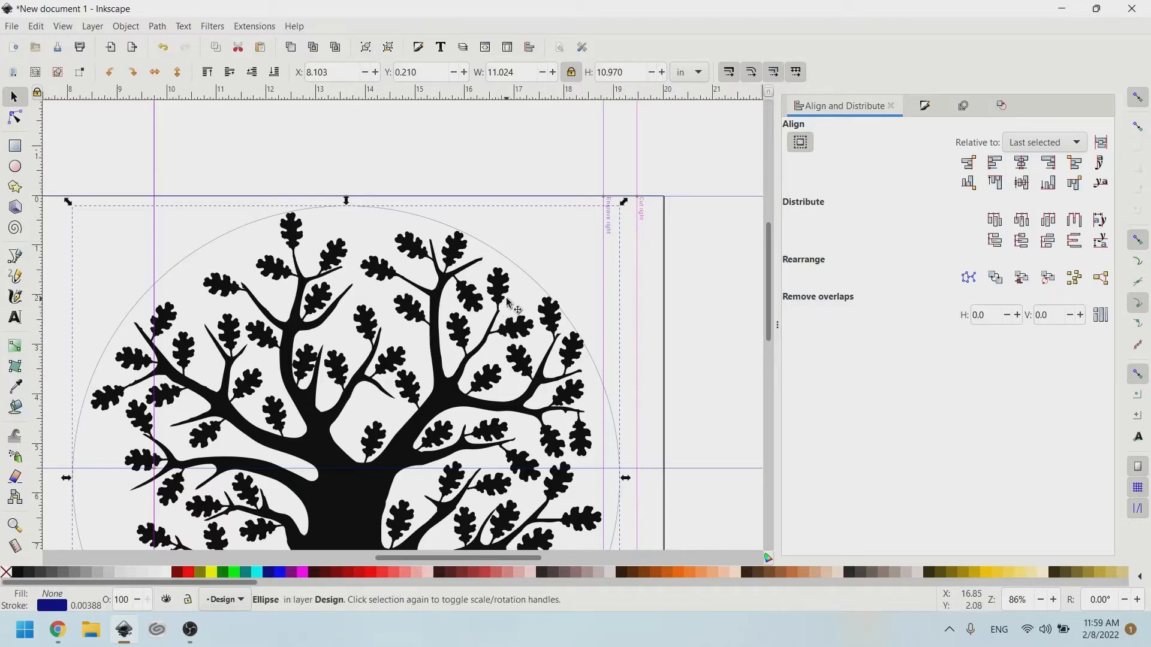
pyautogui.press('ctrl')
pyautogui.scroll(6, 205, 227)
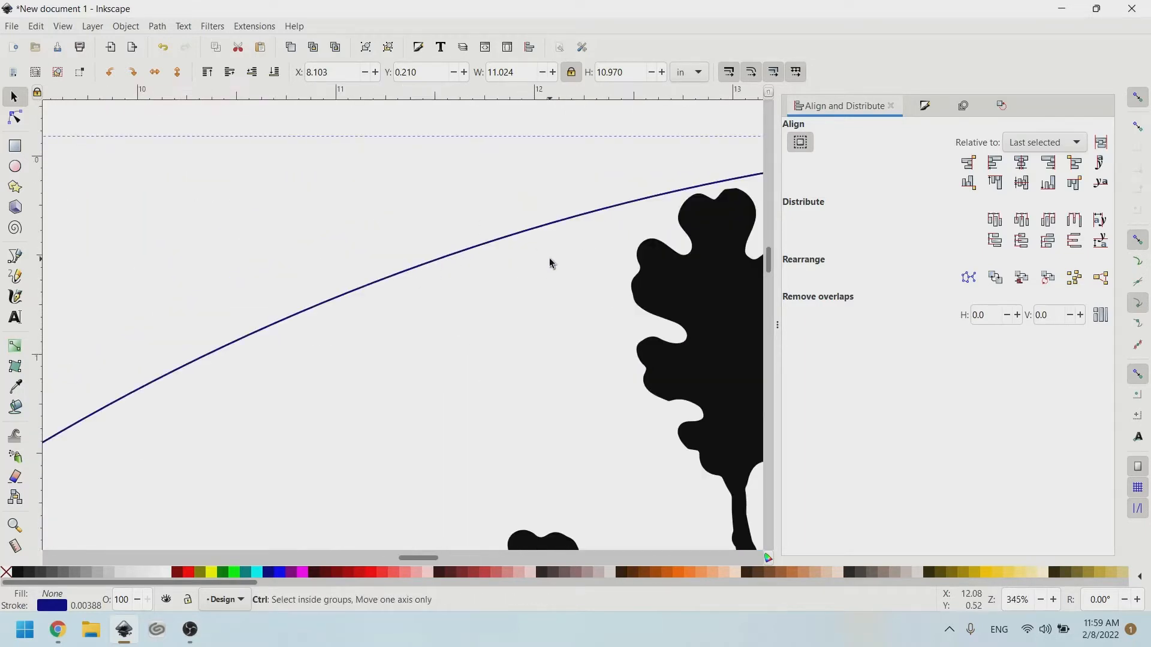
pyautogui.scroll(-4, 543, 252)
pyautogui.hscroll(4, 533, 242)
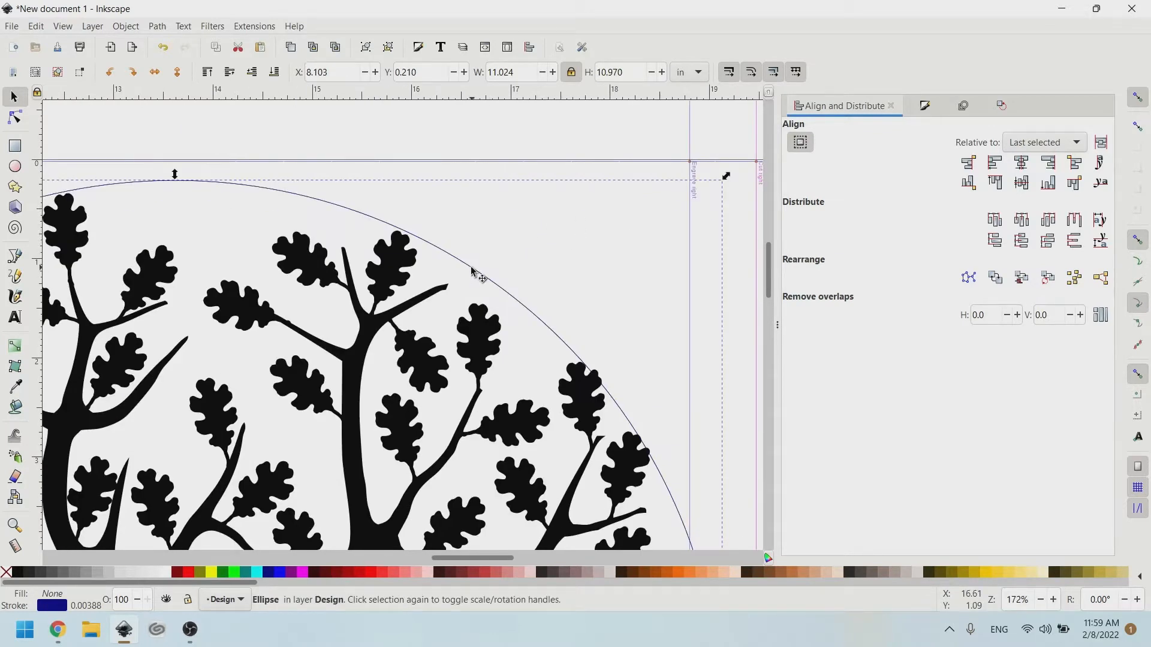
pyautogui.scroll(-2, 599, 264)
pyautogui.scroll(-2, 591, 257)
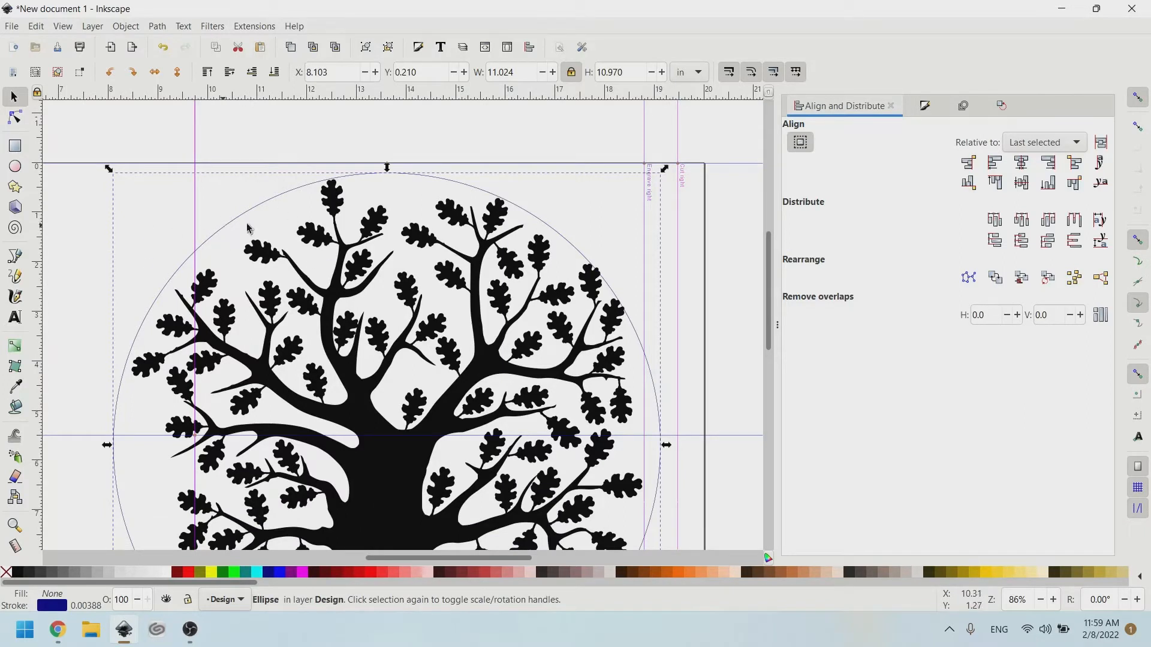
# Move the tree down-left out of the circle and select the circle.
pyautogui.moveTo(346, 273); pyautogui.dragTo(57, 420)
pyautogui.click(616, 206)
pyautogui.hscroll(4, 621, 198)
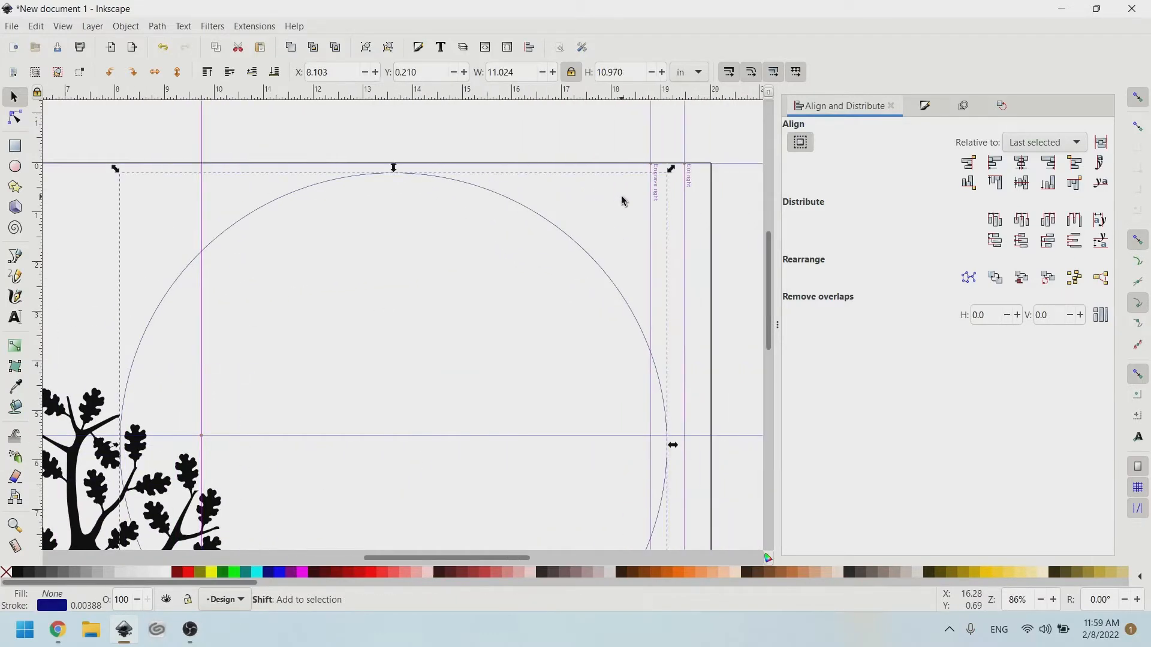
# Duplicate the circle and shrink the copy concentrically to about 10.126 by 10.076 inches.
pyautogui.press('ctrl')
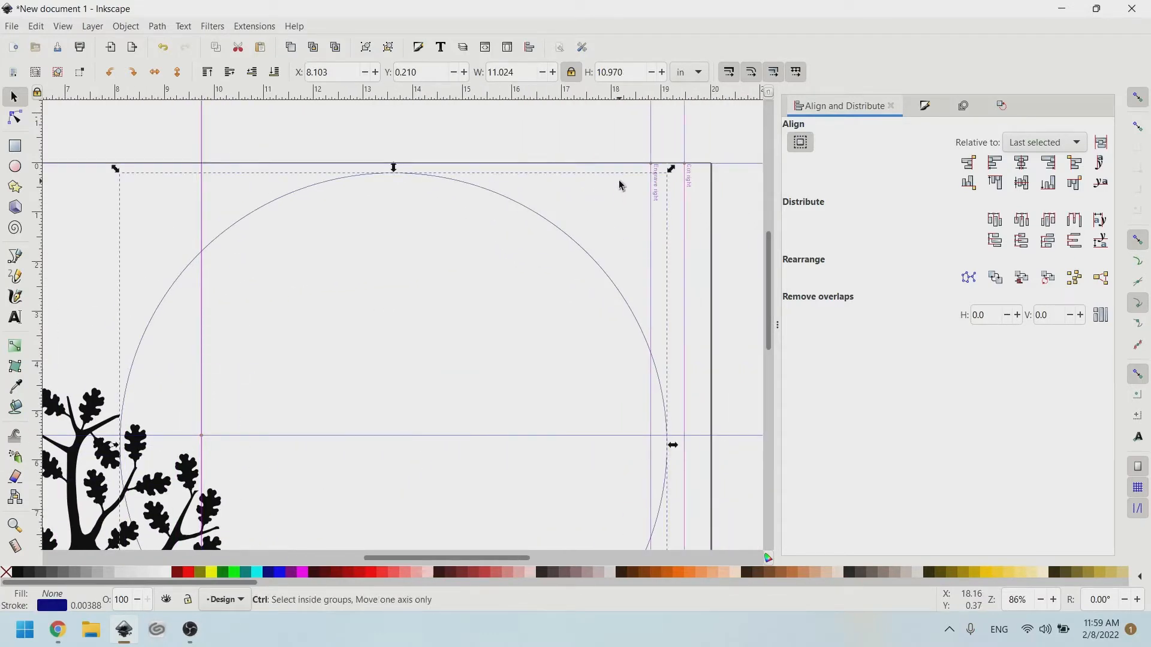
pyautogui.press('shift')
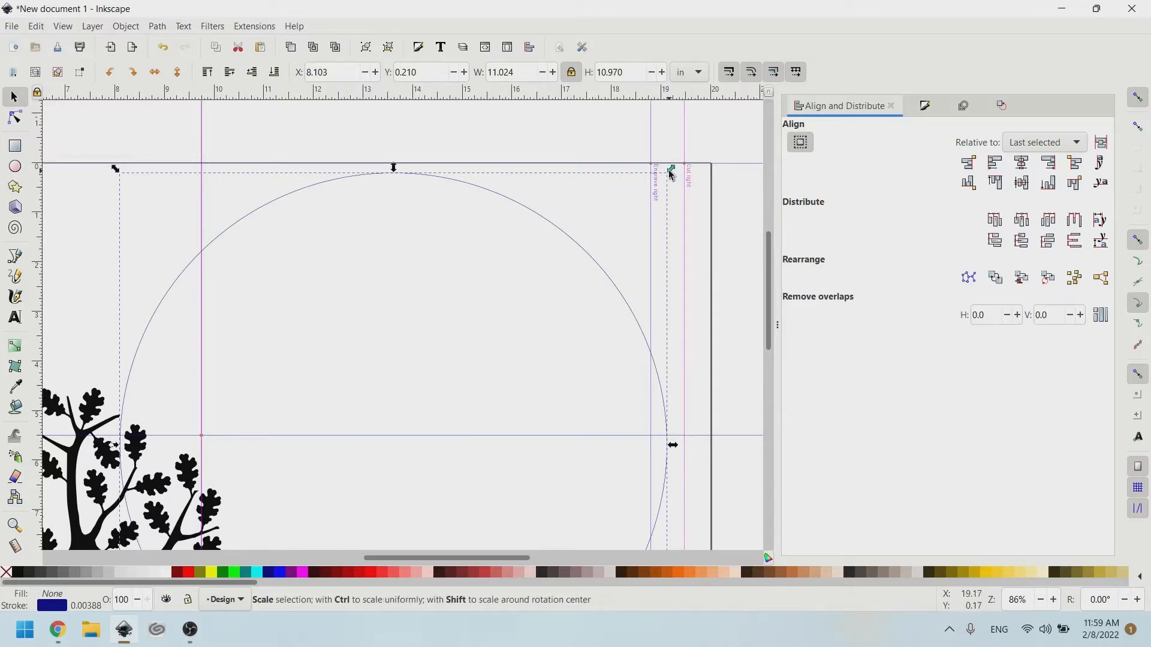
pyautogui.moveTo(671, 174); pyautogui.dragTo(670, 198)
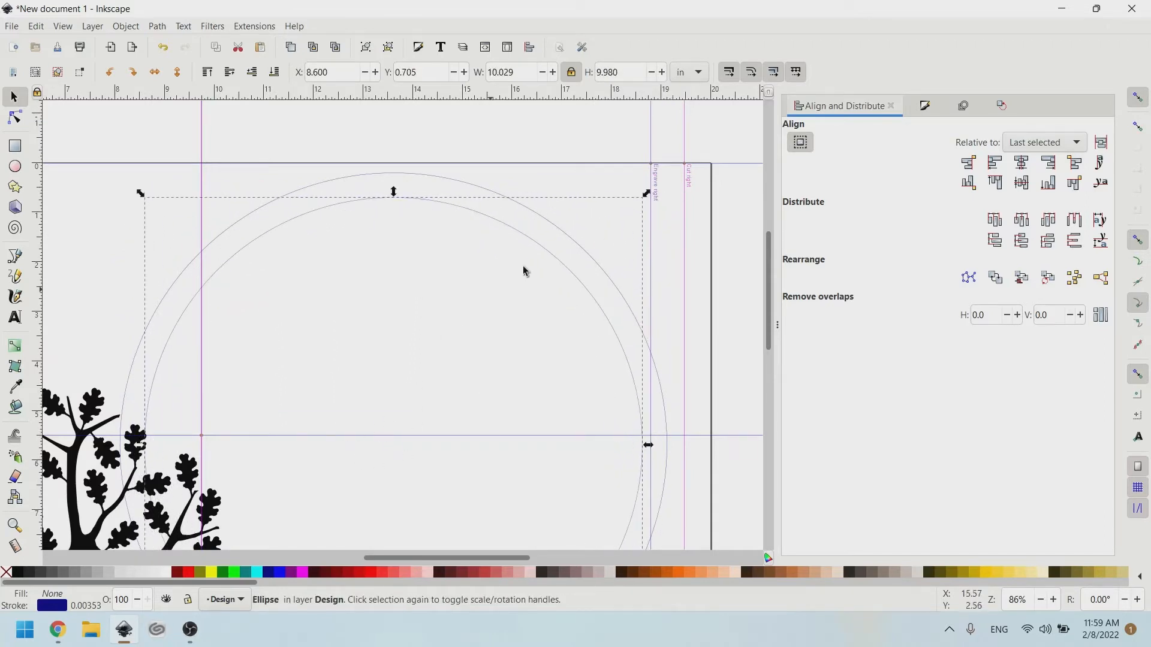
pyautogui.moveTo(648, 193); pyautogui.dragTo(675, 194)
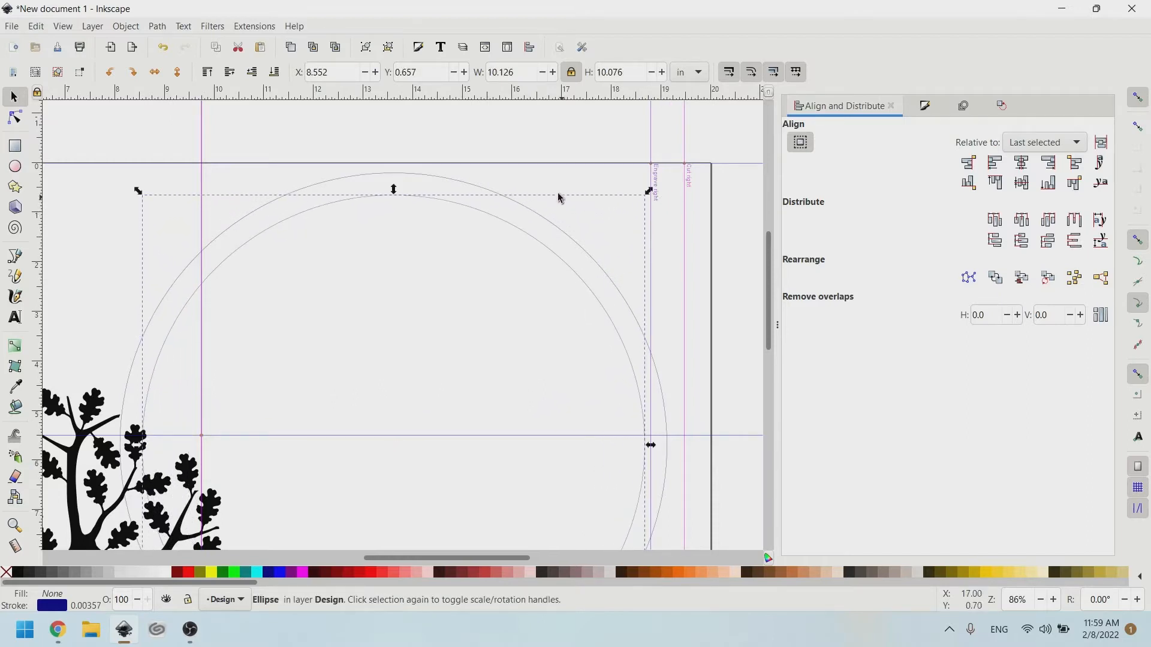
pyautogui.keyDown('shift'); pyautogui.click(422, 179); pyautogui.keyUp('shift')
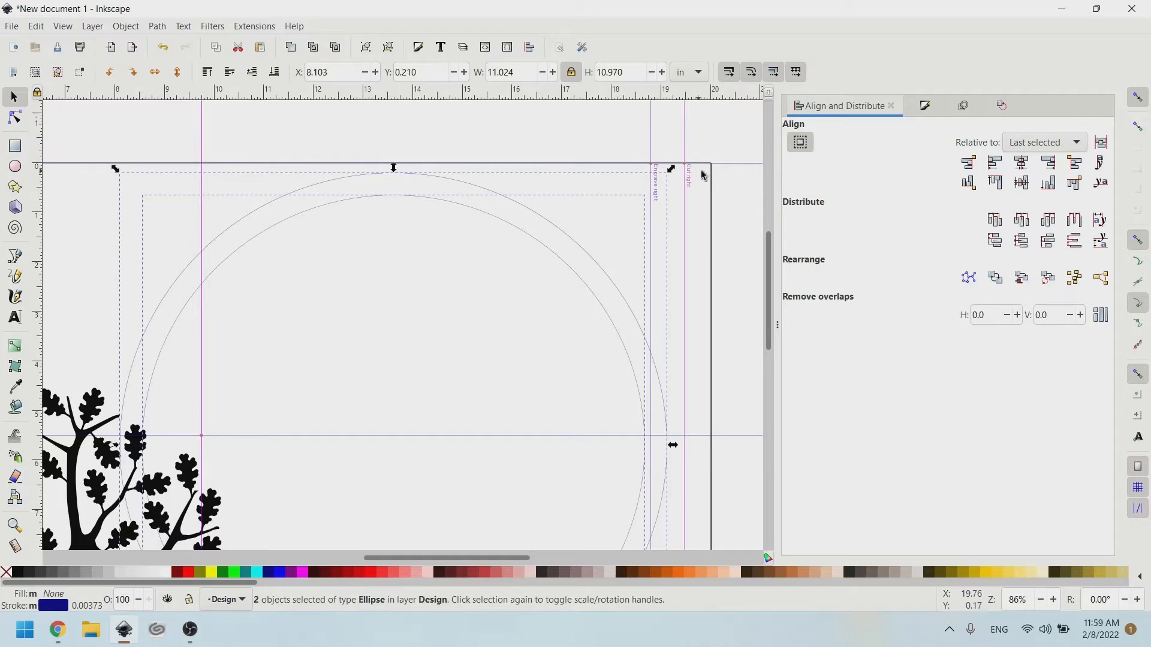
# Open the Fill and Stroke dialog for the selected circles from the Object menu.
pyautogui.click(931, 108)
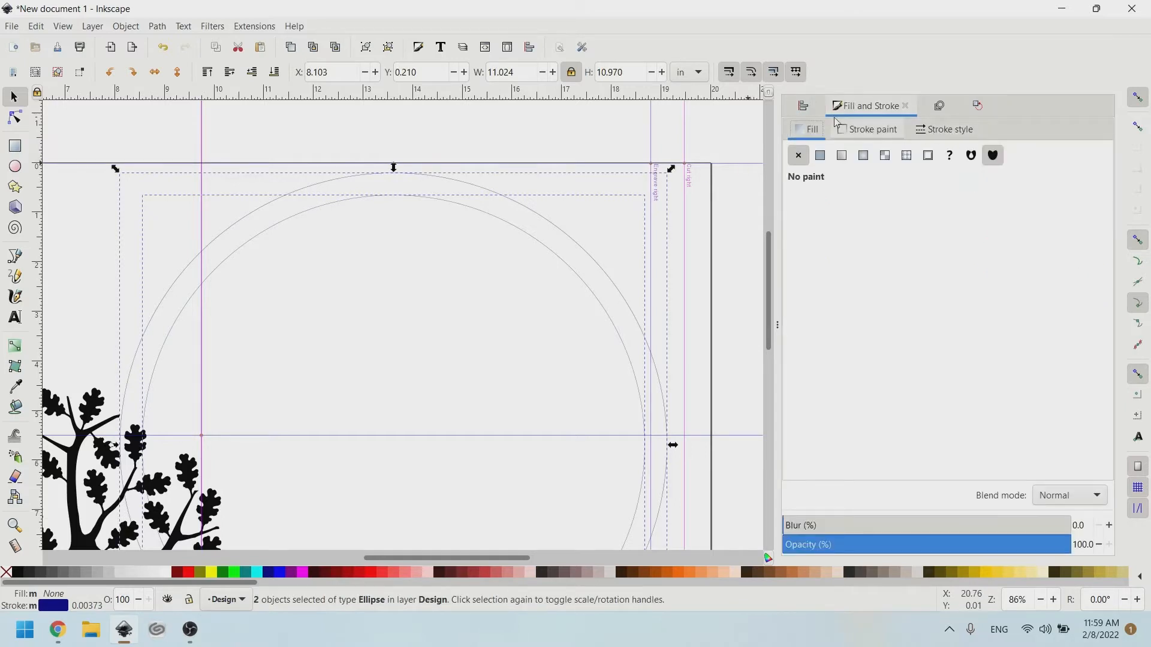
pyautogui.click(125, 26)
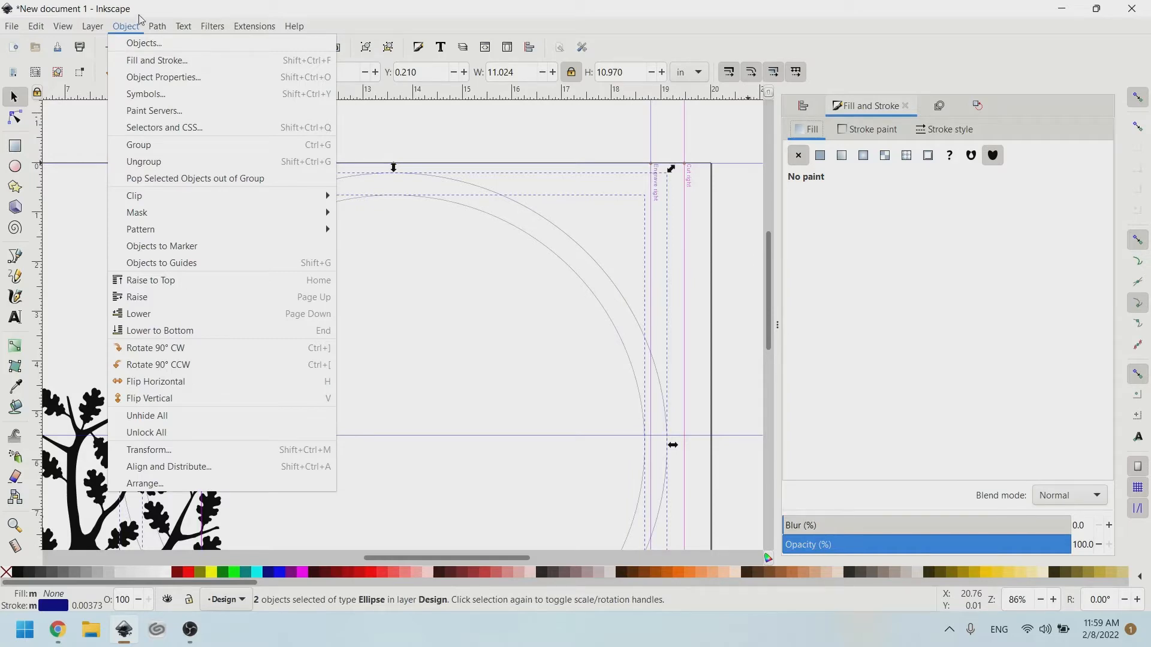
pyautogui.moveTo(42, 28)
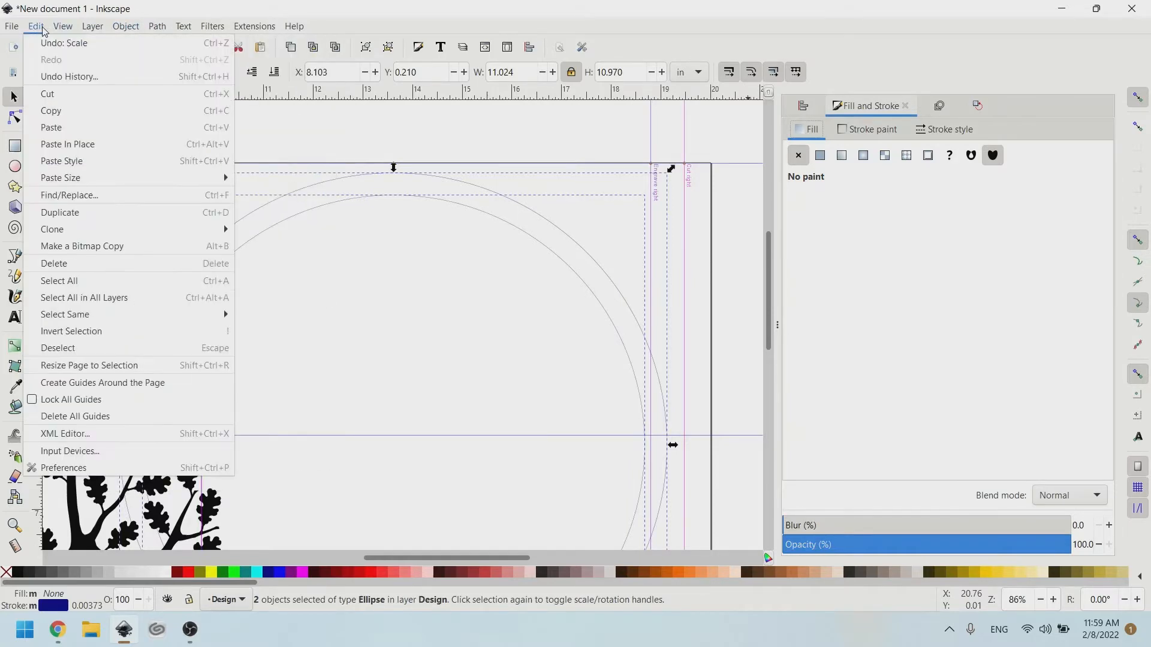
pyautogui.moveTo(159, 28)
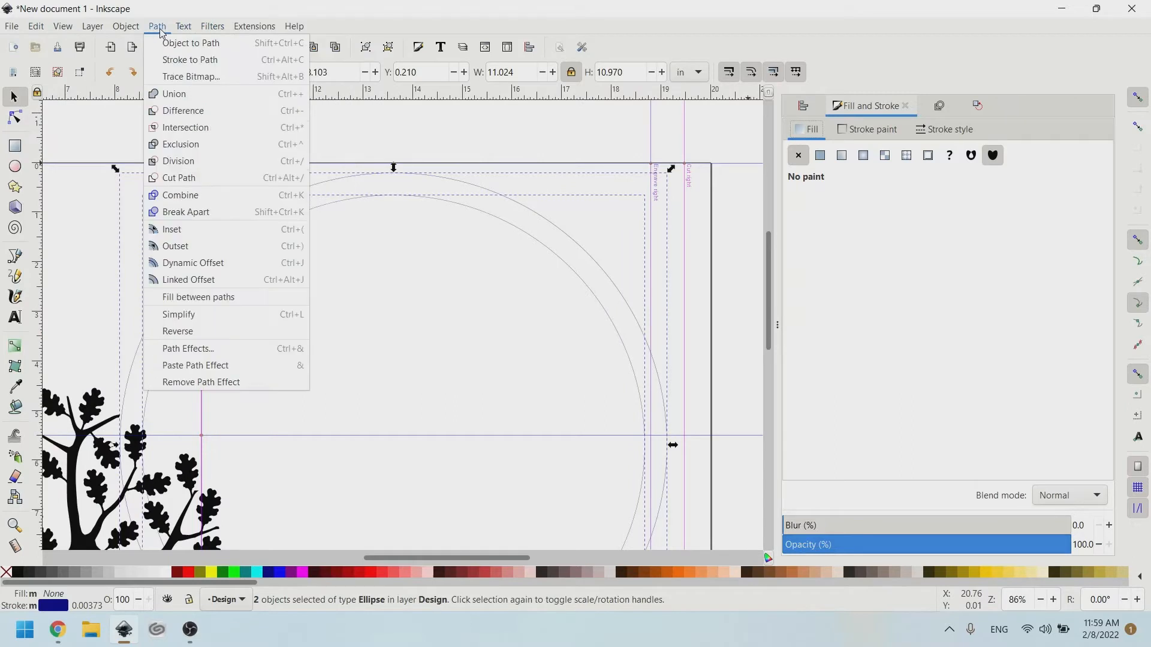
pyautogui.click(128, 29)
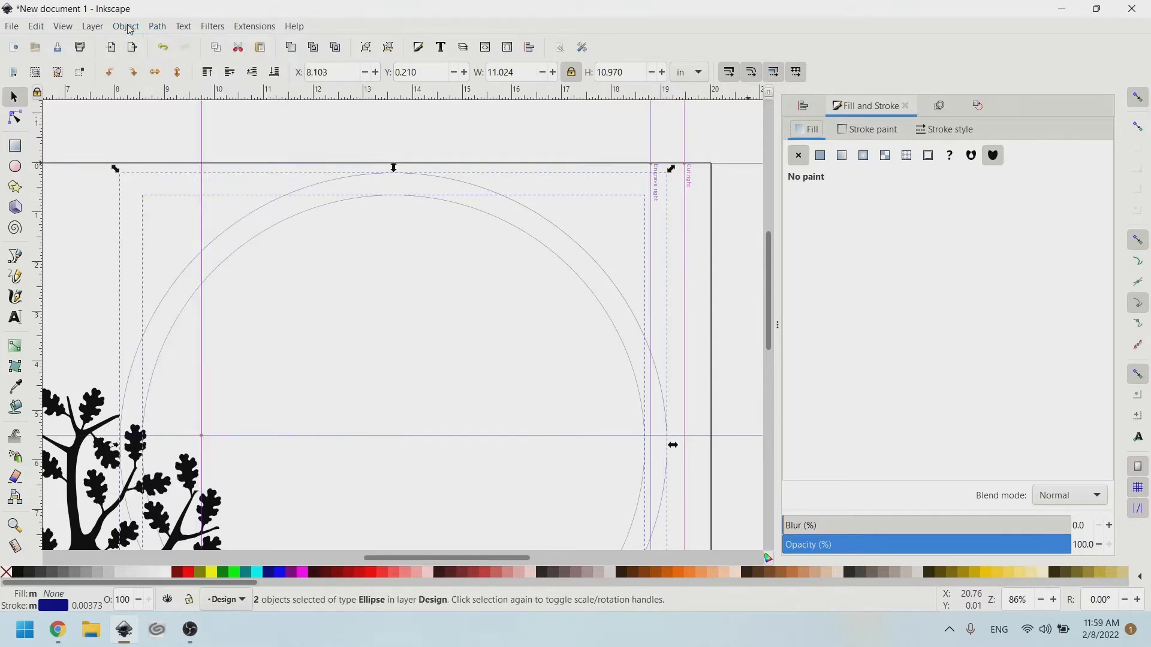
pyautogui.click(128, 29)
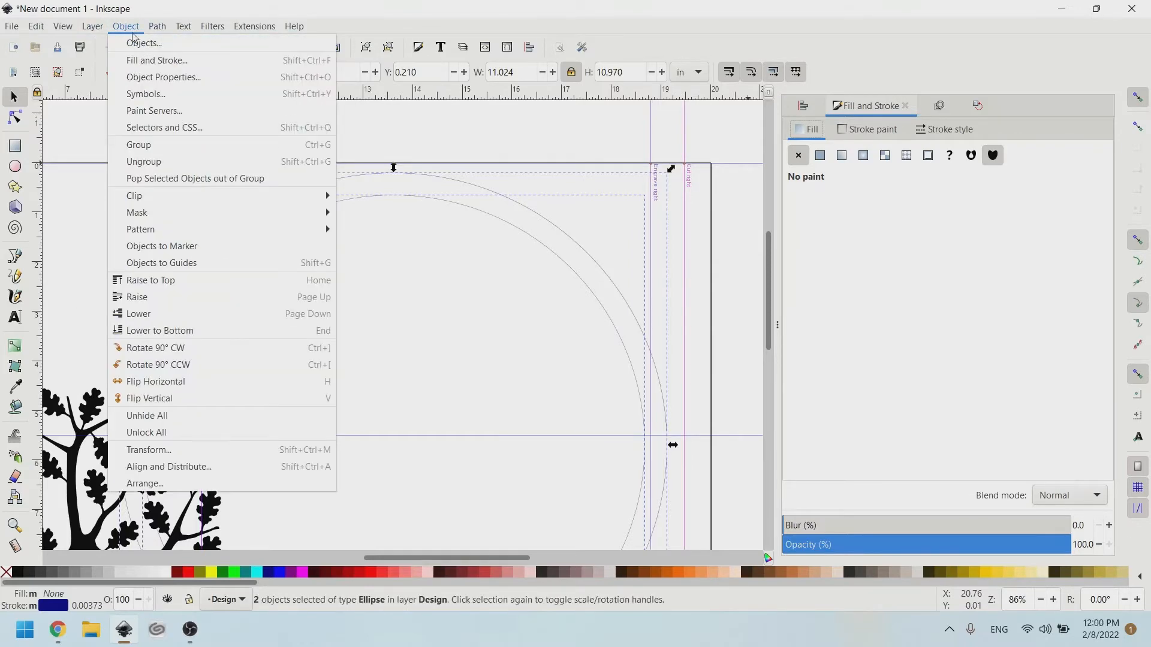
pyautogui.click(137, 61)
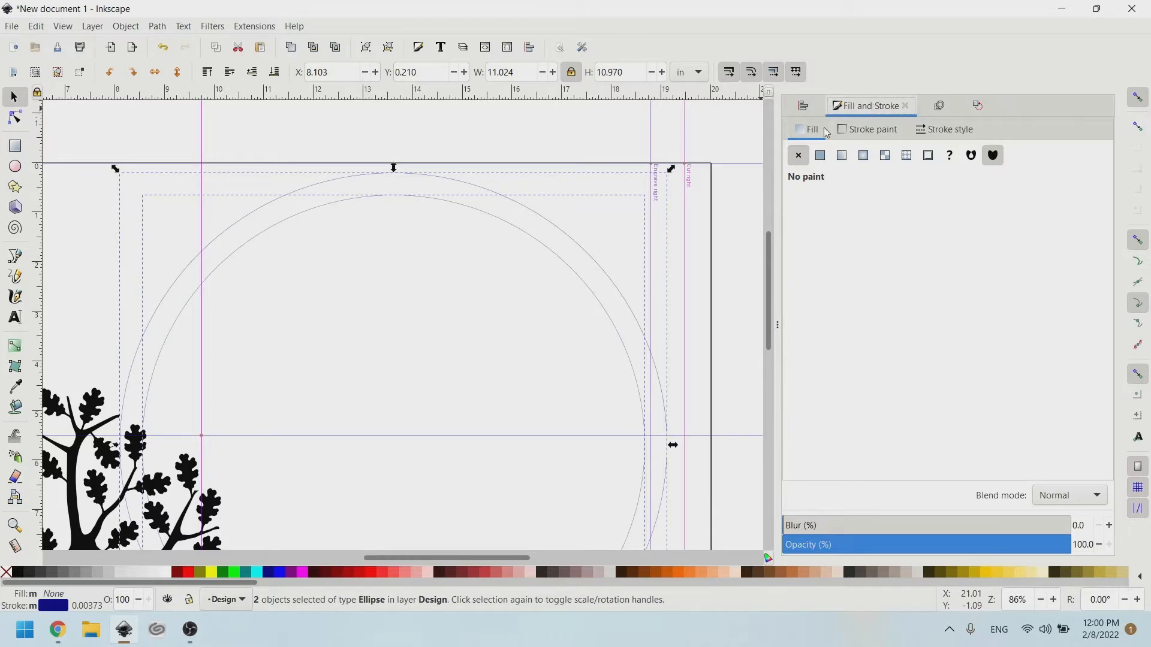
# Set both circles' stroke width to 0.005 in, then deselect them.
pyautogui.click(933, 130)
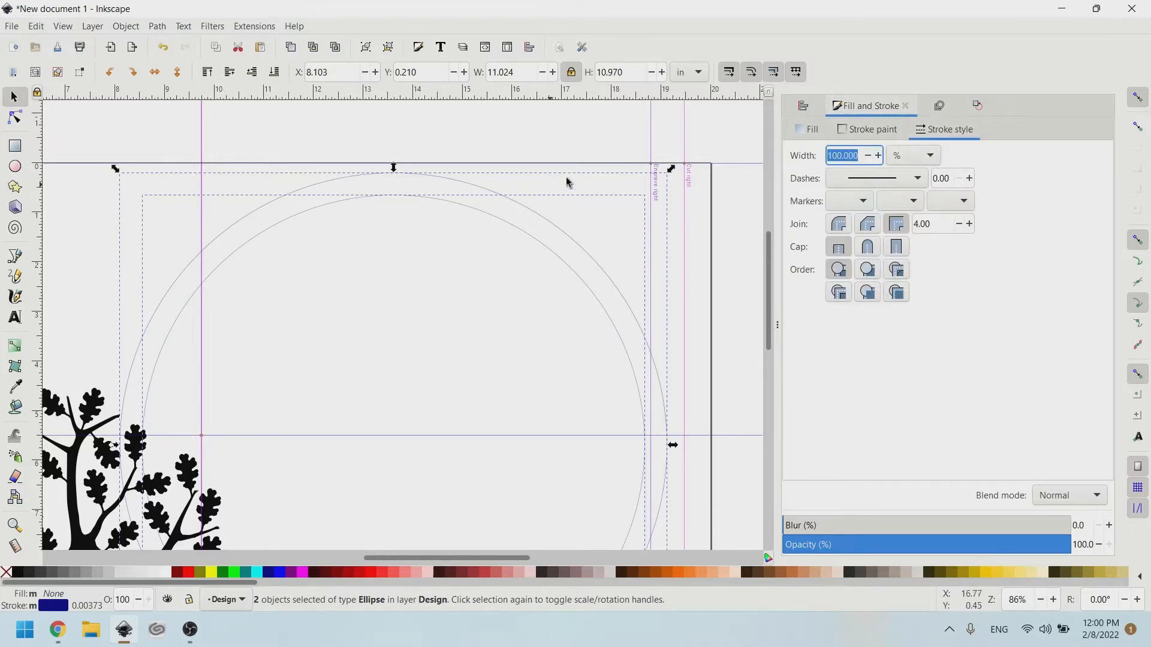
pyautogui.click(929, 157)
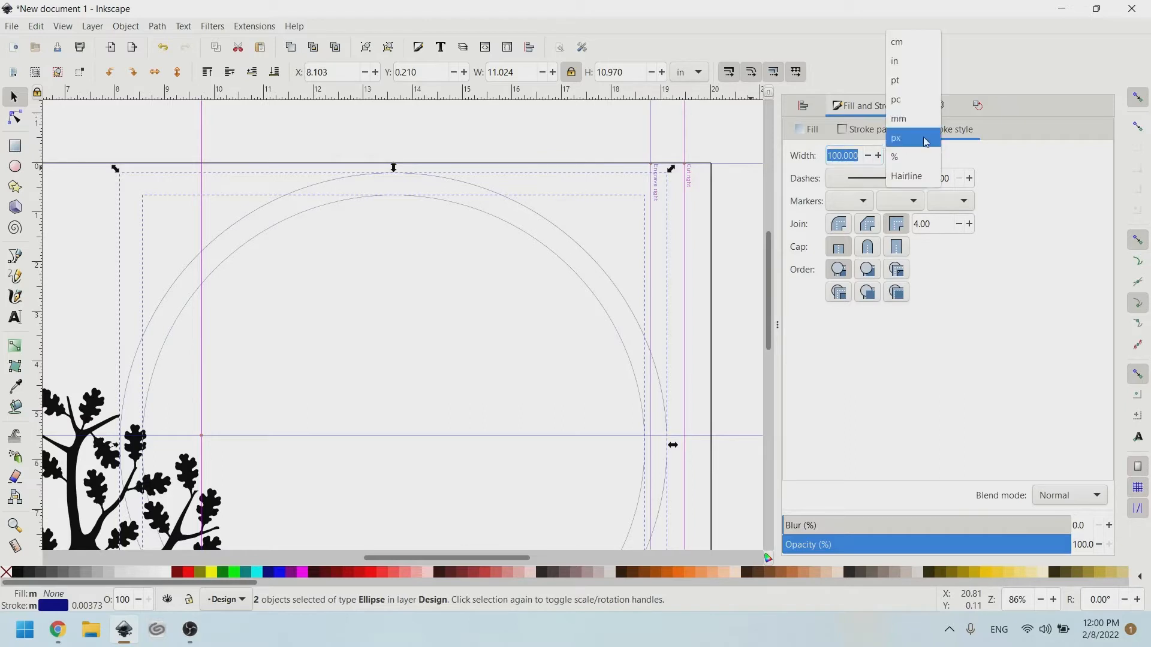
pyautogui.click(906, 66)
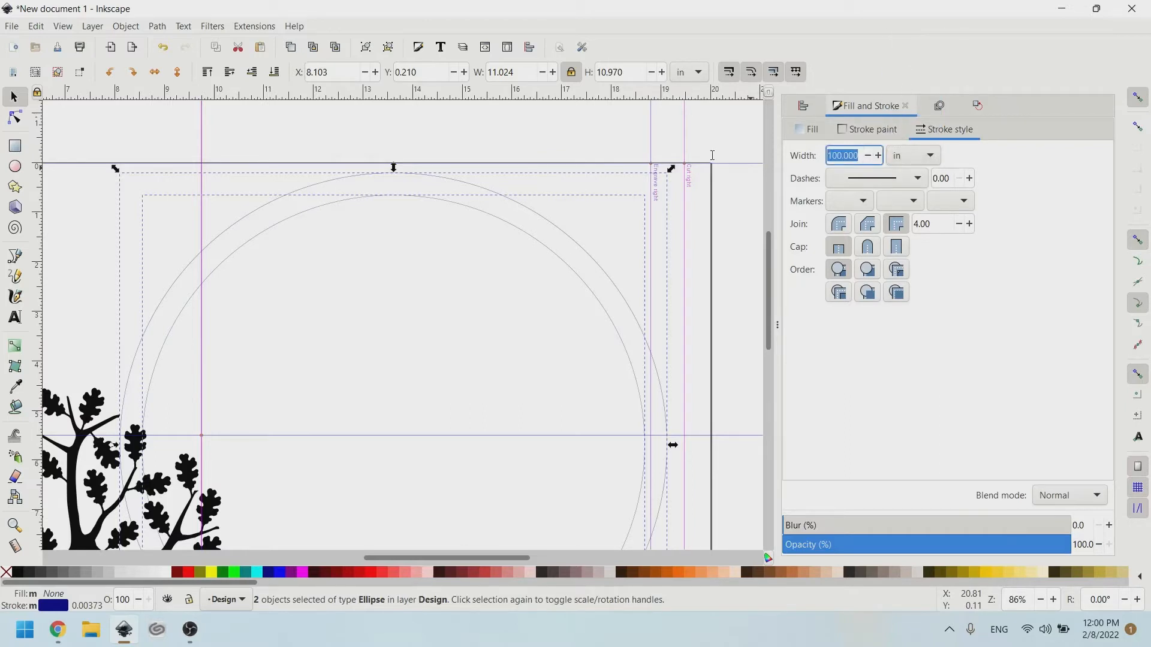
pyautogui.write('.005')
pyautogui.press('Return')
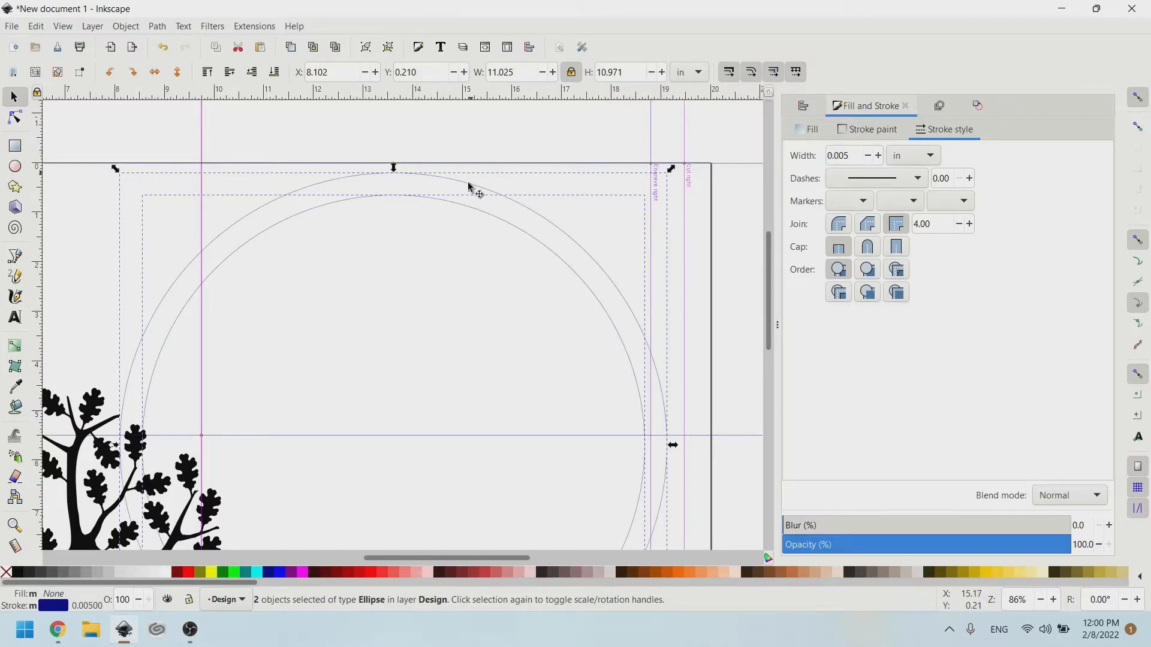
pyautogui.click(424, 147)
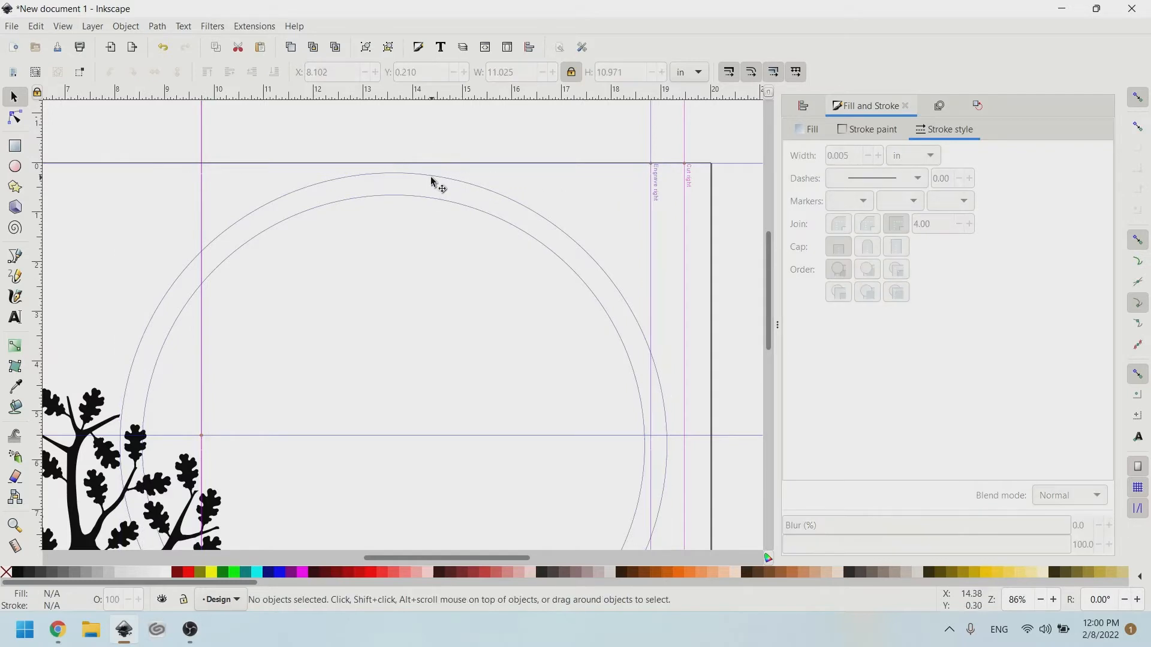
pyautogui.hscroll(2, 431, 184)
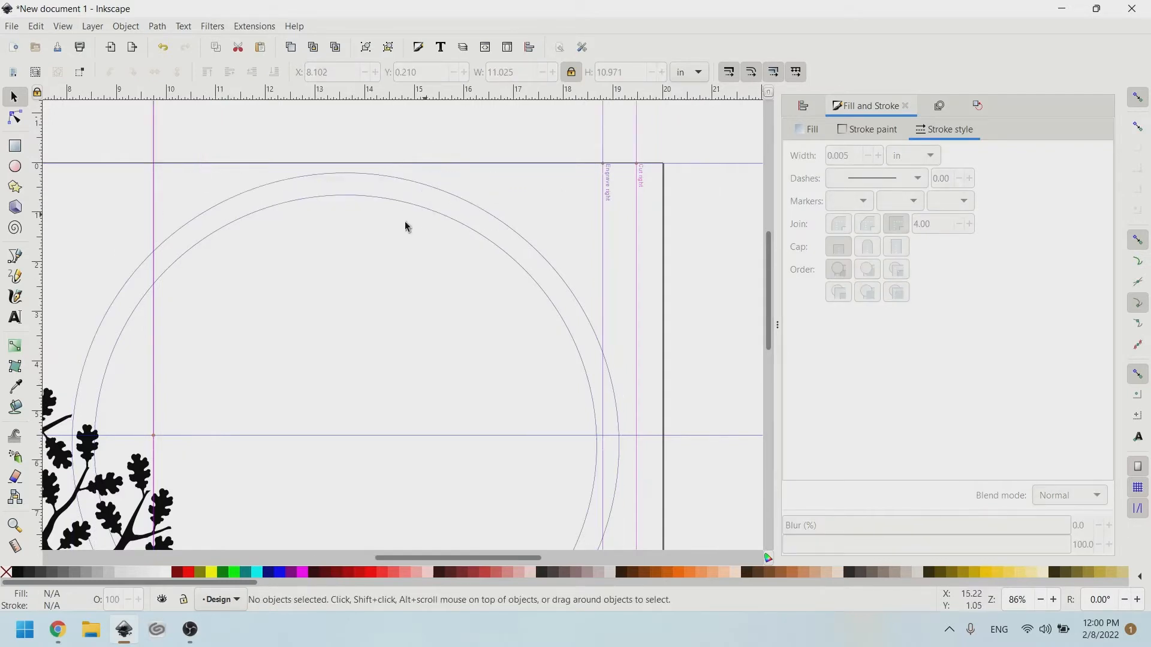
# Centre the outer and inner circles horizontally on each other with Align and Distribute.
pyautogui.click(343, 175)
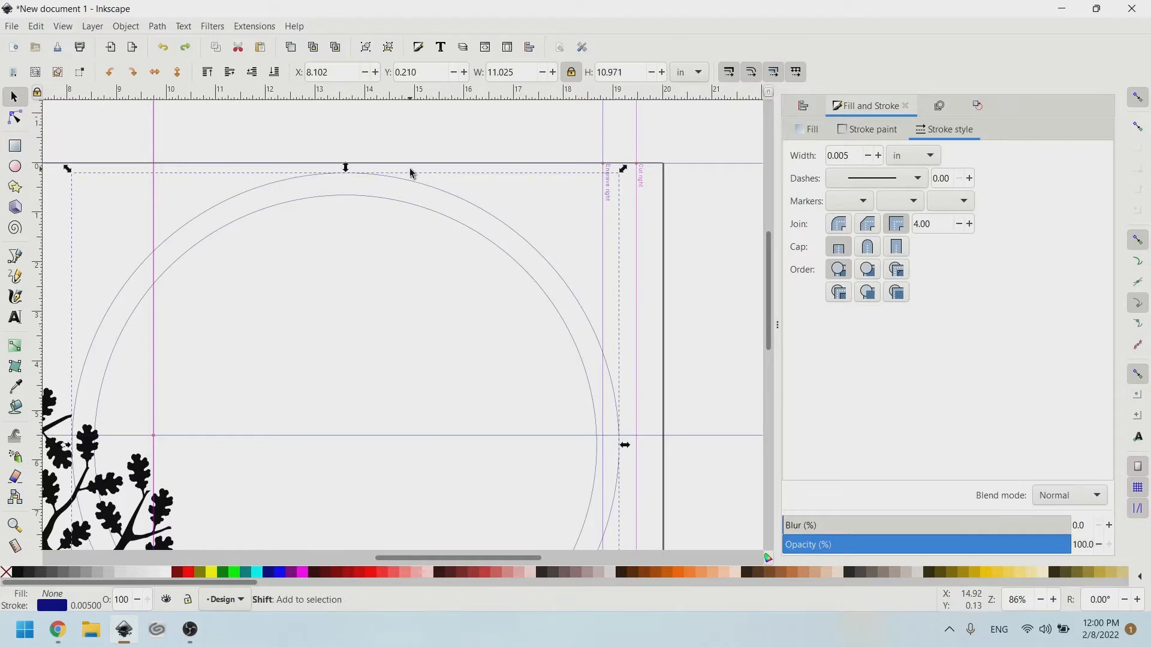
pyautogui.keyDown('shift'); pyautogui.click(399, 200); pyautogui.keyUp('shift')
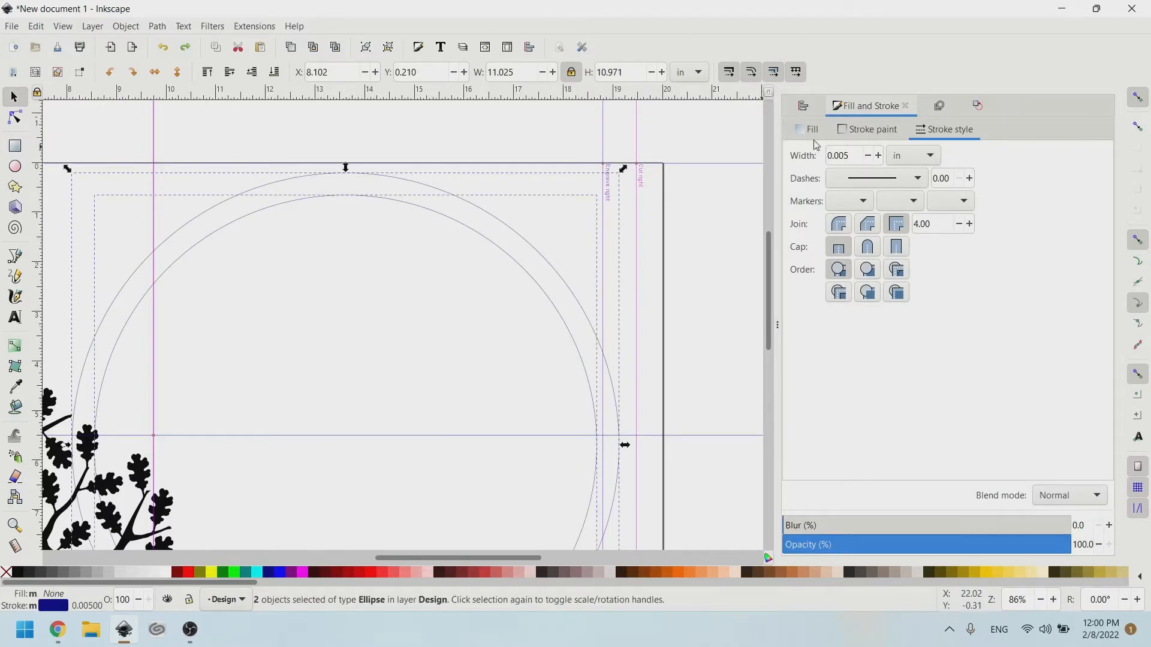
pyautogui.click(804, 107)
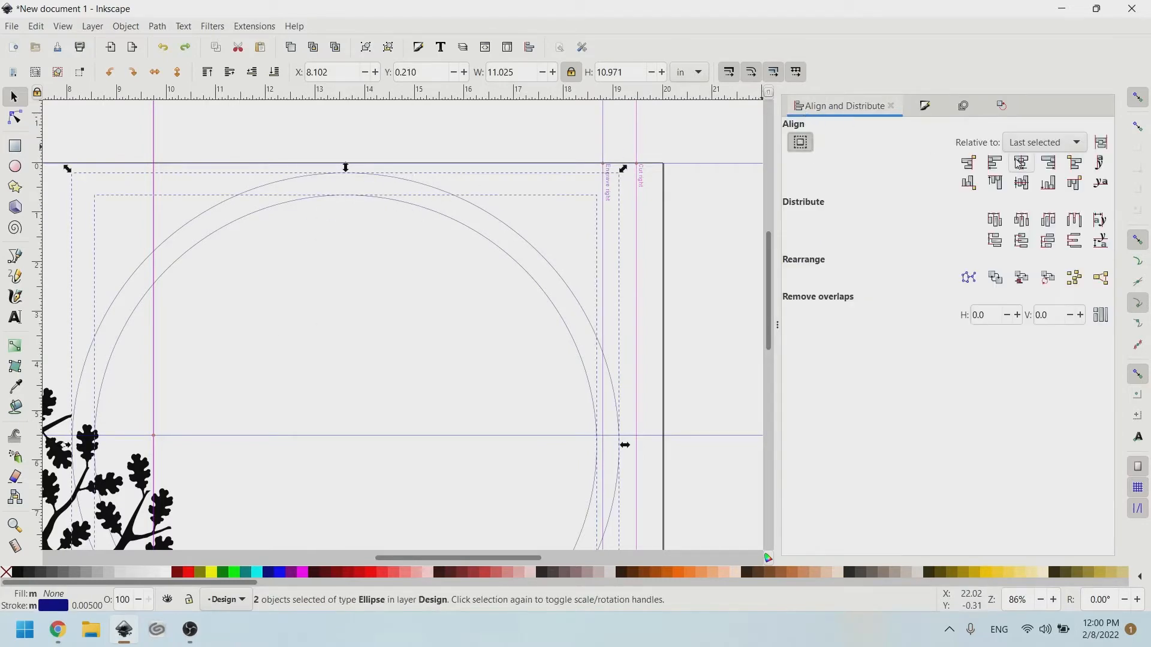
pyautogui.click(1022, 182)
pyautogui.click(457, 144)
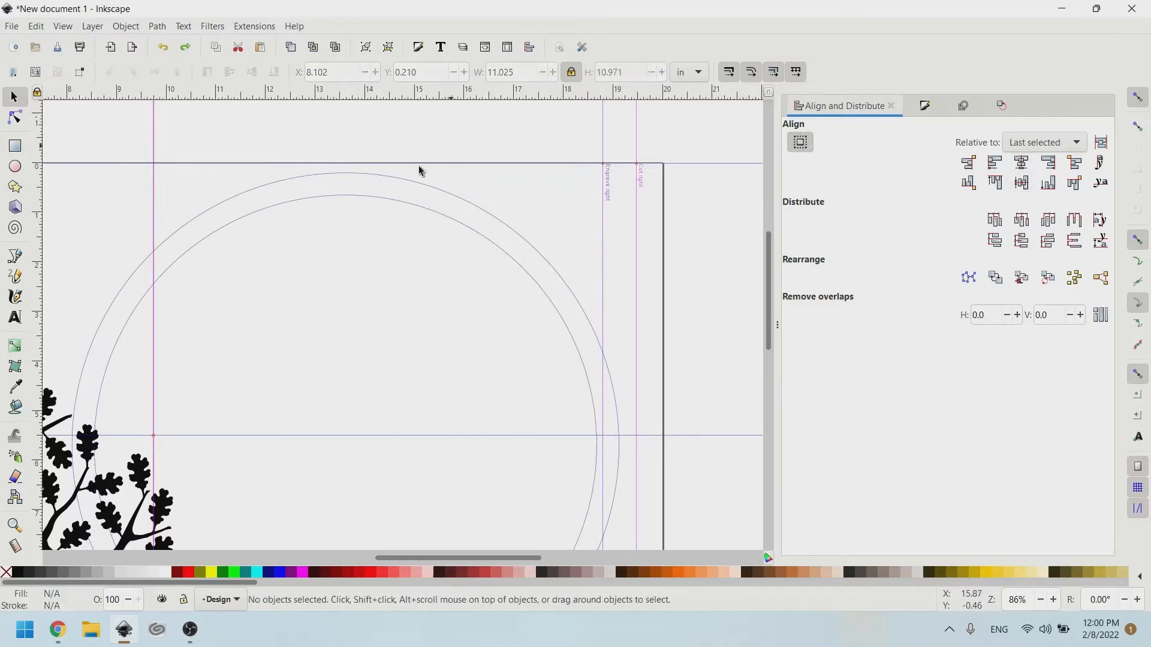
# Subtract the inner circle from the outer one with Path > Difference to form a ring.
pyautogui.click(354, 198)
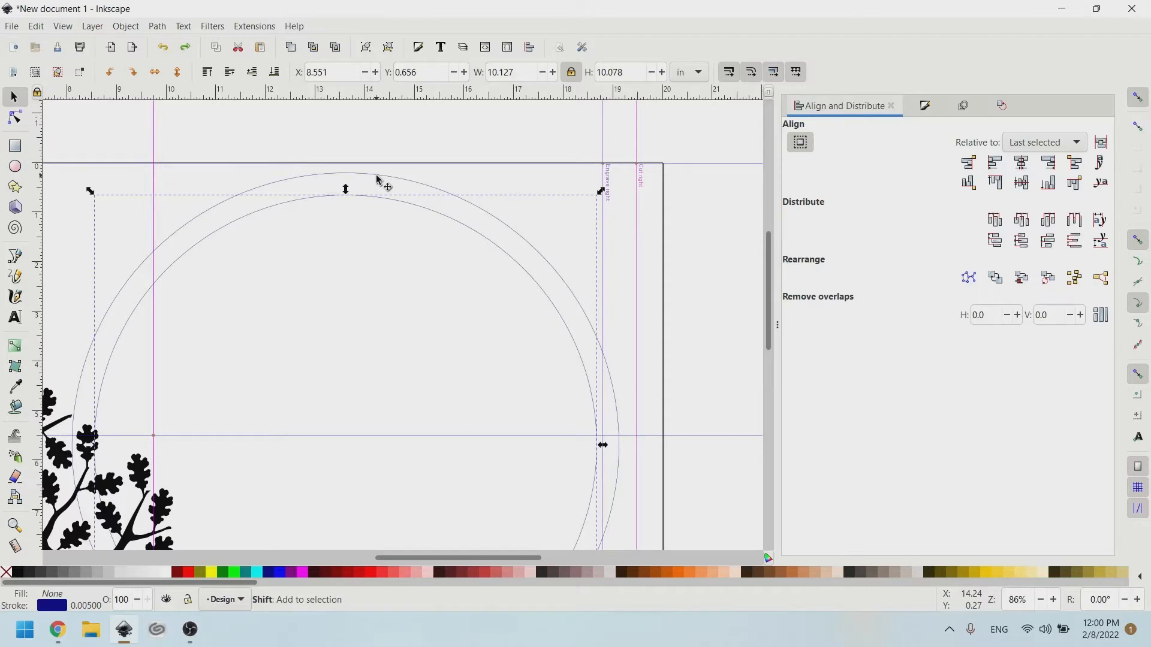
pyautogui.keyDown('shift'); pyautogui.click(378, 179); pyautogui.keyUp('shift')
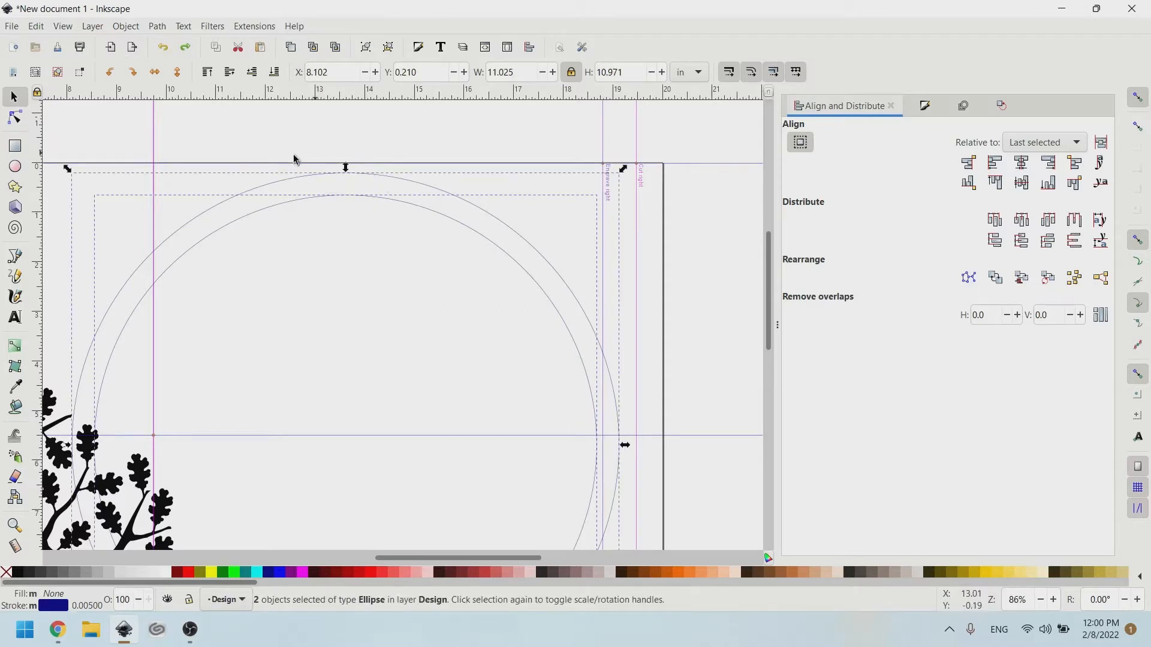
pyautogui.click(126, 26)
pyautogui.moveTo(152, 27)
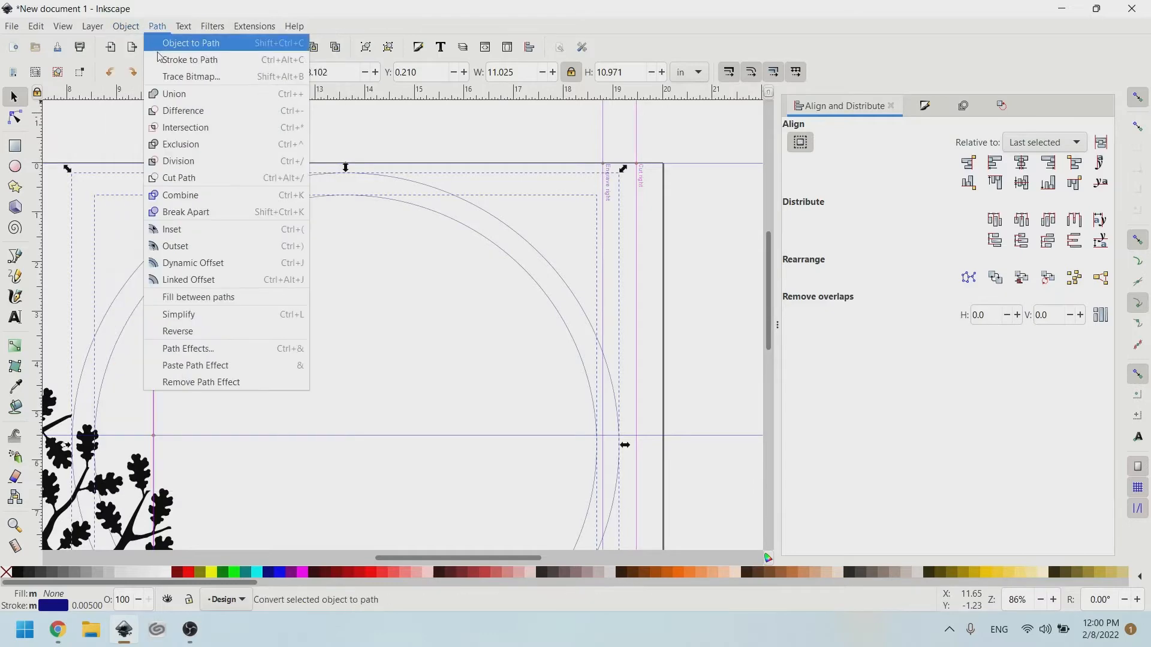
pyautogui.click(175, 113)
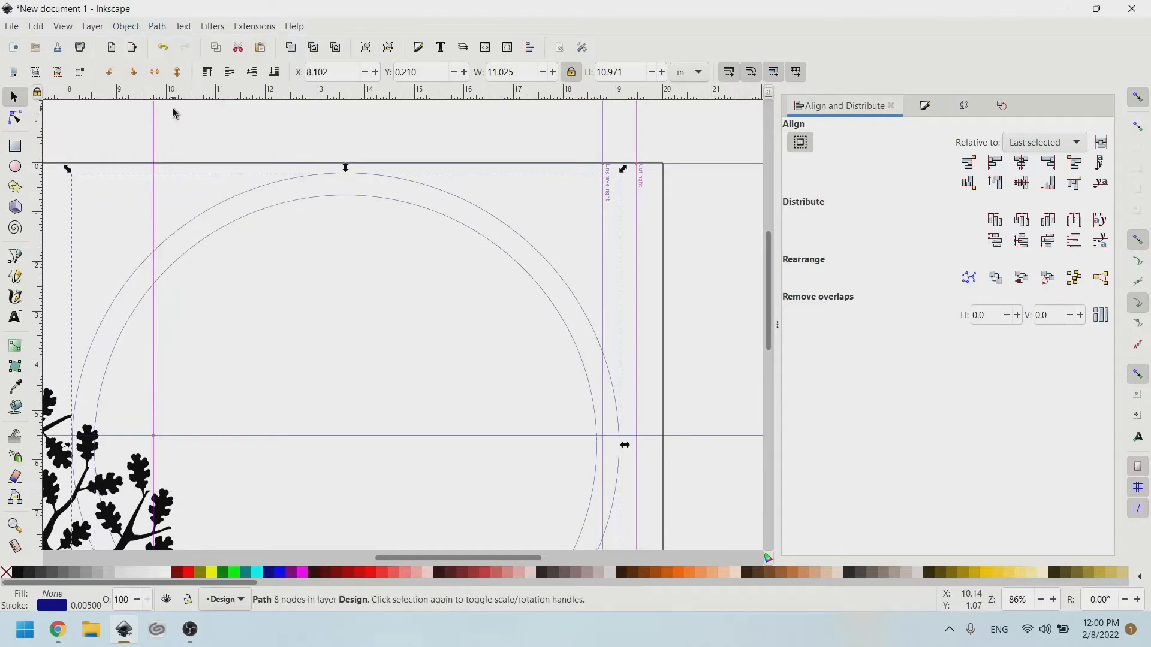
pyautogui.hscroll(-3, 262, 393)
pyautogui.scroll(-5, 263, 394)
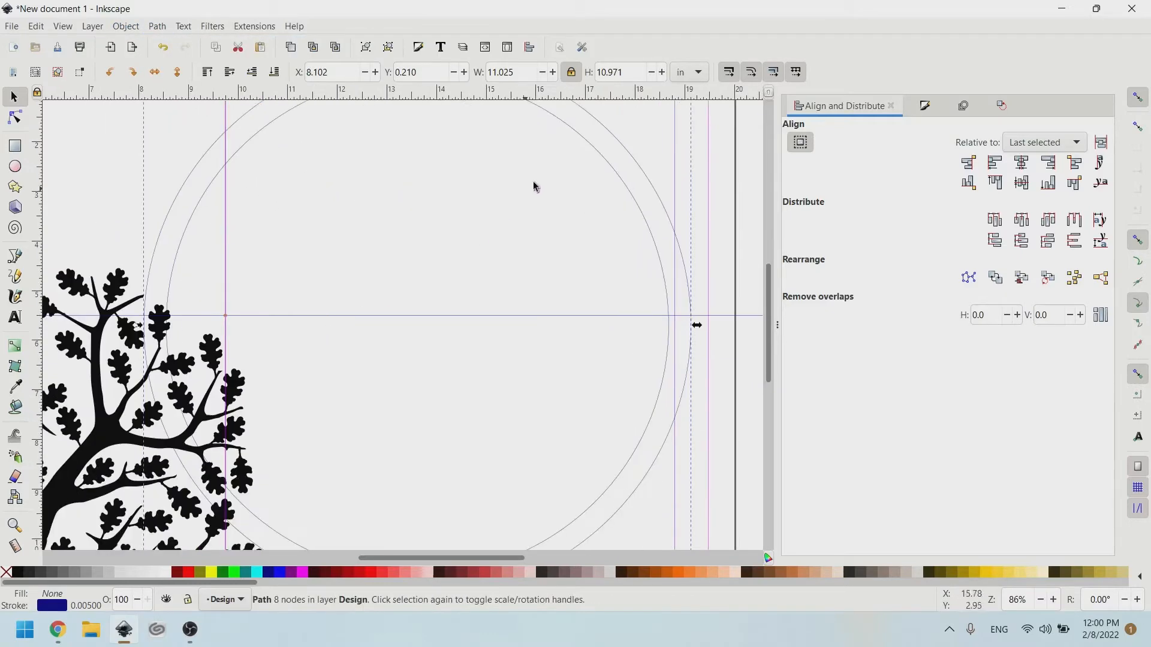
# Centre the tree horizontally and vertically on the ring.
pyautogui.moveTo(636, 216); pyautogui.dragTo(605, 218)
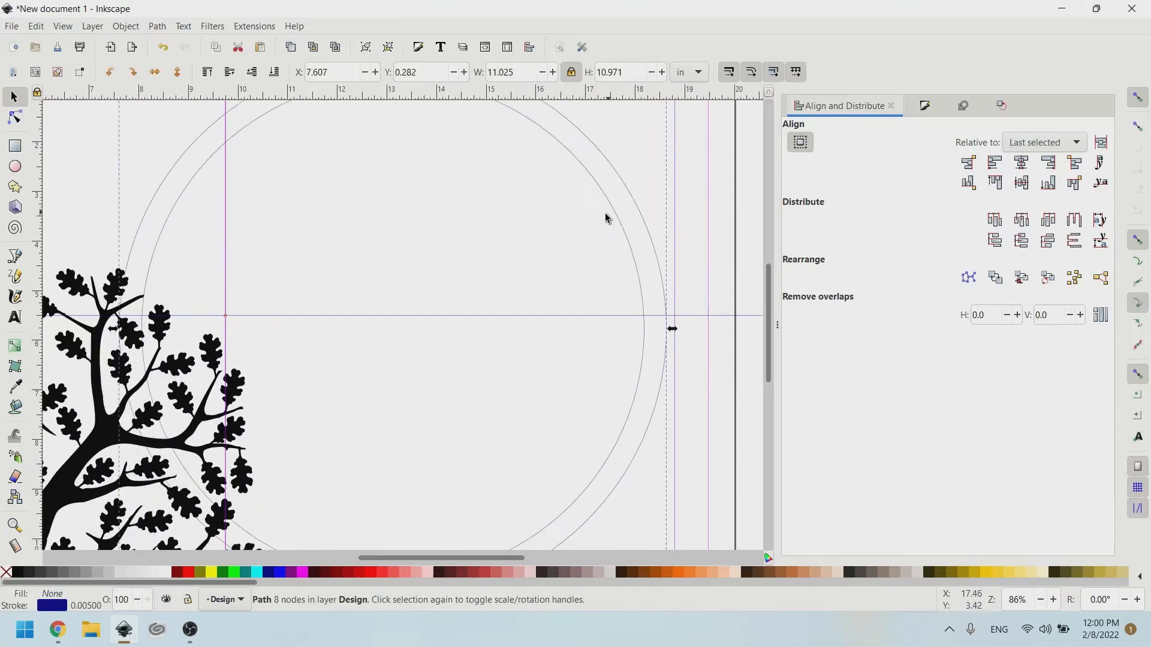
pyautogui.click(211, 356)
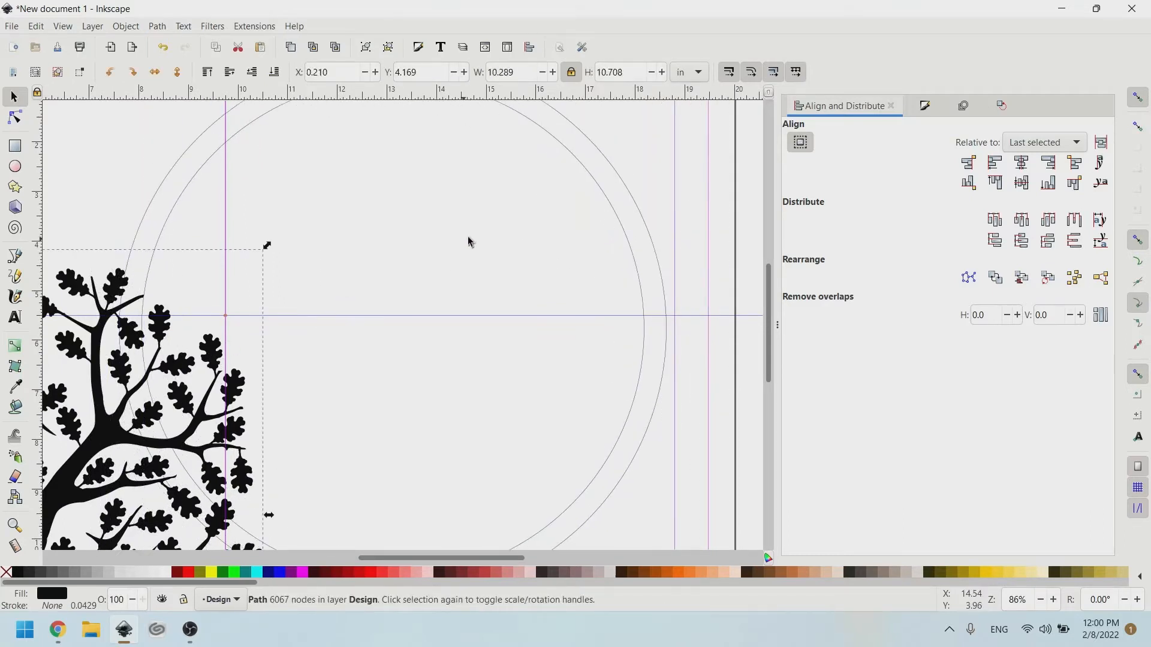
pyautogui.keyDown('shift'); pyautogui.click(609, 203); pyautogui.keyUp('shift')
pyautogui.click(1022, 163)
pyautogui.click(1022, 182)
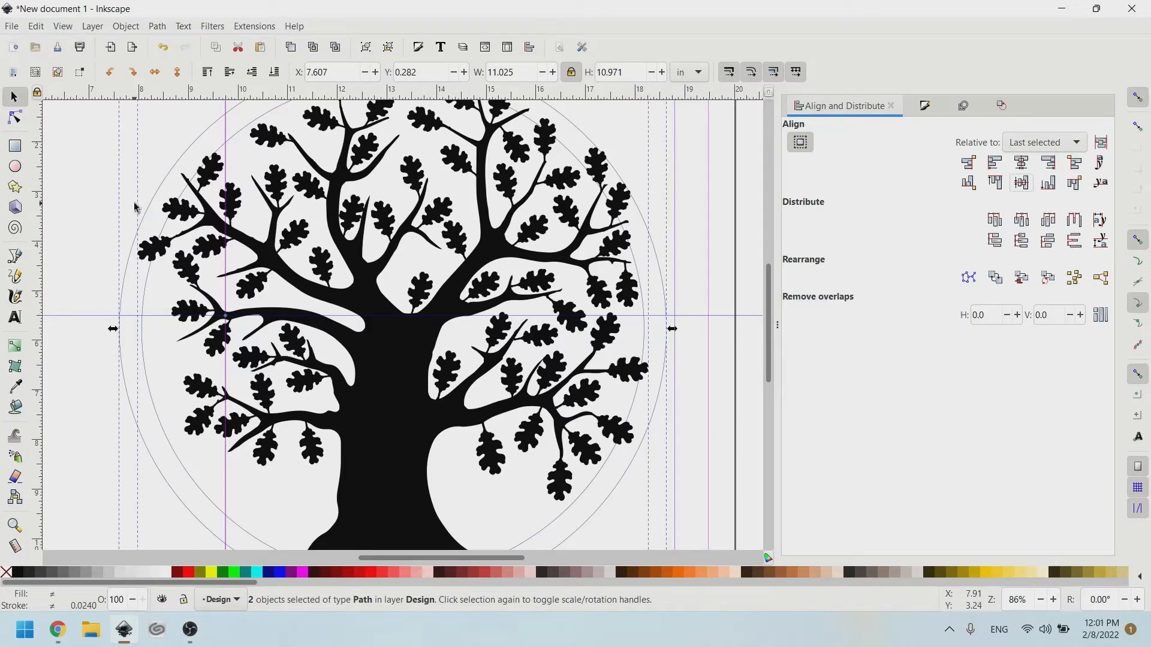
pyautogui.click(111, 210)
# Shrink the tree to about 91% of its size.
pyautogui.click(121, 285)
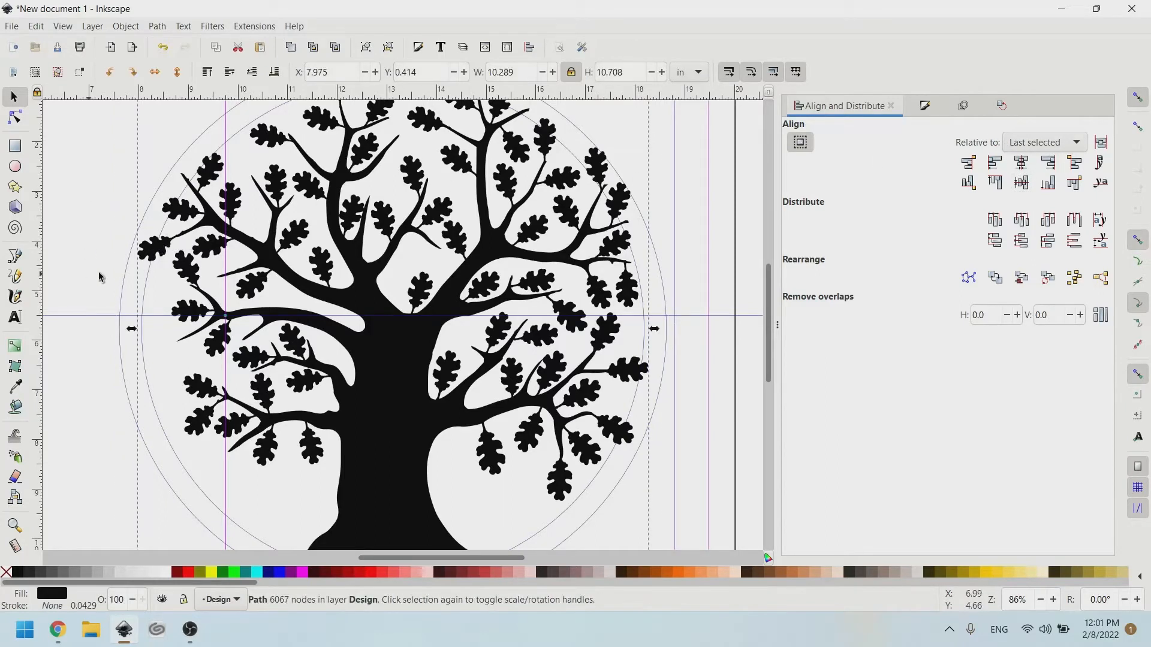
pyautogui.press('shift')
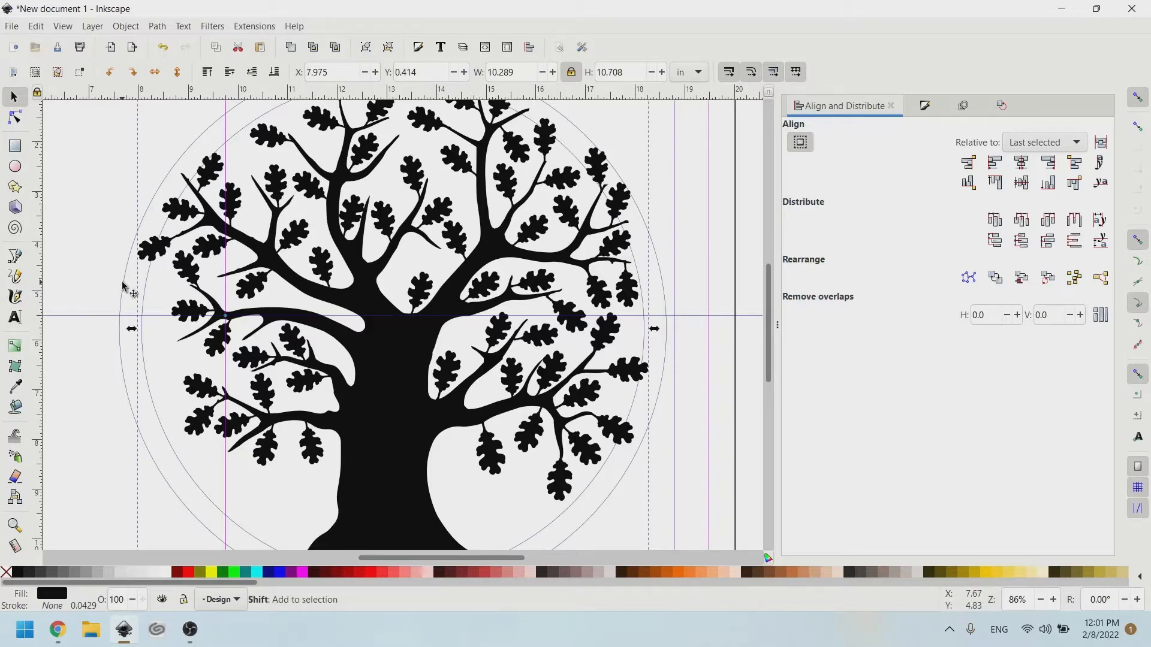
pyautogui.keyDown('shift'); pyautogui.click(121, 284); pyautogui.keyUp('shift')
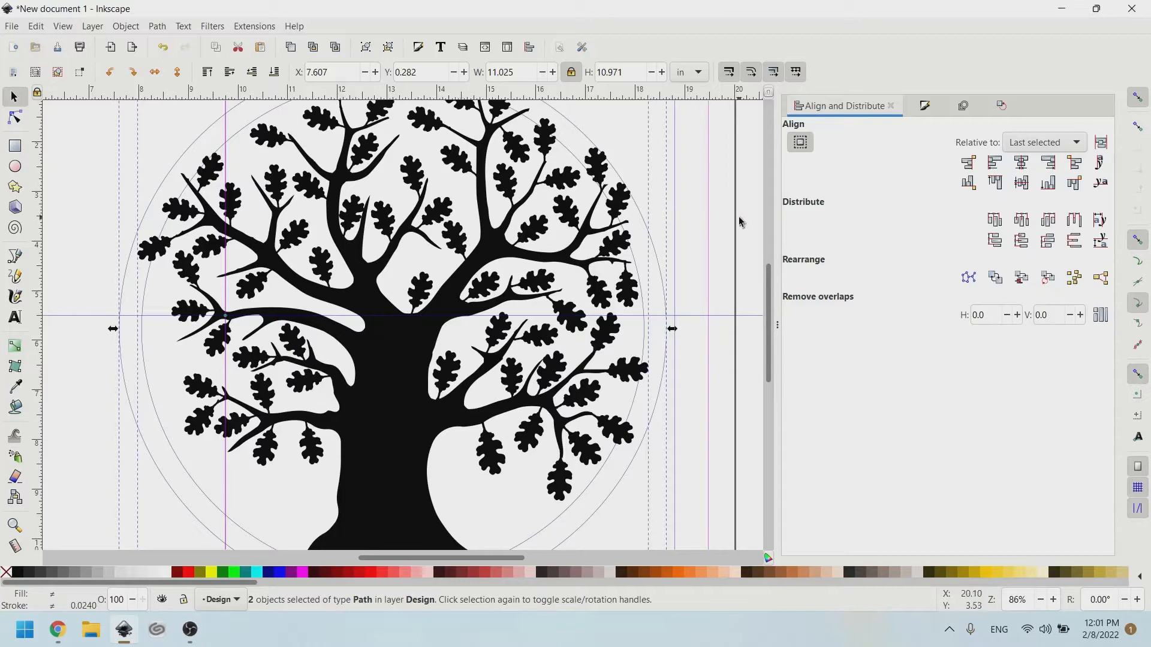
pyautogui.click(656, 226)
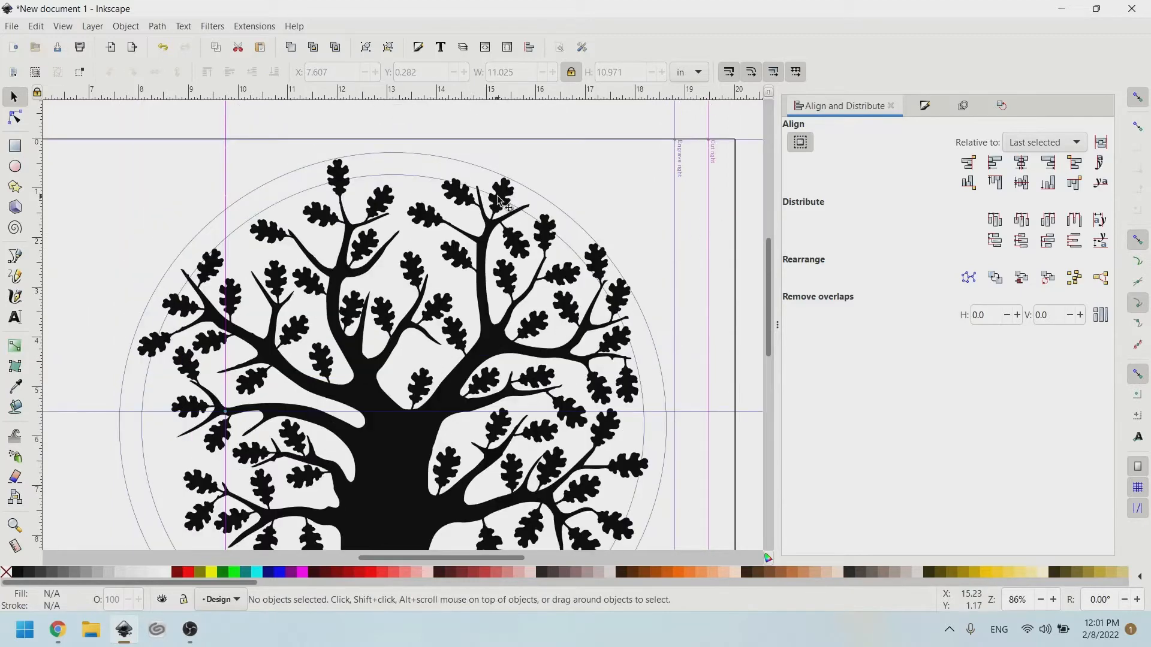
pyautogui.scroll(3, 503, 201)
pyautogui.keyDown('ctrl'); pyautogui.scroll(2, 626, 303); pyautogui.keyUp('ctrl')
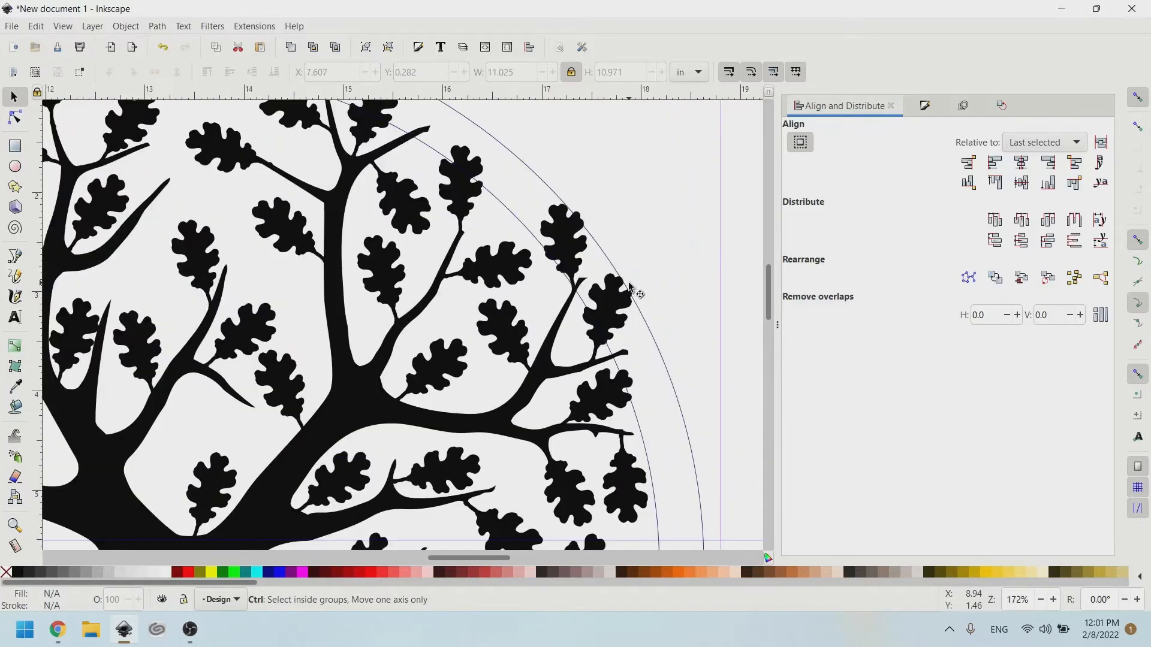
pyautogui.keyDown('ctrl'); pyautogui.scroll(1, 624, 305); pyautogui.keyUp('ctrl')
pyautogui.click(626, 304)
pyautogui.keyDown('ctrl'); pyautogui.scroll(-4, 628, 305); pyautogui.keyUp('ctrl')
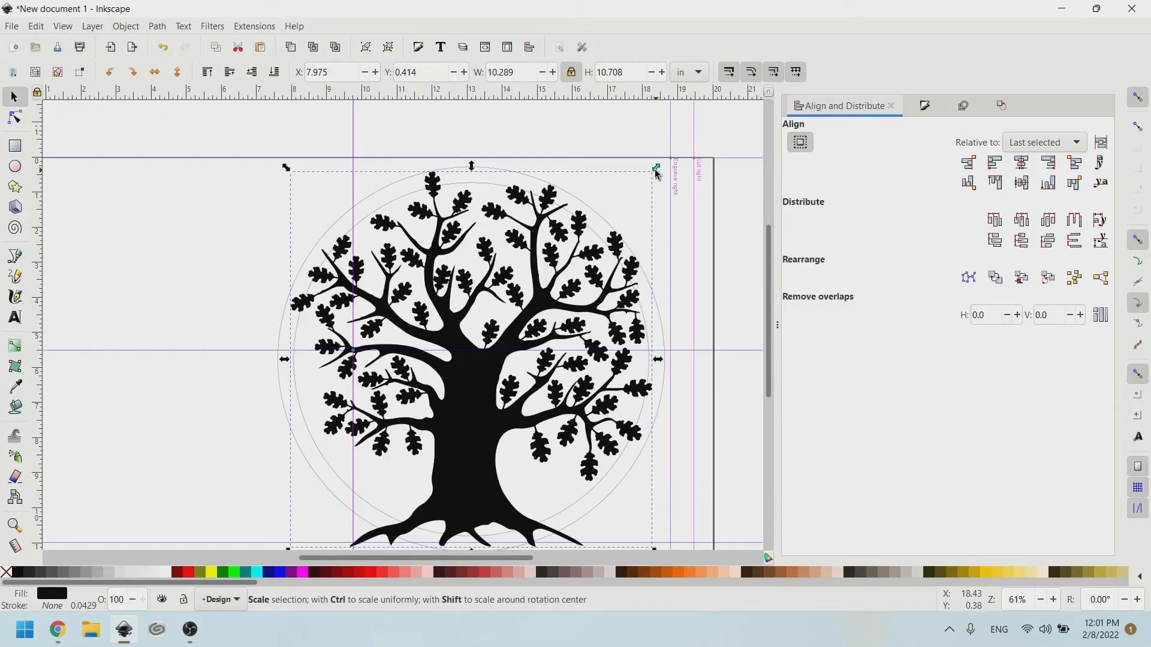
pyautogui.moveTo(657, 173); pyautogui.dragTo(638, 186)
# Centre the resized tree and the ring on each other again.
pyautogui.keyDown('shift'); pyautogui.click(446, 189); pyautogui.keyUp('shift')
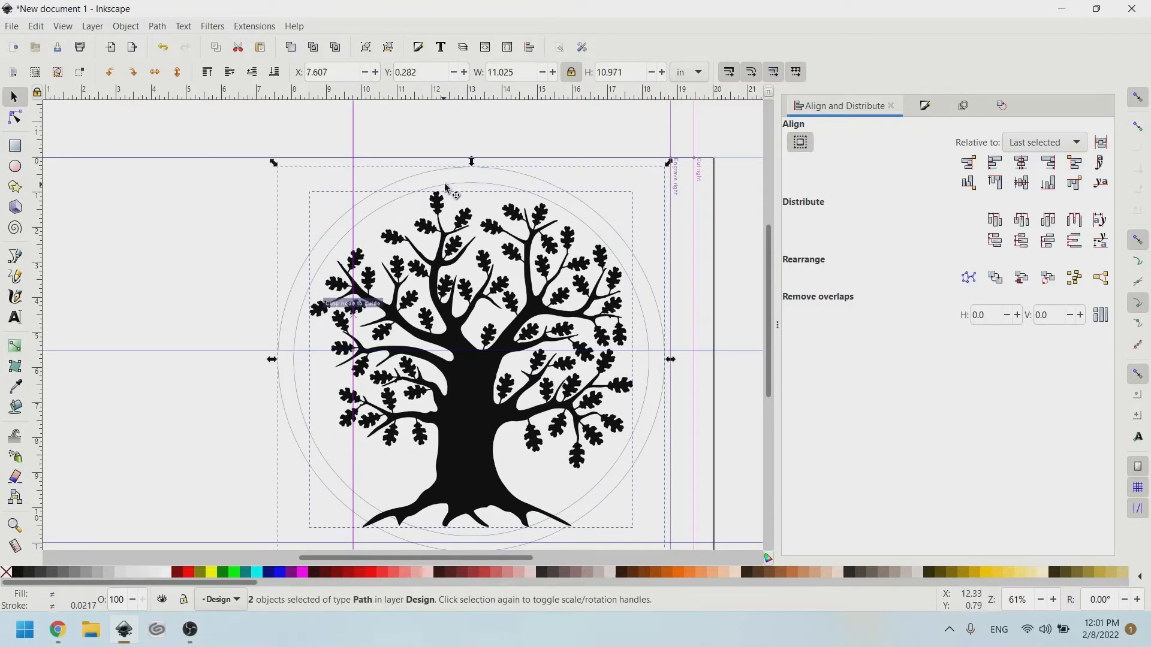
pyautogui.click(1022, 164)
pyautogui.click(1021, 184)
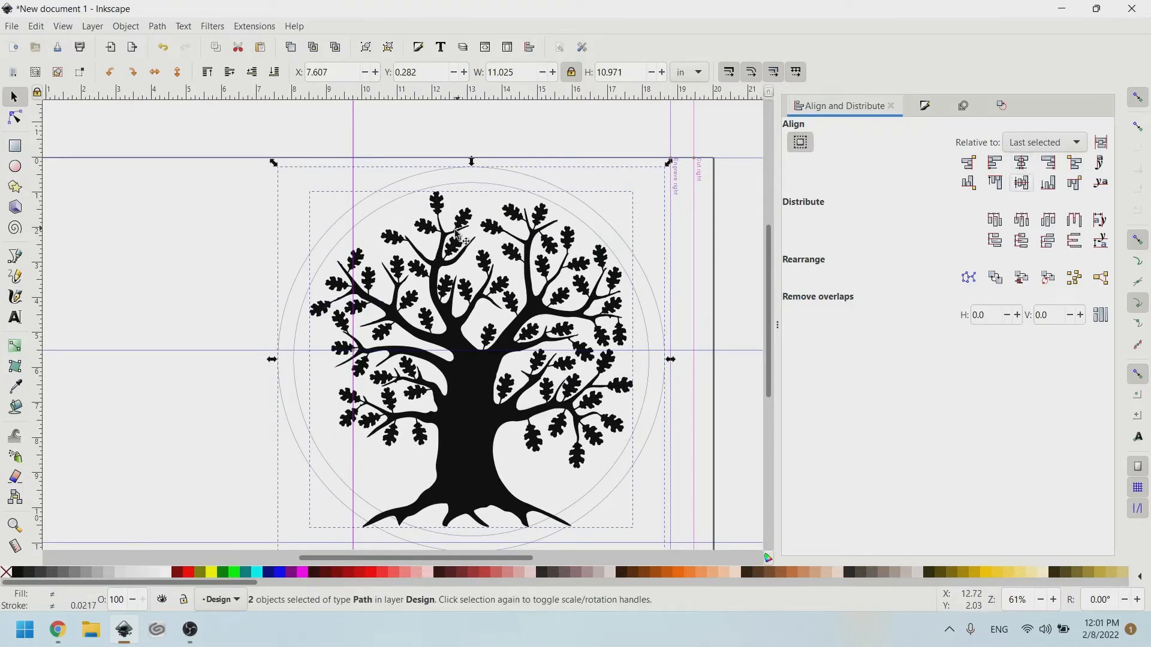
# Nudge the tree up two steps with the Up arrow so its top reaches the inner circle.
pyautogui.click(217, 309)
pyautogui.click(534, 362)
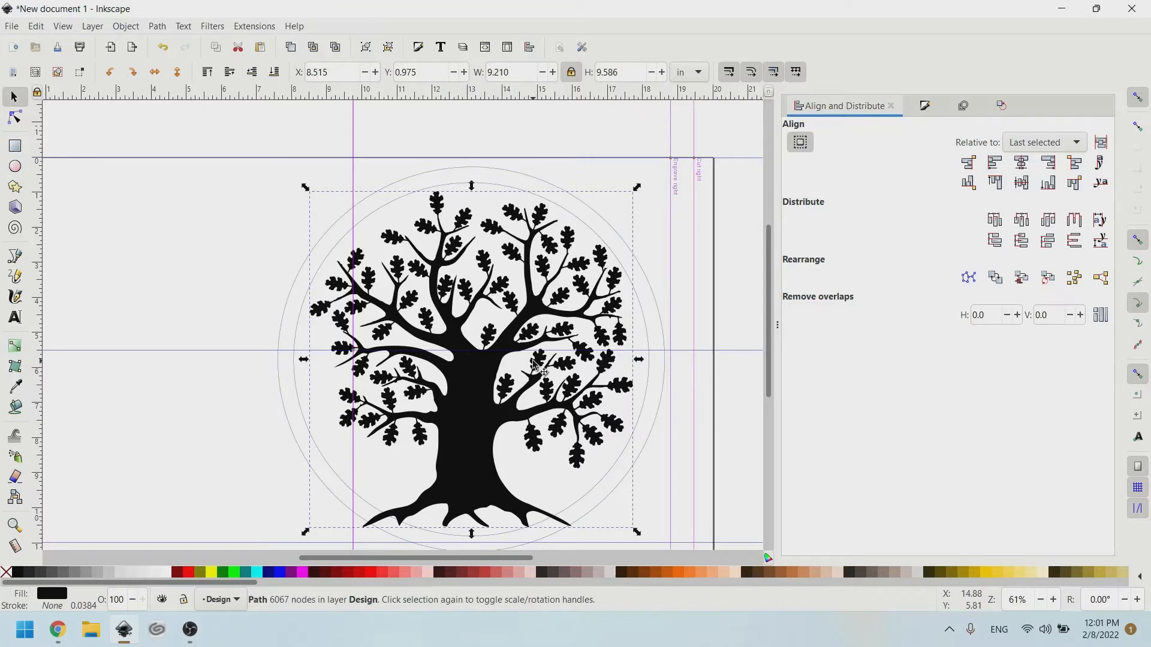
pyautogui.press('Up')
pyautogui.press('Up')
pyautogui.press('Up')
pyautogui.press('Up')
pyautogui.press('Up')
pyautogui.press('Up')
pyautogui.press('Up')
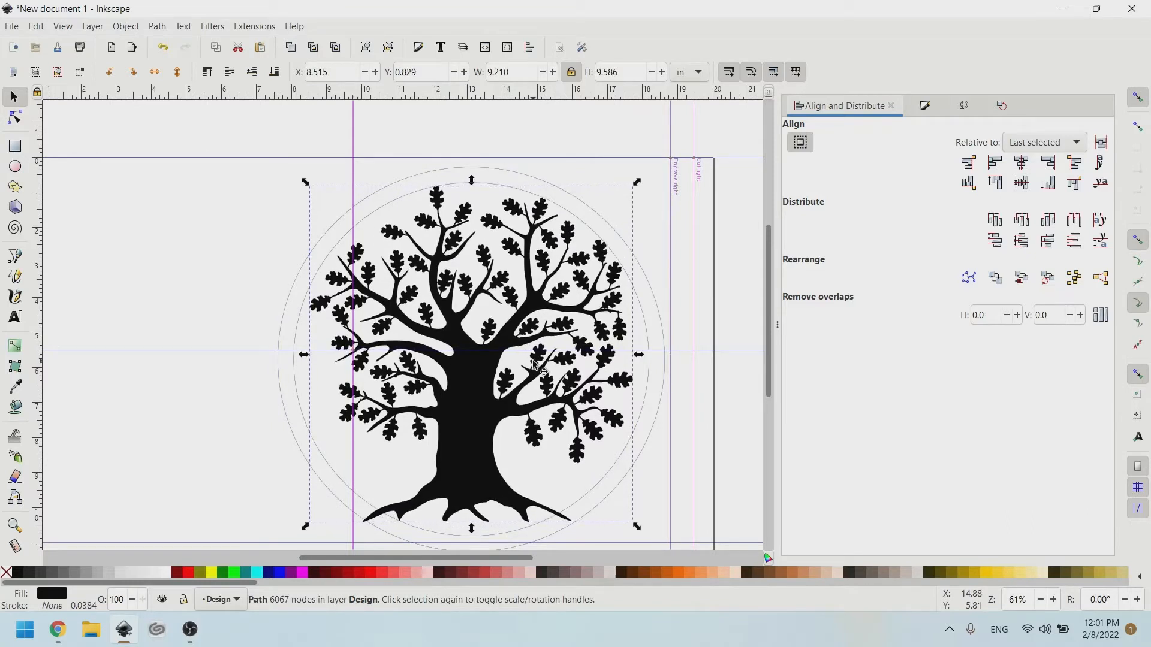
pyautogui.press('Up')
pyautogui.press('Up')
pyautogui.press('Up')
pyautogui.press('Up')
pyautogui.press('Up')
pyautogui.press('Up')
pyautogui.press('Up')
pyautogui.press('Up')
pyautogui.press('Up')
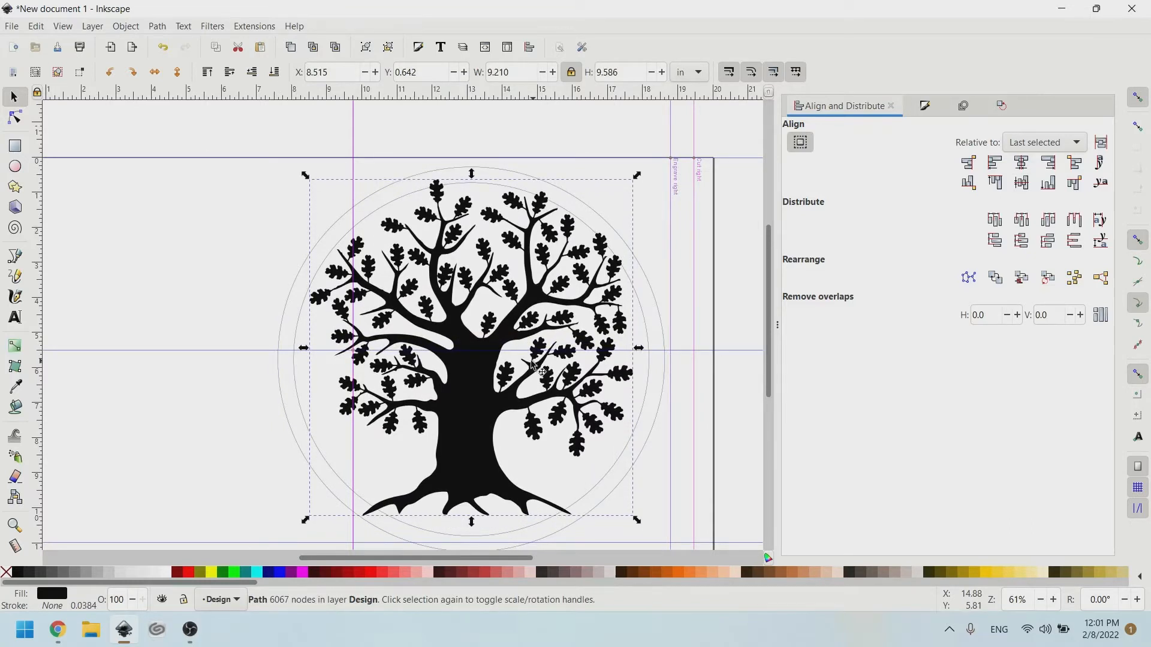
pyautogui.click(262, 196)
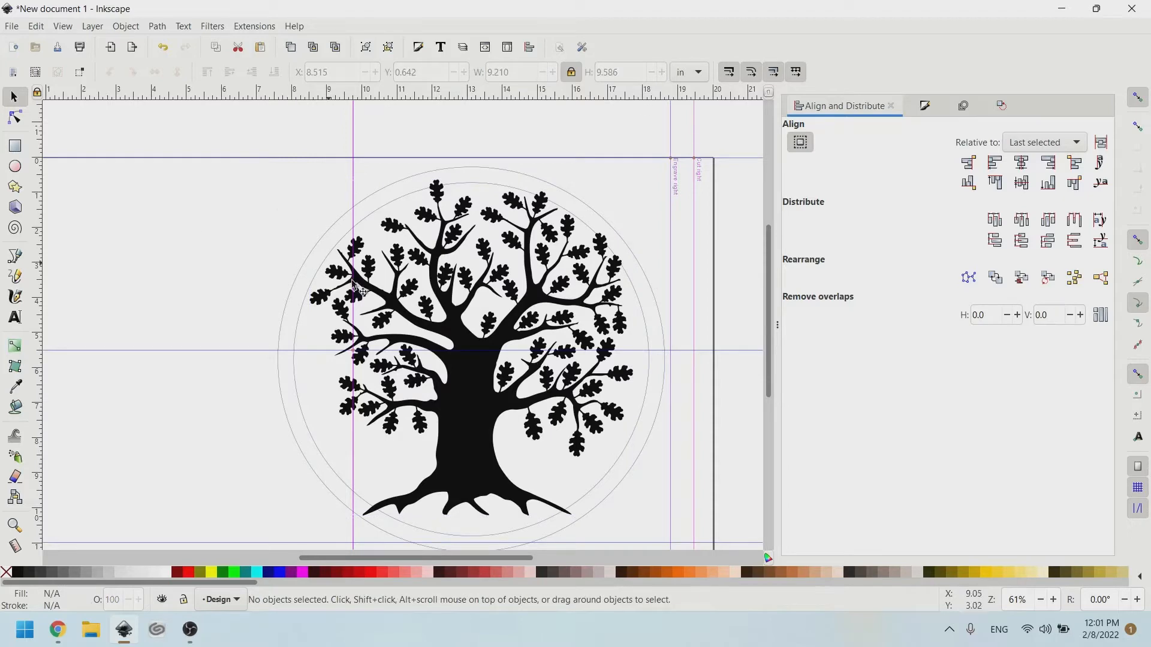
pyautogui.scroll(1, 501, 476)
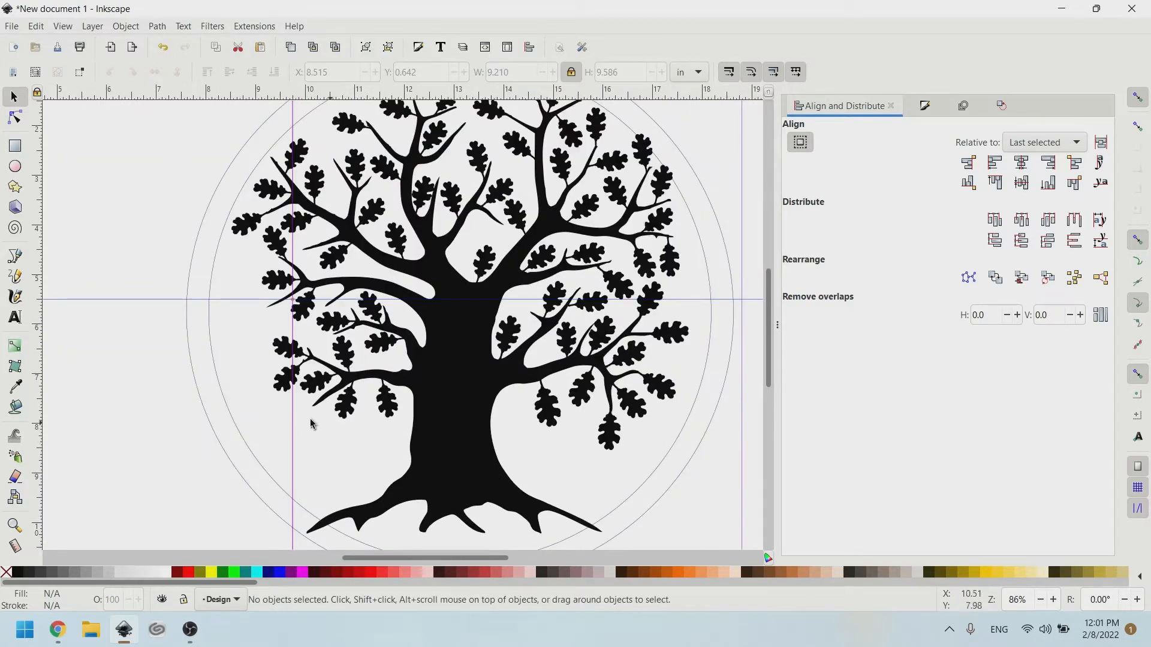
# Draw a long thin rectangle across the lower trunk spanning the circle.
pyautogui.click(15, 145)
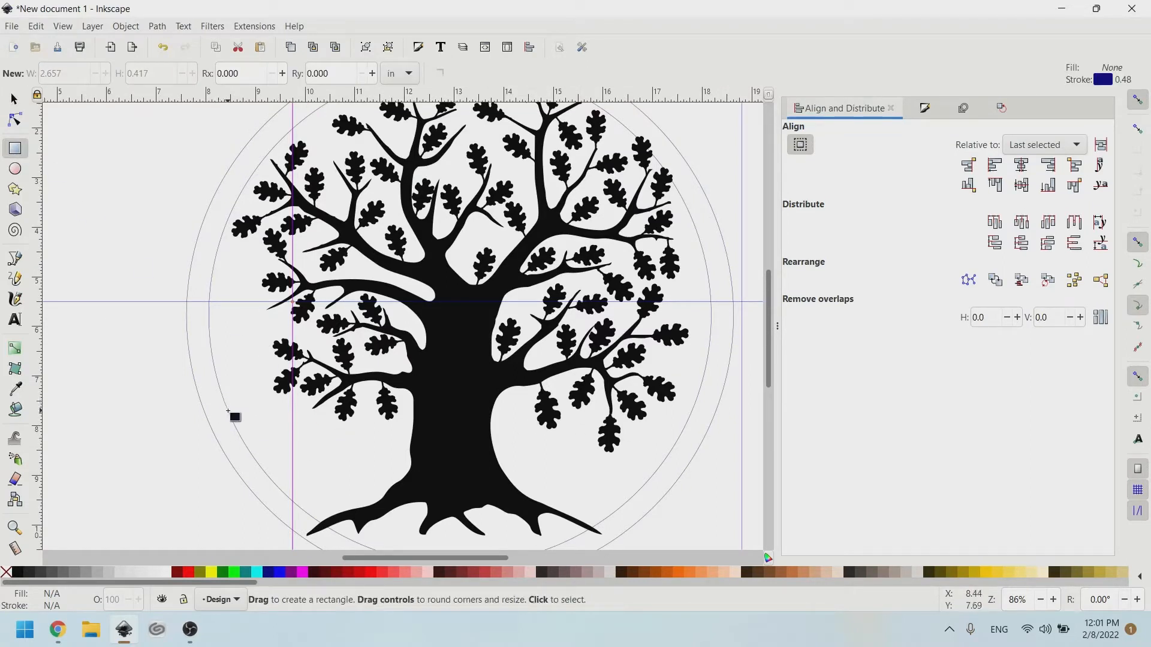
pyautogui.moveTo(227, 411); pyautogui.dragTo(463, 449)
pyautogui.moveTo(651, 464); pyautogui.dragTo(693, 458)
pyautogui.scroll(2, 530, 497)
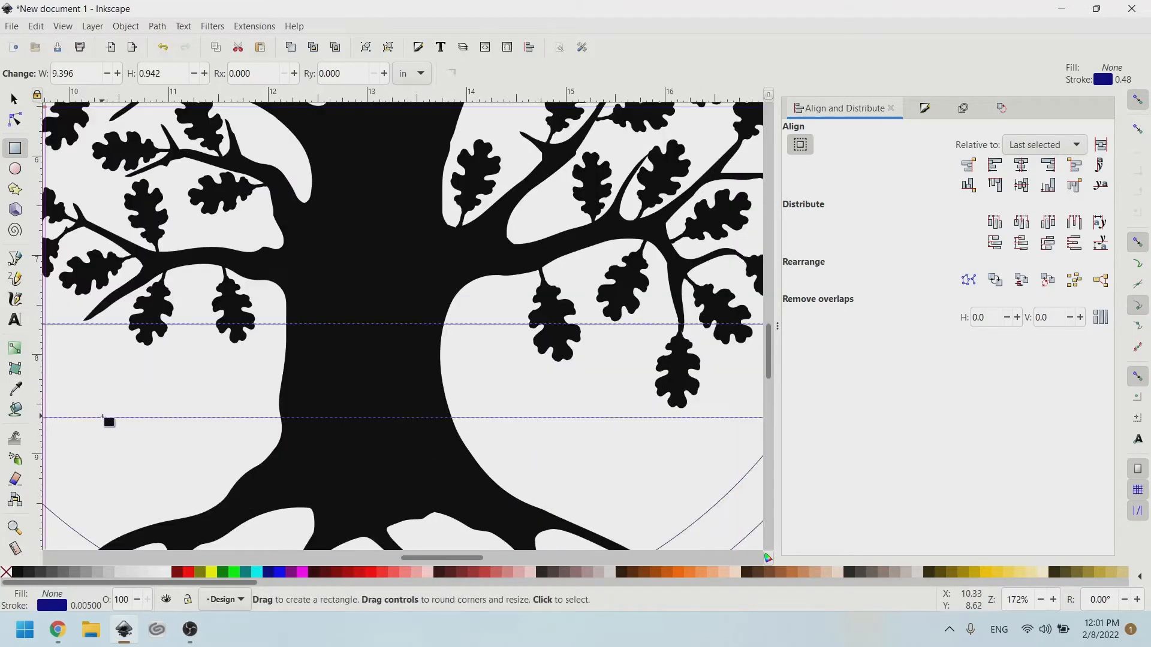
pyautogui.hscroll(-6, 108, 413)
pyautogui.scroll(2, 216, 414)
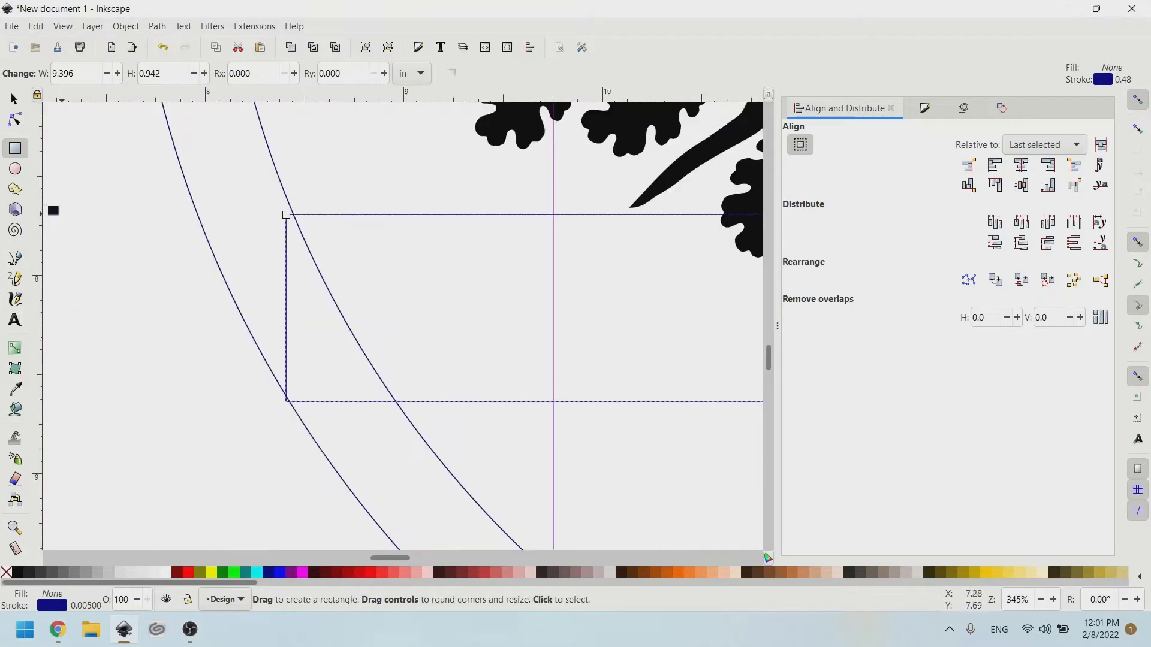
# Drag the rectangle's left edge onto the inner circle, making it about 9.37 by 0.95 in.
pyautogui.click(15, 100)
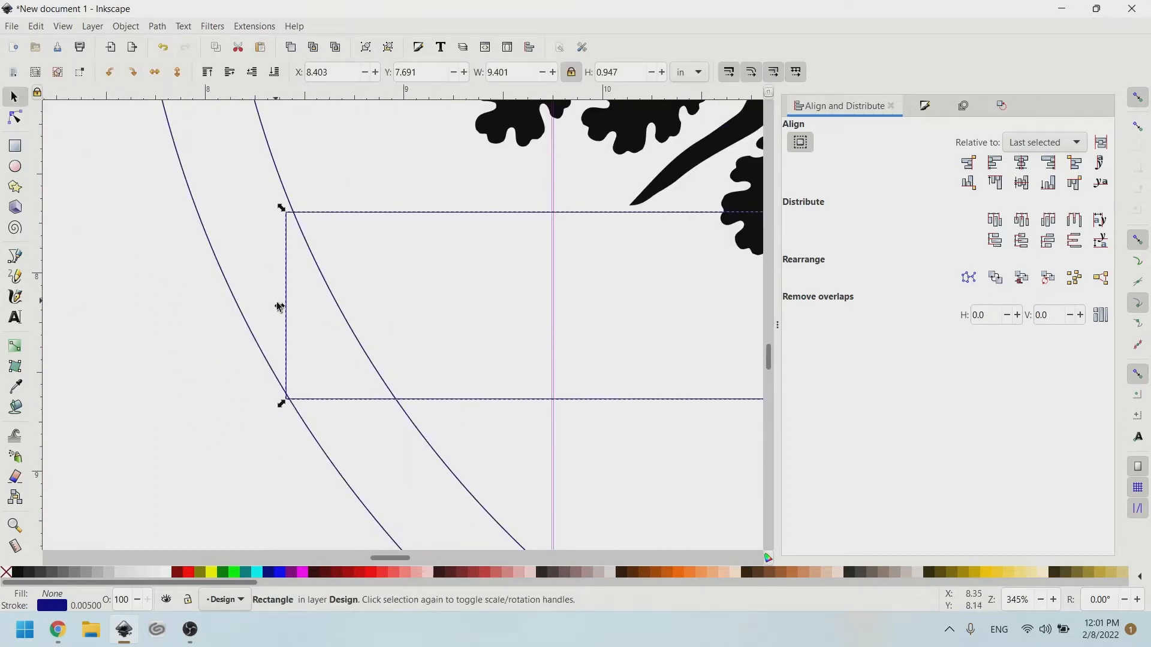
pyautogui.moveTo(281, 307); pyautogui.dragTo(288, 306)
pyautogui.hscroll(6, 288, 305)
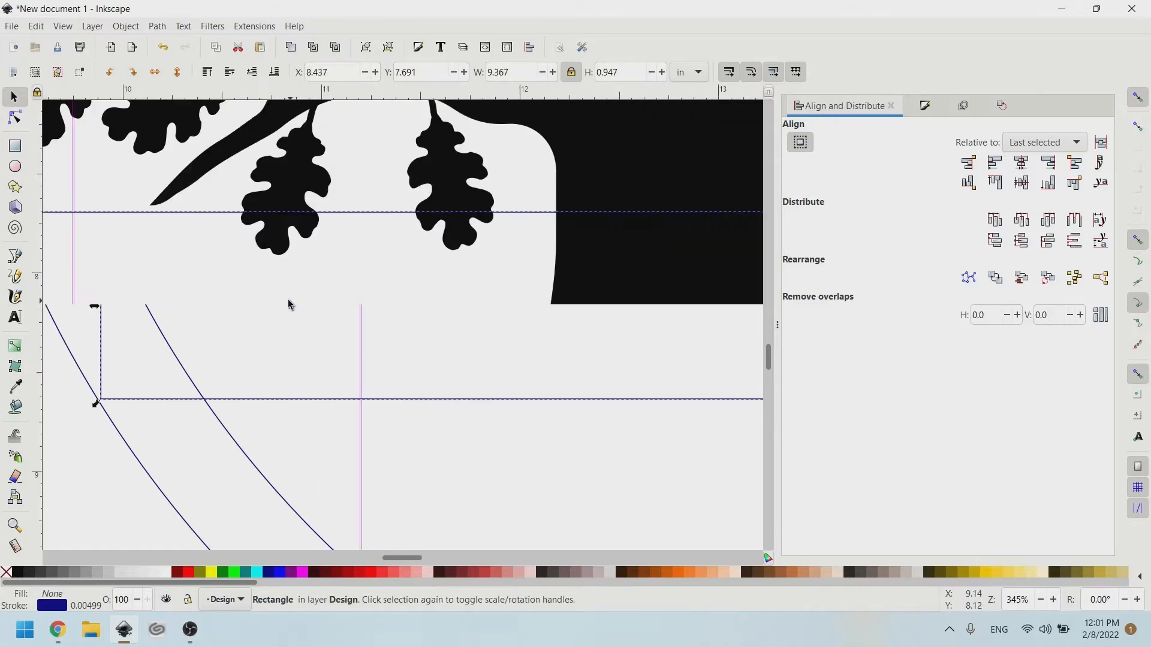
pyautogui.hscroll(5, 289, 305)
pyautogui.scroll(-2, 341, 288)
pyautogui.scroll(6, 746, 311)
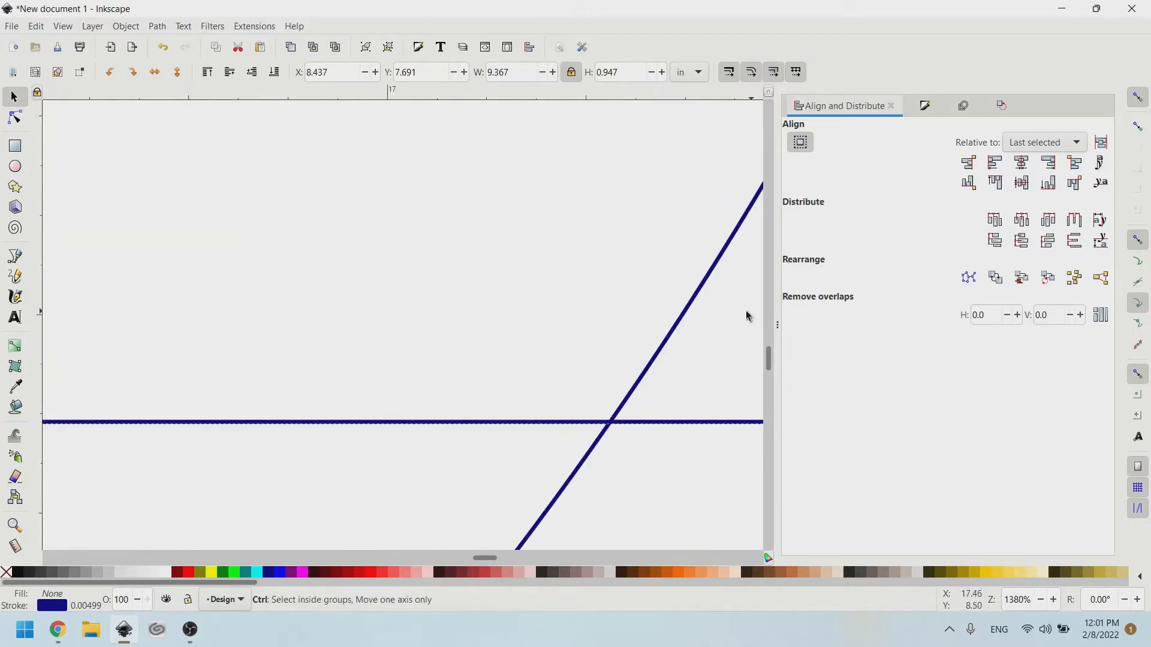
pyautogui.hscroll(8, 624, 305)
pyautogui.scroll(5, 628, 307)
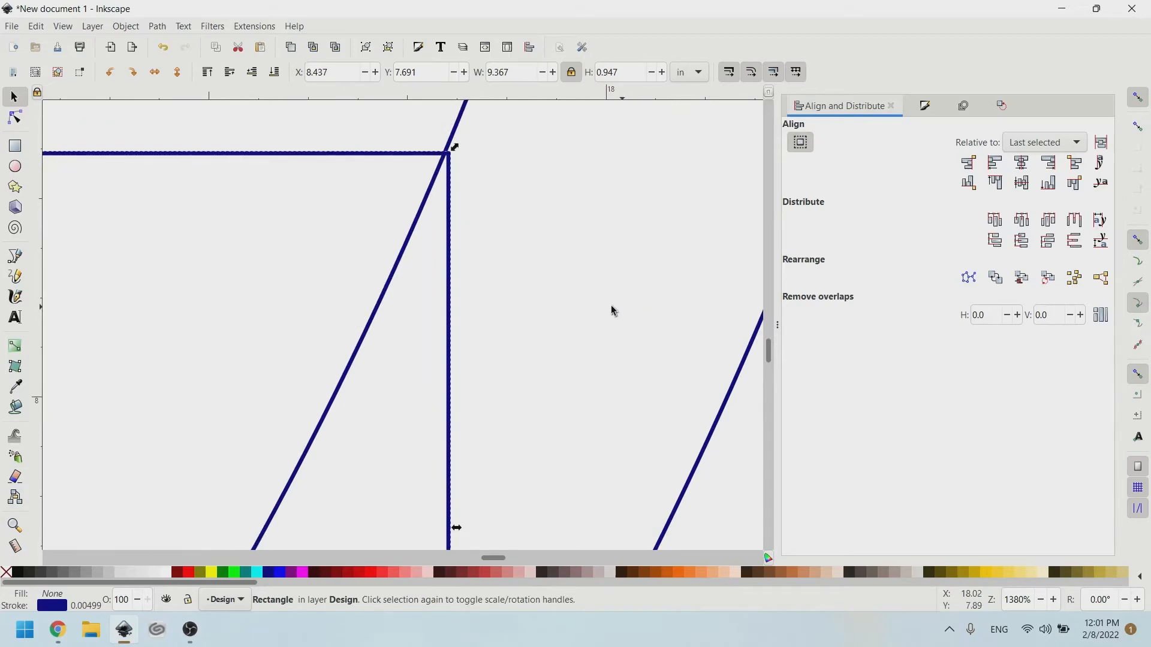
pyautogui.scroll(-6, 579, 309)
pyautogui.hscroll(-8, 579, 311)
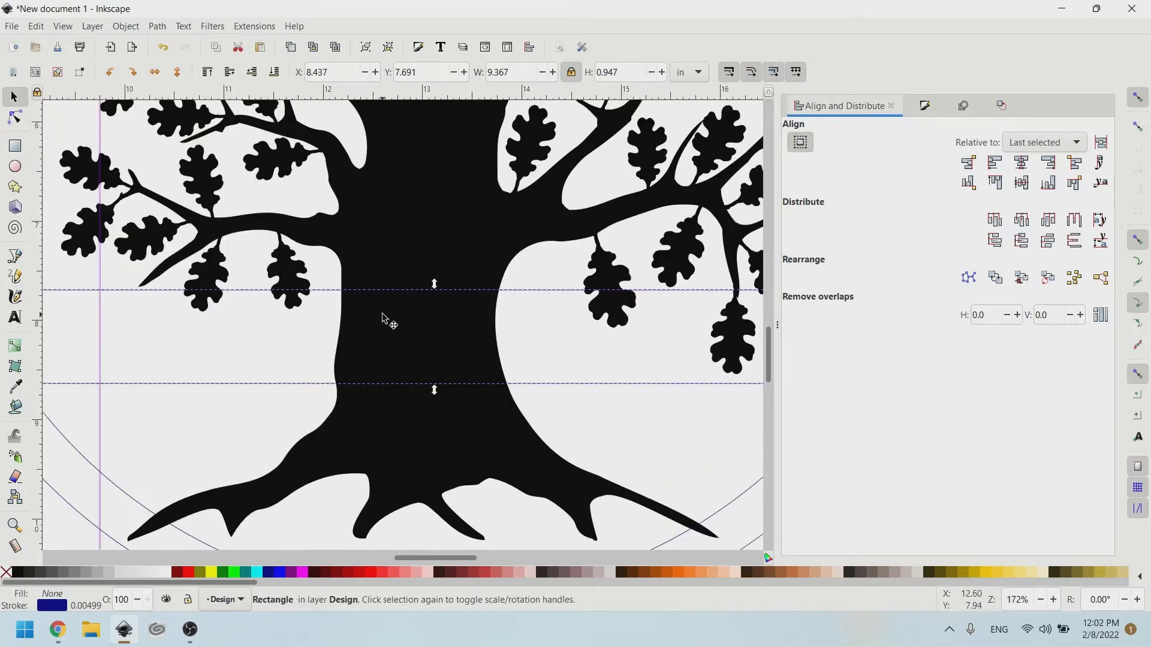
# Shrink the copy to 0.609 in tall and centre it vertically within the taller band rectangle.
pyautogui.scroll(-1, 383, 317)
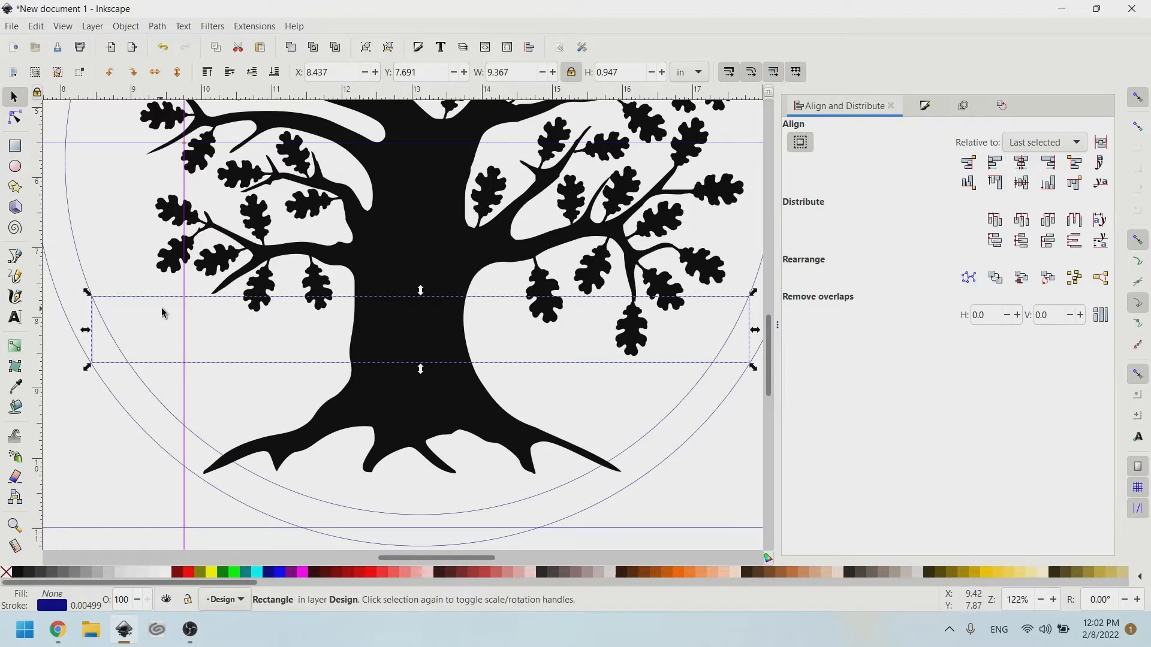
pyautogui.scroll(1, 421, 294)
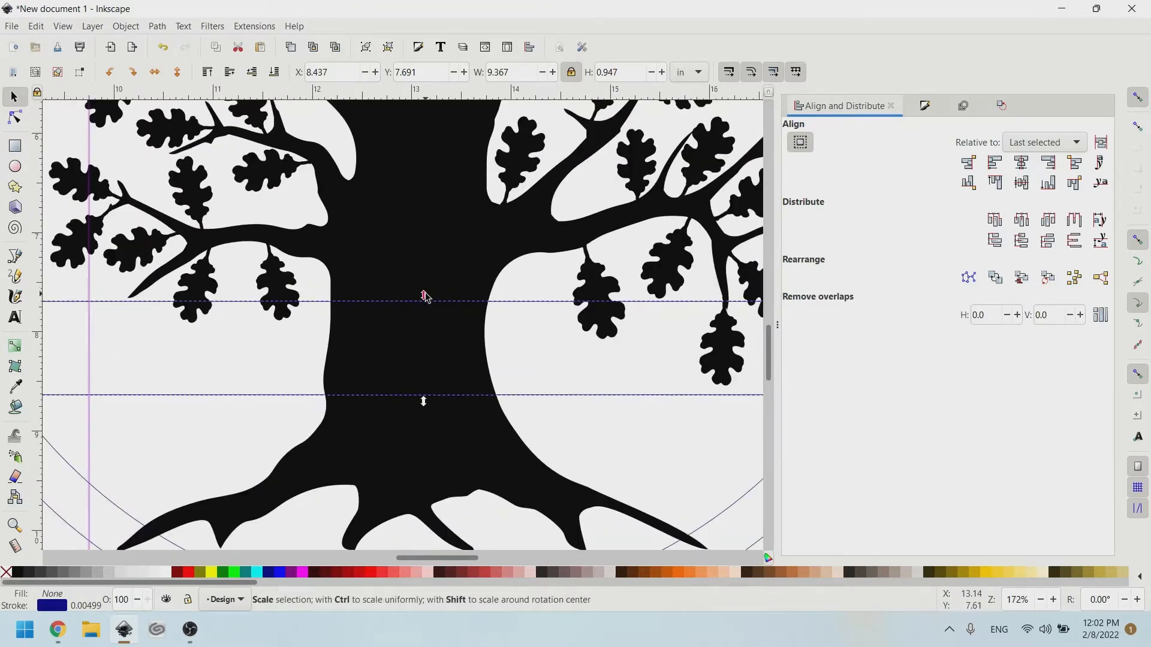
pyautogui.moveTo(424, 295); pyautogui.dragTo(425, 314)
pyautogui.moveTo(424, 403); pyautogui.dragTo(424, 384)
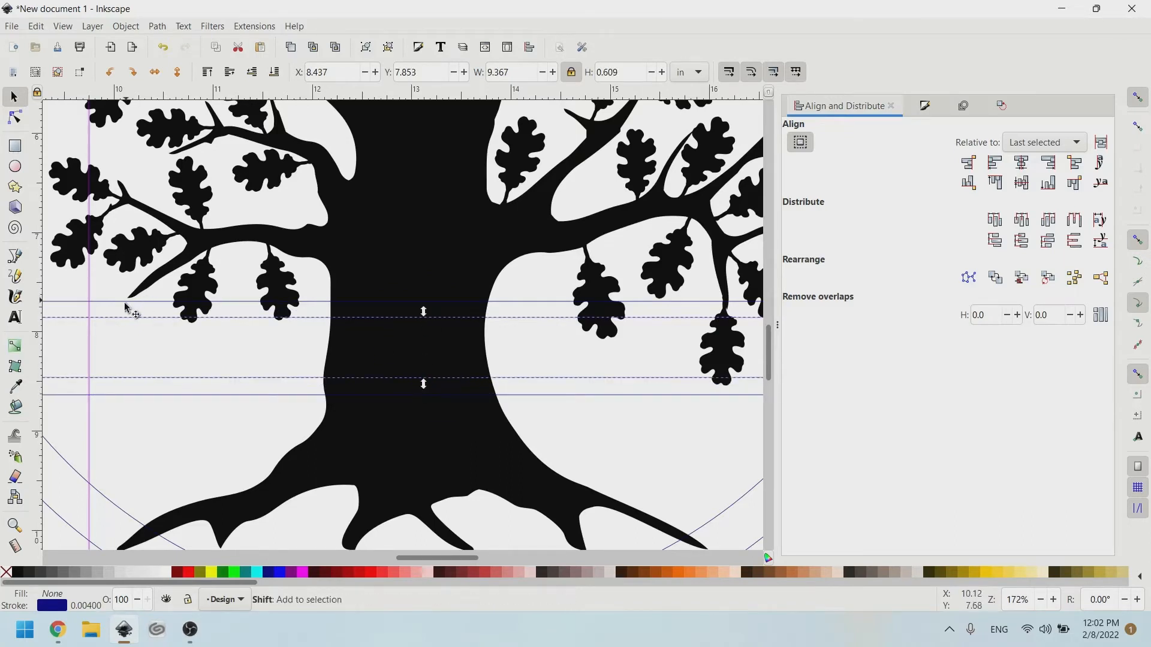
pyautogui.hscroll(-3, 147, 302)
pyautogui.keyDown('shift'); pyautogui.click(146, 302); pyautogui.keyUp('shift')
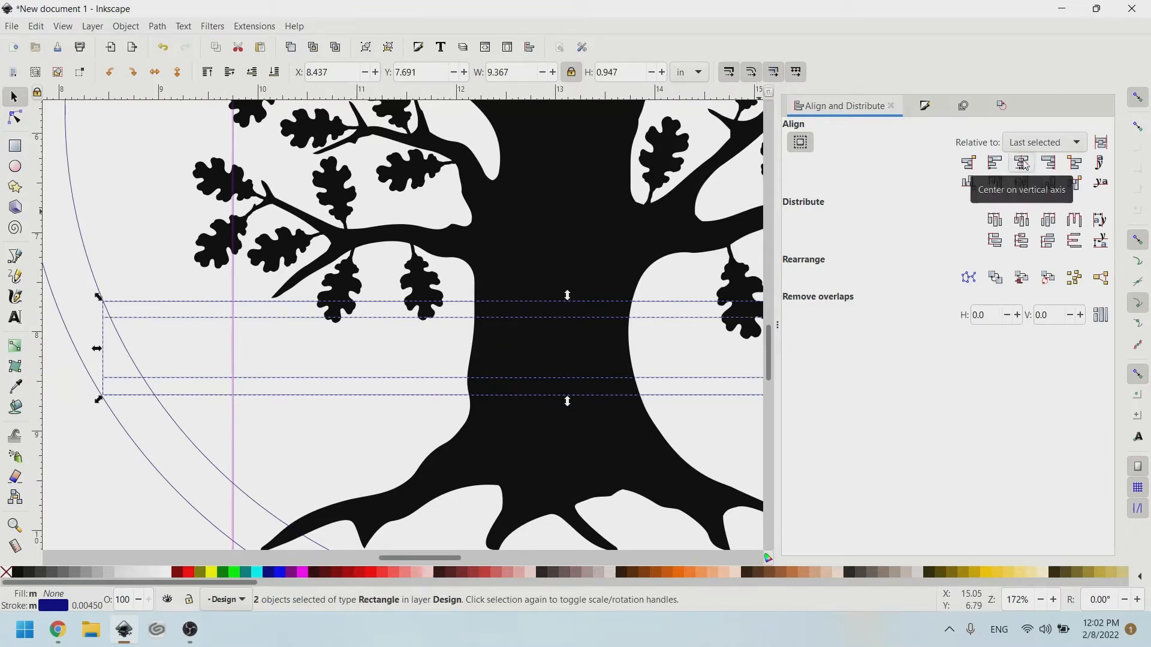
pyautogui.click(1022, 183)
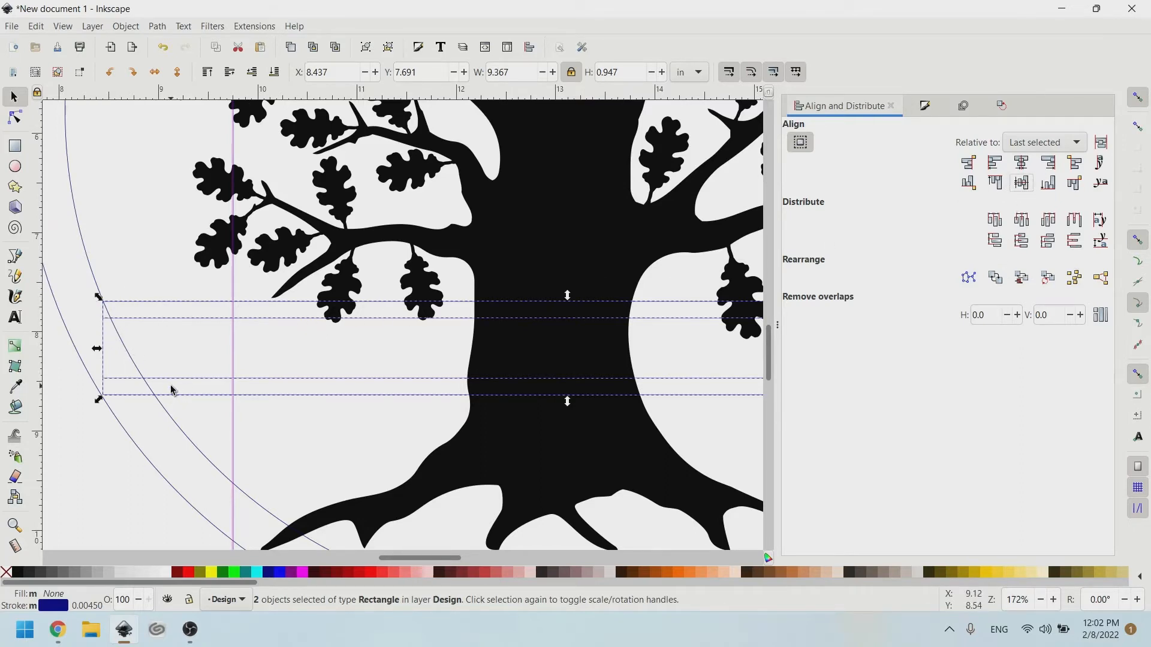
pyautogui.click(120, 493)
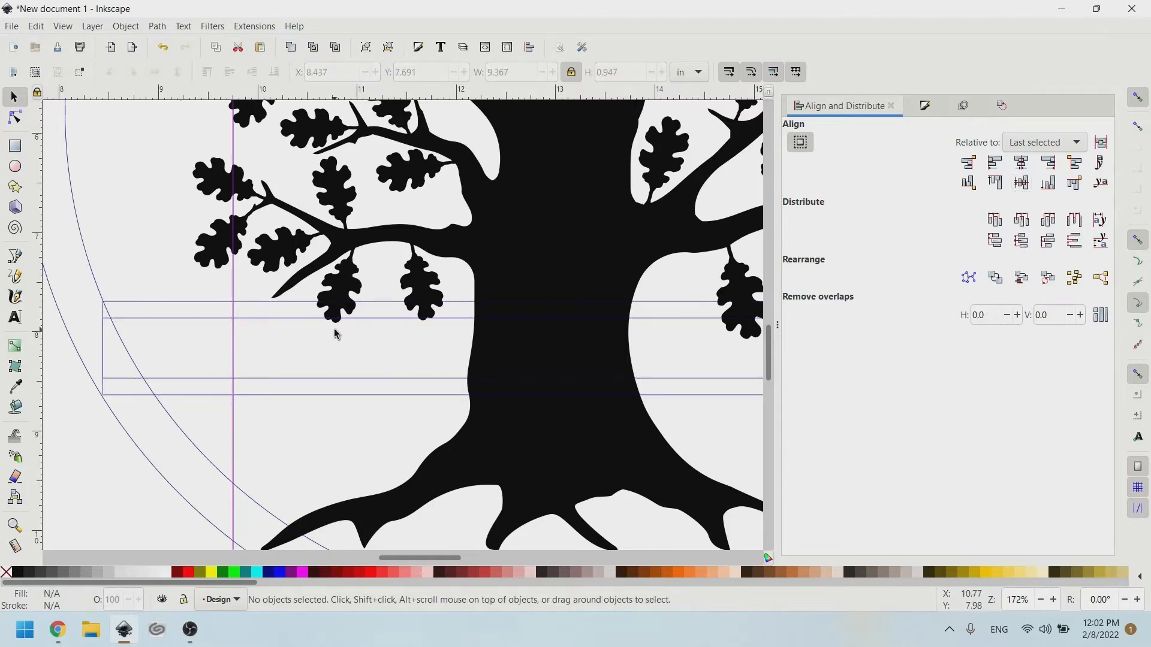
# Subtract the narrow inner rectangle from the tree with Path > Difference, cutting a gap through the trunk.
pyautogui.click(215, 318)
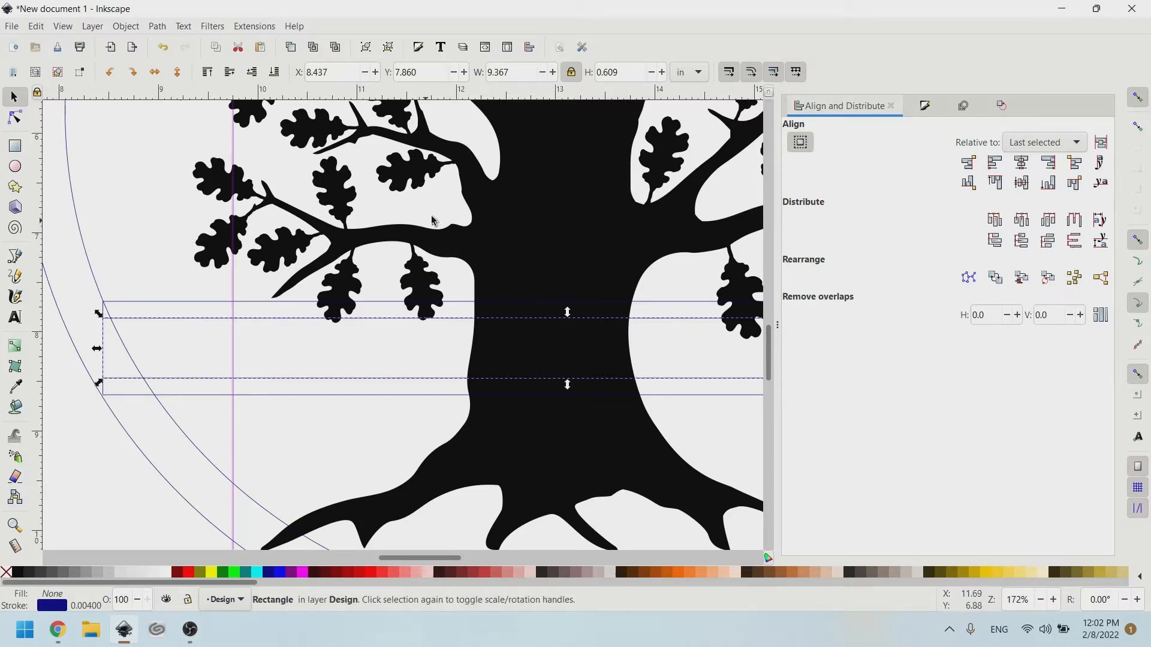
pyautogui.press('shift')
pyautogui.keyDown('shift'); pyautogui.click(495, 242); pyautogui.keyUp('shift')
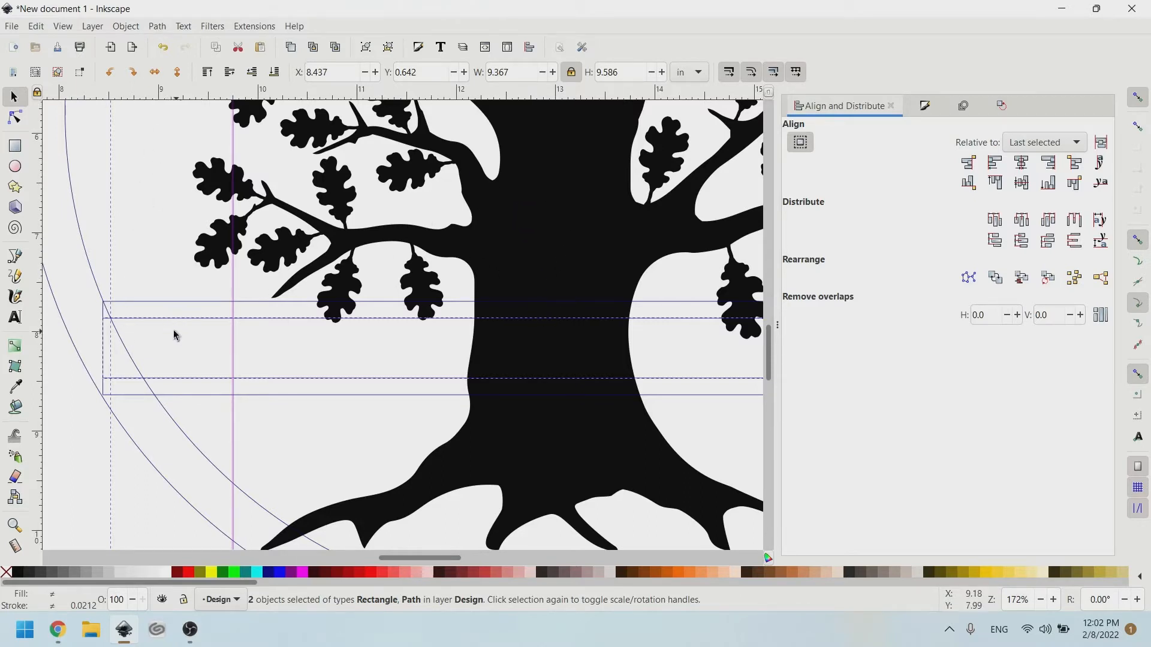
pyautogui.click(165, 30)
pyautogui.click(185, 112)
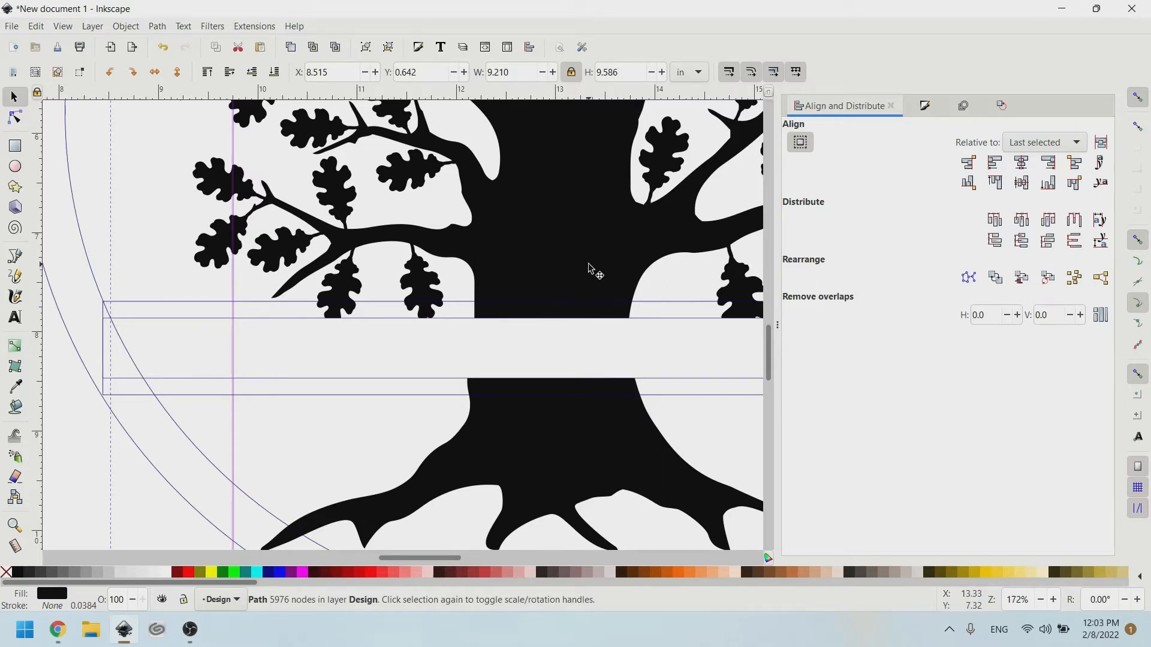
pyautogui.scroll(-1, 552, 269)
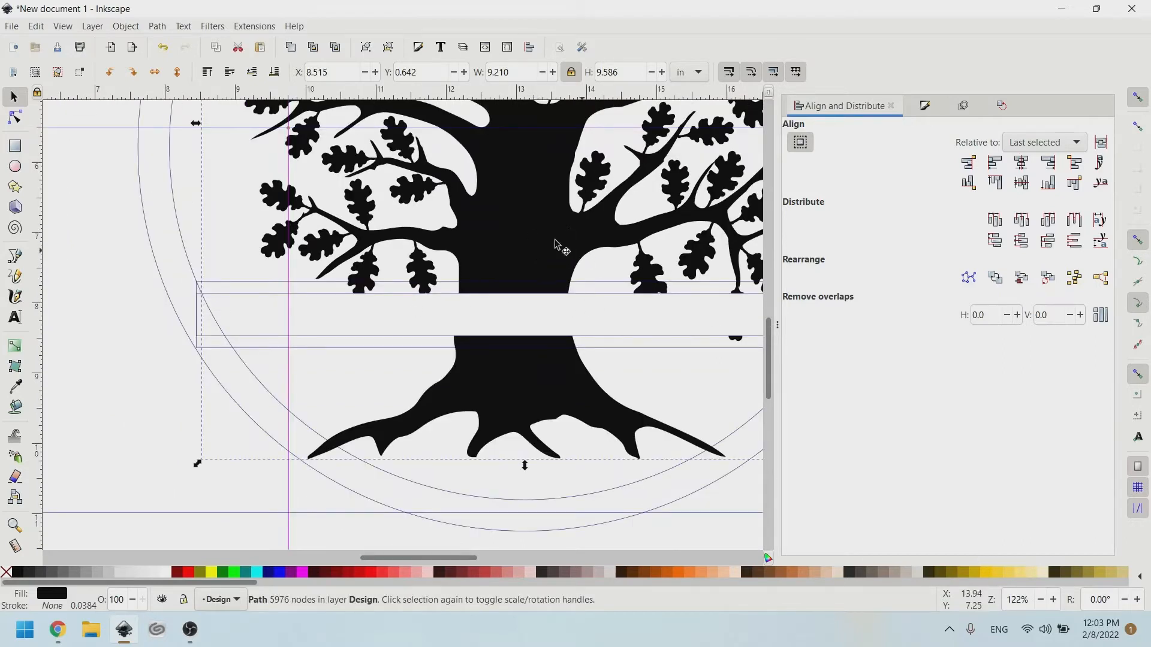
# Lower the band rectangle to the bottom and try a Difference with the other rectangle, then undo it.
pyautogui.scroll(2, 593, 284)
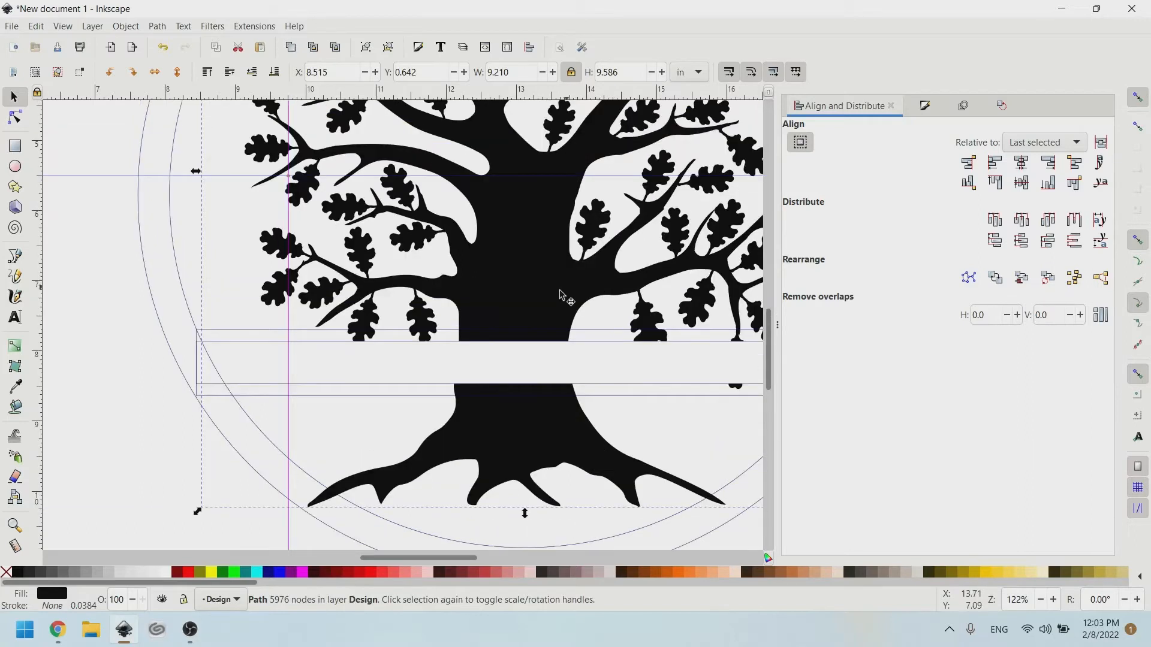
pyautogui.click(241, 300)
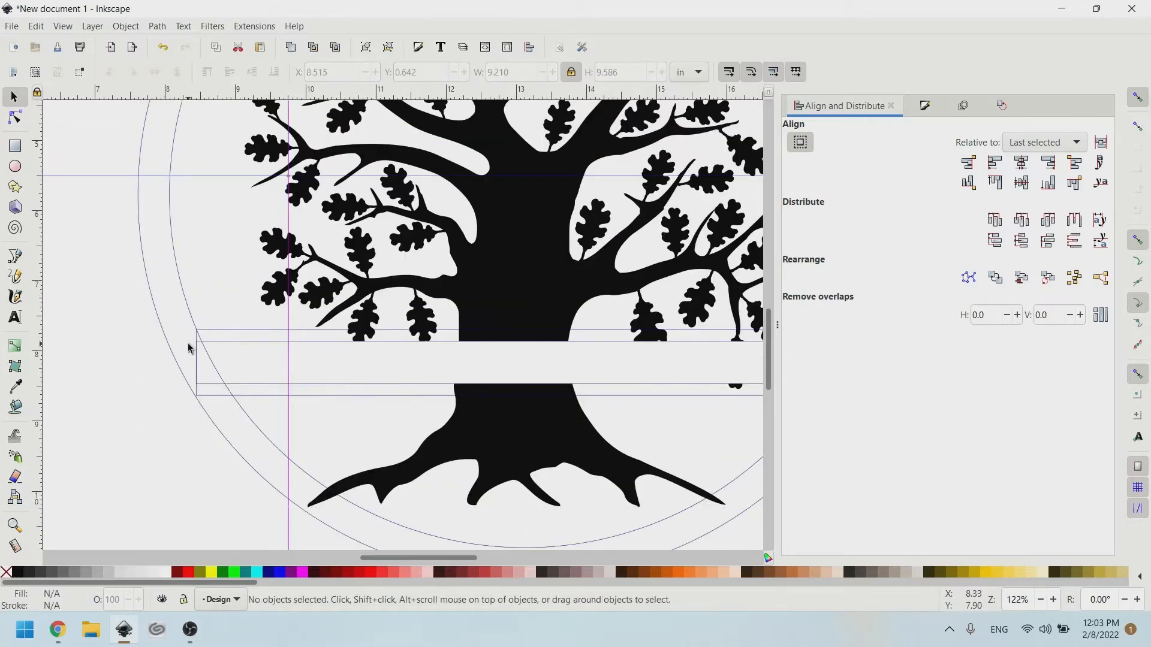
pyautogui.click(242, 346)
pyautogui.click(129, 26)
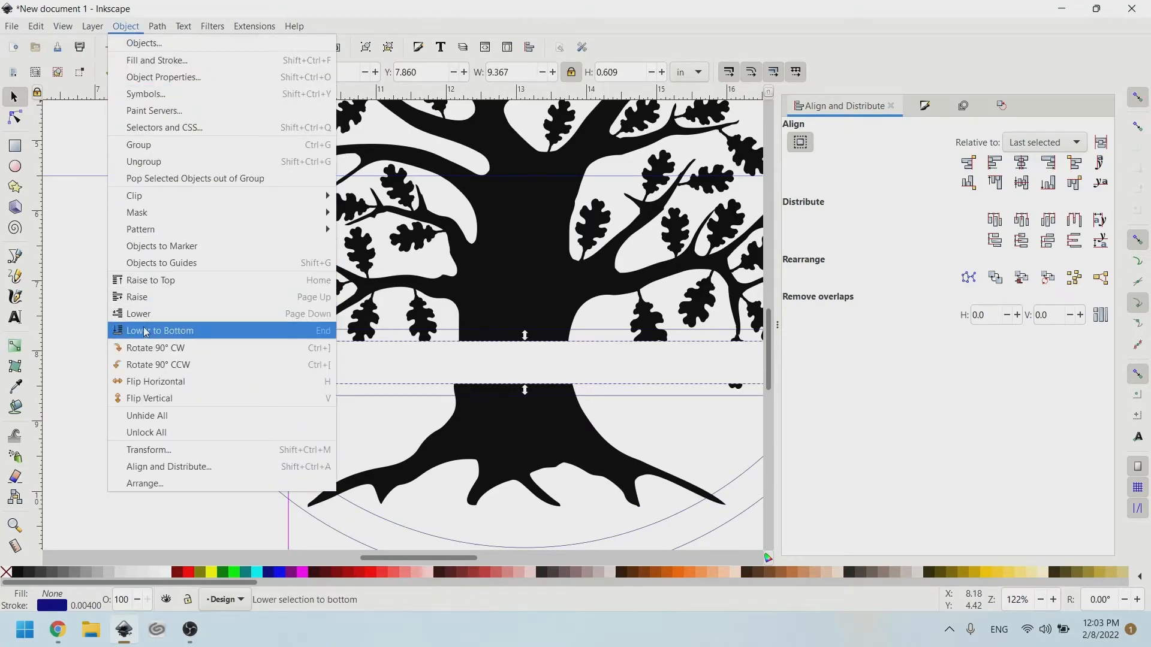
pyautogui.click(145, 331)
pyautogui.keyDown('shift'); pyautogui.click(230, 334); pyautogui.keyUp('shift')
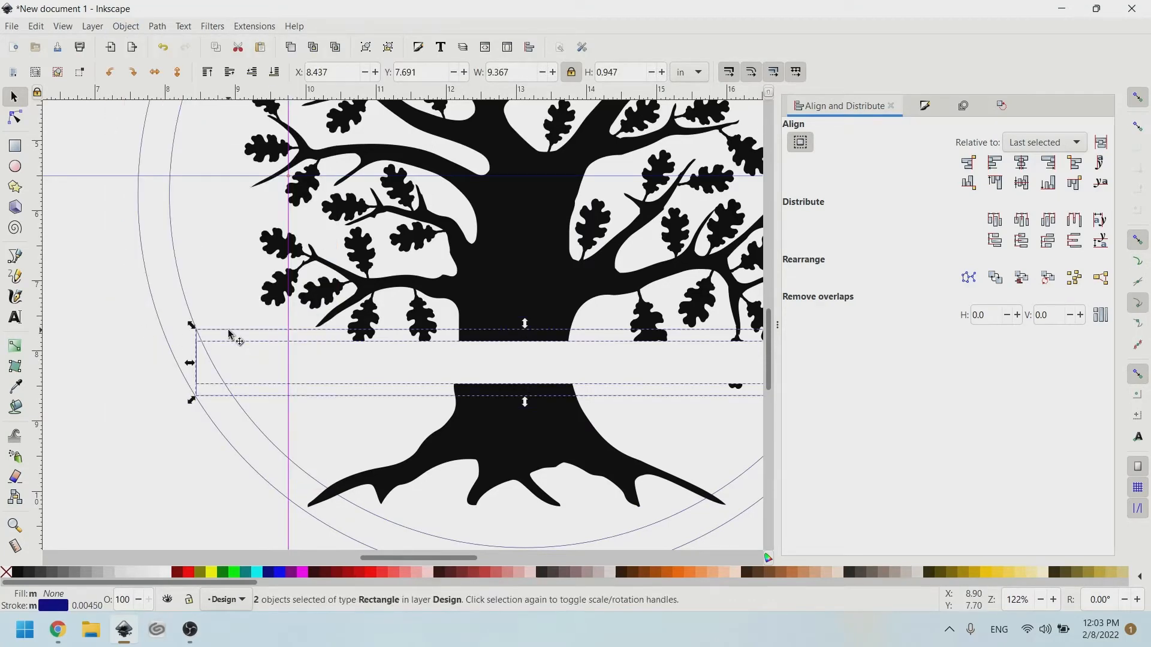
pyautogui.click(159, 27)
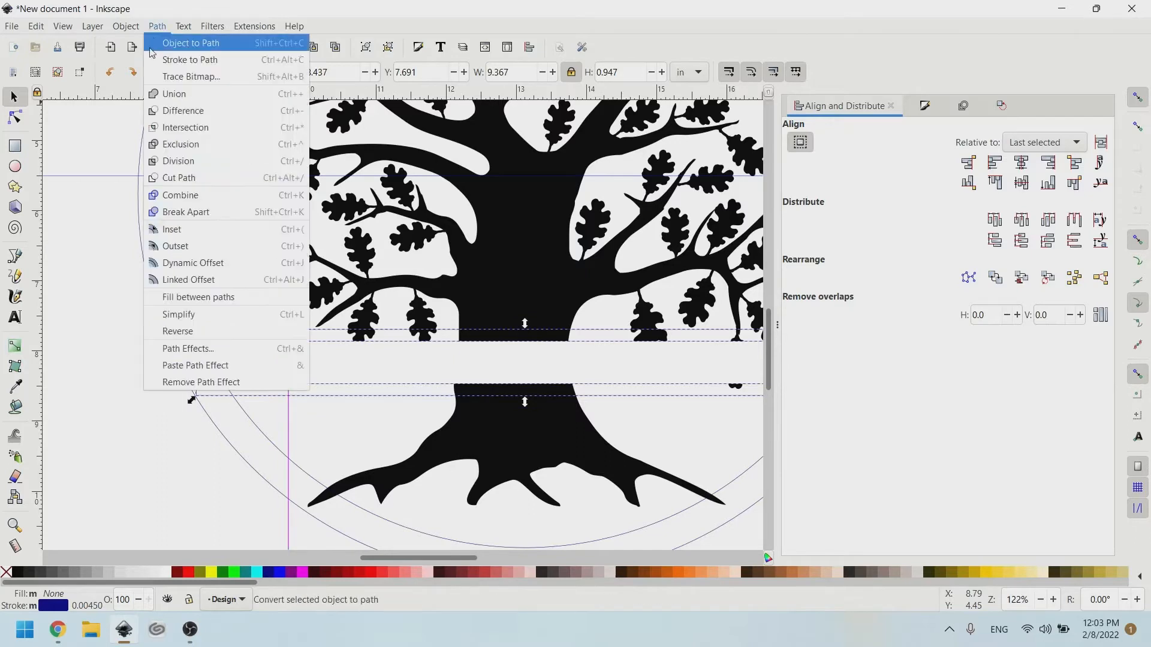
pyautogui.click(193, 112)
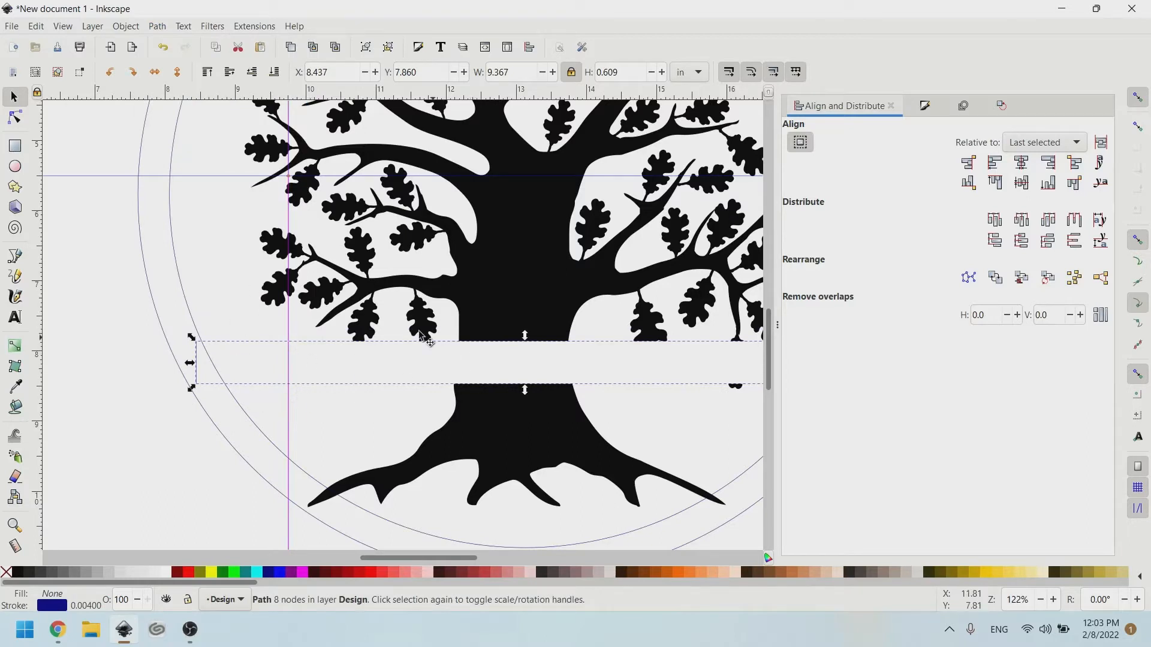
pyautogui.hotkey('ctrl', 'z')
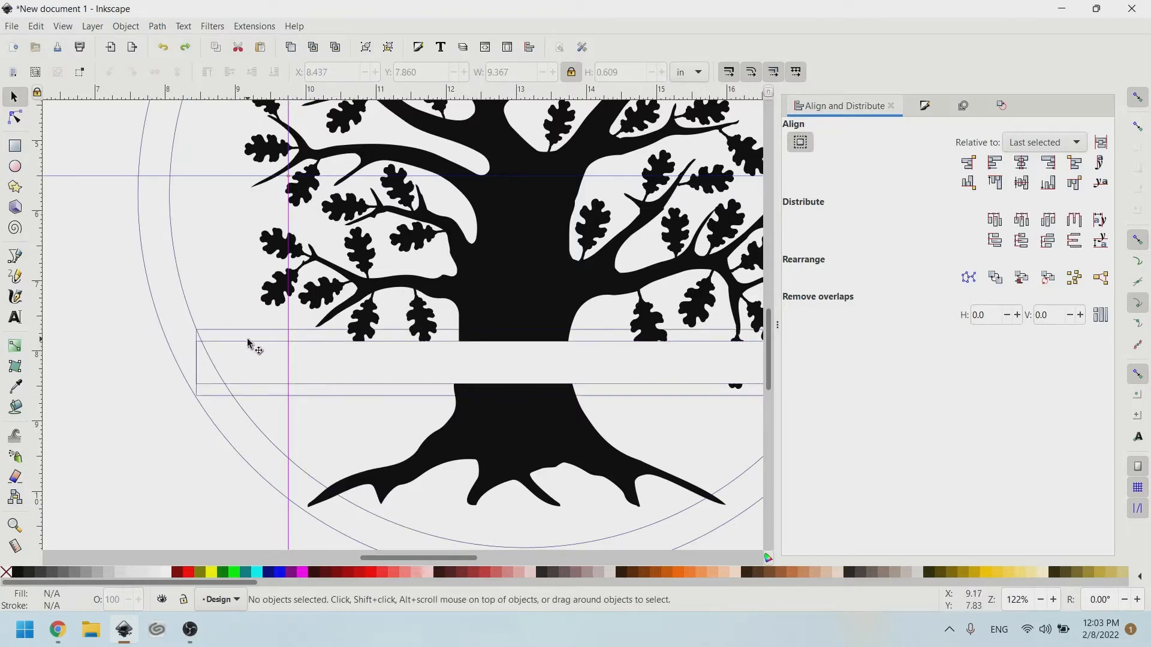
# Raise the inner rectangle to the top of the stacking order.
pyautogui.click(248, 341)
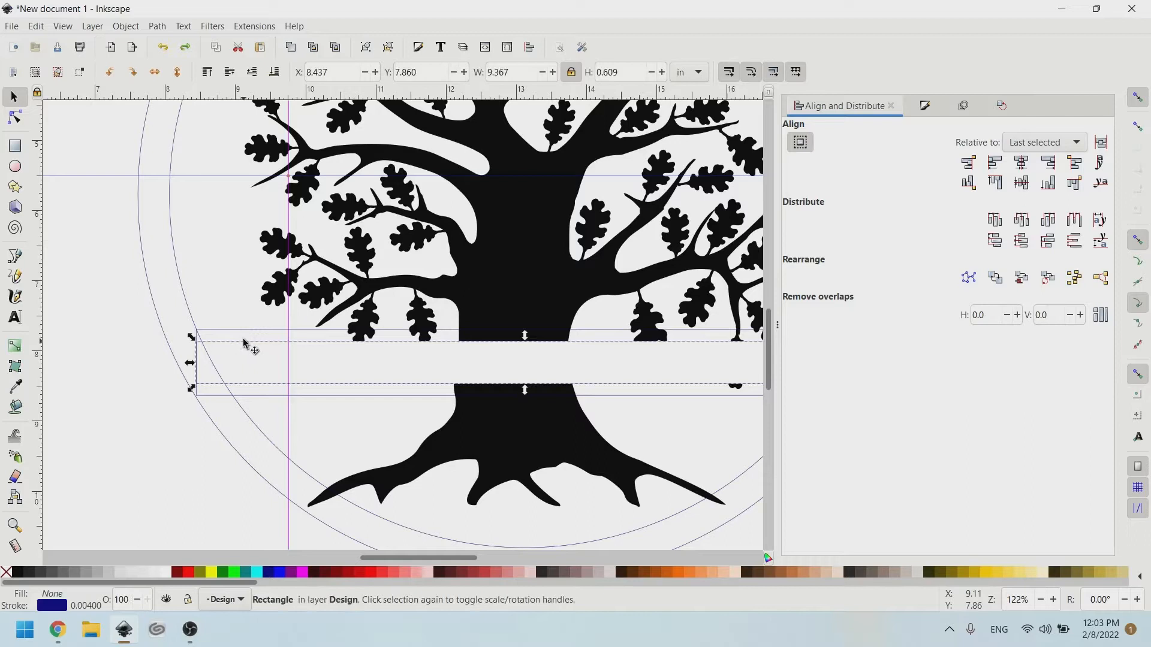
pyautogui.click(157, 26)
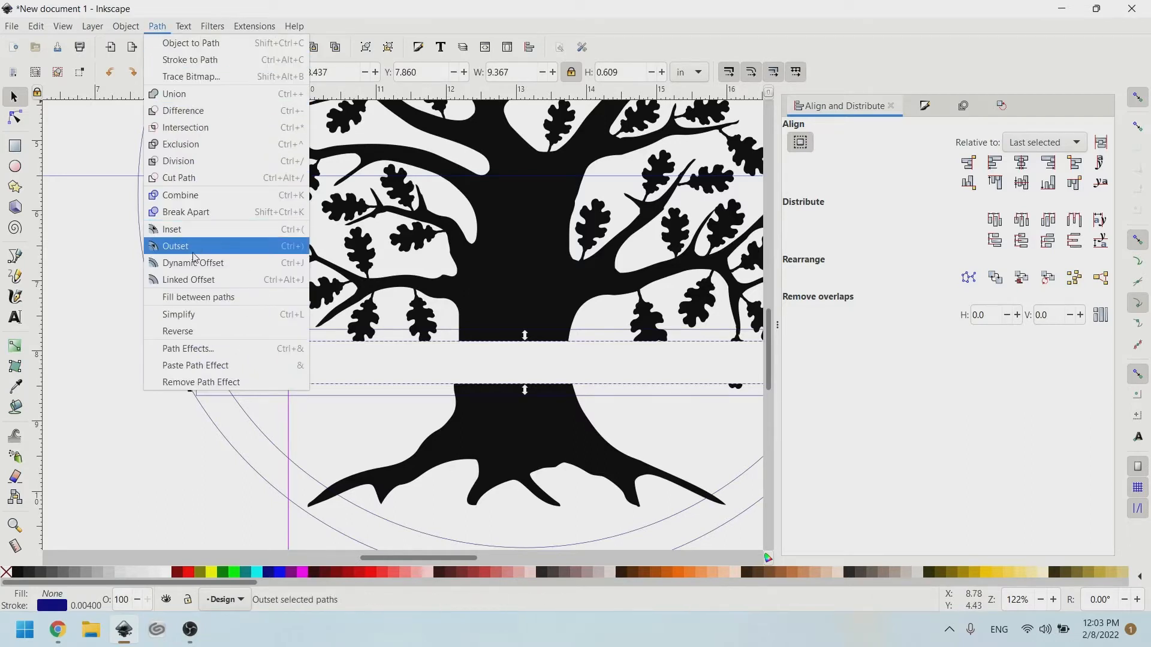
pyautogui.moveTo(135, 28)
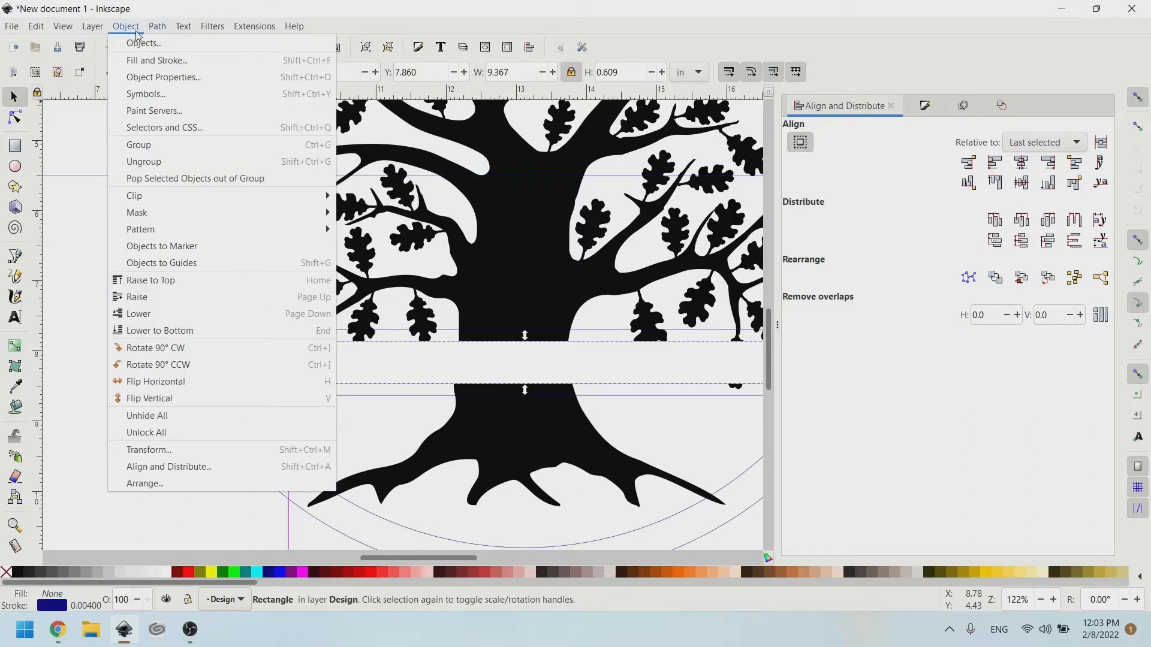
pyautogui.click(145, 281)
# Subtract the inner rectangle from the taller outer rectangle, leaving two thin bars.
pyautogui.click(224, 332)
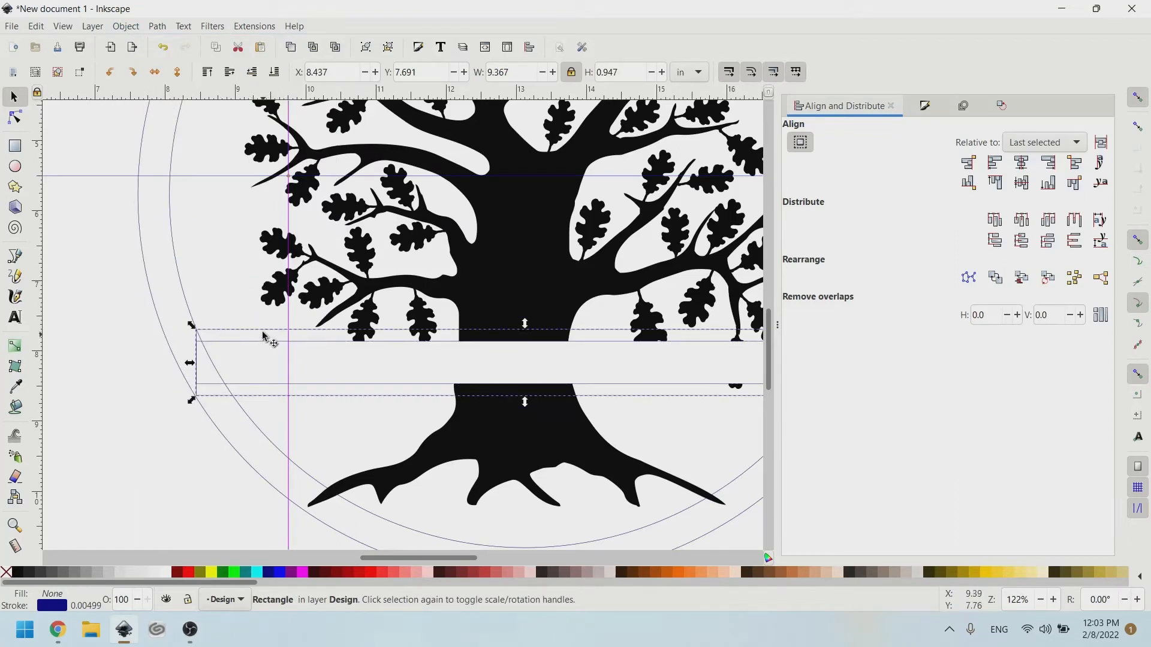
pyautogui.press('shift')
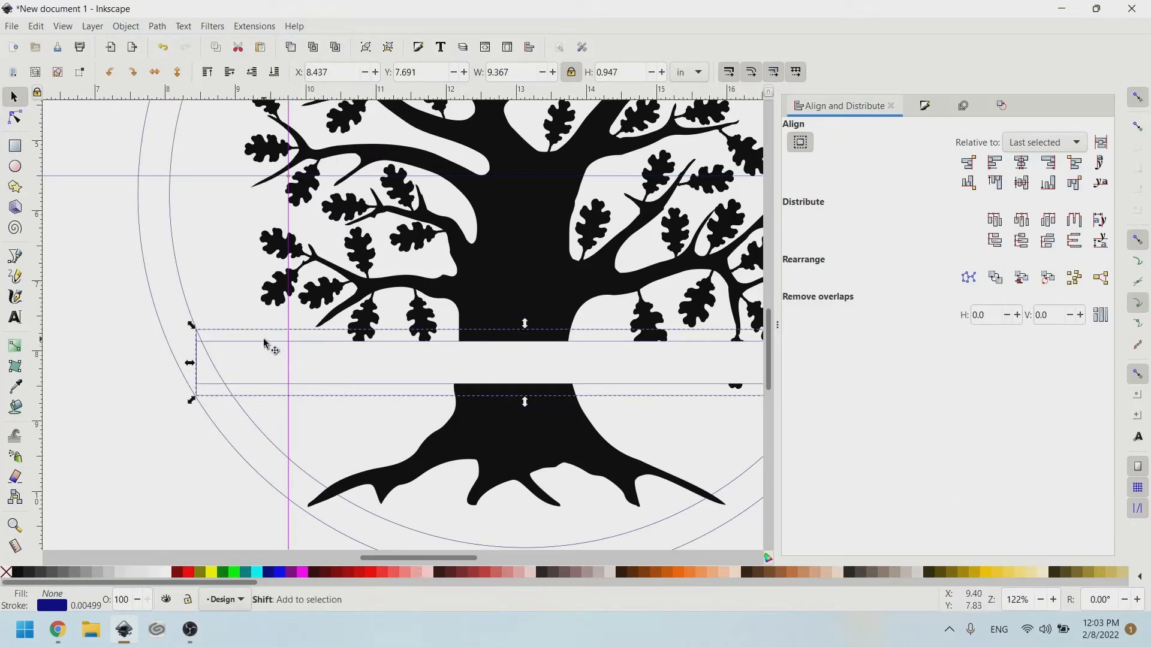
pyautogui.keyDown('shift'); pyautogui.click(264, 343); pyautogui.keyUp('shift')
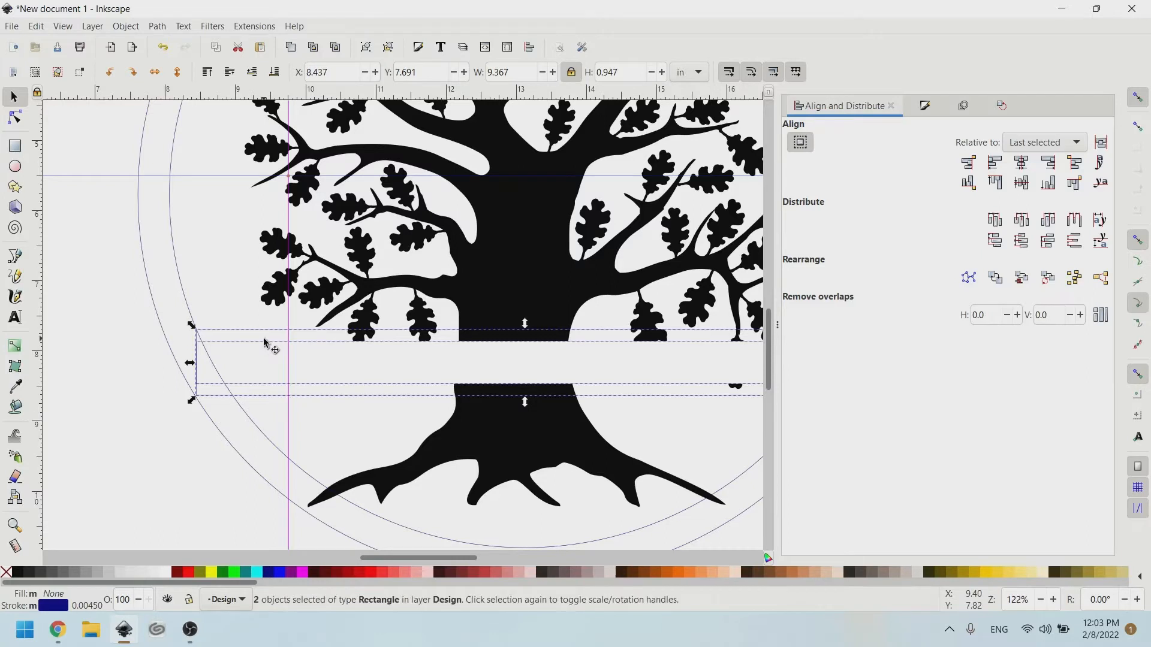
pyautogui.click(158, 28)
pyautogui.click(186, 111)
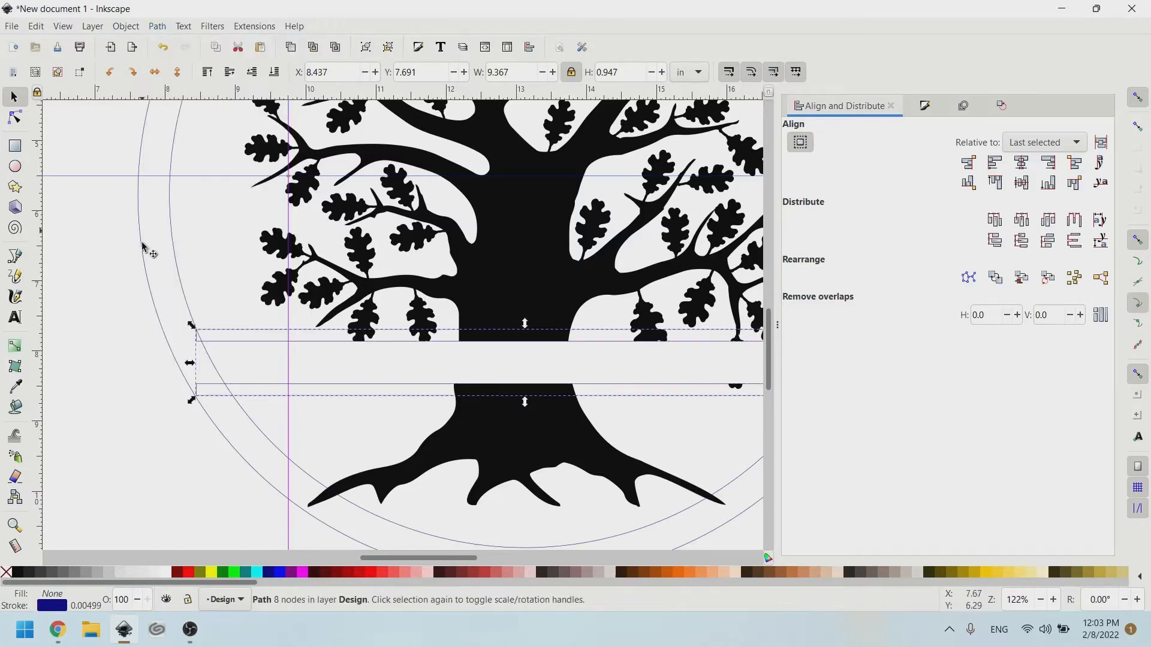
pyautogui.click(145, 343)
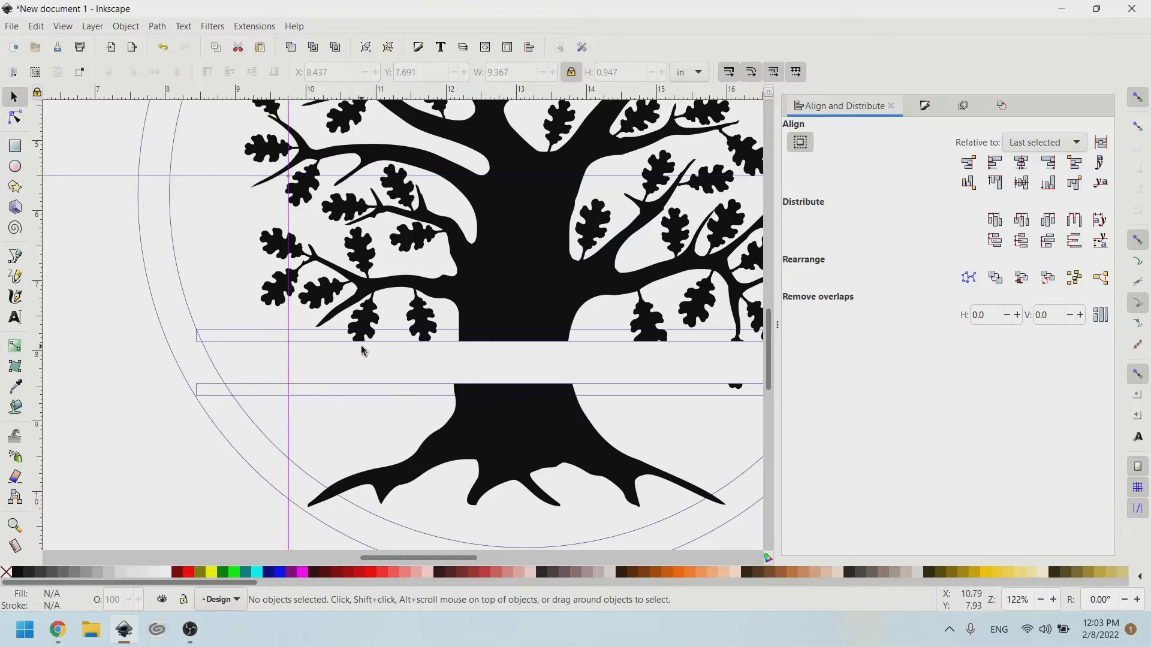
pyautogui.hscroll(5, 480, 351)
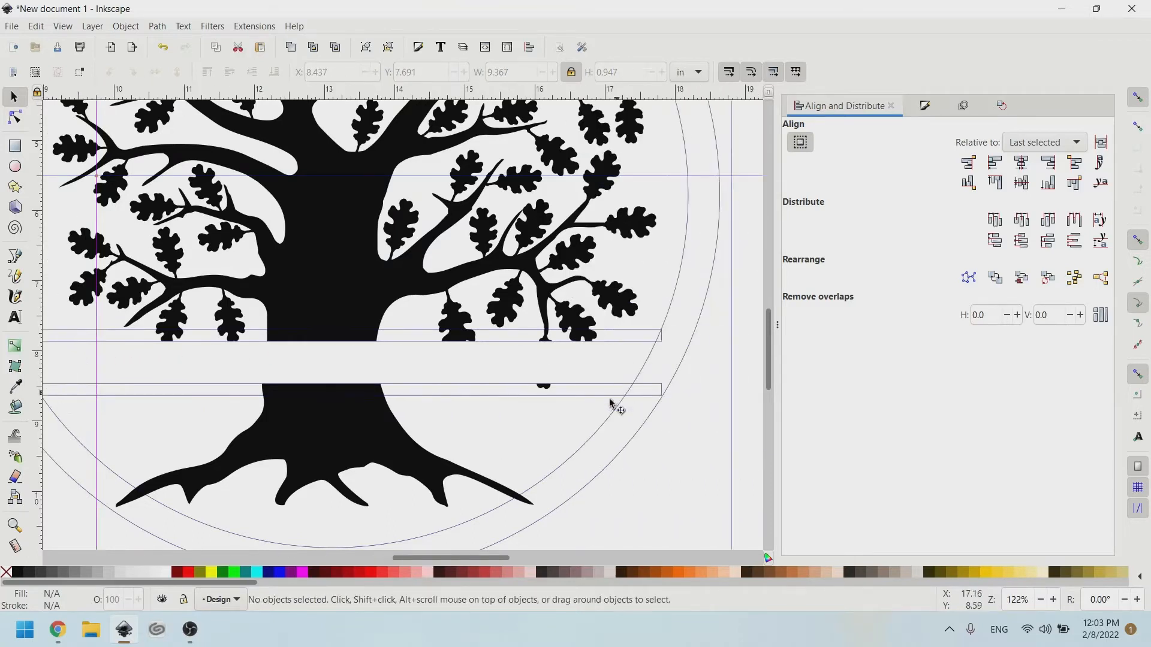
pyautogui.hscroll(-5, 261, 382)
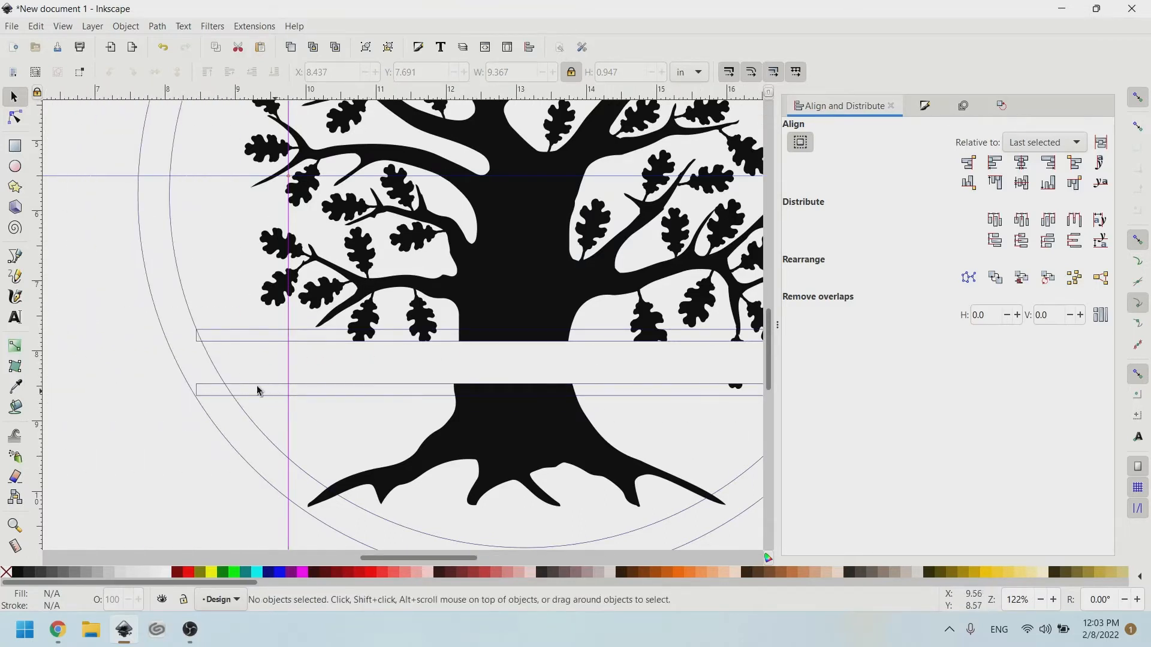
pyautogui.keyDown('ctrl'); pyautogui.scroll(2, 204, 394); pyautogui.keyUp('ctrl')
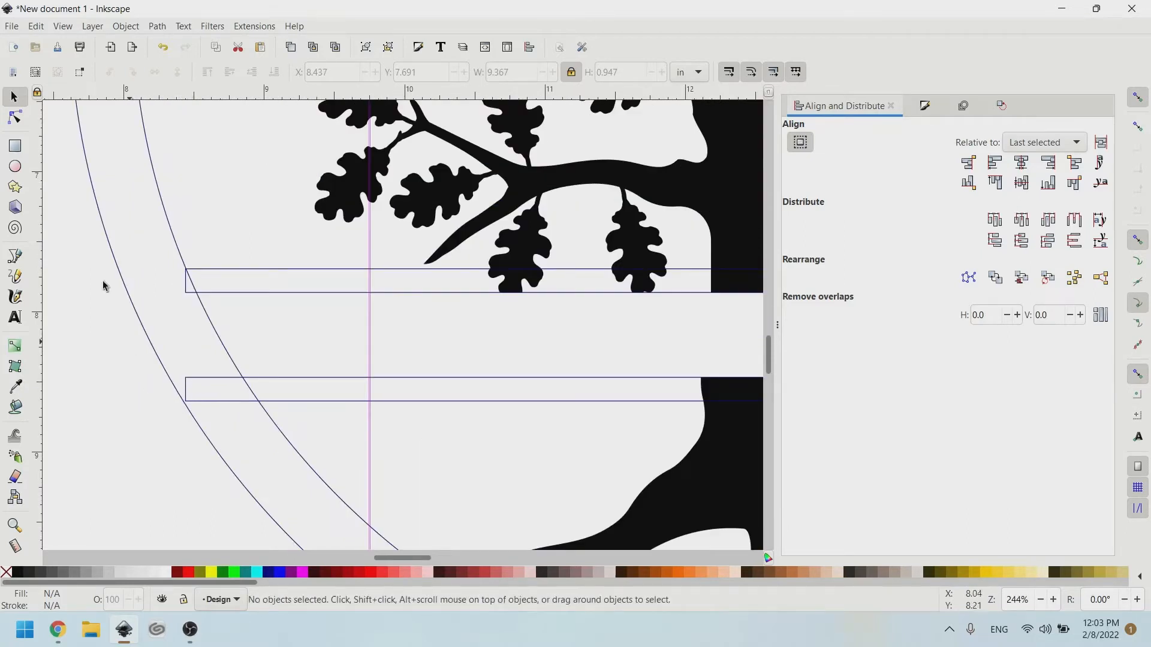
# Nudge the lower bar's left and right end nodes toward the circle with the Node tool.
pyautogui.click(15, 118)
pyautogui.click(200, 381)
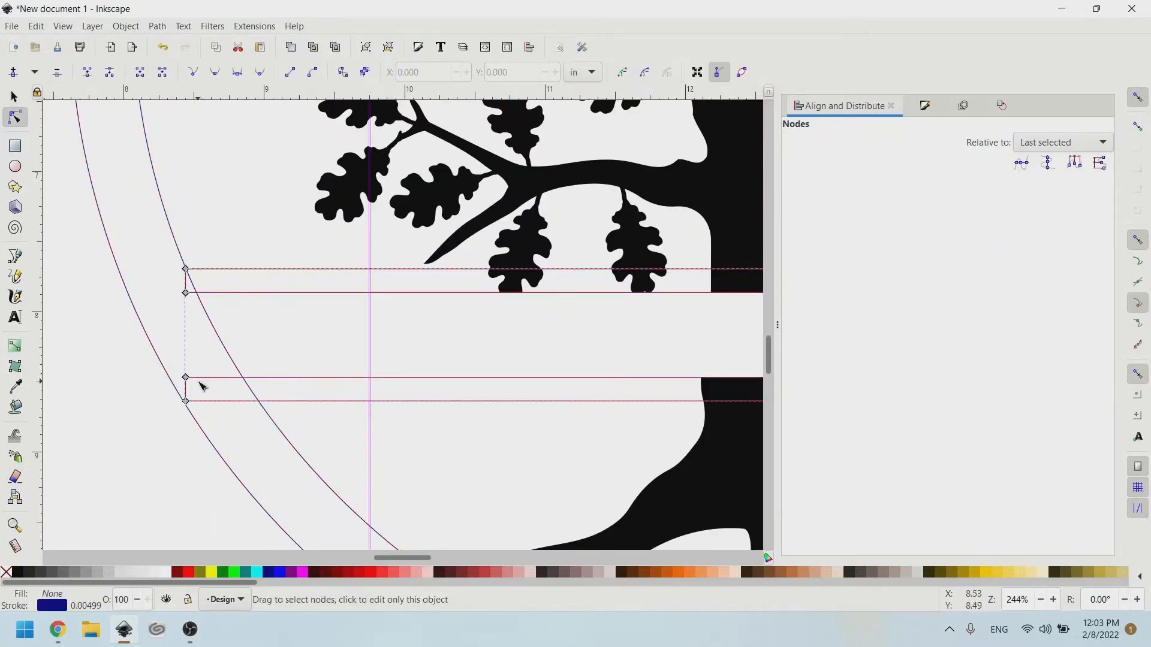
pyautogui.moveTo(120, 349); pyautogui.dragTo(236, 428)
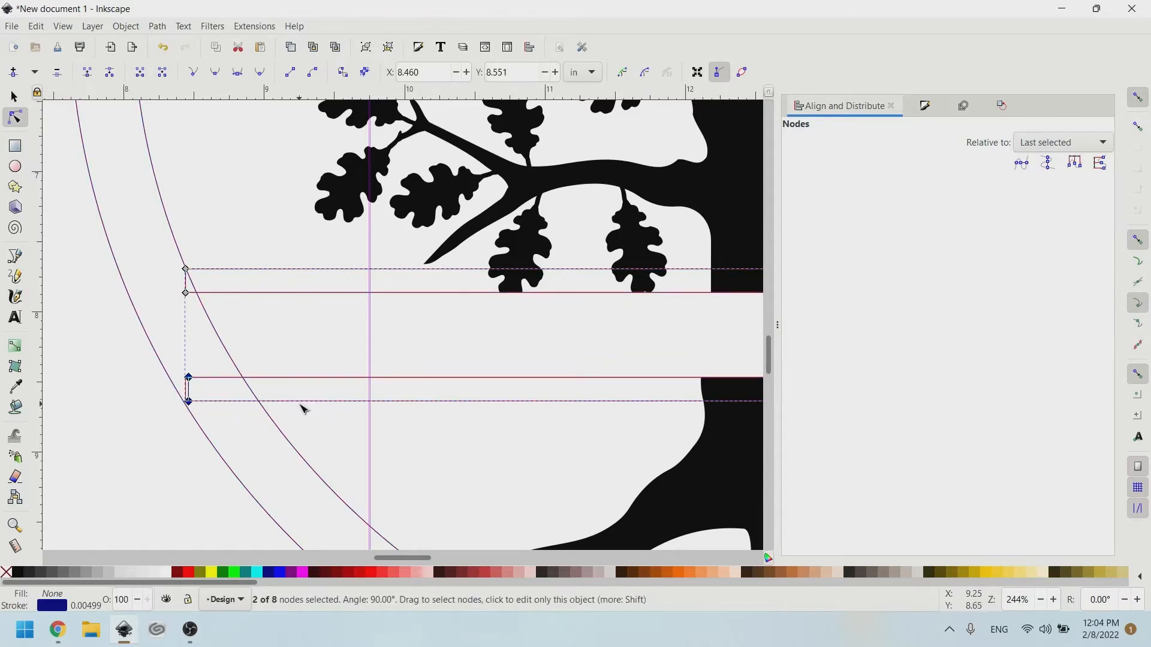
pyautogui.press('Right')
pyautogui.hscroll(20, 300, 355)
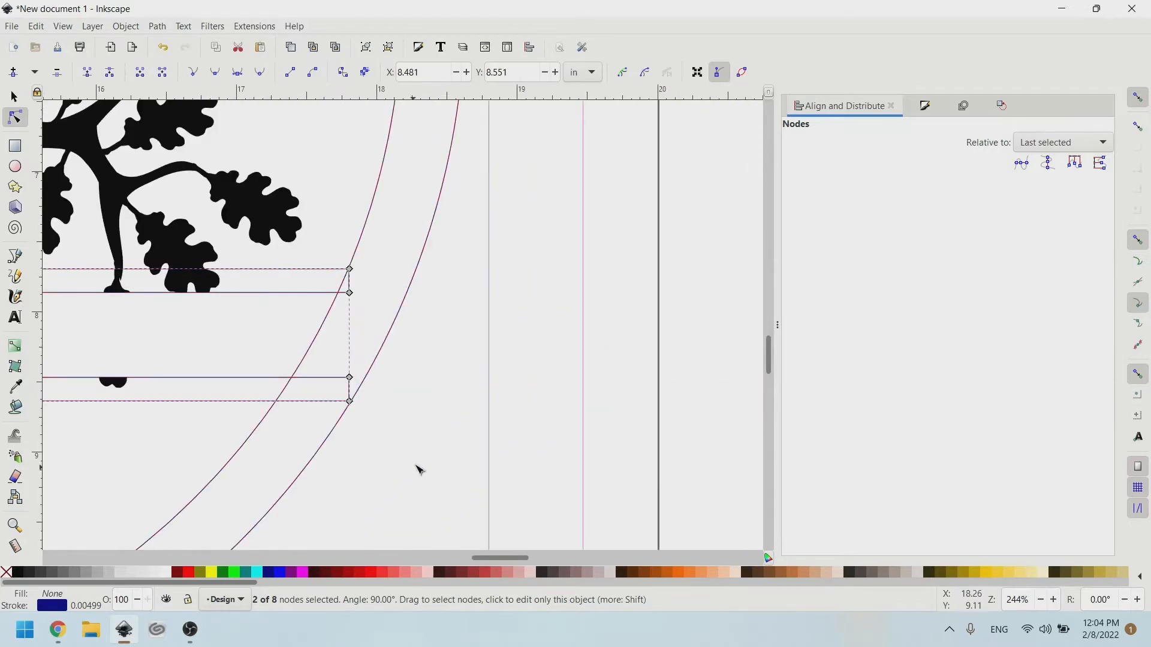
pyautogui.moveTo(416, 466); pyautogui.dragTo(325, 370)
pyautogui.press('Left')
pyautogui.press('Left')
pyautogui.press('Left')
pyautogui.press('Left')
# Nudge the upper bar's right and left end nodes outward toward the circle.
pyautogui.moveTo(304, 225); pyautogui.dragTo(373, 315)
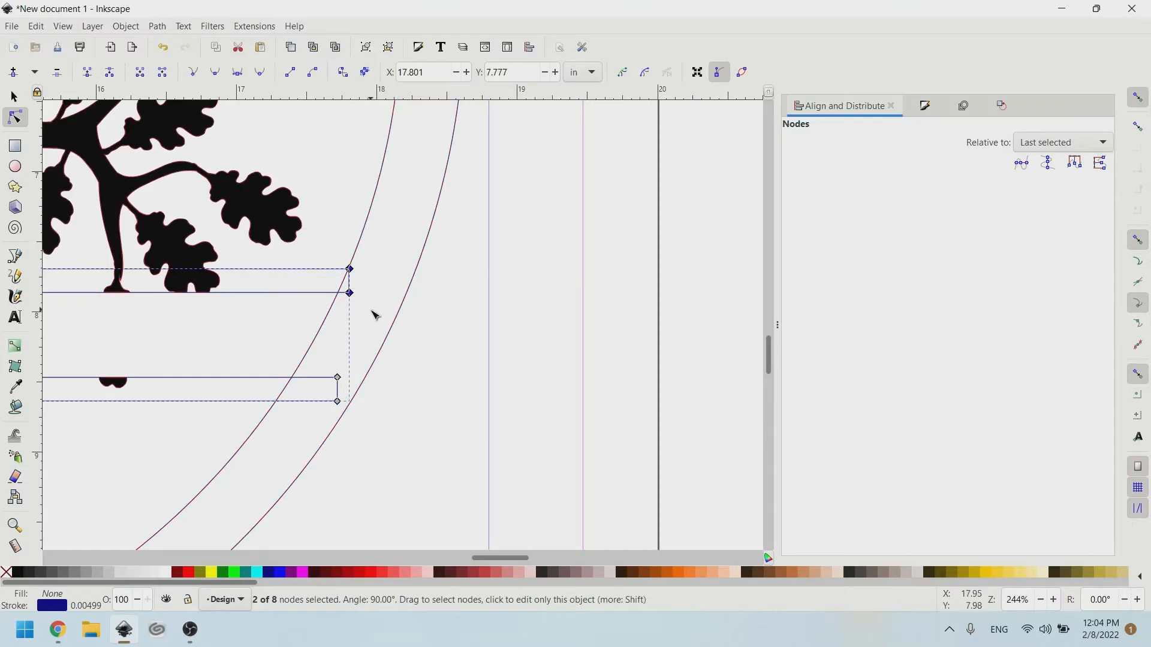
pyautogui.press('Right')
pyautogui.press('Right')
pyautogui.press('Right')
pyautogui.press('Right')
pyautogui.hscroll(-15, 377, 313)
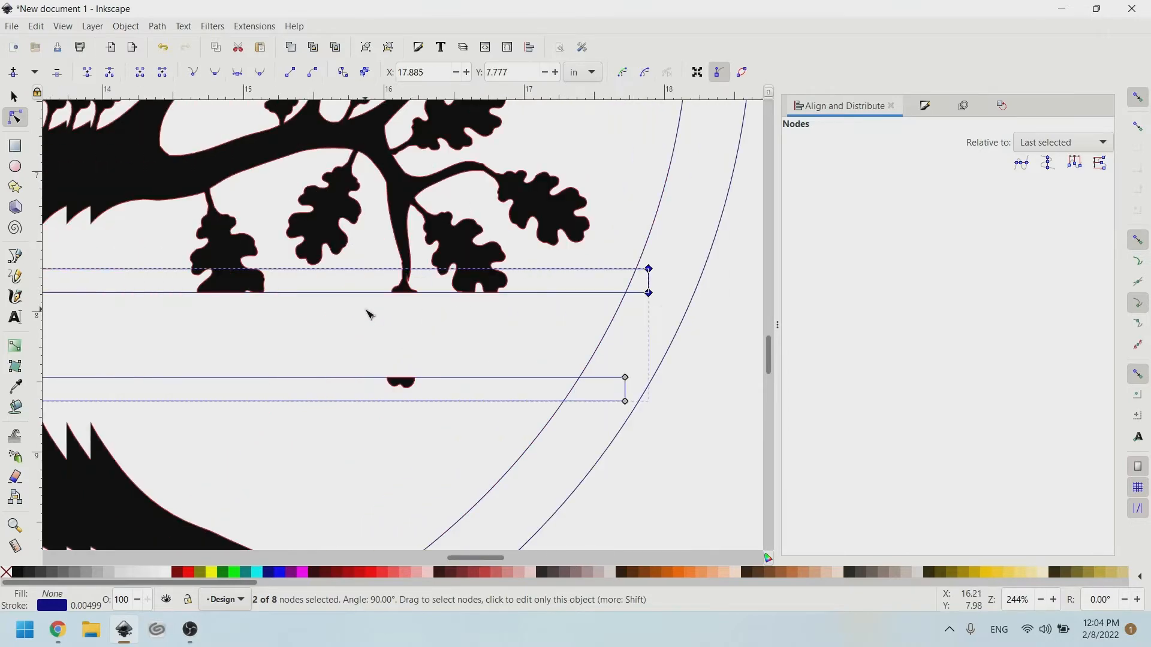
pyautogui.moveTo(190, 228); pyautogui.dragTo(363, 311)
pyautogui.press('Left')
pyautogui.press('Left')
pyautogui.press('Left')
pyautogui.press('Left')
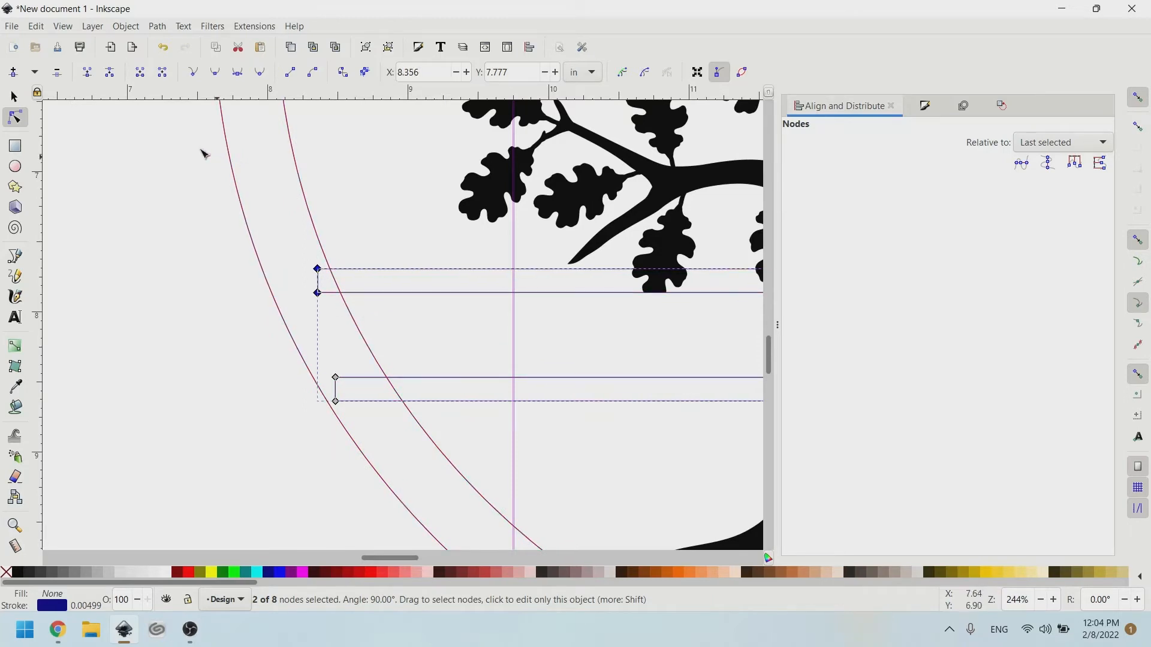
pyautogui.click(20, 94)
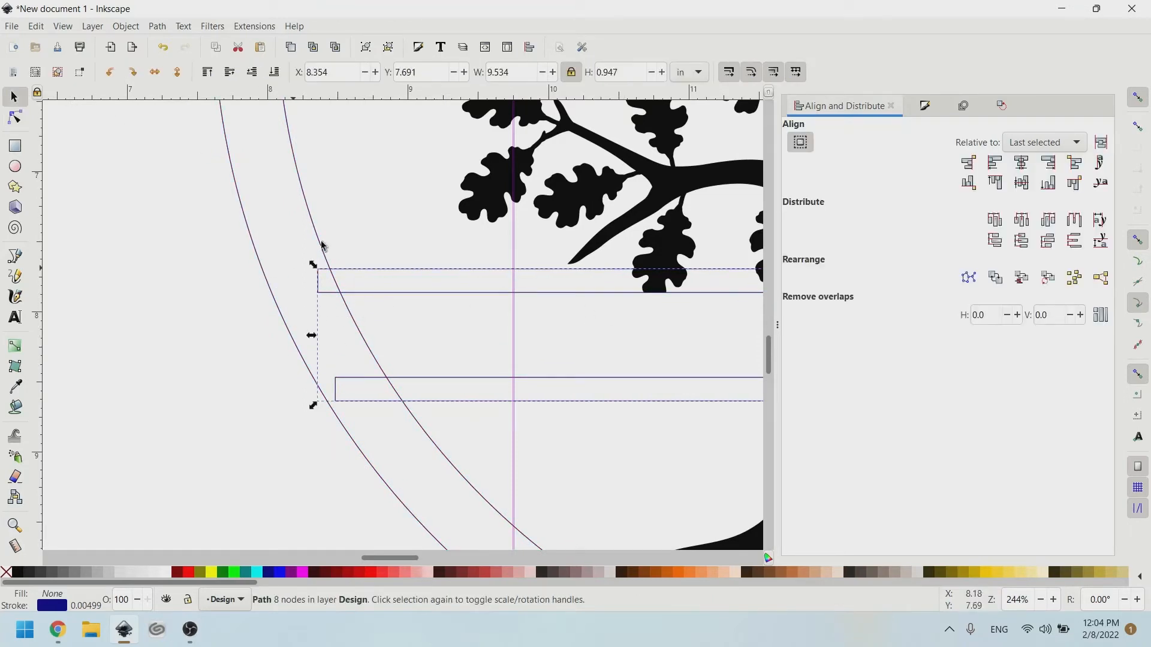
# Union the tree and the two bars into one shape with Ctrl++.
pyautogui.keyDown('ctrl'); pyautogui.scroll(-1, 450, 263); pyautogui.keyUp('ctrl')
pyautogui.hscroll(5, 444, 255)
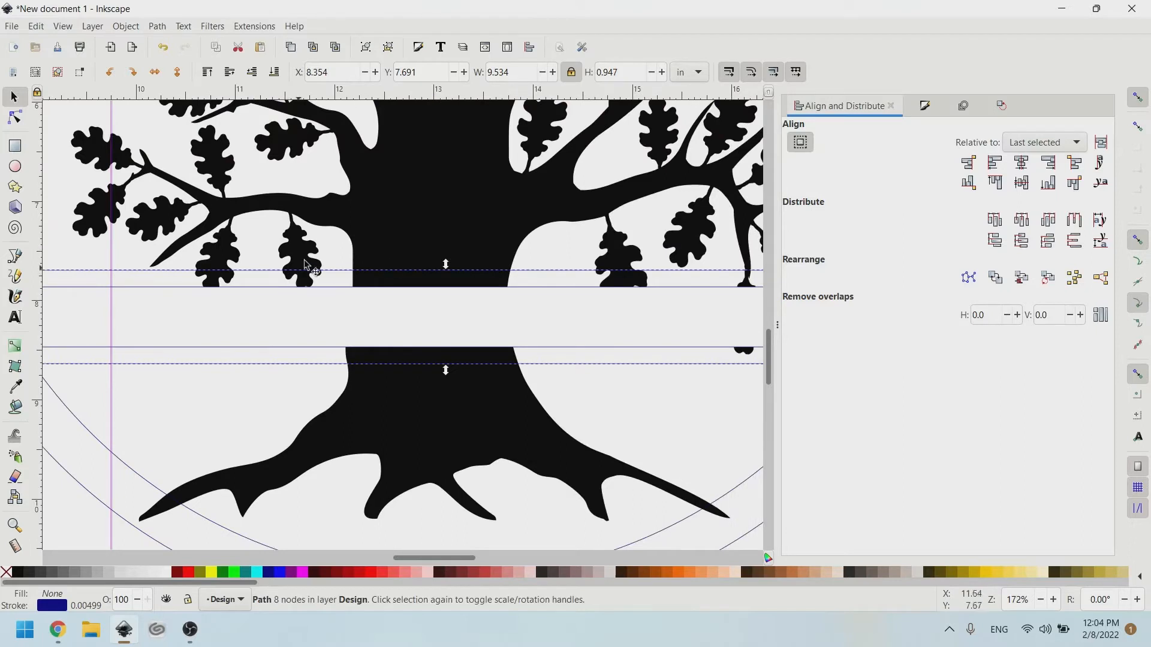
pyautogui.press('shift')
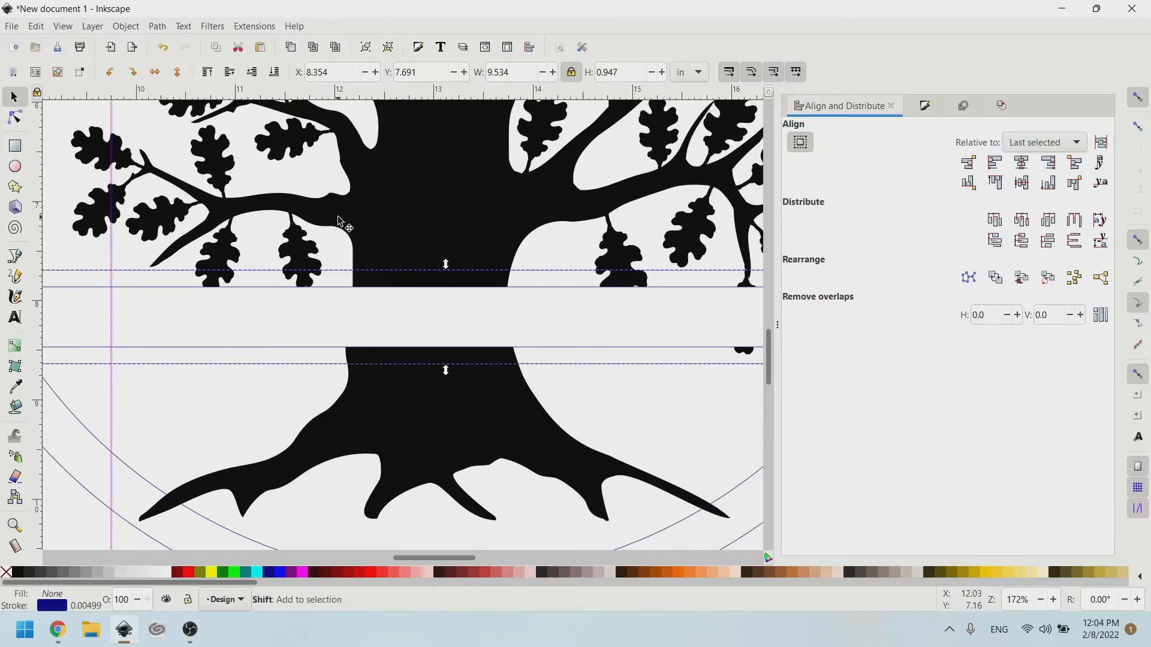
pyautogui.keyDown('shift'); pyautogui.click(338, 222); pyautogui.keyUp('shift')
pyautogui.keyDown('ctrl'); pyautogui.scroll(-2, 338, 222); pyautogui.keyUp('ctrl')
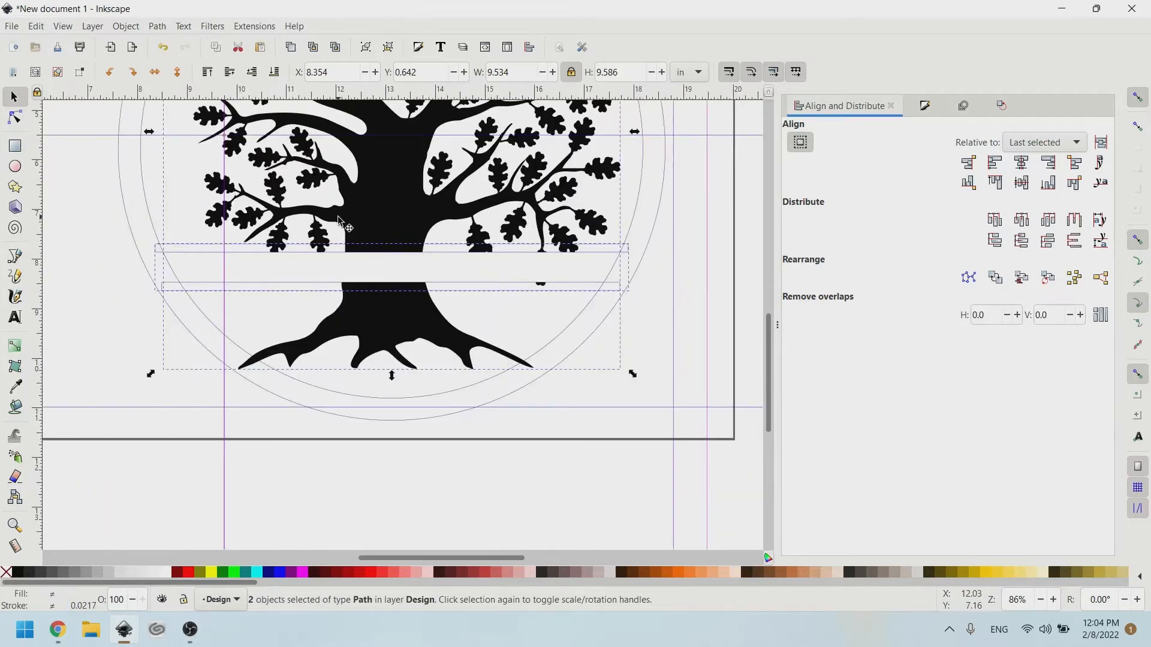
pyautogui.press('ctrl')
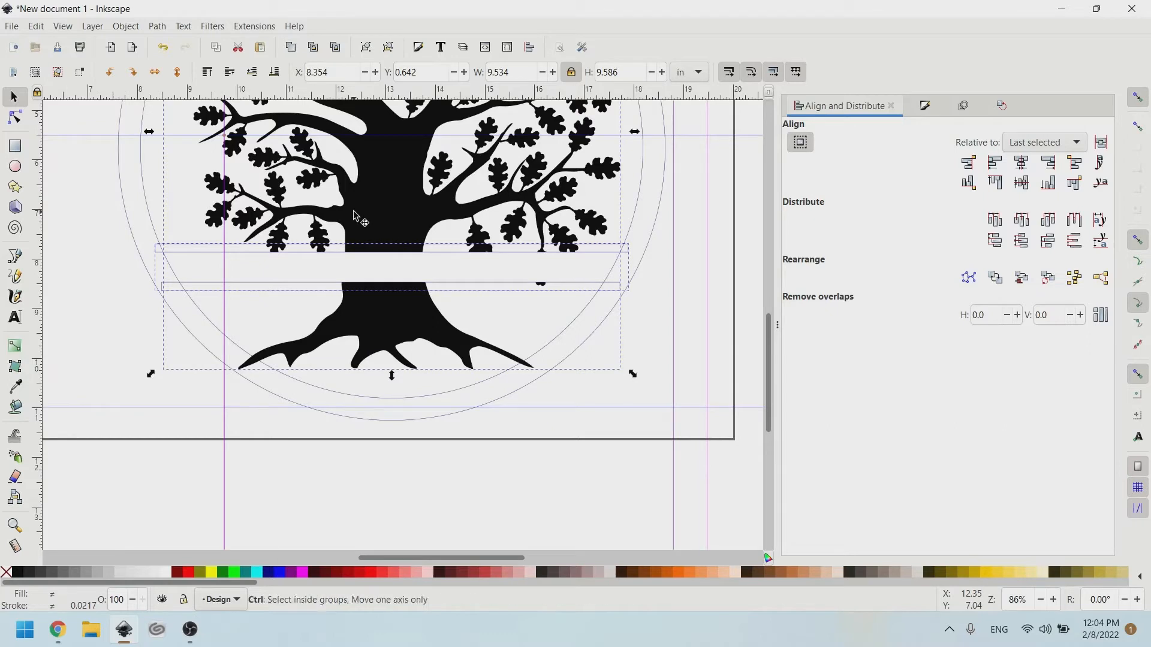
pyautogui.hotkey('ctrl', '+')
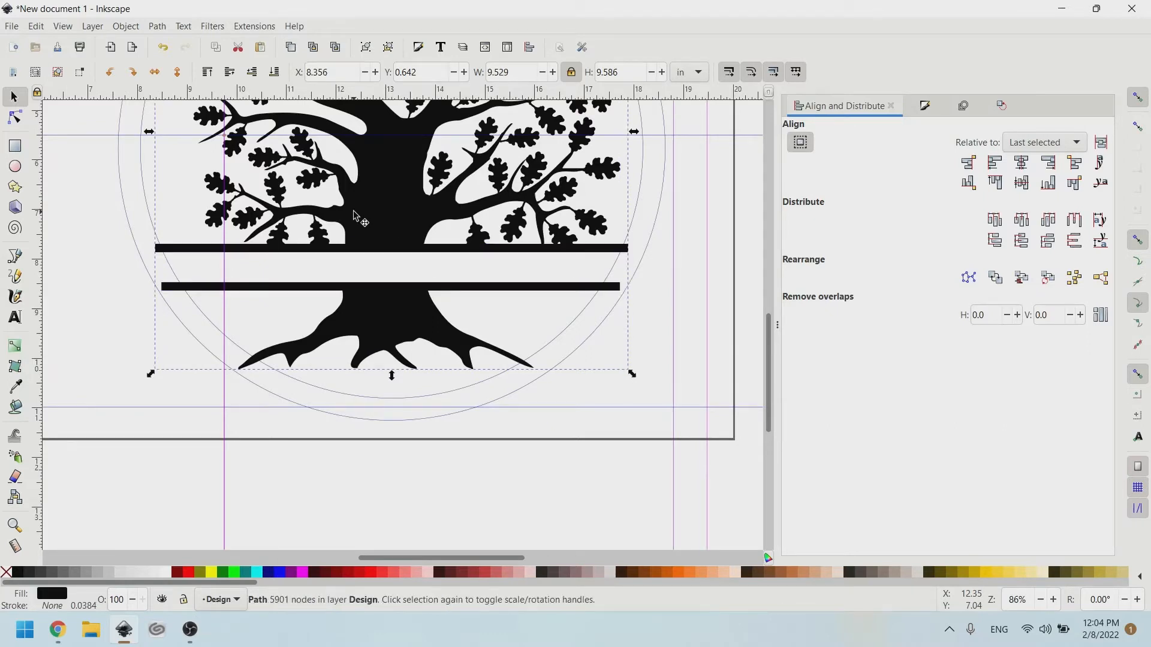
pyautogui.click(156, 26)
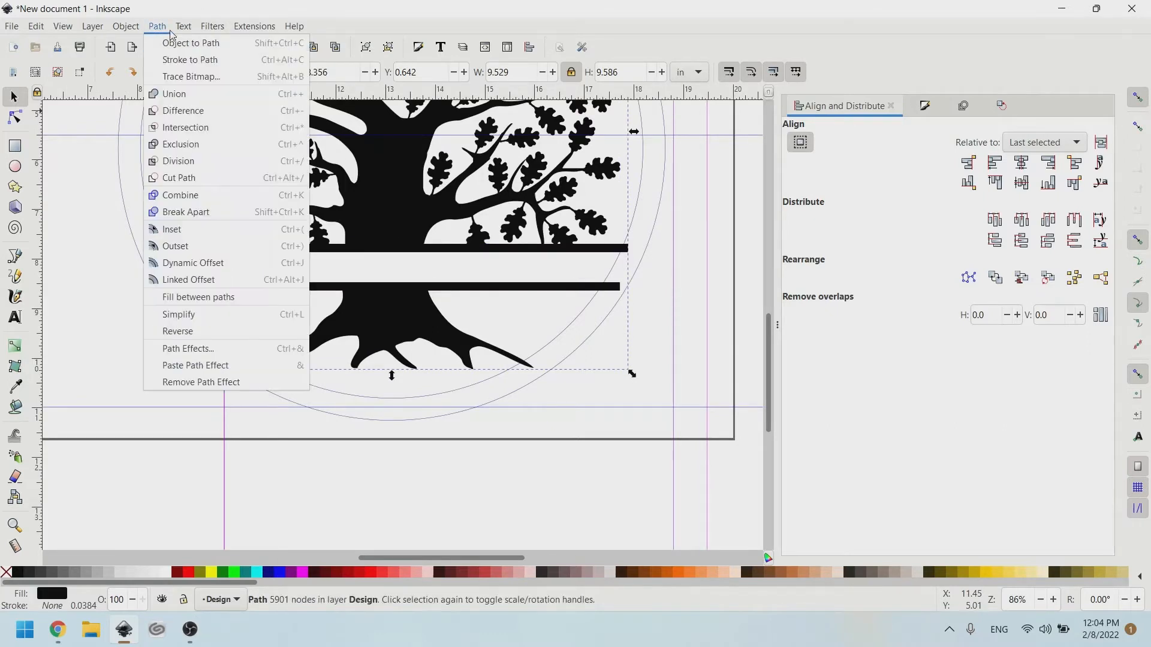
pyautogui.click(90, 254)
# Union the ring outline with the tree into one black-filled path.
pyautogui.click(149, 189)
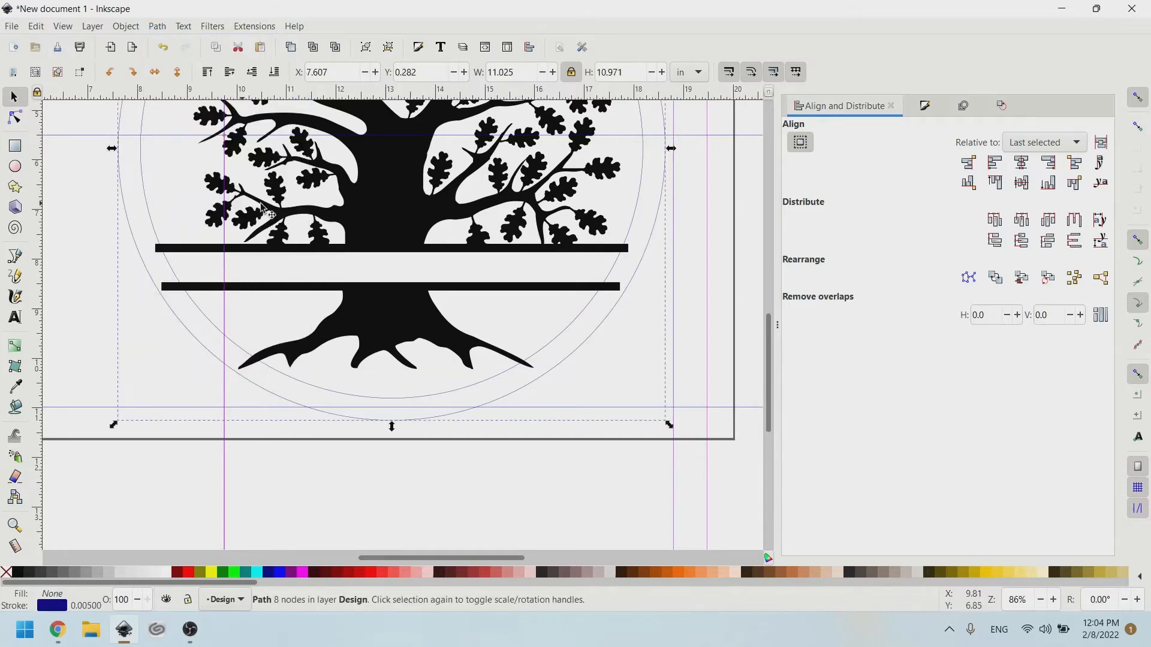
pyautogui.press('shift')
pyautogui.scroll(4, 263, 217)
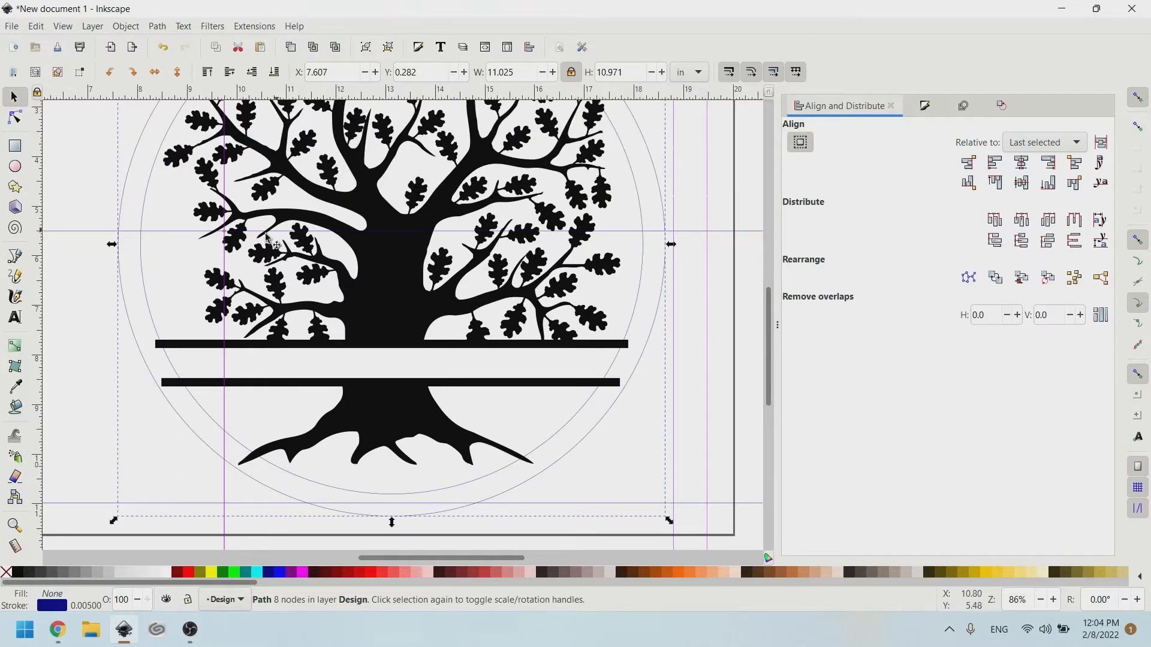
pyautogui.keyDown('shift'); pyautogui.click(270, 217); pyautogui.keyUp('shift')
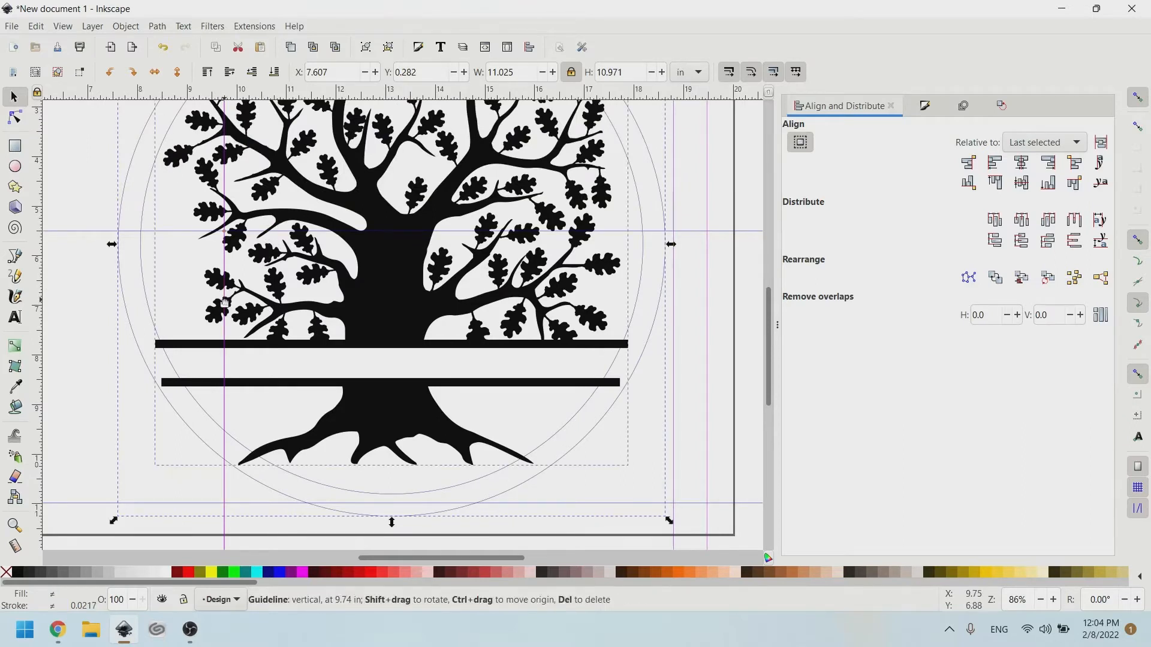
pyautogui.press('ctrl')
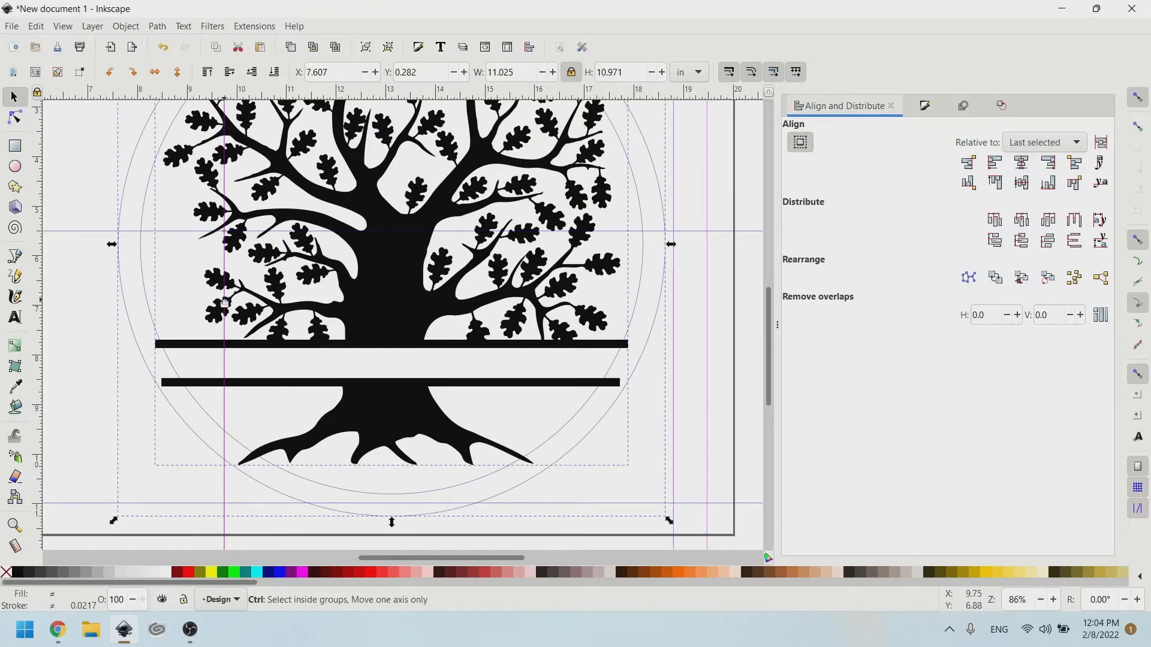
pyautogui.keyDown('ctrl'); pyautogui.click(225, 302); pyautogui.keyUp('ctrl')
pyautogui.scroll(4, 290, 333)
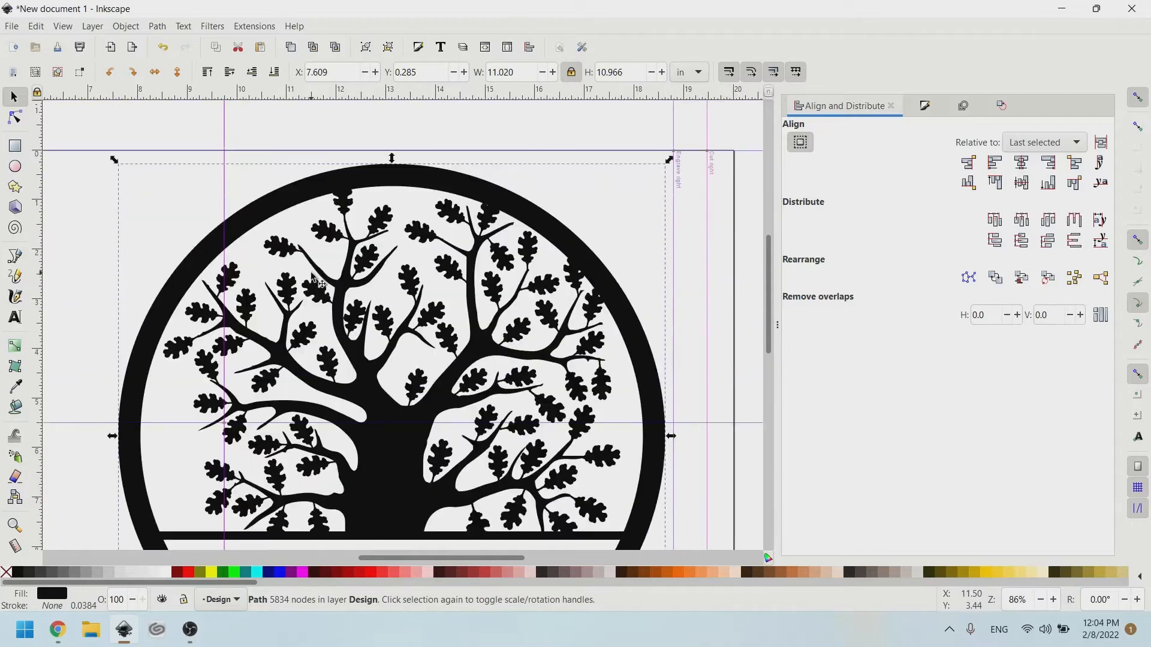
# Drag the merged tree-and-ring design slightly to reposition it on the page.
pyautogui.scroll(-2, 312, 277)
pyautogui.moveTo(423, 315); pyautogui.dragTo(456, 317)
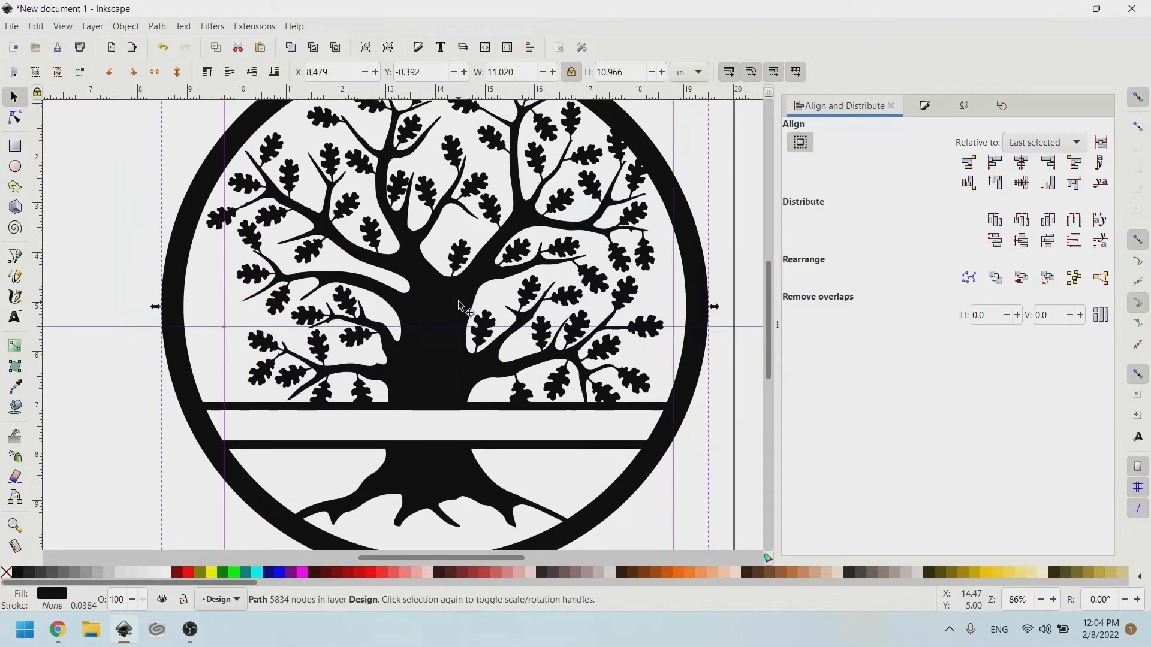
pyautogui.scroll(-3, 480, 336)
pyautogui.moveTo(474, 430); pyautogui.dragTo(469, 457)
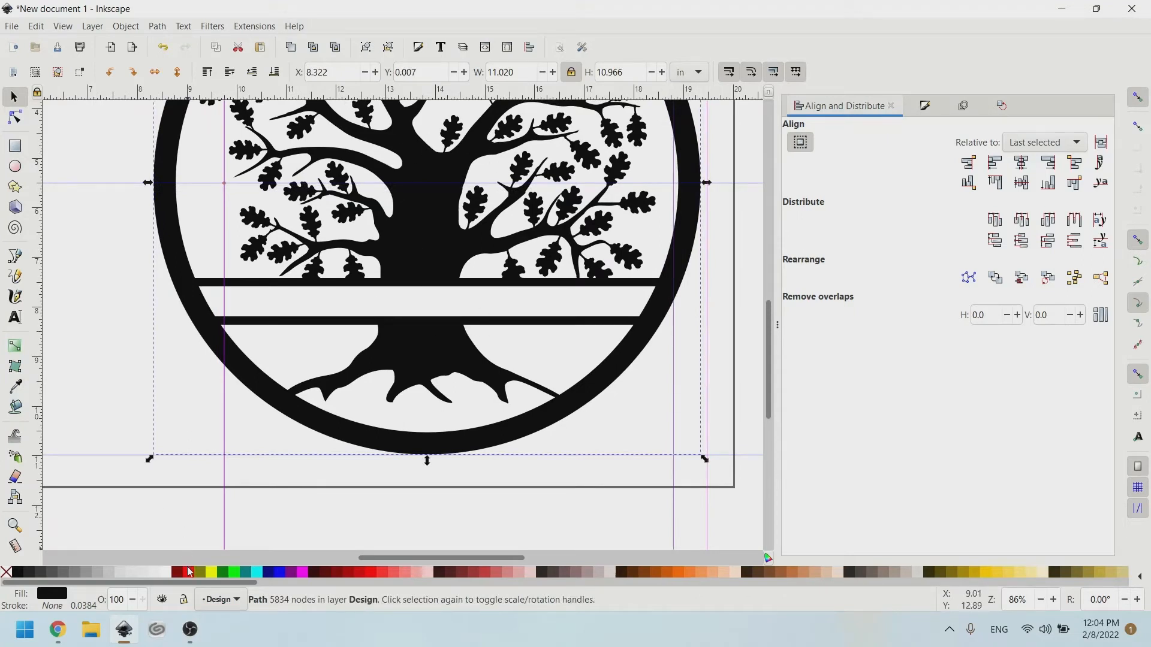
# Give the design a red stroke and remove its black fill.
pyautogui.press('shift')
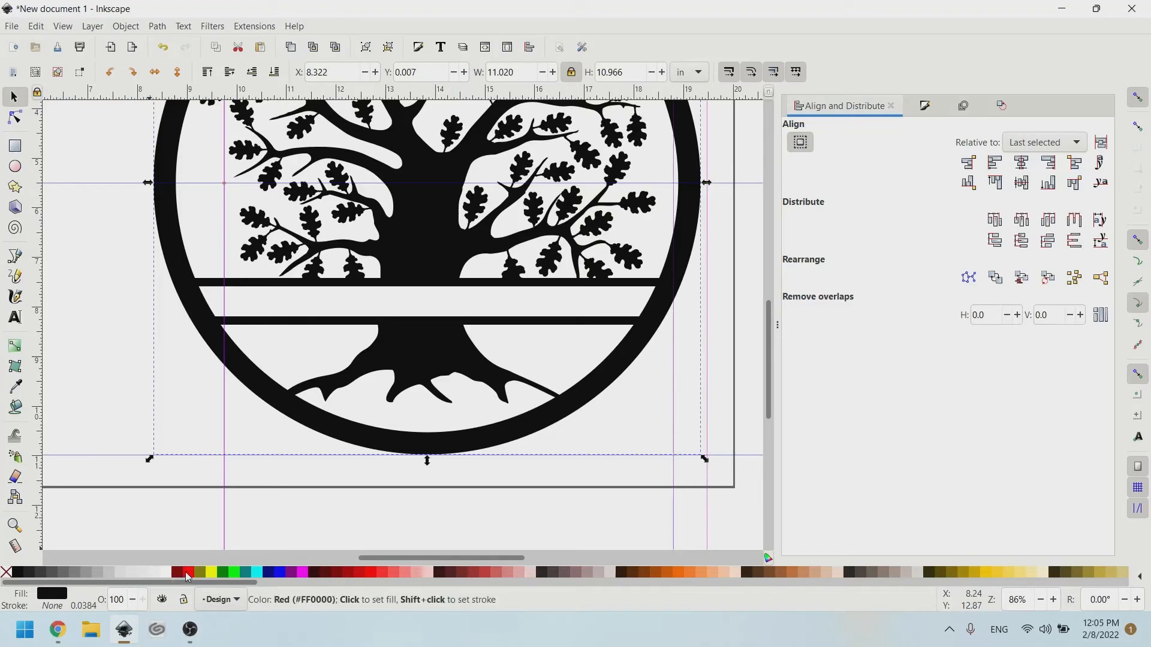
pyautogui.keyDown('shift'); pyautogui.click(187, 576); pyautogui.keyUp('shift')
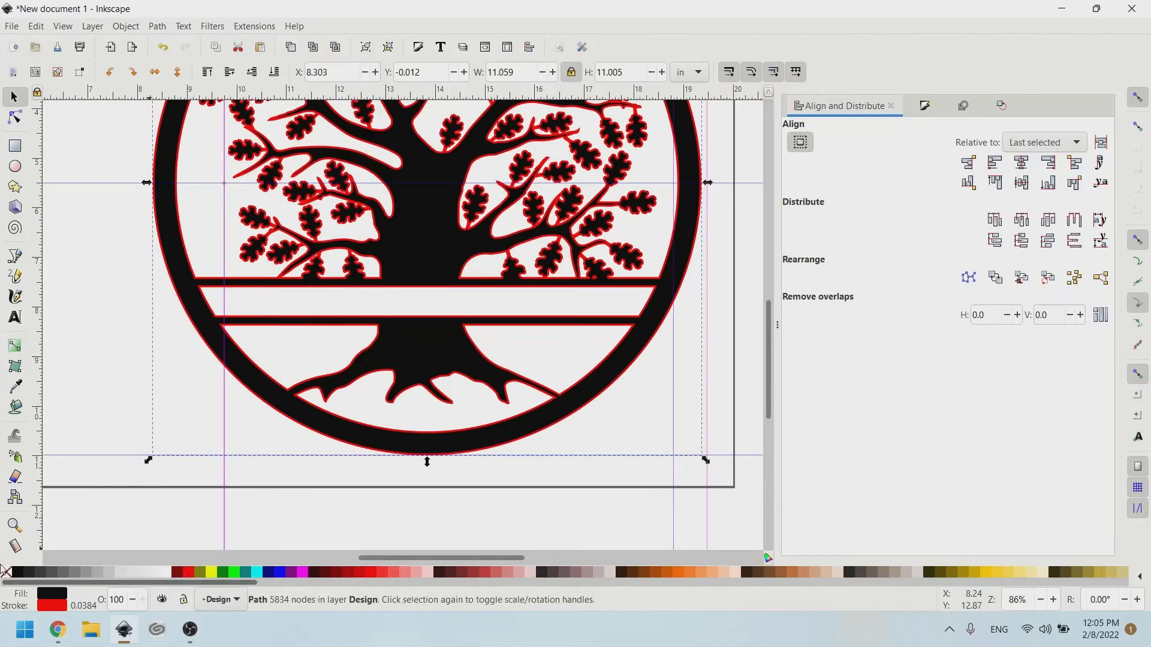
pyautogui.click(6, 571)
# Set the stroke width to 0.005 in.
pyautogui.scroll(2, 399, 152)
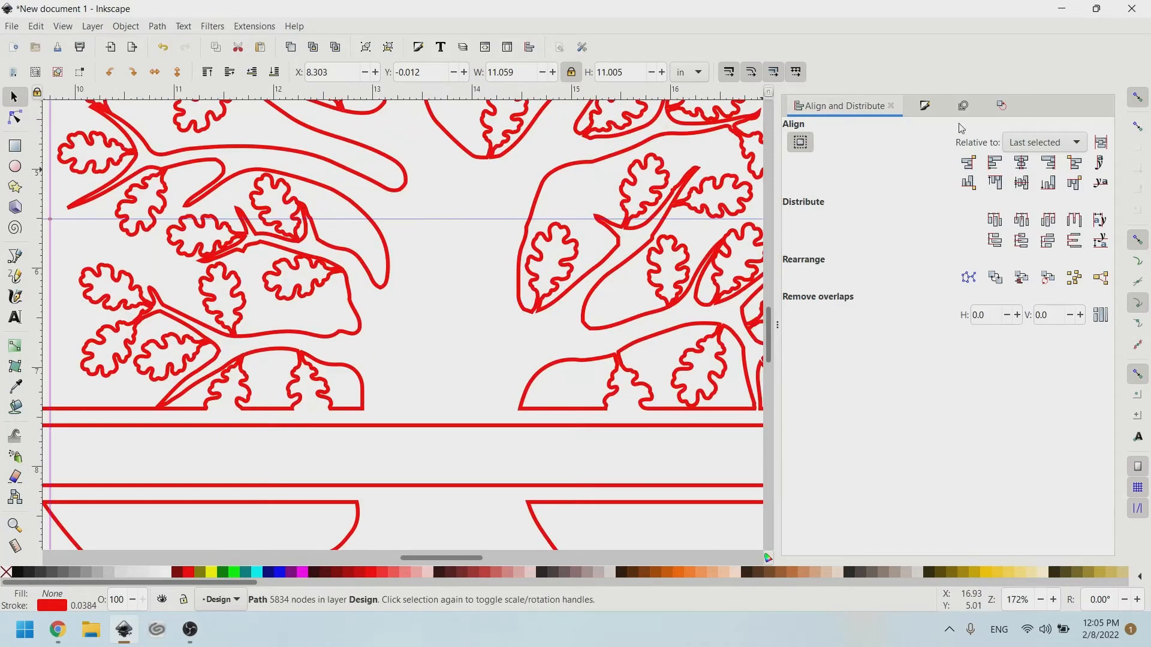
pyautogui.click(924, 104)
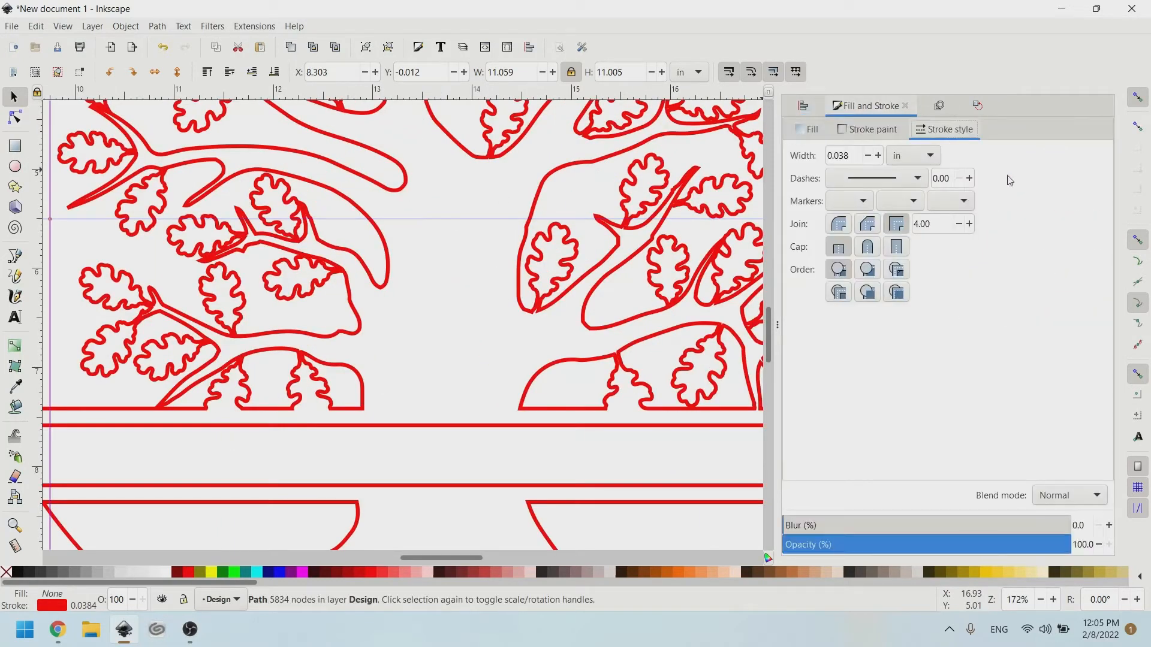
pyautogui.click(852, 153)
pyautogui.press('BackSpace')
pyautogui.press('BackSpace')
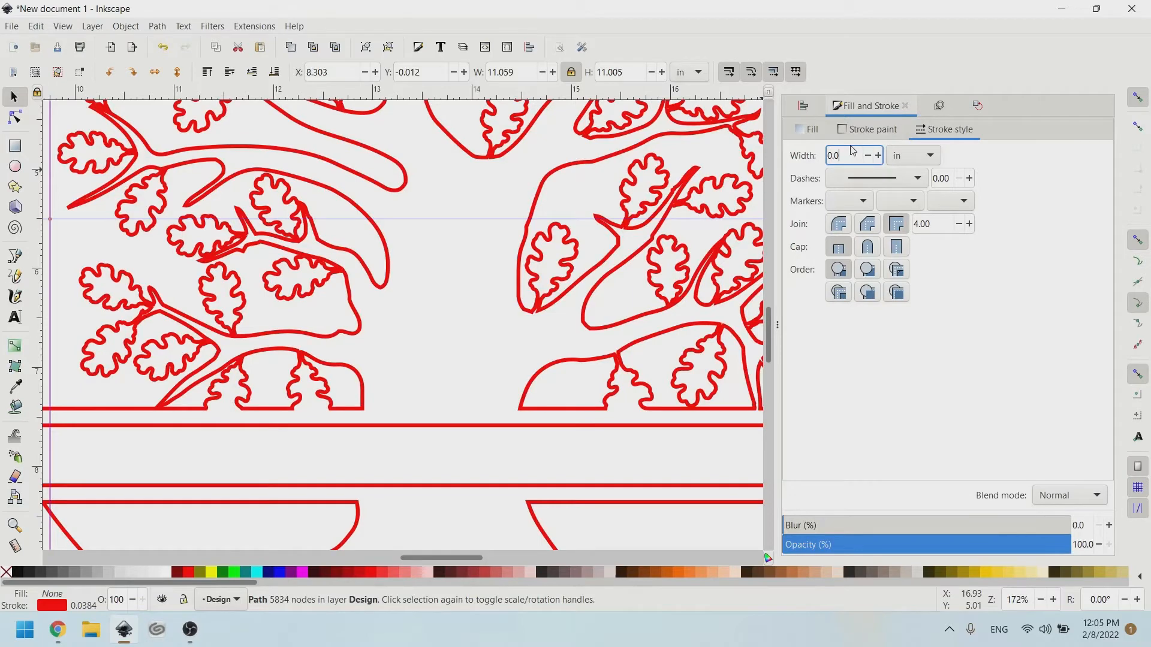
pyautogui.write('05')
pyautogui.press('Return')
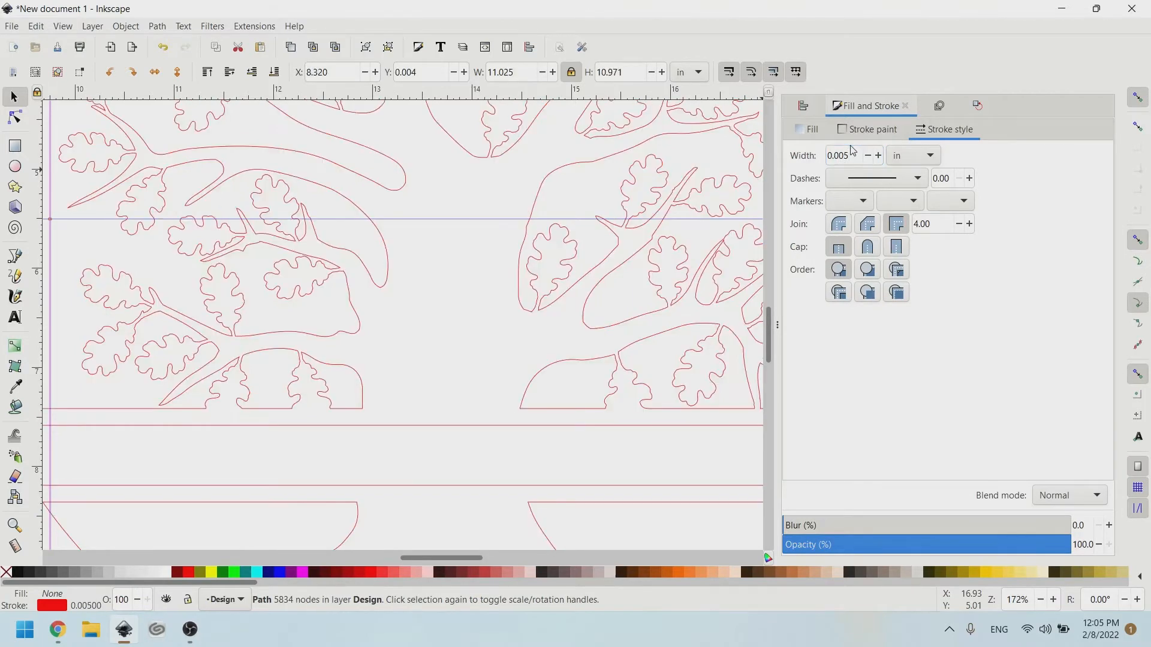
# Fill the tree design solid black, remove its red stroke, and pick the Text tool.
pyautogui.hscroll(-6, 282, 360)
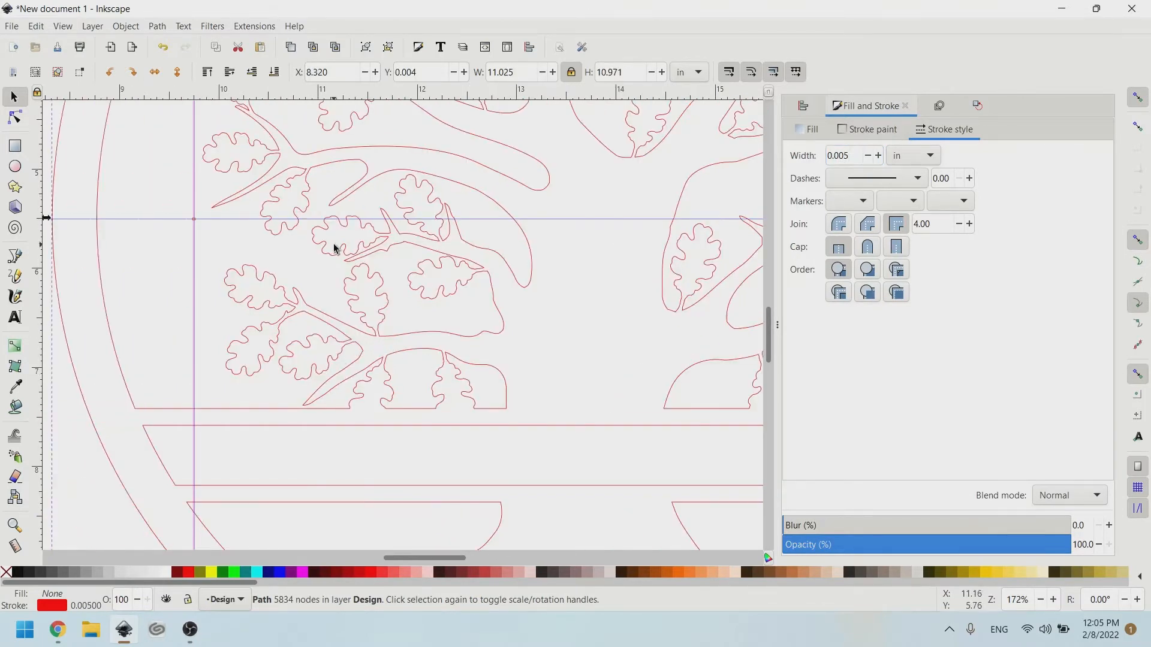
pyautogui.scroll(8, 333, 246)
pyautogui.scroll(8, 391, 282)
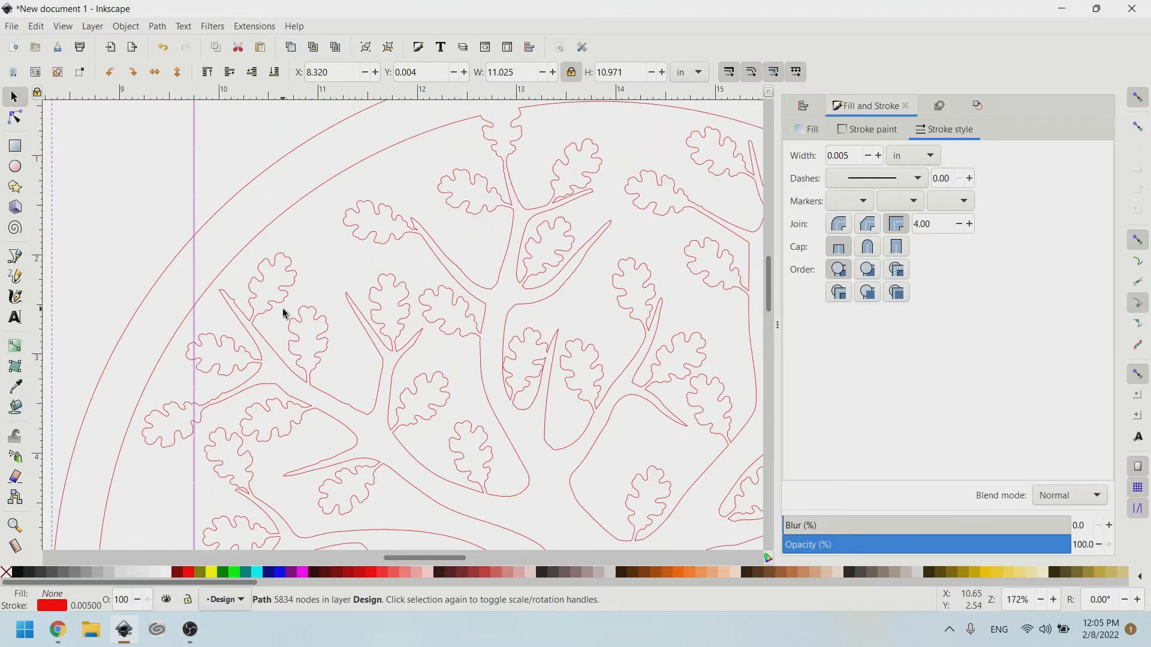
pyautogui.hscroll(6, 365, 229)
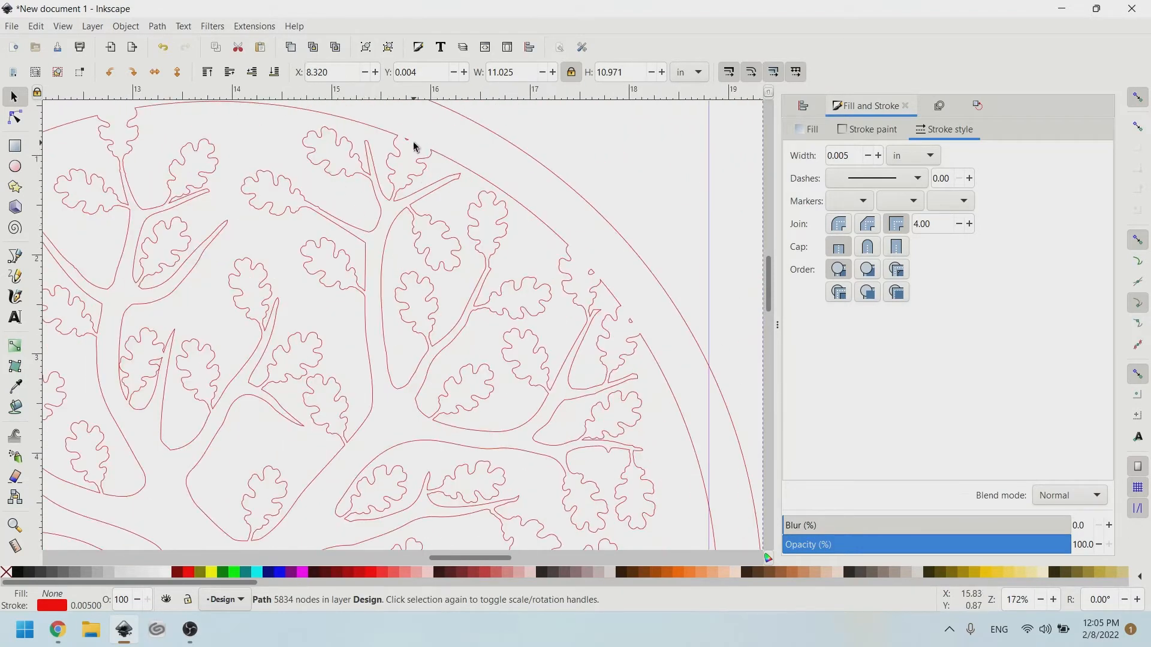
pyautogui.scroll(6, 413, 142)
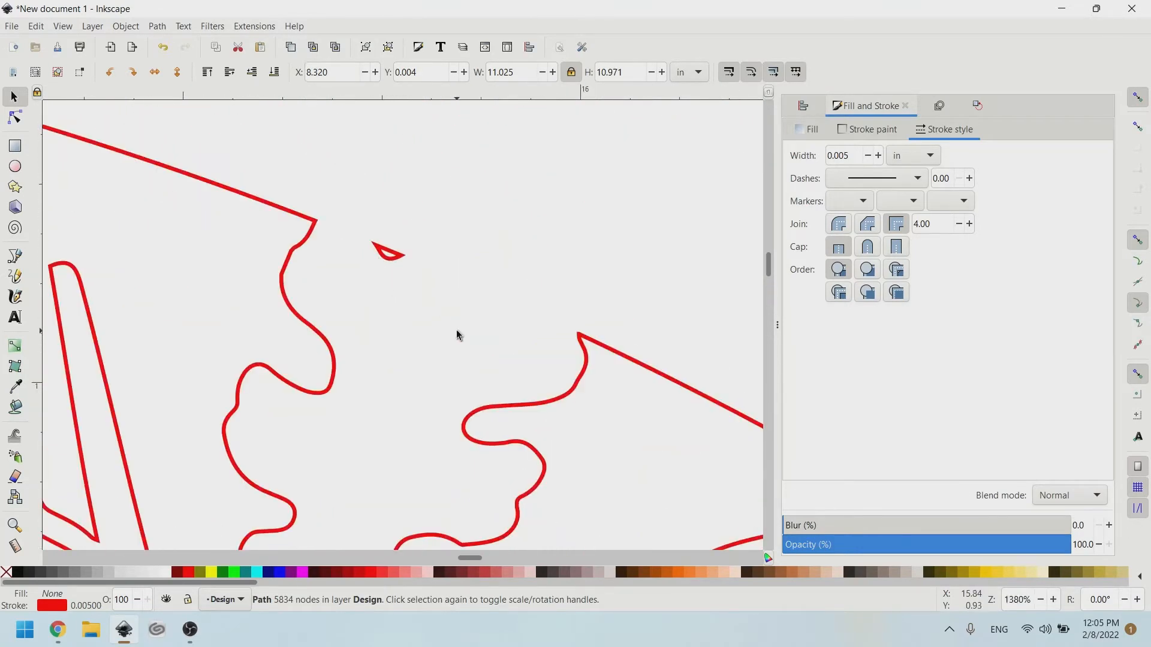
pyautogui.scroll(-6, 457, 335)
pyautogui.scroll(-8, 457, 334)
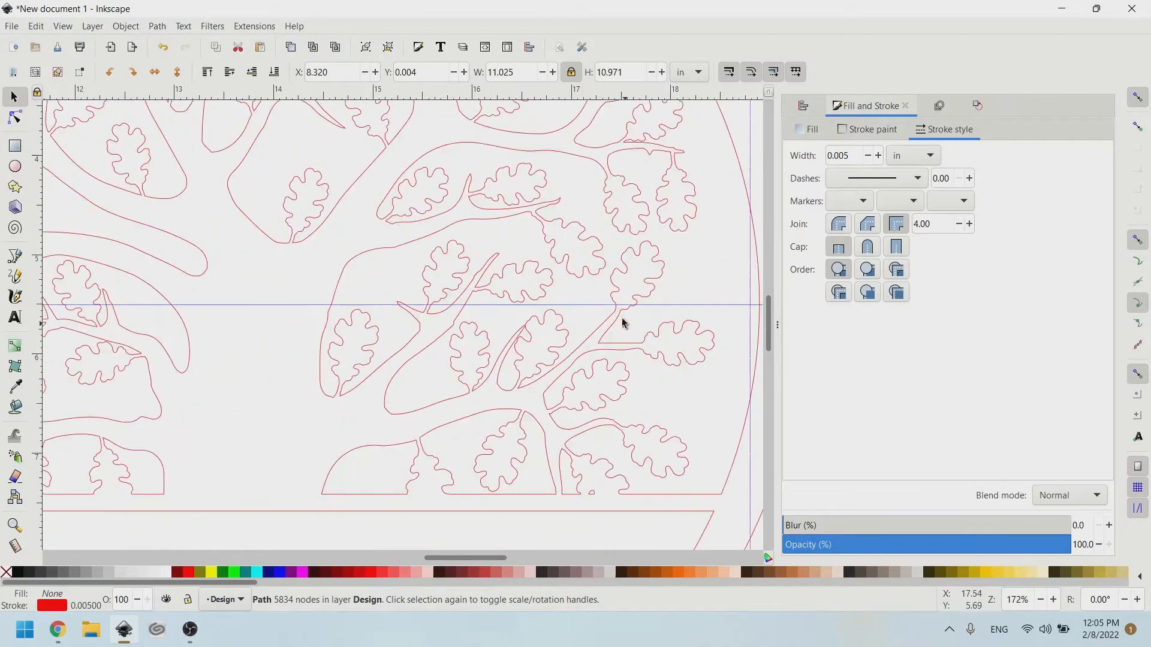
pyautogui.hscroll(-10, 528, 307)
pyautogui.scroll(-4, 555, 352)
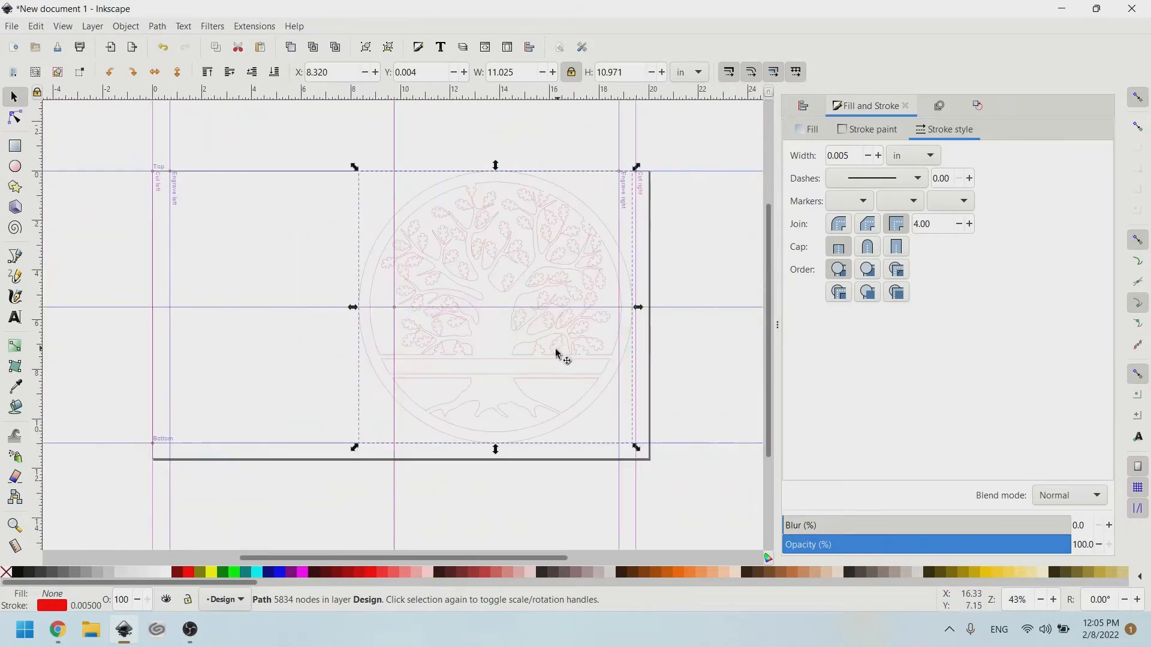
pyautogui.scroll(2, 556, 354)
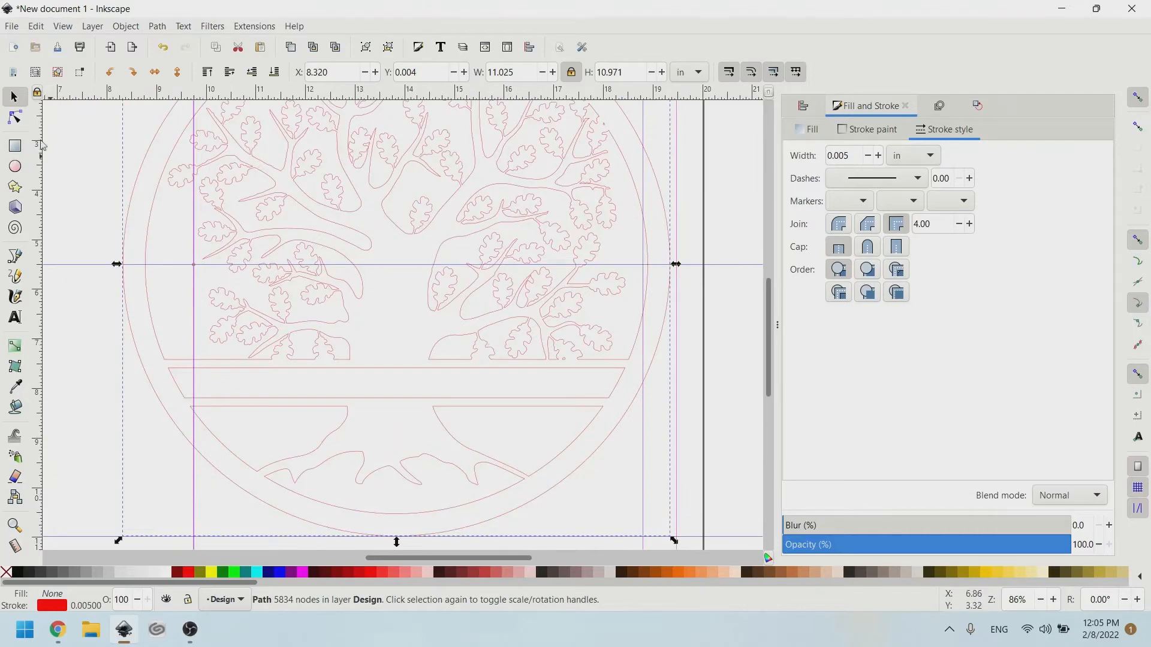
pyautogui.click(18, 573)
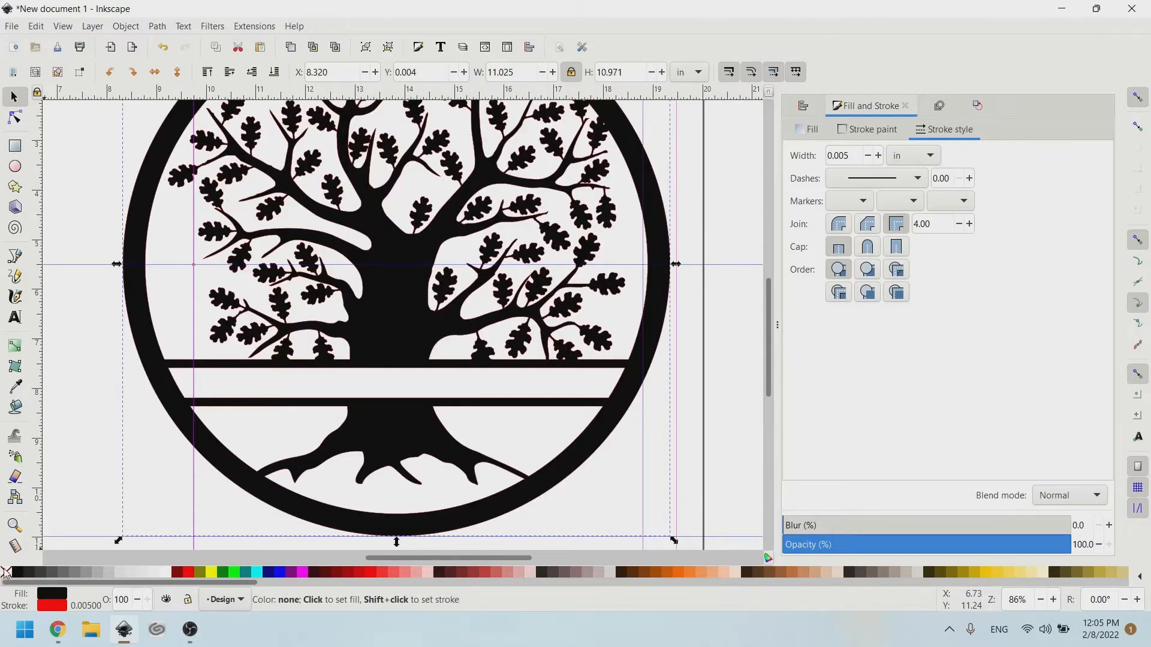
pyautogui.keyDown('shift'); pyautogui.click(5, 574); pyautogui.keyUp('shift')
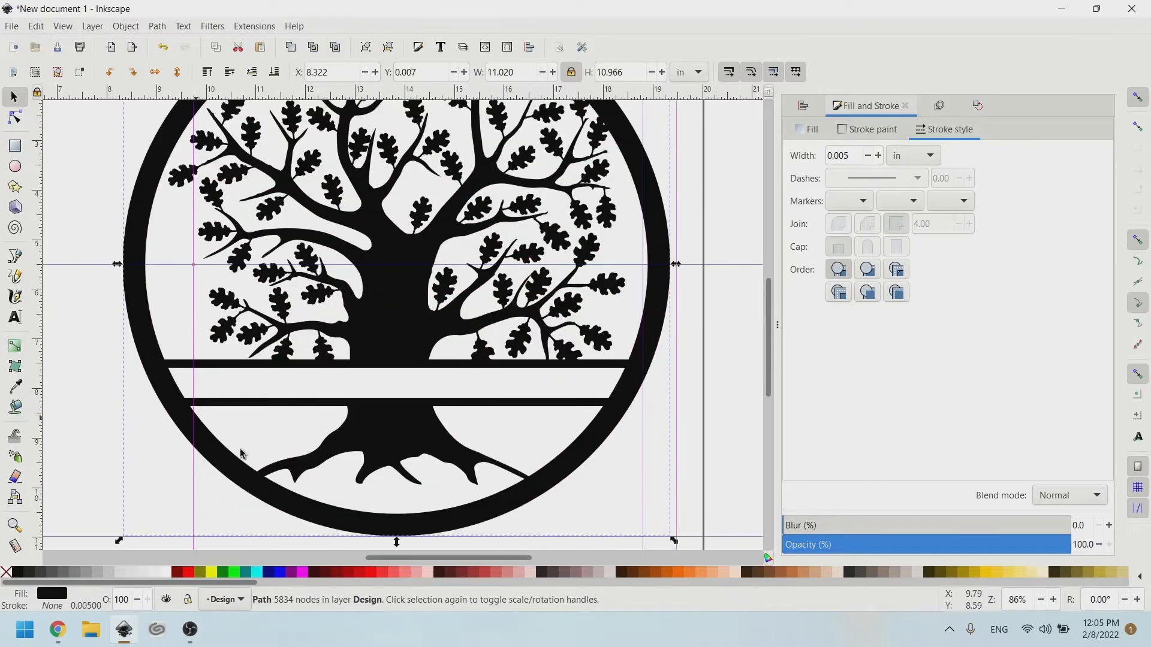
pyautogui.click(15, 319)
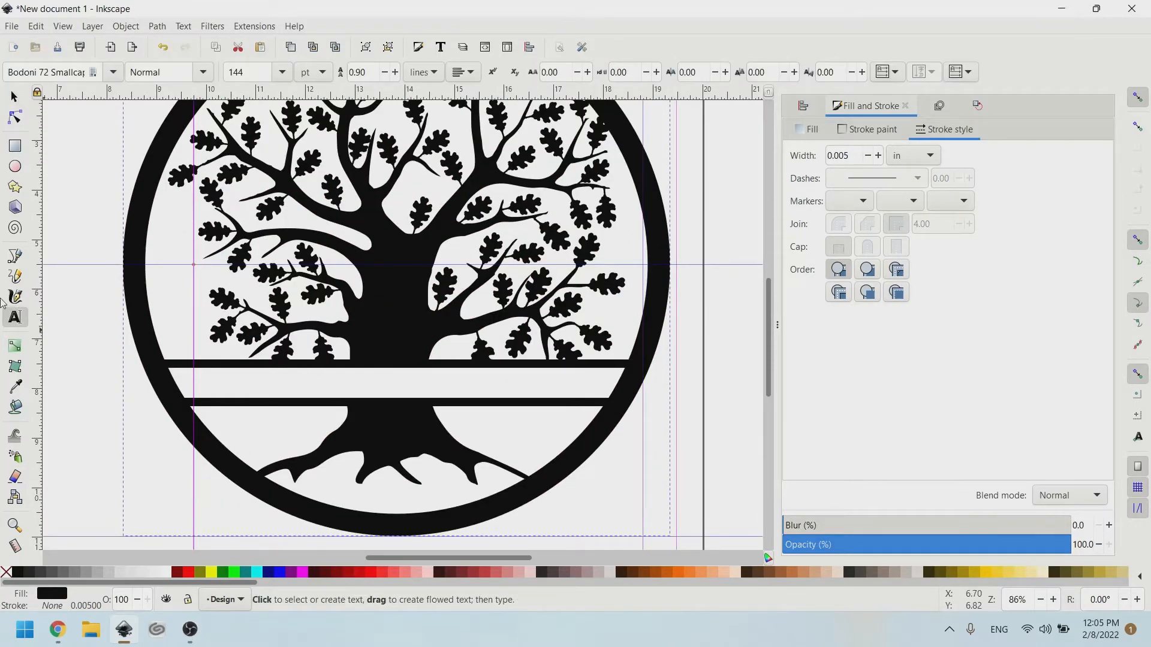
# Type the name in Bodoni 72 Smallcaps 144 pt, then move it left of the tree circle.
pyautogui.click(258, 387)
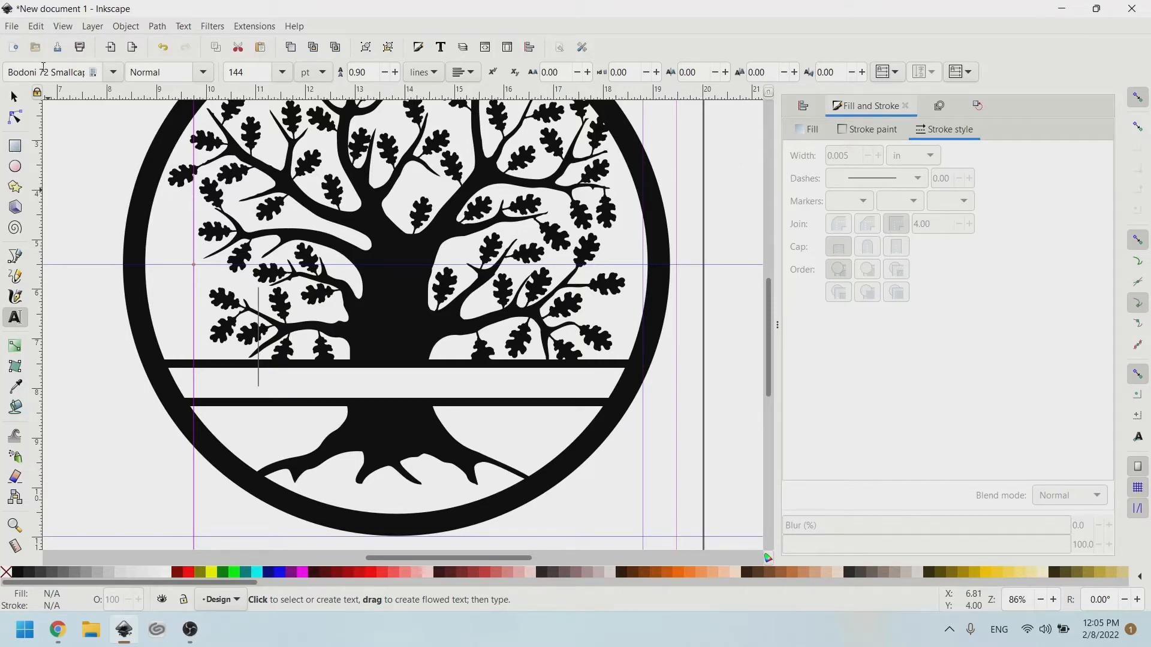
pyautogui.click(303, 366)
pyautogui.write('O')
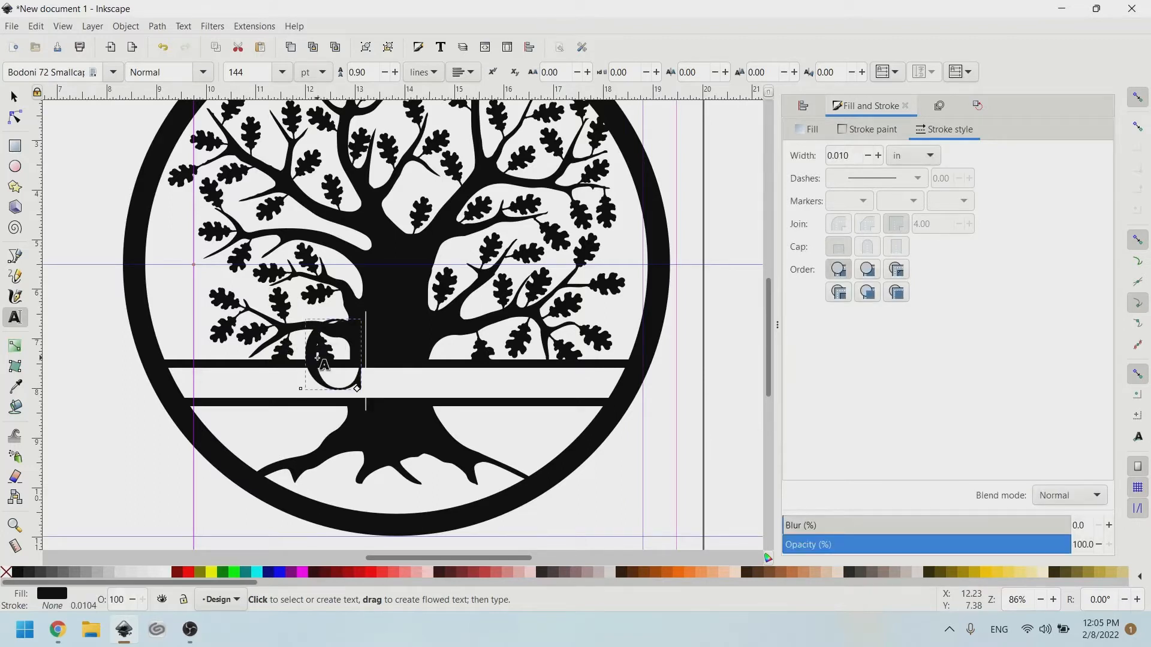
pyautogui.write('hristy')
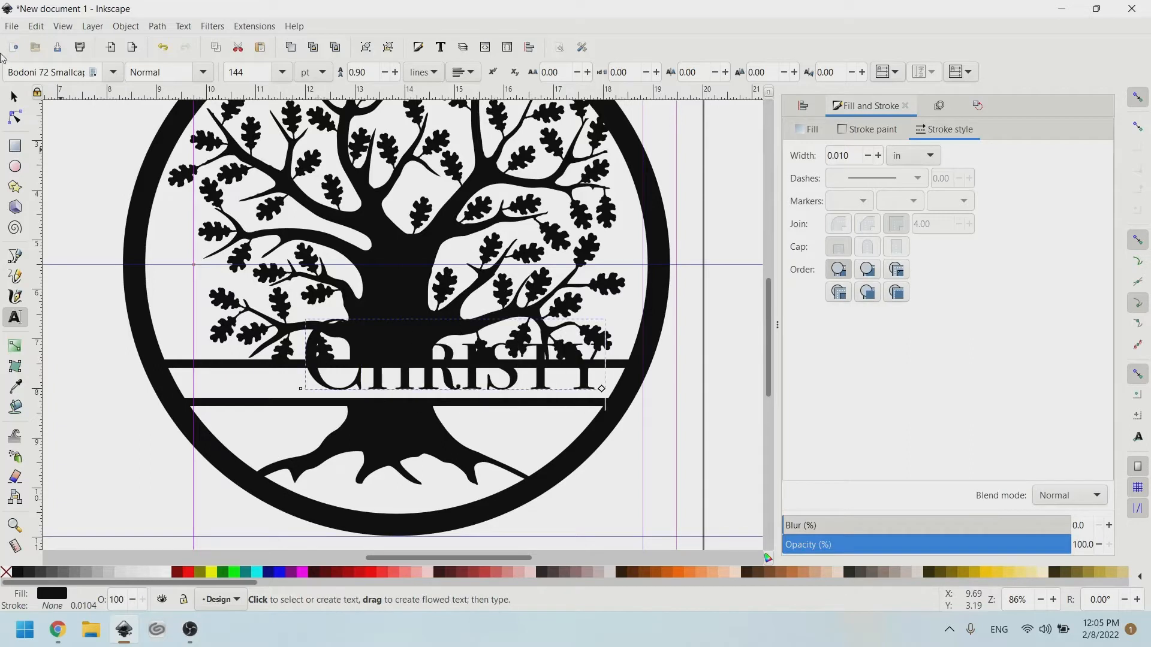
pyautogui.click(16, 94)
pyautogui.moveTo(327, 384); pyautogui.dragTo(100, 395)
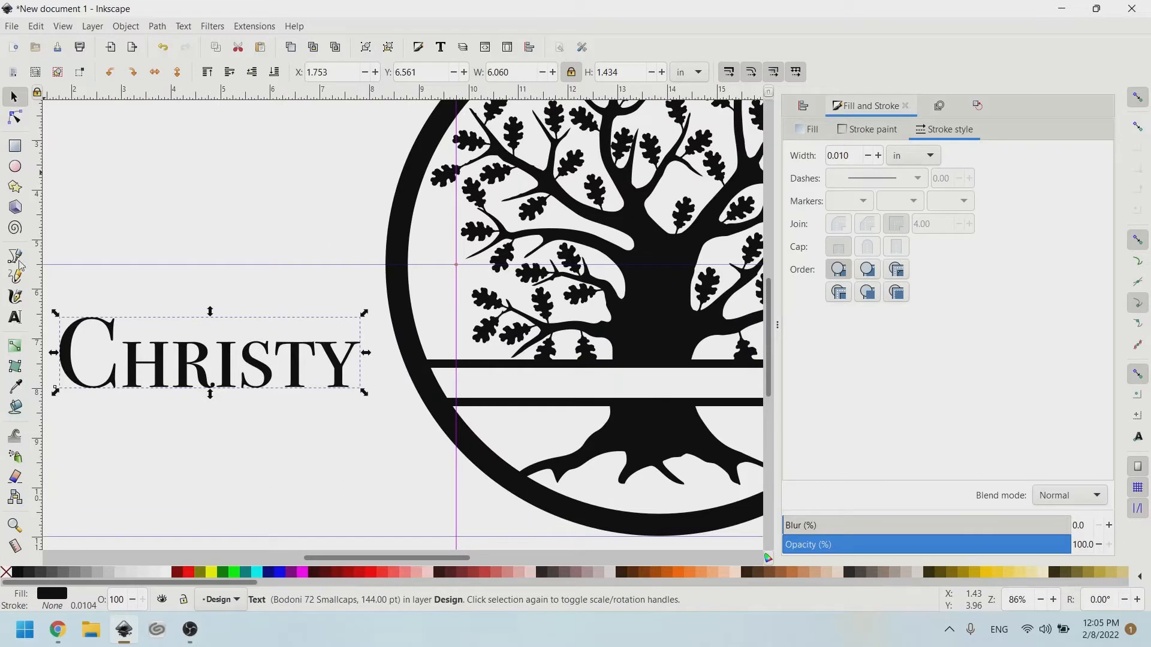
# Replace the name's oversized first capital with a lowercase c for even small caps.
pyautogui.click(15, 318)
pyautogui.click(116, 370)
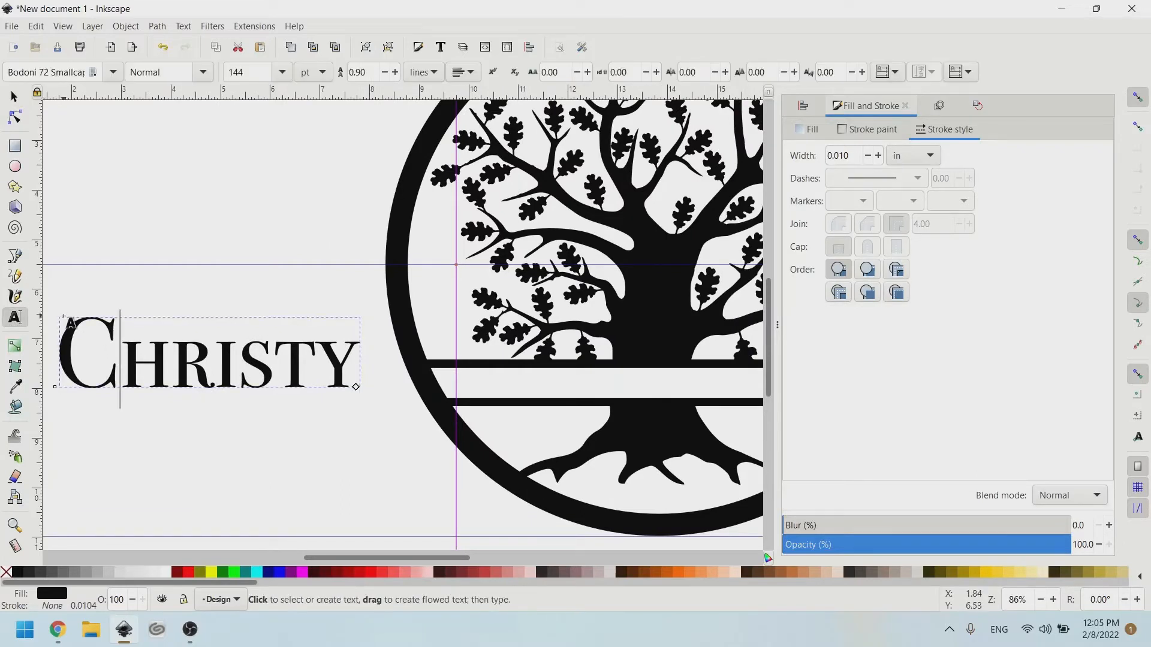
pyautogui.press('BackSpace')
pyautogui.write('c')
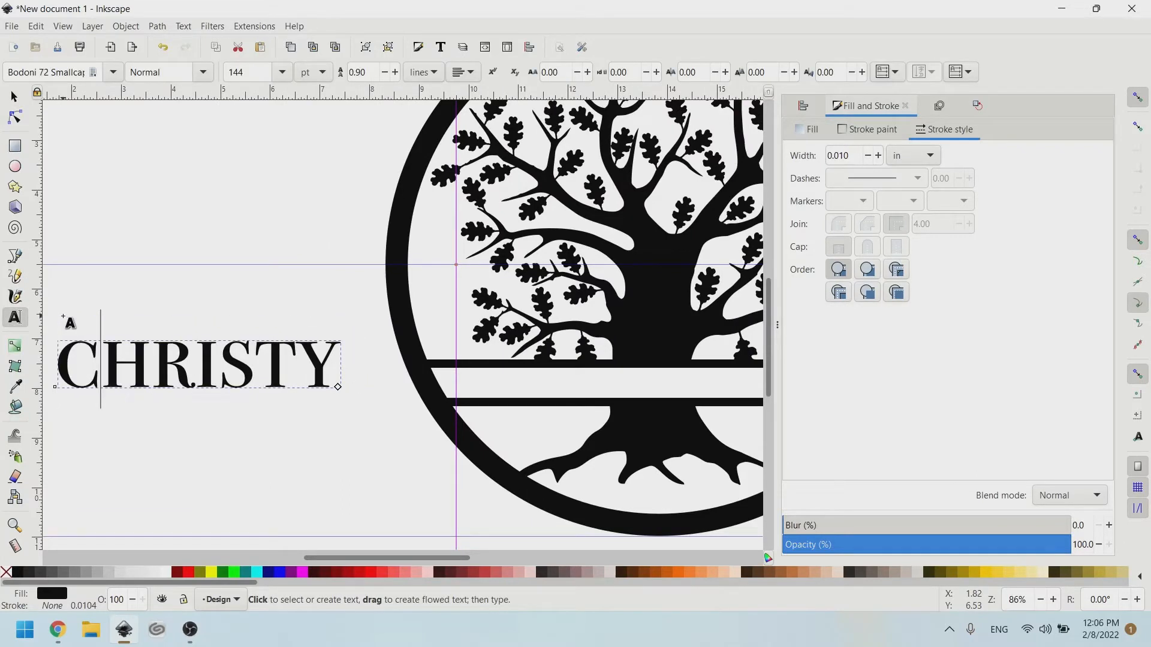
# Move the name into the band across the tree and select it together with the tree.
pyautogui.click(13, 97)
pyautogui.moveTo(195, 374); pyautogui.dragTo(661, 384)
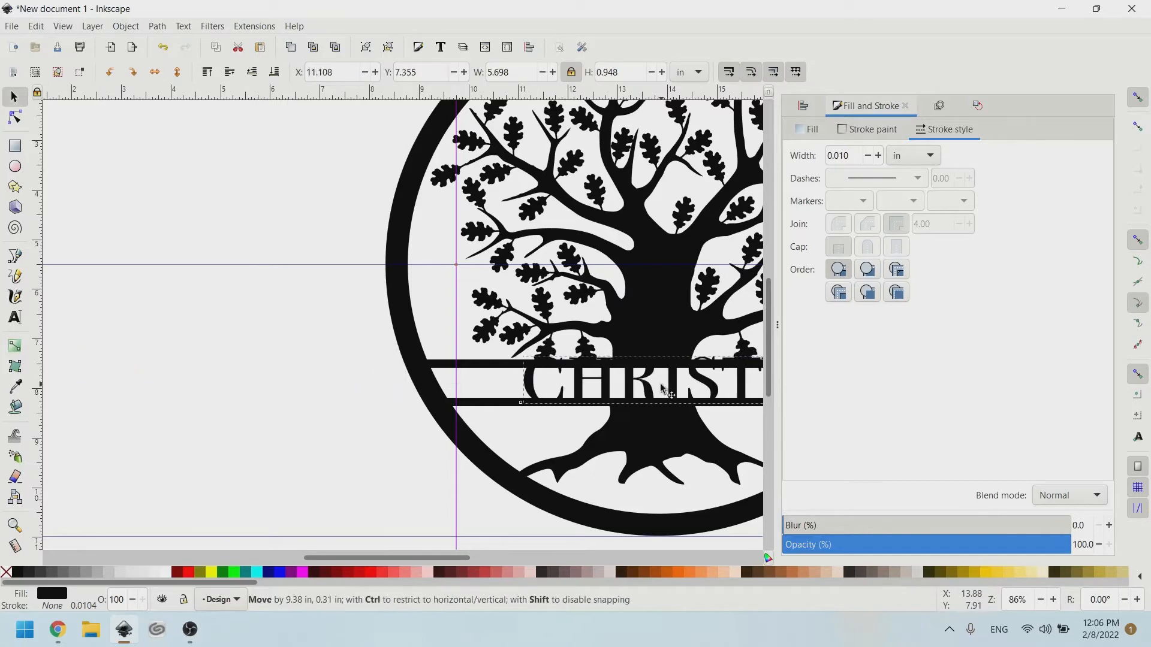
pyautogui.hscroll(8, 661, 384)
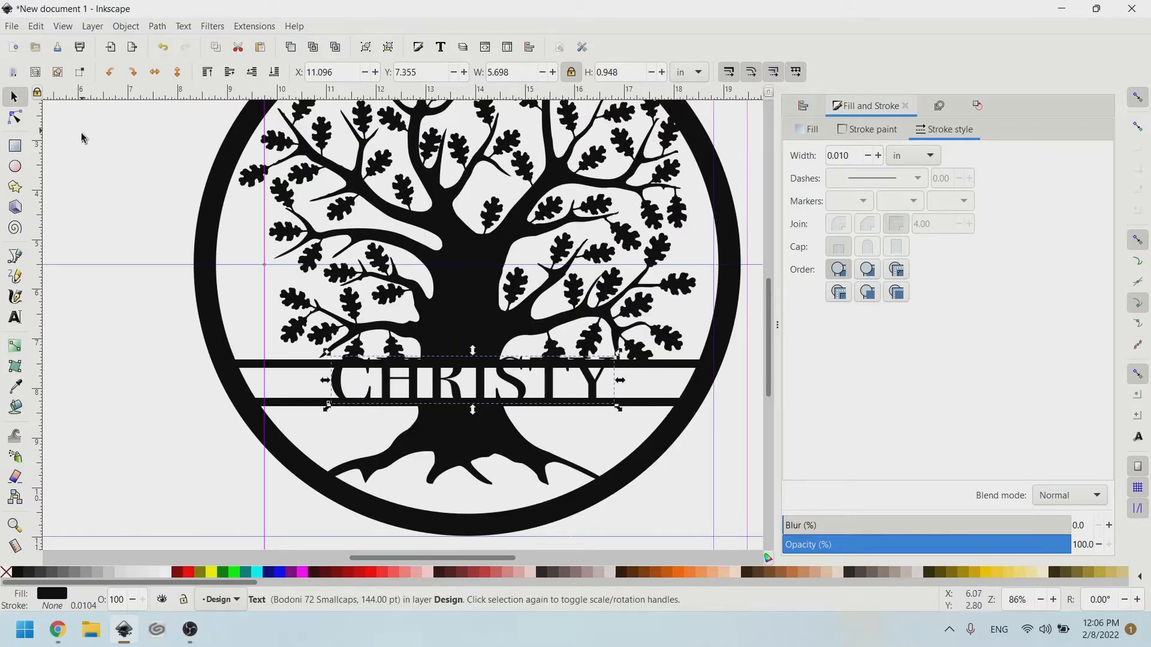
pyautogui.keyDown('shift'); pyautogui.click(646, 403); pyautogui.keyUp('shift')
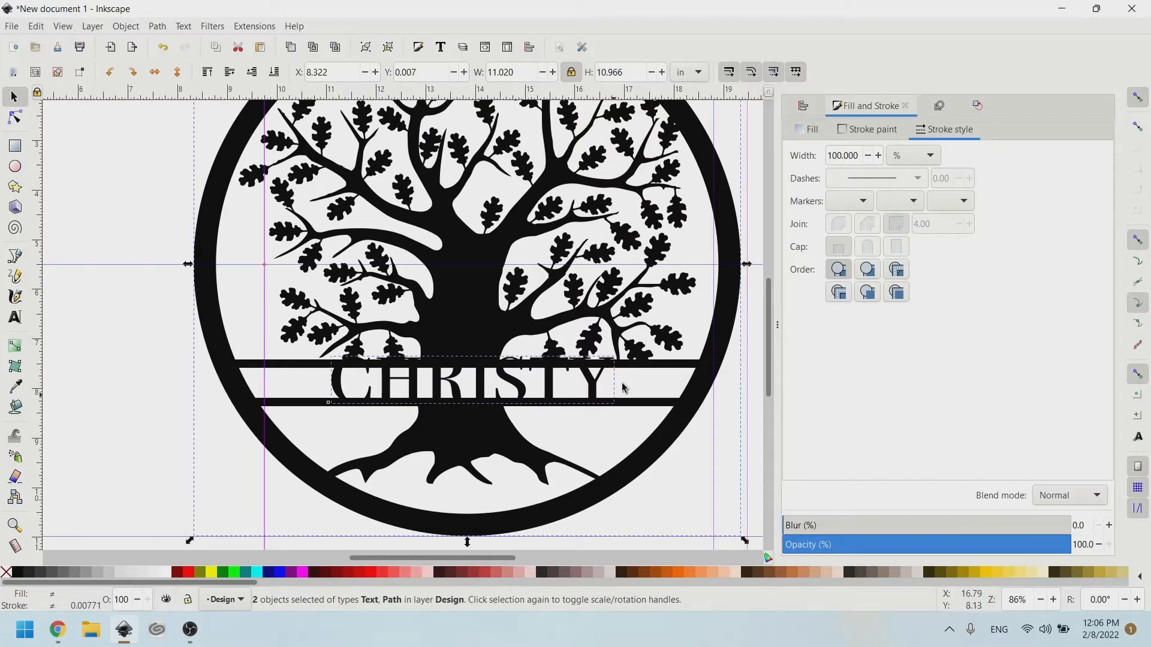
pyautogui.click(804, 106)
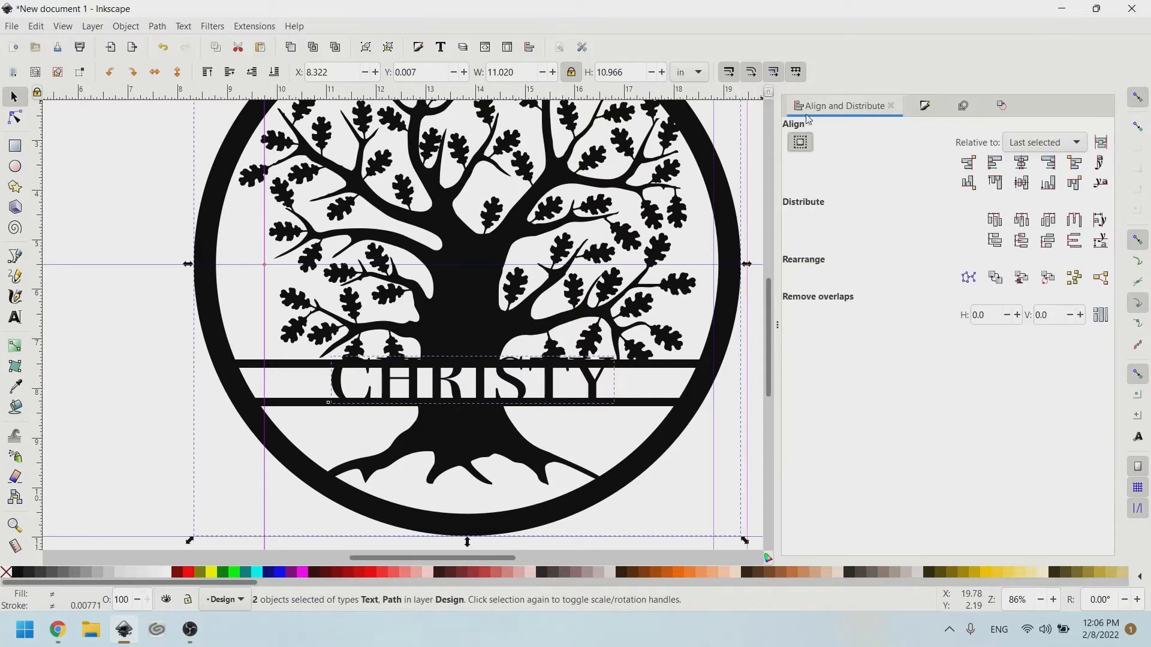
# Centre the name horizontally on the circle, then select the text alone.
pyautogui.click(1022, 166)
pyautogui.click(704, 510)
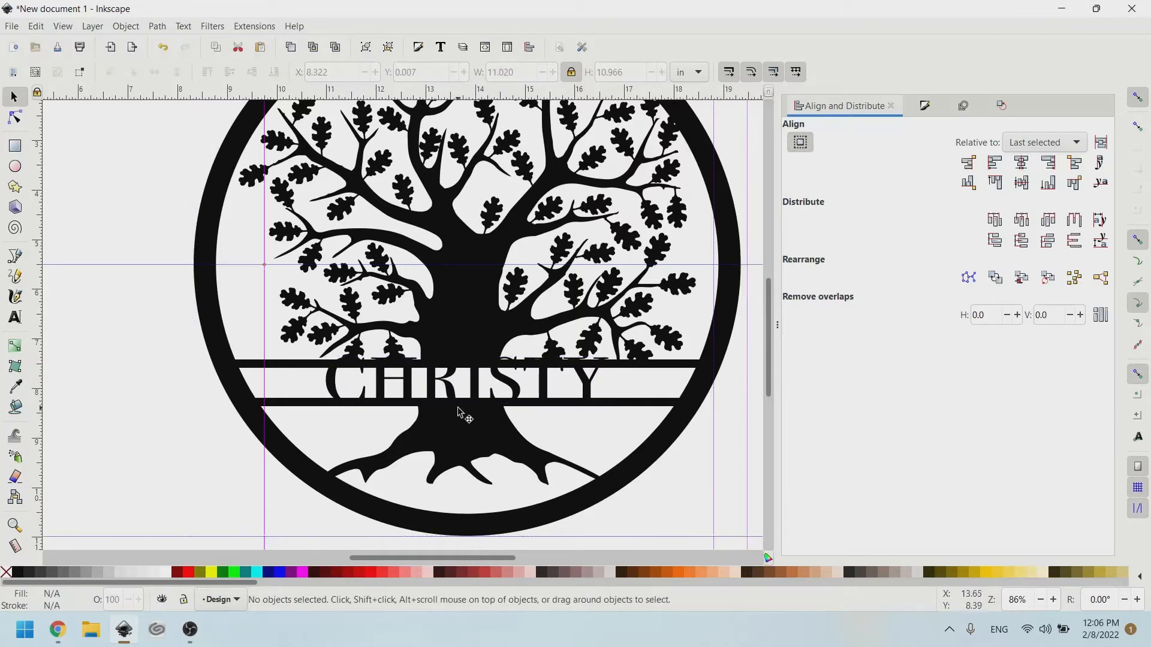
pyautogui.click(473, 390)
# Shrink the name to 3.645 in wide and stretch it to 0.675 in tall between the bars.
pyautogui.keyDown('ctrl'); pyautogui.scroll(1, 473, 390); pyautogui.keyUp('ctrl')
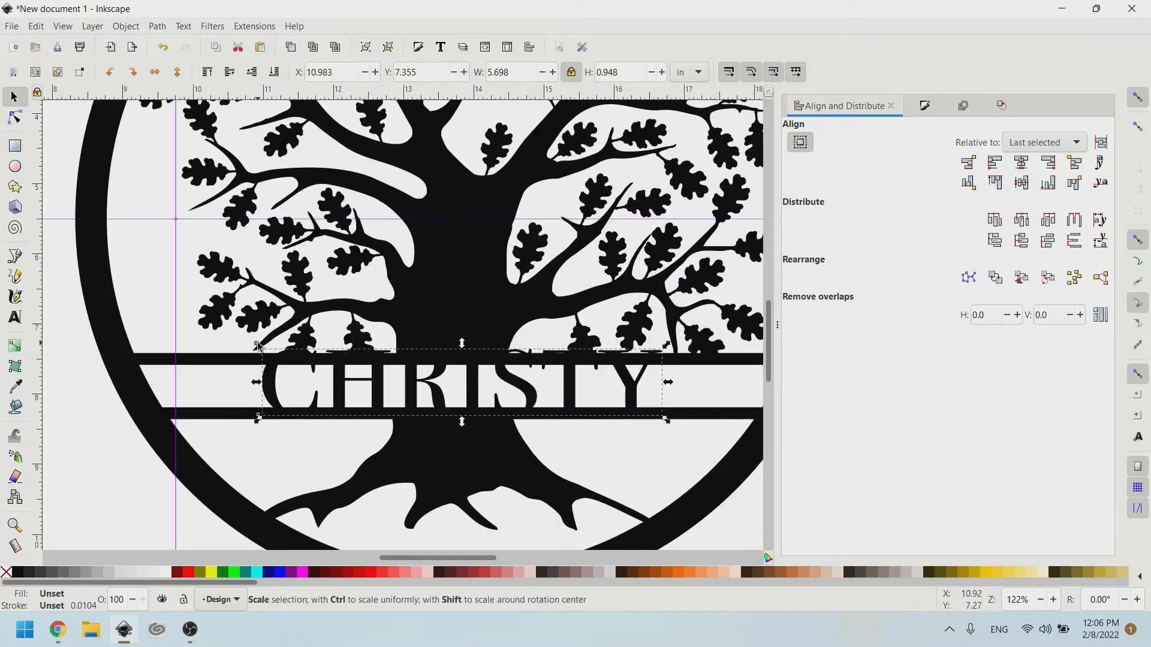
pyautogui.moveTo(256, 345); pyautogui.dragTo(330, 356)
pyautogui.keyDown('ctrl'); pyautogui.scroll(2, 410, 396); pyautogui.keyUp('ctrl')
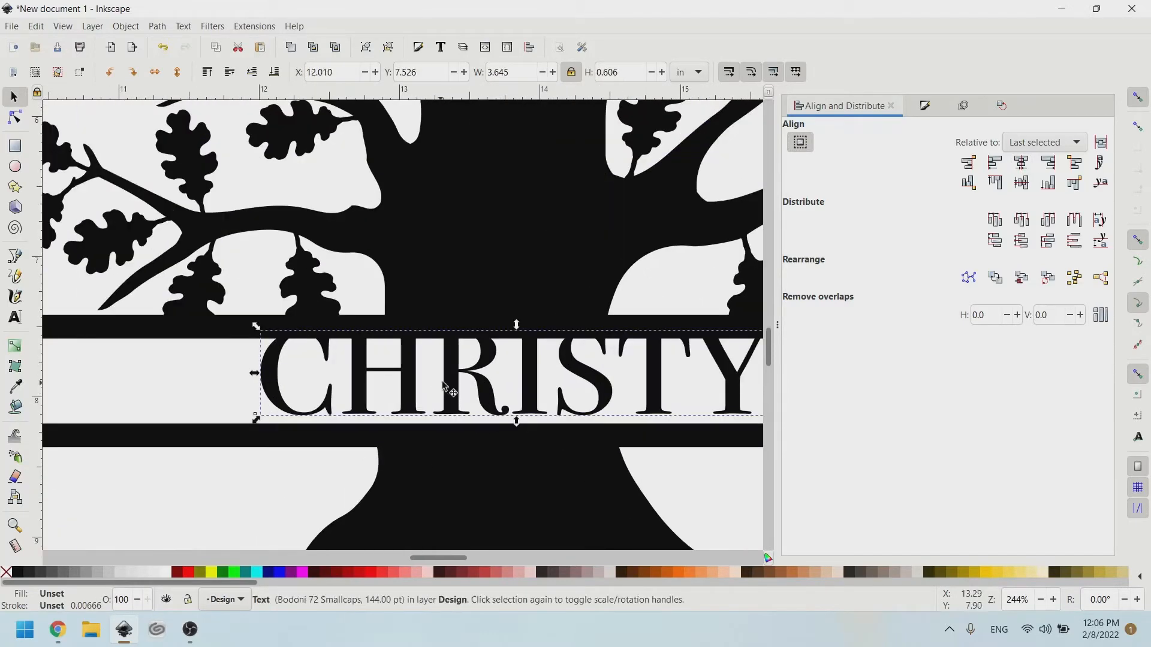
pyautogui.moveTo(447, 390)
pyautogui.mouseDown()
pyautogui.moveTo(458, 398)
pyautogui.moveTo(459, 377)
pyautogui.mouseUp()
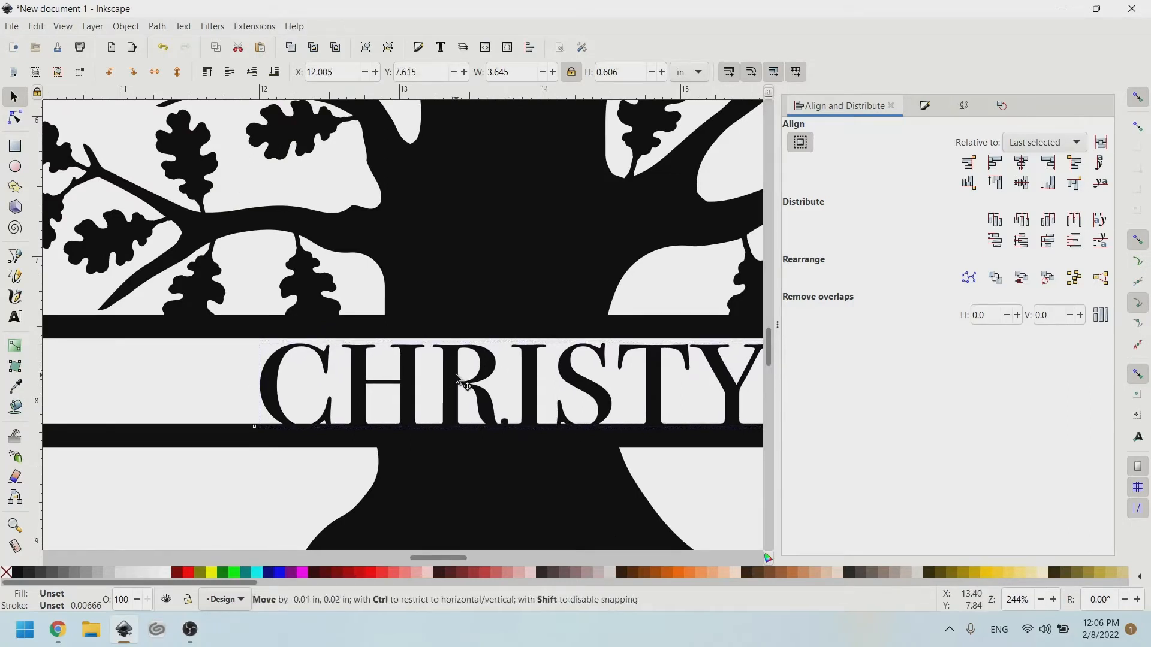
pyautogui.moveTo(517, 341)
pyautogui.mouseDown()
pyautogui.moveTo(517, 327)
pyautogui.moveTo(522, 380)
pyautogui.moveTo(522, 329)
pyautogui.mouseUp()
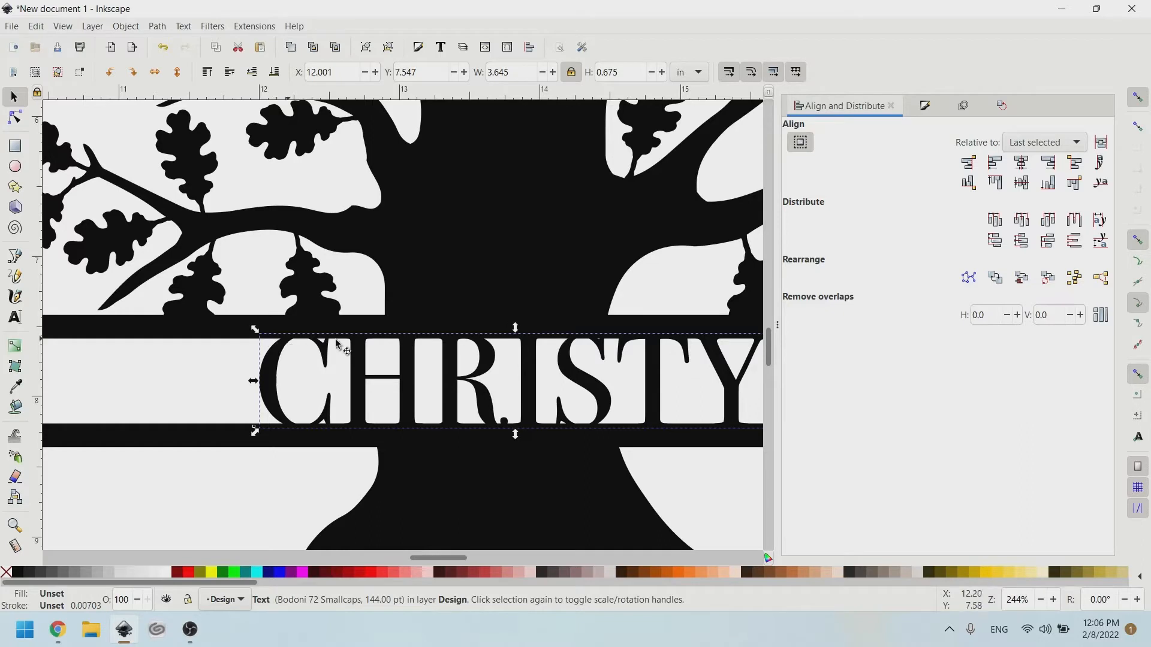
# Fill the name lime green with no stroke.
pyautogui.keyDown('shift'); pyautogui.click(236, 572); pyautogui.keyUp('shift')
pyautogui.click(236, 573)
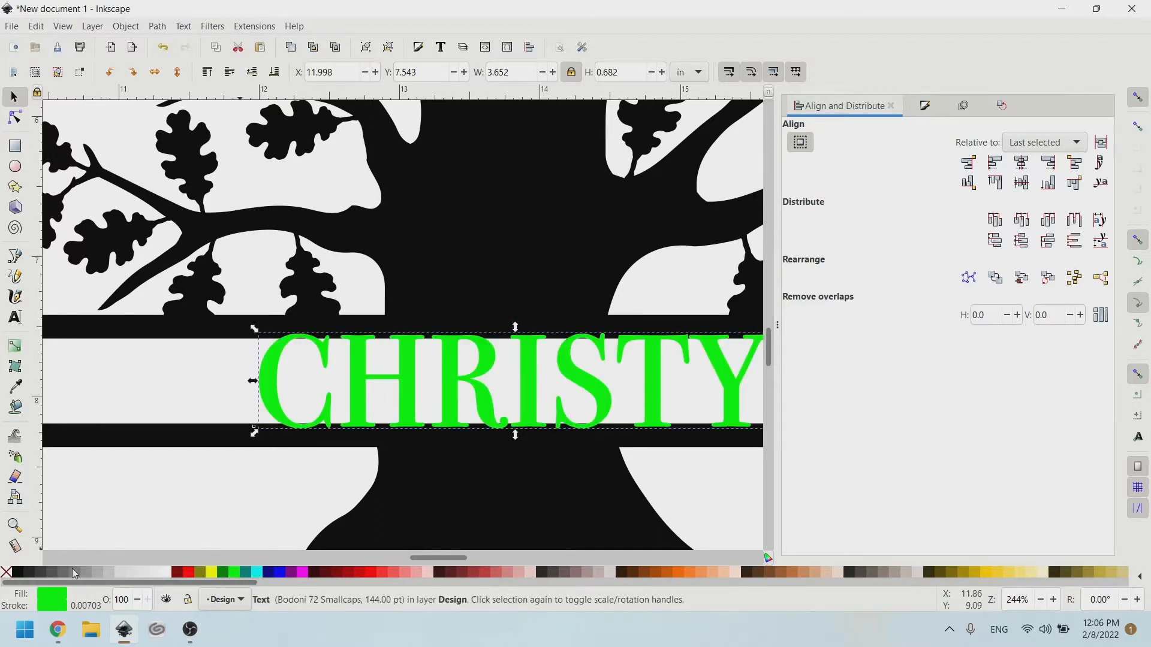
pyautogui.keyDown('shift'); pyautogui.click(6, 572); pyautogui.keyUp('shift')
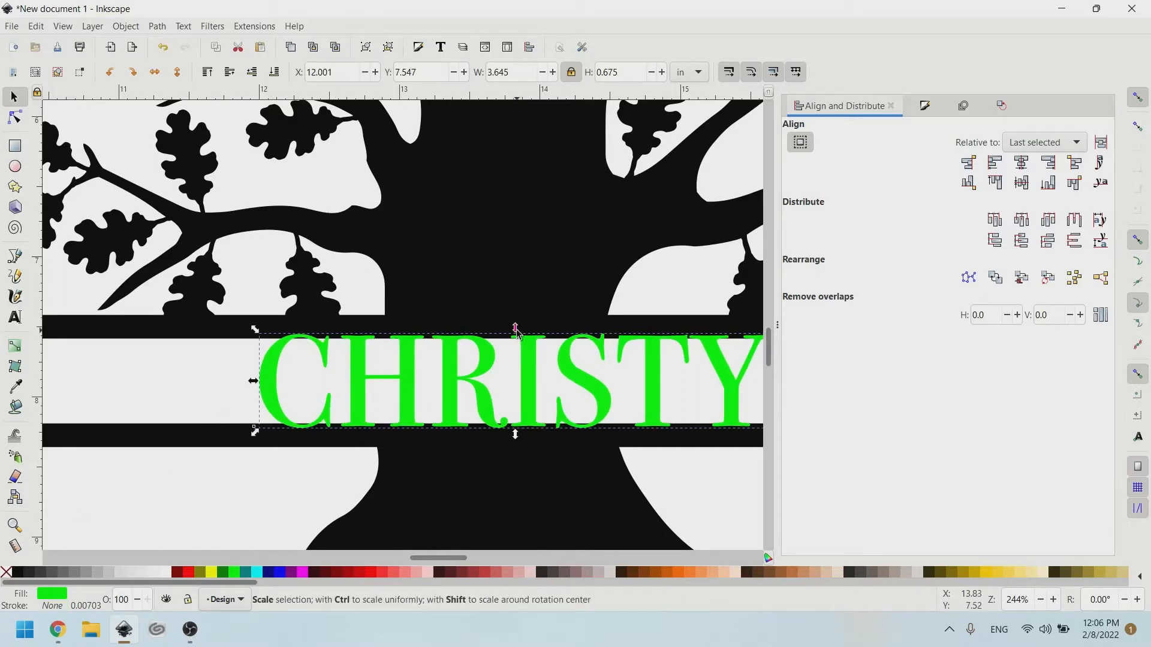
# Trim the name's height to 0.645 in from top and bottom inside the band.
pyautogui.moveTo(515, 332); pyautogui.dragTo(516, 334)
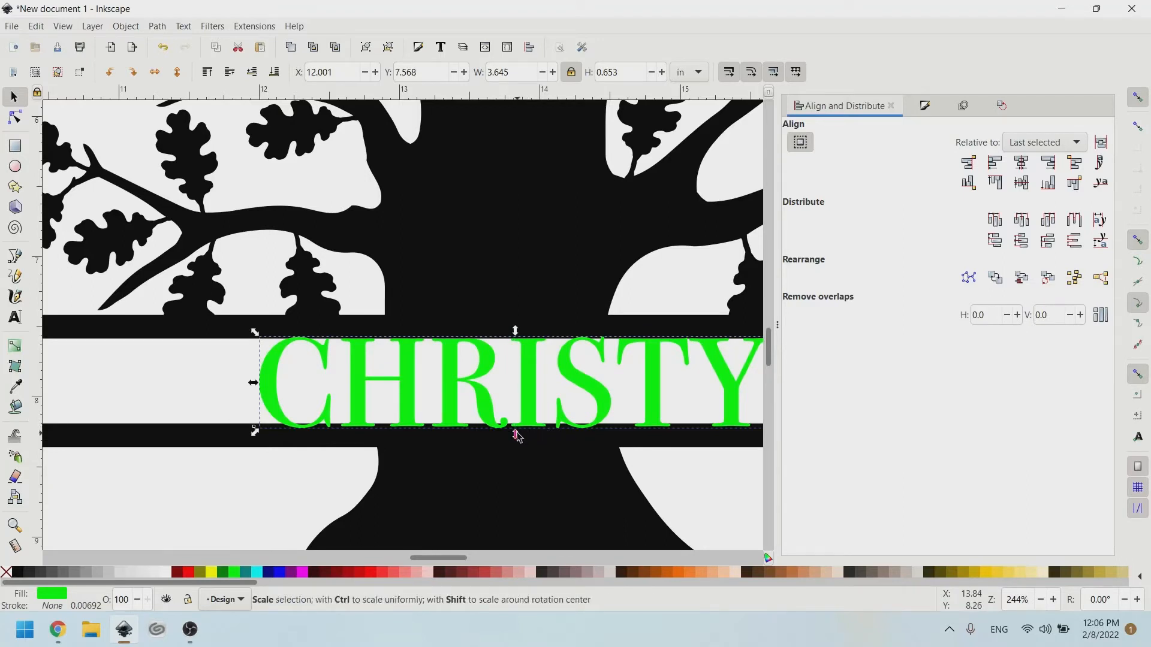
pyautogui.moveTo(517, 435); pyautogui.dragTo(519, 436)
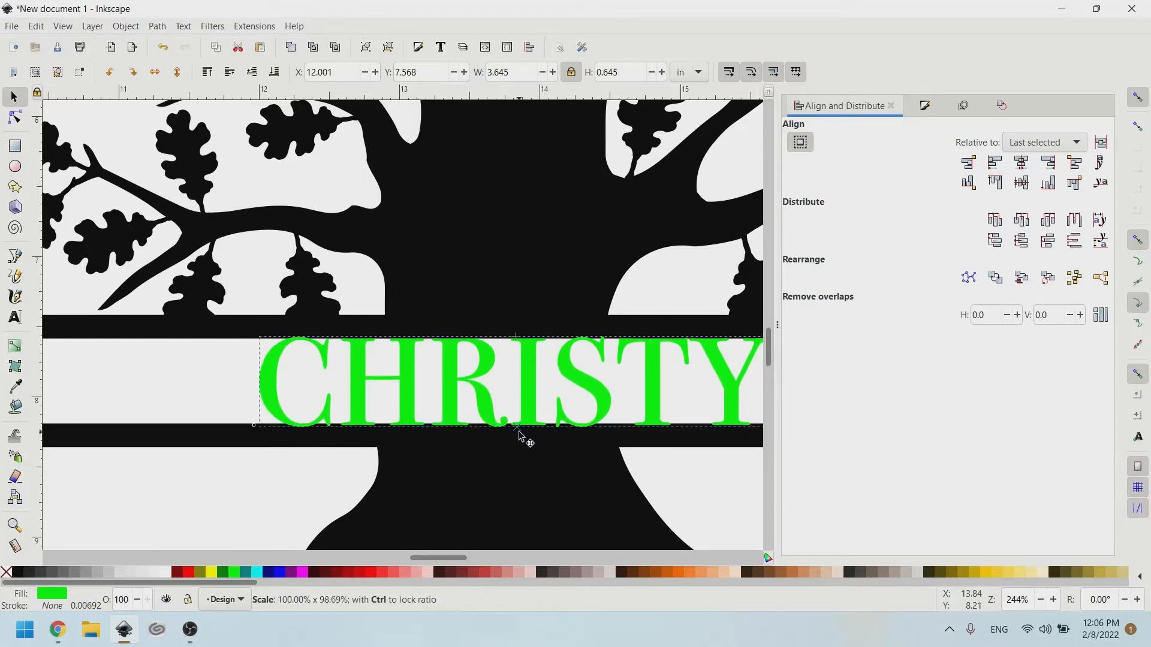
pyautogui.hscroll(6, 571, 347)
pyautogui.scroll(-3, 688, 351)
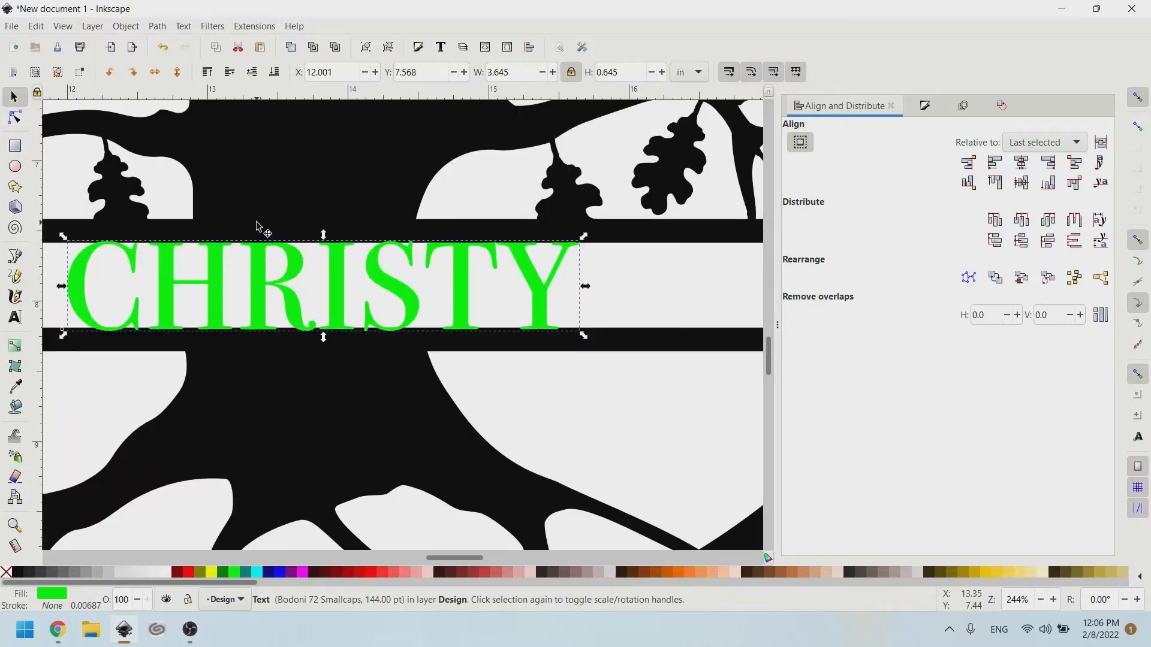
pyautogui.hscroll(-3, 257, 228)
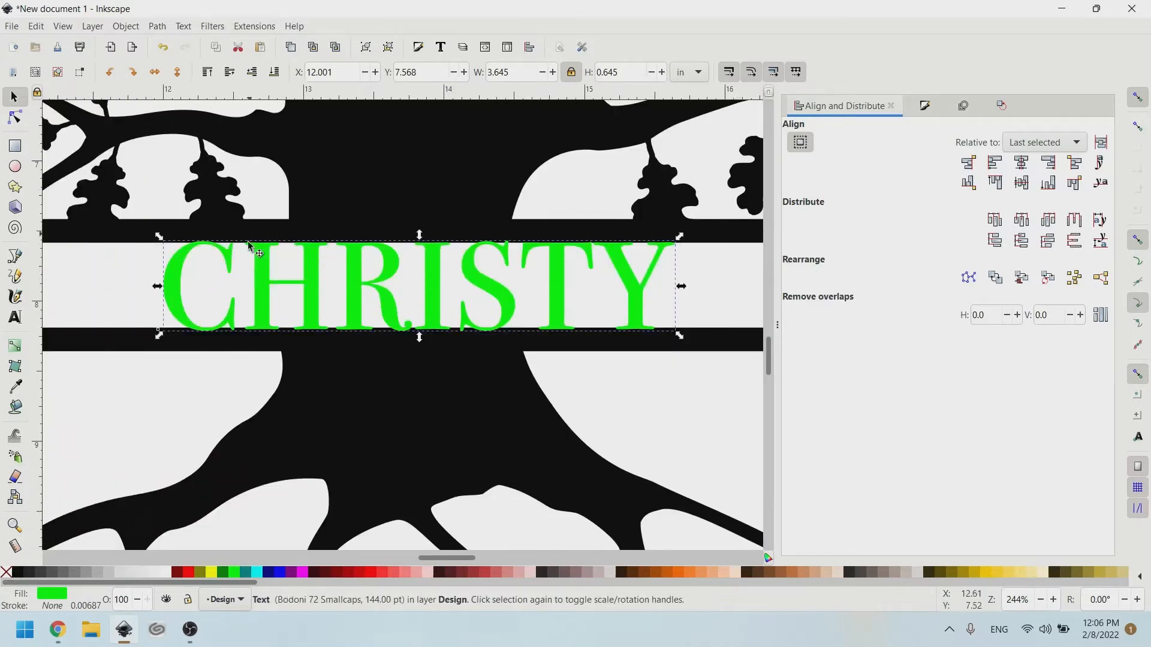
pyautogui.click(37, 26)
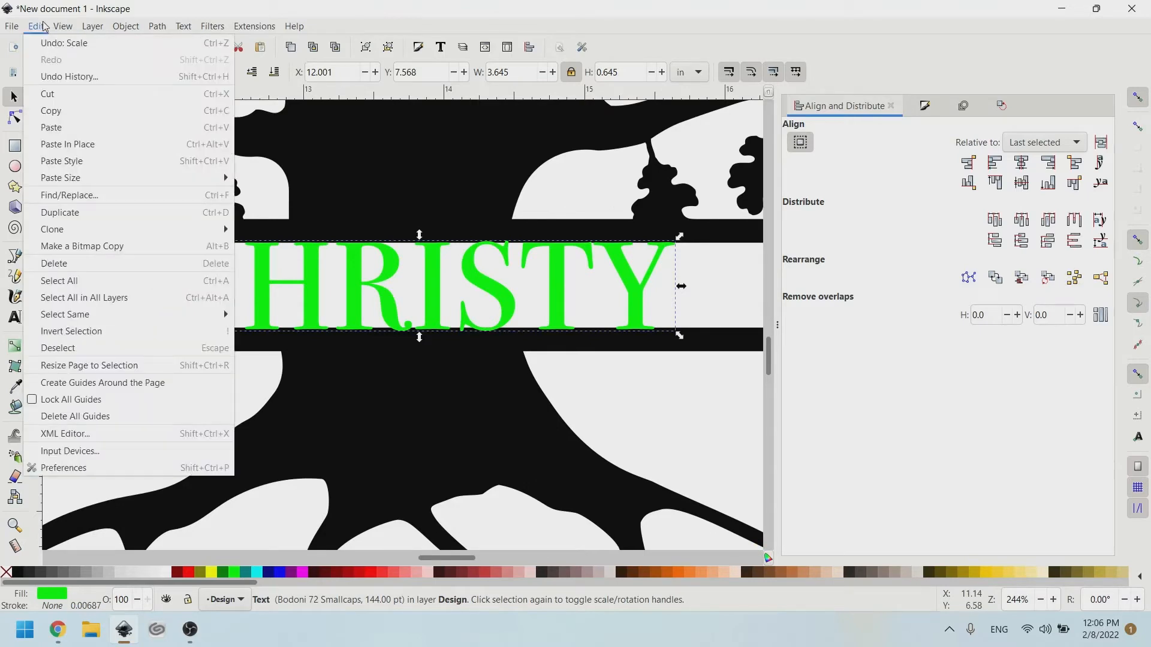
# Switch the canvas to Outline display mode and bring the name back into view.
pyautogui.moveTo(74, 19)
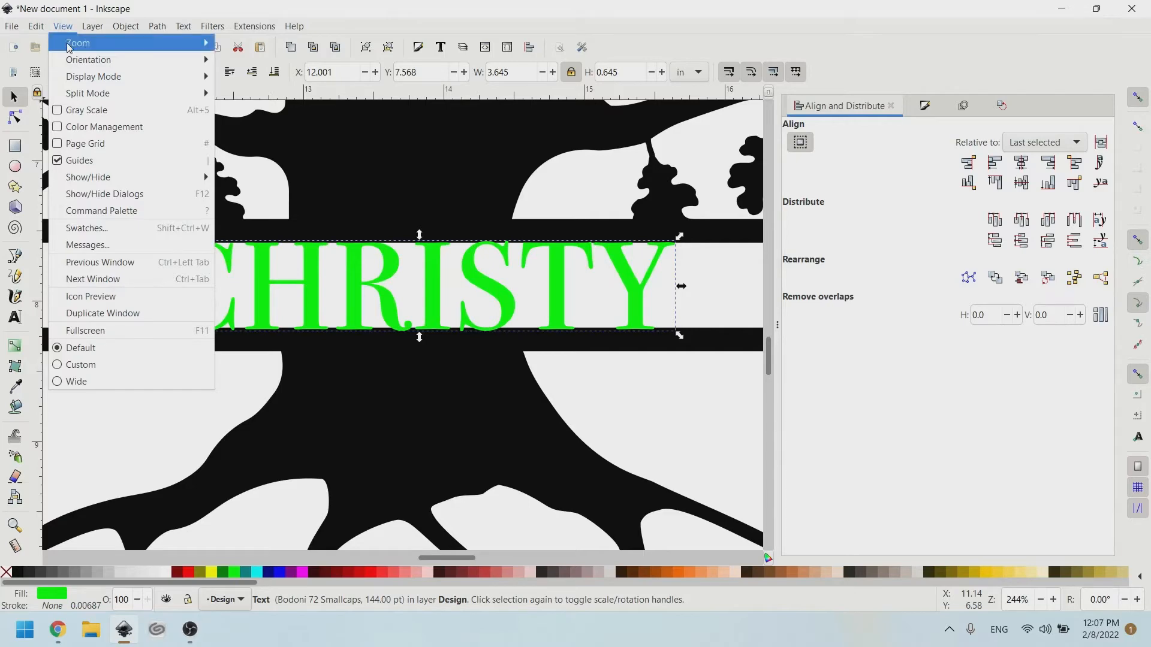
pyautogui.moveTo(148, 79)
pyautogui.click(238, 96)
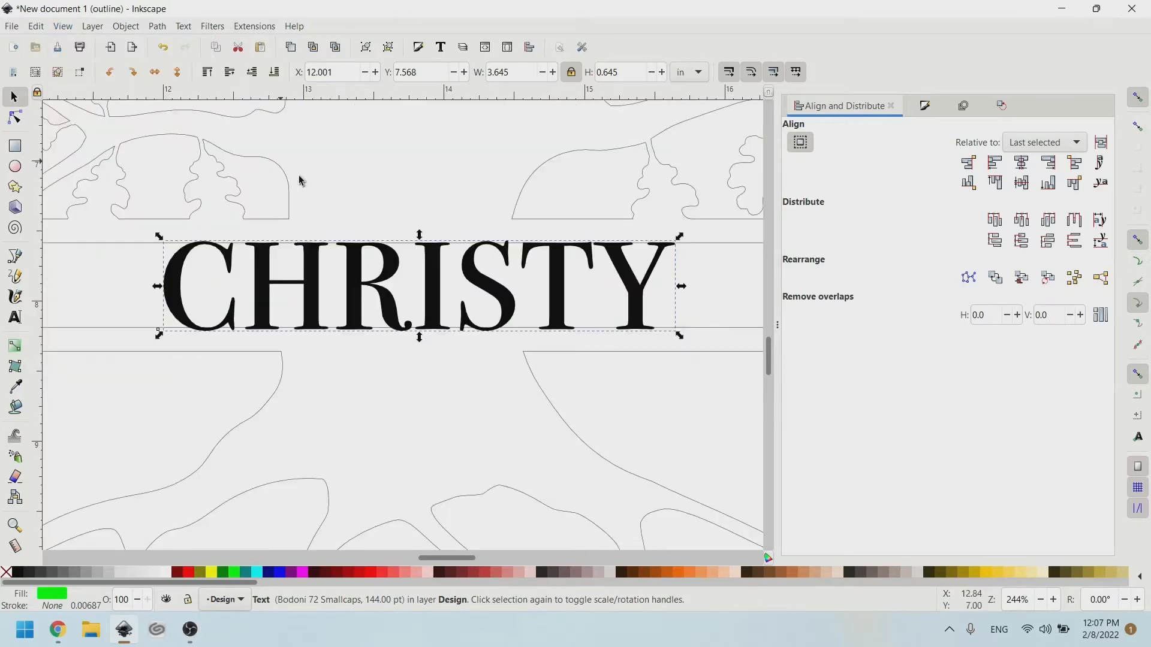
pyautogui.keyDown('ctrl'); pyautogui.scroll(-2, 617, 201); pyautogui.keyUp('ctrl')
pyautogui.scroll(10, 609, 183)
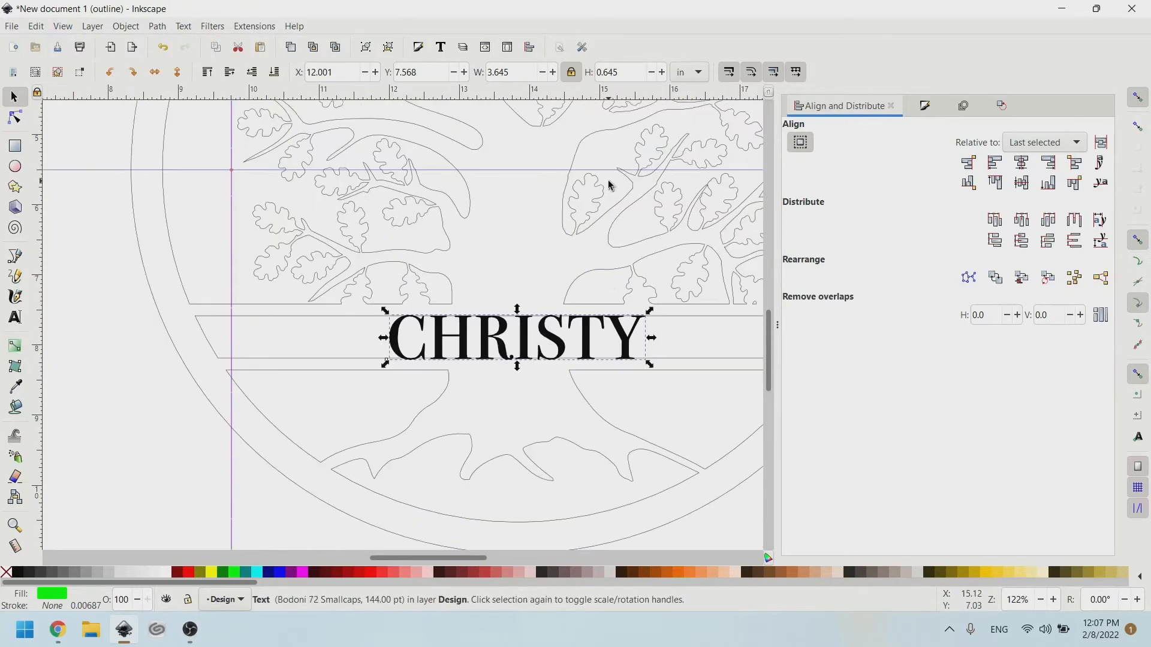
pyautogui.hscroll(5, 487, 180)
pyautogui.scroll(-10, 484, 186)
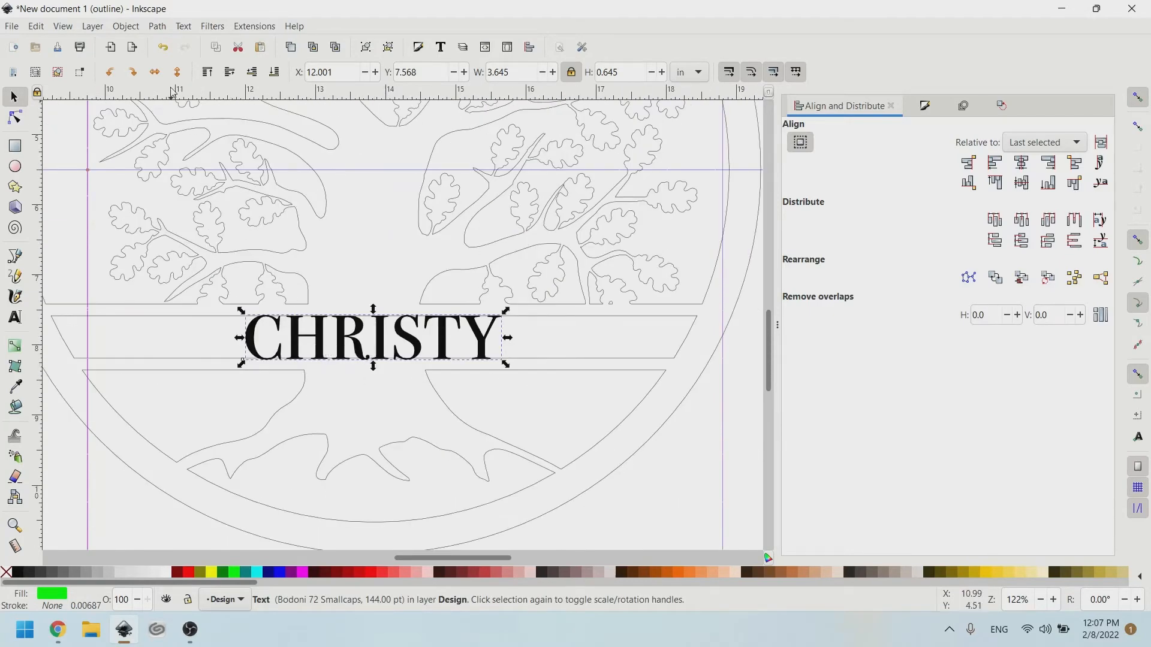
pyautogui.click(183, 27)
pyautogui.moveTo(159, 27)
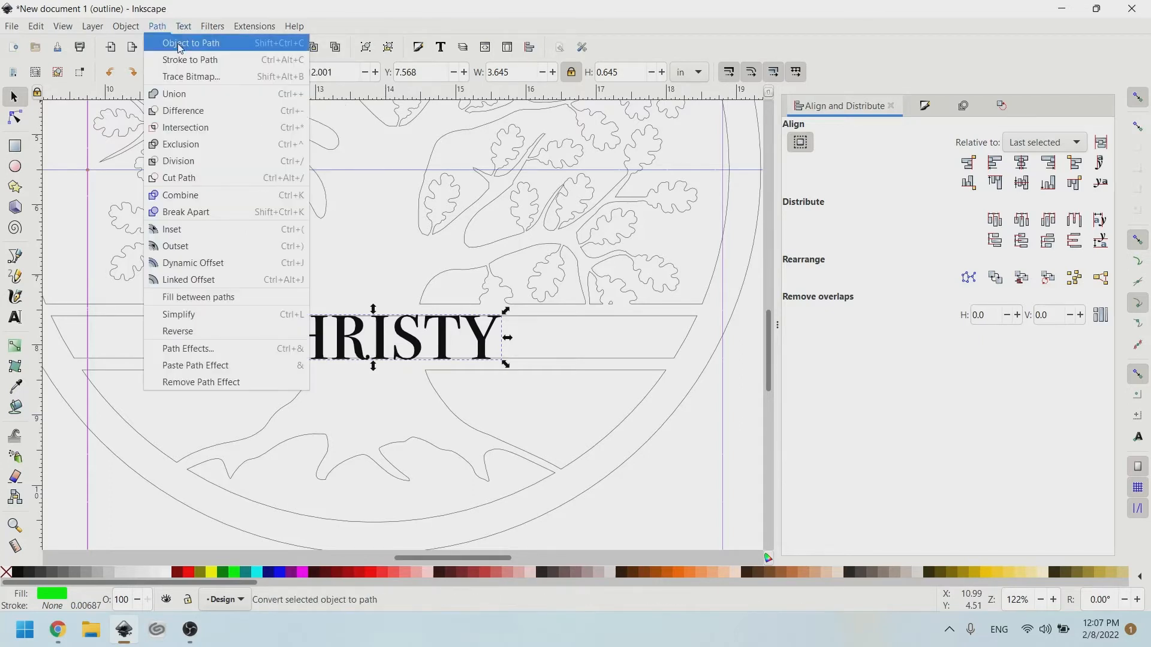
# Convert the name text with Object to Path into a group of 7 letter paths.
pyautogui.click(180, 45)
pyautogui.scroll(3, 326, 328)
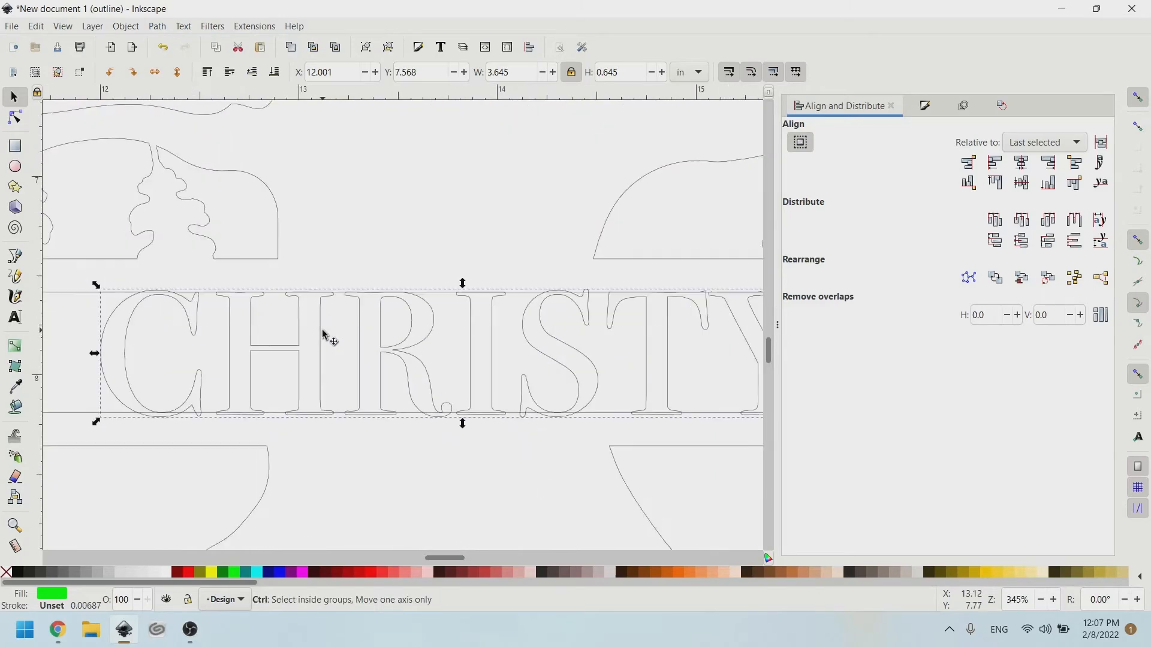
pyautogui.scroll(-2, 326, 329)
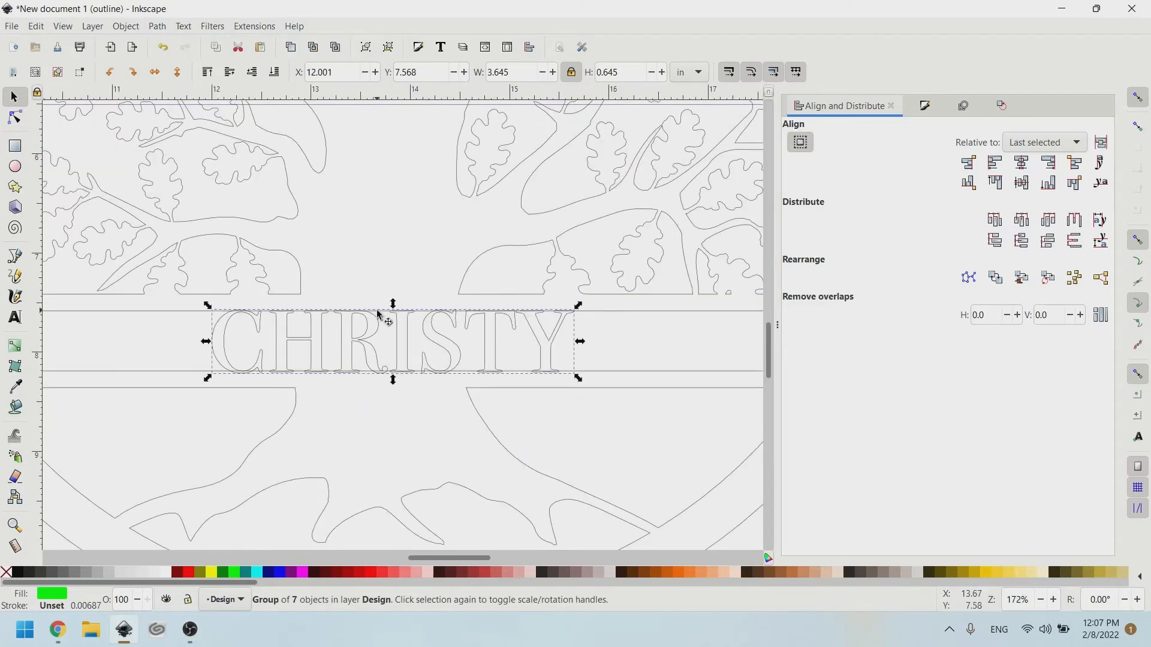
pyautogui.hotkey('ctrl', 'z')
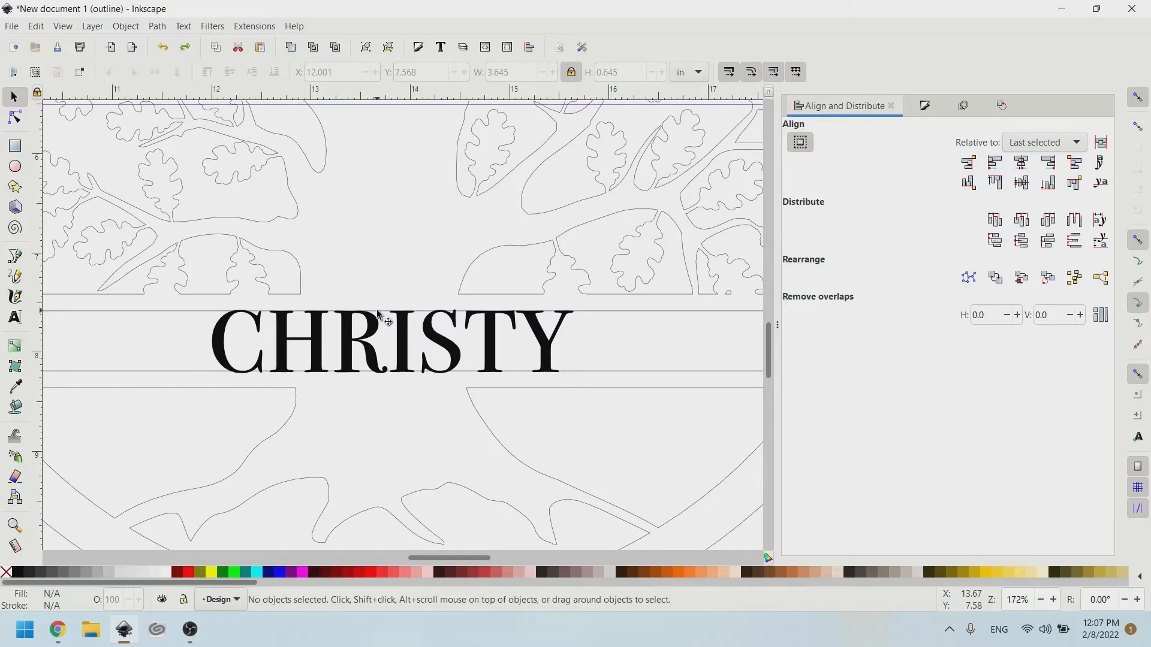
pyautogui.click(345, 323)
pyautogui.hotkey('shift', 'ctrl', 'c')
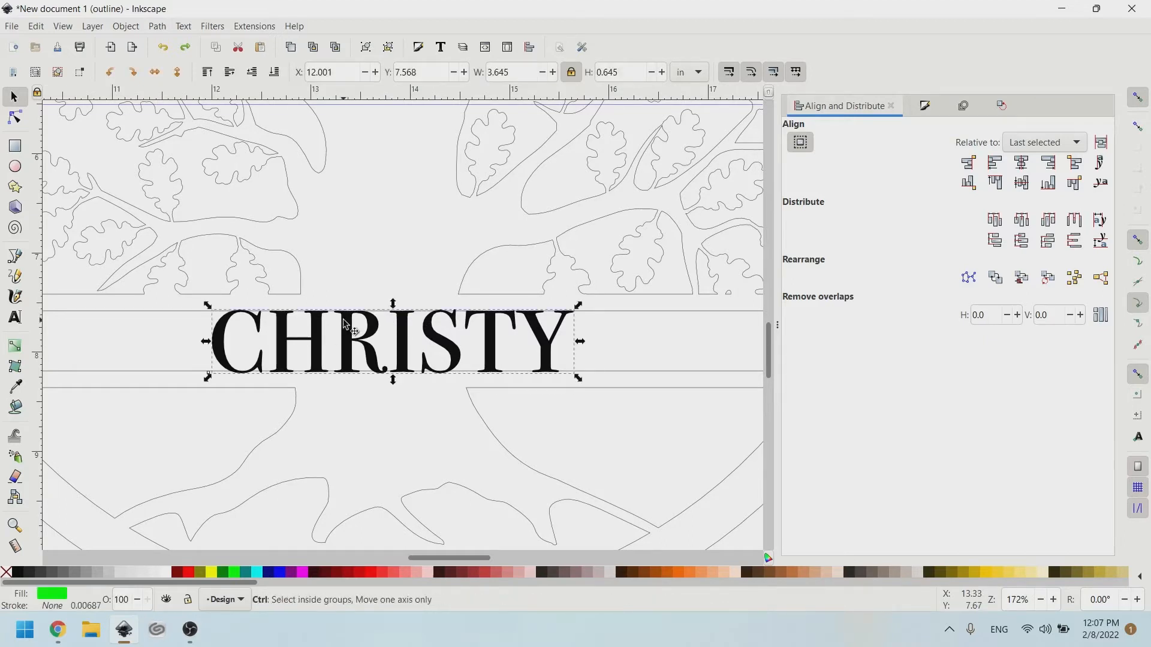
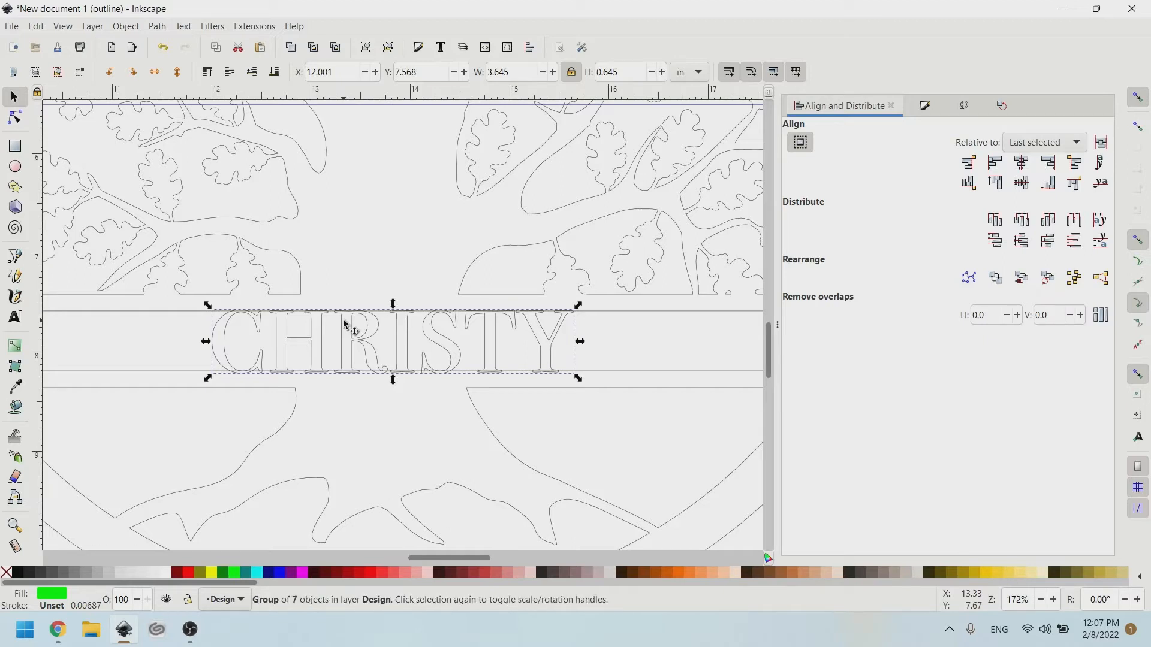
# Ungroup the CHRISTY name into its seven separate letters.
pyautogui.hotkey('ctrl', 'shift', 'g')
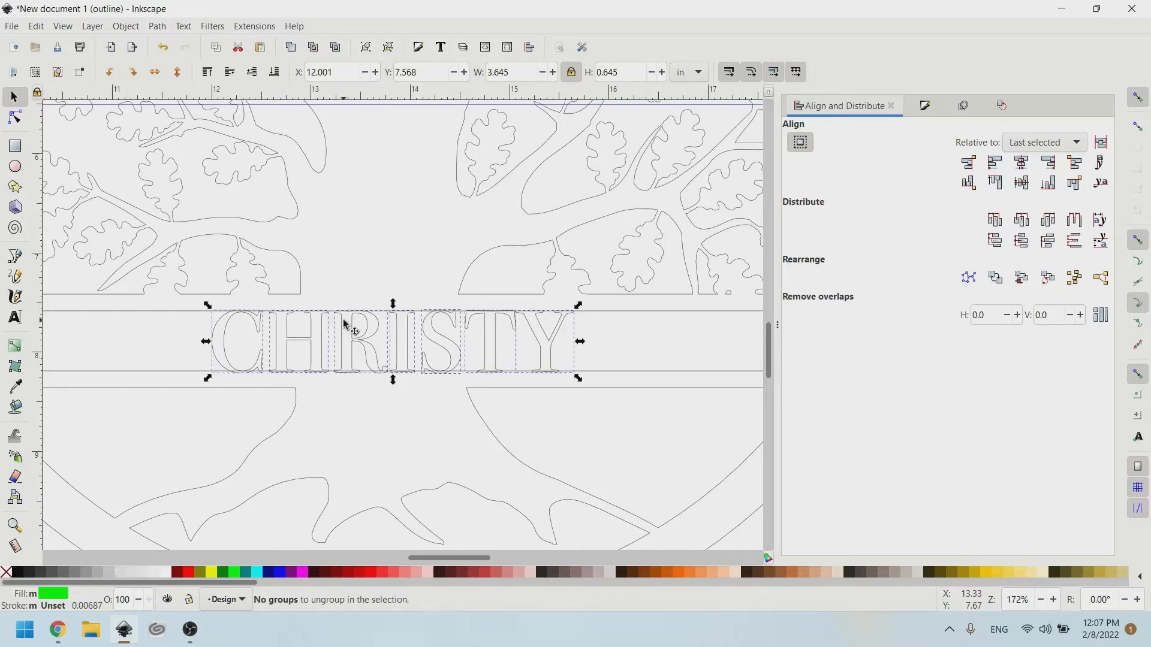
pyautogui.click(128, 27)
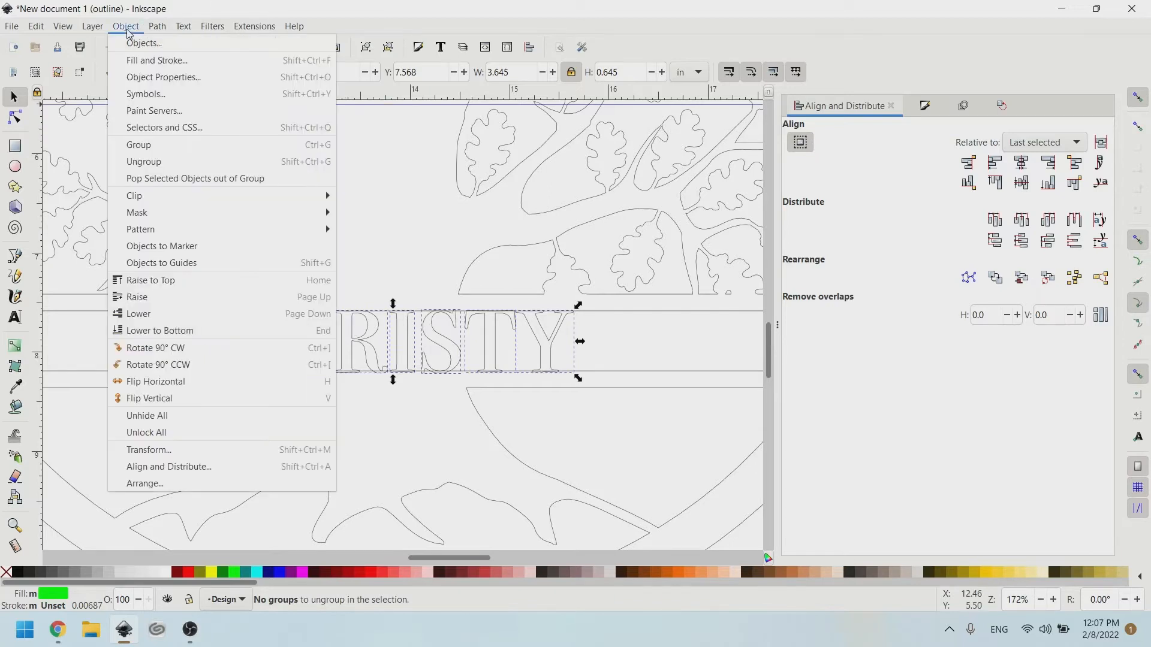
pyautogui.click(154, 170)
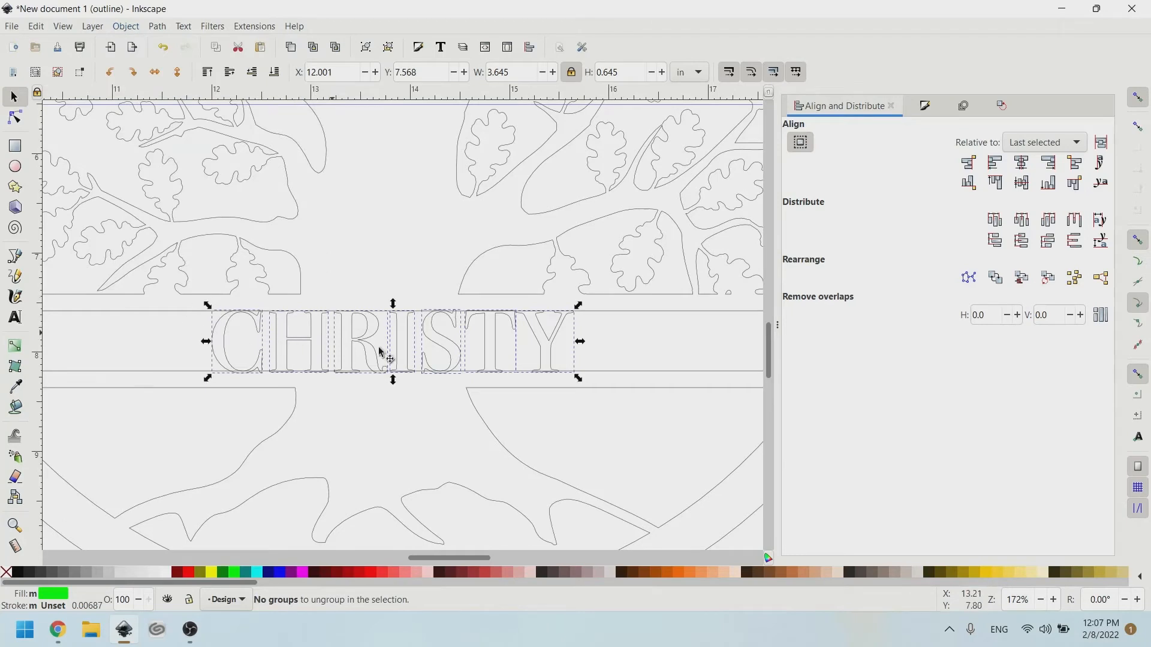
pyautogui.click(187, 343)
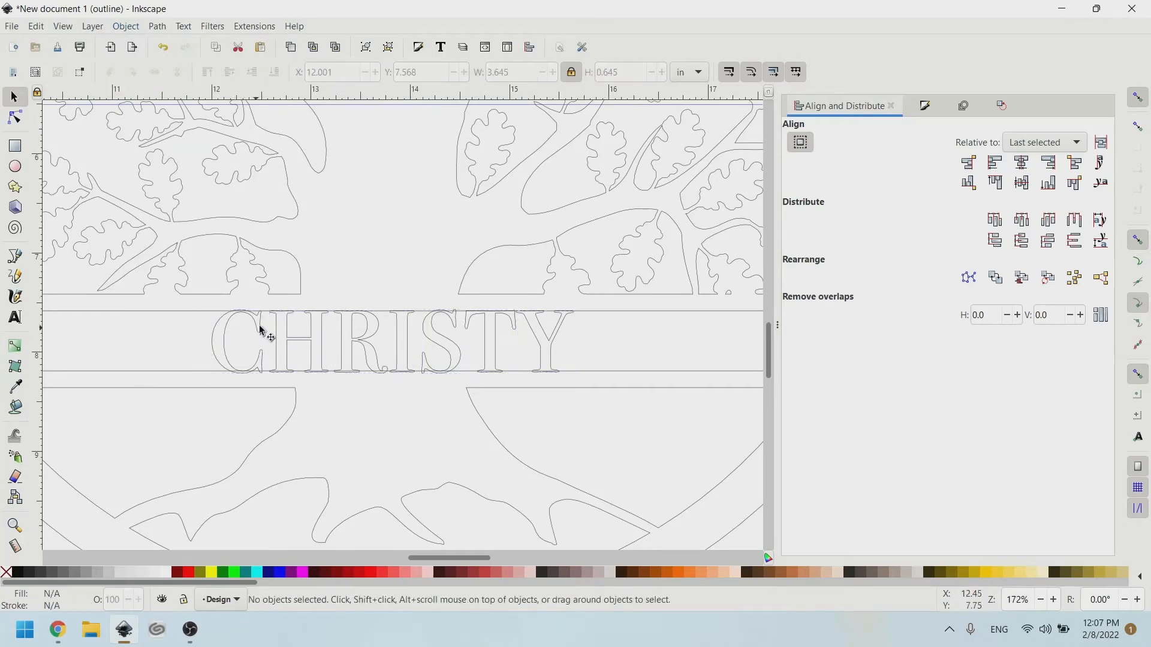
pyautogui.moveTo(244, 327)
pyautogui.mouseDown()
pyautogui.moveTo(226, 329)
pyautogui.moveTo(246, 338)
pyautogui.mouseUp()
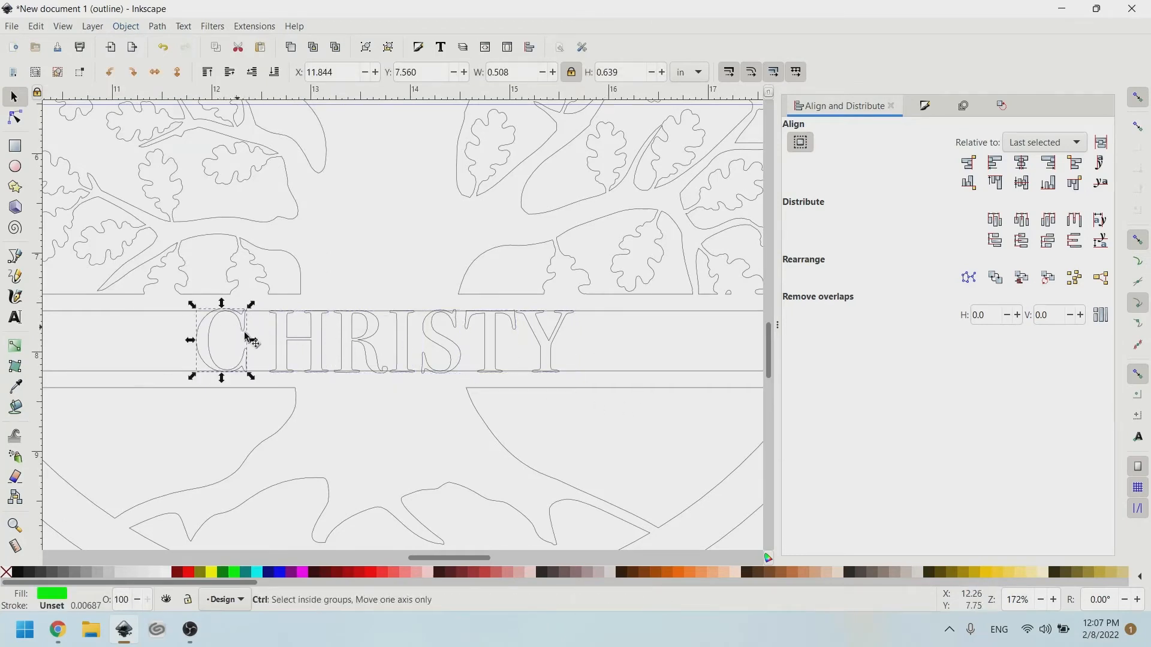
pyautogui.hotkey('ctrl', 'z')
# Combine all seven letters into one 297-node path and add the tree design to the selection.
pyautogui.moveTo(640, 430); pyautogui.dragTo(102, 264)
pyautogui.hotkey('ctrl', 'k')
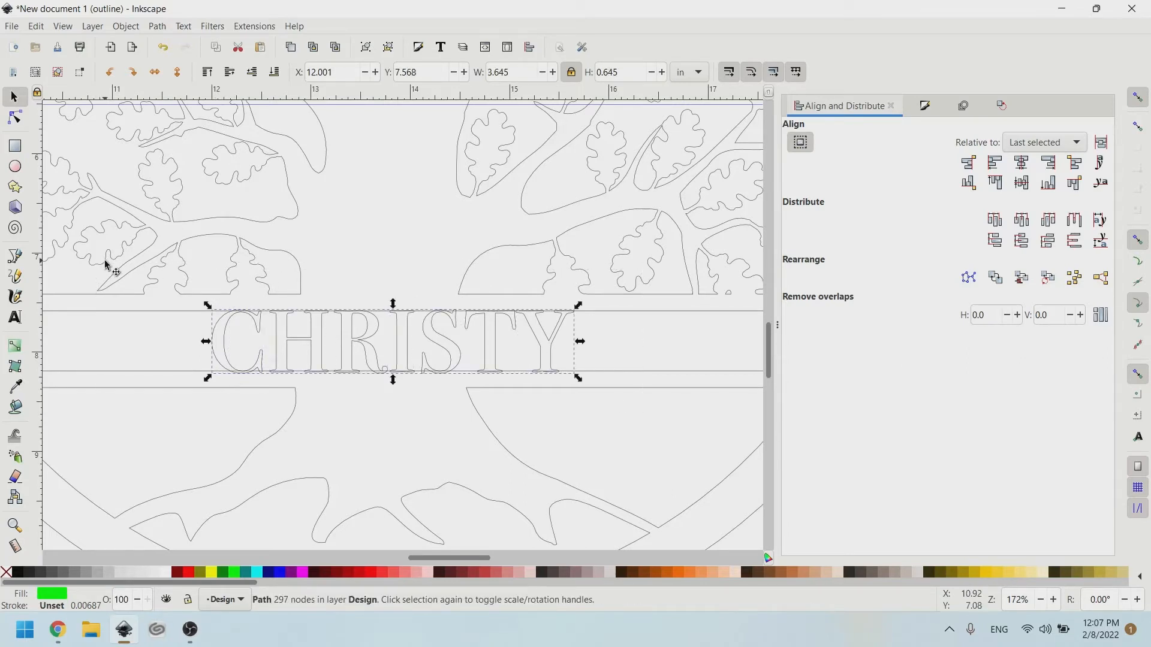
pyautogui.scroll(3, 313, 345)
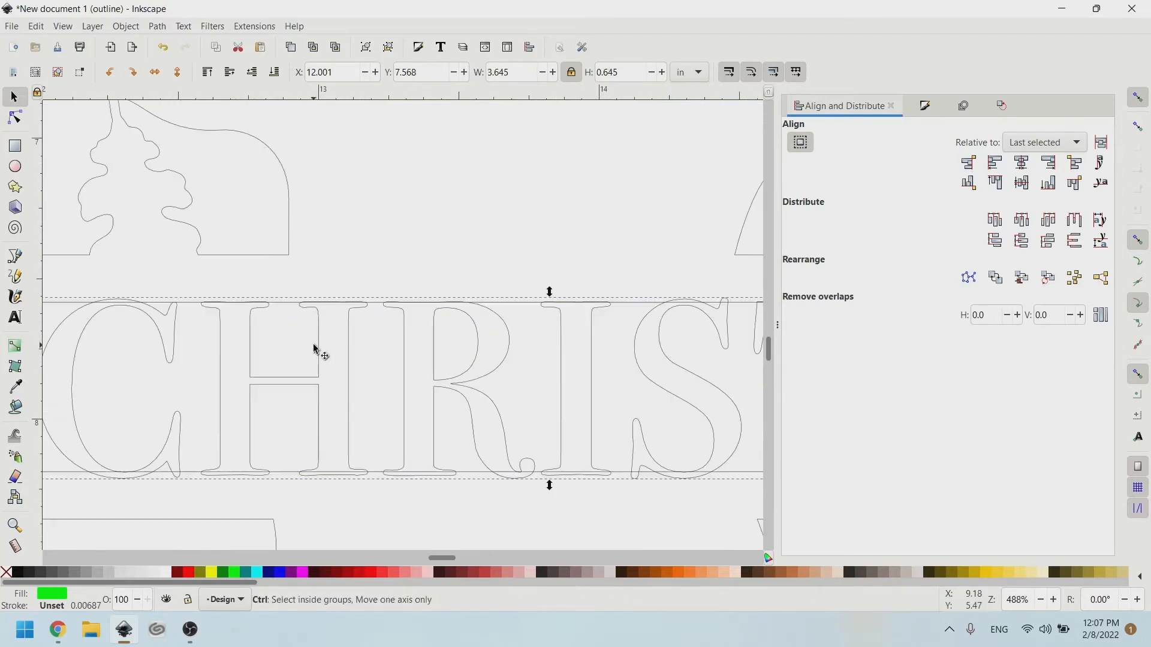
pyautogui.hscroll(3, 333, 349)
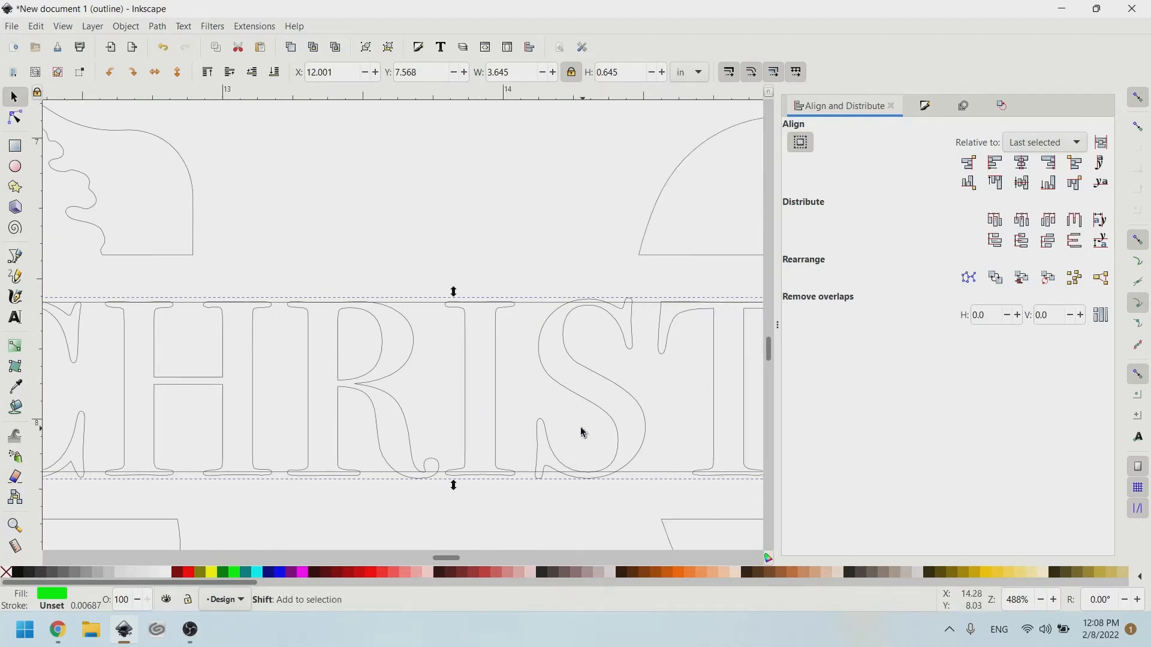
pyautogui.hscroll(10, 551, 439)
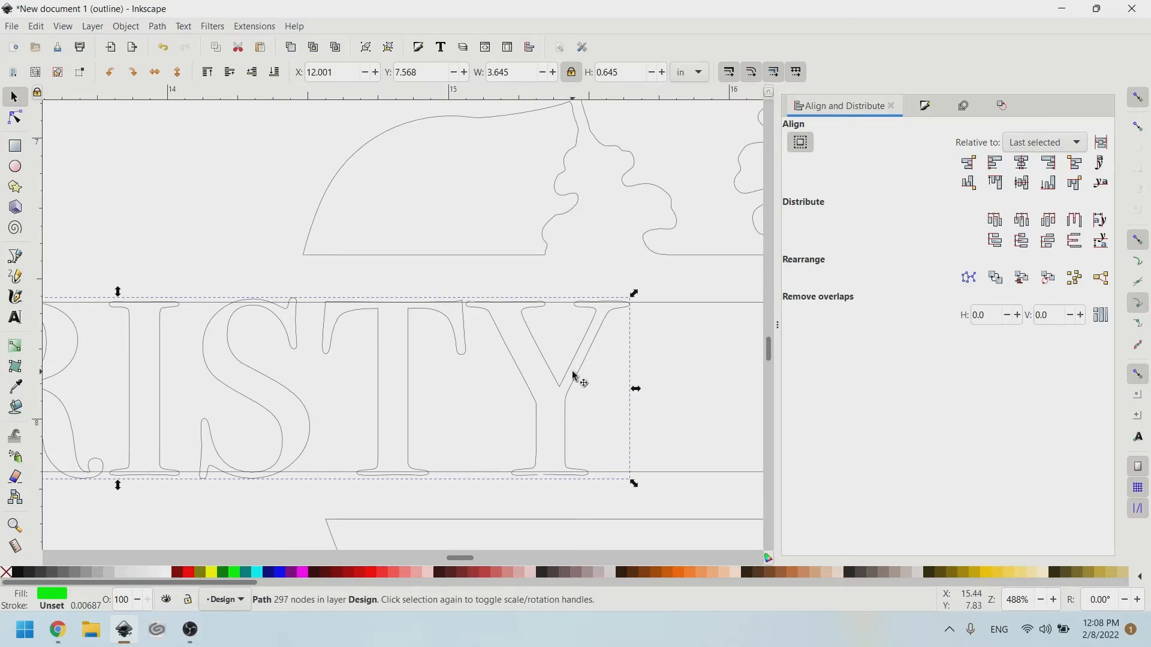
pyautogui.scroll(-4, 572, 376)
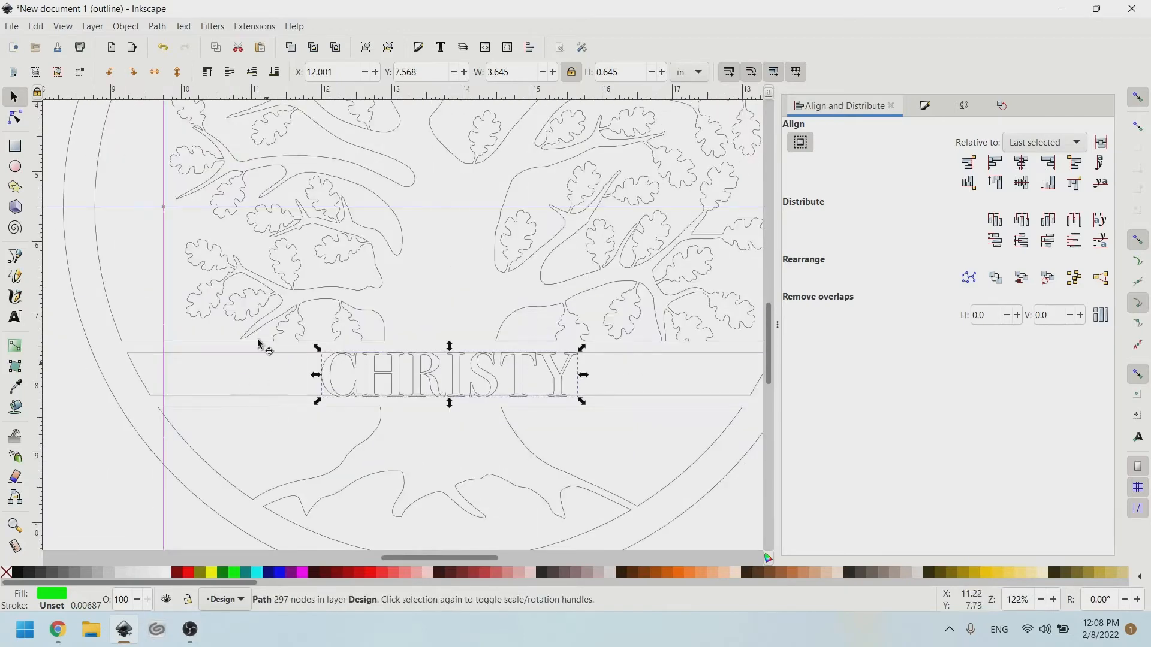
pyautogui.press('shift')
pyautogui.keyDown('shift'); pyautogui.click(260, 352); pyautogui.keyUp('shift')
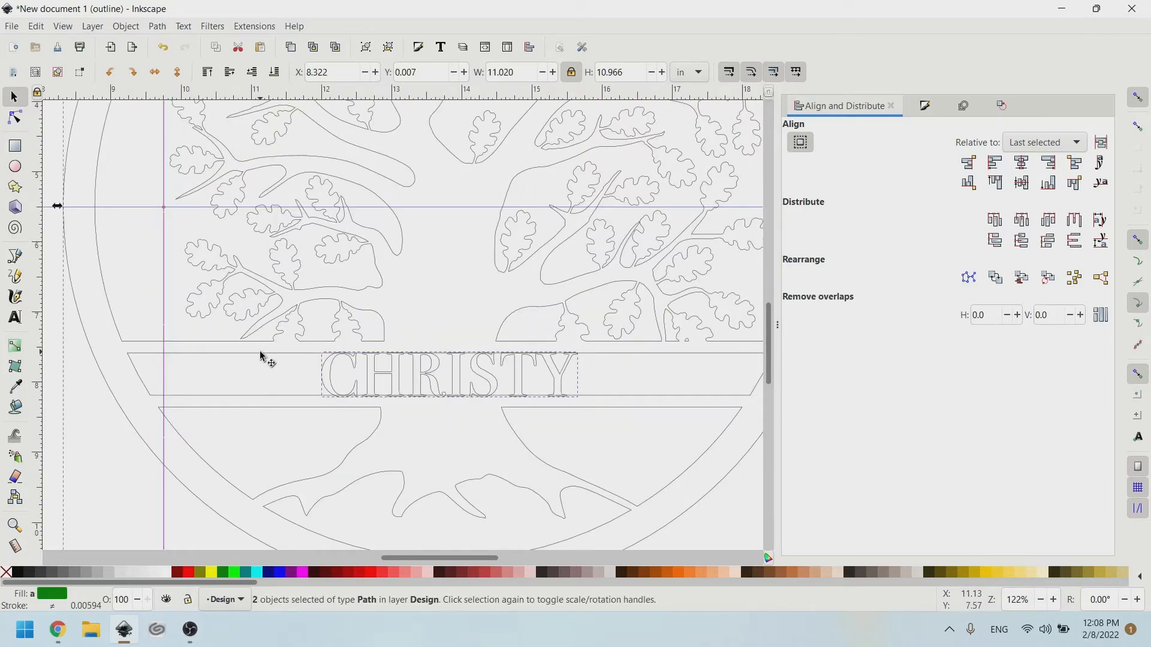
# Switch the canvas display mode from Outline back to Normal.
pyautogui.click(96, 26)
pyautogui.moveTo(63, 26)
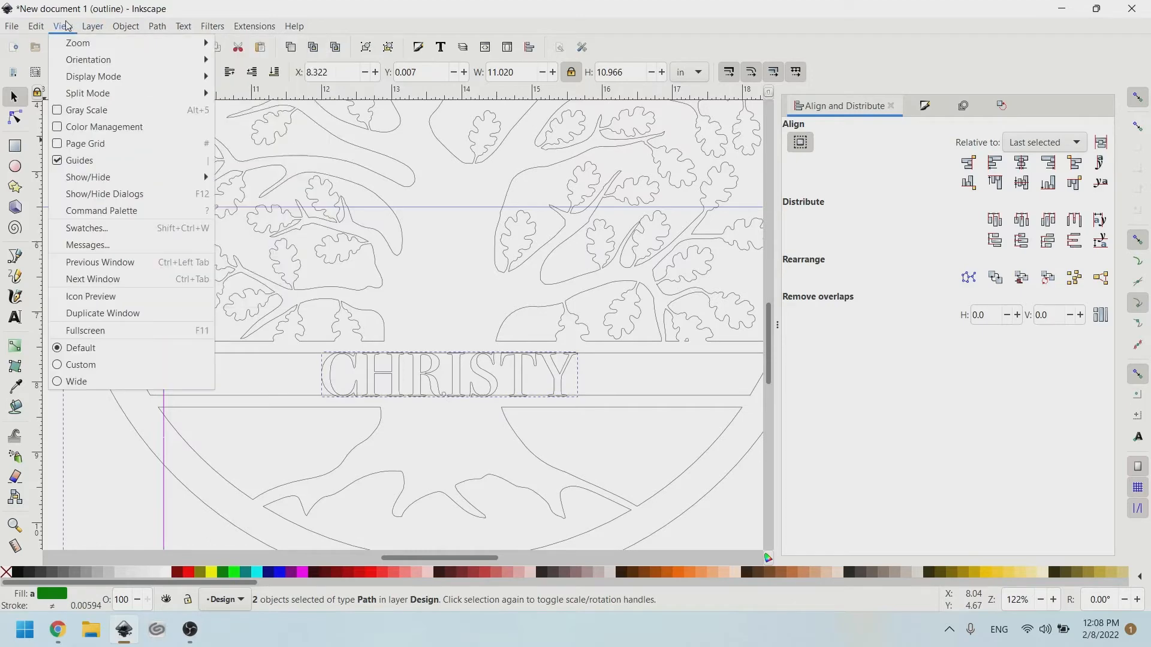
pyautogui.moveTo(81, 76)
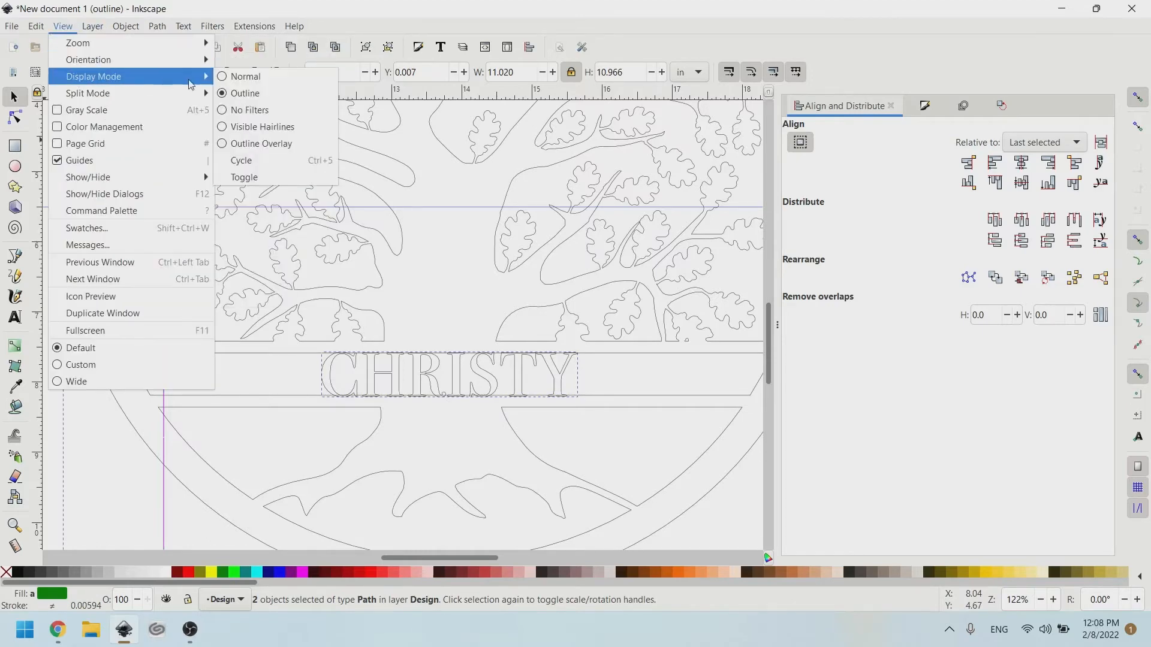
pyautogui.click(244, 75)
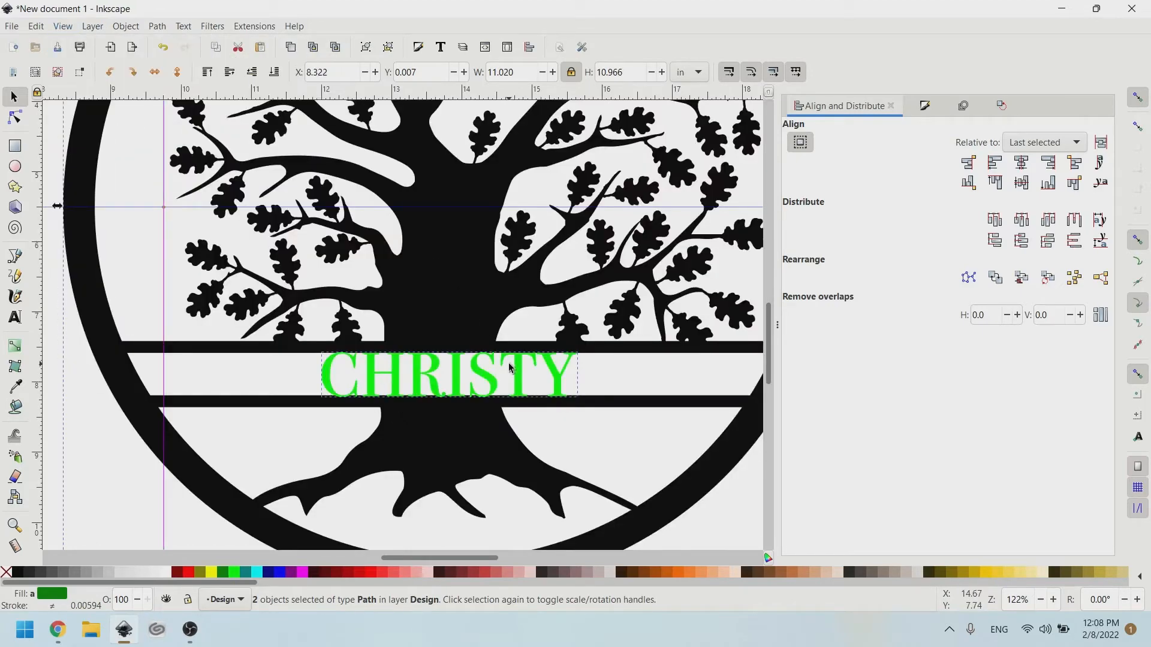
# Centre CHRISTY horizontally on the tree with Align 'Center on vertical axis'.
pyautogui.moveTo(487, 373)
pyautogui.mouseDown()
pyautogui.moveTo(461, 375)
pyautogui.moveTo(475, 336)
pyautogui.moveTo(493, 361)
pyautogui.moveTo(450, 423)
pyautogui.moveTo(482, 386)
pyautogui.mouseUp()
pyautogui.click(574, 381)
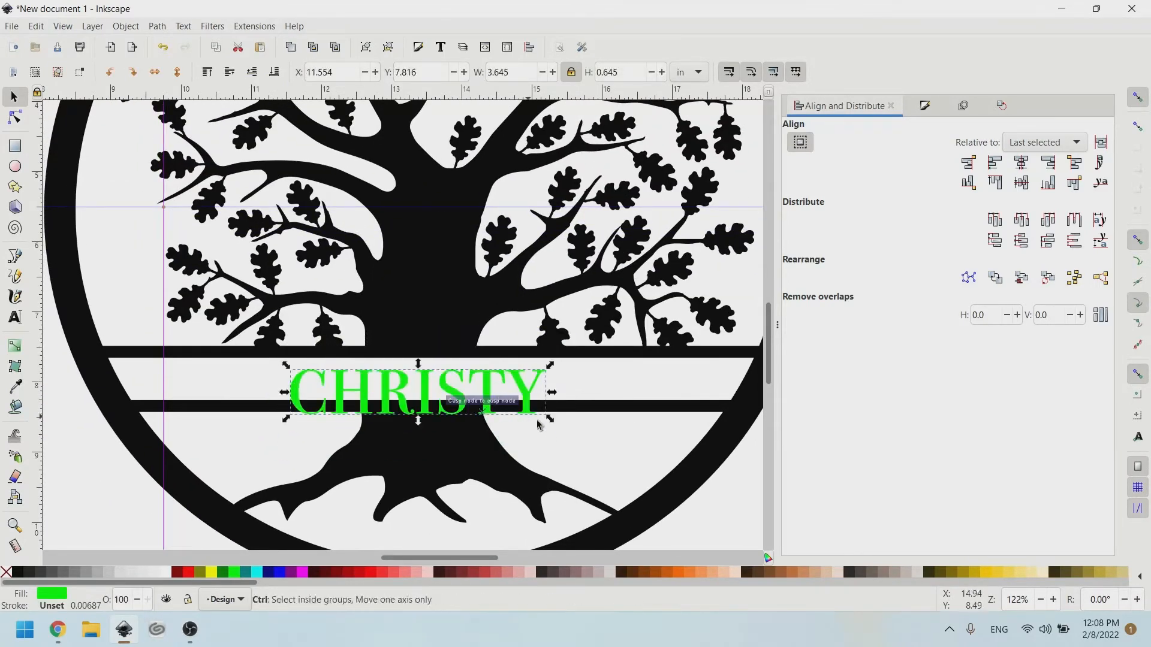
pyautogui.keyDown('shift'); pyautogui.click(596, 354); pyautogui.keyUp('shift')
pyautogui.click(1022, 162)
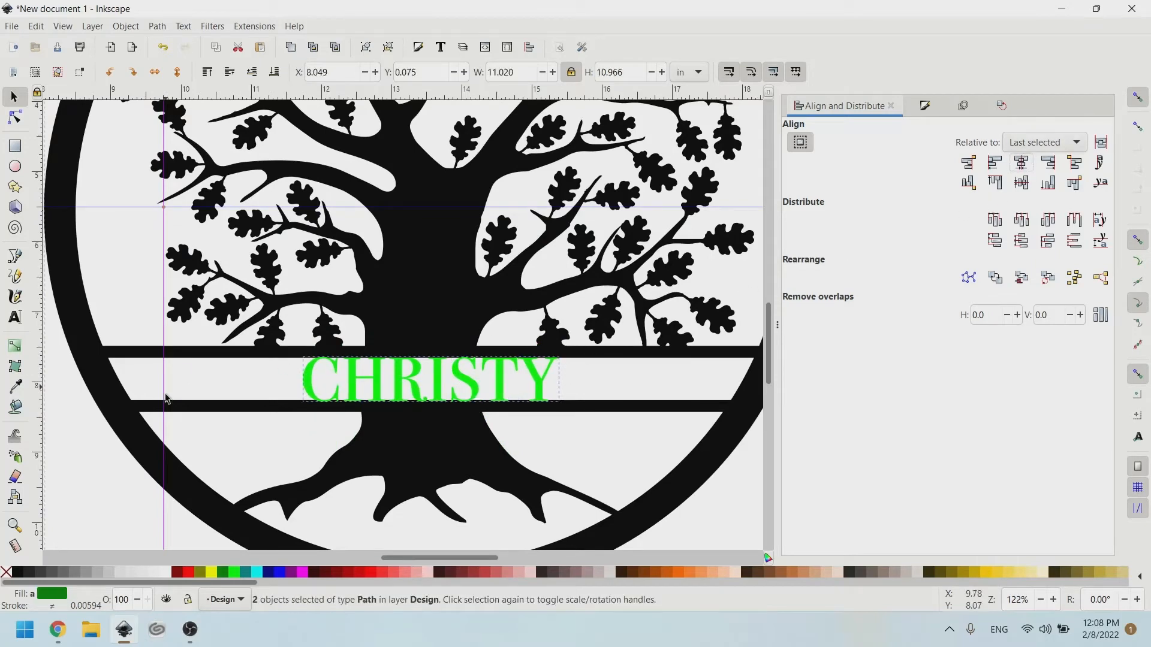
pyautogui.press('Escape')
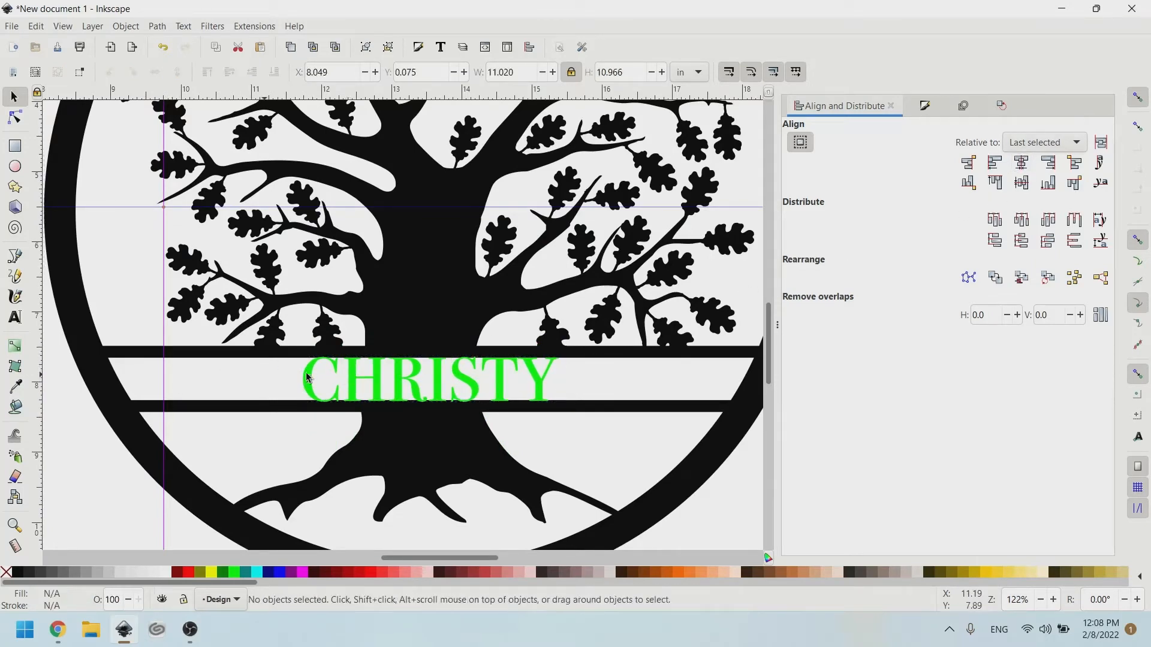
# Reselect the CHRISTY lettering and the tree design together.
pyautogui.click(308, 373)
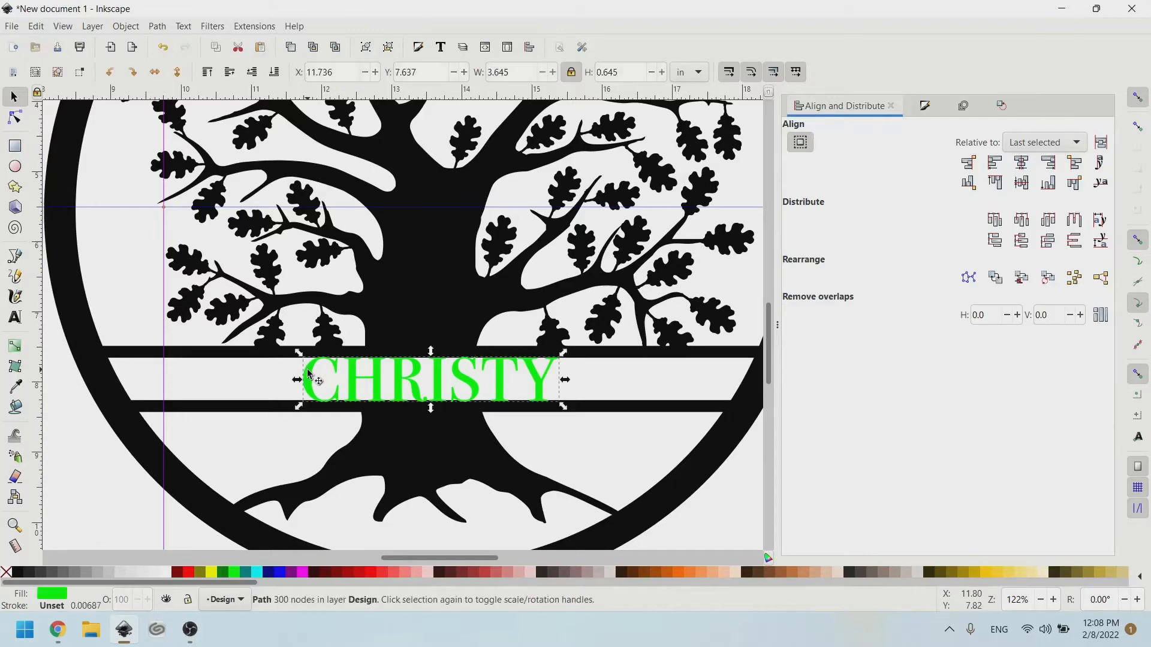
pyautogui.keyDown('shift'); pyautogui.click(388, 308); pyautogui.keyUp('shift')
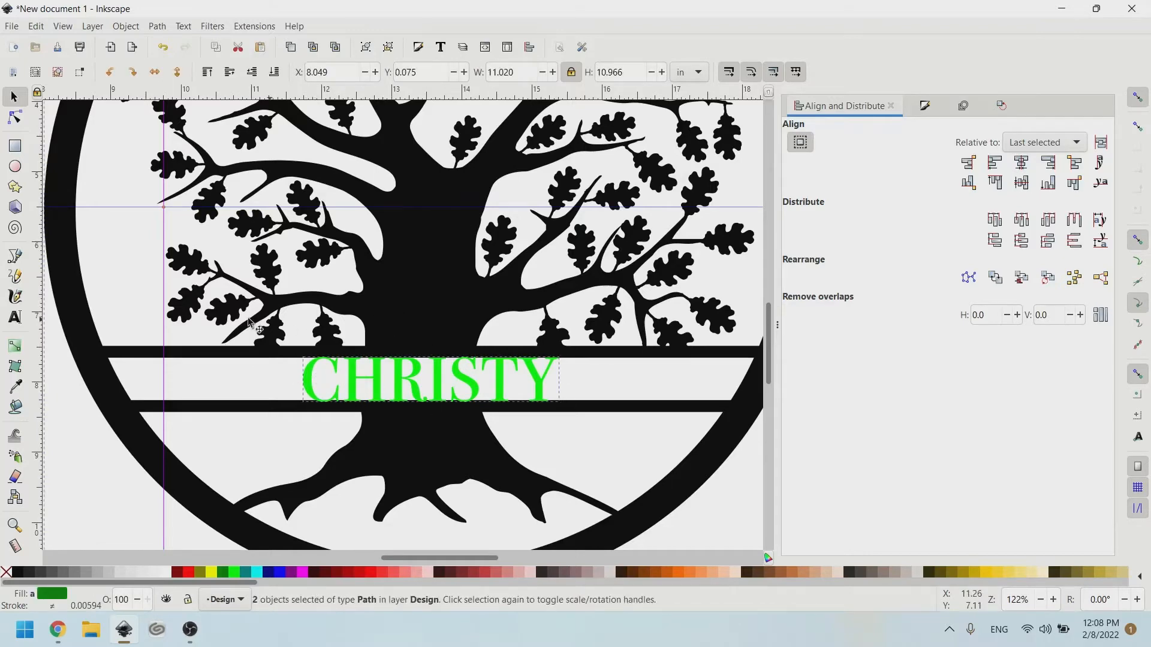
pyautogui.scroll(-3, 251, 323)
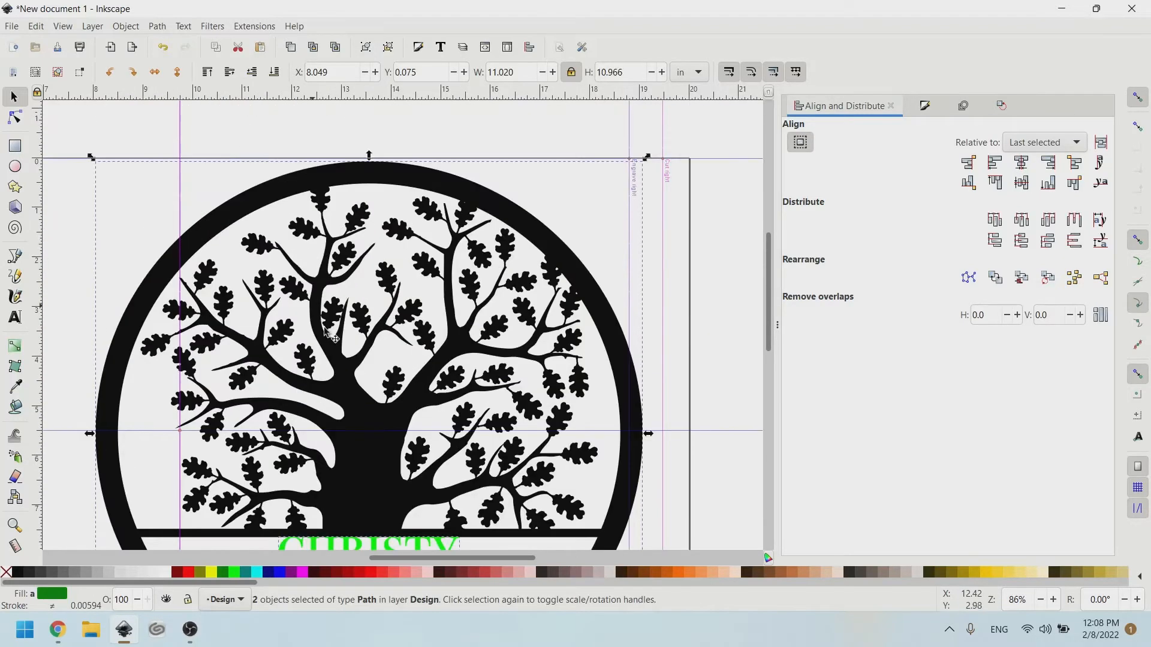
pyautogui.scroll(-3, 324, 328)
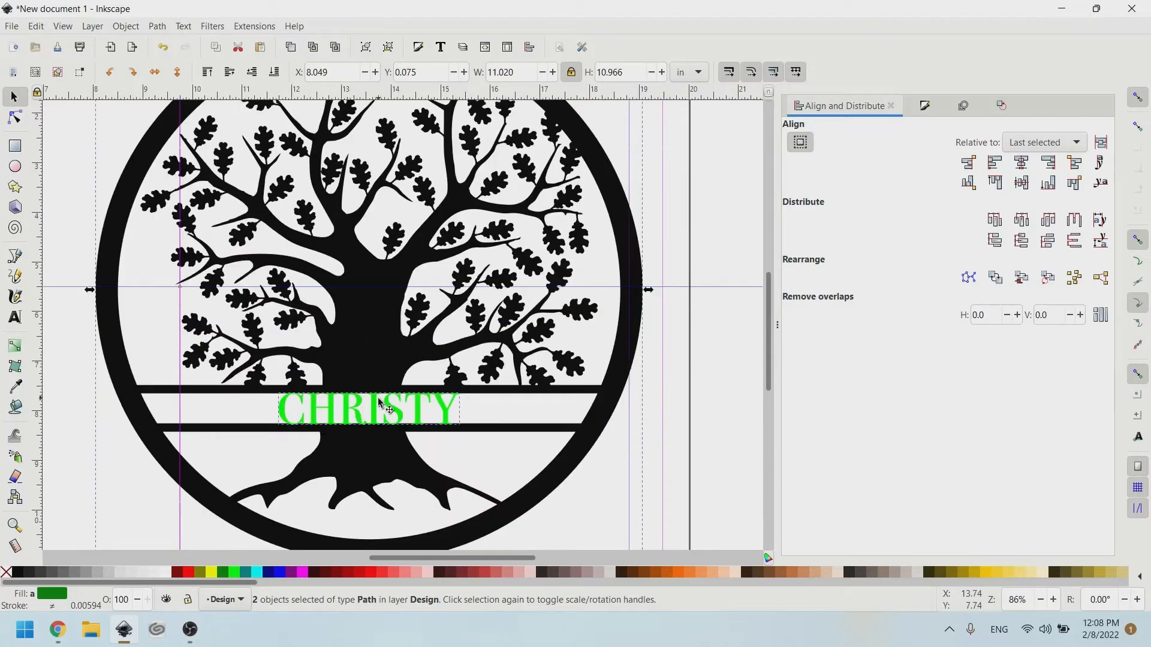
pyautogui.click(517, 413)
pyautogui.click(411, 401)
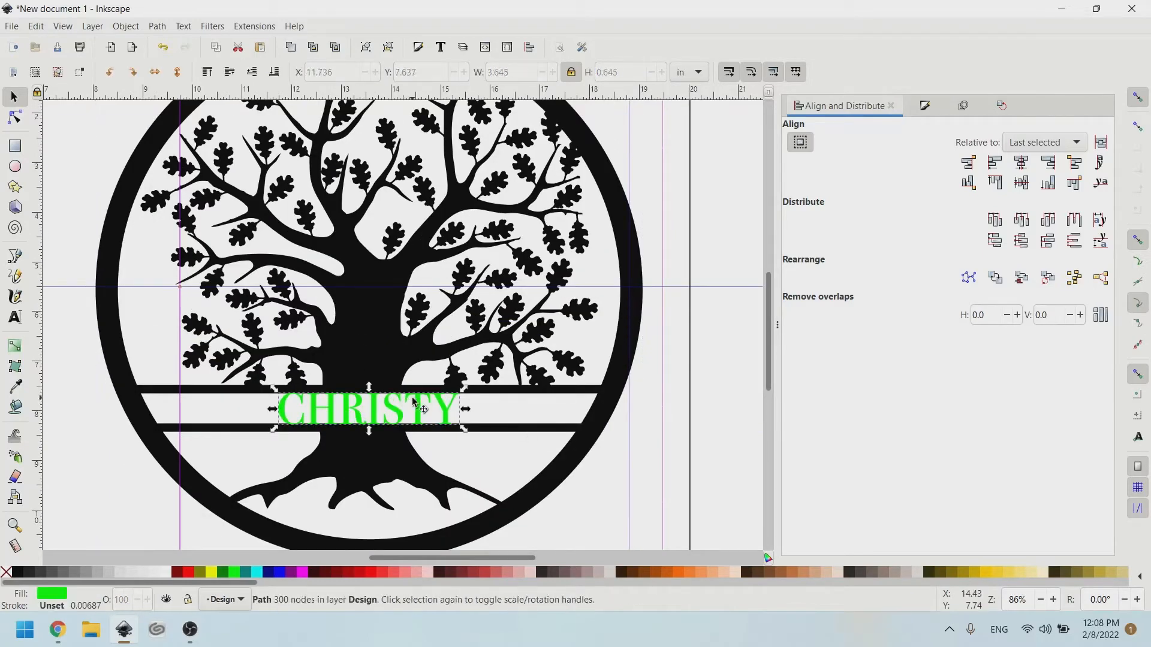
pyautogui.keyDown('shift'); pyautogui.click(381, 343); pyautogui.keyUp('shift')
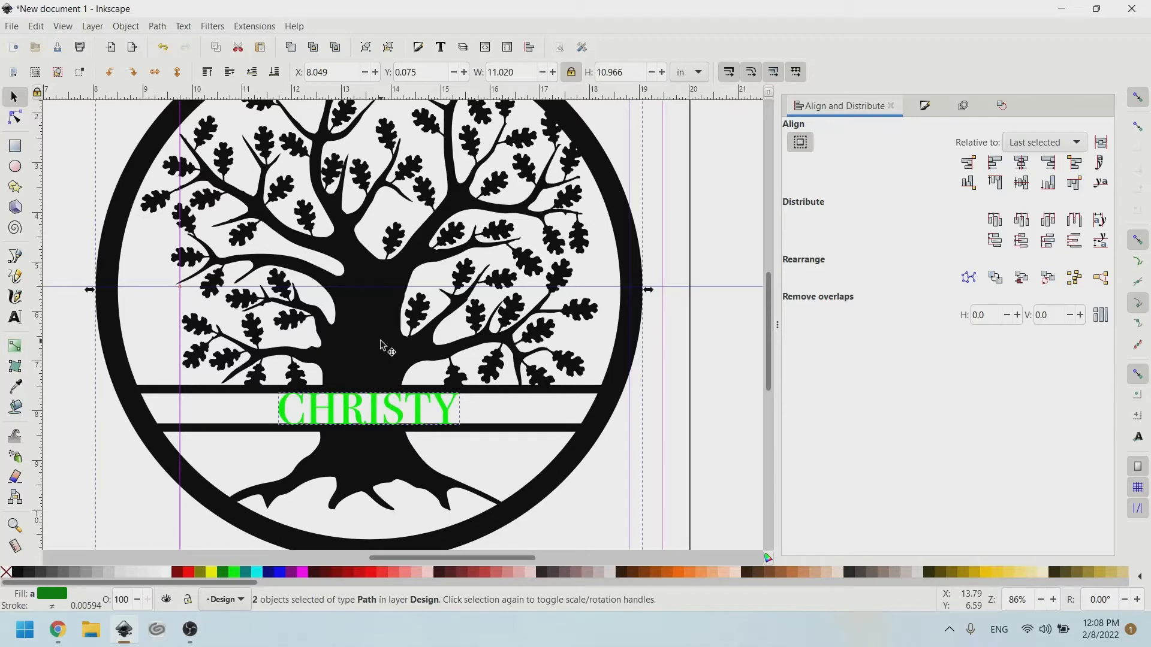
pyautogui.scroll(-1, 380, 346)
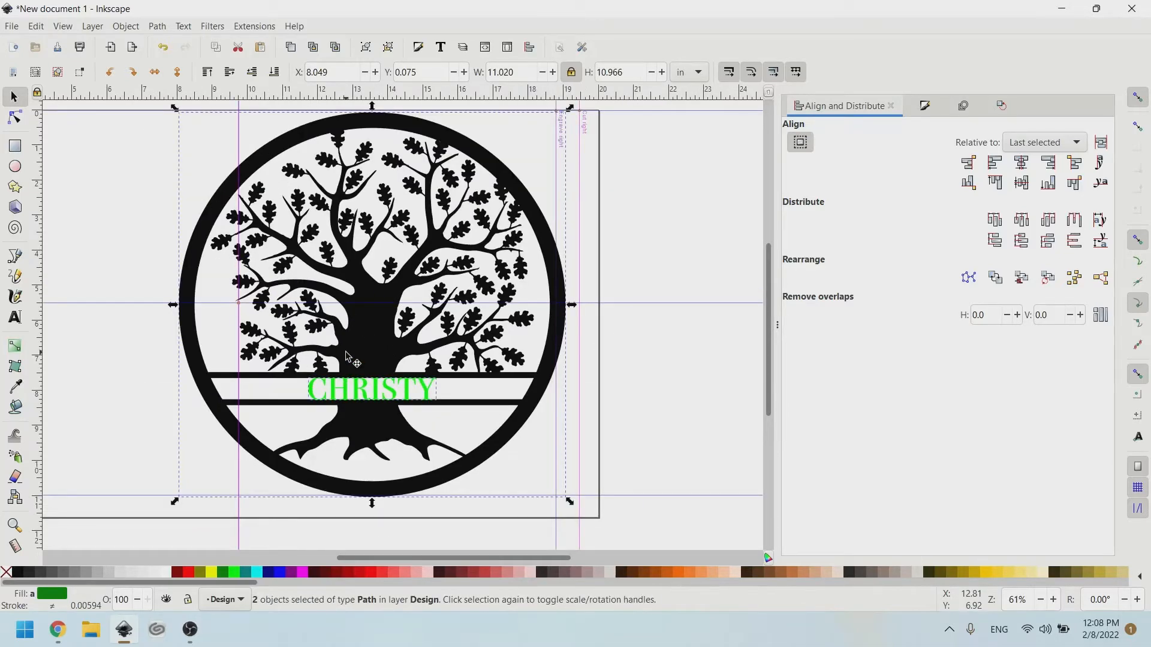
pyautogui.click(693, 520)
pyautogui.moveTo(635, 515); pyautogui.dragTo(46, 90)
pyautogui.scroll(-2, 379, 408)
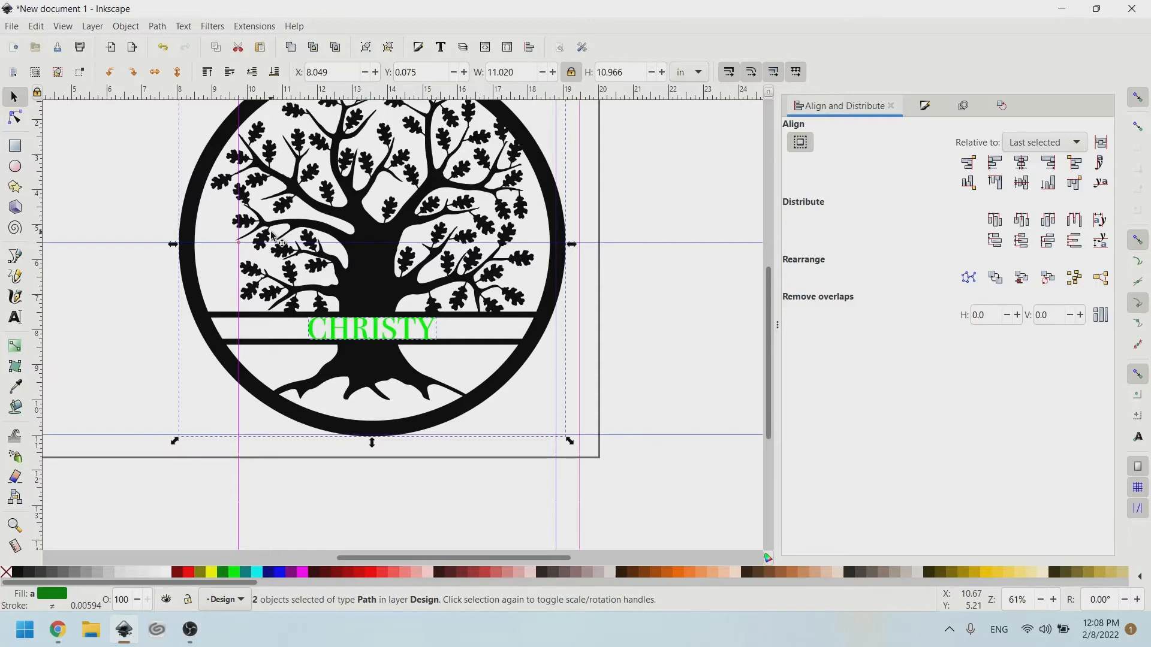
# Union CHRISTY with the tree via Path menu, then undo the merge.
pyautogui.click(165, 26)
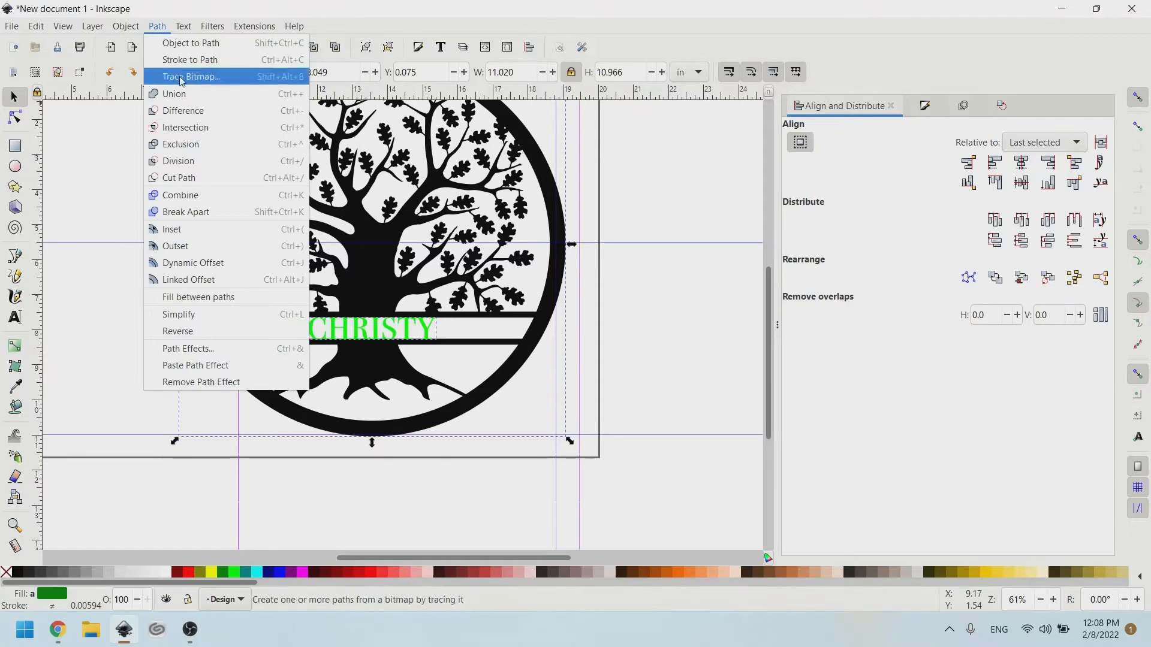
pyautogui.click(181, 96)
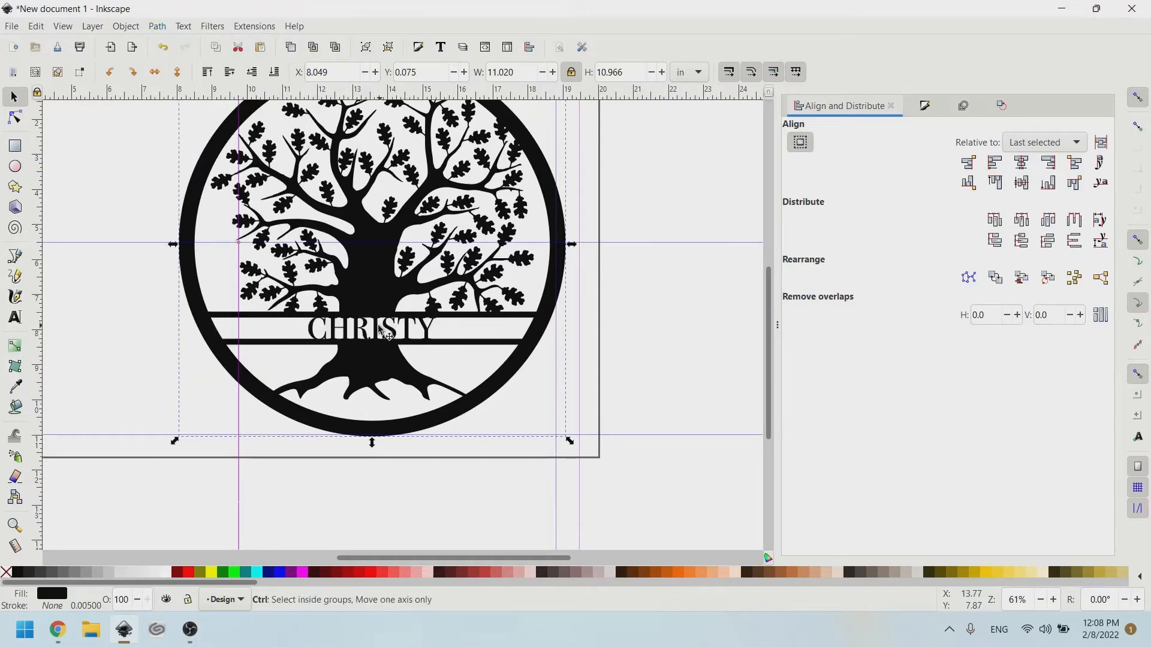
pyautogui.scroll(2, 370, 335)
pyautogui.scroll(2, 370, 336)
pyautogui.scroll(6, 308, 301)
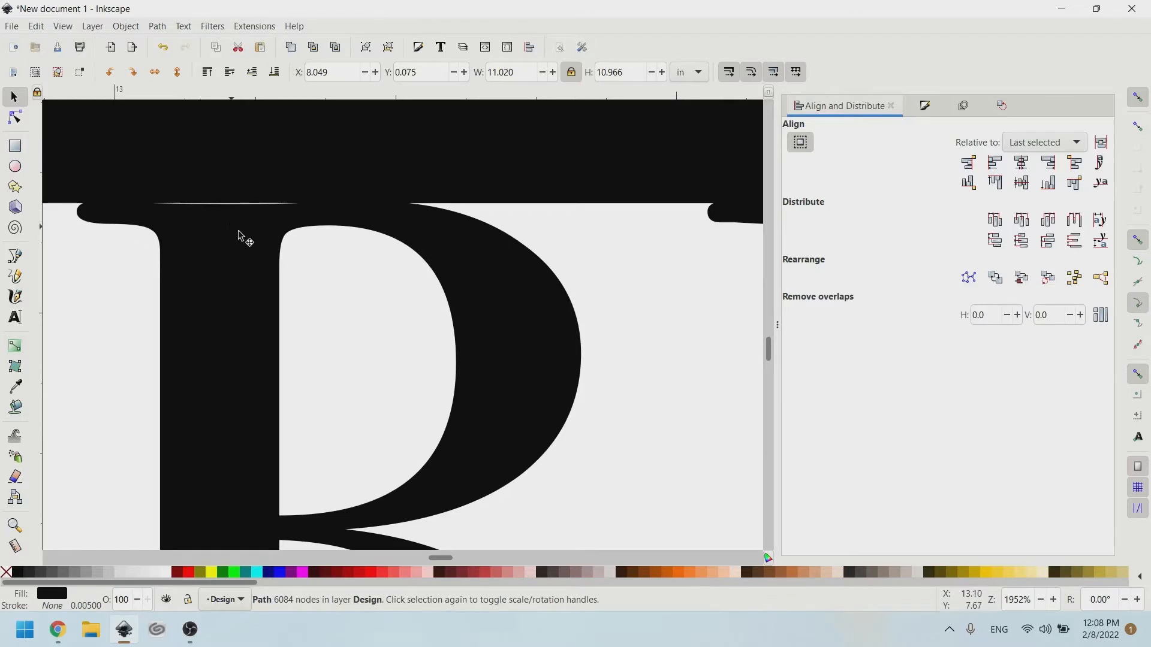
pyautogui.scroll(-2, 238, 234)
pyautogui.scroll(-2, 236, 252)
pyautogui.hotkey('ctrl', 'z')
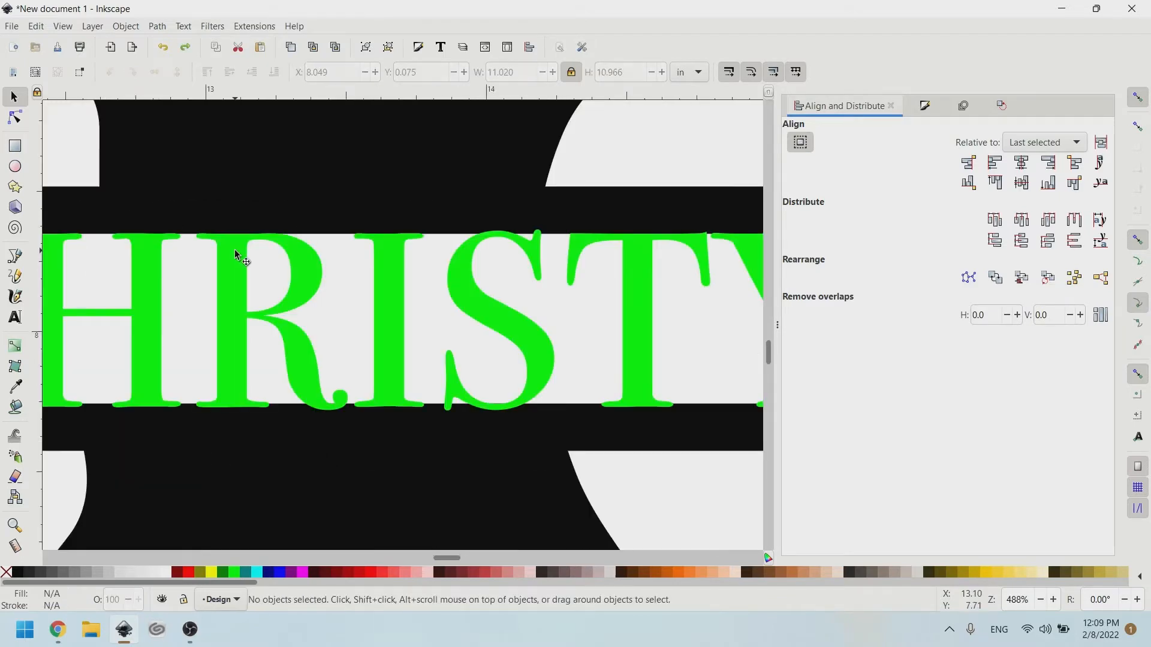
# Stretch CHRISTY slightly taller so it meets the banner bands.
pyautogui.click(244, 246)
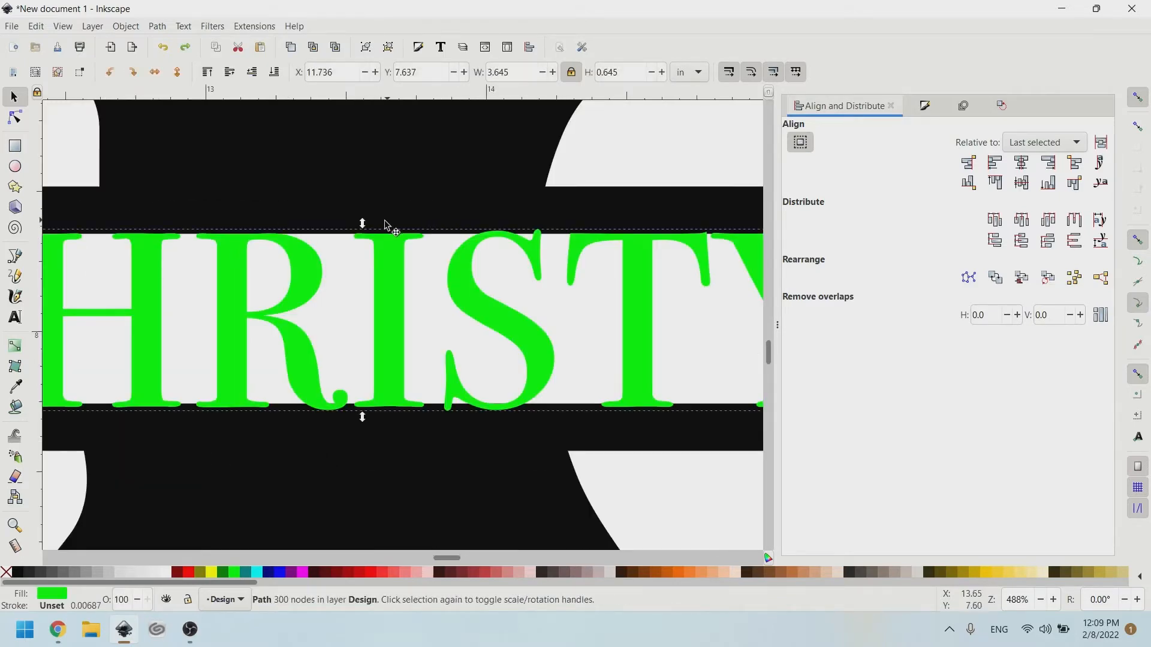
pyautogui.moveTo(363, 224); pyautogui.dragTo(365, 228)
pyautogui.hscroll(-3, 288, 310)
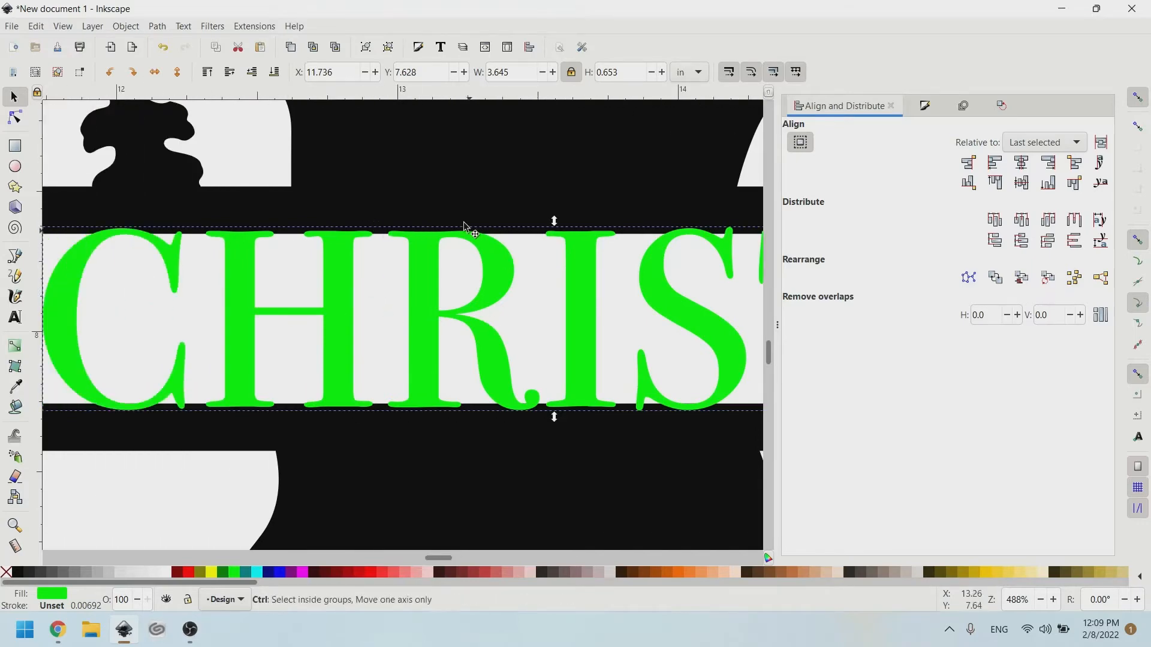
pyautogui.keyDown('ctrl'); pyautogui.scroll(3, 463, 226); pyautogui.keyUp('ctrl')
pyautogui.keyDown('ctrl'); pyautogui.scroll(-4, 457, 218); pyautogui.keyUp('ctrl')
pyautogui.keyDown('ctrl'); pyautogui.scroll(-2, 497, 364); pyautogui.keyUp('ctrl')
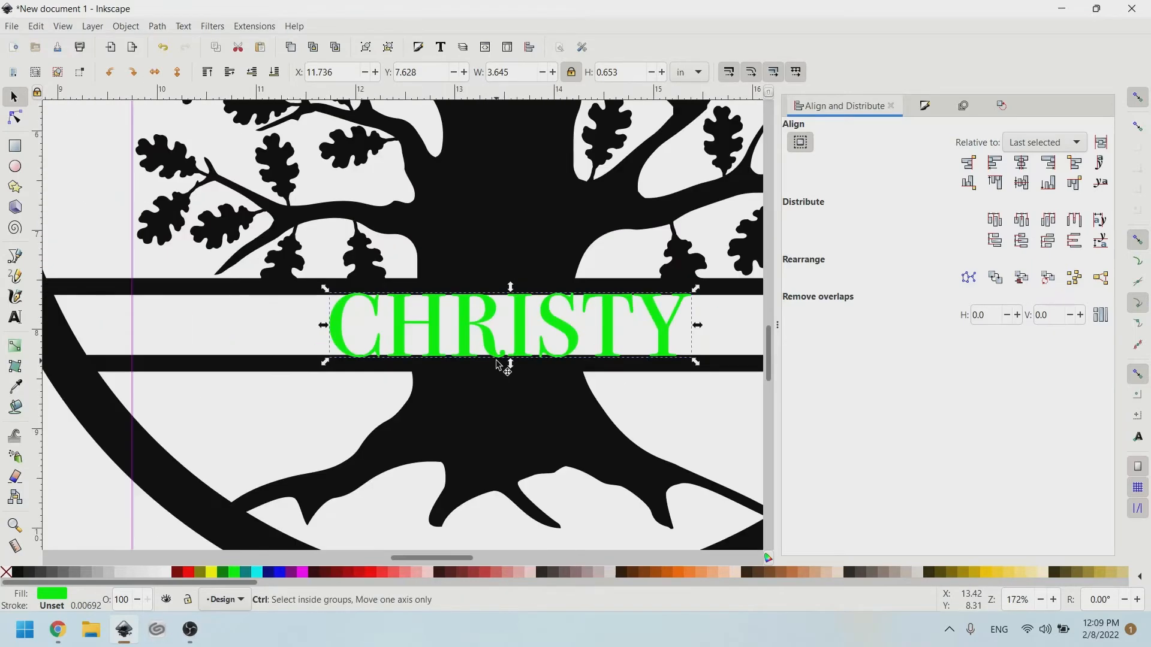
pyautogui.keyDown('ctrl'); pyautogui.scroll(-1, 497, 364); pyautogui.keyUp('ctrl')
# Union CHRISTY and the tree into a single black 6,066-node path.
pyautogui.keyDown('shift'); pyautogui.click(503, 383); pyautogui.keyUp('shift')
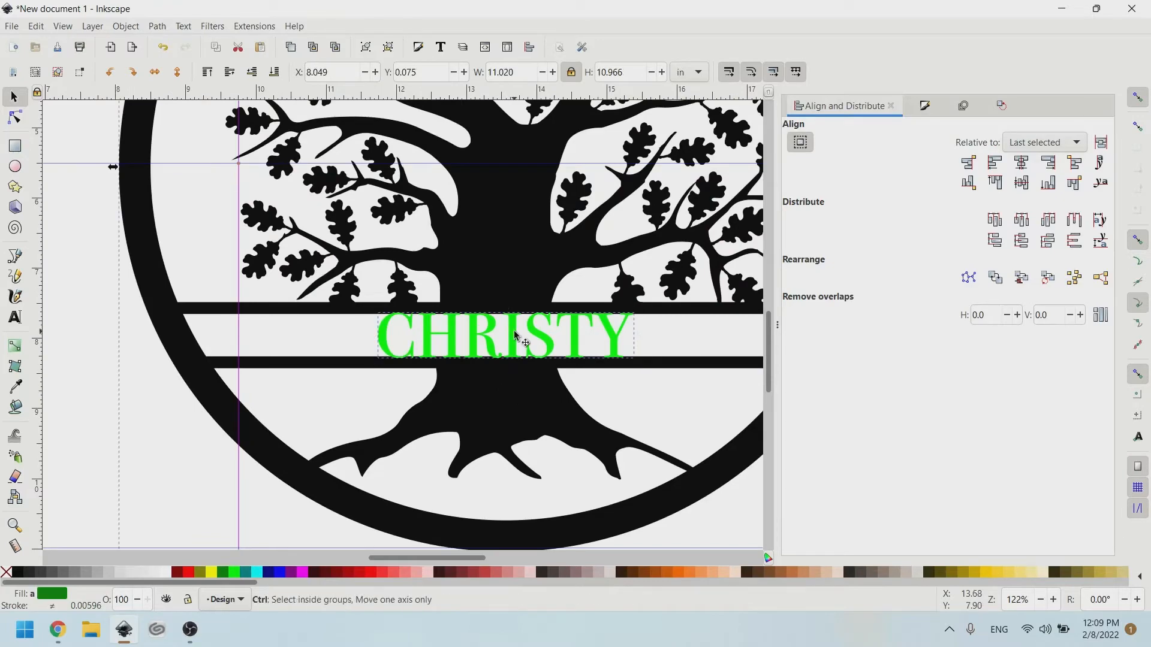
pyautogui.hotkey('ctrl', '+')
pyautogui.keyDown('ctrl'); pyautogui.scroll(3, 483, 316); pyautogui.keyUp('ctrl')
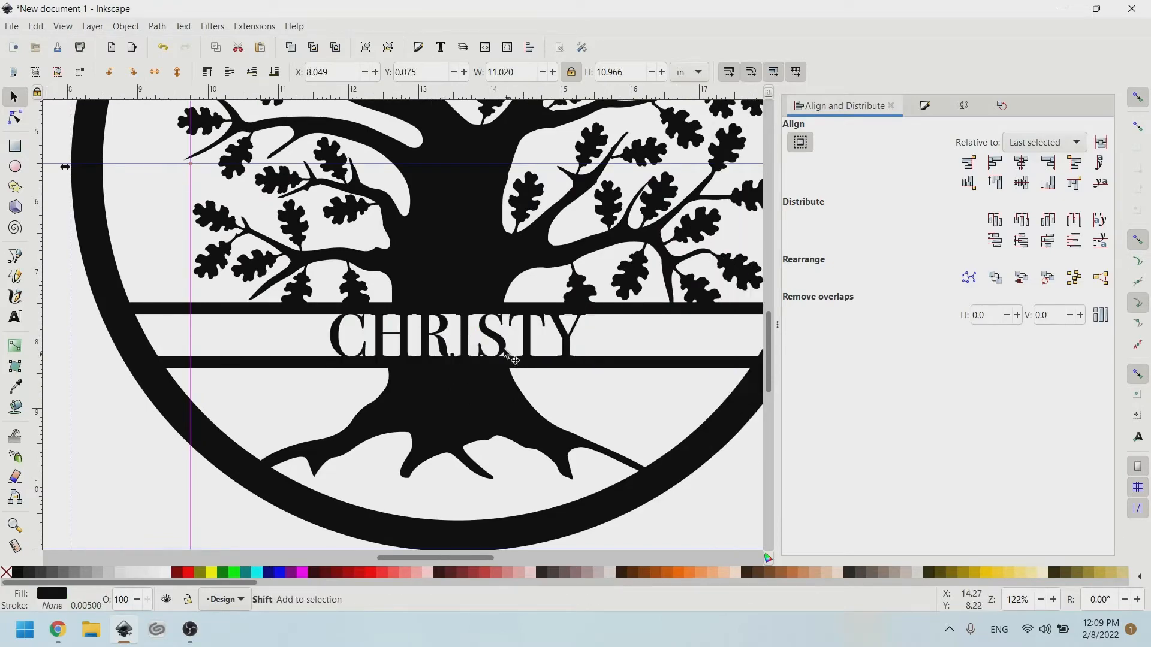
pyautogui.keyDown('ctrl'); pyautogui.scroll(1, 482, 313); pyautogui.keyUp('ctrl')
pyautogui.keyDown('ctrl'); pyautogui.scroll(1, 336, 328); pyautogui.keyUp('ctrl')
pyautogui.hscroll(-3, 352, 334)
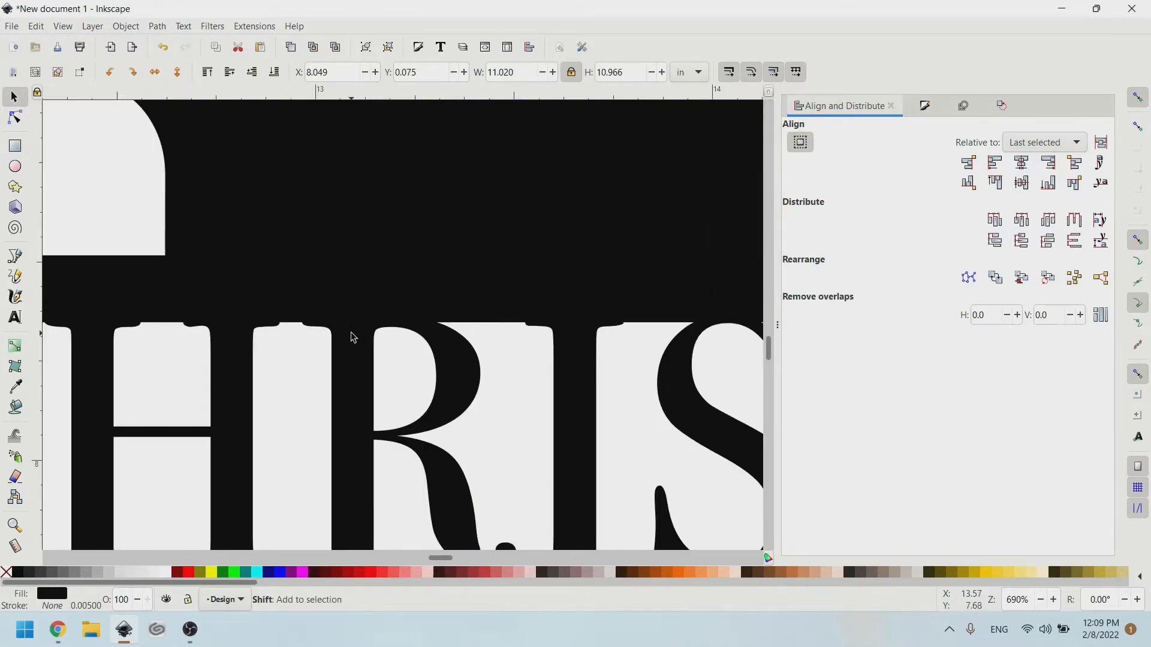
pyautogui.scroll(-5, 353, 334)
pyautogui.hscroll(5, 353, 334)
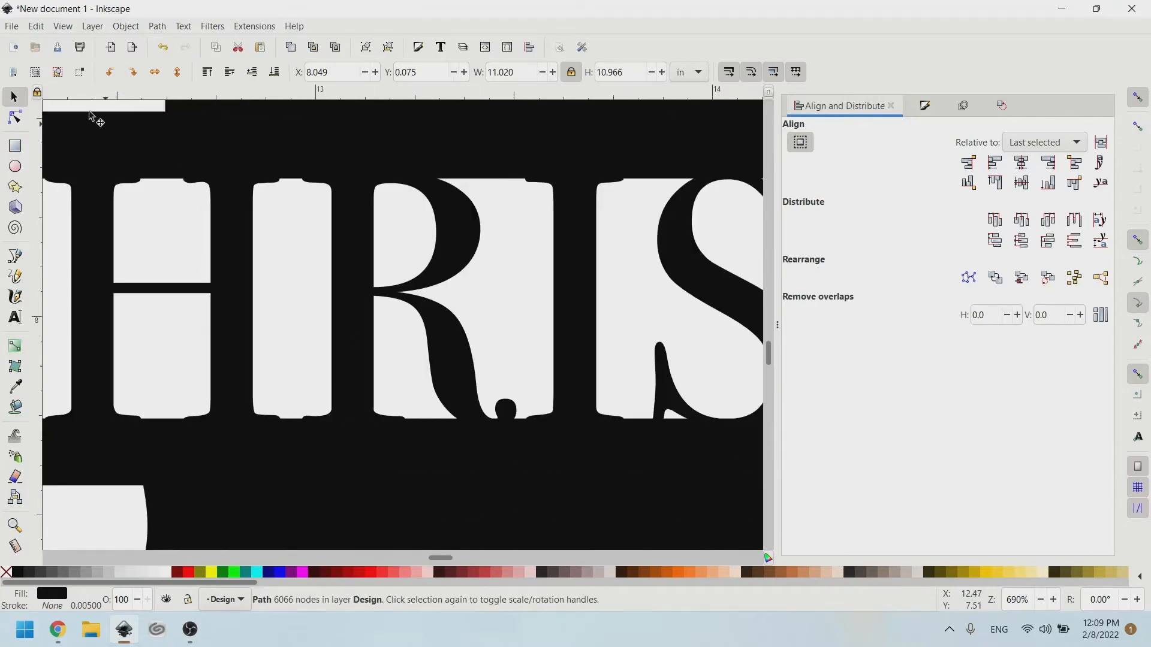
pyautogui.click(65, 28)
pyautogui.moveTo(79, 85)
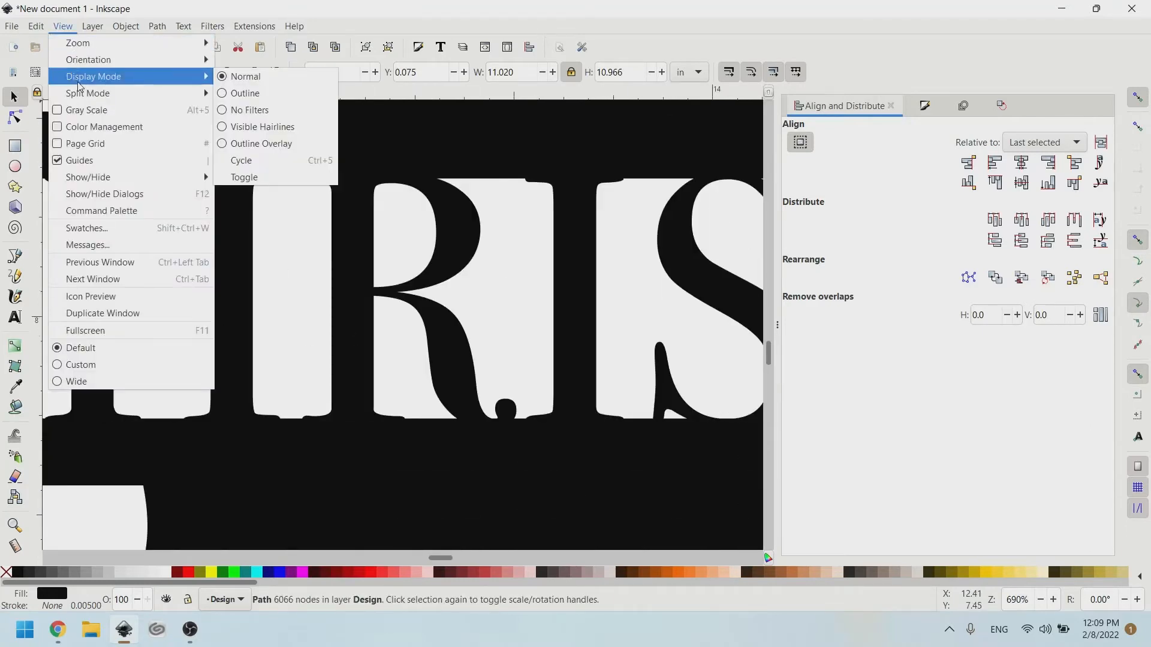
pyautogui.click(247, 93)
pyautogui.hscroll(4, 370, 199)
pyautogui.hscroll(6, 370, 198)
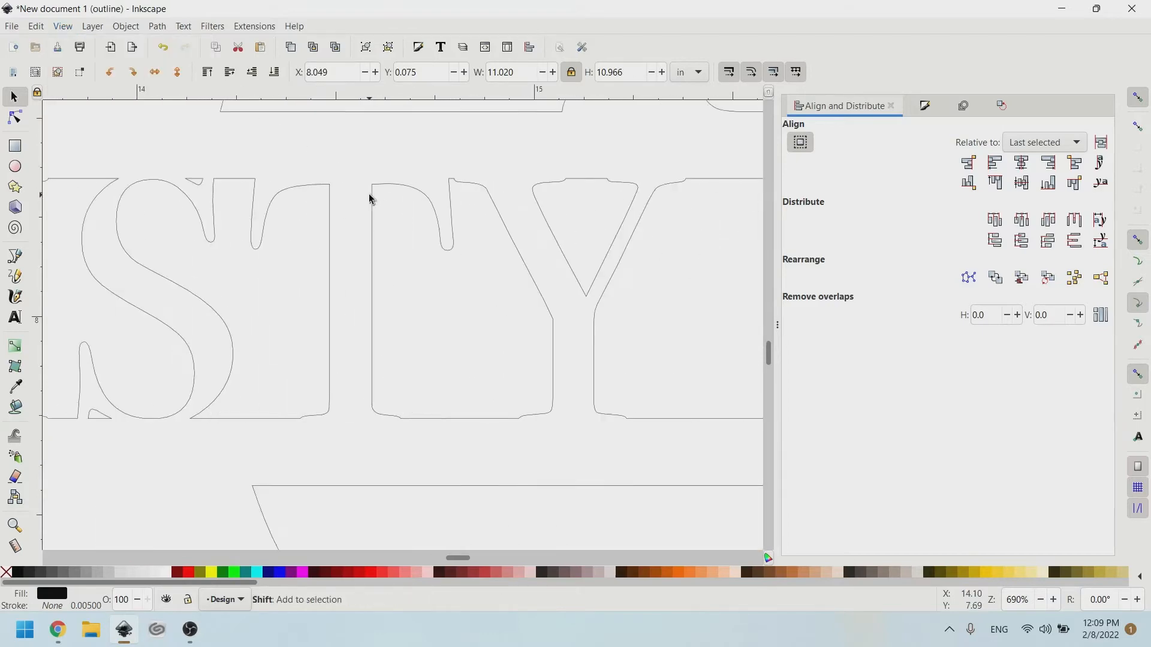
pyautogui.scroll(-8, 369, 193)
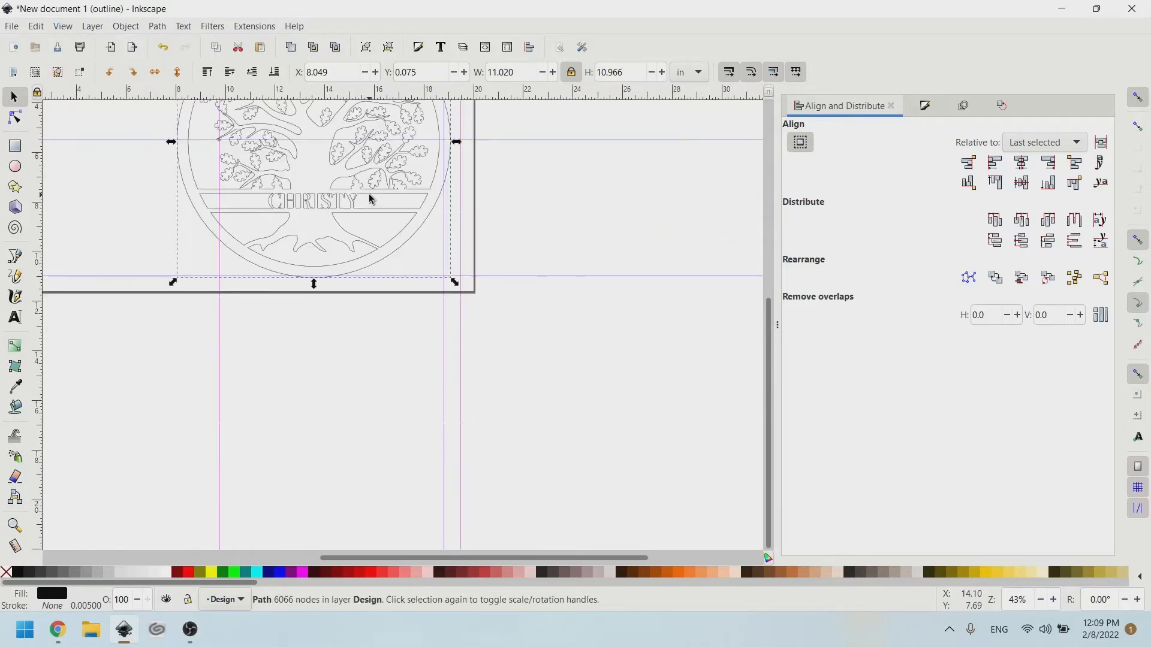
pyautogui.hscroll(-8, 369, 193)
pyautogui.scroll(6, 332, 165)
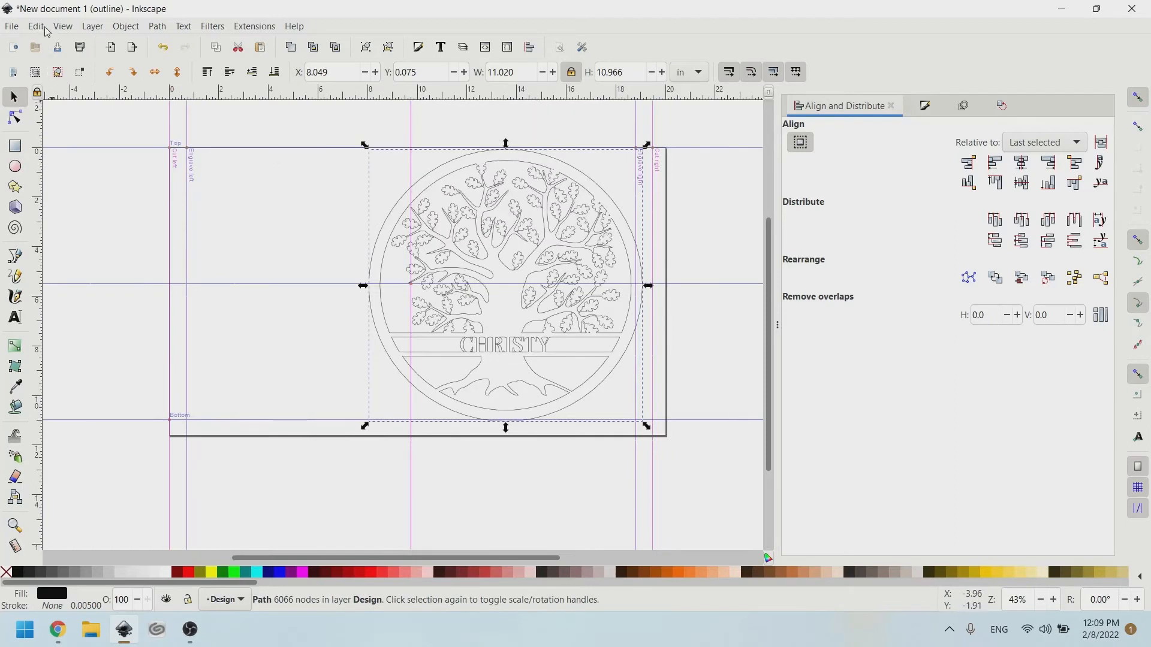
pyautogui.click(62, 27)
pyautogui.moveTo(88, 66)
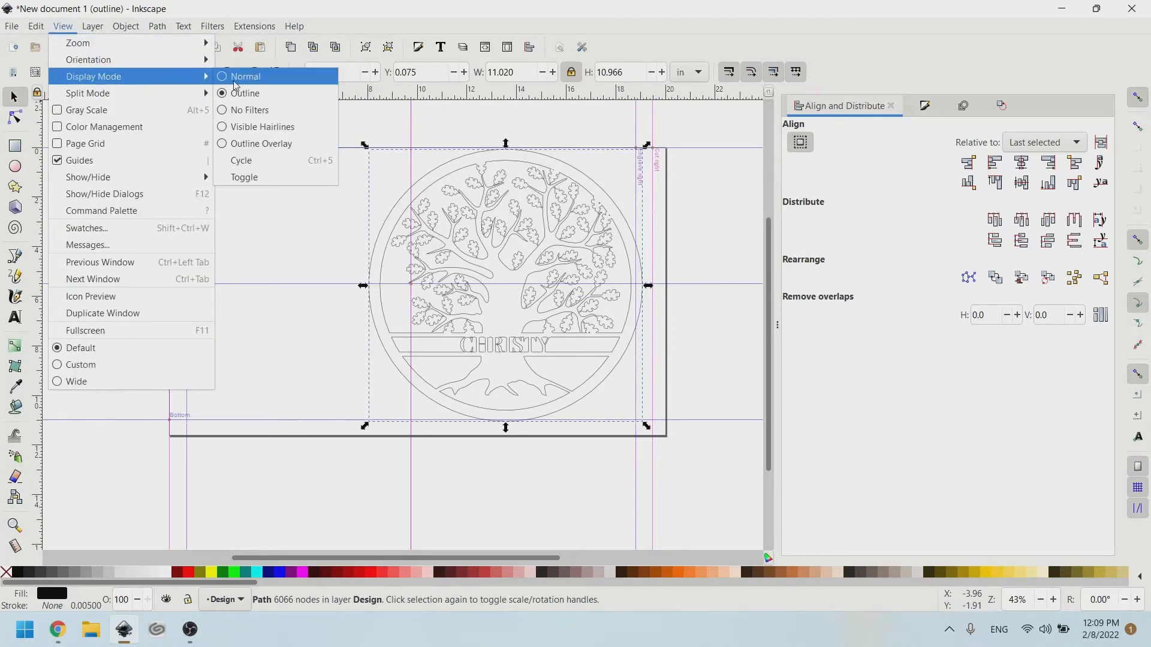
pyautogui.click(245, 76)
pyautogui.hscroll(4, 550, 294)
pyautogui.scroll(2, 550, 294)
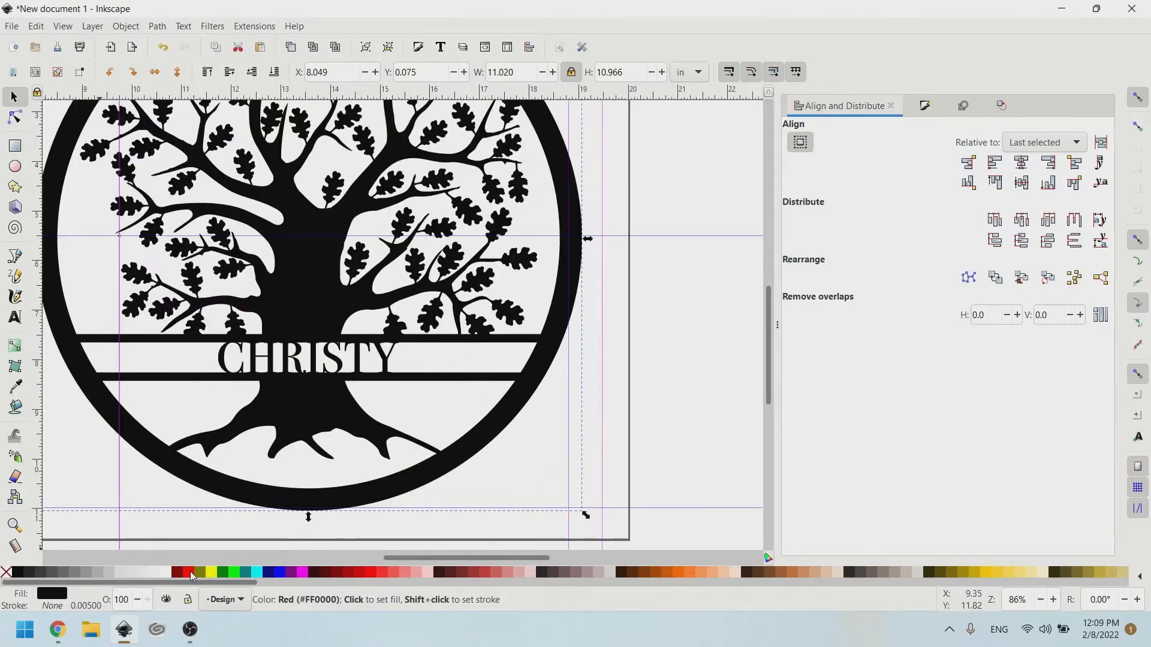
# Give the merged design a red stroke and remove its fill, leaving thin red outlines.
pyautogui.keyDown('shift'); pyautogui.click(189, 573); pyautogui.keyUp('shift')
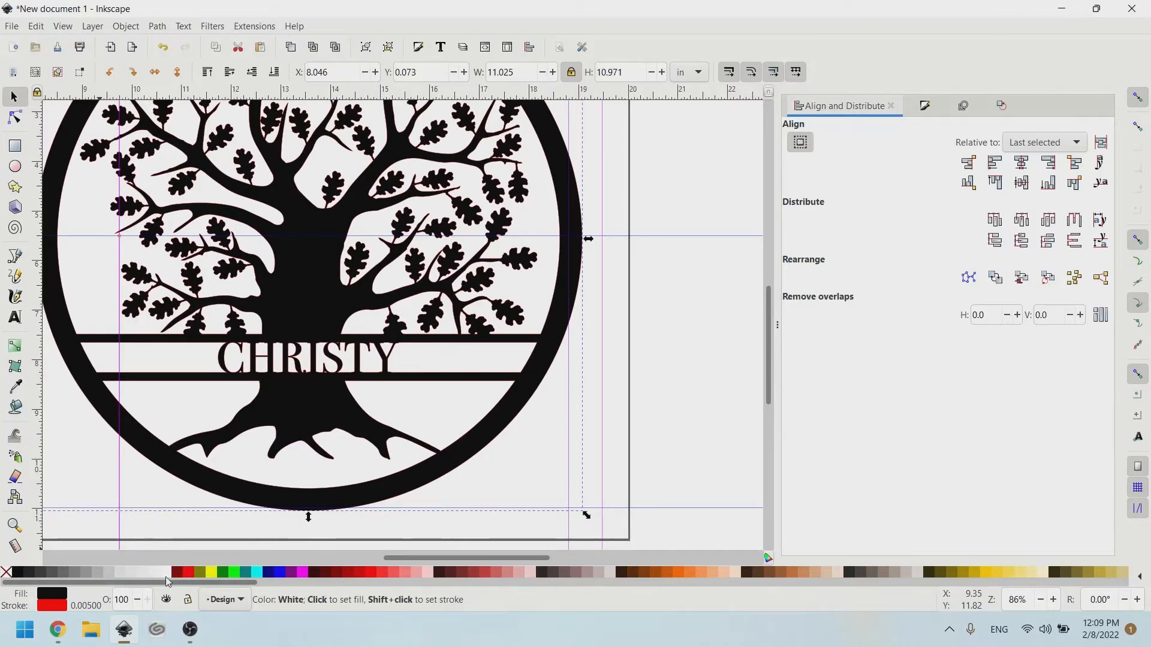
pyautogui.keyDown('shift'); pyautogui.click(222, 574); pyautogui.keyUp('shift')
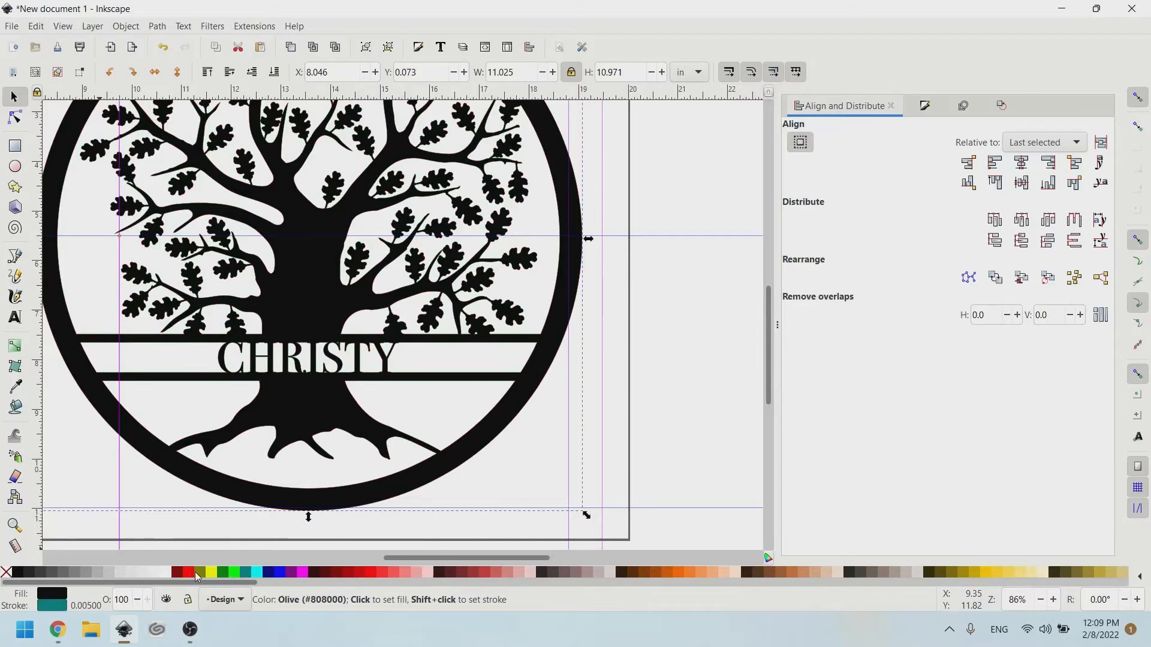
pyautogui.keyDown('shift'); pyautogui.click(190, 574); pyautogui.keyUp('shift')
pyautogui.scroll(5, 243, 439)
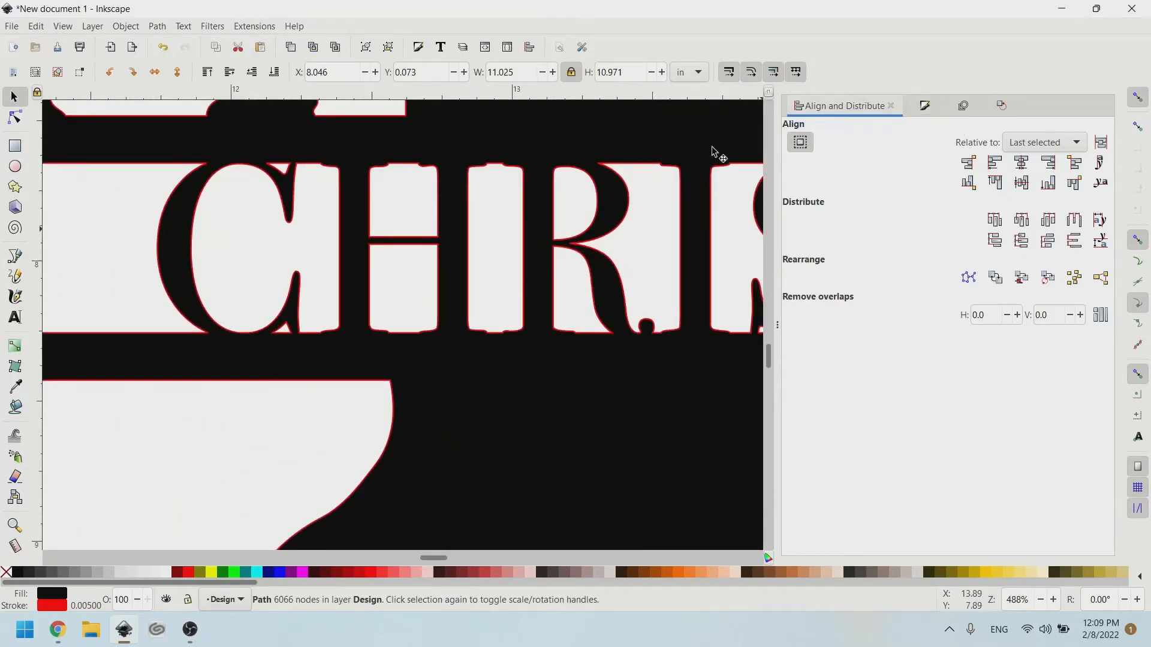
pyautogui.click(5, 572)
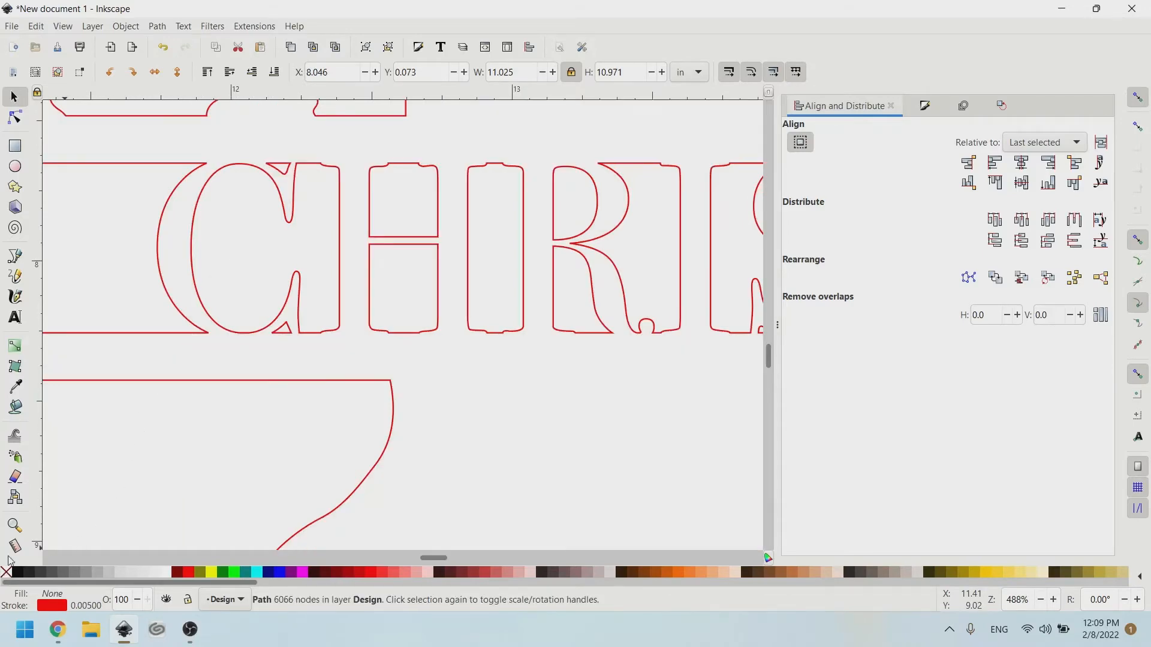
pyautogui.scroll(-6, 344, 389)
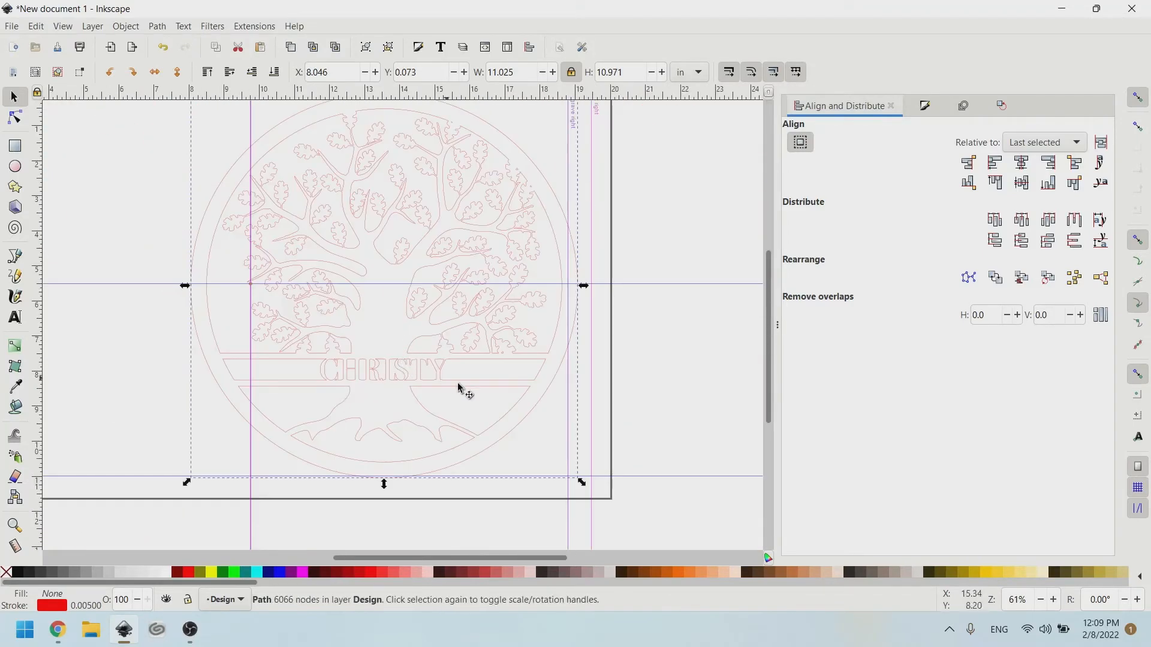
# Restore the black fill with undo and move the design off the page to X -6.150, Y -1.669 in.
pyautogui.press('ctrl')
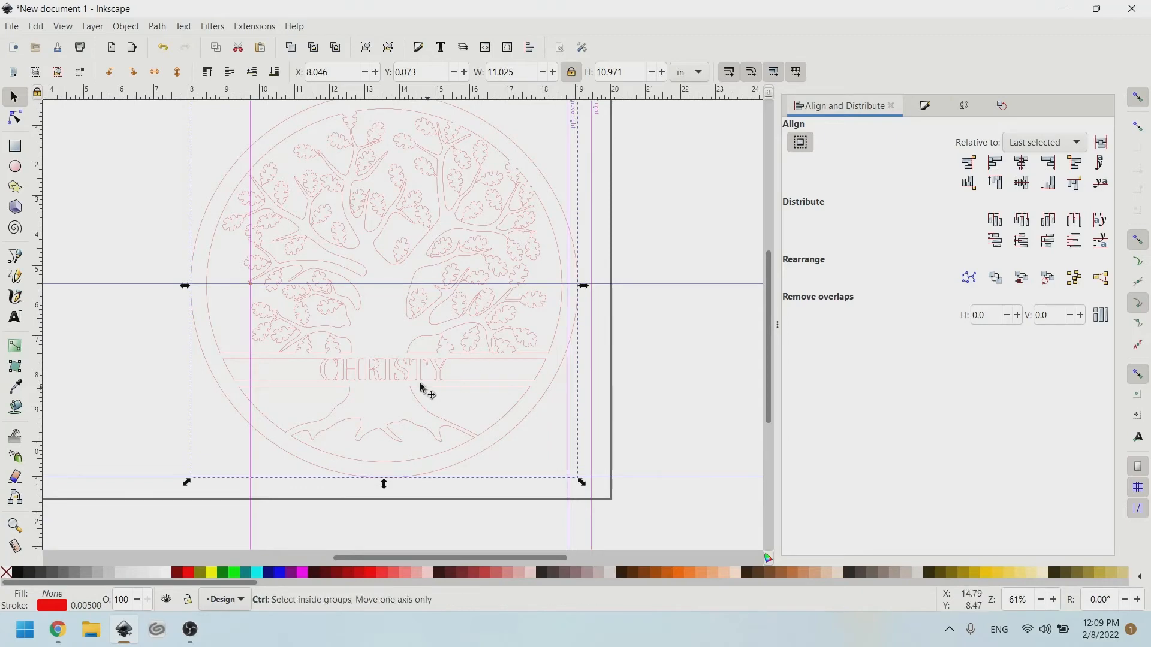
pyautogui.scroll(2, 414, 384)
pyautogui.hscroll(-3, 464, 378)
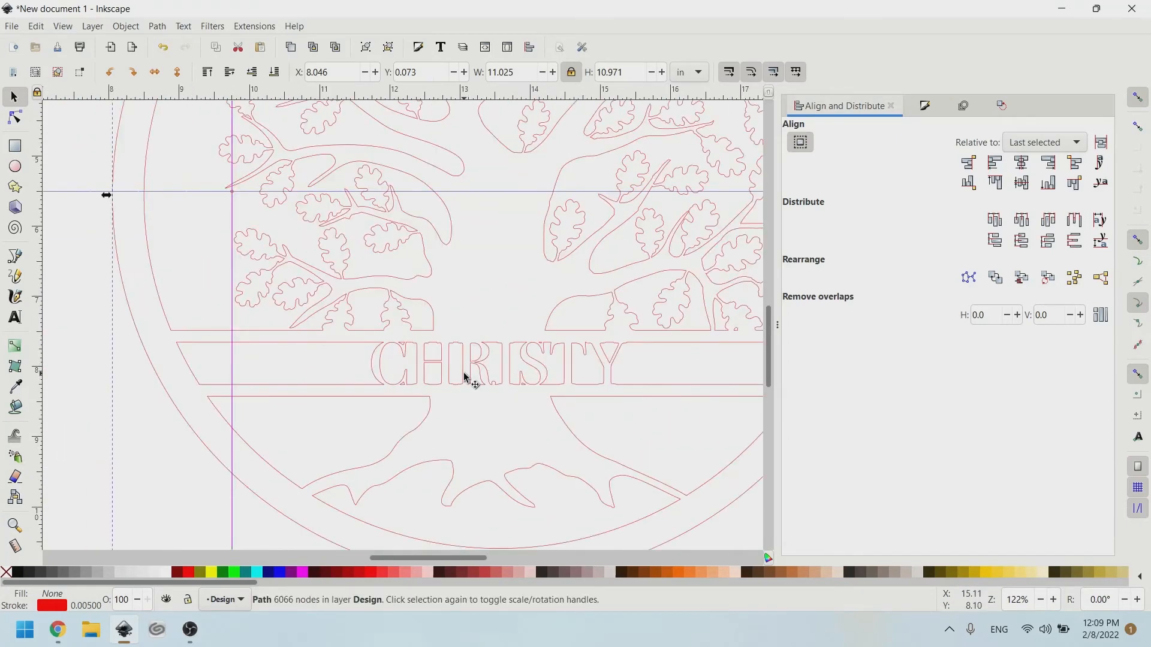
pyautogui.scroll(-2, 506, 197)
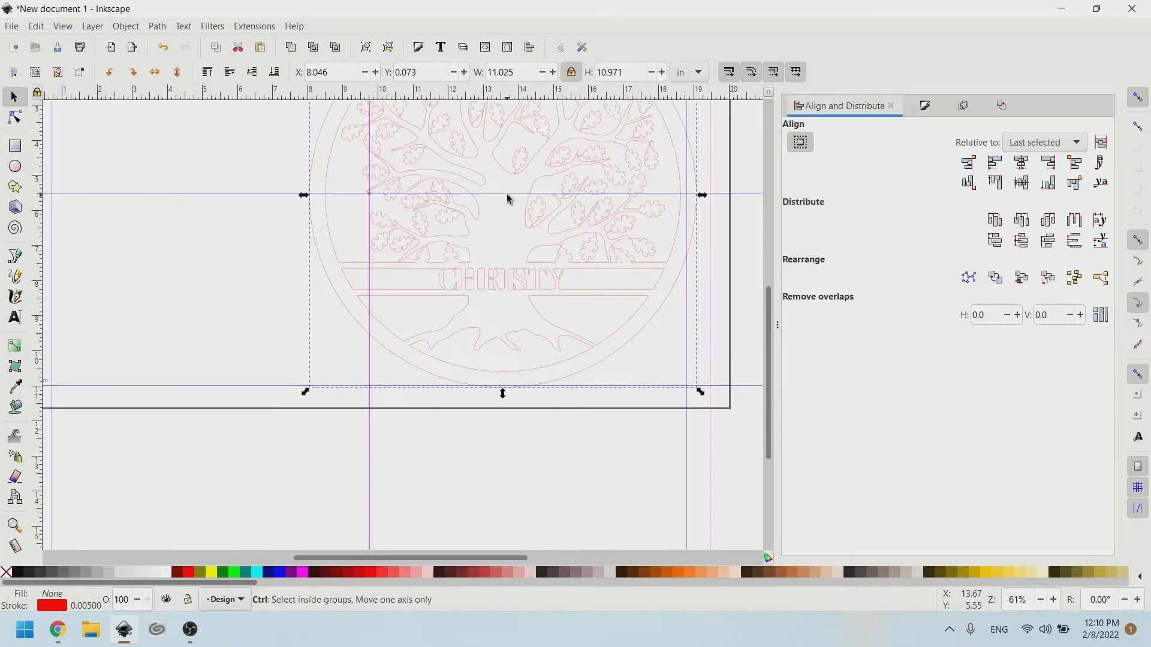
pyautogui.scroll(2, 437, 215)
pyautogui.hscroll(-4, 437, 216)
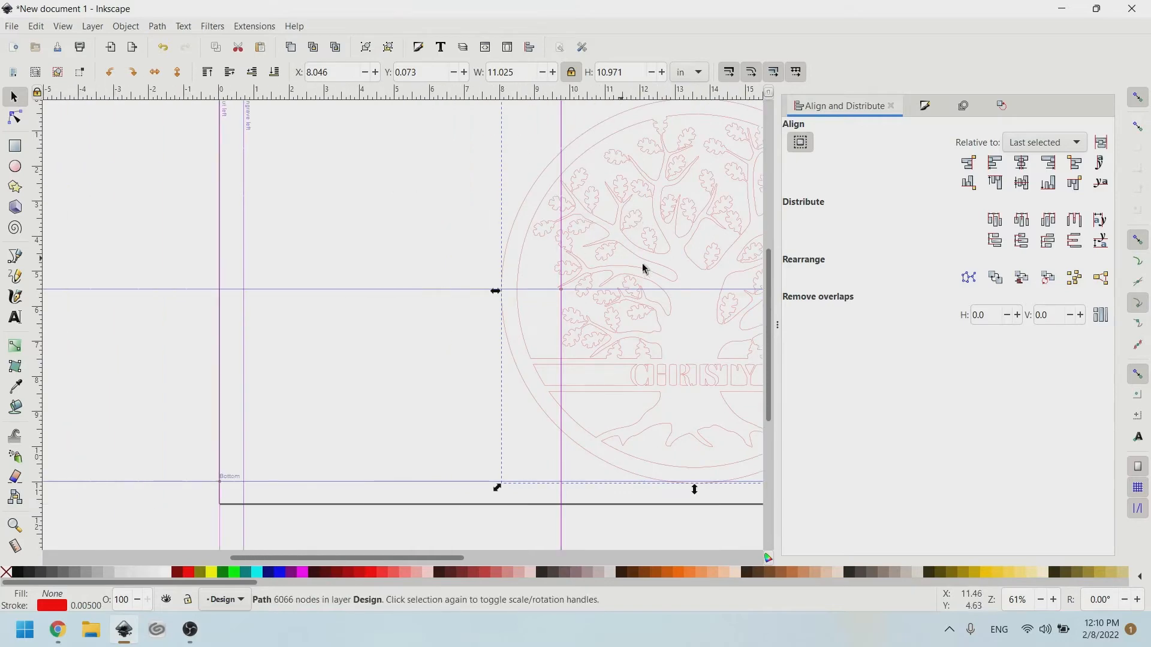
pyautogui.hotkey('ctrl', 'z')
pyautogui.moveTo(636, 270); pyautogui.dragTo(135, 208)
pyautogui.hscroll(5, 540, 257)
pyautogui.scroll(4, 515, 250)
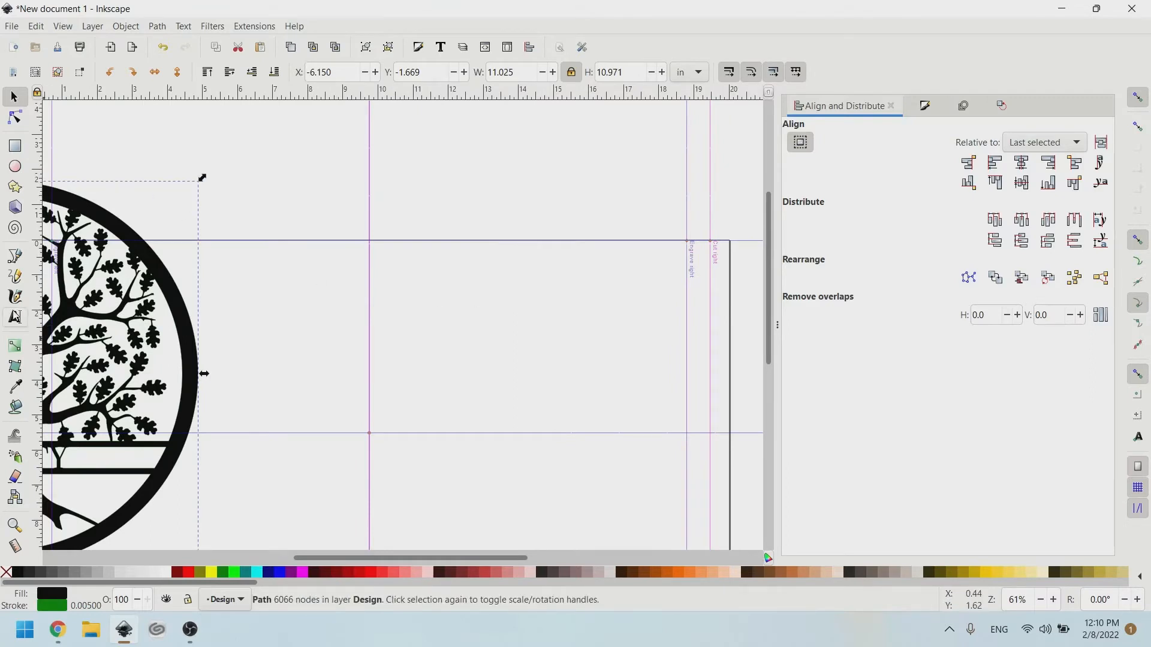
pyautogui.scroll(-1, 465, 373)
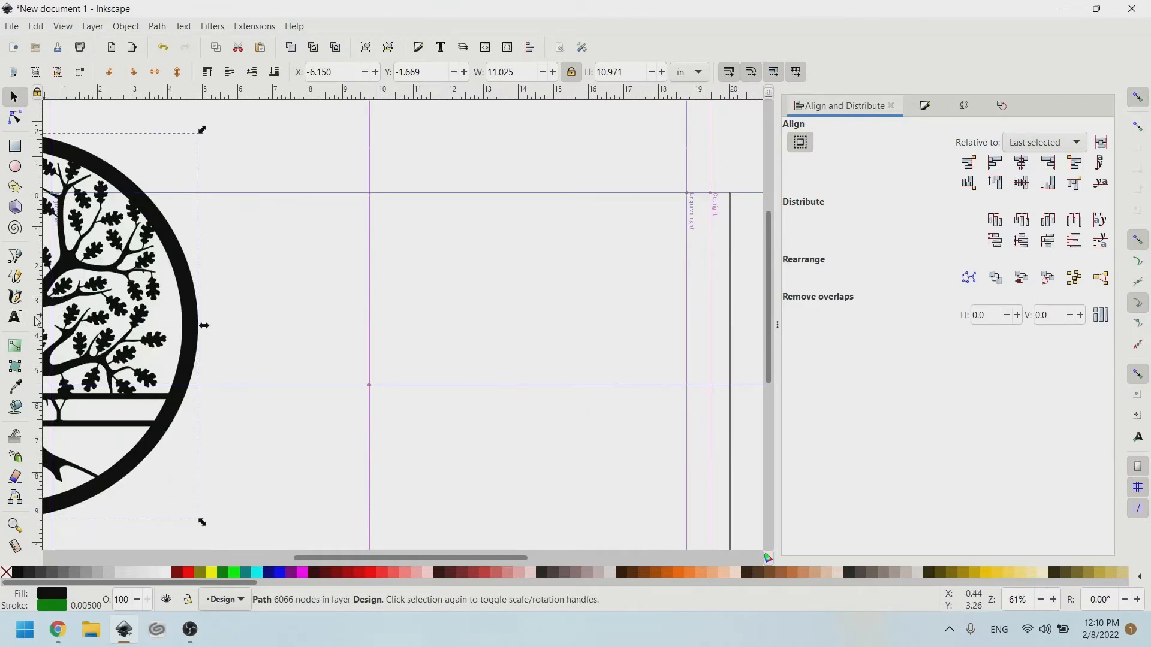
# With the Text tool, pick Winter Calligraphy at 144 pt, type a test M, then delete it.
pyautogui.click(16, 318)
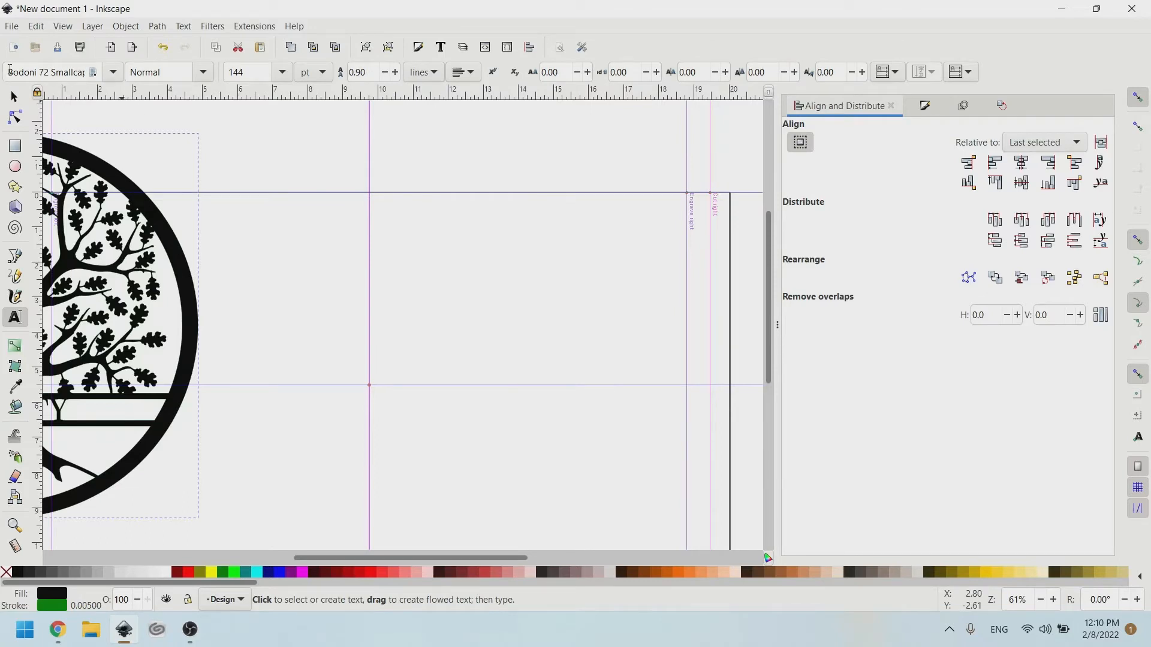
pyautogui.moveTo(10, 70); pyautogui.dragTo(229, 83)
pyautogui.write('Winter')
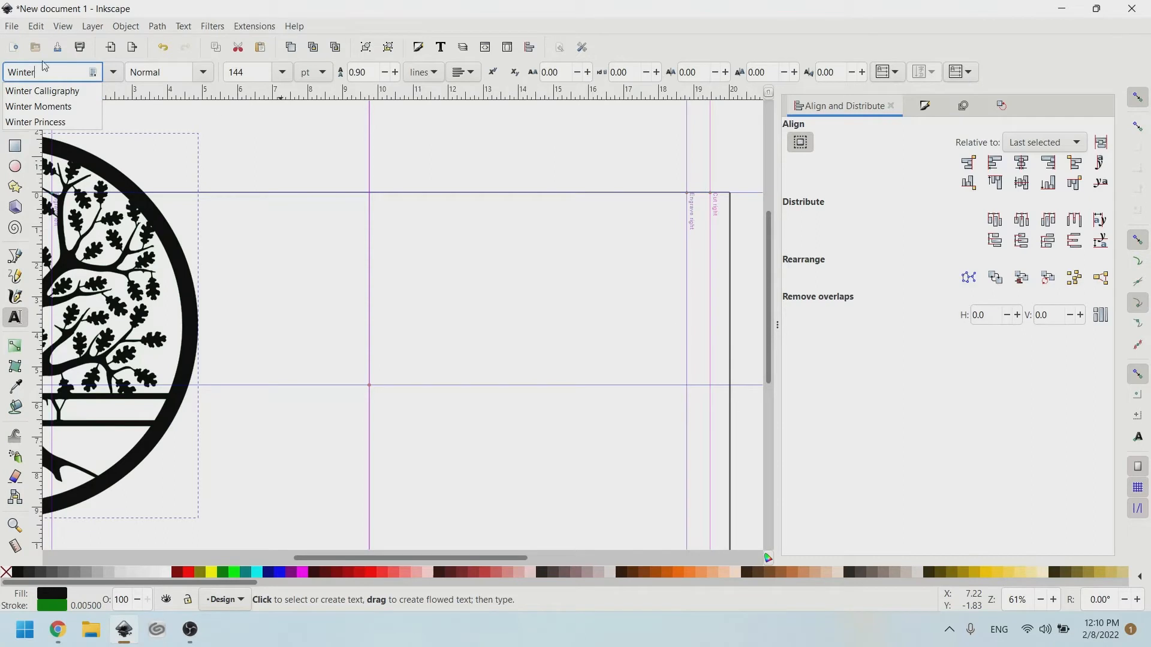
pyautogui.click(42, 91)
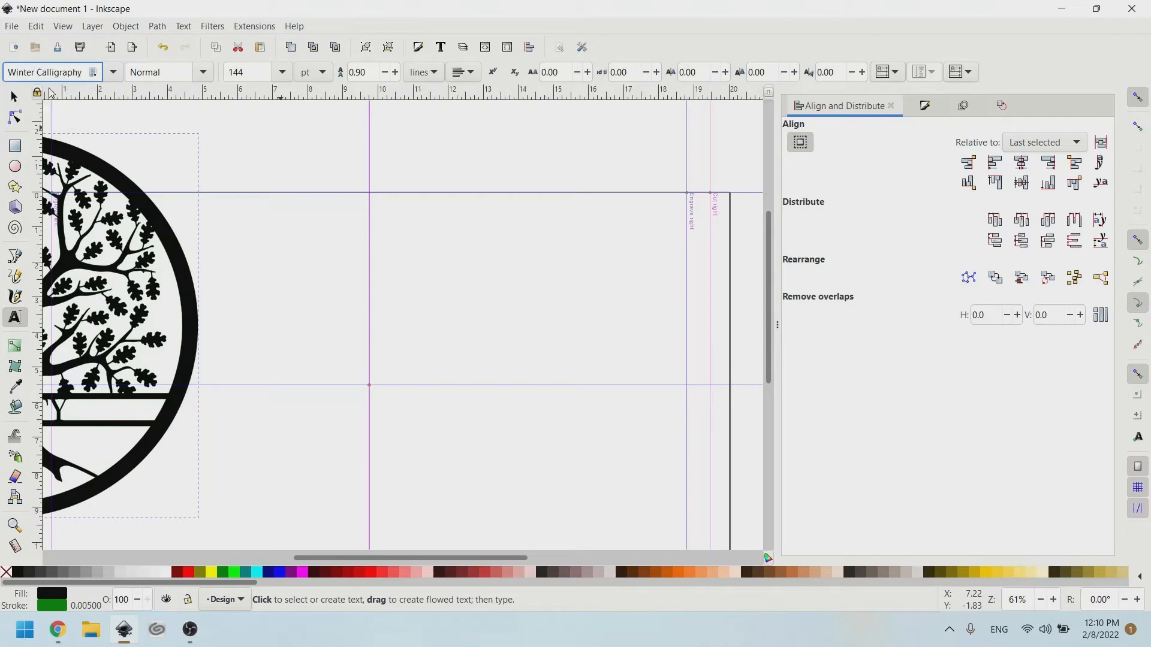
pyautogui.click(283, 72)
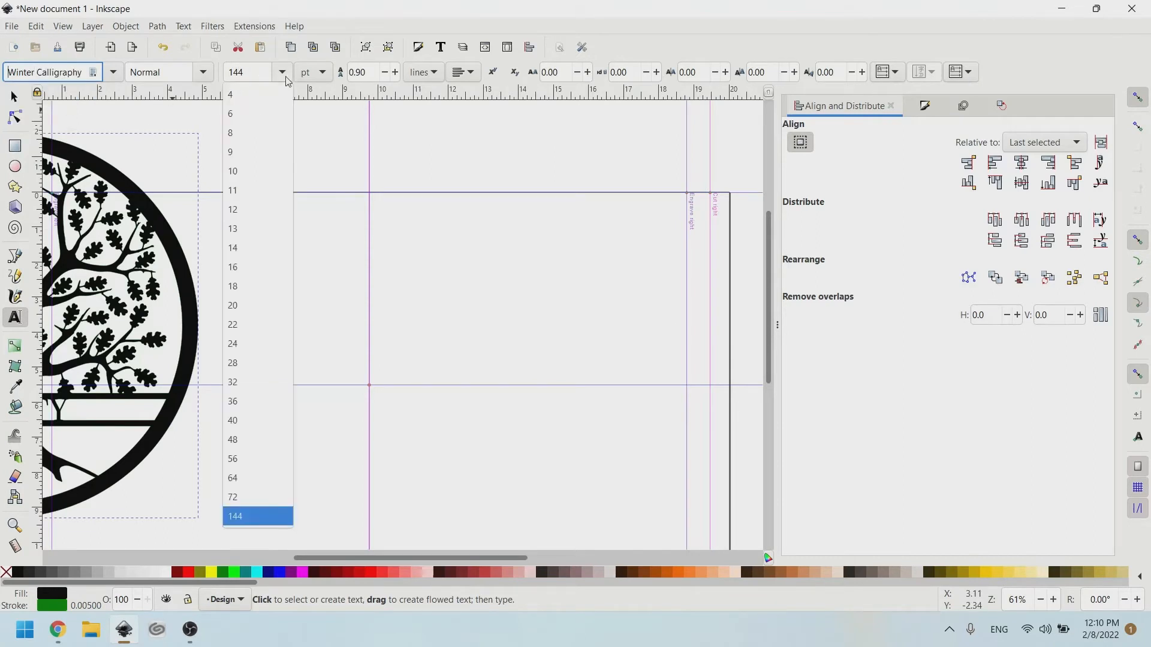
pyautogui.click(240, 517)
pyautogui.scroll(-4, 459, 430)
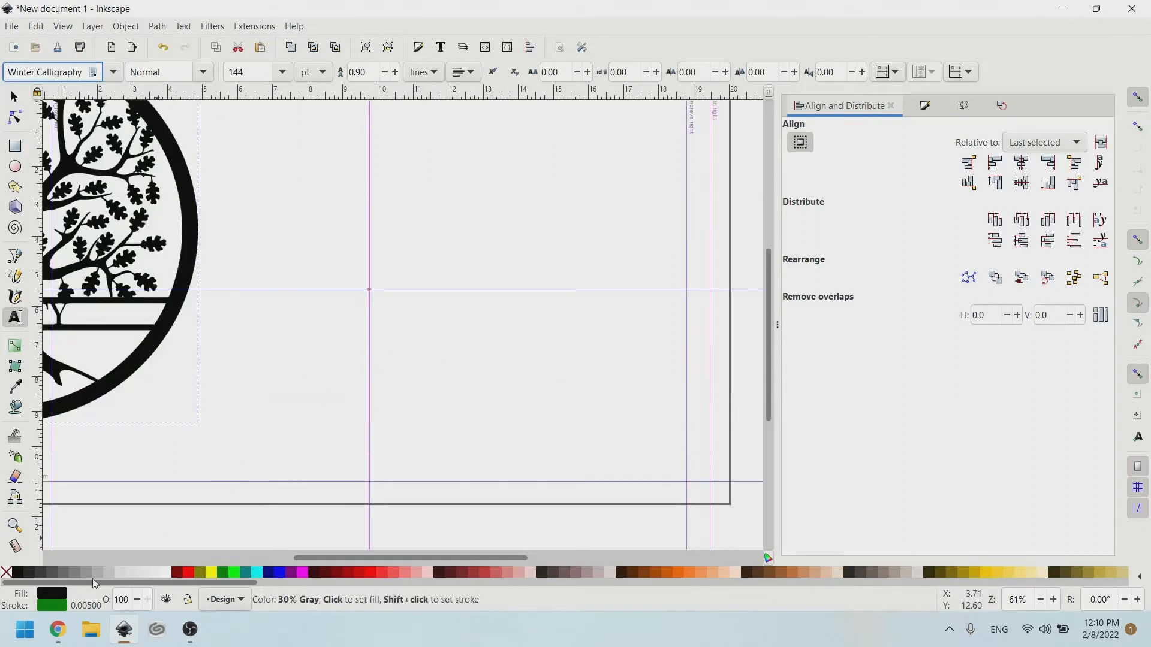
pyautogui.keyDown('shift'); pyautogui.click(6, 572); pyautogui.keyUp('shift')
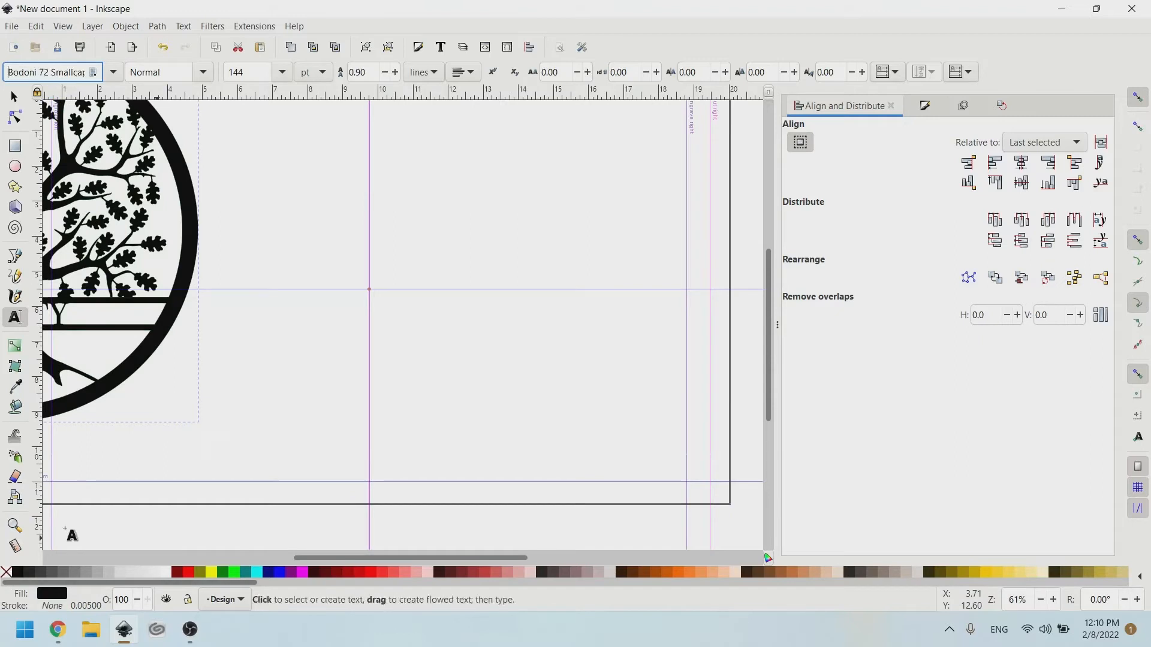
pyautogui.click(413, 337)
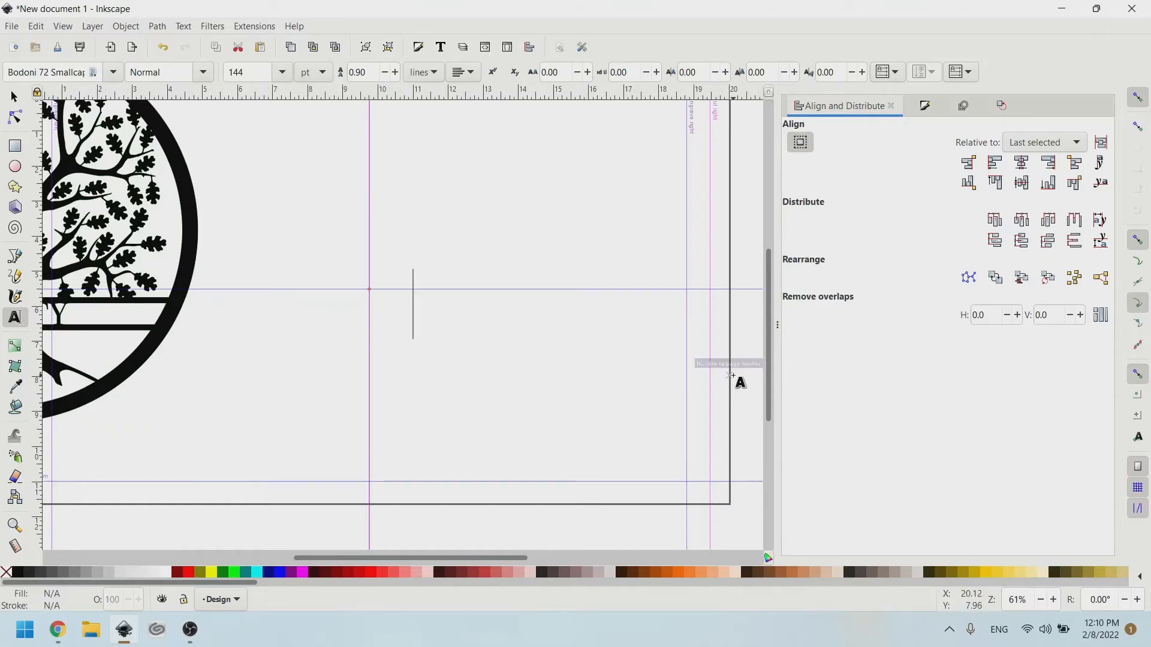
pyautogui.write('M')
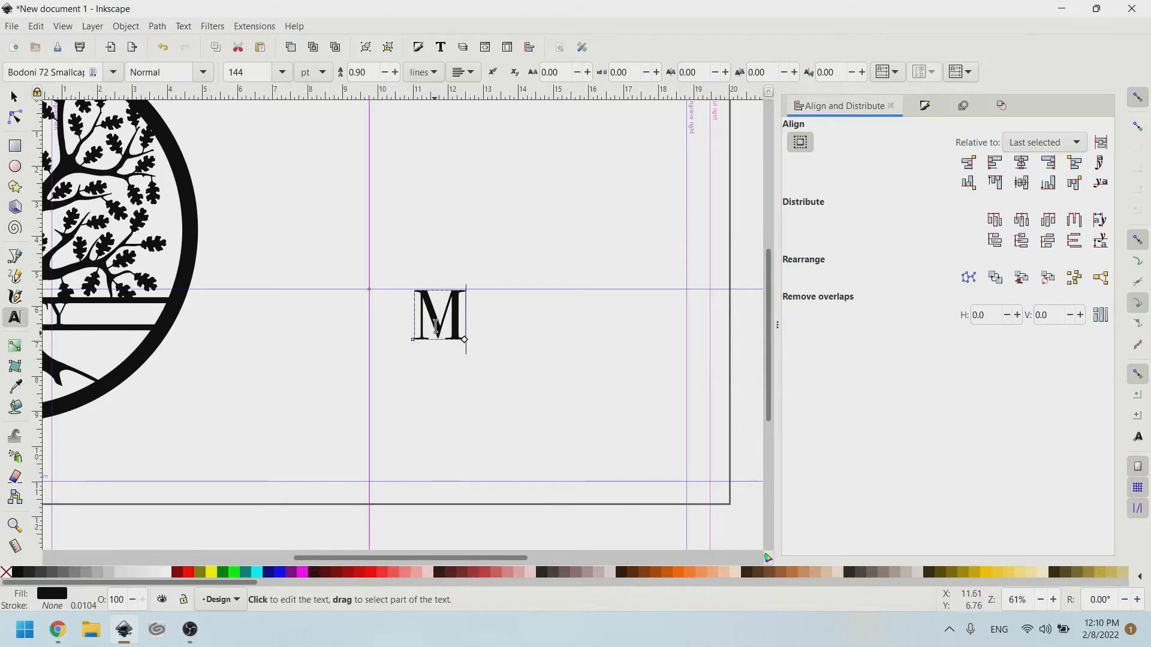
pyautogui.hotkey('shift', 'Left')
pyautogui.press('BackSpace')
# Re-enter a Winter font, try text insertion points, and restore the maximised window.
pyautogui.click(48, 72)
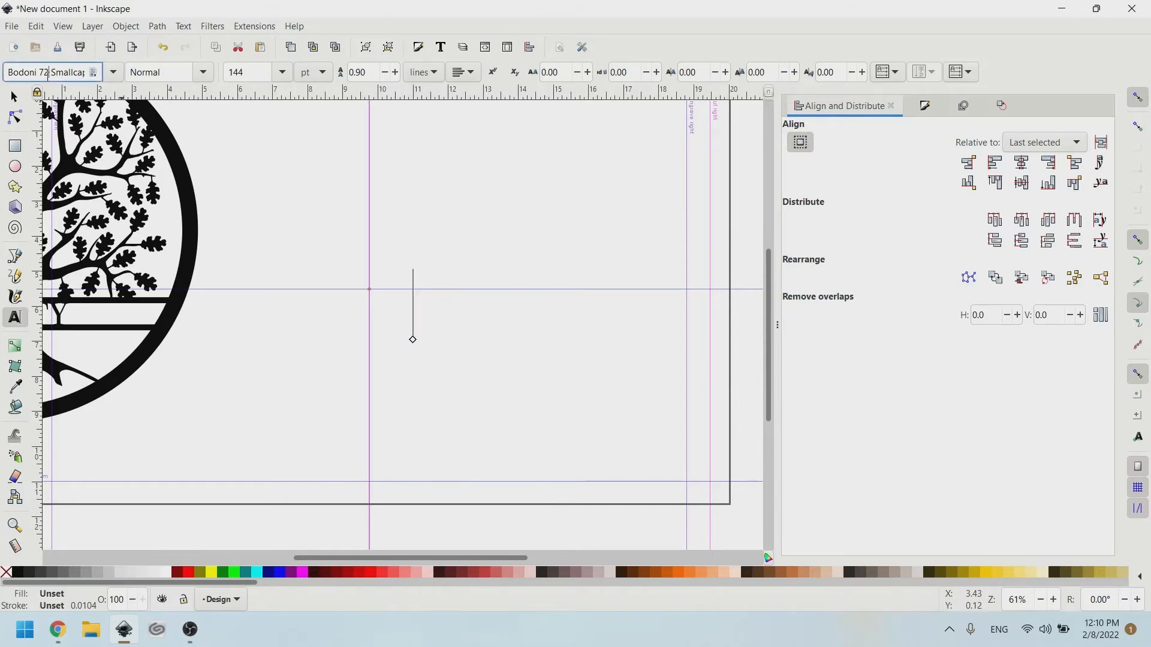
pyautogui.hotkey('ctrl', 'a')
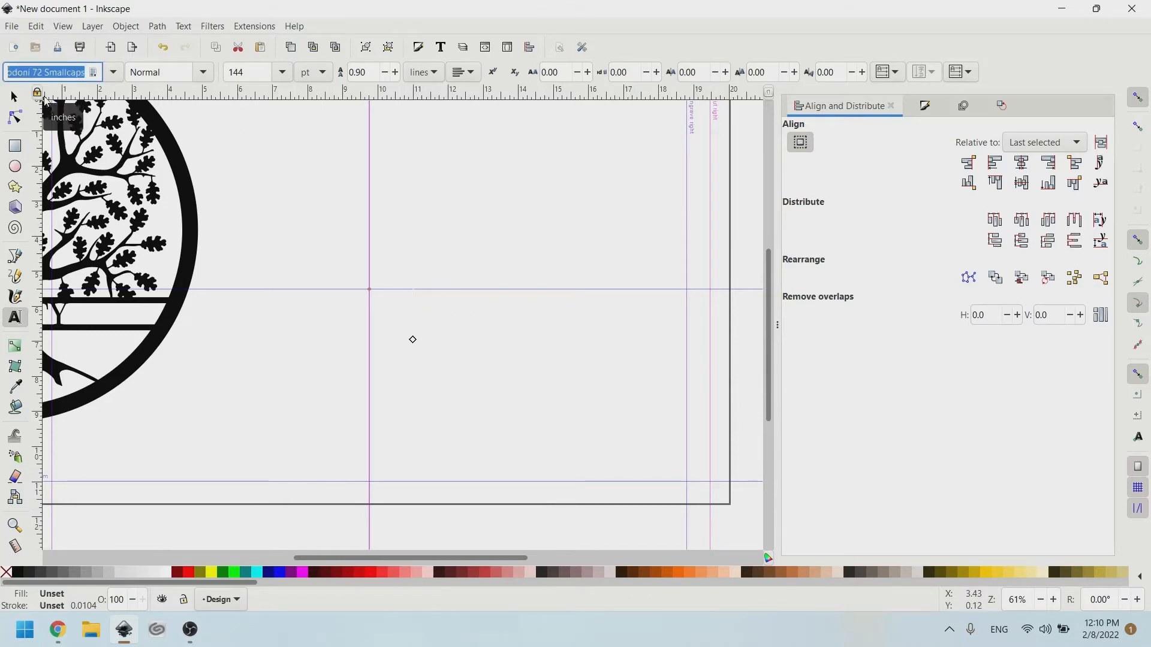
pyautogui.write('winrw')
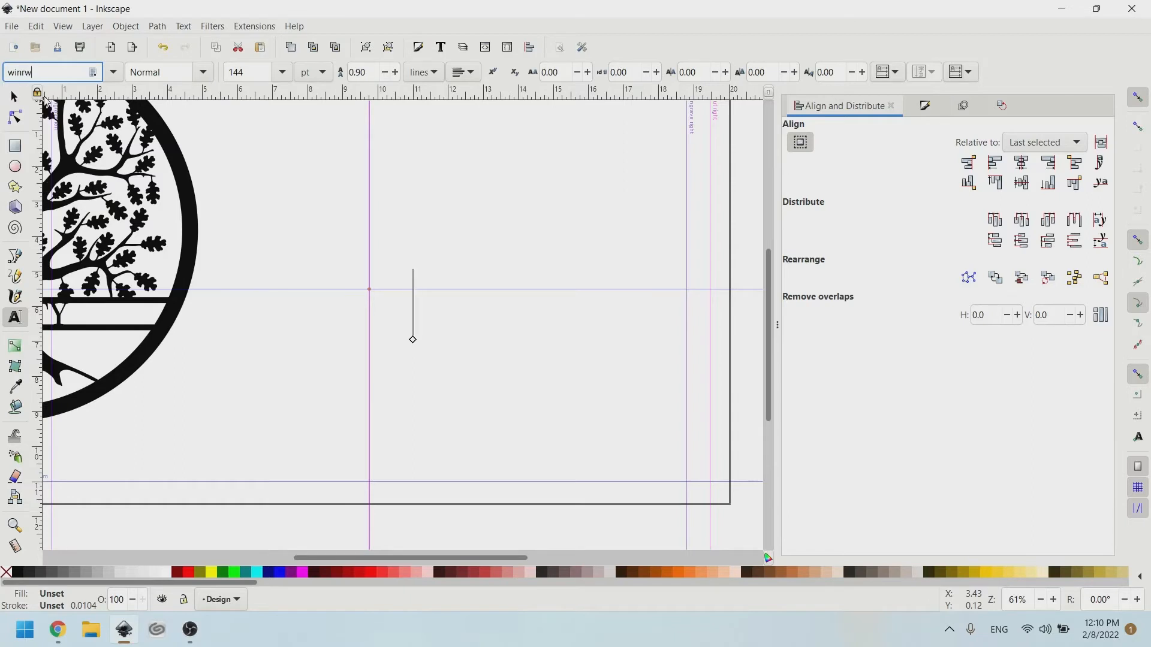
pyautogui.press('BackSpace')
pyautogui.press('BackSpace')
pyautogui.write('ter')
pyautogui.click(36, 108)
pyautogui.click(412, 339)
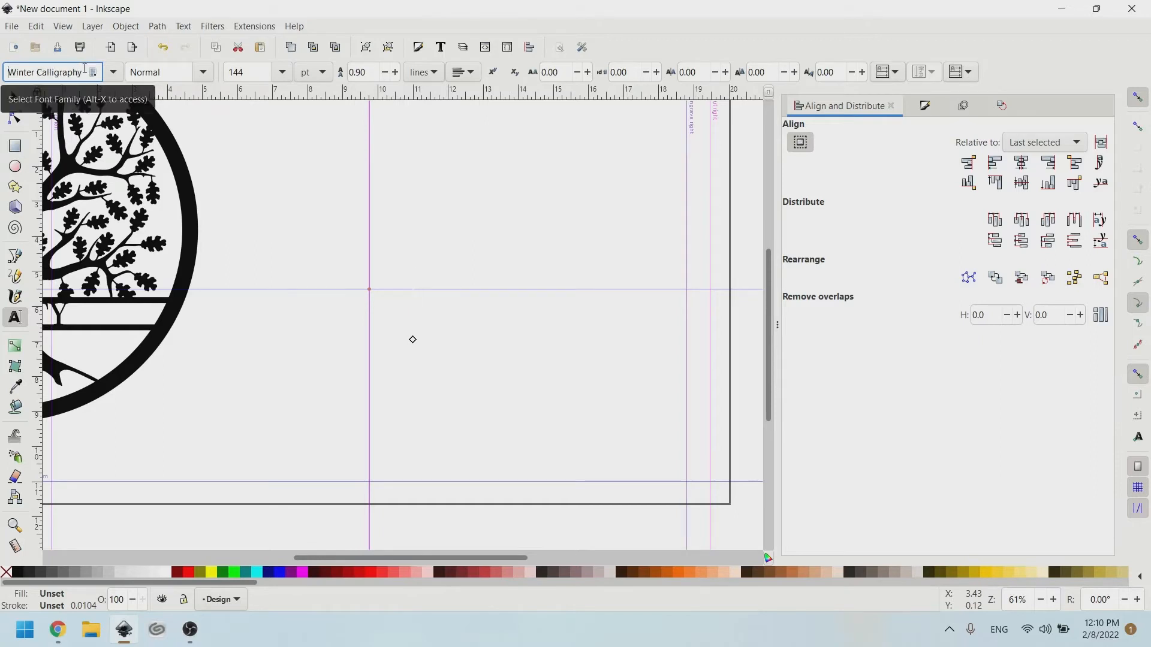
pyautogui.click(314, 200)
pyautogui.click(320, 289)
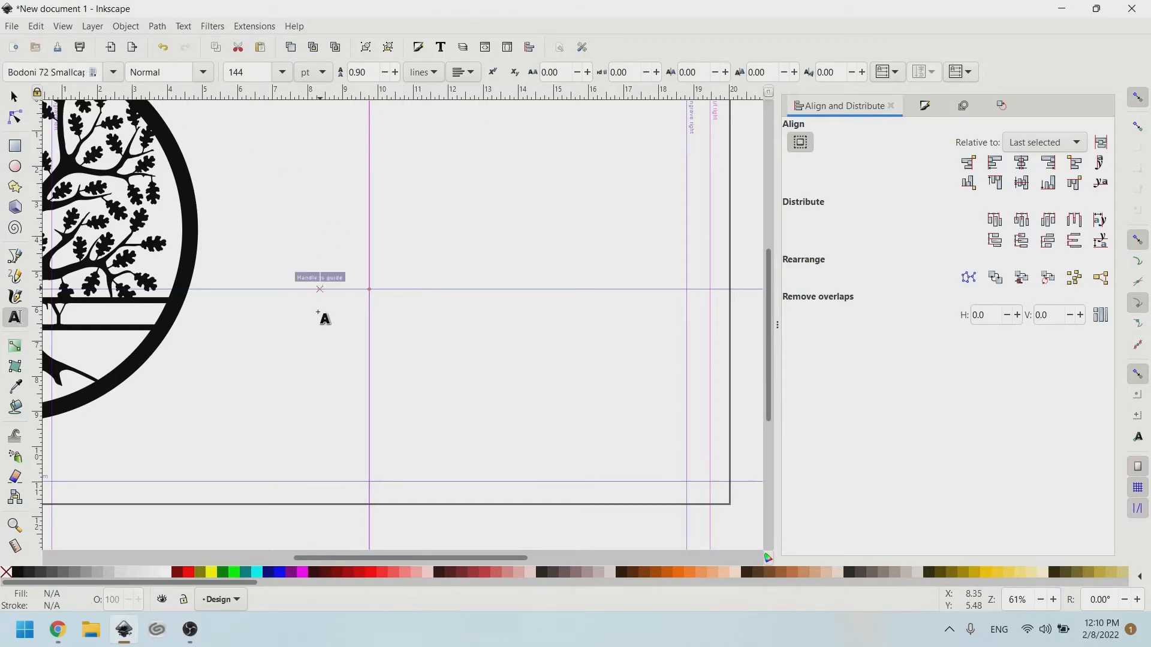
pyautogui.click(321, 383)
pyautogui.doubleClick(7, 70)
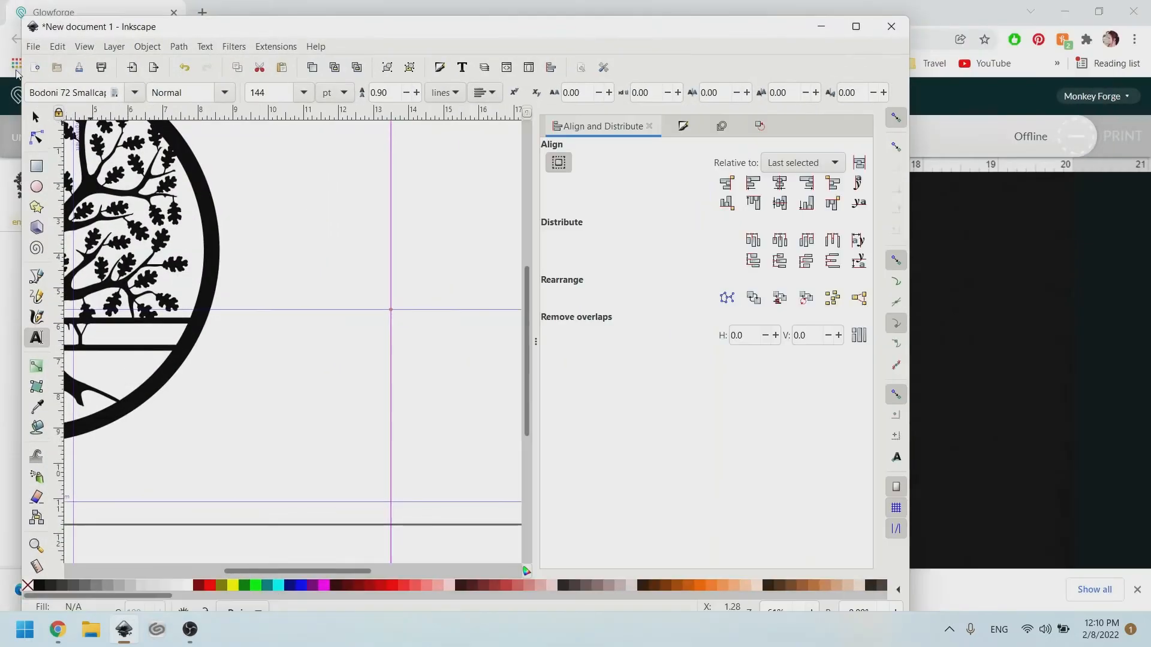
pyautogui.click(856, 25)
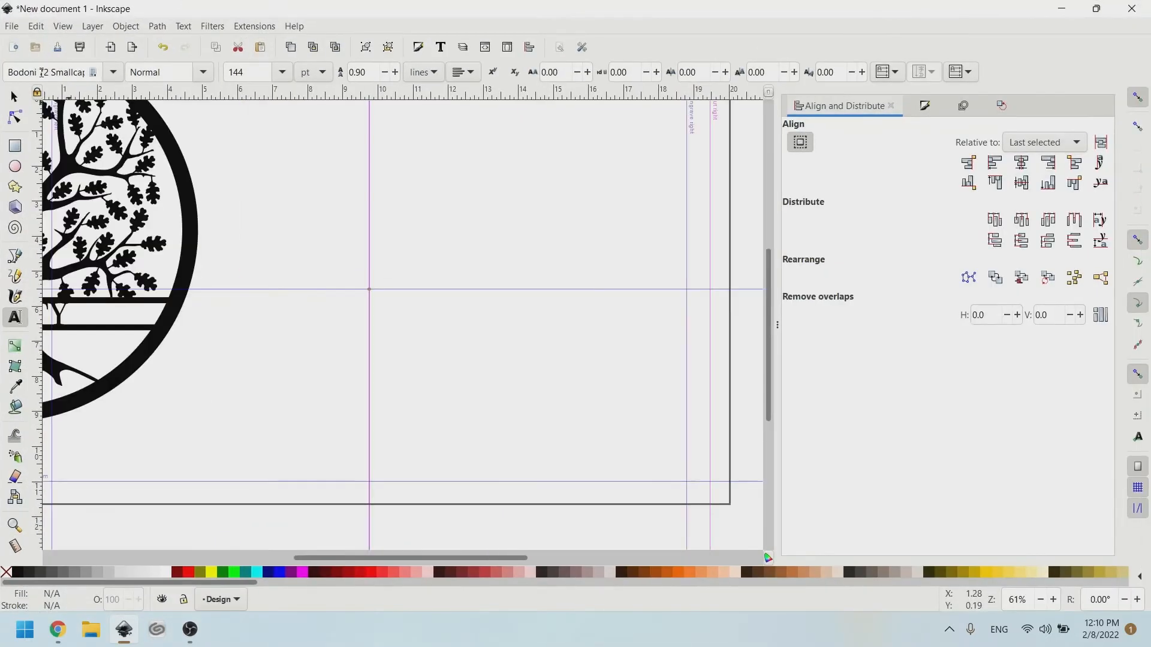
# Choose Winter Calligraphy again and type M on the page just above the guide.
pyautogui.tripleClick(8, 72)
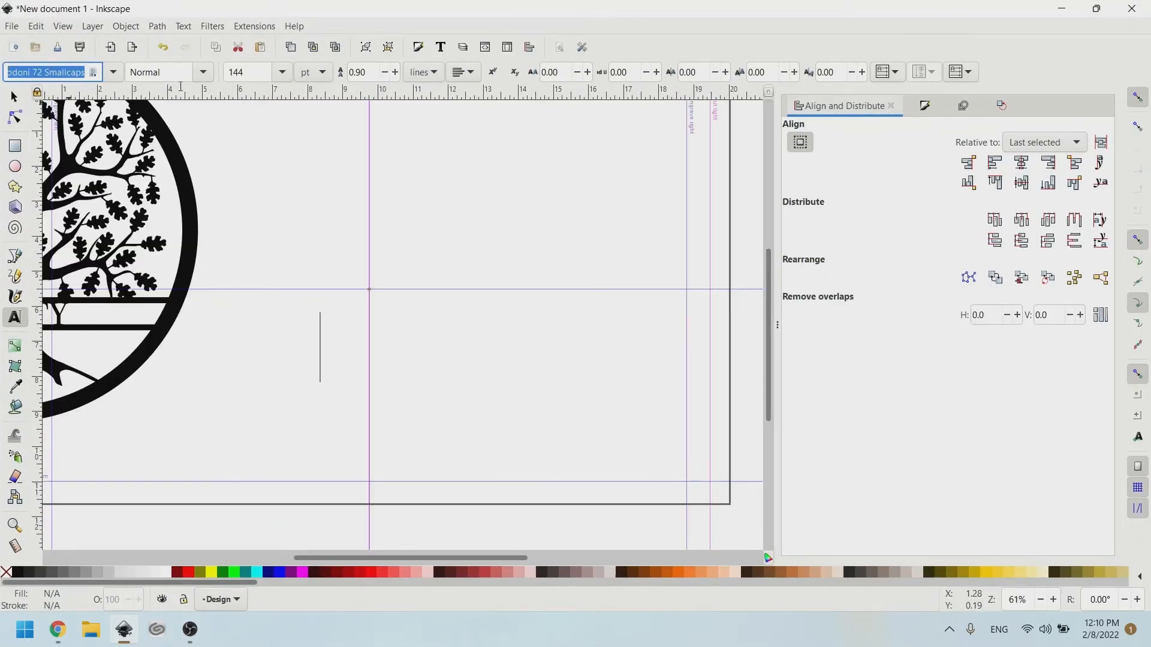
pyautogui.write('Winter')
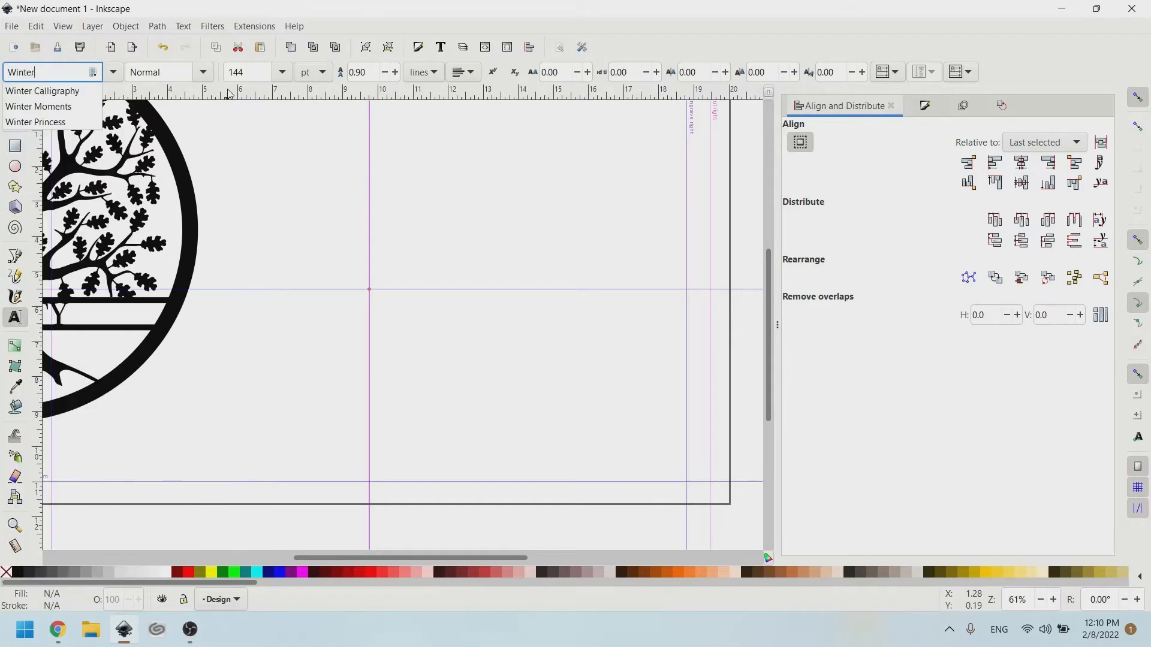
pyautogui.click(37, 91)
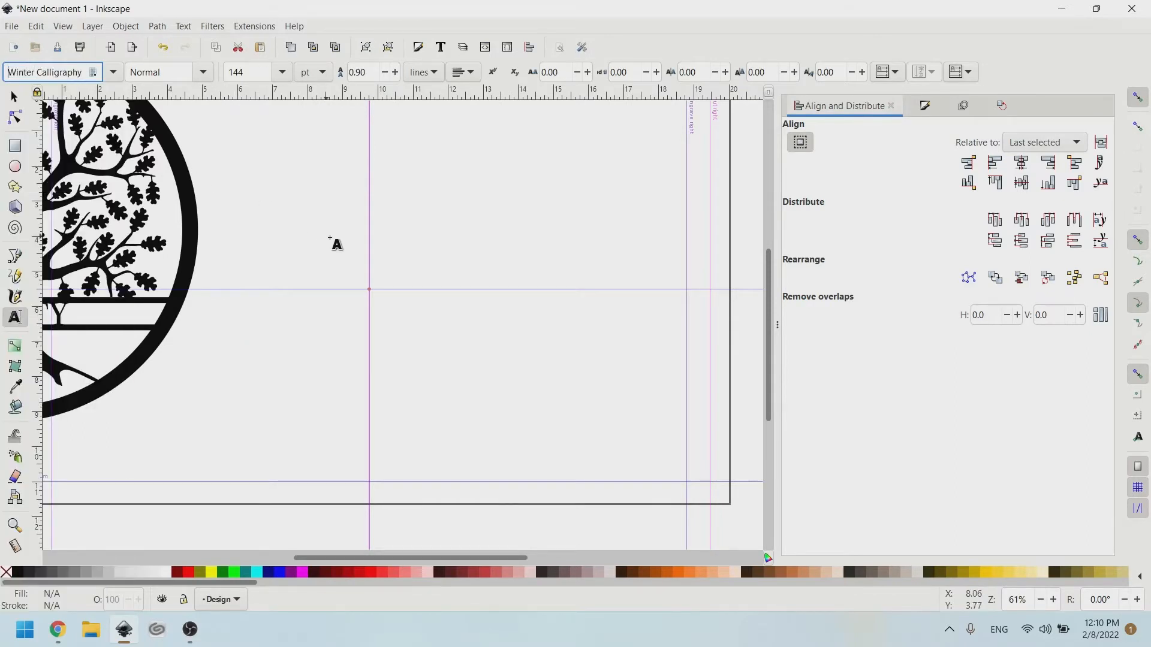
pyautogui.click(319, 203)
pyautogui.write('M')
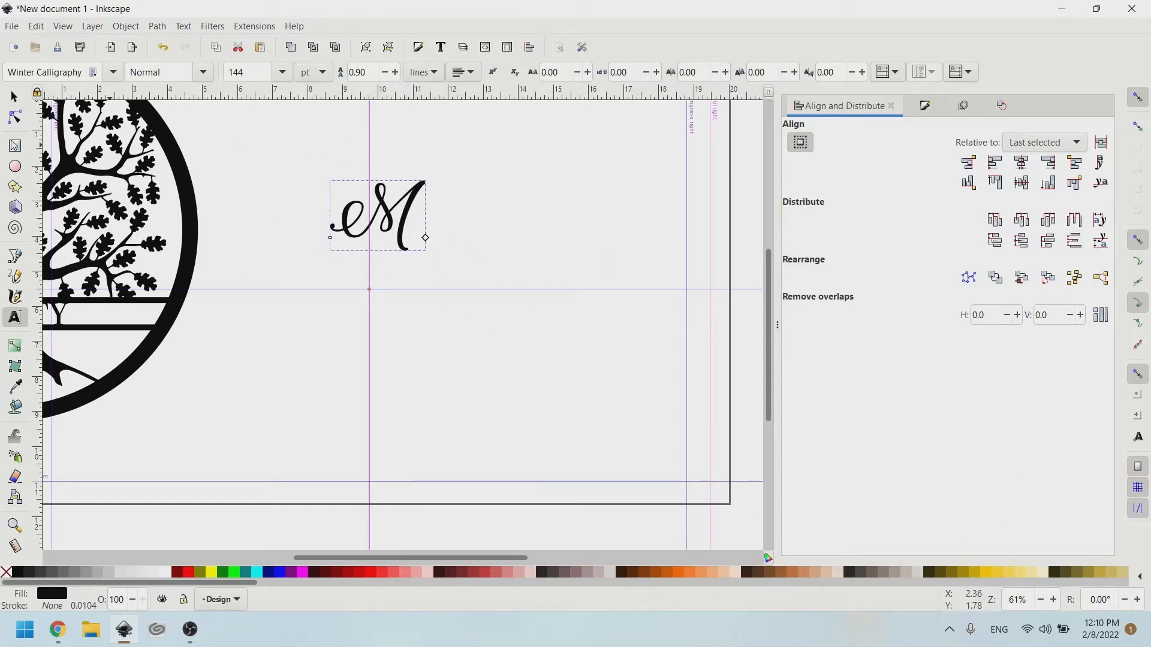
pyautogui.click(15, 98)
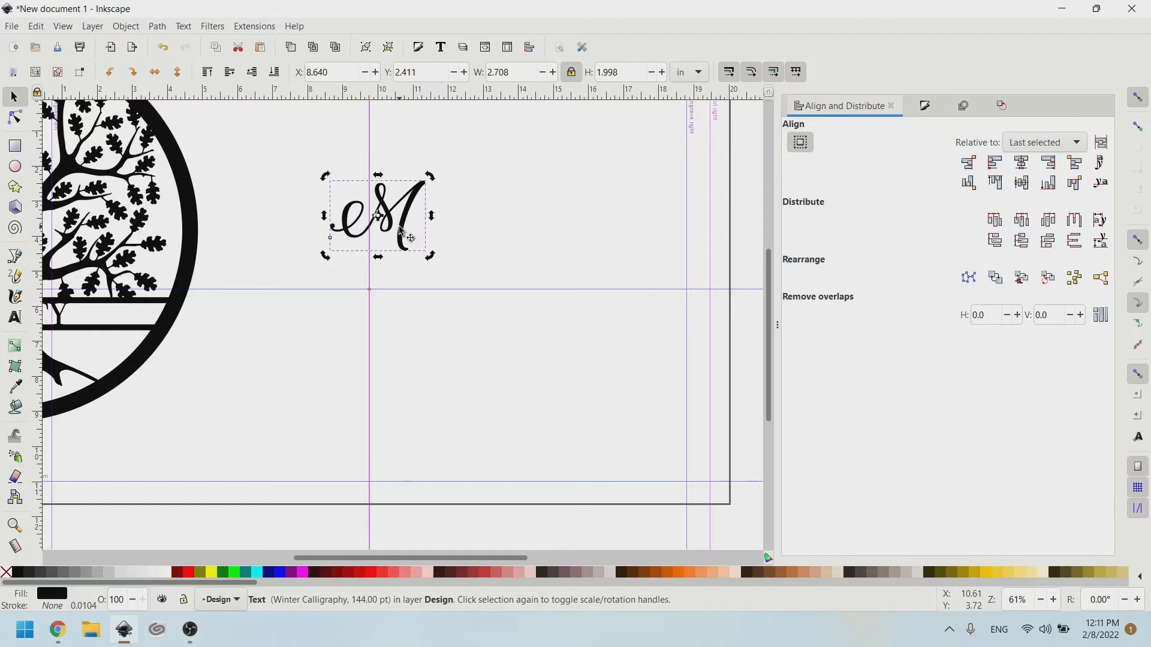
# Scale the M about fourfold to 10.974 × 8.097 in and move the tree circle off the page.
pyautogui.click(424, 259)
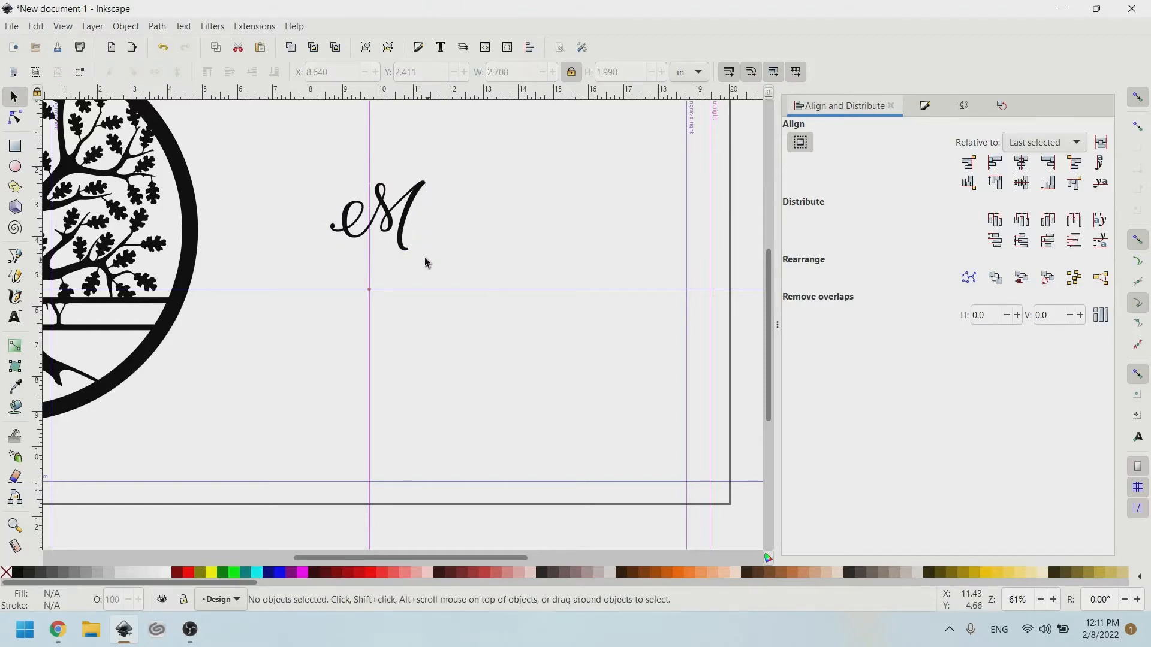
pyautogui.click(398, 225)
pyautogui.moveTo(434, 261); pyautogui.dragTo(577, 443)
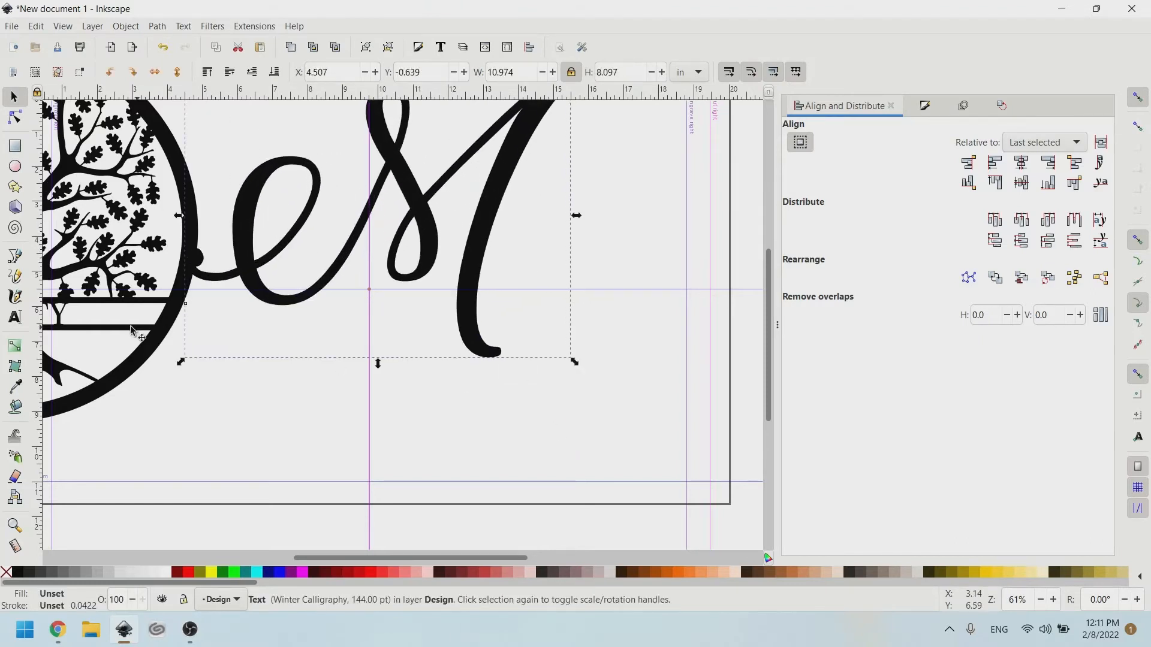
pyautogui.moveTo(138, 348); pyautogui.dragTo(31, 338)
pyautogui.hscroll(4, 546, 332)
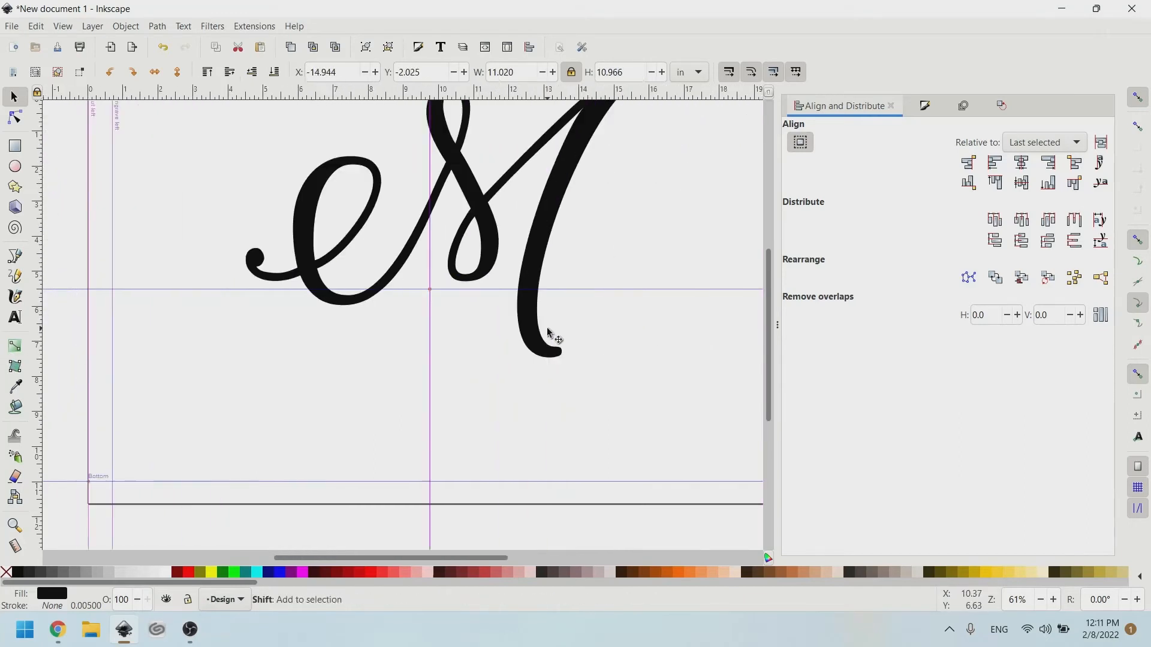
pyautogui.scroll(2, 549, 207)
pyautogui.scroll(2, 471, 334)
pyautogui.scroll(-5, 442, 237)
pyautogui.moveTo(443, 237); pyautogui.dragTo(513, 312)
pyautogui.hscroll(5, 619, 287)
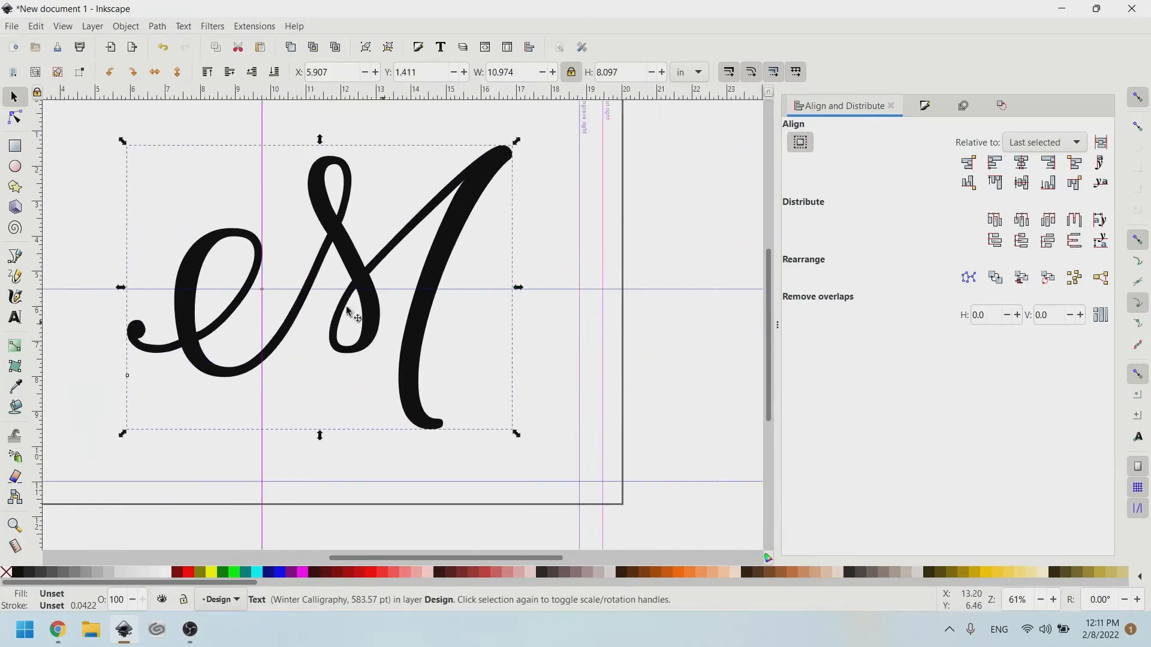
pyautogui.click(41, 27)
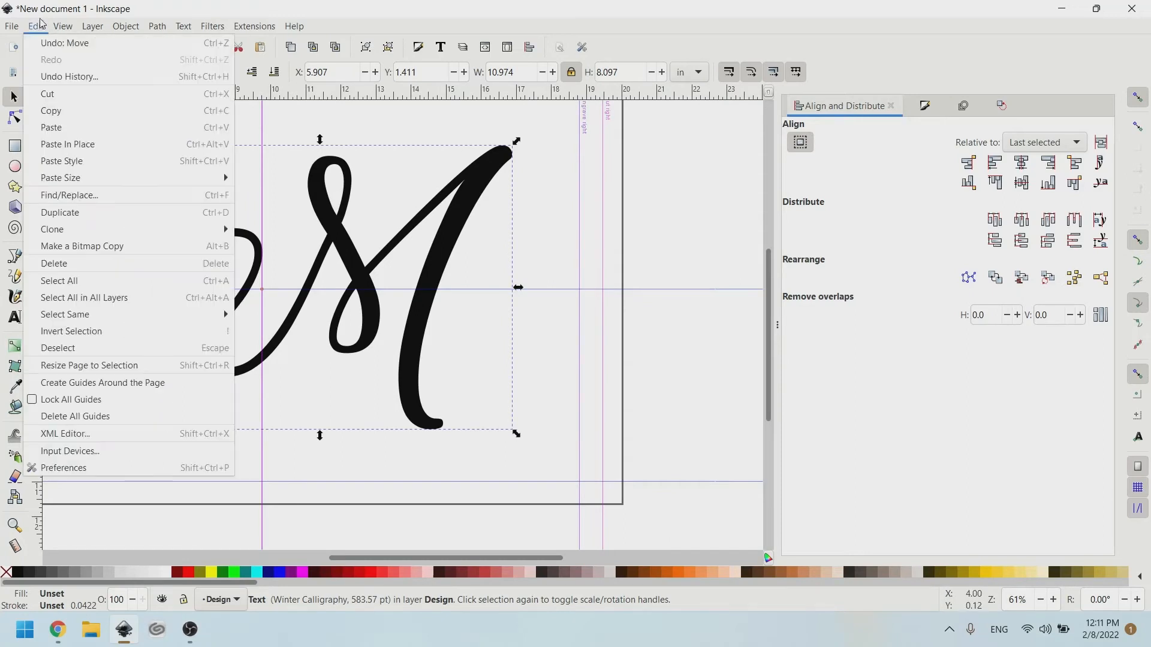
# Switch the canvas to Outline display to inspect the M, then back to Normal.
pyautogui.moveTo(62, 26)
pyautogui.moveTo(81, 76)
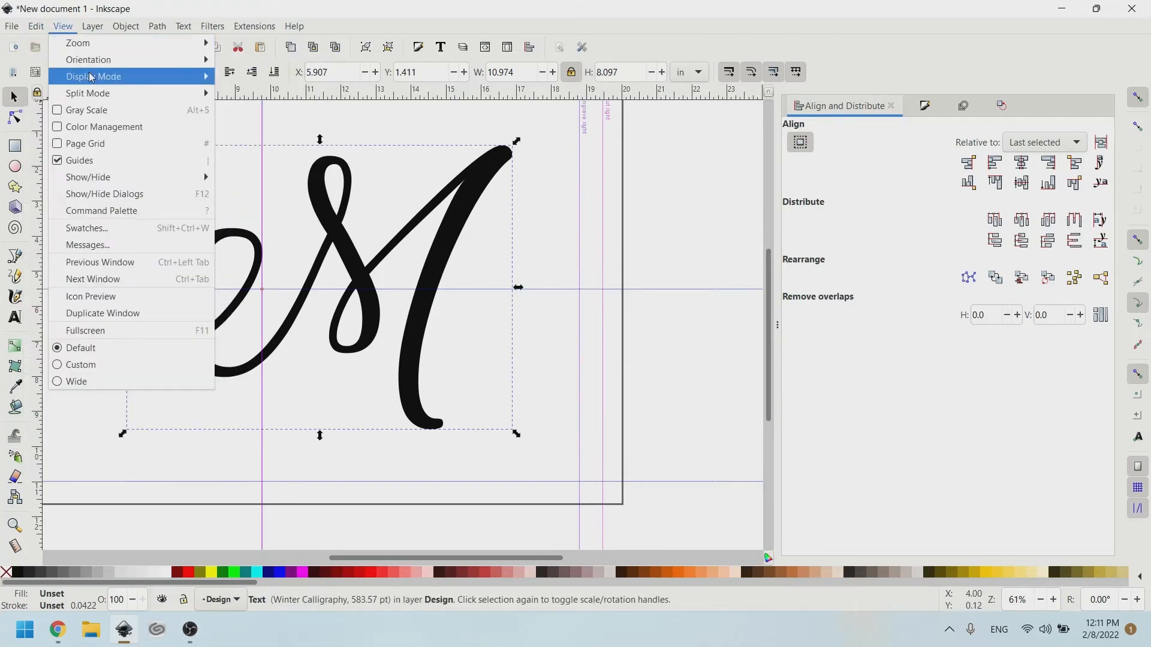
pyautogui.click(245, 93)
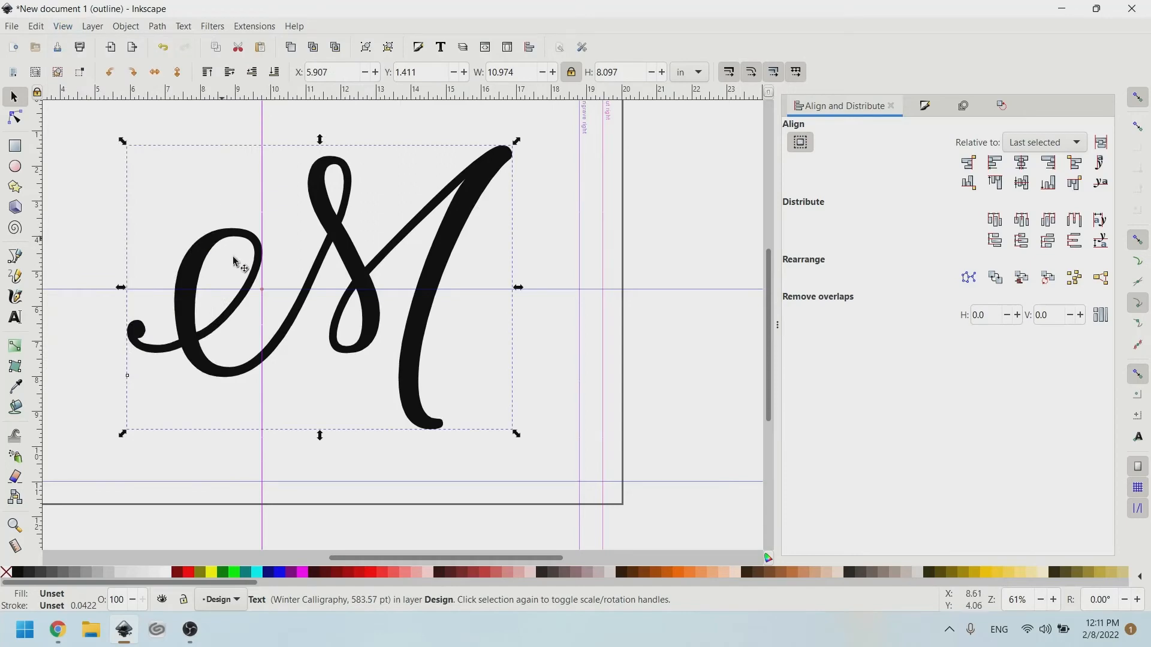
pyautogui.scroll(-2, 362, 262)
pyautogui.scroll(2, 368, 265)
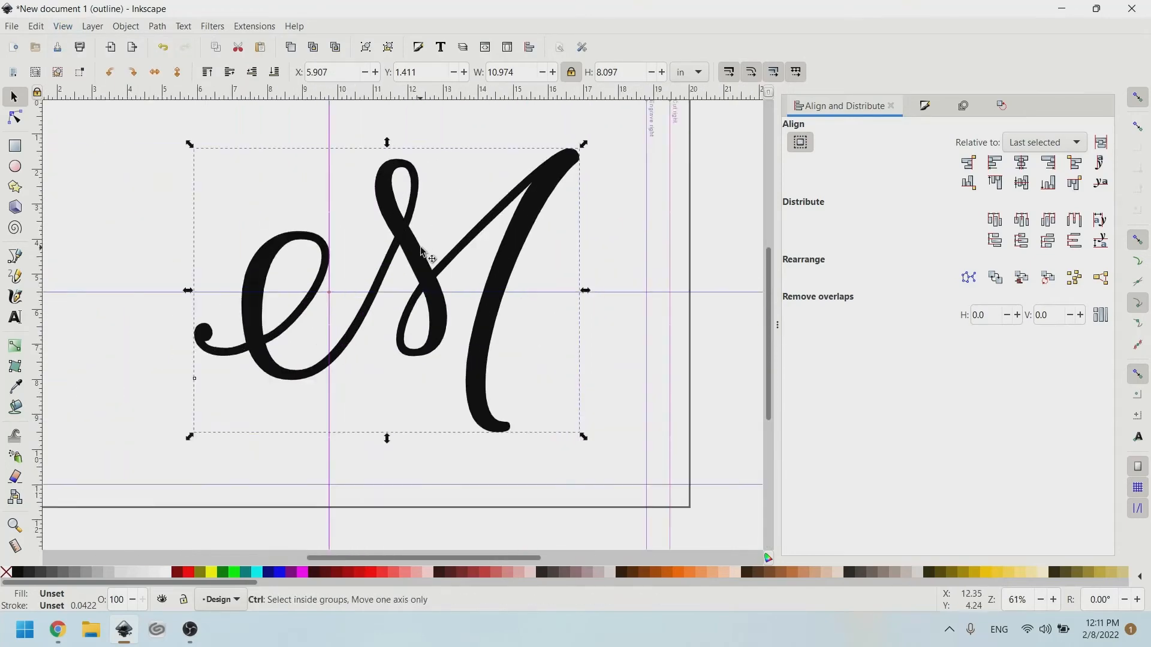
pyautogui.click(84, 26)
pyautogui.moveTo(57, 27)
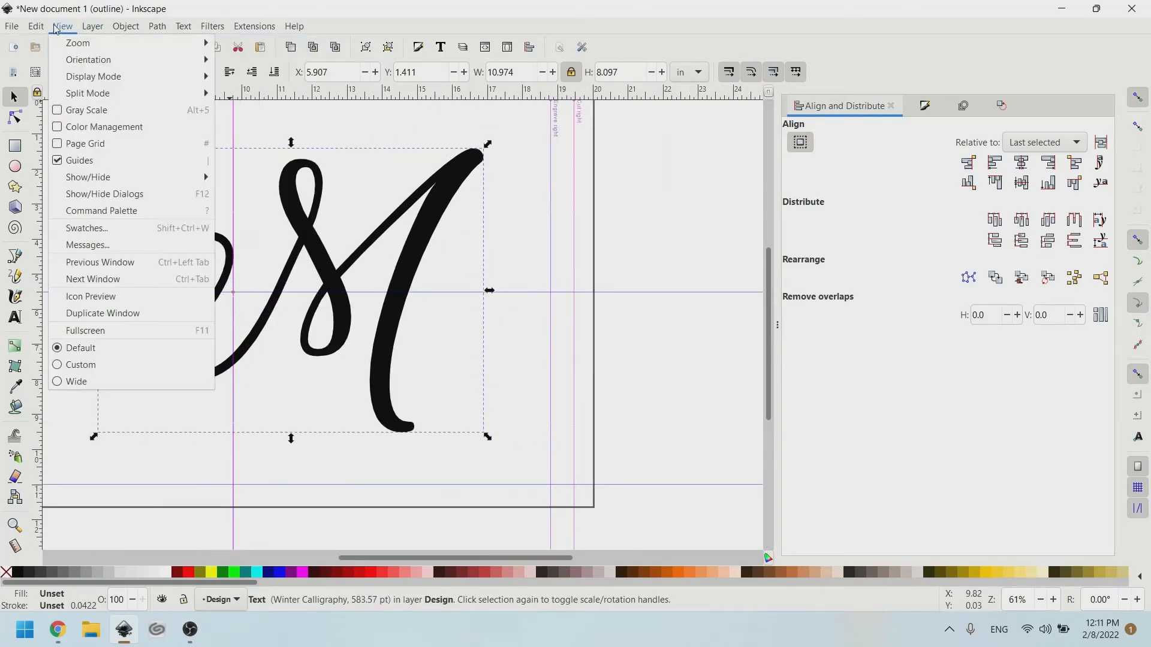
pyautogui.moveTo(120, 76)
pyautogui.click(241, 78)
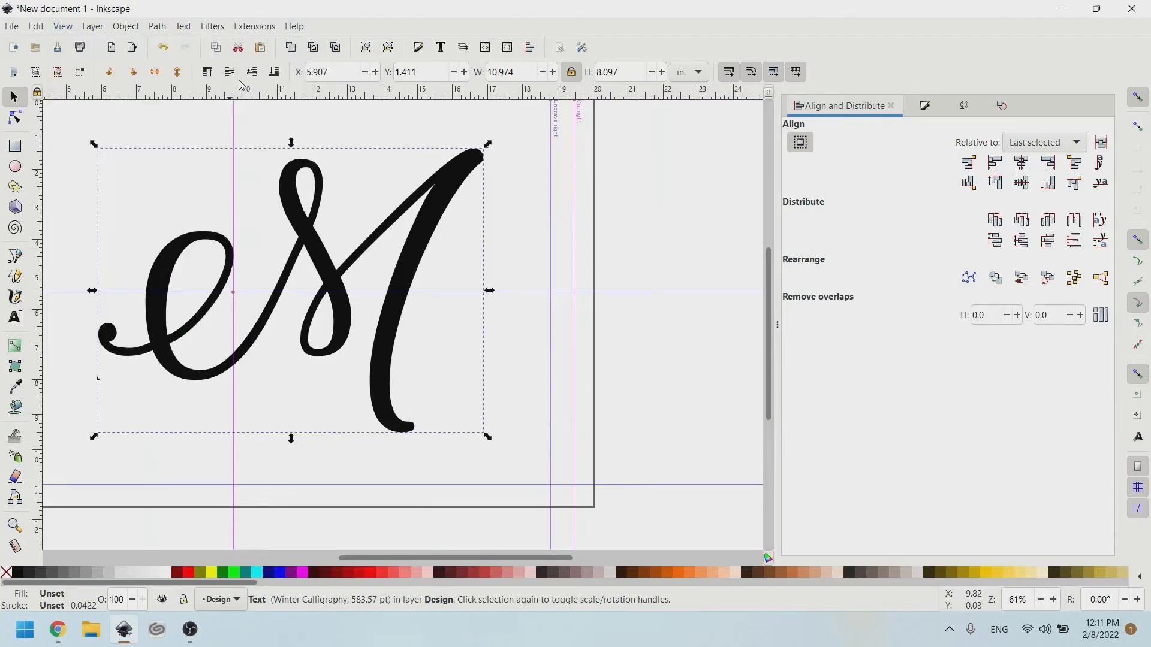
pyautogui.hscroll(-2, 172, 357)
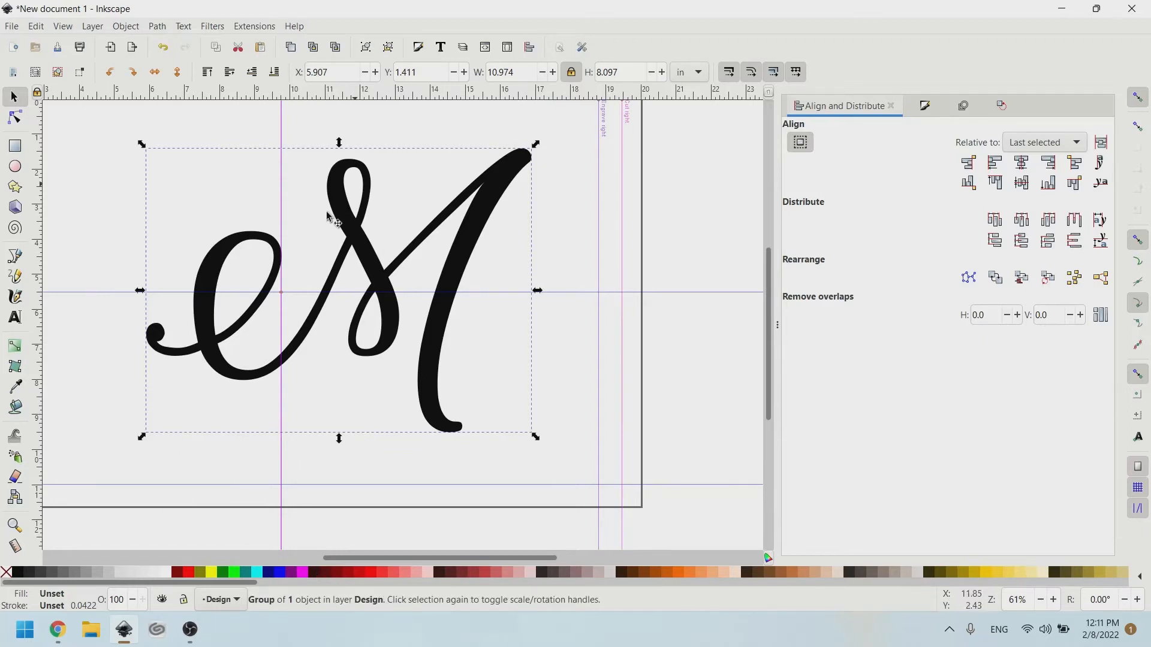
# Convert the M to a path with Object to Path, check it in Outline, and return to Normal view.
pyautogui.click(161, 27)
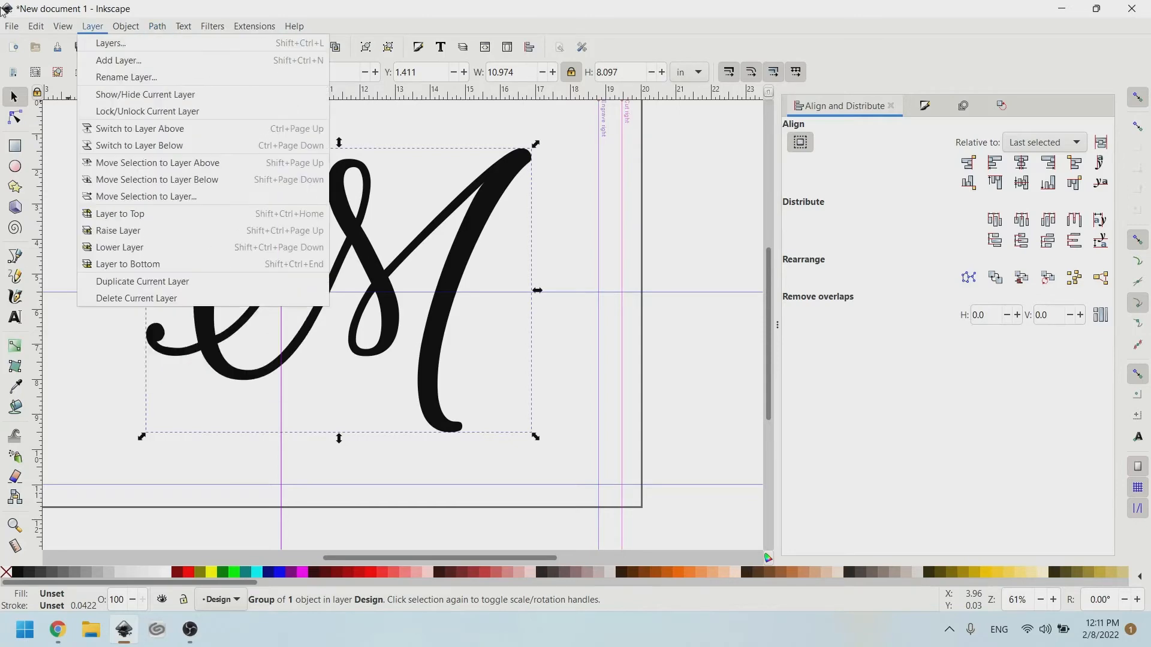
pyautogui.click(37, 26)
pyautogui.click(37, 27)
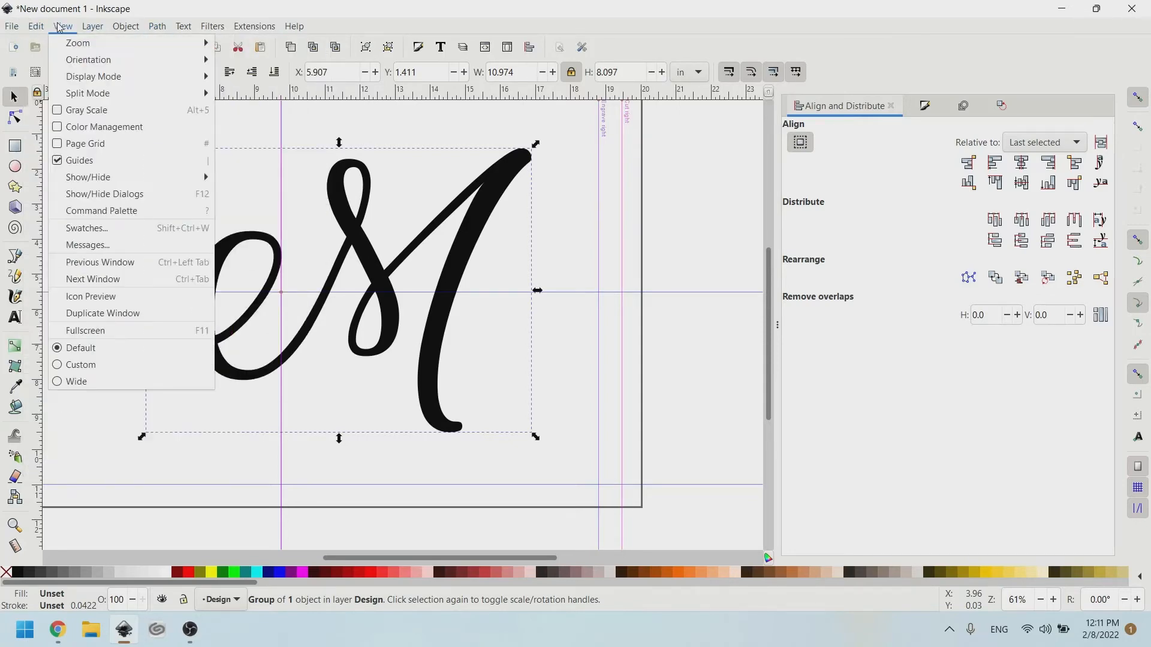
pyautogui.moveTo(204, 76)
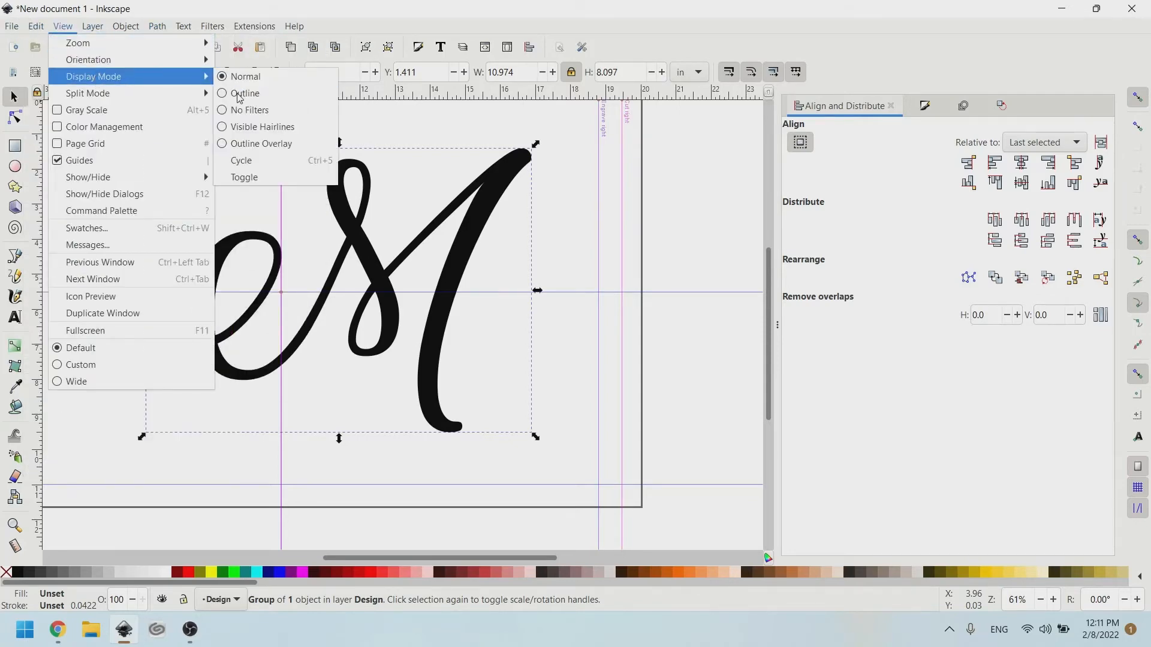
pyautogui.click(238, 94)
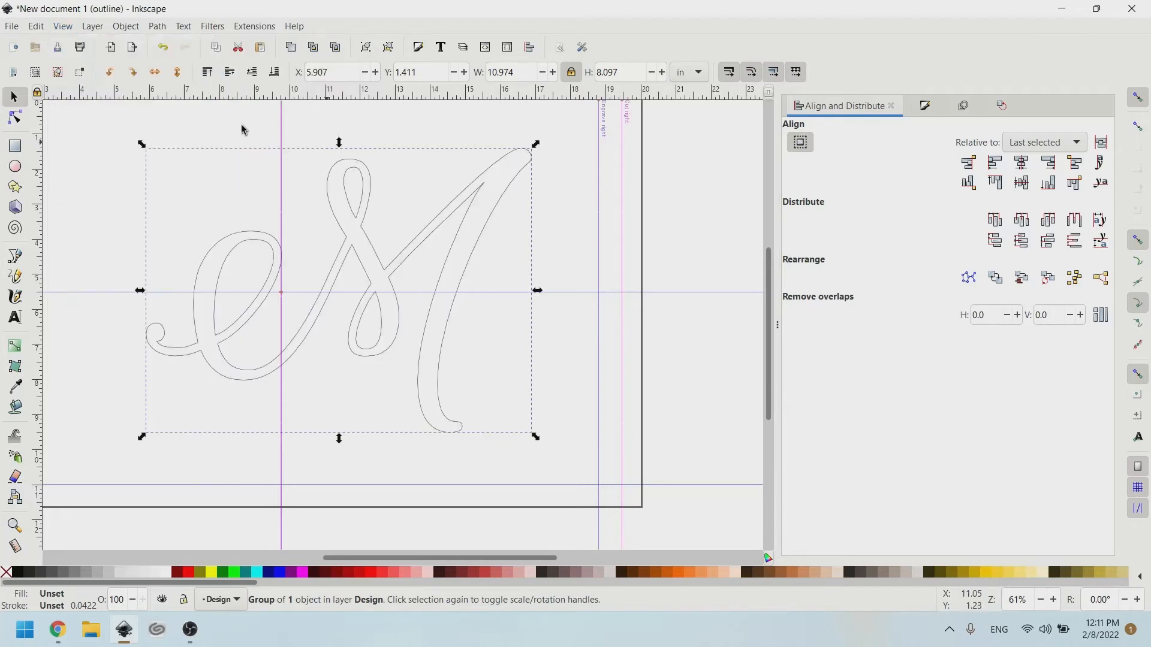
pyautogui.click(36, 26)
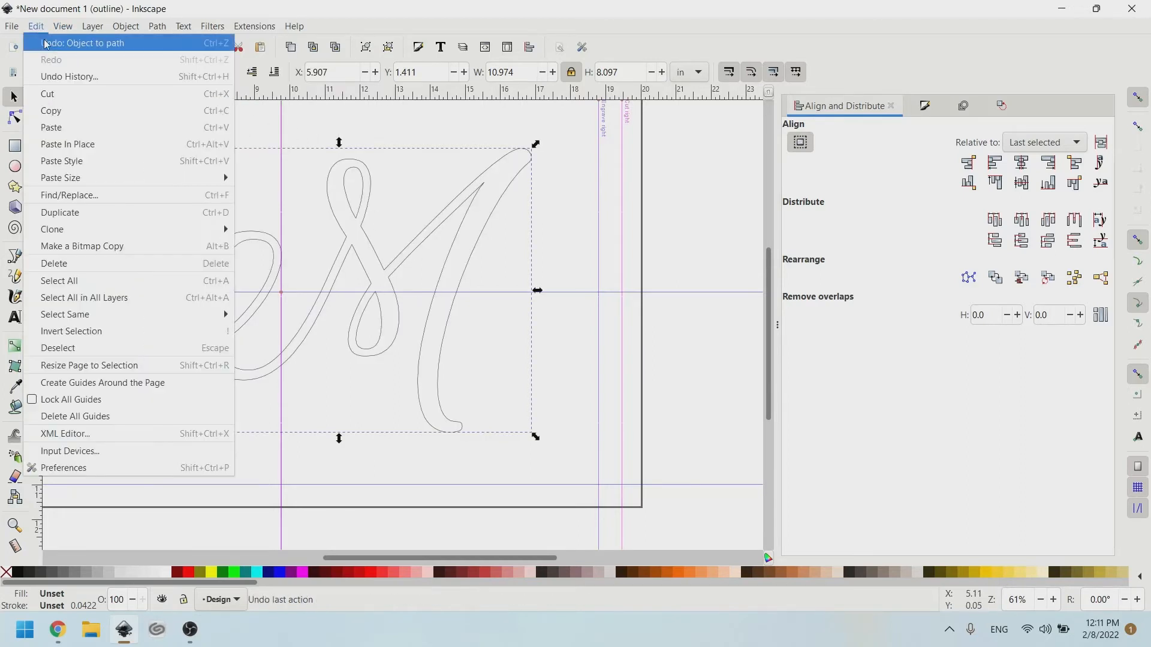
pyautogui.moveTo(63, 26)
pyautogui.moveTo(105, 62)
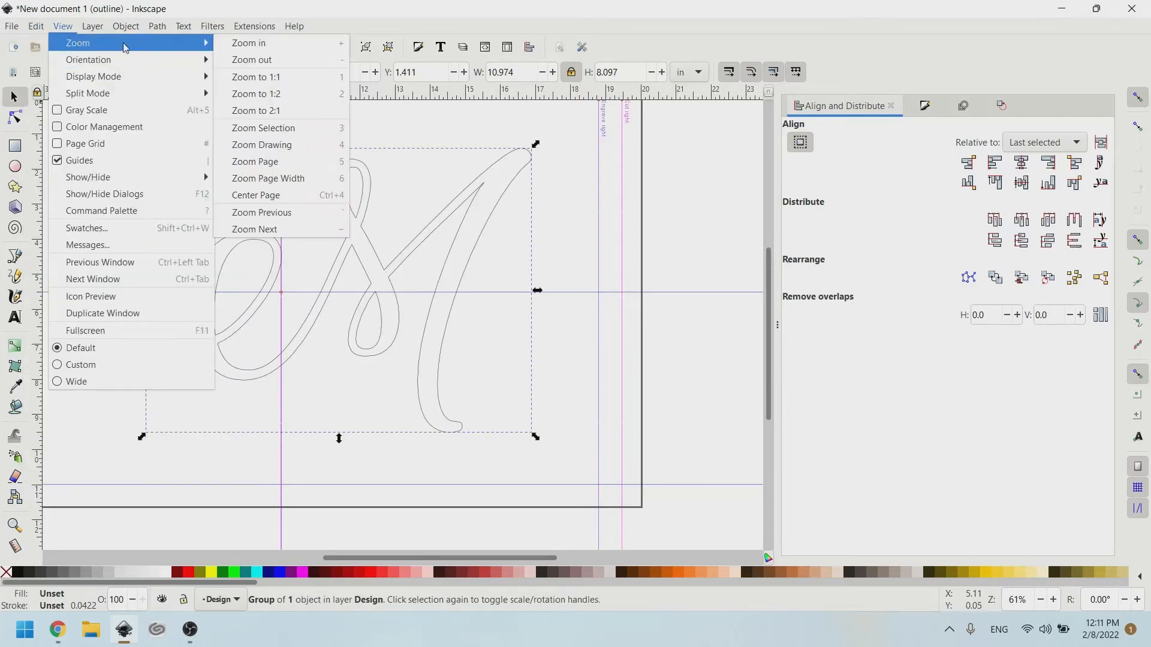
pyautogui.moveTo(128, 78)
pyautogui.click(239, 79)
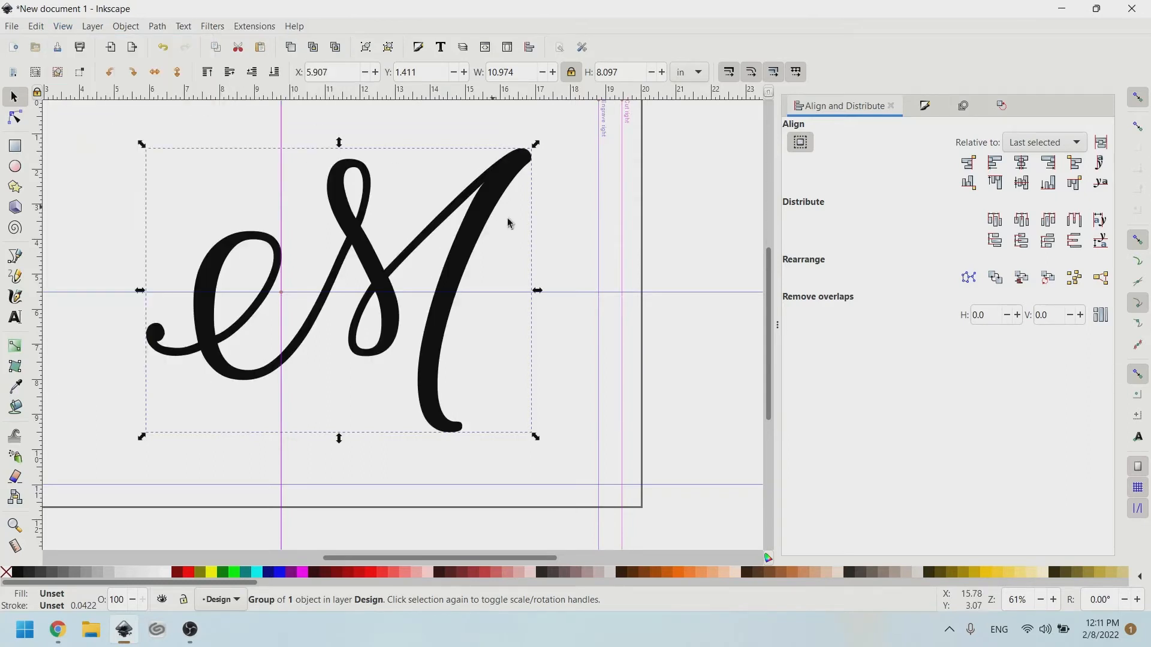
pyautogui.click(604, 288)
pyautogui.hscroll(-2, 489, 218)
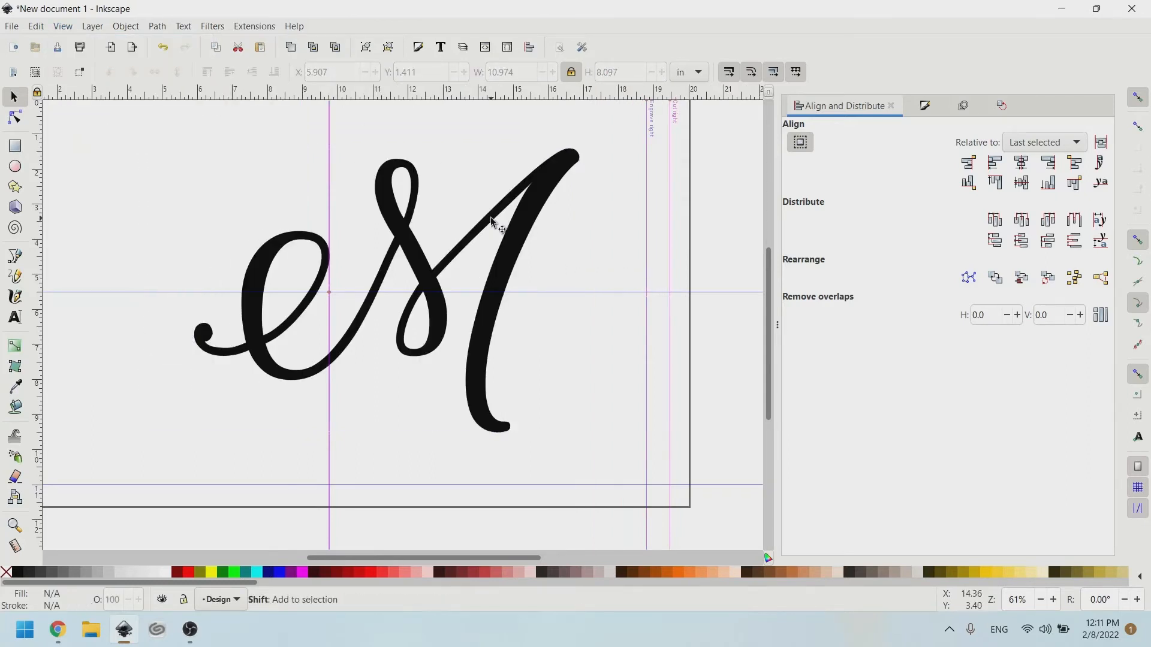
# Draw a large square around the M and give it a red outline.
pyautogui.click(18, 169)
pyautogui.hscroll(2, 270, 185)
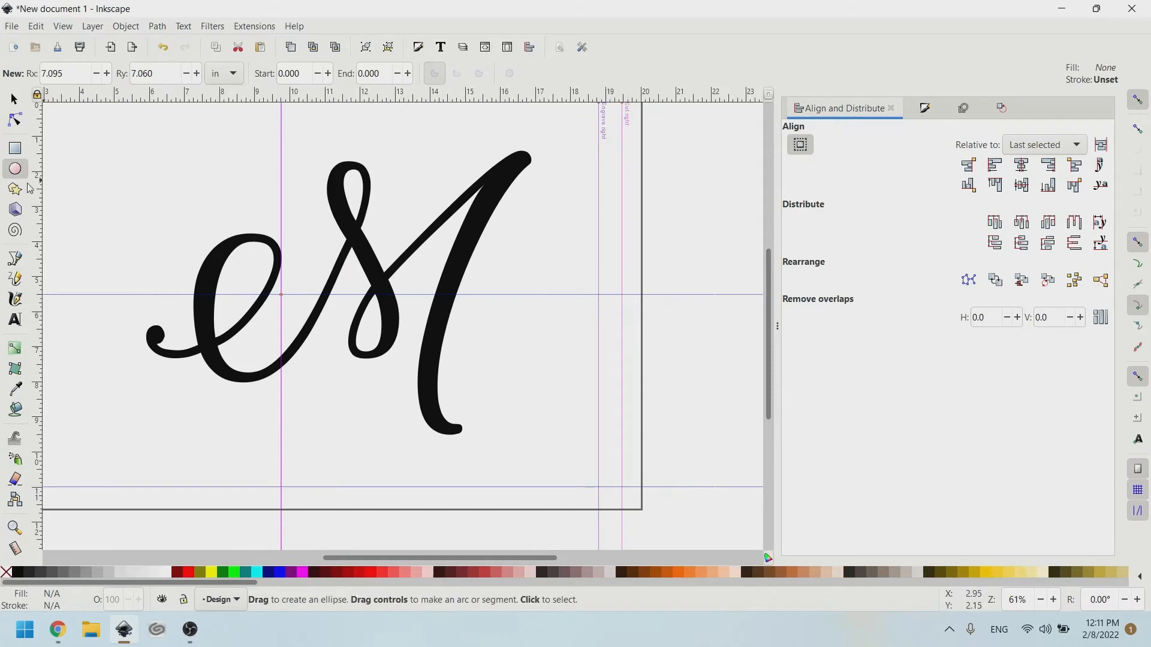
pyautogui.click(15, 148)
pyautogui.scroll(-2, 146, 182)
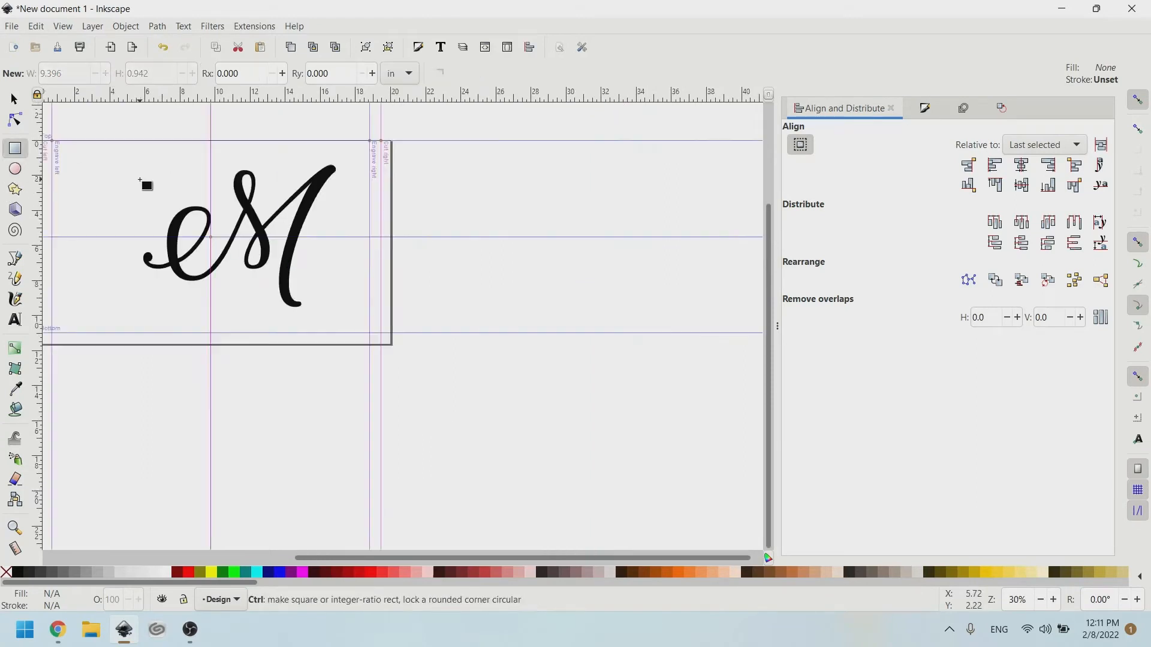
pyautogui.hscroll(-1, 146, 183)
pyautogui.moveTo(190, 158)
pyautogui.mouseDown()
pyautogui.moveTo(380, 257)
pyautogui.moveTo(412, 324)
pyautogui.moveTo(399, 312)
pyautogui.mouseUp()
pyautogui.scroll(2, 334, 239)
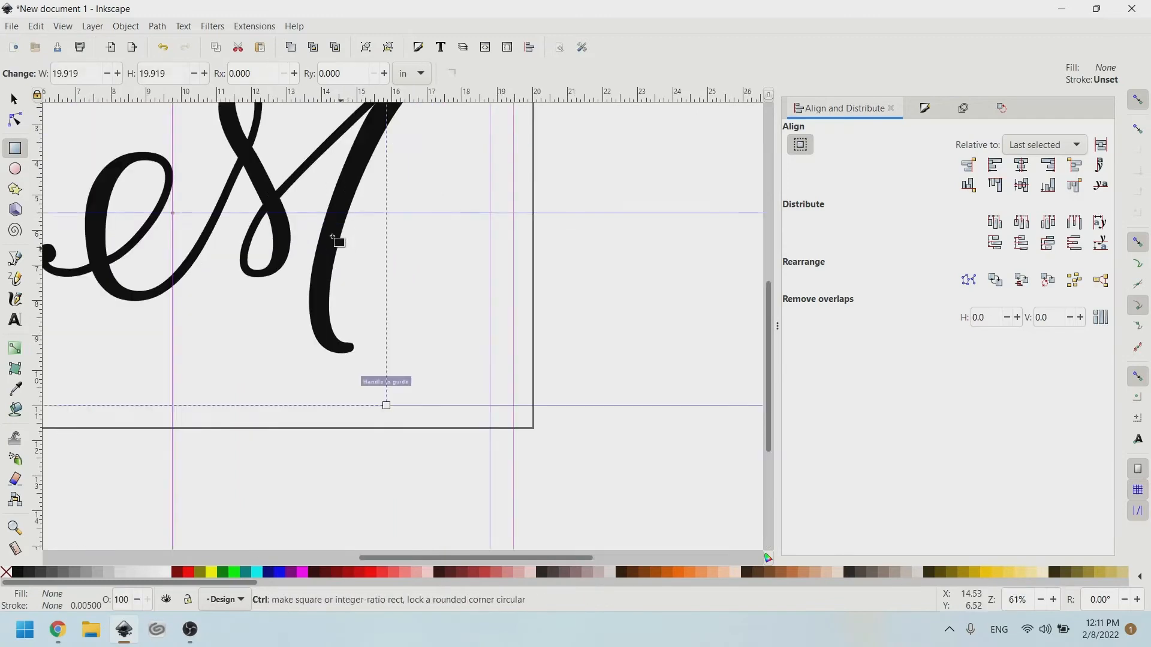
pyautogui.keyDown('shift'); pyautogui.click(188, 571); pyautogui.keyUp('shift')
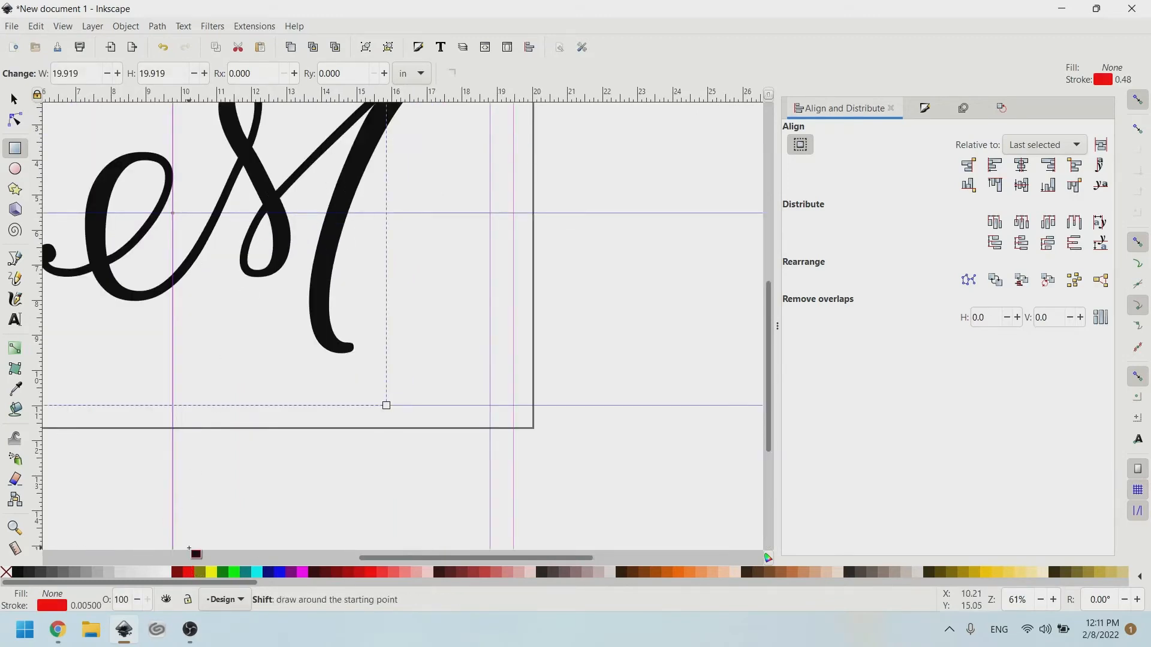
pyautogui.hscroll(-3, 231, 412)
pyautogui.click(921, 110)
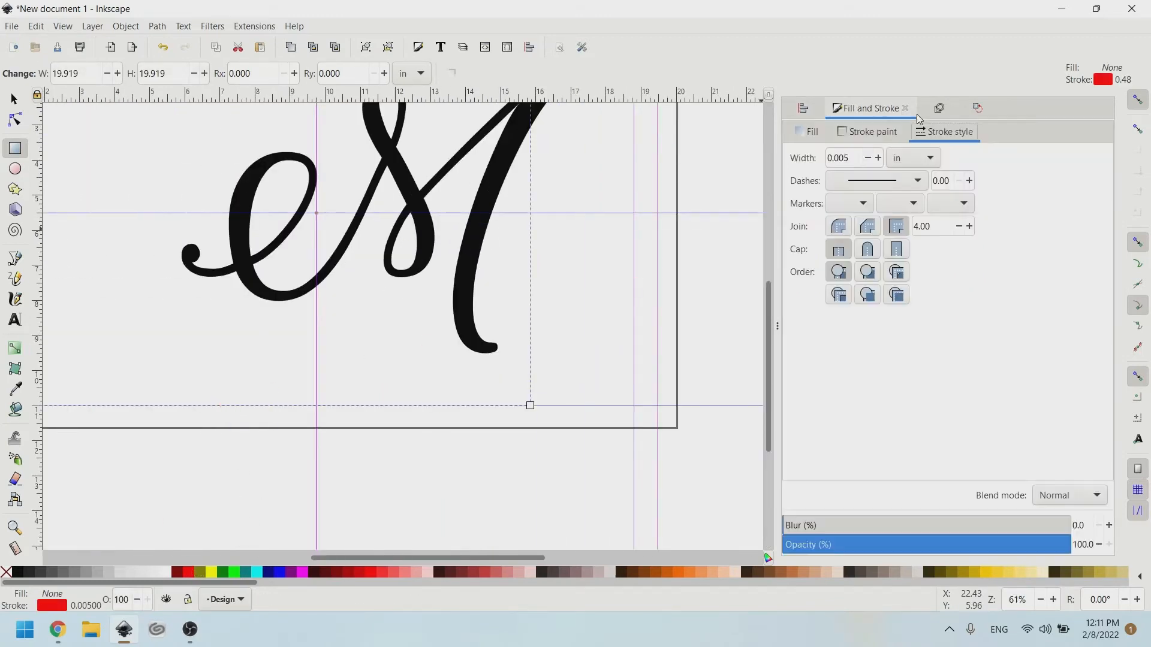
pyautogui.press('Escape')
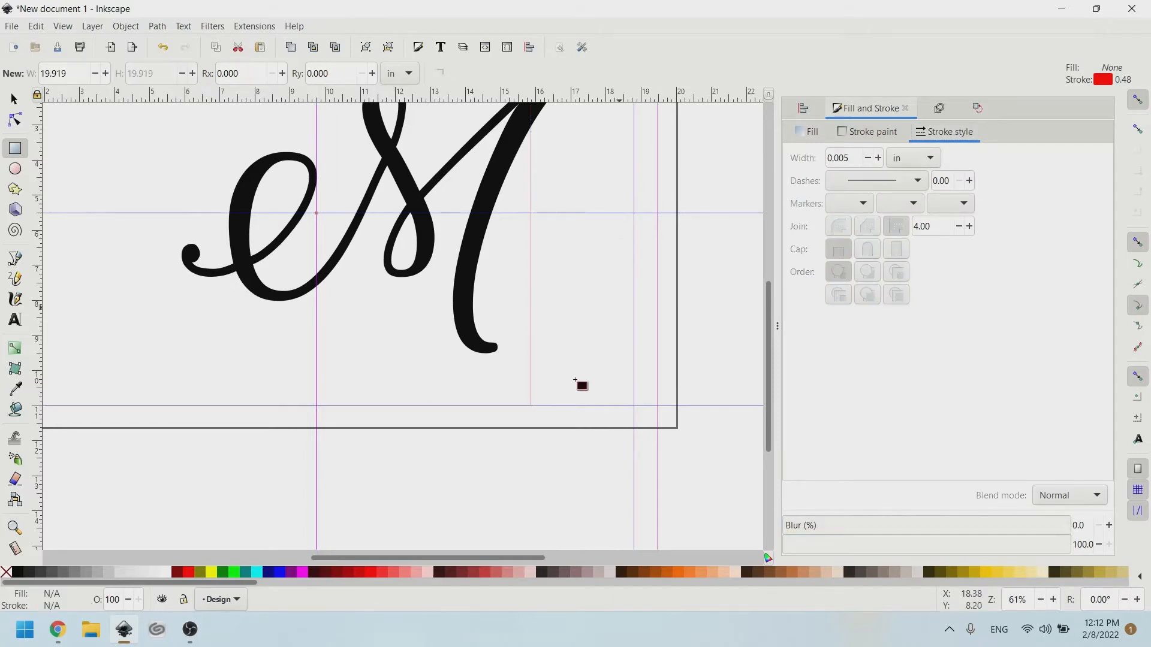
# Shrink the square, snap it to the guide intersection, and set its height to 10.500 in.
pyautogui.scroll(2, 575, 380)
pyautogui.scroll(-4, 470, 352)
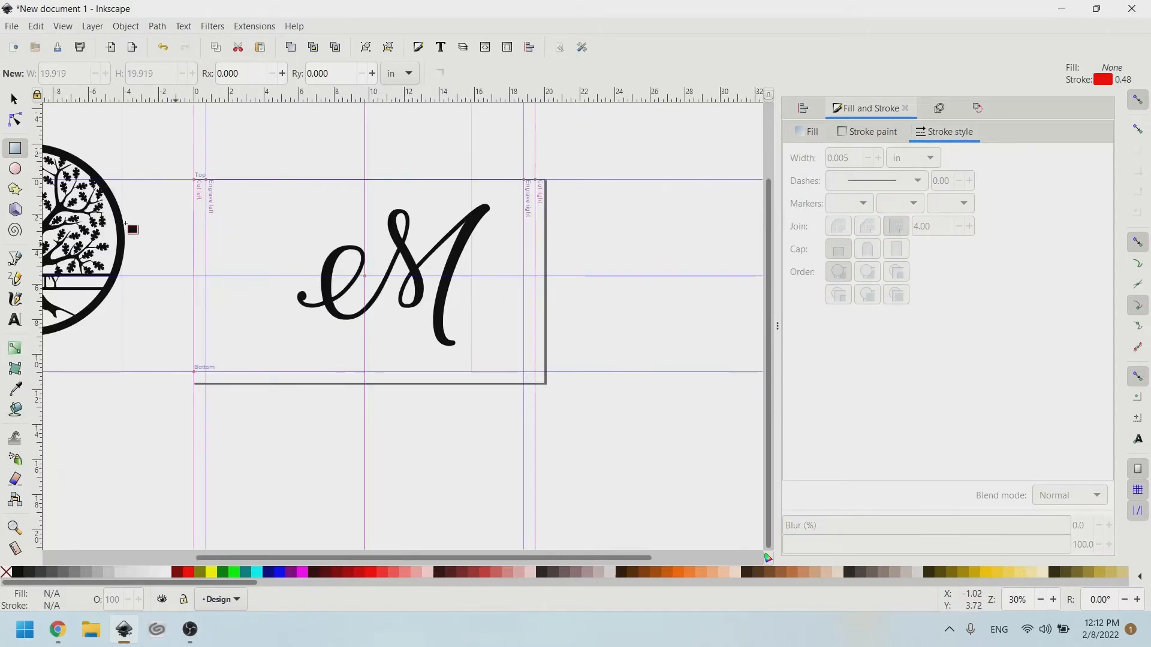
pyautogui.click(12, 99)
pyautogui.hscroll(2, 349, 185)
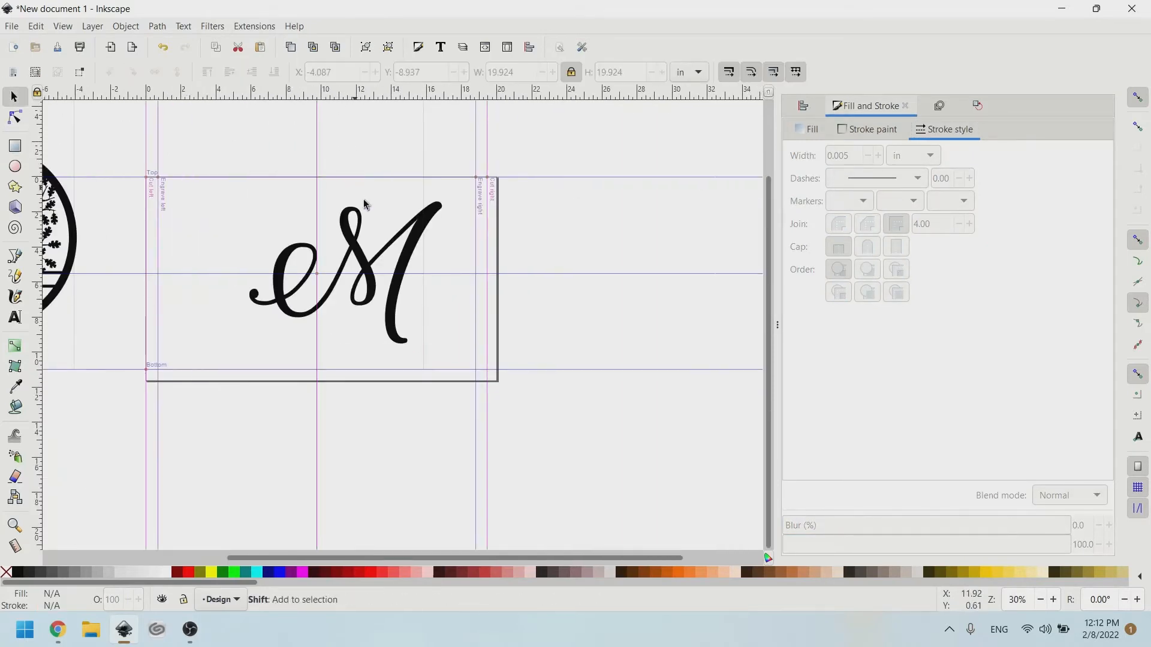
pyautogui.click(429, 182)
pyautogui.scroll(2, 434, 187)
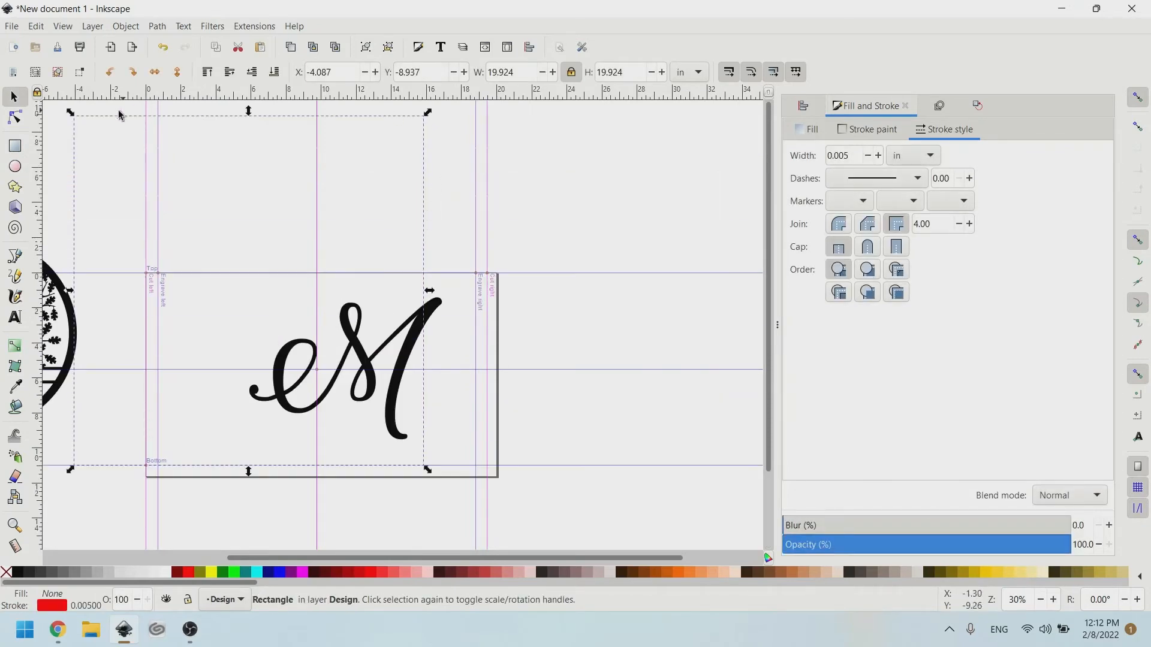
pyautogui.moveTo(70, 113); pyautogui.dragTo(158, 198)
pyautogui.moveTo(234, 209); pyautogui.dragTo(371, 293)
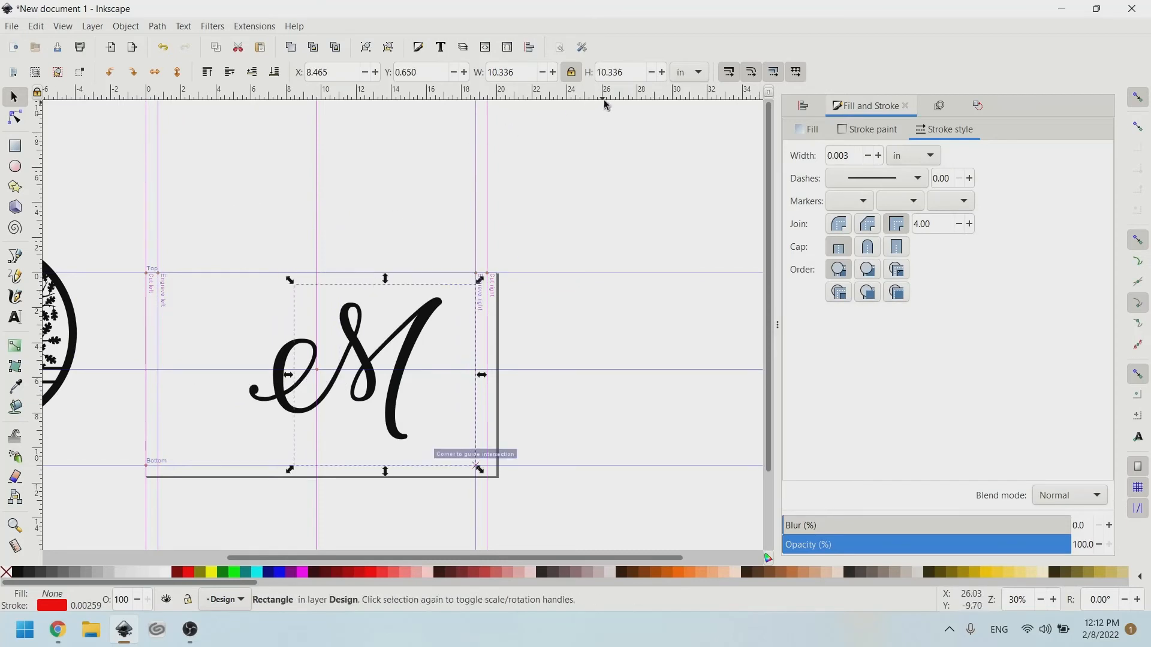
pyautogui.tripleClick(612, 72)
pyautogui.write('10.5')
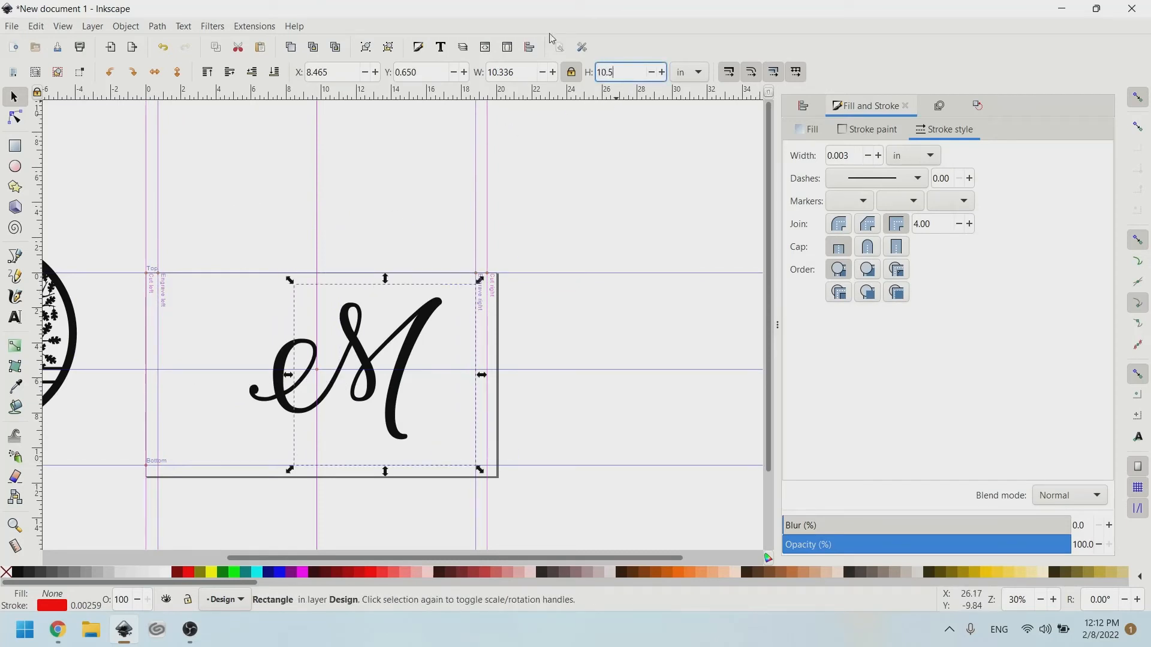
pyautogui.write('00')
pyautogui.press('Return')
pyautogui.scroll(2, 353, 342)
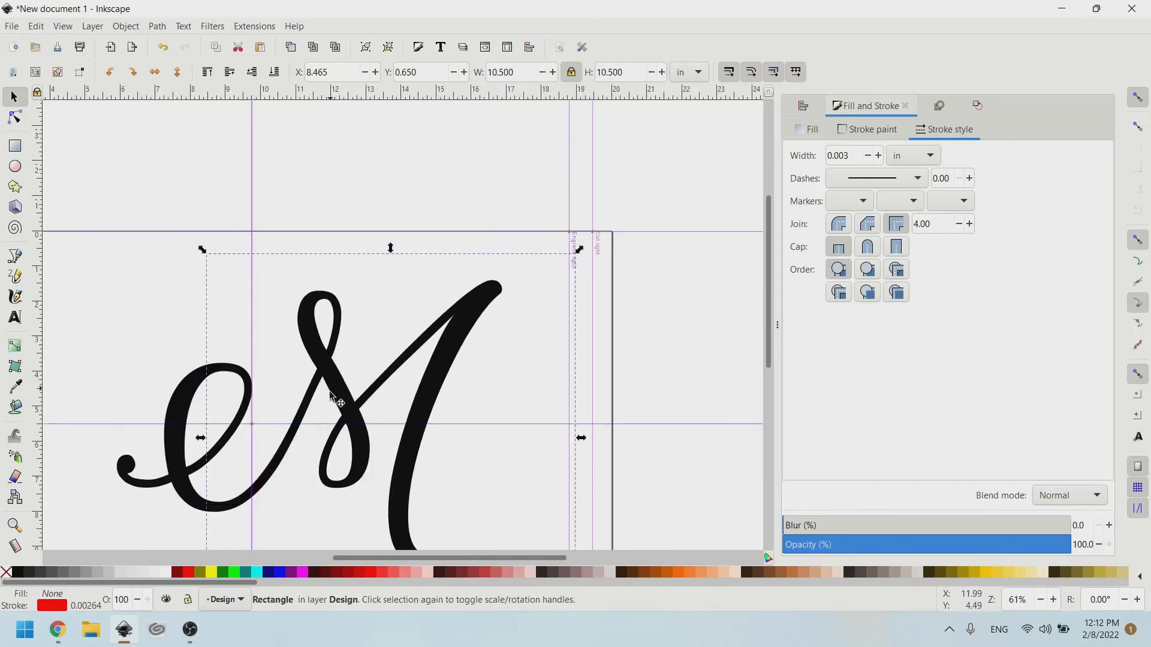
# Centre the M horizontally on the square using Align on the vertical axis.
pyautogui.click(347, 351)
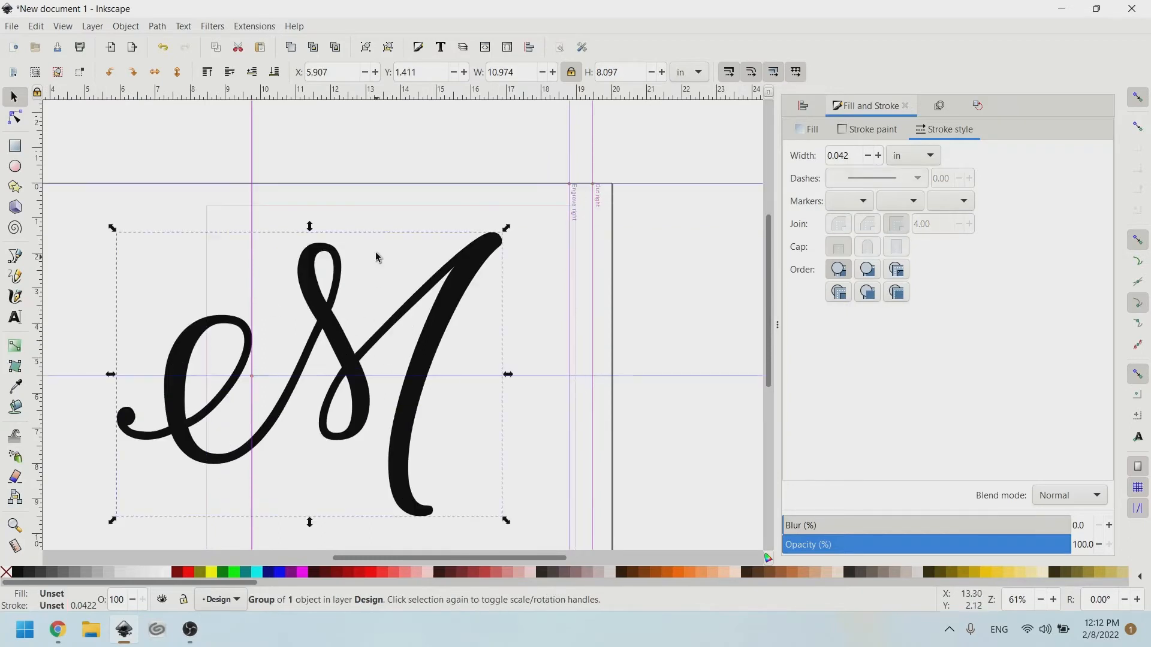
pyautogui.keyDown('shift'); pyautogui.click(395, 206); pyautogui.keyUp('shift')
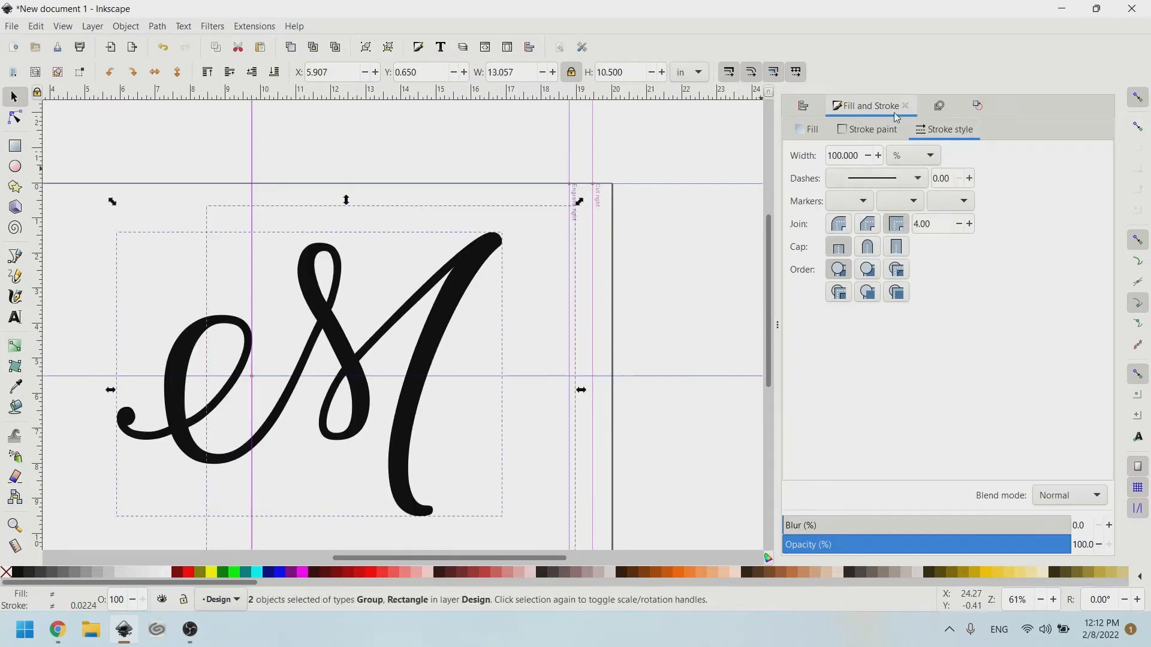
pyautogui.click(802, 106)
pyautogui.click(1022, 165)
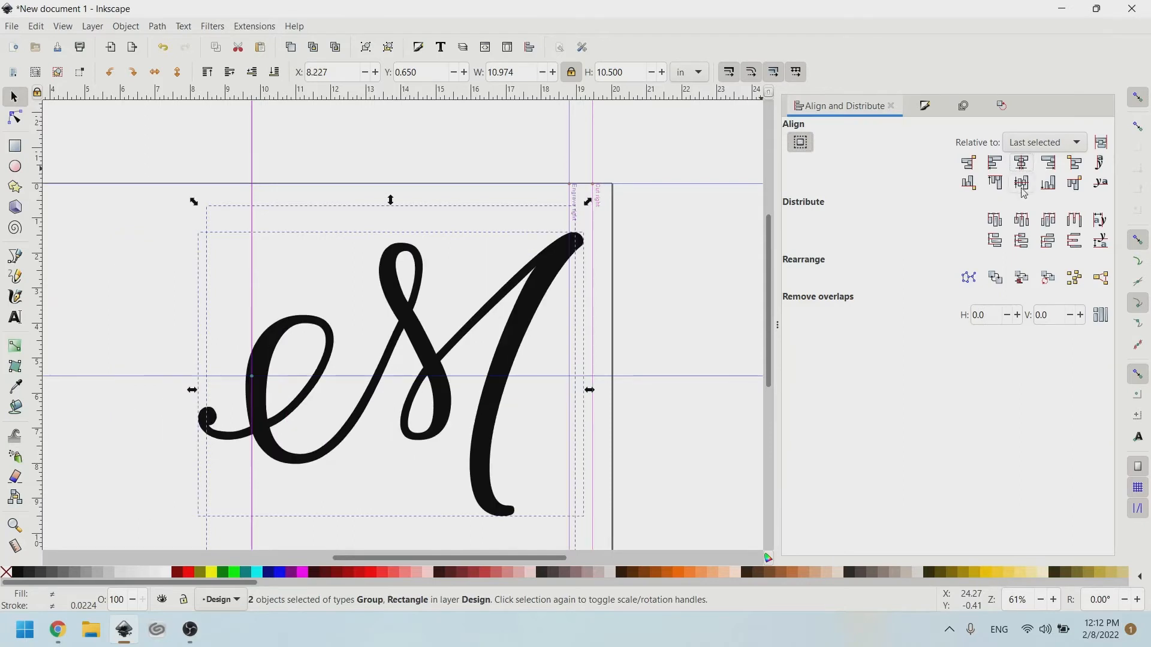
pyautogui.click(734, 268)
# Select the square frame and bring up its stroke style settings.
pyautogui.keyDown('ctrl'); pyautogui.scroll(1, 269, 405); pyautogui.keyUp('ctrl')
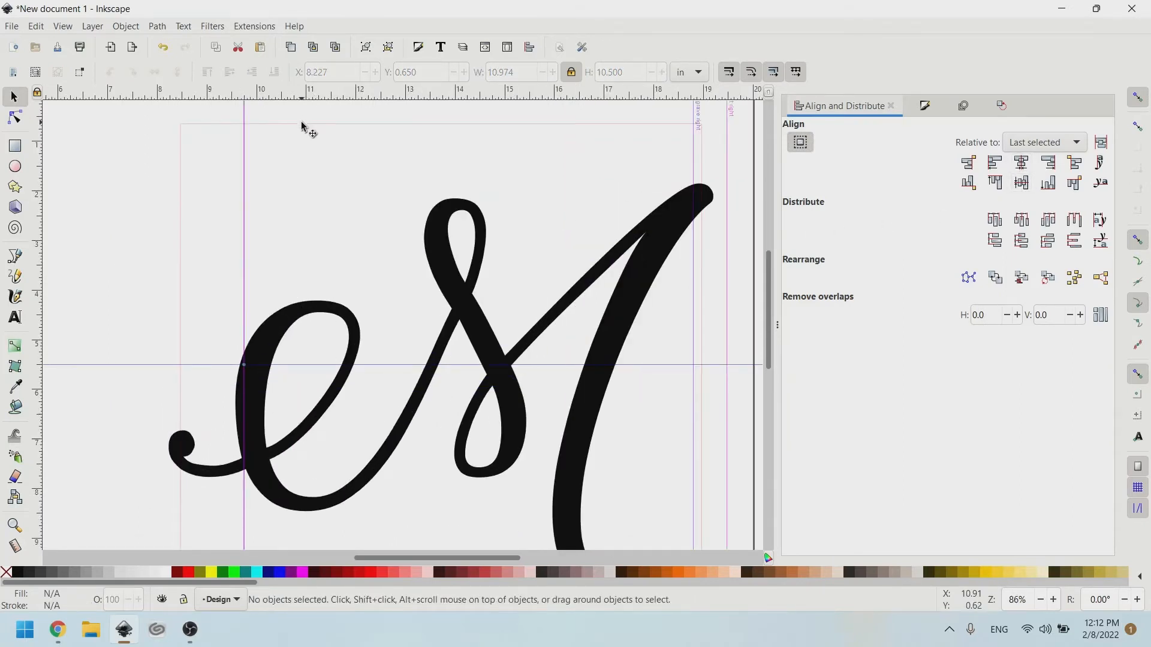
pyautogui.click(304, 123)
pyautogui.click(925, 105)
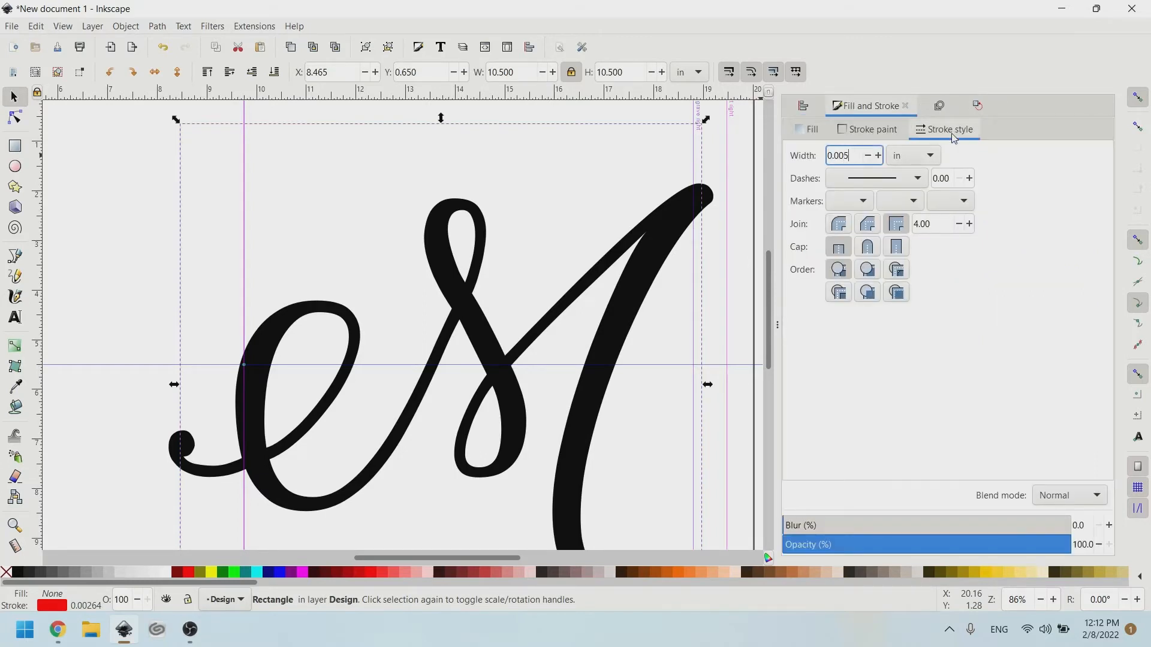
# Confirm the frame's 0.005 in outline width and reselect the square.
pyautogui.press('Return')
pyautogui.click(159, 191)
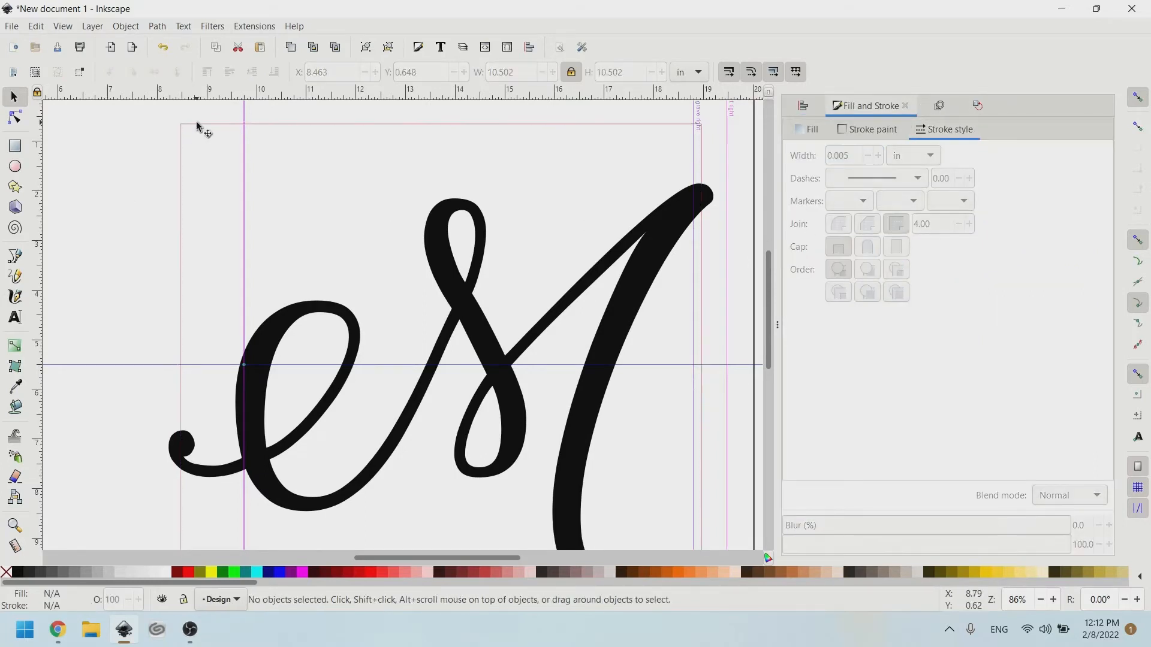
pyautogui.click(199, 124)
pyautogui.hscroll(2, 545, 278)
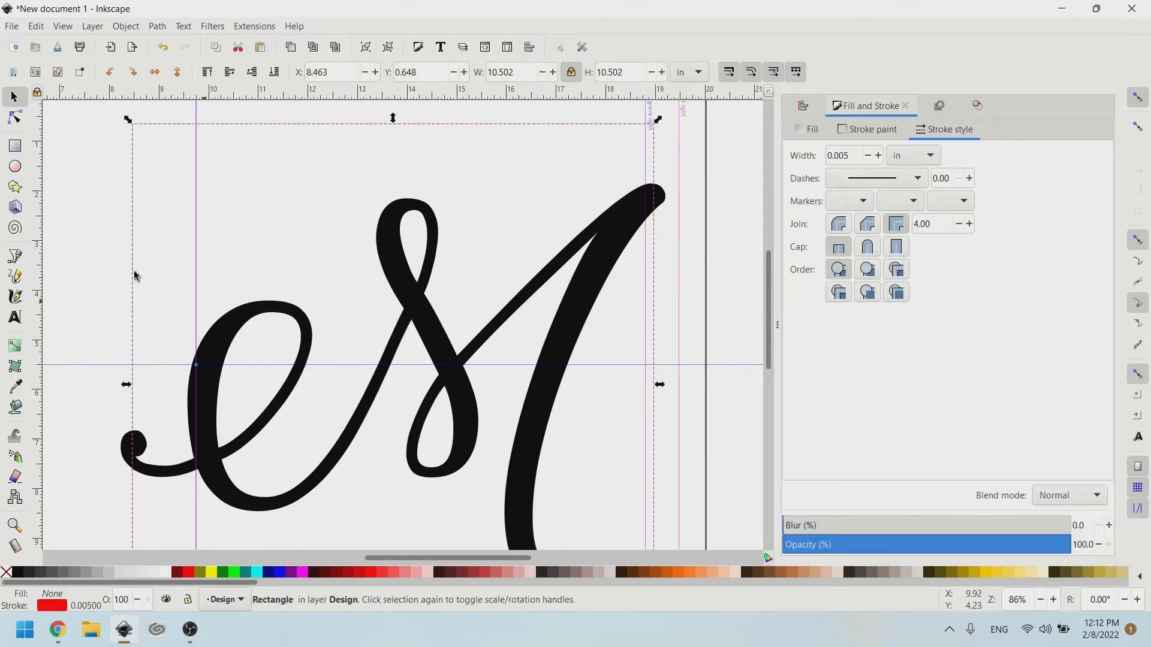
# Duplicate the square with Ctrl+D and scale the copy down to 10.174 in inside the original.
pyautogui.hotkey('ctrl', 'd')
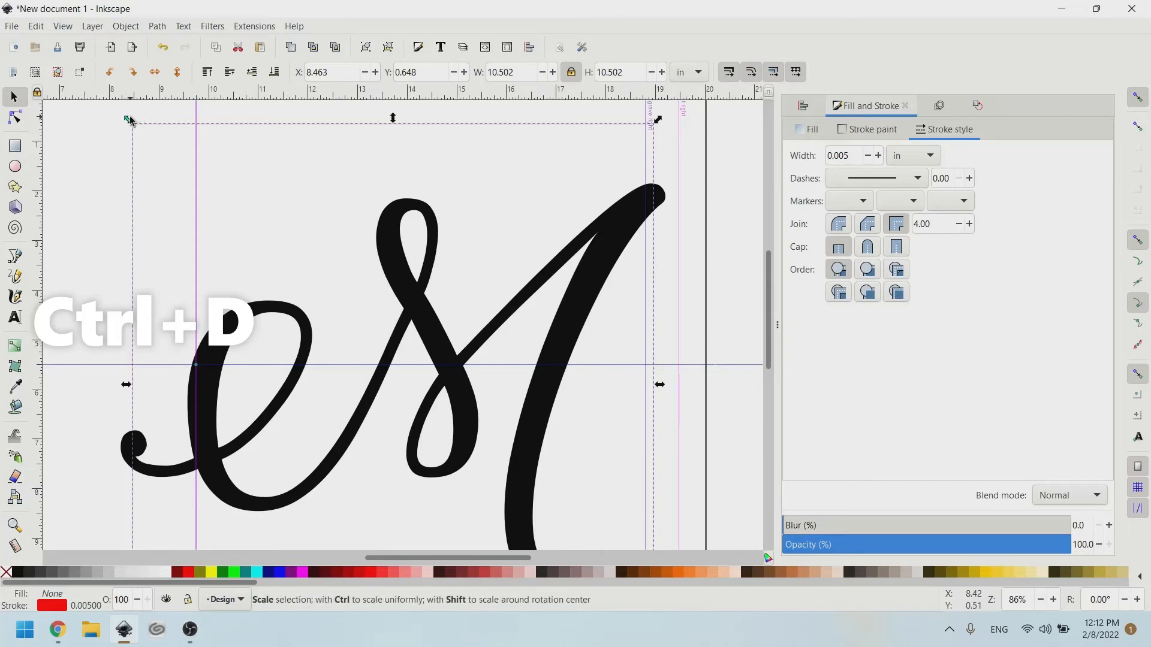
pyautogui.moveTo(129, 119); pyautogui.dragTo(79, 100)
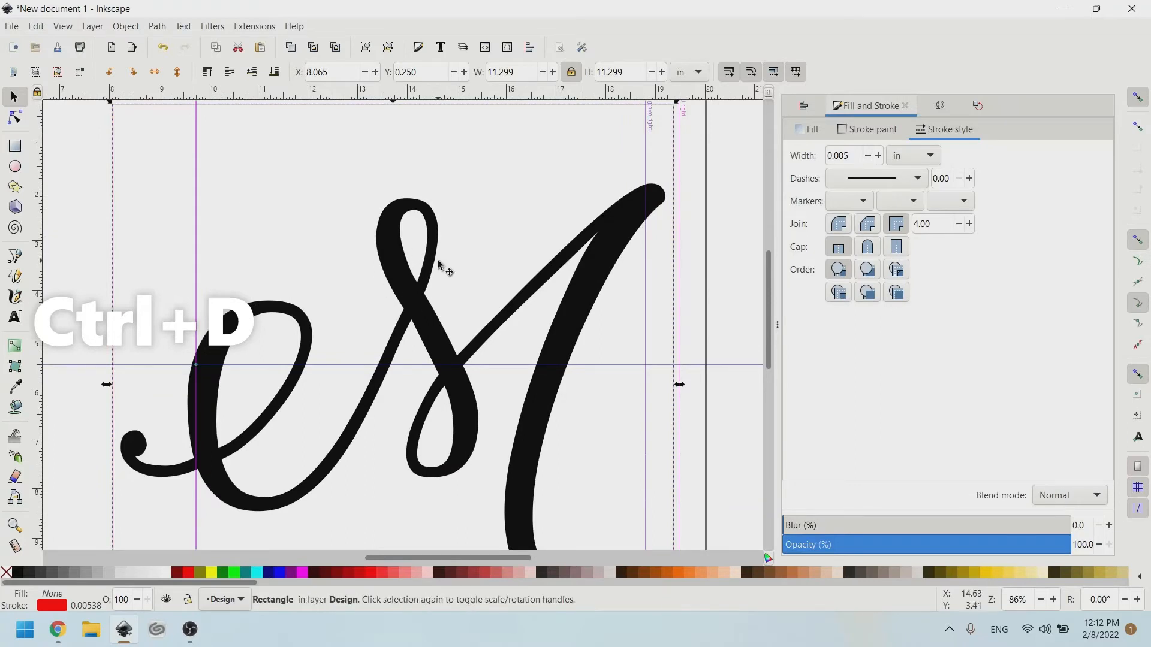
pyautogui.scroll(2, 275, 264)
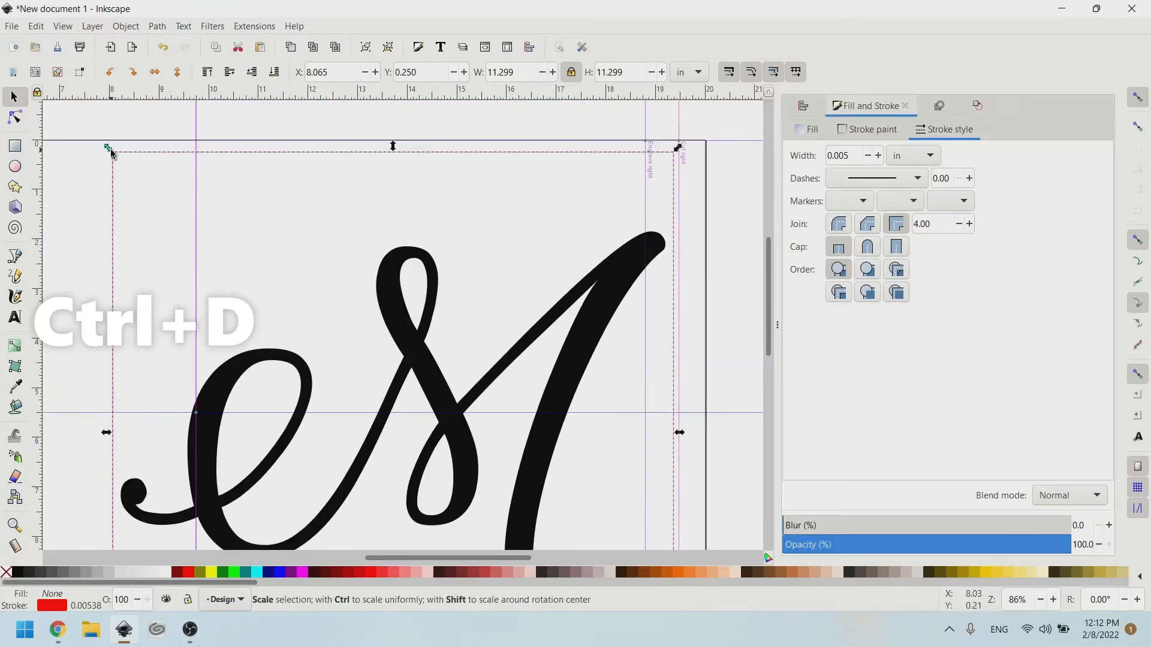
pyautogui.moveTo(110, 152); pyautogui.dragTo(127, 175)
pyautogui.scroll(-8, 315, 240)
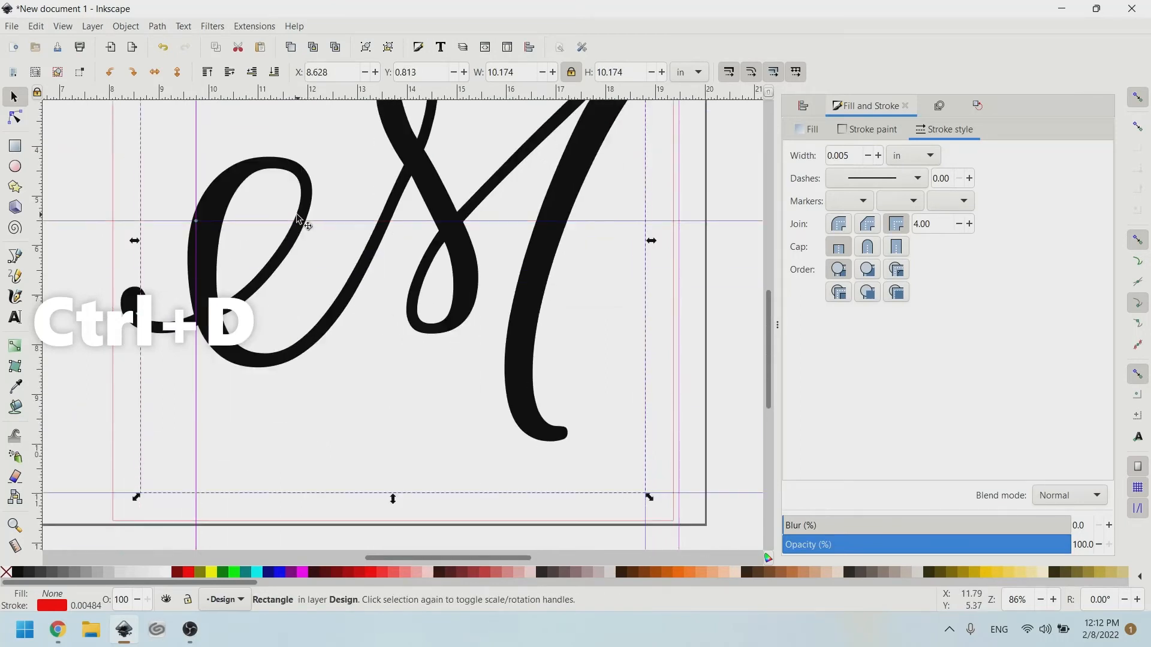
pyautogui.scroll(6, 342, 249)
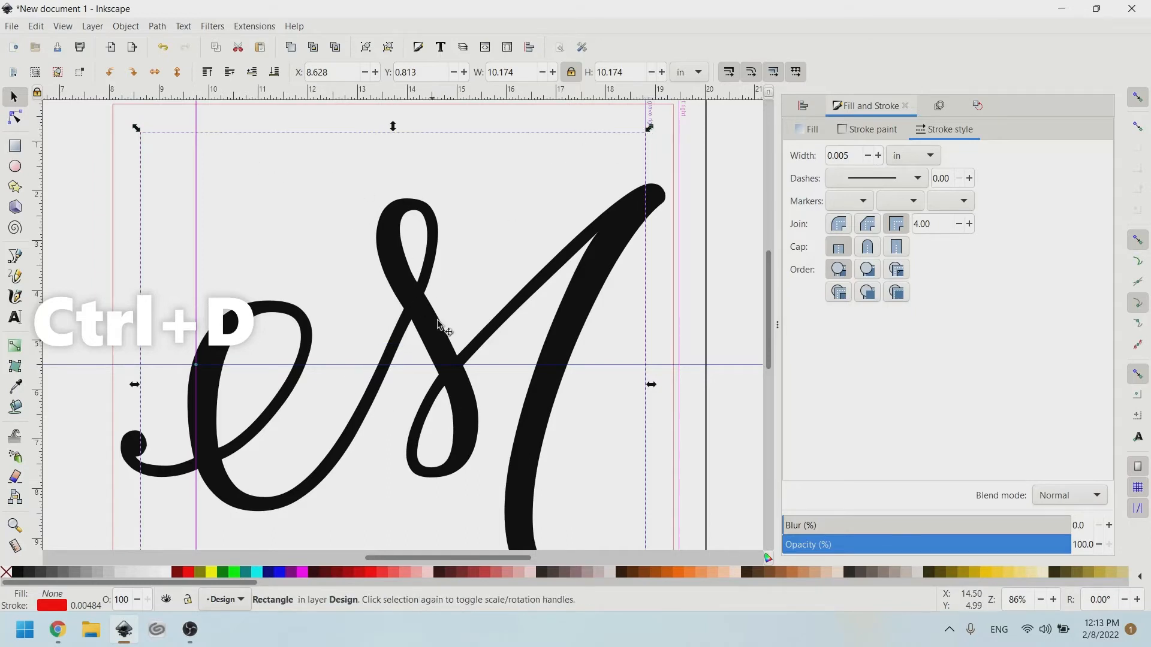
pyautogui.scroll(2, 94, 162)
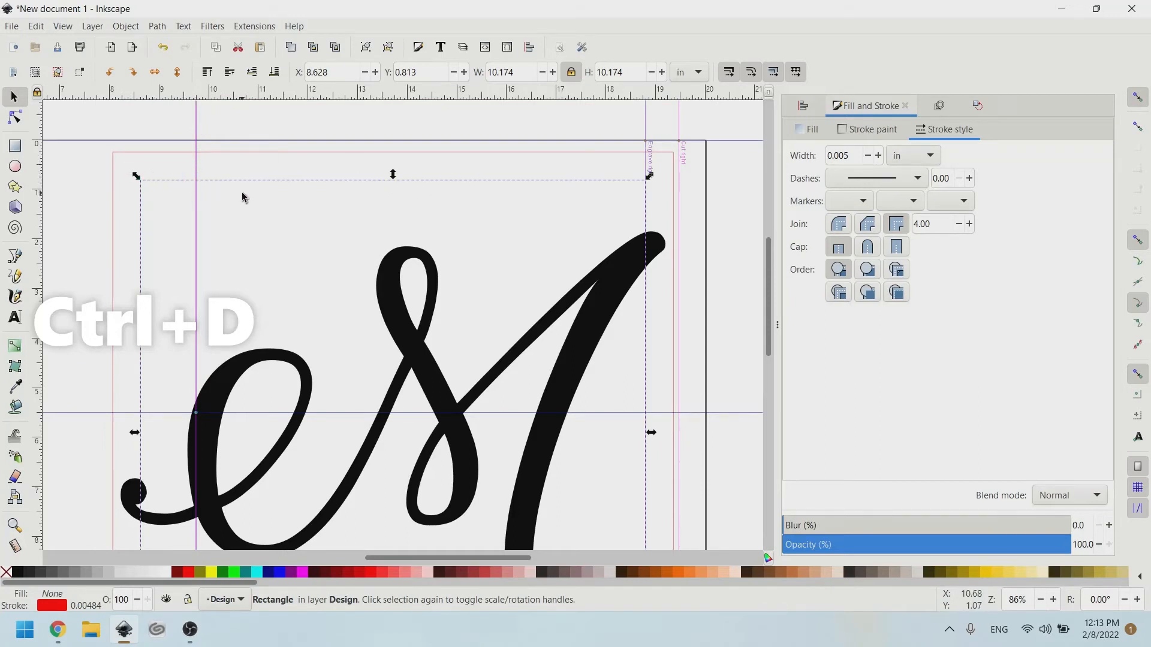
pyautogui.hscroll(-9, 197, 193)
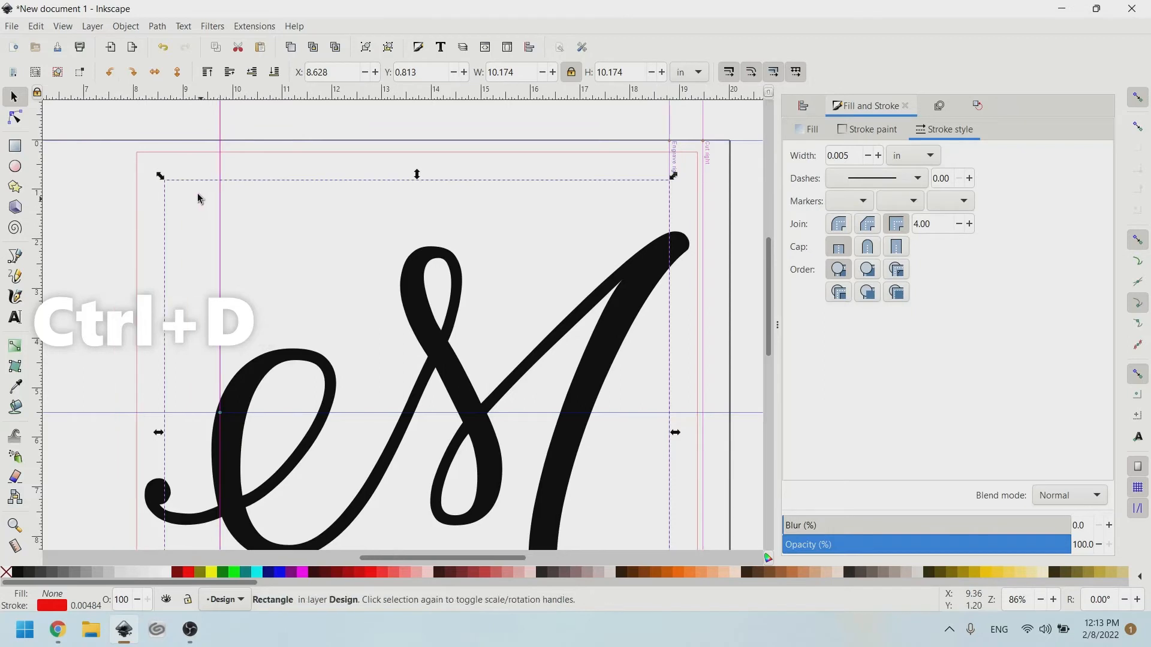
pyautogui.hscroll(-6, 135, 191)
# Draw a 6.140 × 3.073 in rectangle from the guide corner and move it down-right beside the M.
pyautogui.press('r')
pyautogui.moveTo(72, 143); pyautogui.dragTo(352, 296)
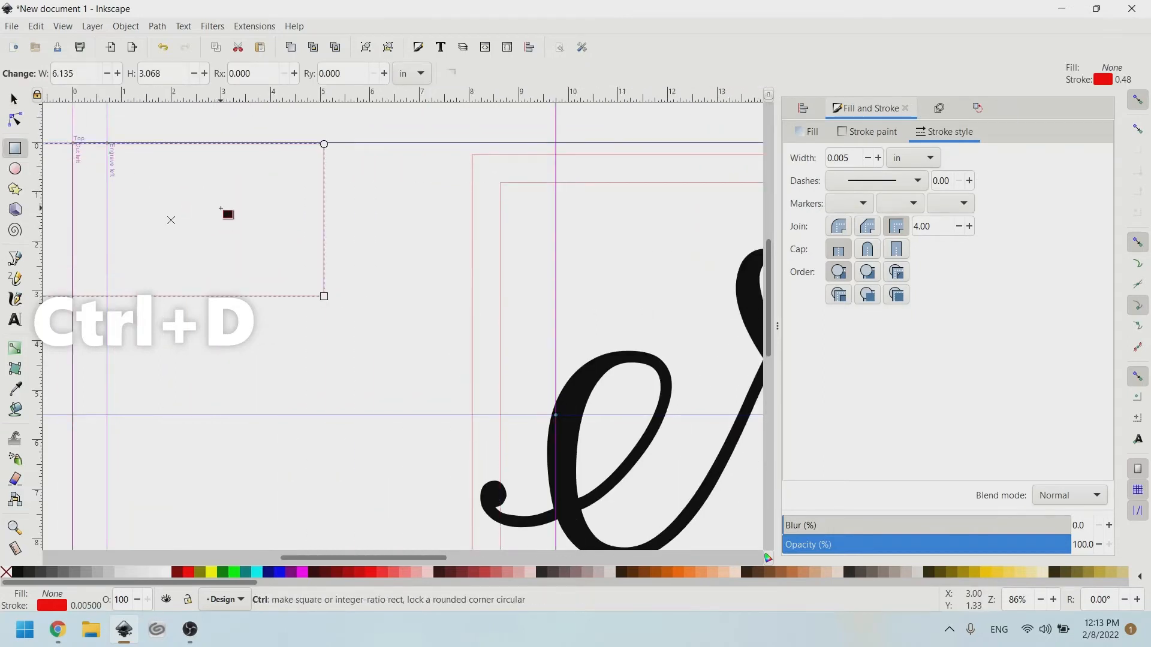
pyautogui.hscroll(-4, 148, 128)
pyautogui.press('s')
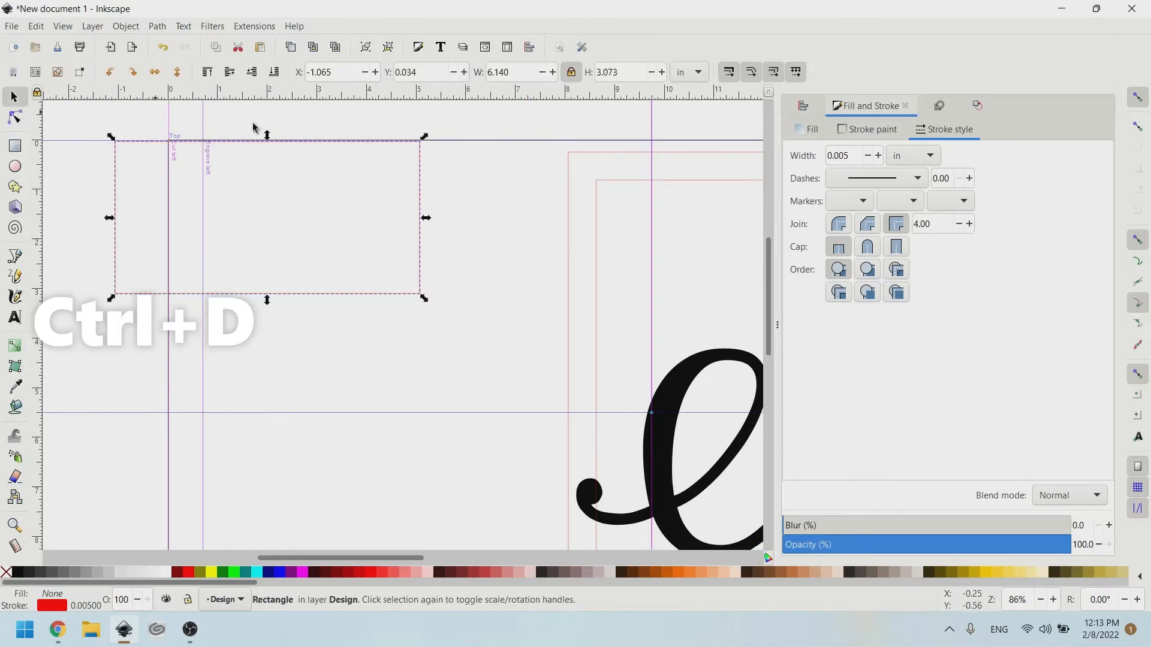
pyautogui.moveTo(424, 139); pyautogui.dragTo(411, 159)
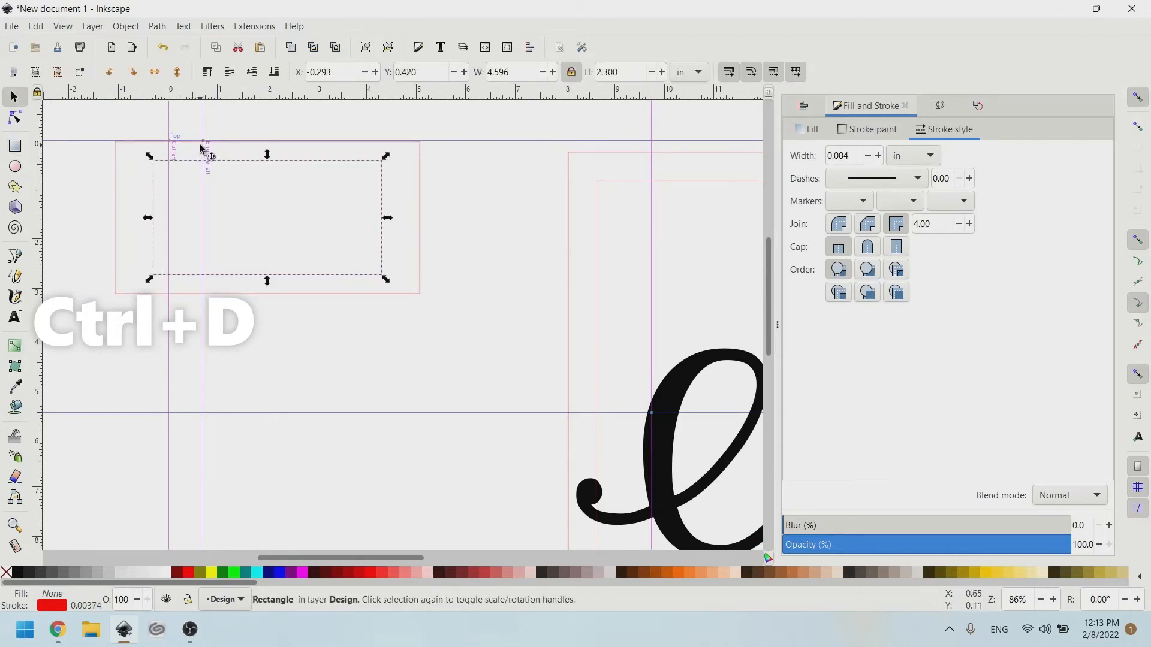
pyautogui.click(319, 206)
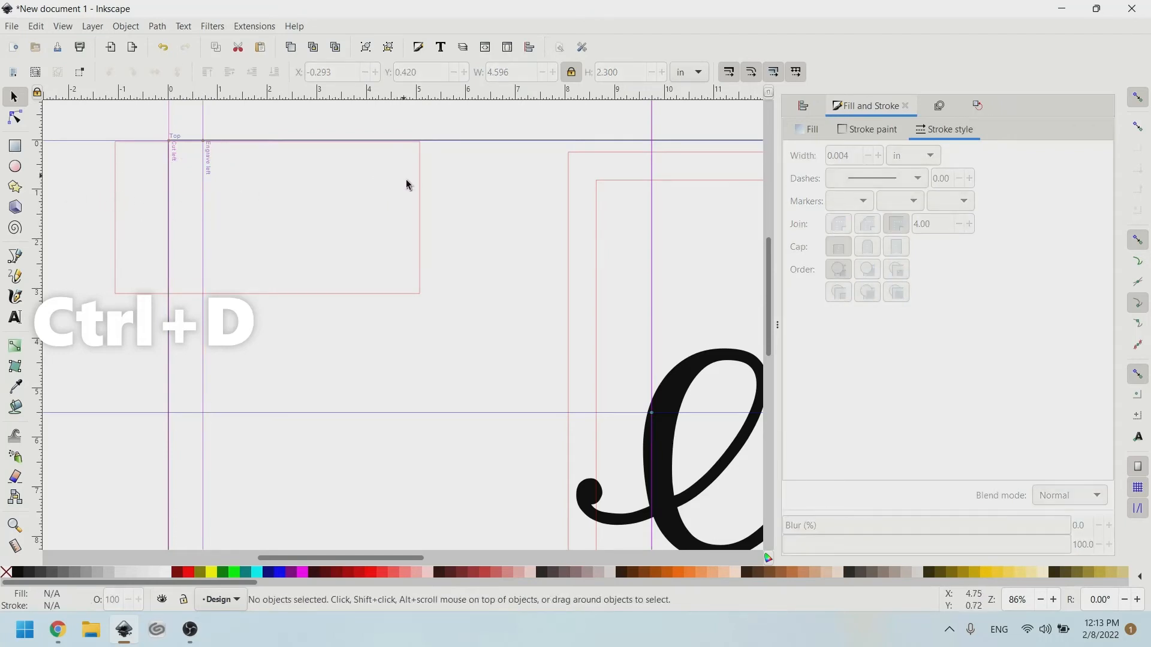
pyautogui.moveTo(420, 205); pyautogui.dragTo(528, 298)
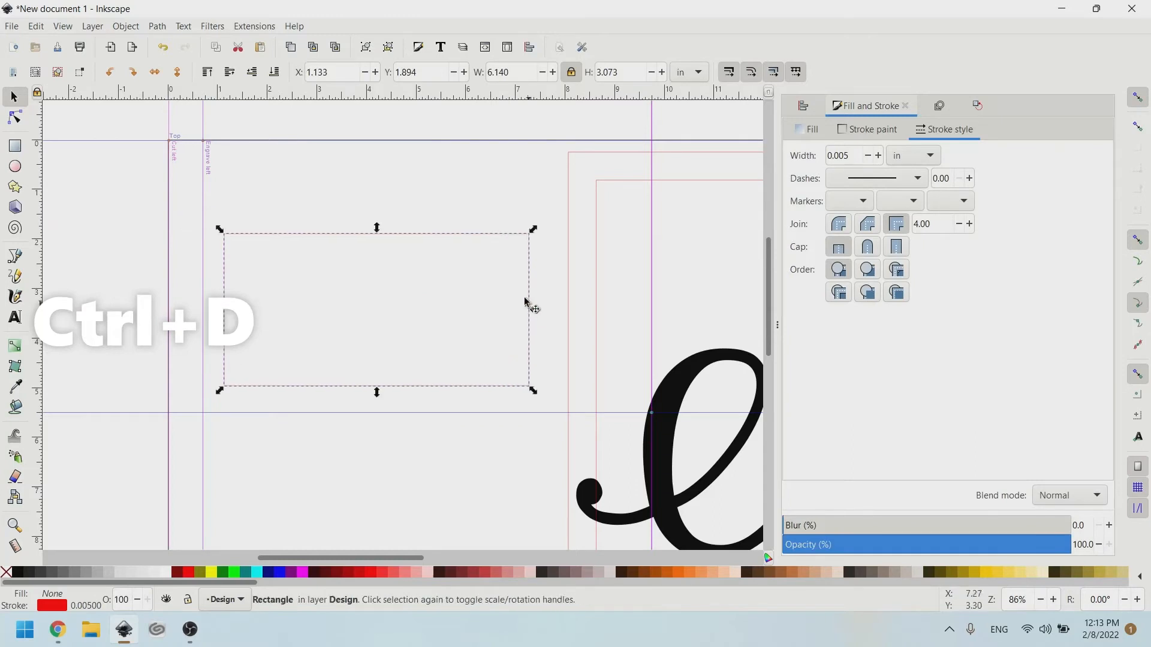
# Add a dynamic offset to the small rectangle and pull it inward as an inset copy.
pyautogui.click(311, 236)
pyautogui.click(312, 231)
pyautogui.click(311, 231)
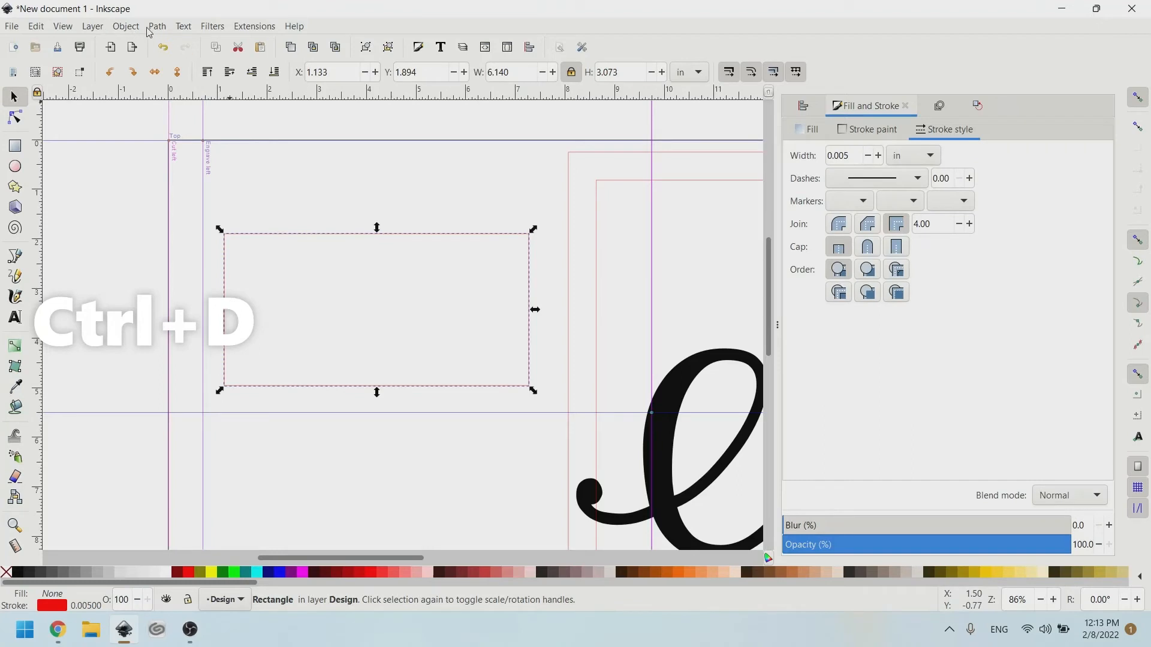
pyautogui.click(126, 26)
pyautogui.moveTo(159, 26)
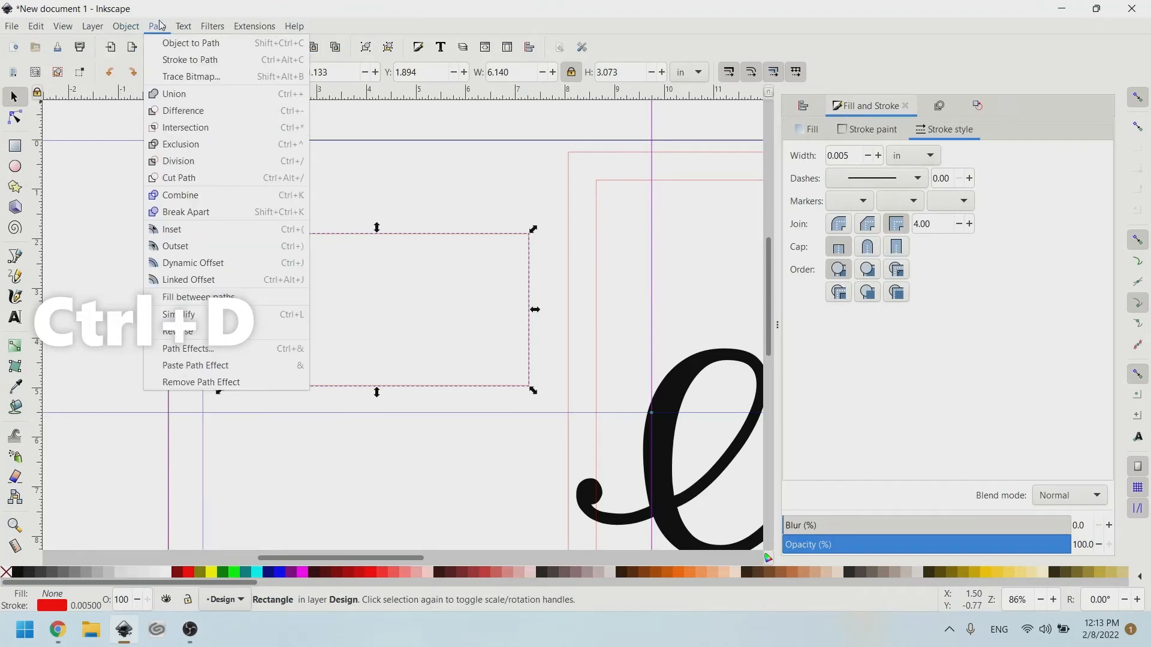
pyautogui.click(217, 265)
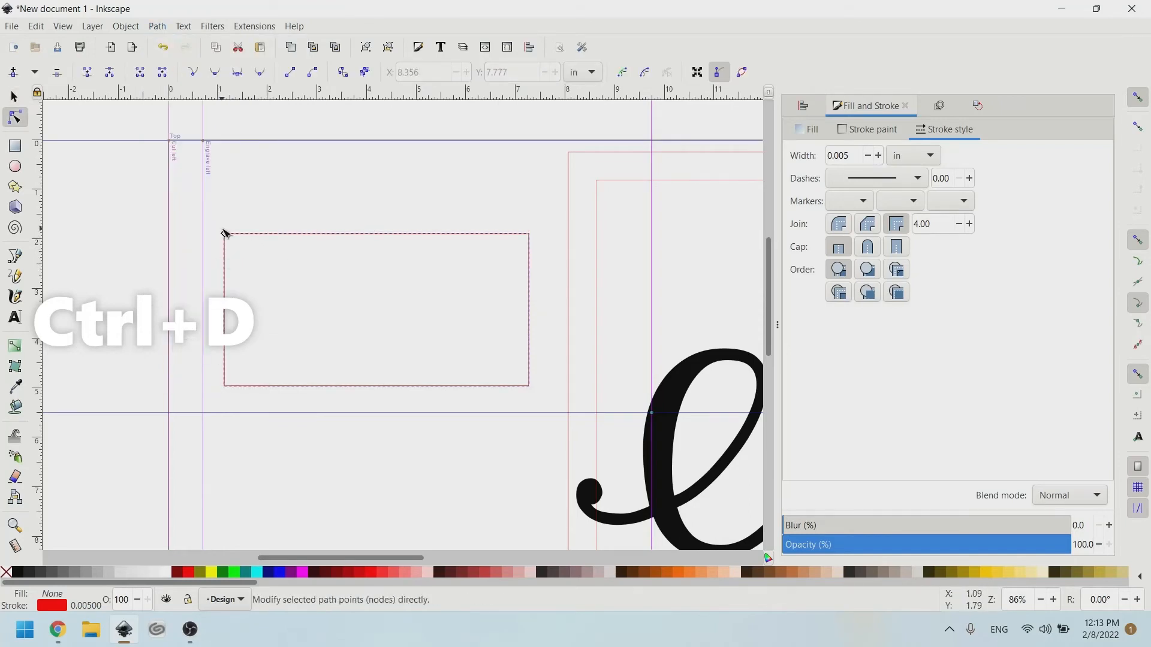
pyautogui.moveTo(226, 233); pyautogui.dragTo(250, 247)
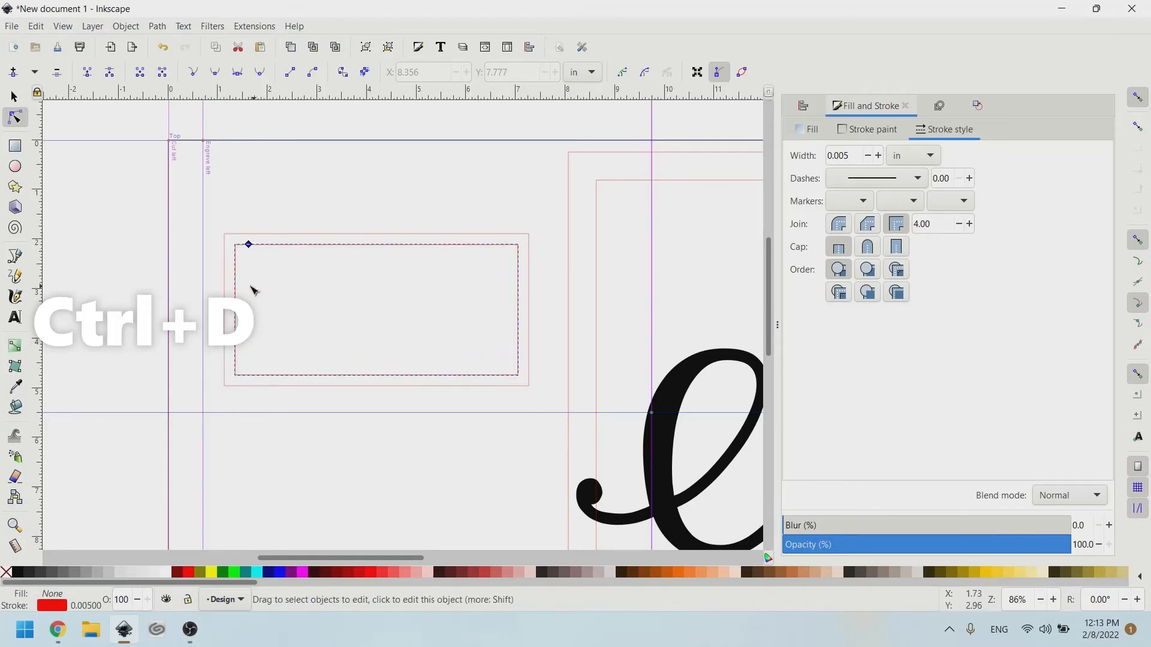
pyautogui.moveTo(249, 246)
pyautogui.mouseDown()
pyautogui.moveTo(256, 256)
pyautogui.moveTo(251, 245)
pyautogui.mouseUp()
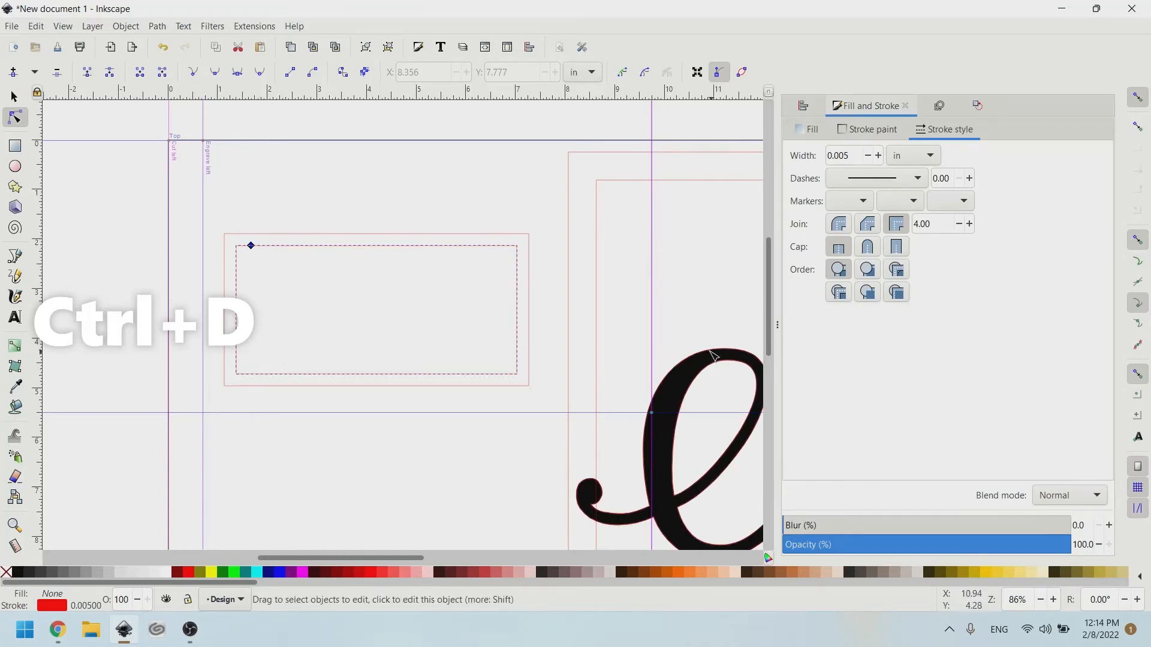
pyautogui.hscroll(6, 708, 352)
pyautogui.hscroll(-6, 181, 235)
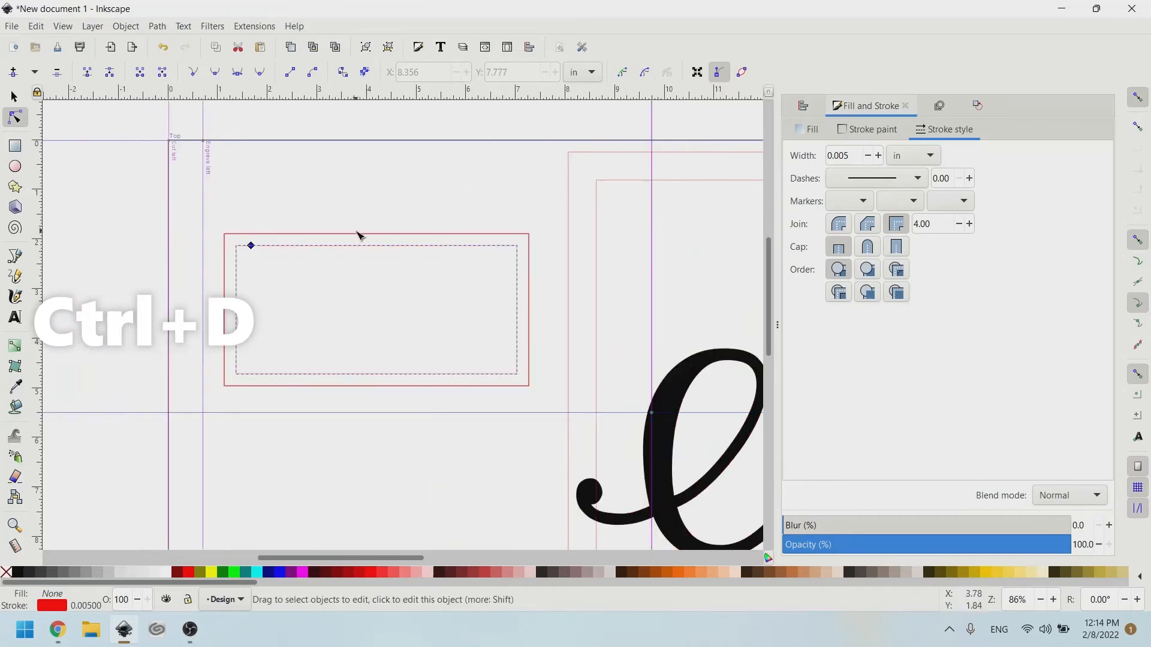
pyautogui.scroll(2, 315, 225)
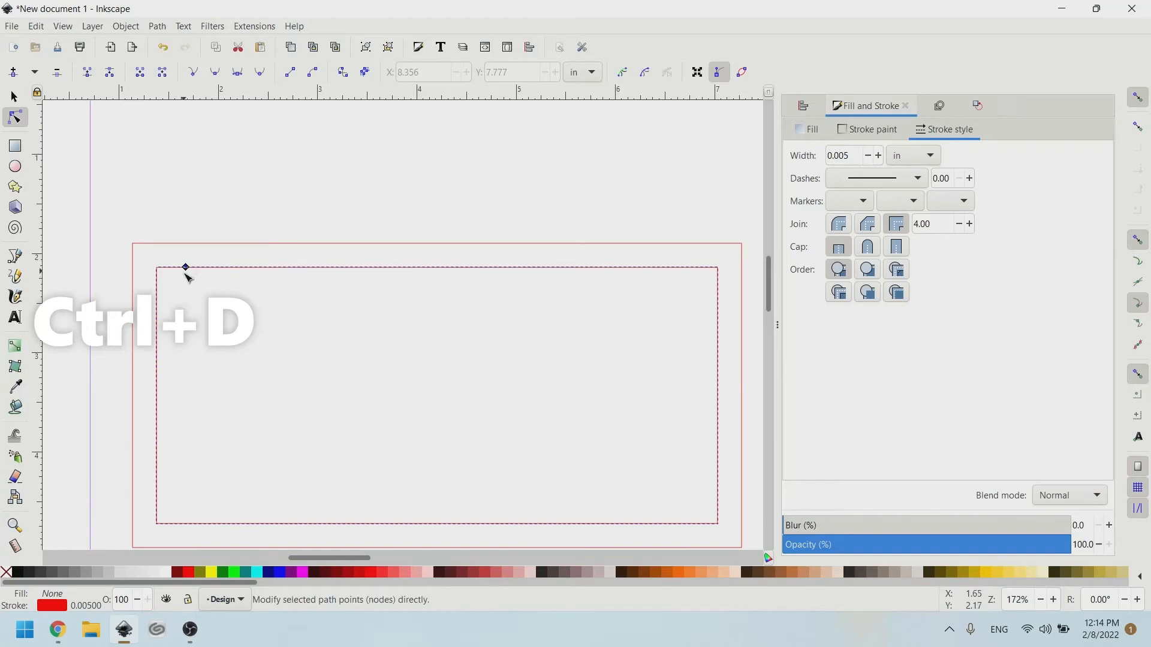
# Convert the inset rectangle to a path with Path > Object to Path.
pyautogui.click(158, 26)
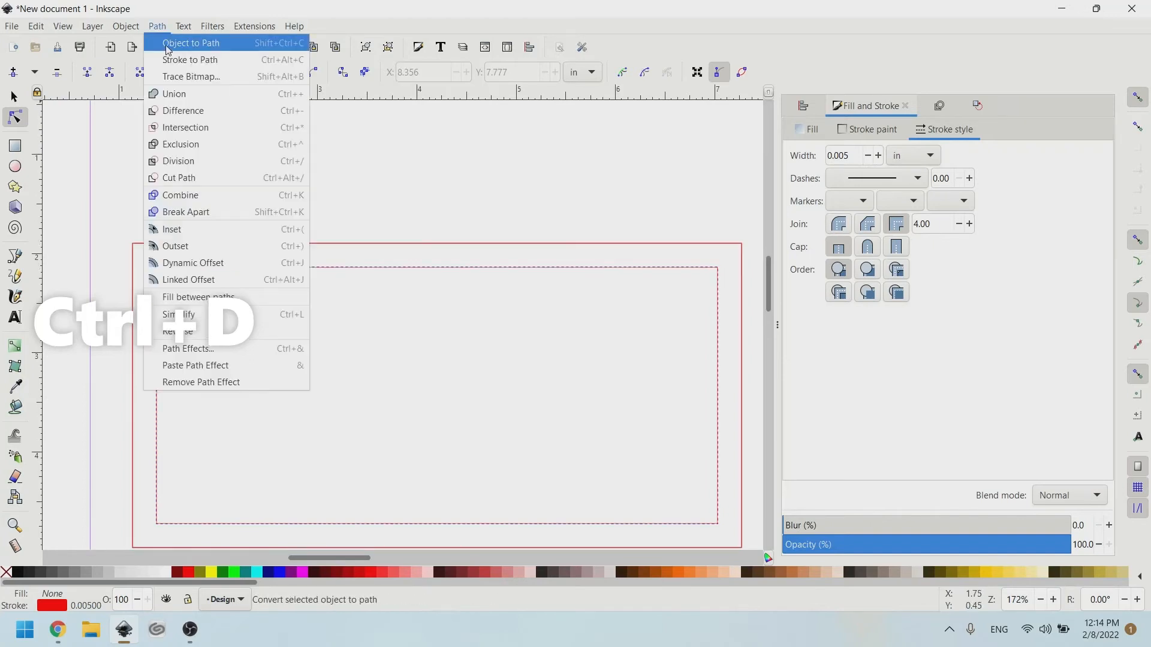
pyautogui.click(174, 43)
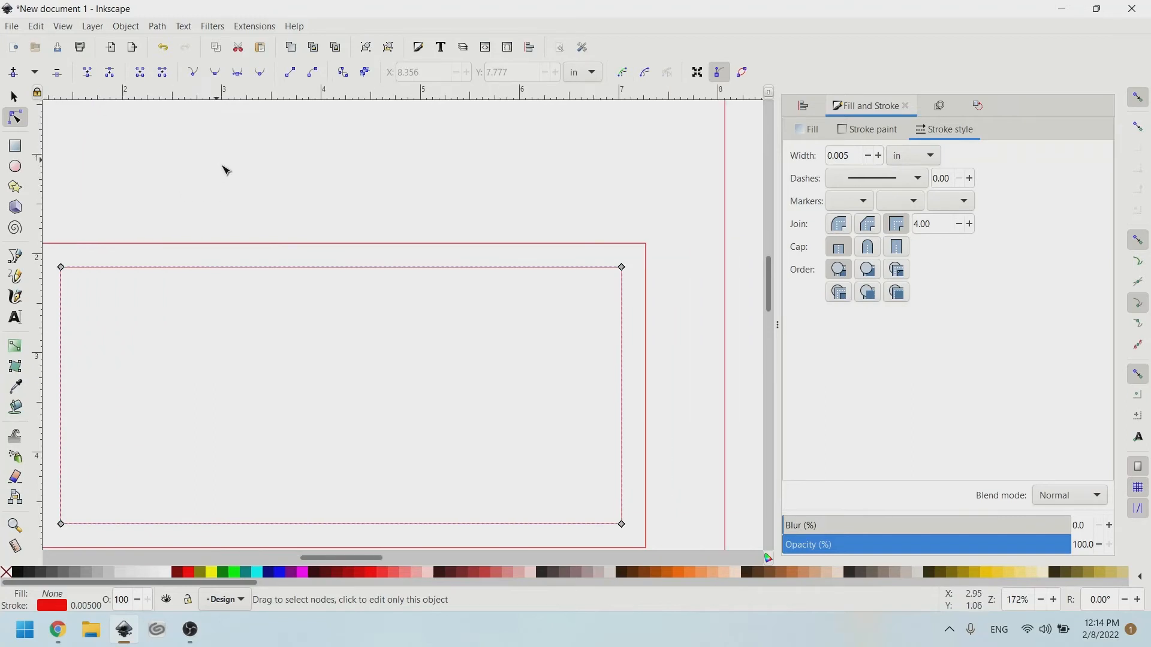
pyautogui.keyDown('ctrl'); pyautogui.scroll(-2, 429, 244); pyautogui.keyUp('ctrl')
pyautogui.hscroll(5, 429, 270)
pyautogui.hscroll(4, 421, 273)
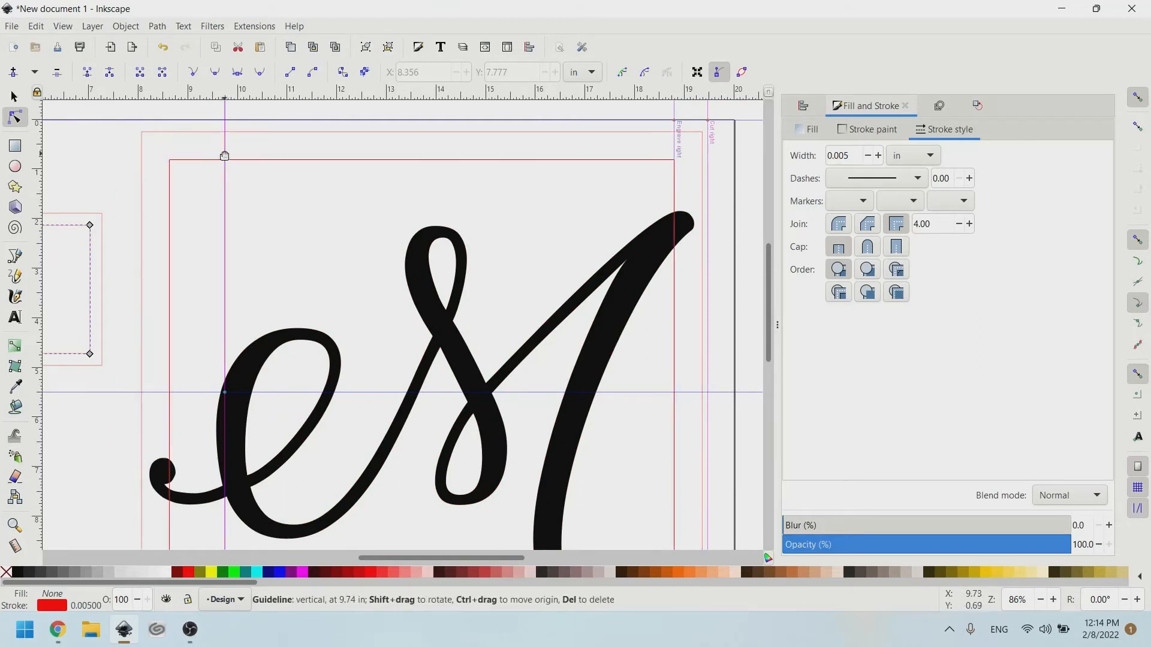
# Subtract the inner square from the outer one with Path > Difference to form a hollow frame.
pyautogui.click(611, 166)
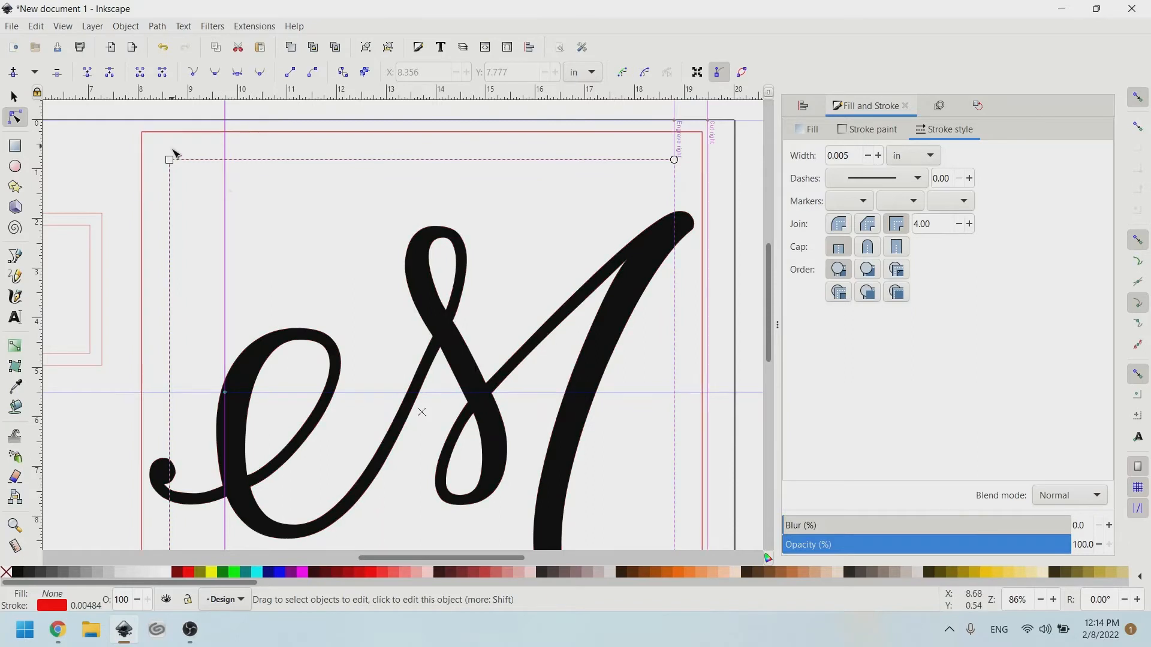
pyautogui.keyDown('shift'); pyautogui.click(247, 132); pyautogui.keyUp('shift')
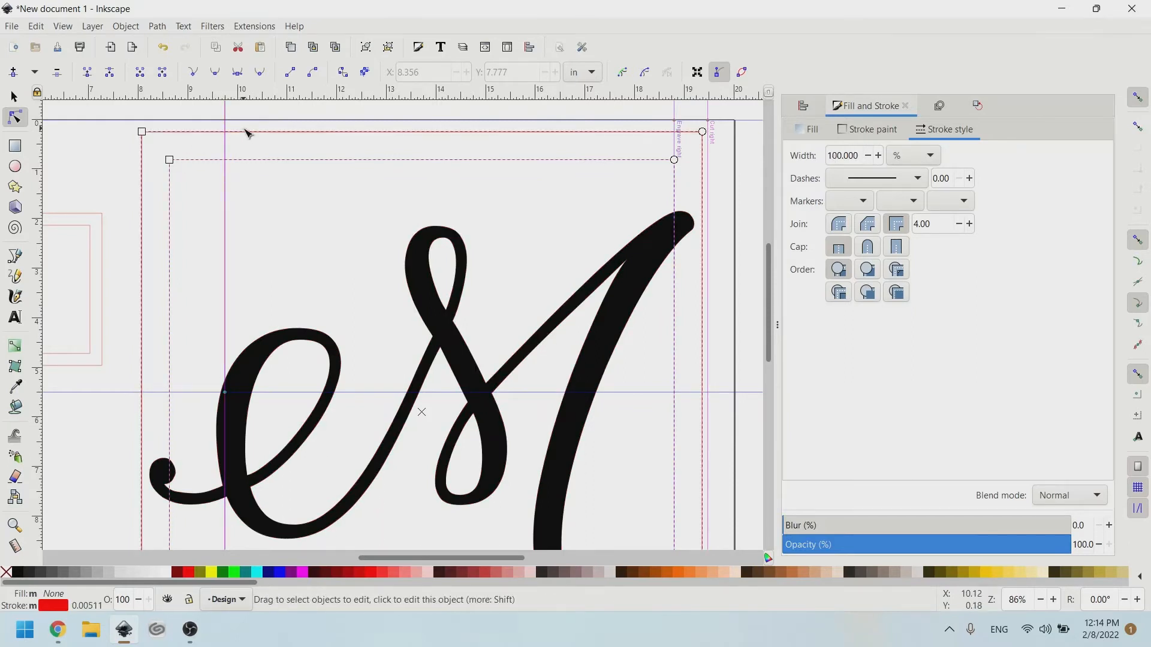
pyautogui.click(132, 26)
pyautogui.moveTo(157, 26)
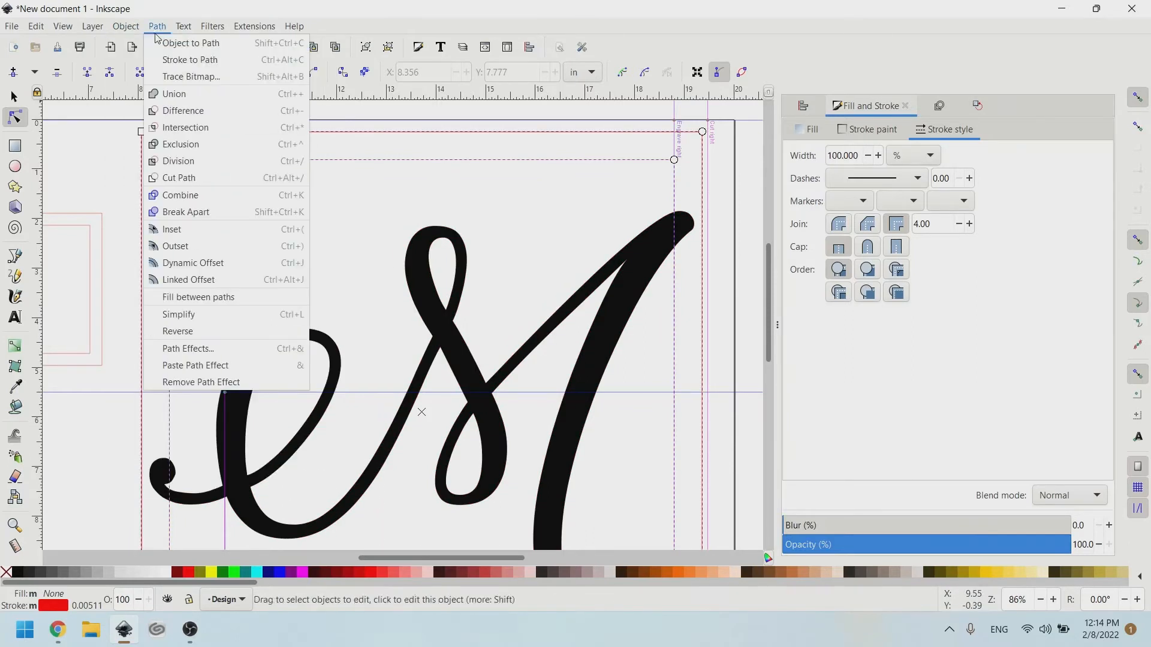
pyautogui.click(180, 111)
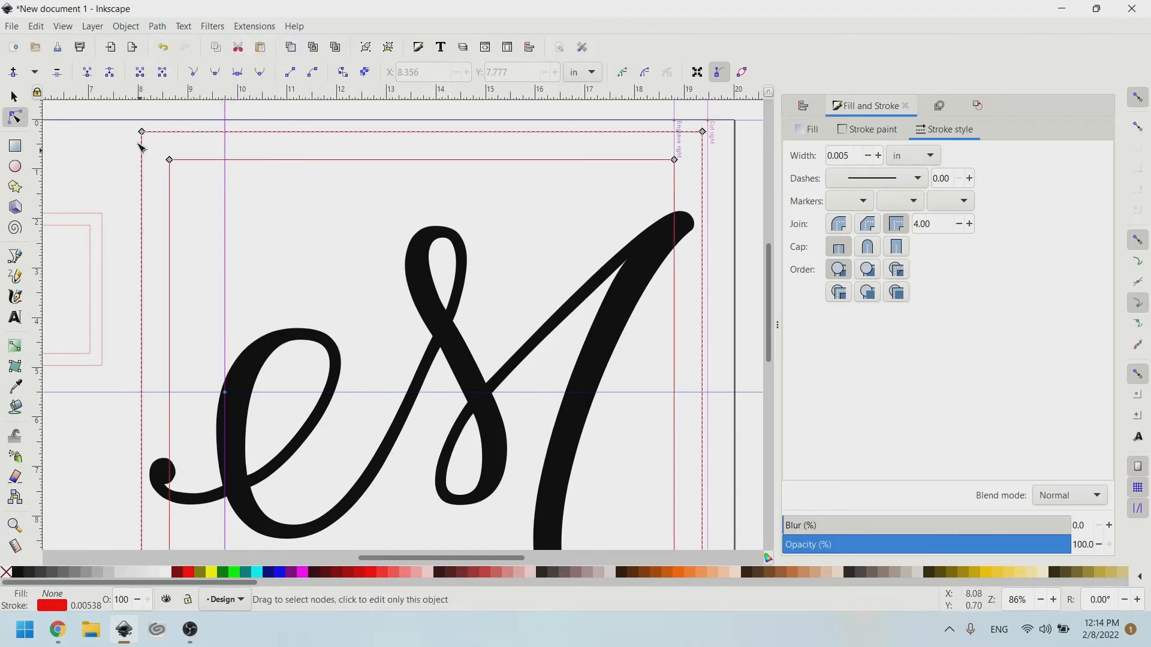
pyautogui.hotkey('shift', 'alt', 'd')
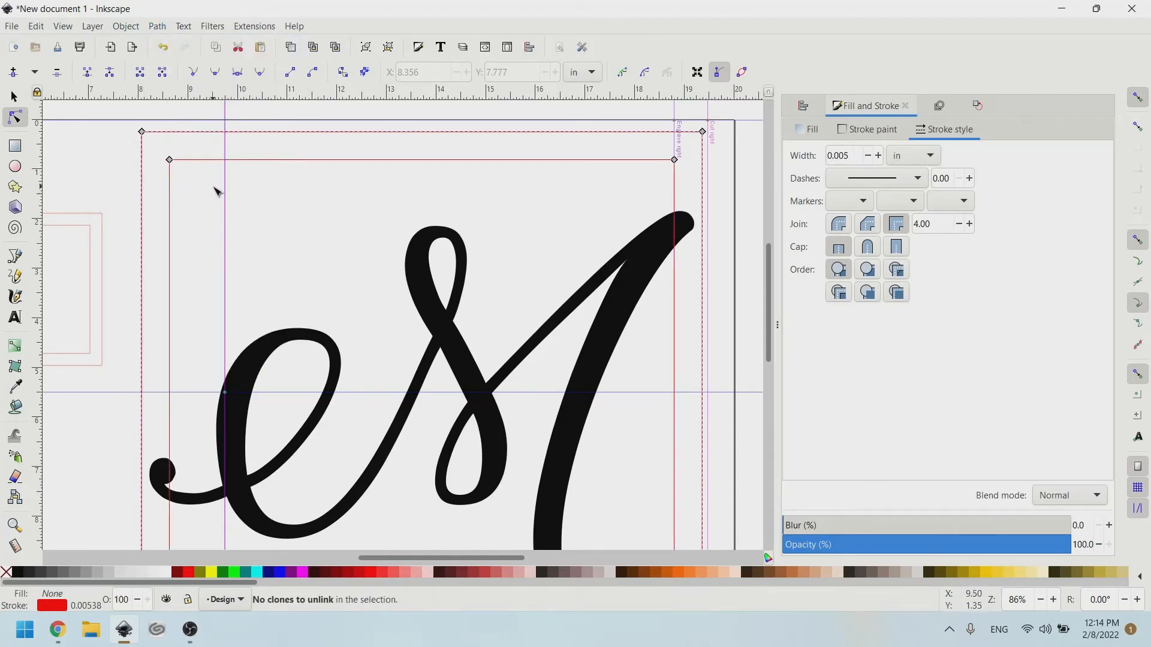
# Select the small rectangle on the left with the Selector, then clear the selection.
pyautogui.click(14, 96)
pyautogui.click(85, 224)
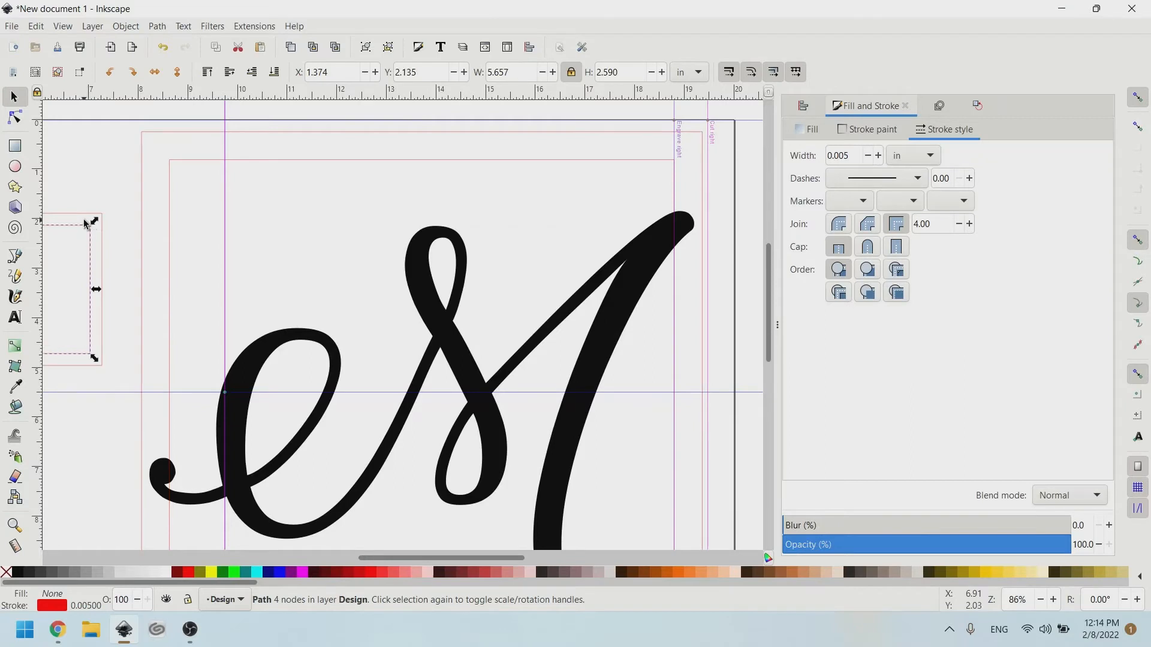
pyautogui.press('Escape')
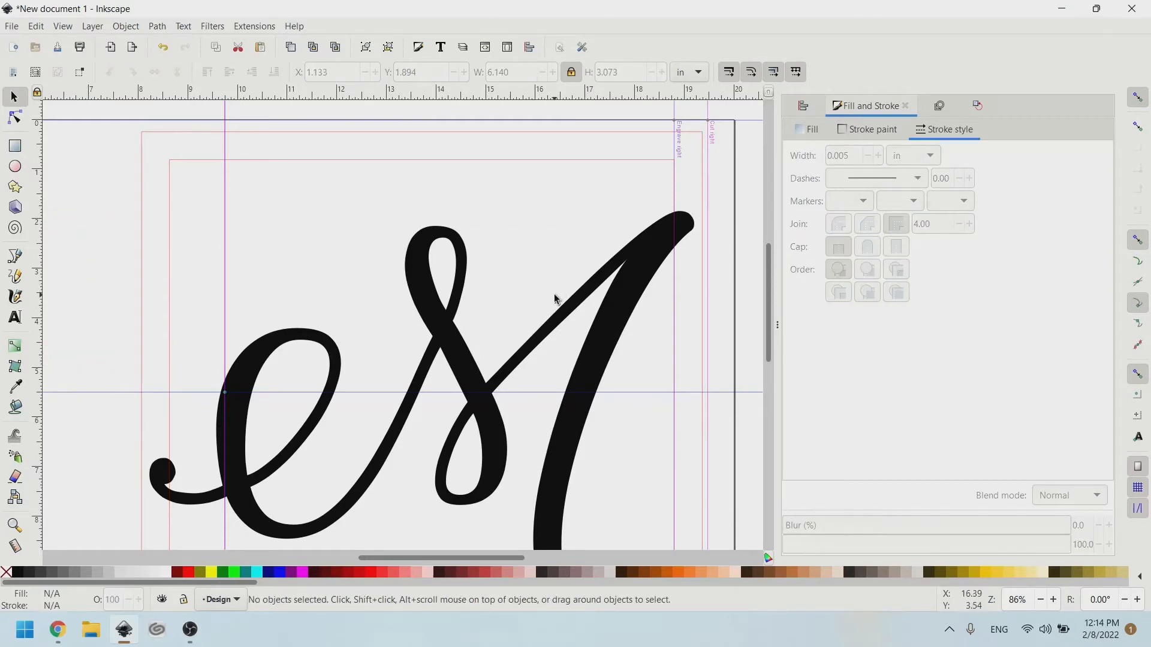
pyautogui.scroll(-4, 512, 232)
pyautogui.hscroll(2, 450, 262)
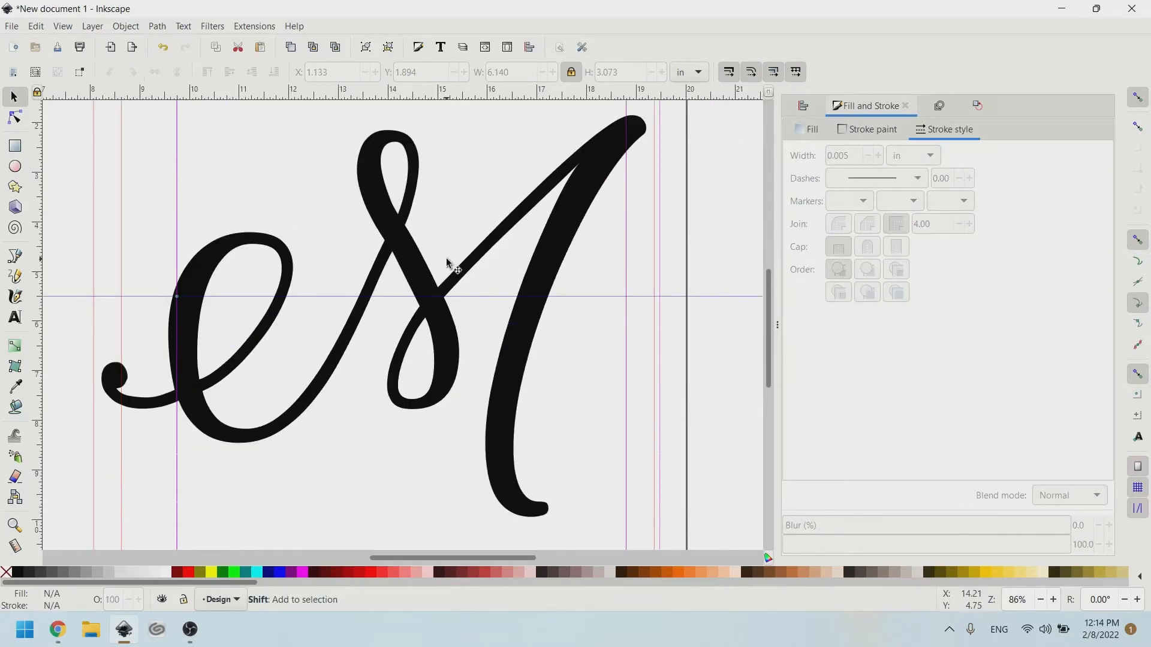
pyautogui.scroll(-2, 527, 326)
pyautogui.scroll(-4, 497, 381)
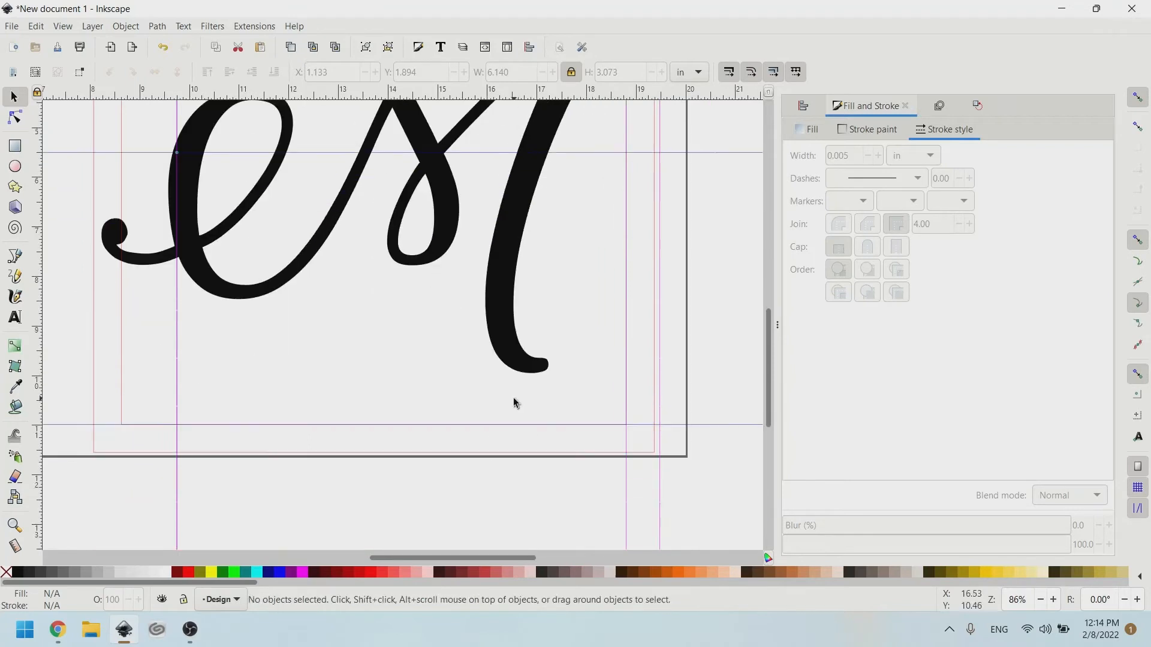
pyautogui.scroll(4, 513, 397)
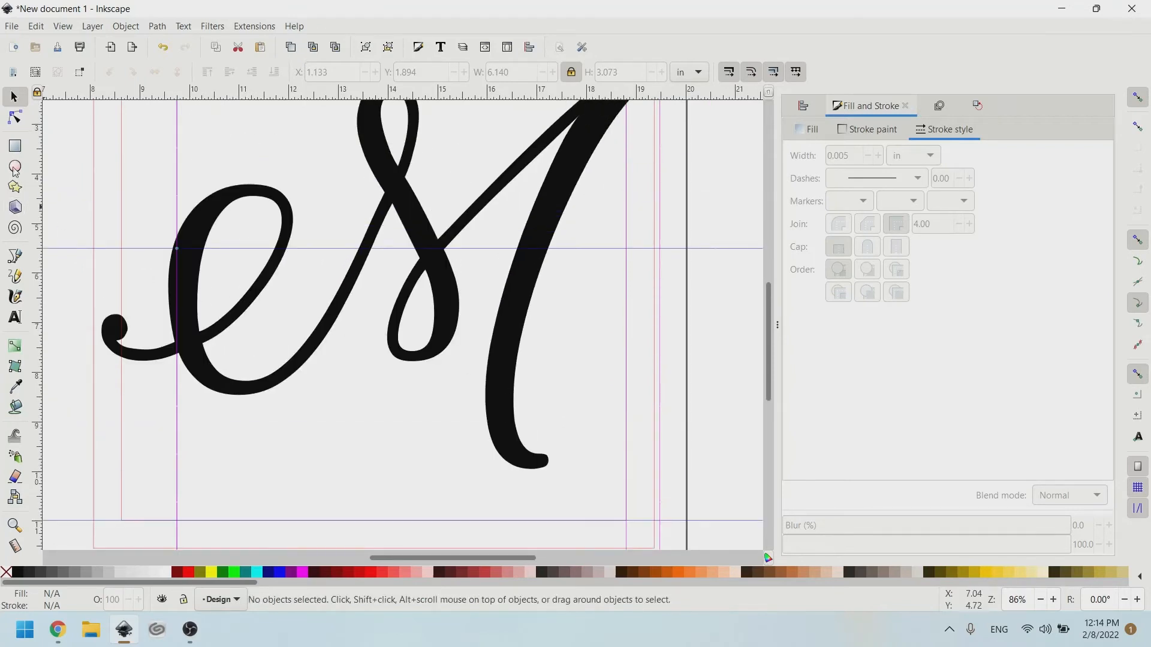
pyautogui.click(15, 145)
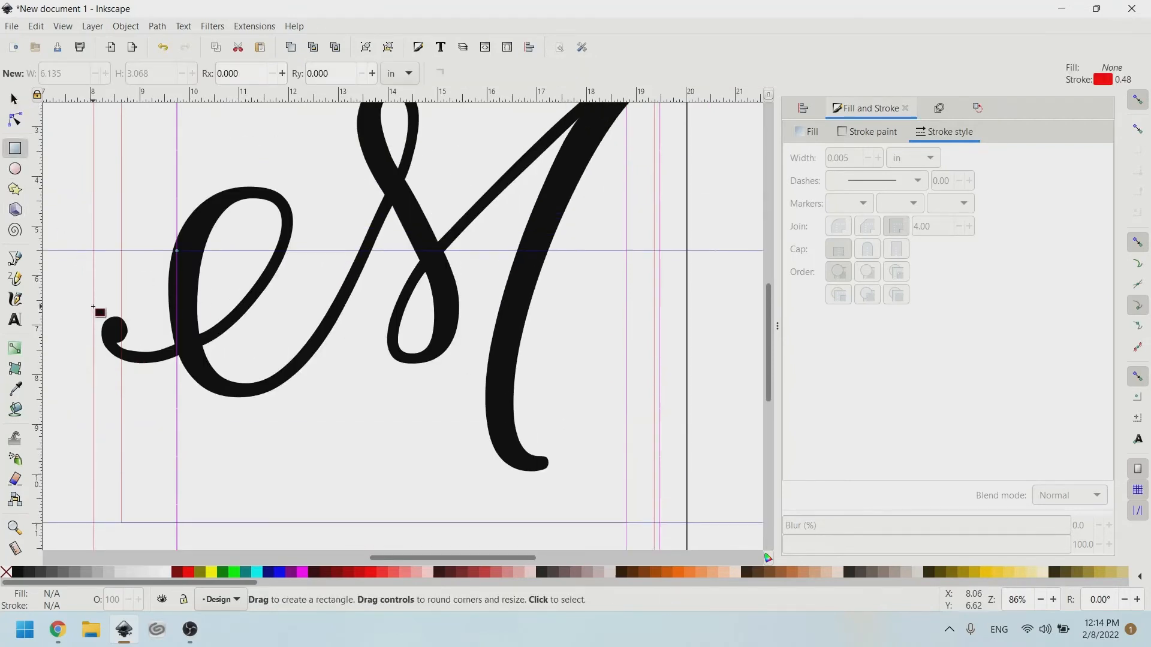
# Draw an 11.413 × 2.005 in band across the lower M and centre it horizontally on the frame.
pyautogui.press('ctrl')
pyautogui.moveTo(94, 306); pyautogui.dragTo(659, 406)
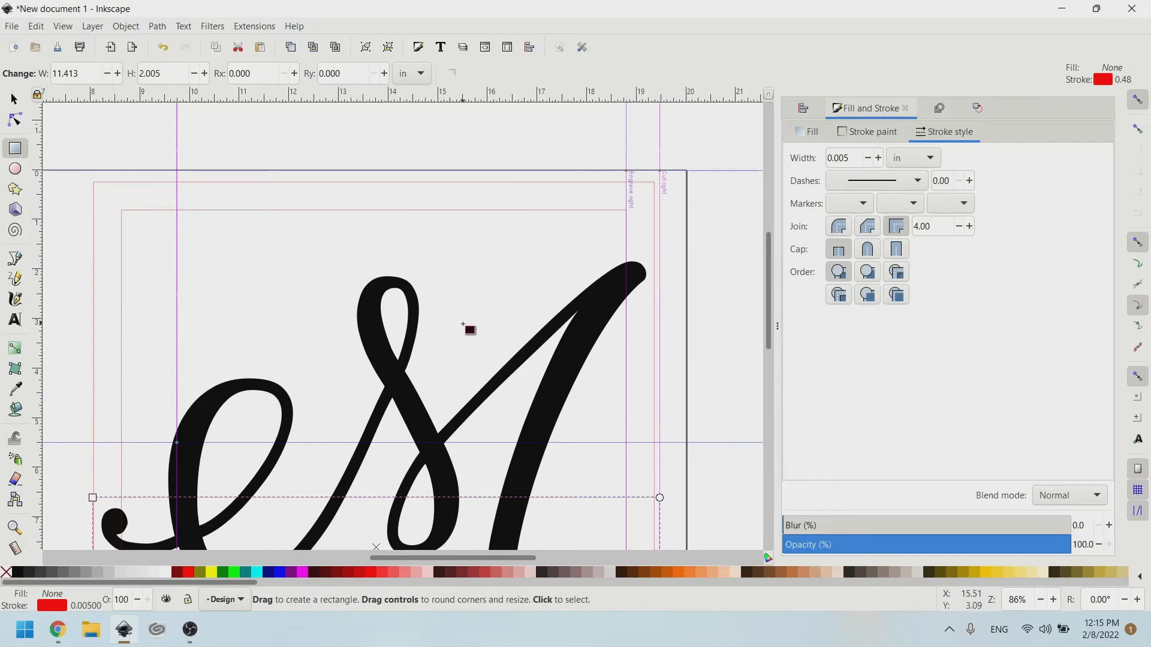
pyautogui.click(11, 102)
pyautogui.keyDown('shift'); pyautogui.click(263, 208); pyautogui.keyUp('shift')
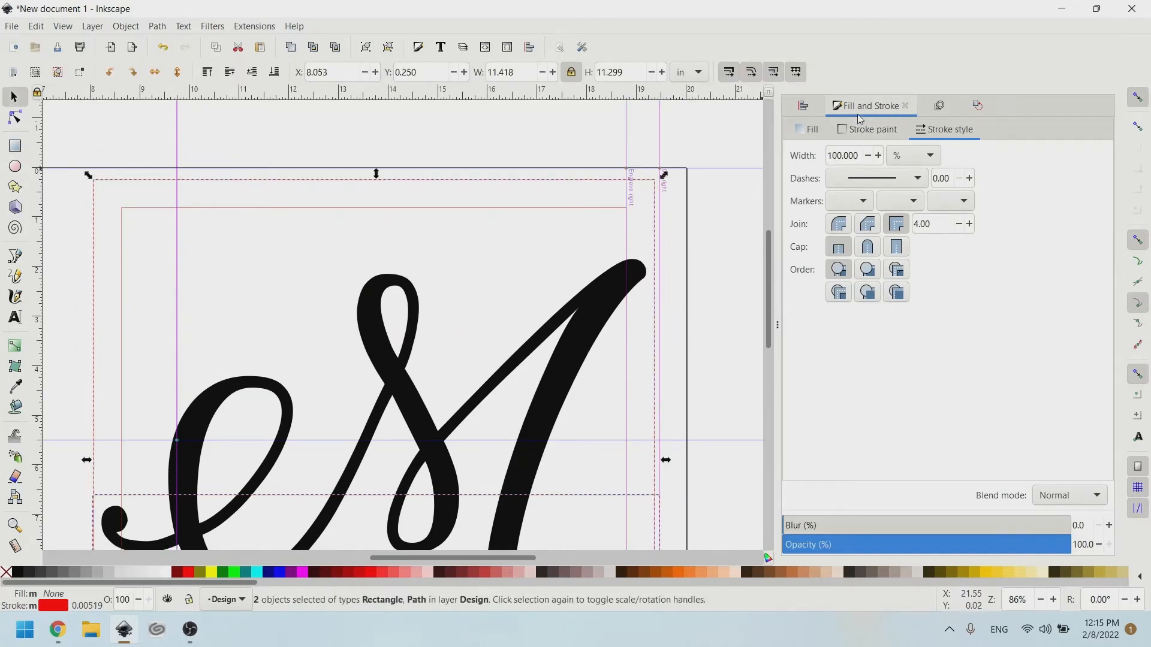
pyautogui.click(797, 104)
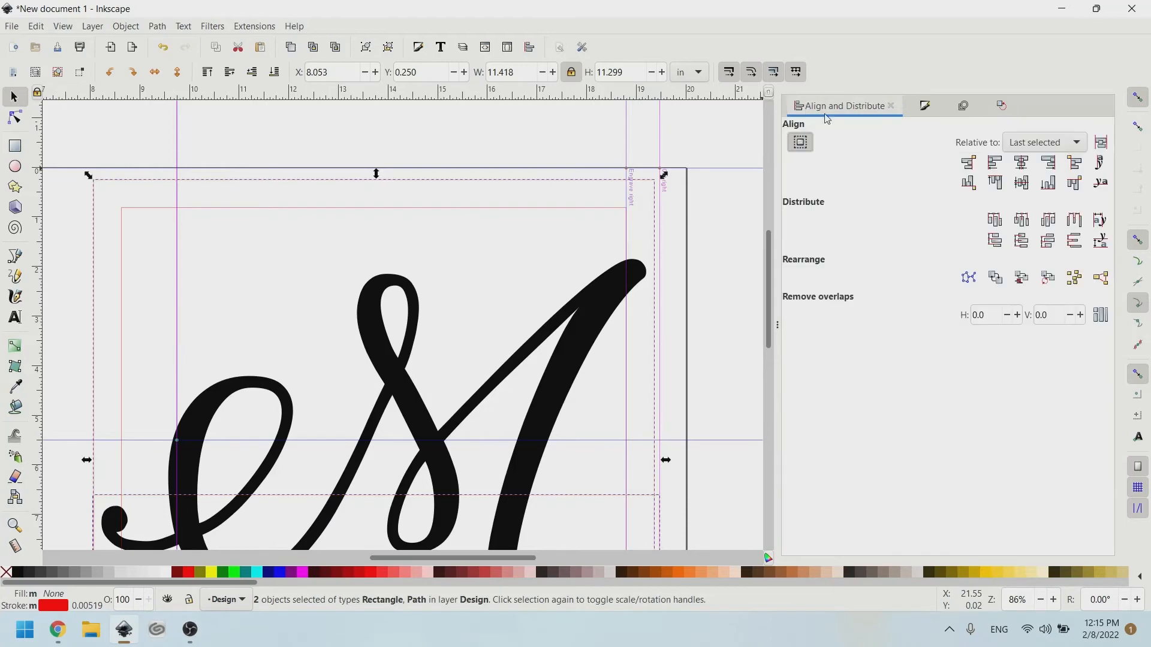
pyautogui.click(1022, 162)
pyautogui.click(467, 153)
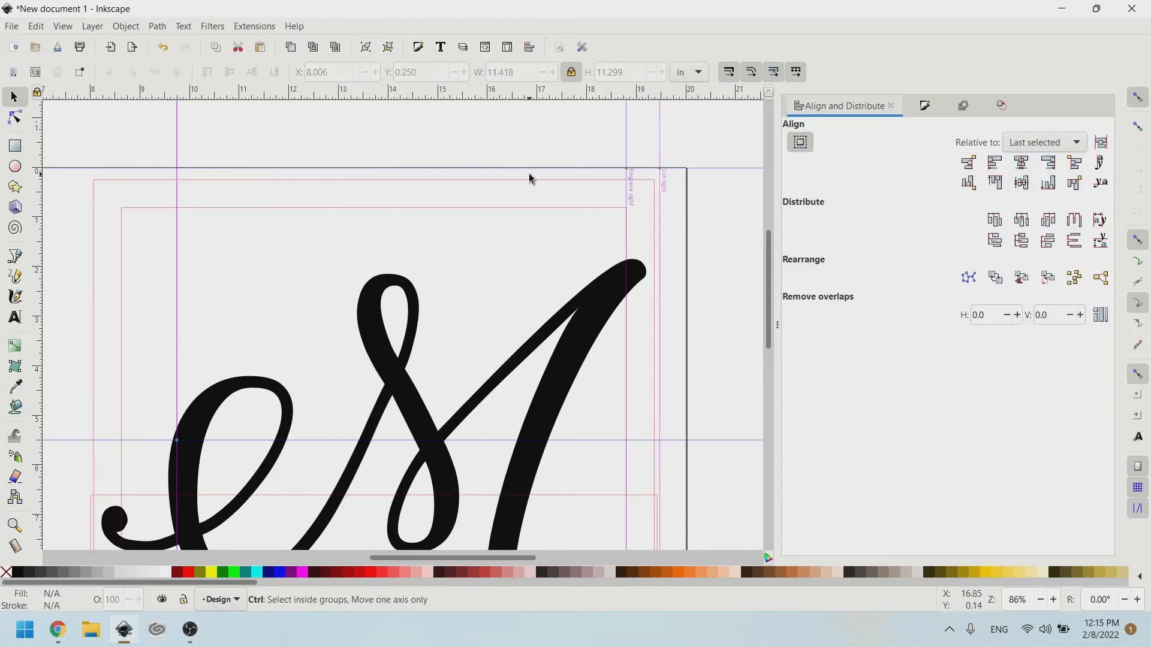
pyautogui.scroll(-6, 530, 174)
pyautogui.scroll(4, 258, 181)
pyautogui.scroll(5, 480, 210)
pyautogui.hscroll(10, 480, 210)
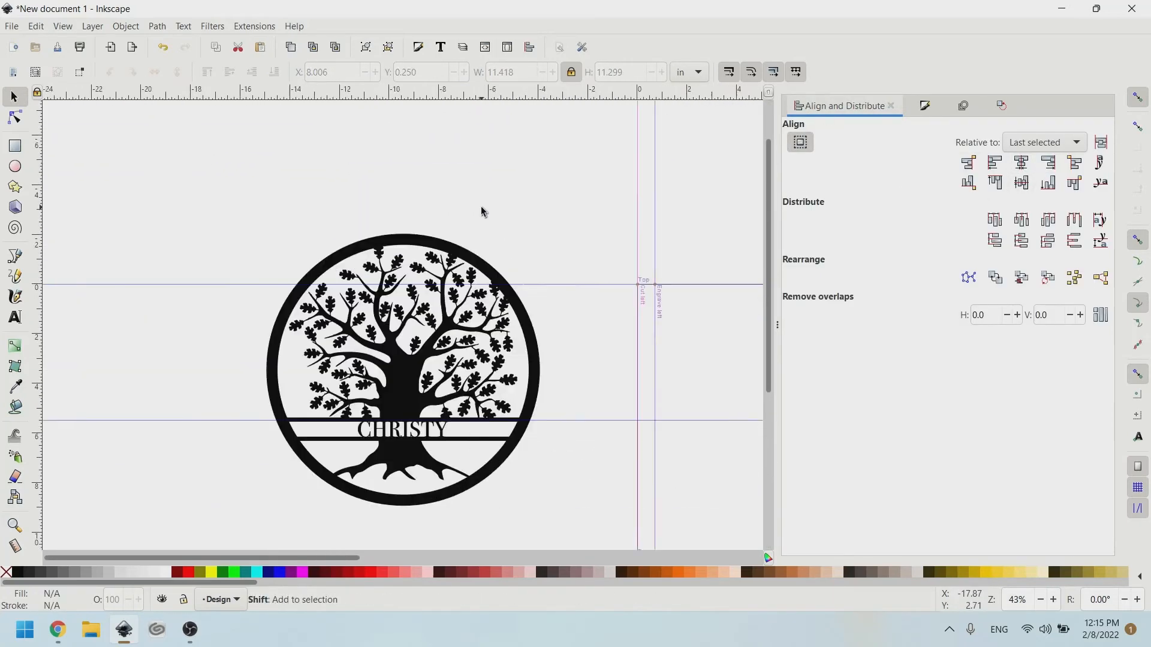
pyautogui.hscroll(4, 680, 287)
pyautogui.scroll(-4, 599, 270)
pyautogui.hscroll(3, 540, 282)
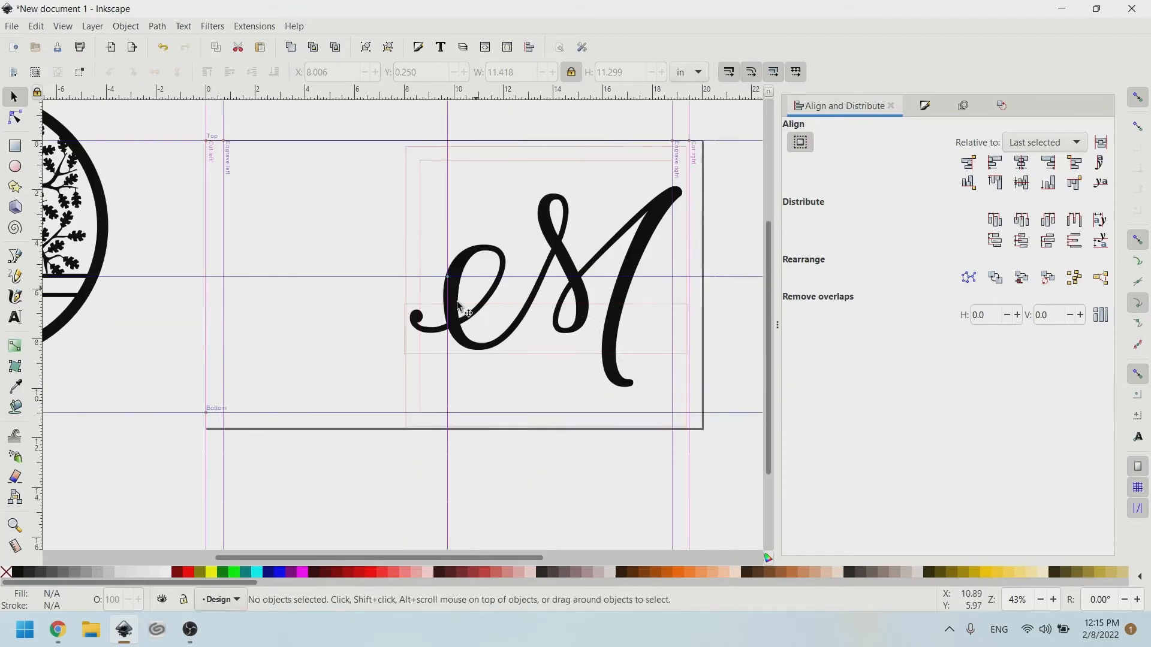
pyautogui.scroll(1, 415, 304)
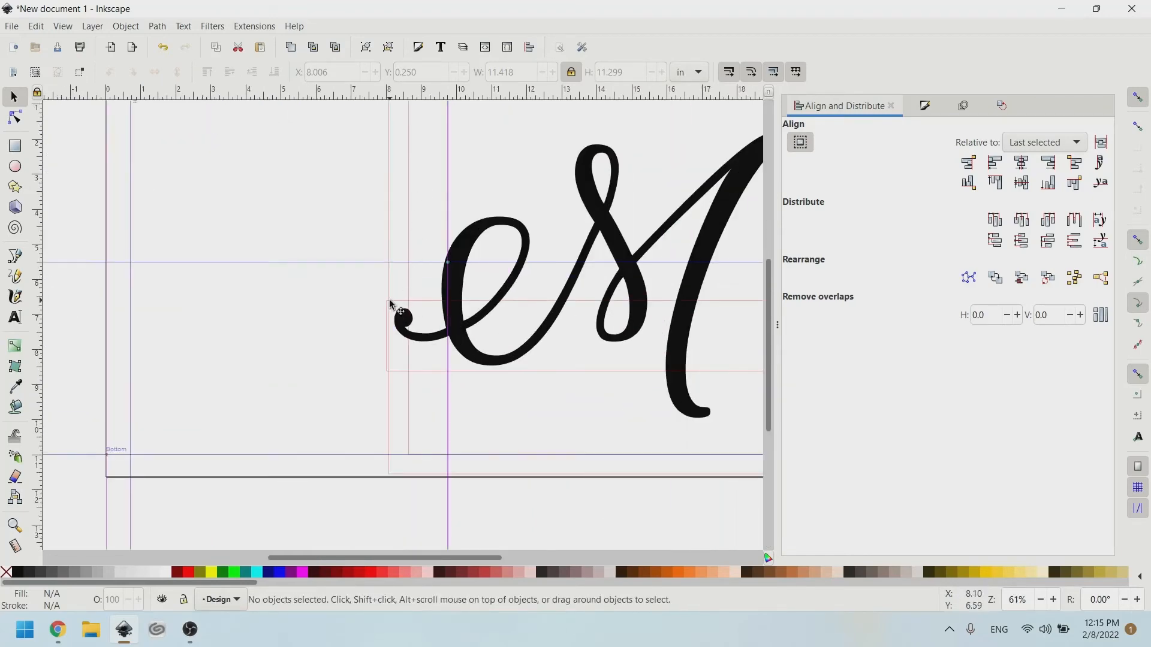
# Snap the band rectangle's left and right ends to the guides.
pyautogui.click(390, 306)
pyautogui.click(378, 340)
pyautogui.click(388, 324)
pyautogui.moveTo(386, 336); pyautogui.dragTo(393, 334)
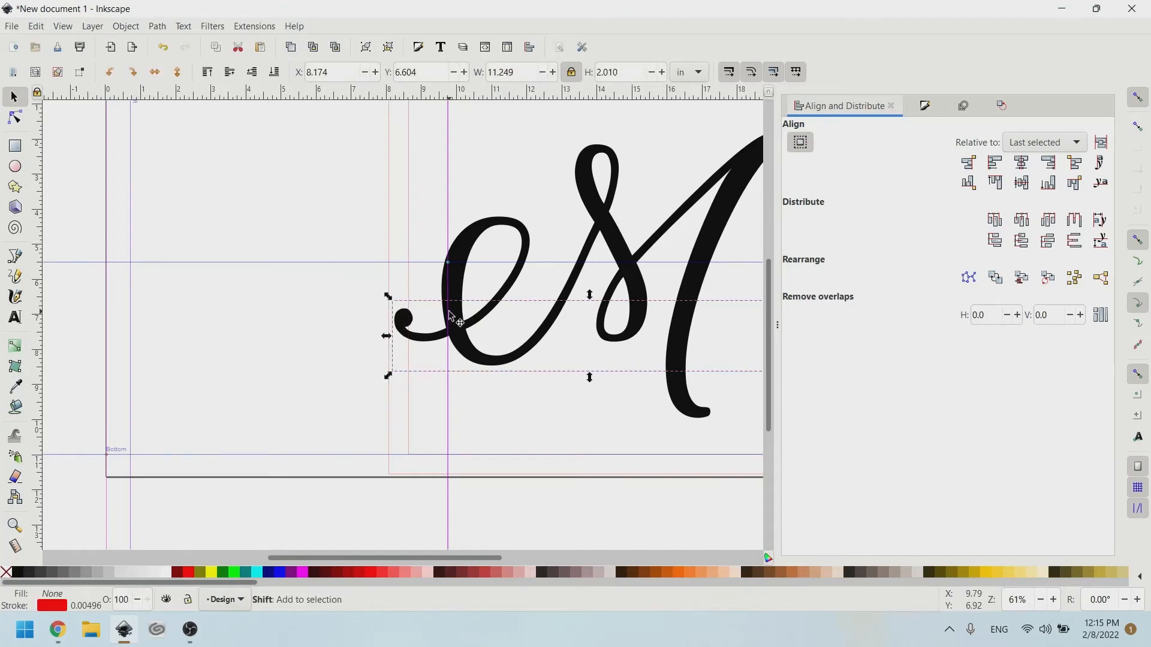
pyautogui.hscroll(10, 450, 315)
pyautogui.moveTo(552, 339); pyautogui.dragTo(554, 338)
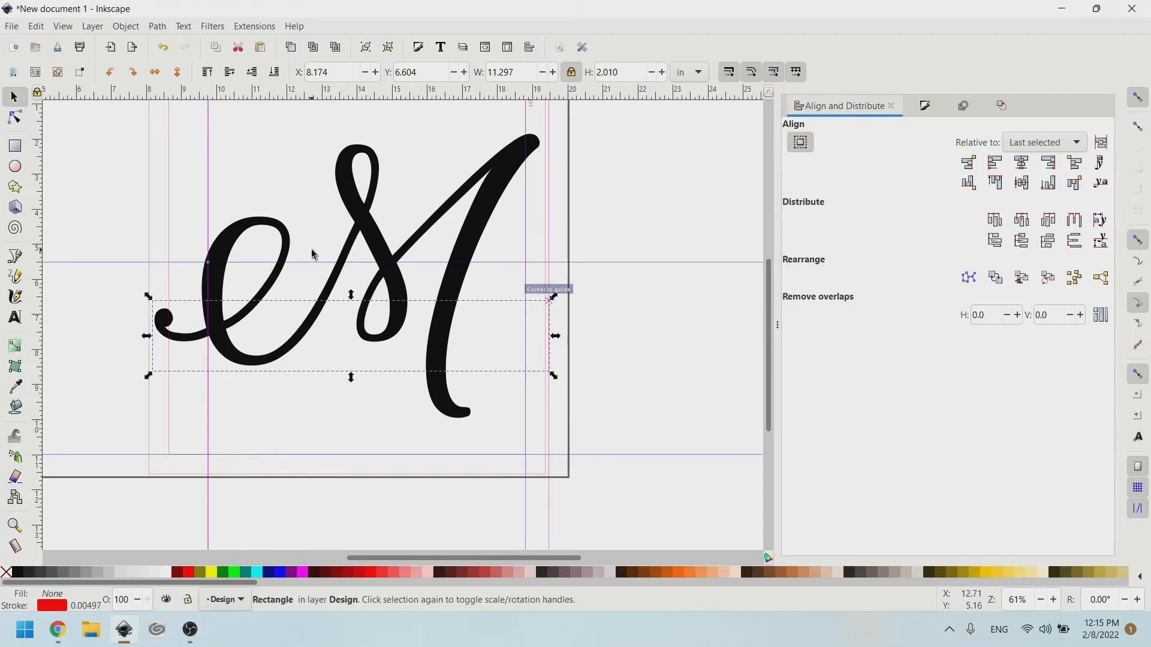
pyautogui.keyDown('ctrl'); pyautogui.scroll(2, 323, 323); pyautogui.keyUp('ctrl')
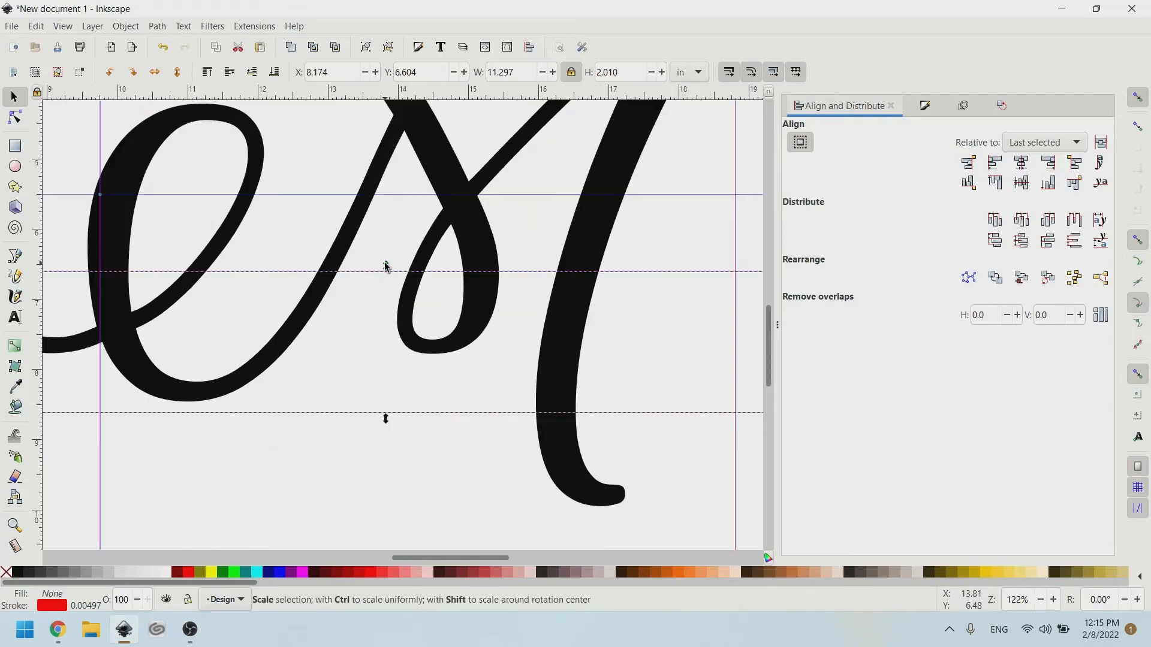
# Pull the band's top and bottom edges inward to about 1.45 in tall, and select the outer band too.
pyautogui.moveTo(389, 270); pyautogui.dragTo(390, 286)
pyautogui.moveTo(387, 425); pyautogui.dragTo(384, 407)
pyautogui.hscroll(-2, 382, 360)
pyautogui.hscroll(-2, 383, 360)
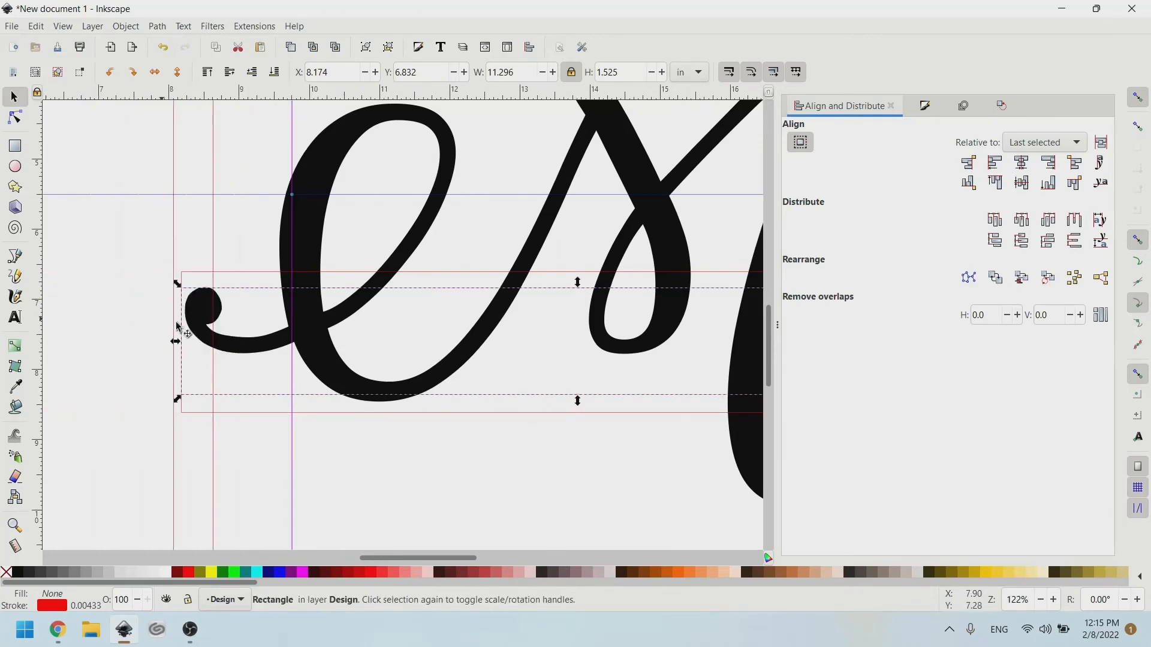
pyautogui.hscroll(8, 359, 316)
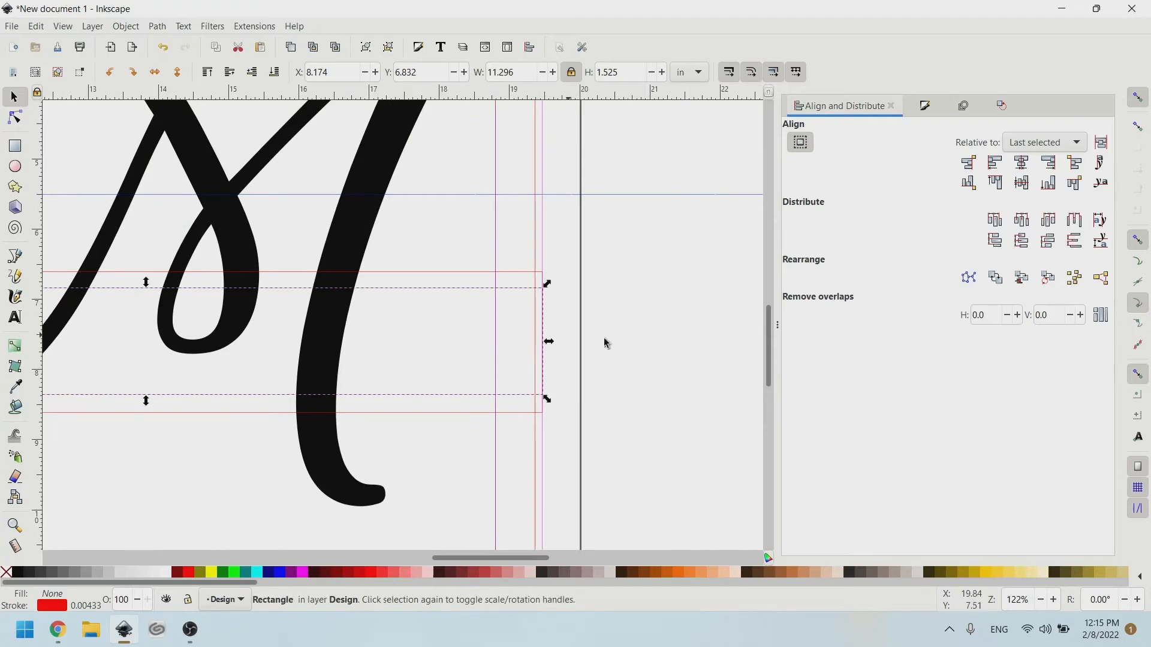
pyautogui.hscroll(-2, 232, 318)
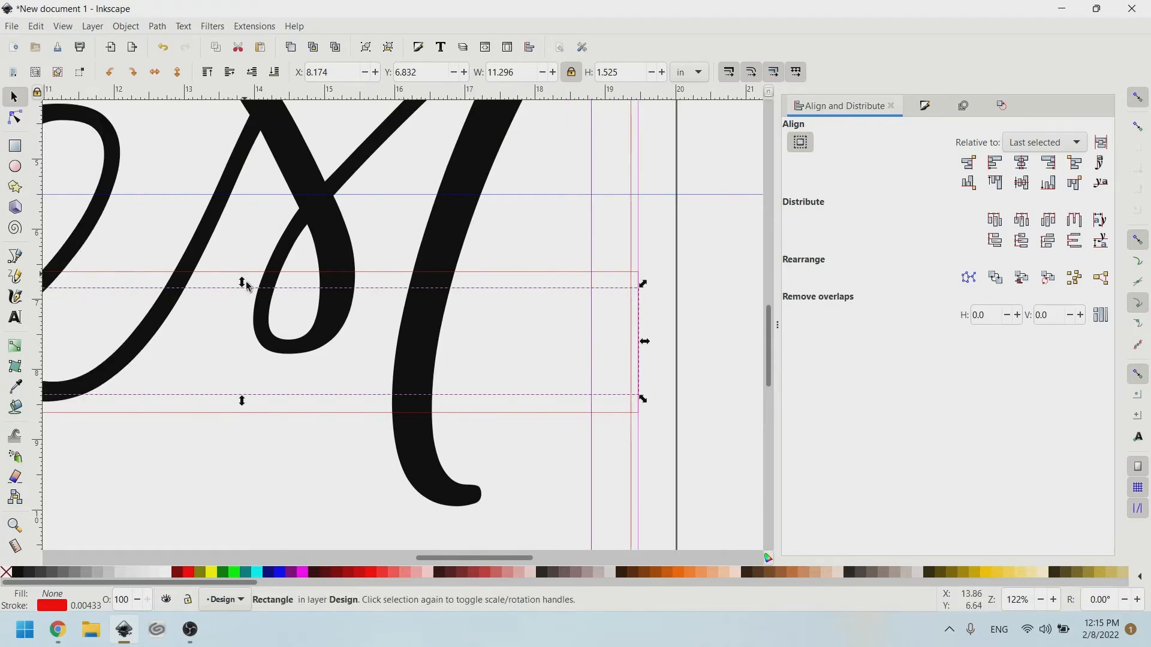
pyautogui.moveTo(242, 282)
pyautogui.mouseDown()
pyautogui.moveTo(243, 300)
pyautogui.moveTo(243, 286)
pyautogui.mouseUp()
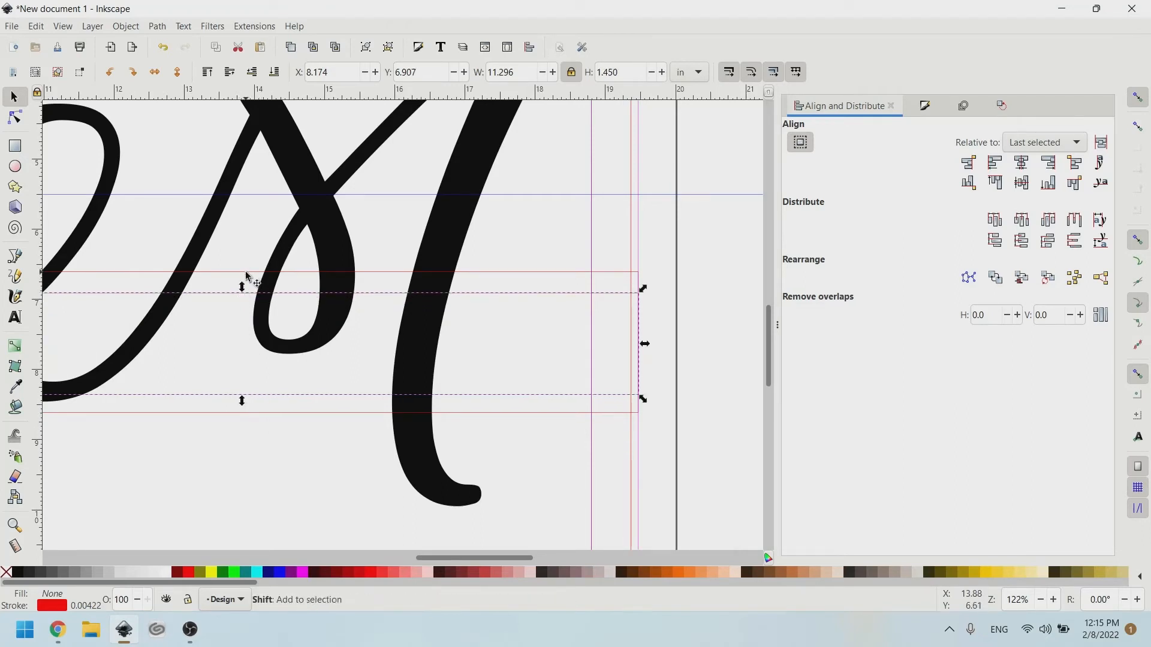
pyautogui.keyDown('shift'); pyautogui.click(246, 272); pyautogui.keyUp('shift')
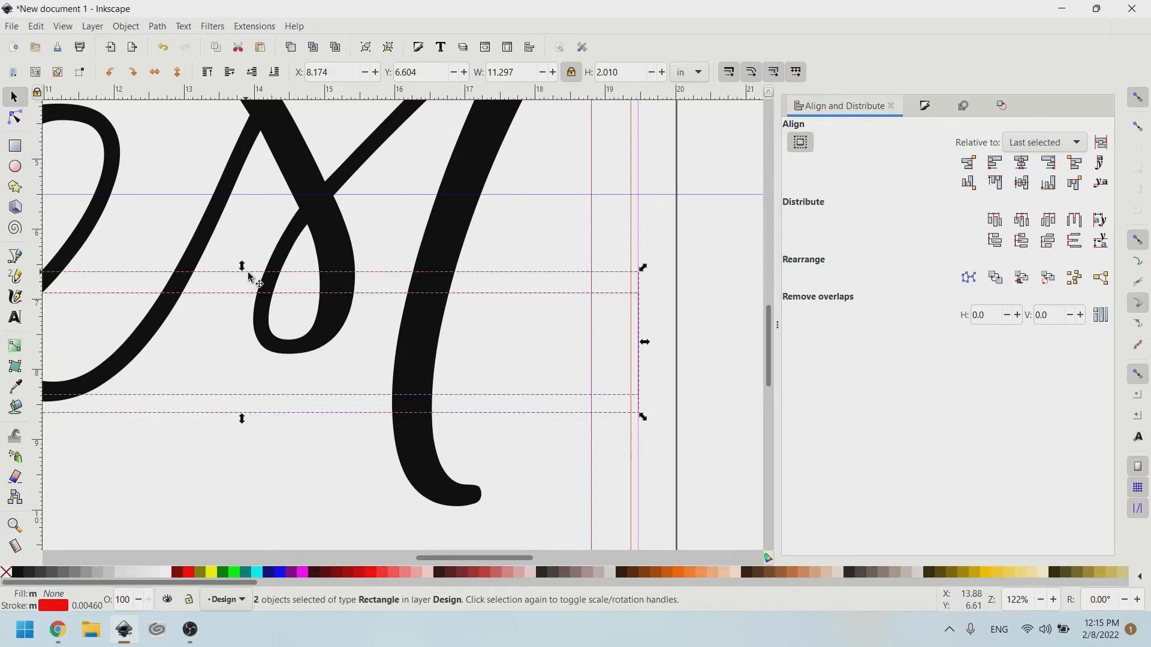
# Centre the two band rectangles on the horizontal axis.
pyautogui.click(1024, 188)
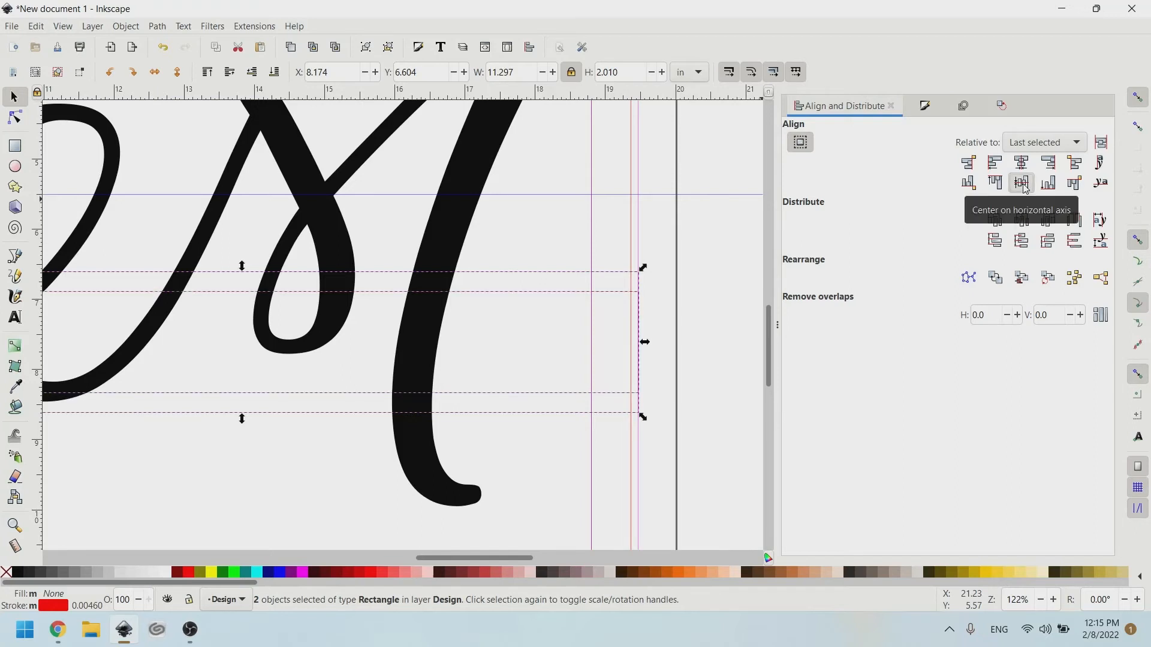
pyautogui.click(529, 274)
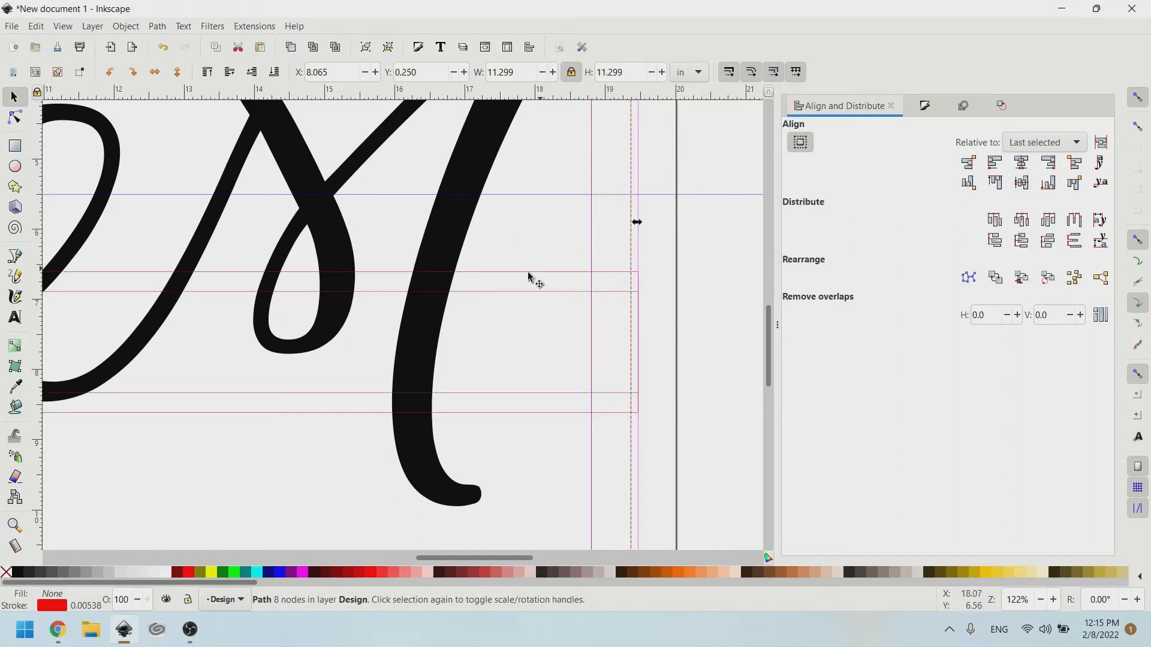
pyautogui.click(468, 293)
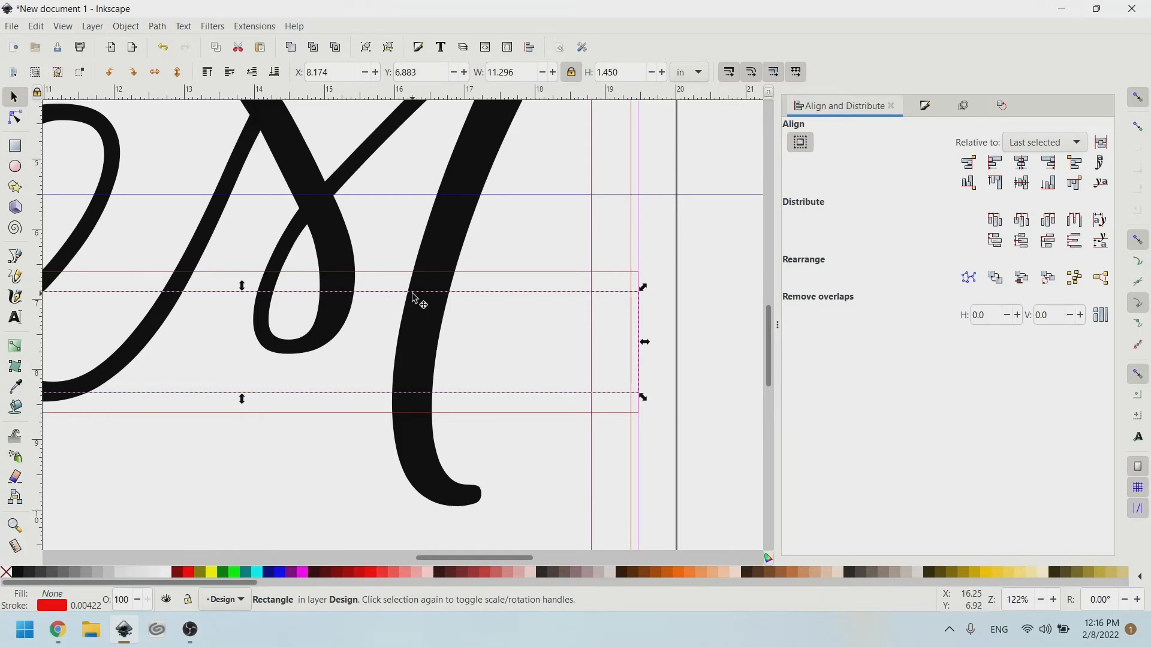
# Select the inner band rectangle together with the M letter group.
pyautogui.click(516, 250)
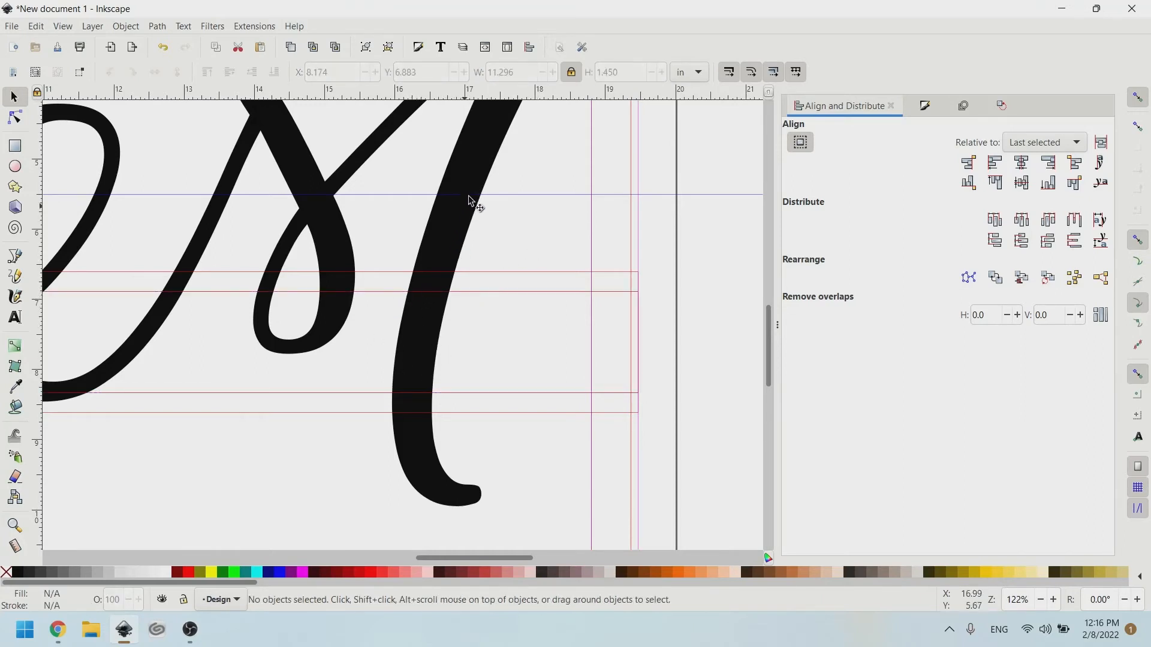
pyautogui.click(482, 178)
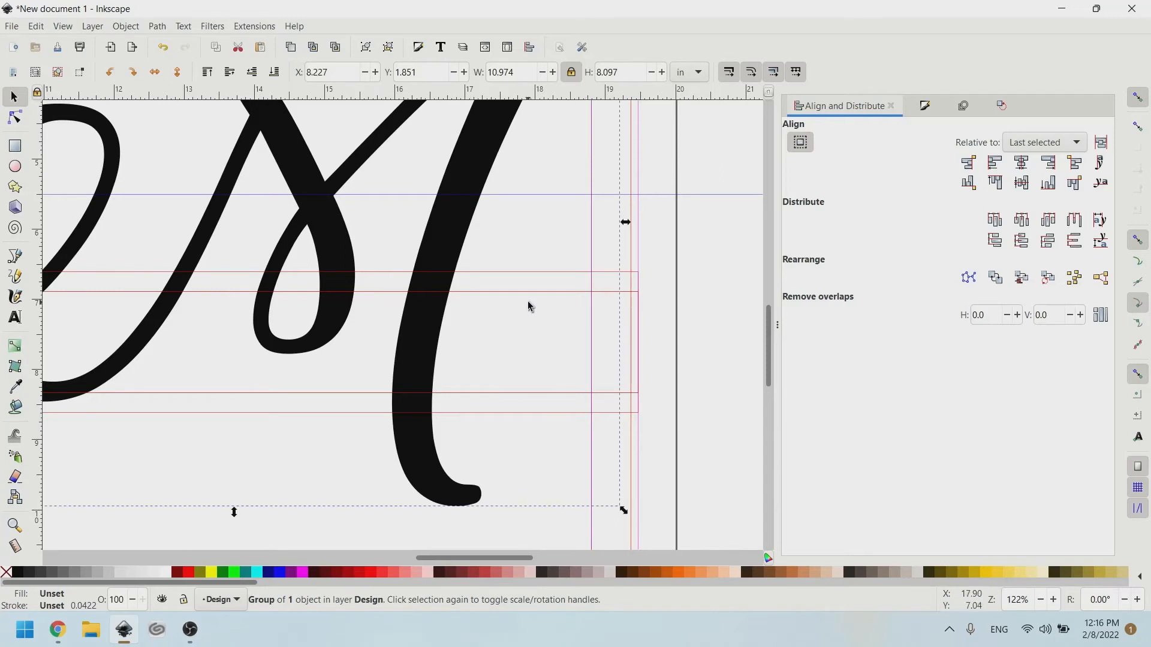
pyautogui.hscroll(-4, 527, 306)
pyautogui.click(560, 292)
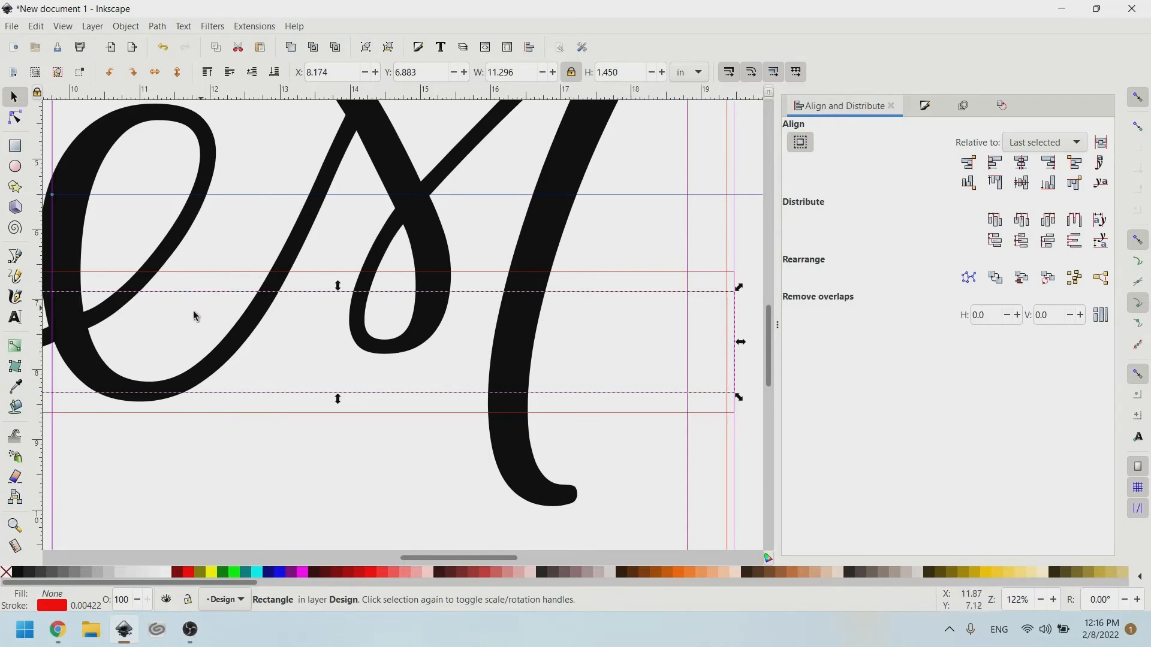
pyautogui.hscroll(-2, 92, 300)
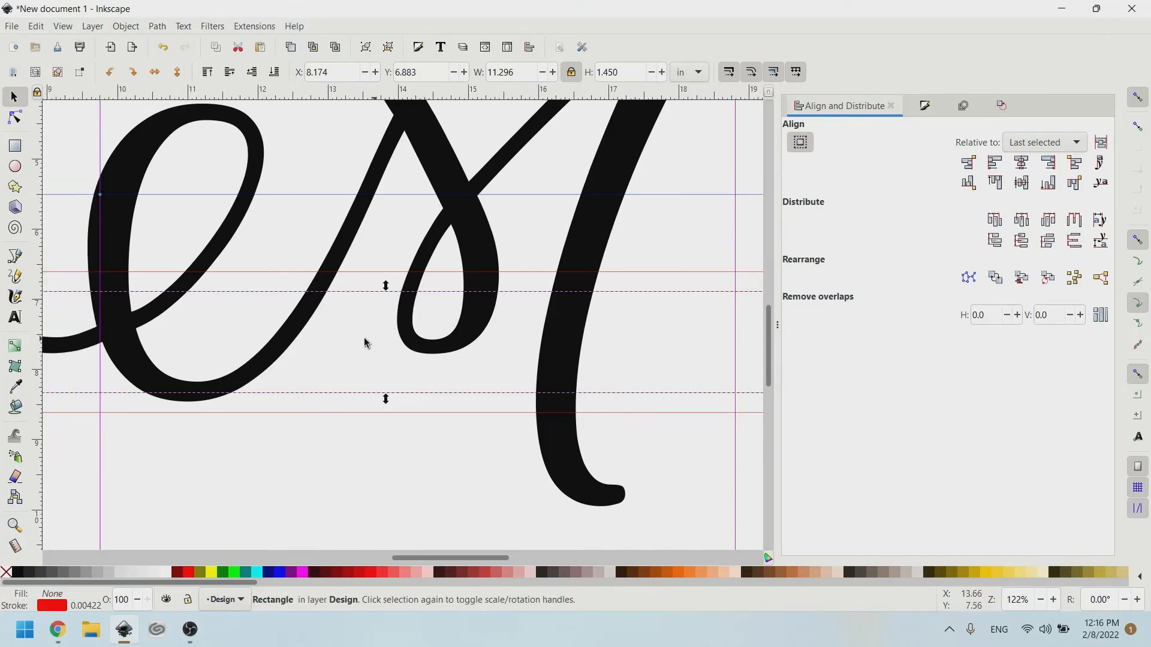
pyautogui.hscroll(-2, 364, 343)
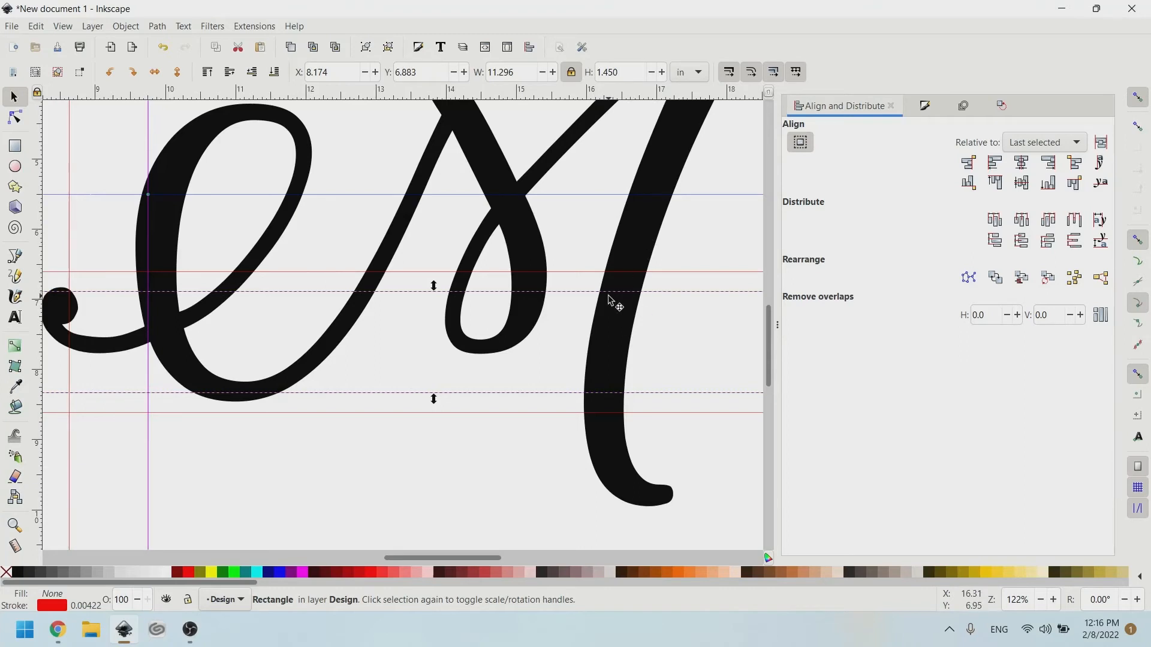
pyautogui.keyDown('ctrl'); pyautogui.scroll(-2, 608, 297); pyautogui.keyUp('ctrl')
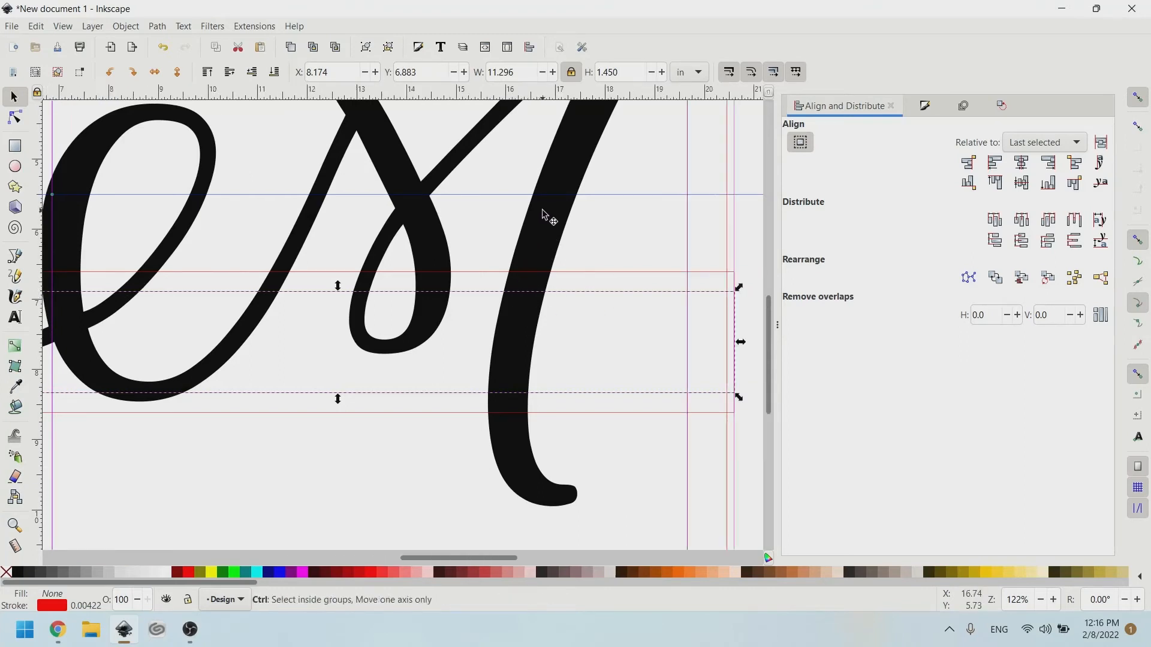
pyautogui.keyDown('ctrl'); pyautogui.scroll(2, 544, 214); pyautogui.keyUp('ctrl')
pyautogui.press('shift')
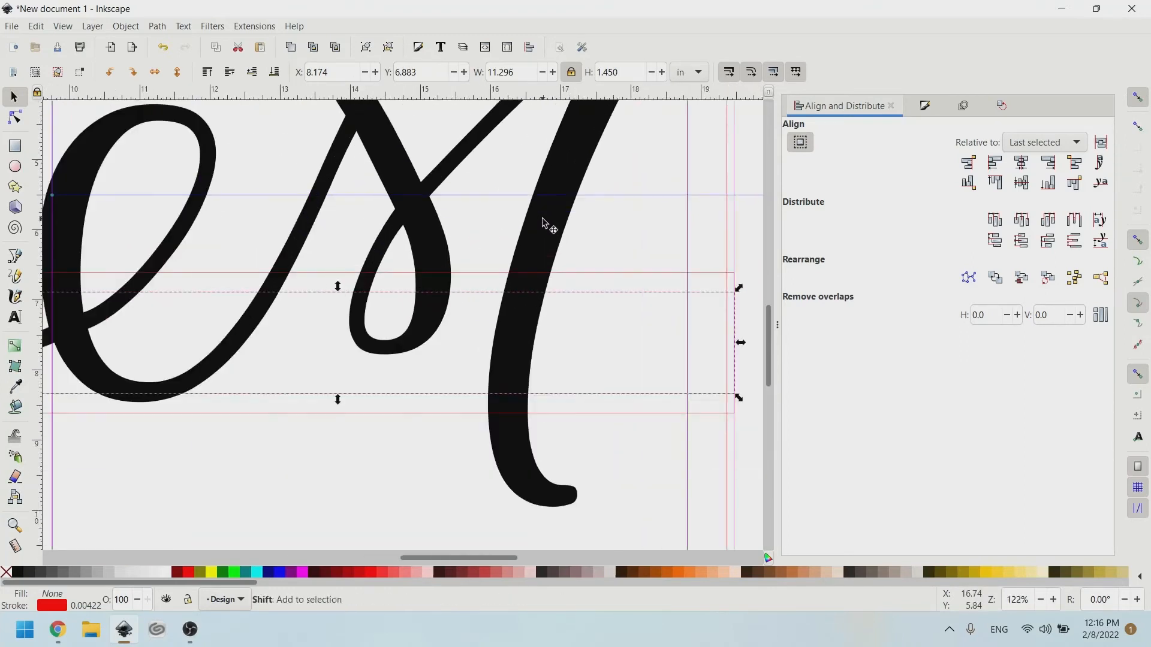
pyautogui.keyDown('shift'); pyautogui.click(543, 220); pyautogui.keyUp('shift')
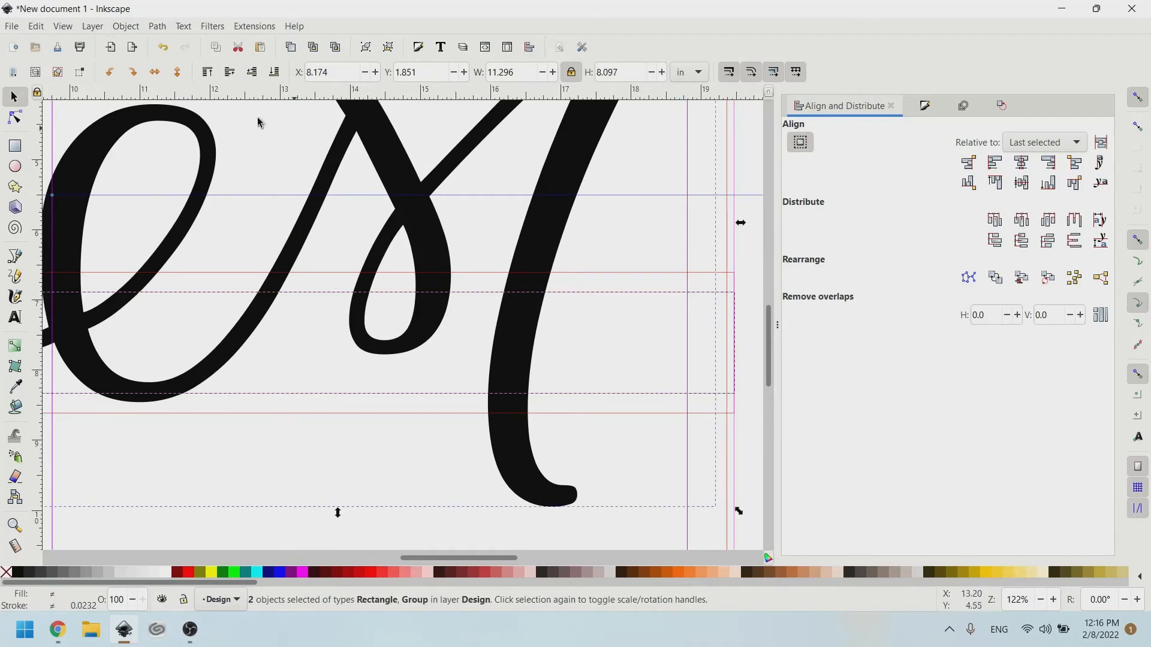
# Cut the inner band out of the M letters with Path > Difference, selecting both with the Node tool.
pyautogui.click(156, 27)
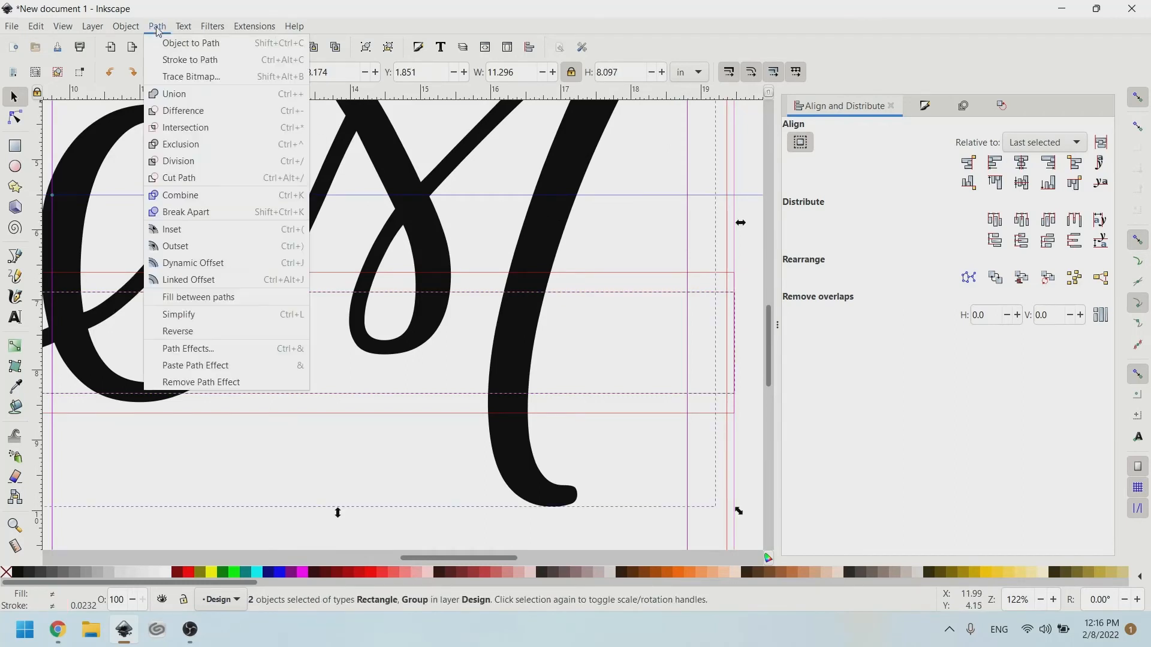
pyautogui.click(177, 112)
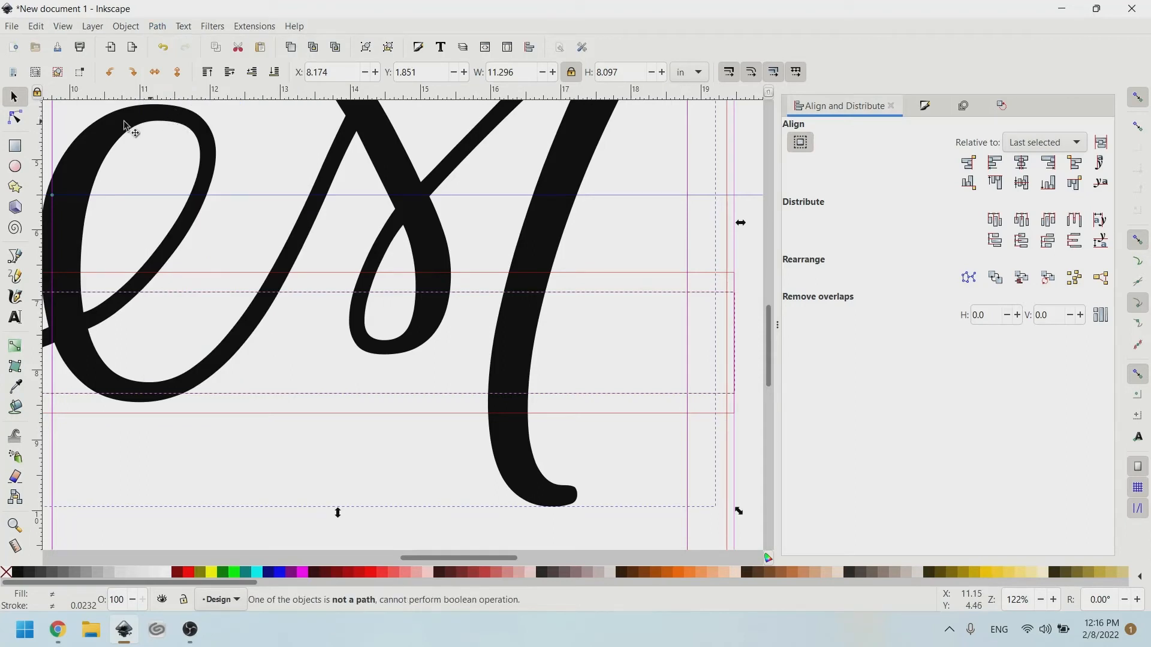
pyautogui.click(15, 118)
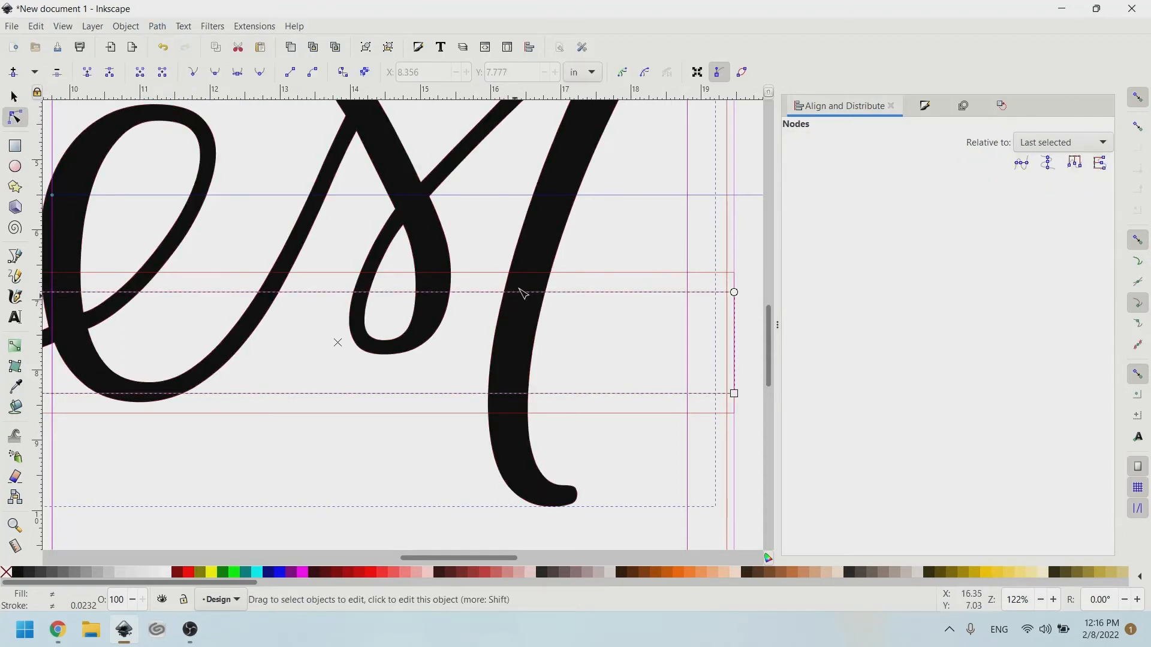
pyautogui.click(531, 294)
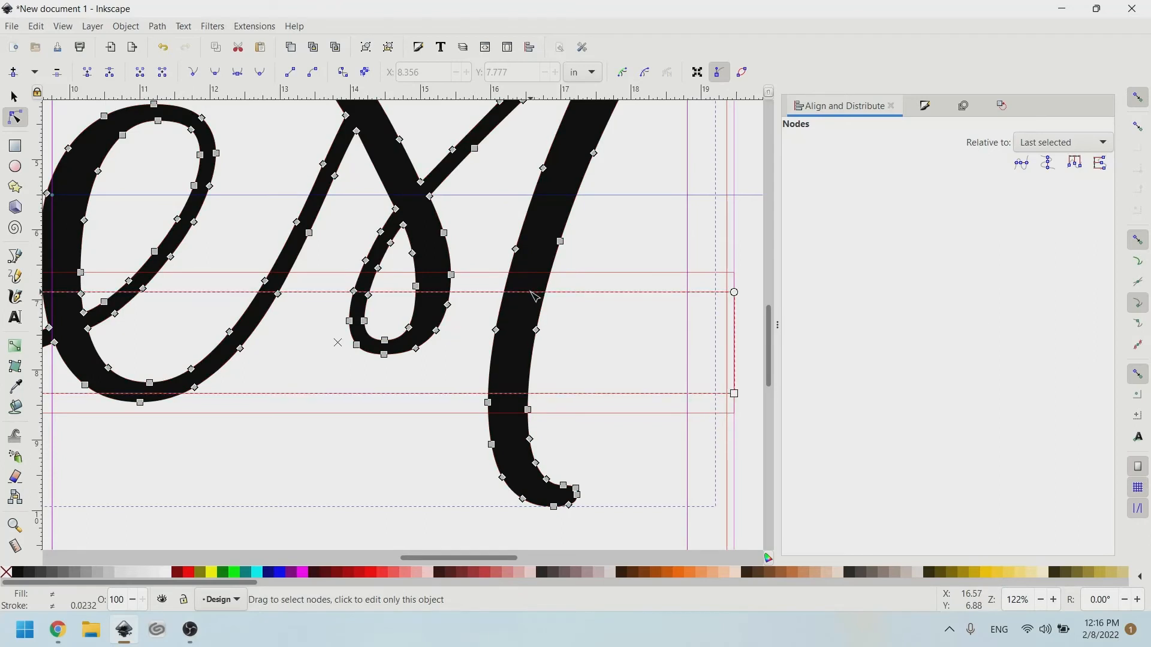
pyautogui.scroll(-1, 563, 247)
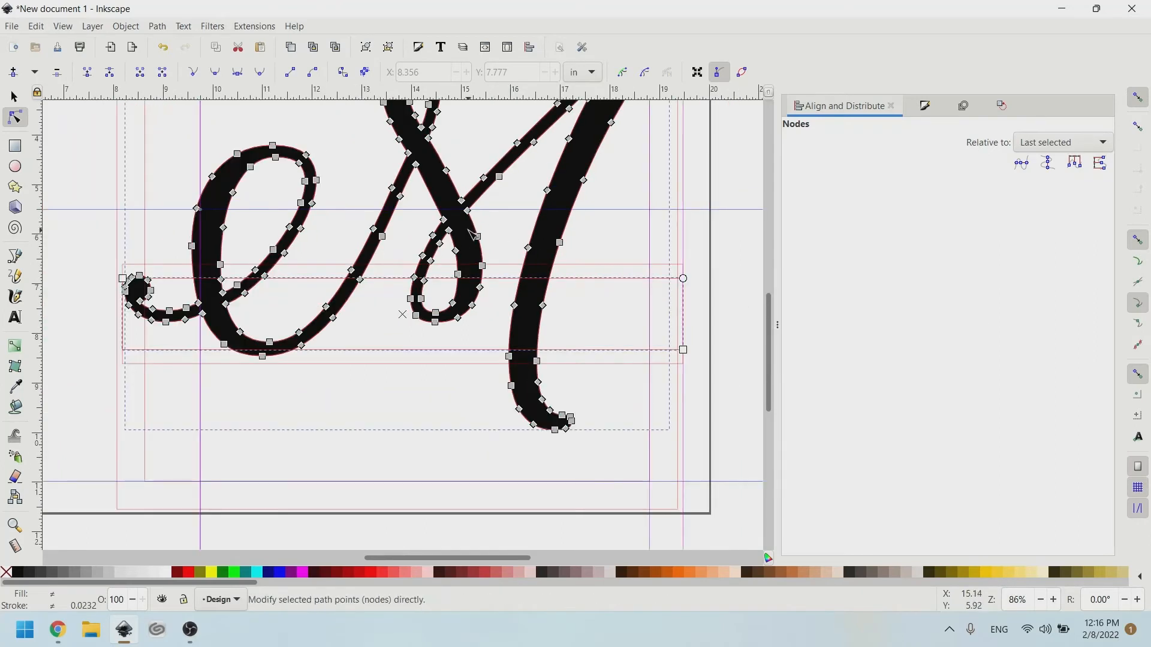
pyautogui.hscroll(-2, 468, 234)
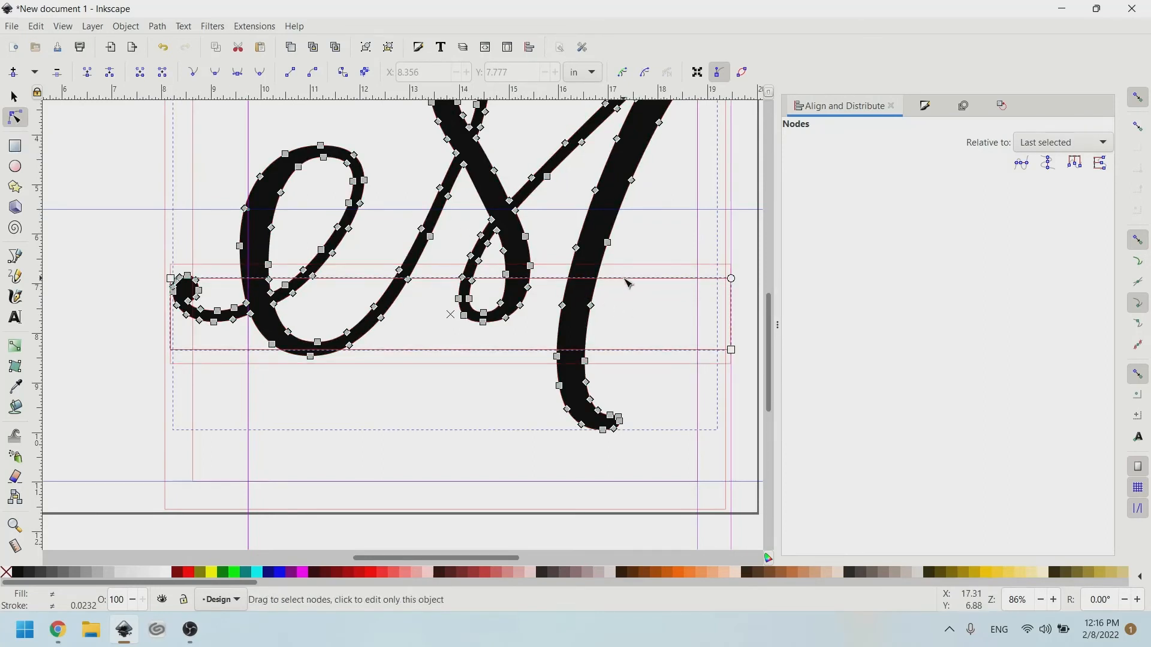
pyautogui.click(604, 282)
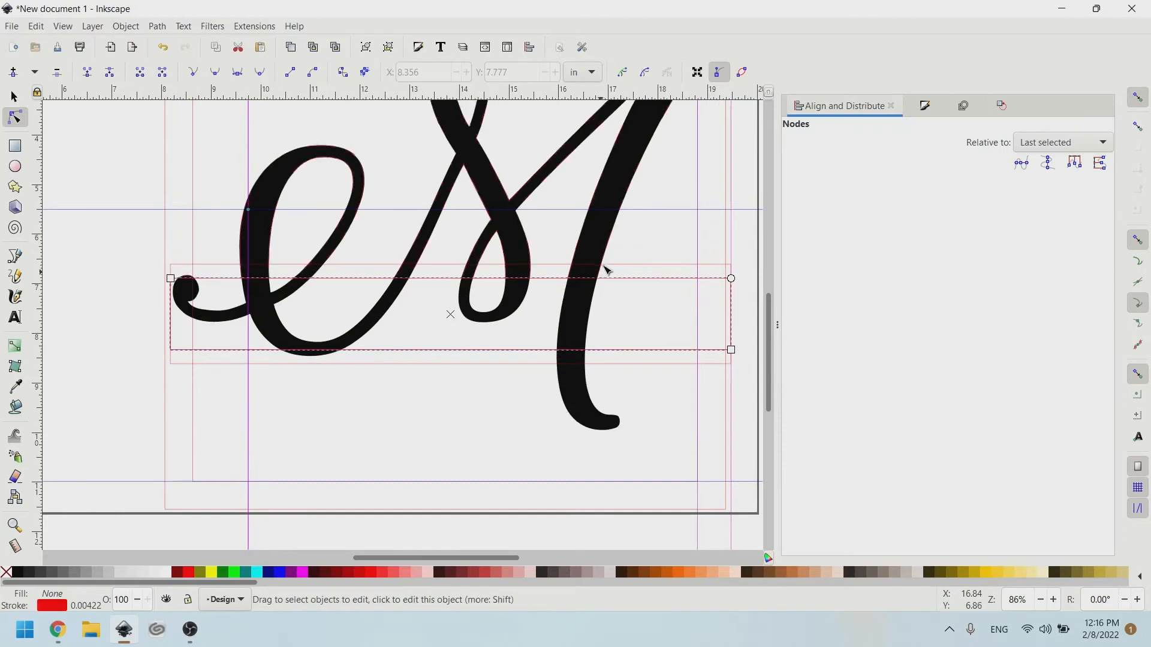
pyautogui.click(601, 223)
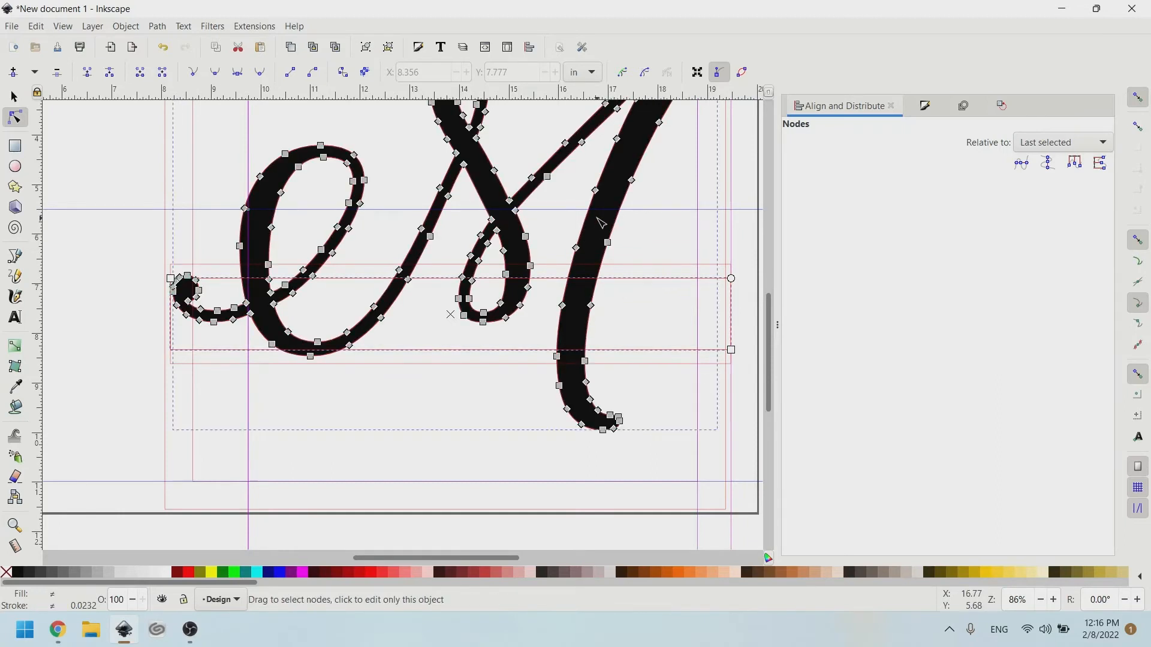
pyautogui.click(157, 26)
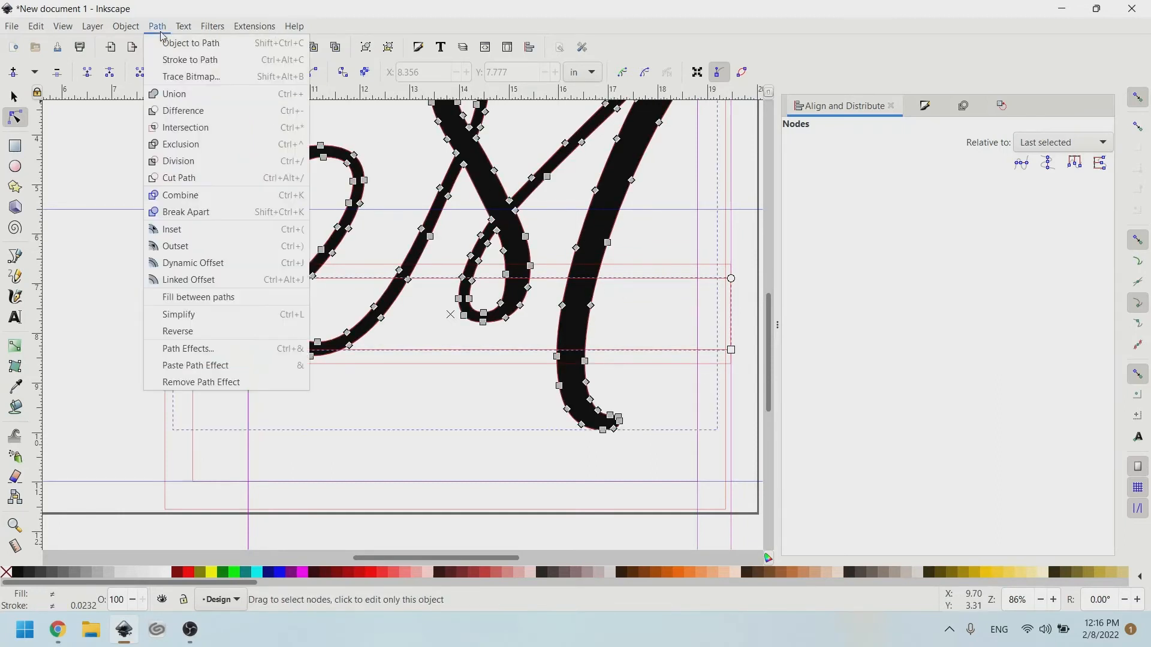
pyautogui.click(179, 111)
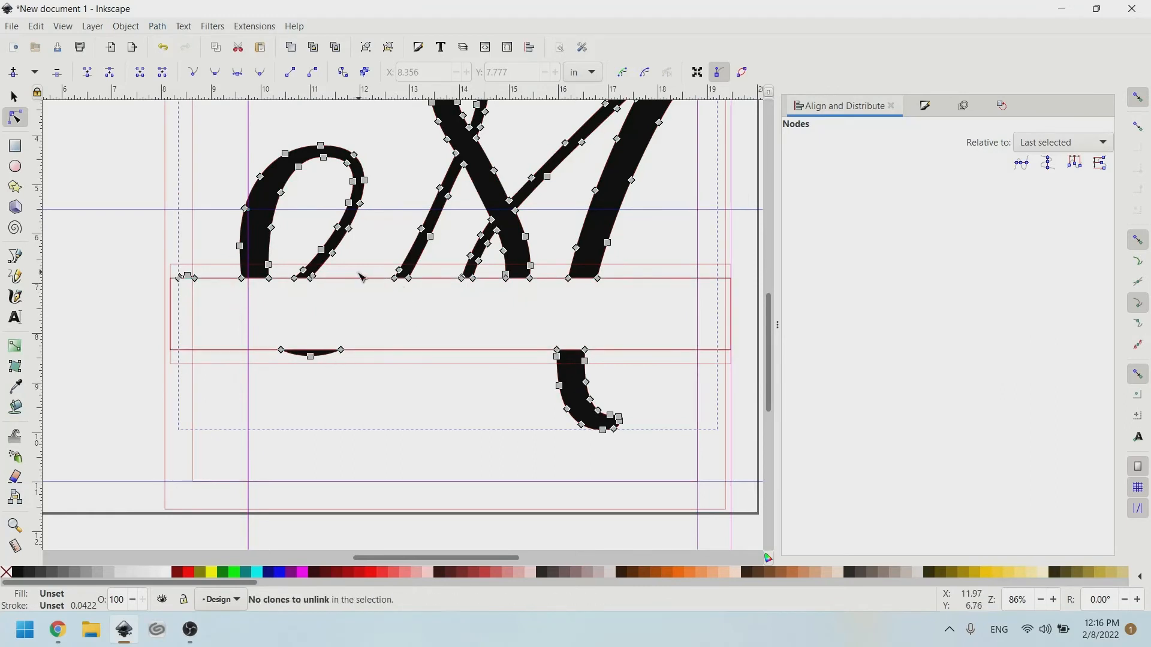
# Select the inner band rectangle to inspect the gap through the M.
pyautogui.hscroll(2, 360, 276)
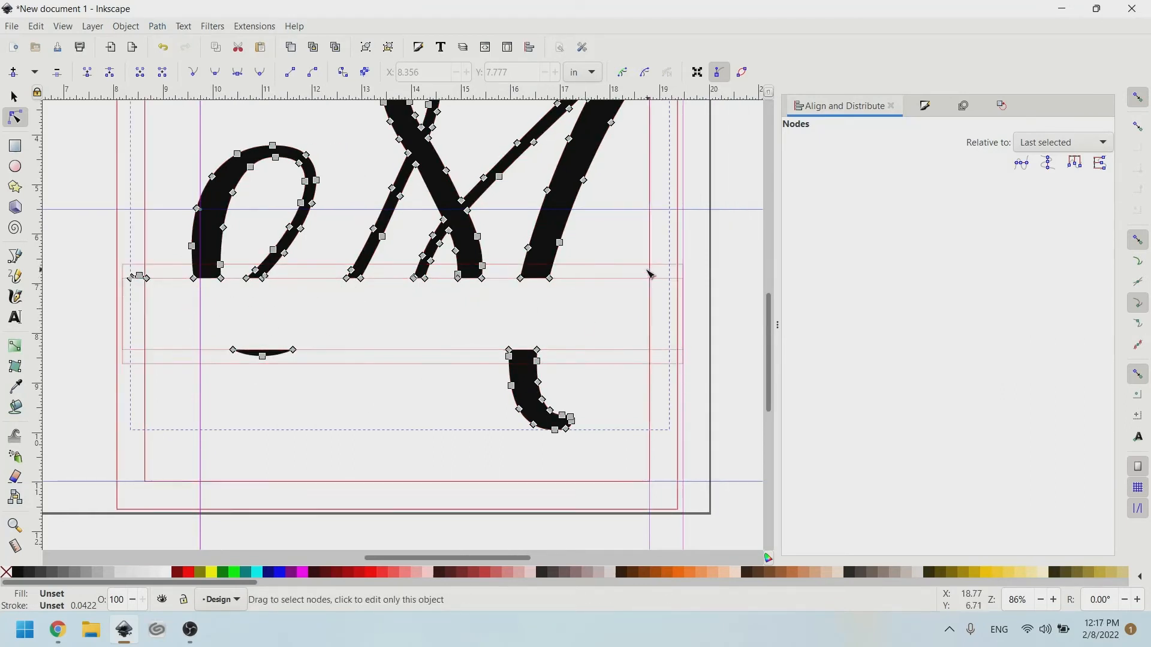
pyautogui.keyDown('ctrl'); pyautogui.scroll(1, 649, 273); pyautogui.keyUp('ctrl')
pyautogui.keyDown('ctrl'); pyautogui.scroll(2, 621, 275); pyautogui.keyUp('ctrl')
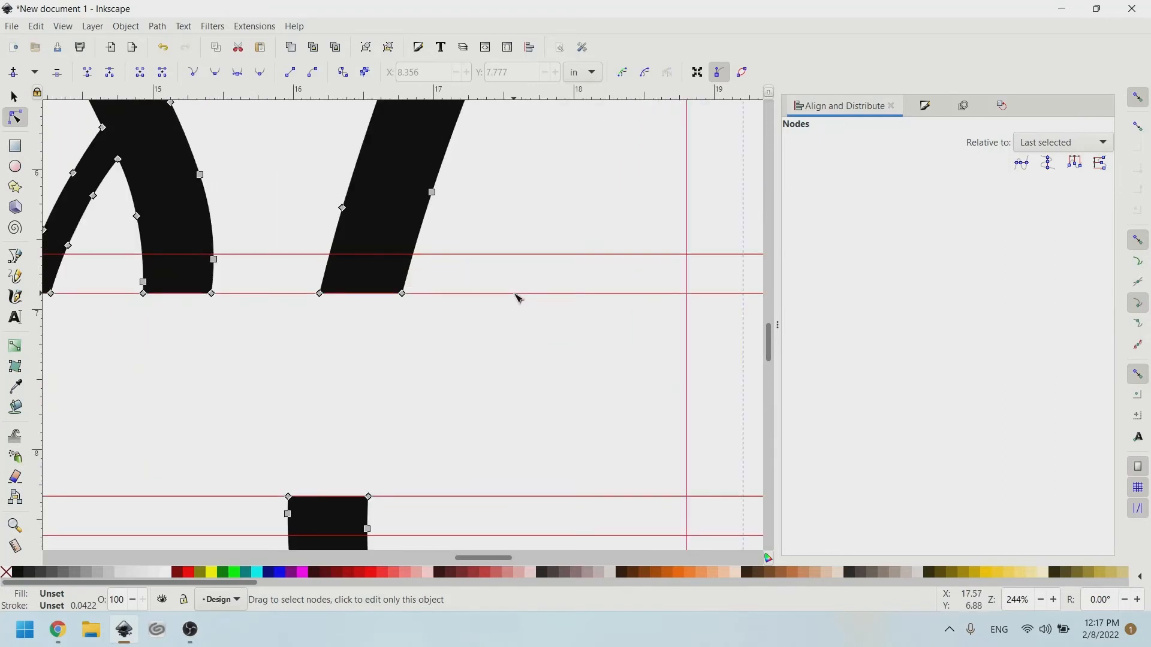
pyautogui.click(514, 298)
pyautogui.keyDown('ctrl'); pyautogui.scroll(-2, 444, 272); pyautogui.keyUp('ctrl')
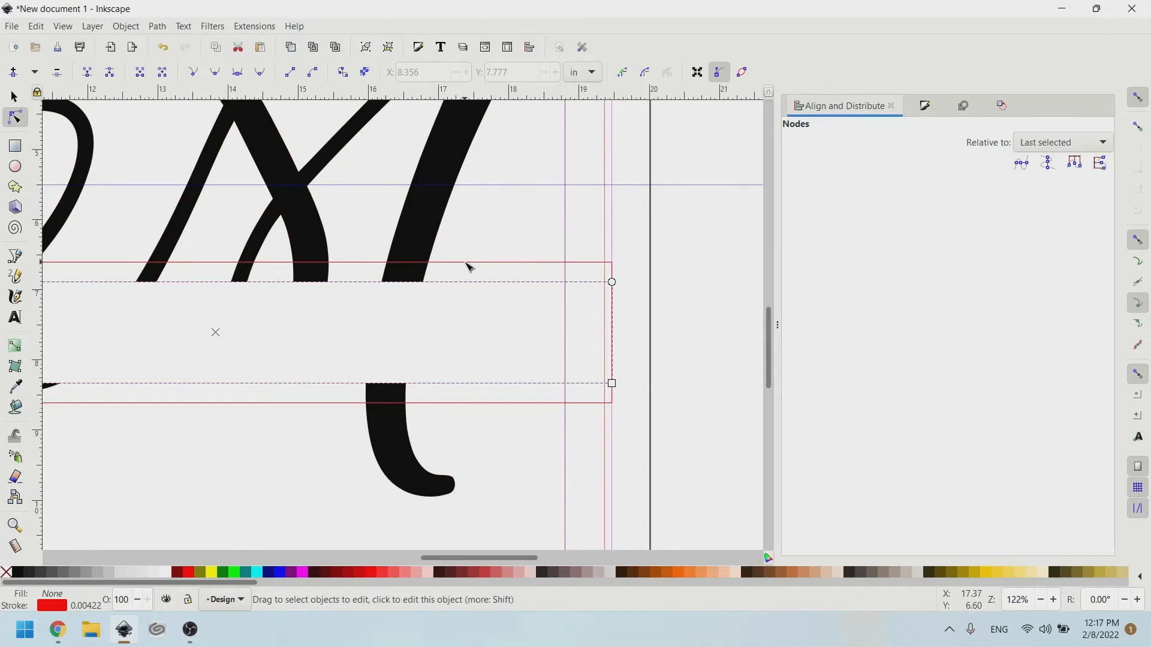
# Subtract the inner band rectangle from the outer one and fill the resulting stripes lime green.
pyautogui.keyDown('shift'); pyautogui.click(466, 263); pyautogui.keyUp('shift')
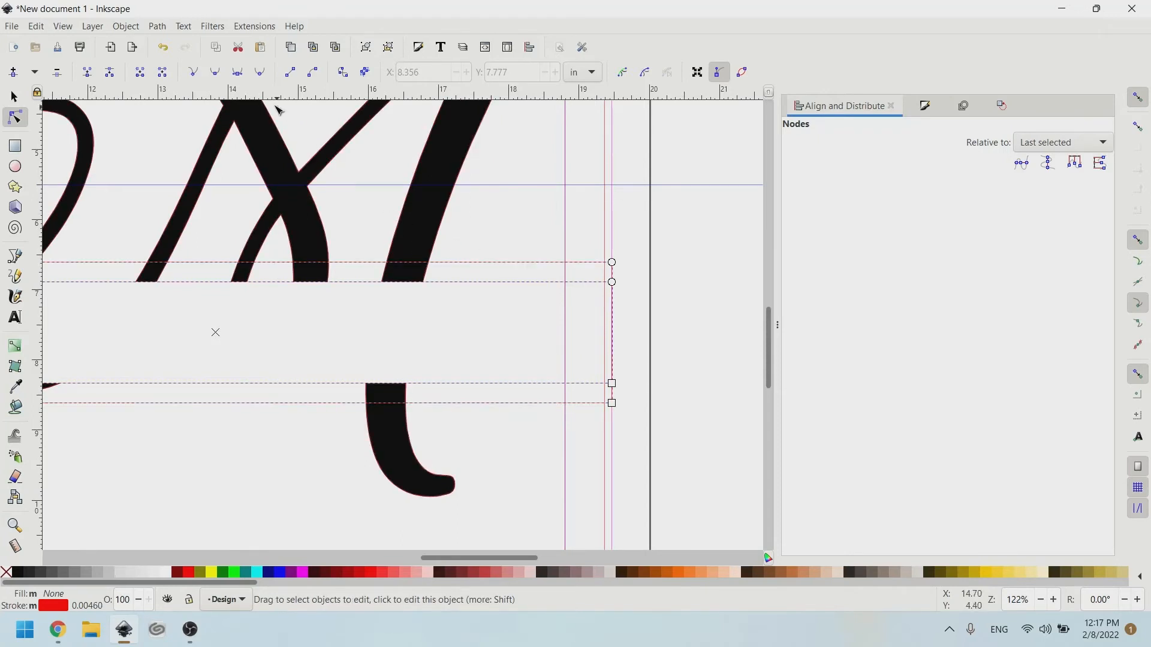
pyautogui.click(155, 26)
pyautogui.click(174, 111)
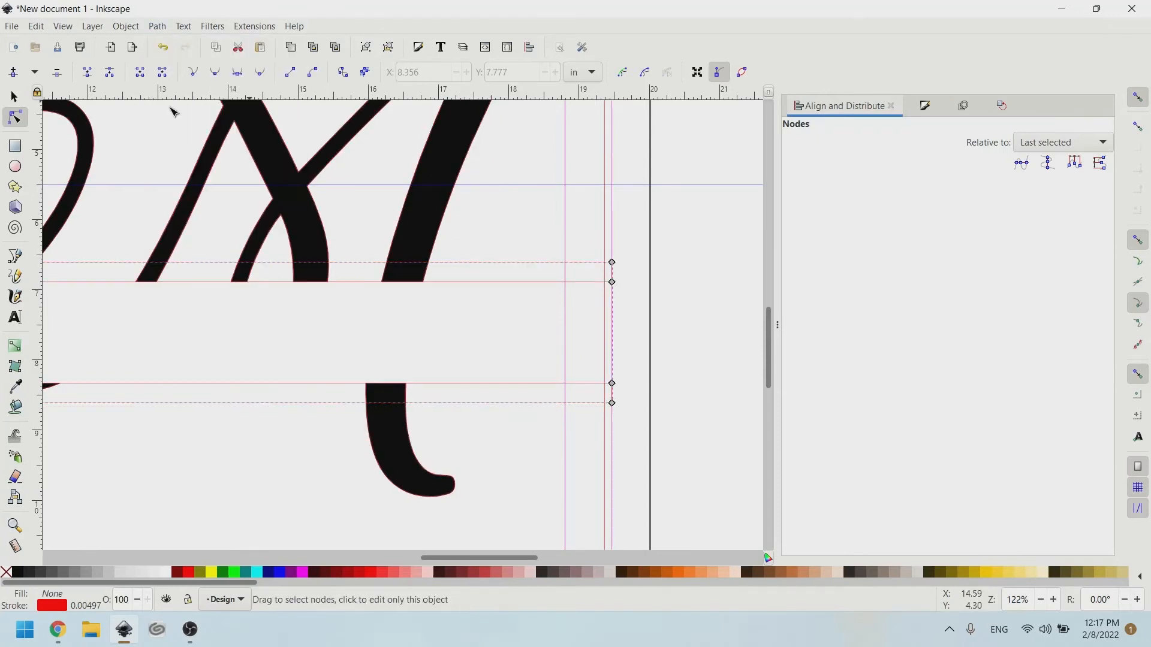
pyautogui.click(233, 573)
pyautogui.hscroll(-2, 601, 261)
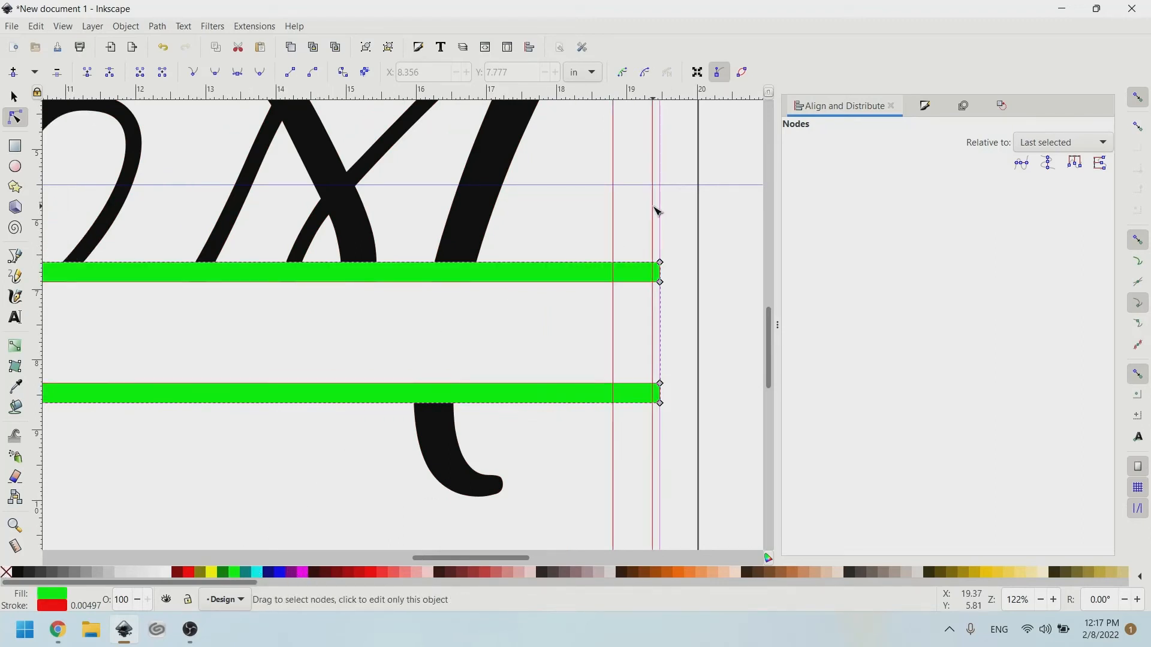
# Fill the square frame lime green.
pyautogui.click(614, 218)
pyautogui.click(235, 573)
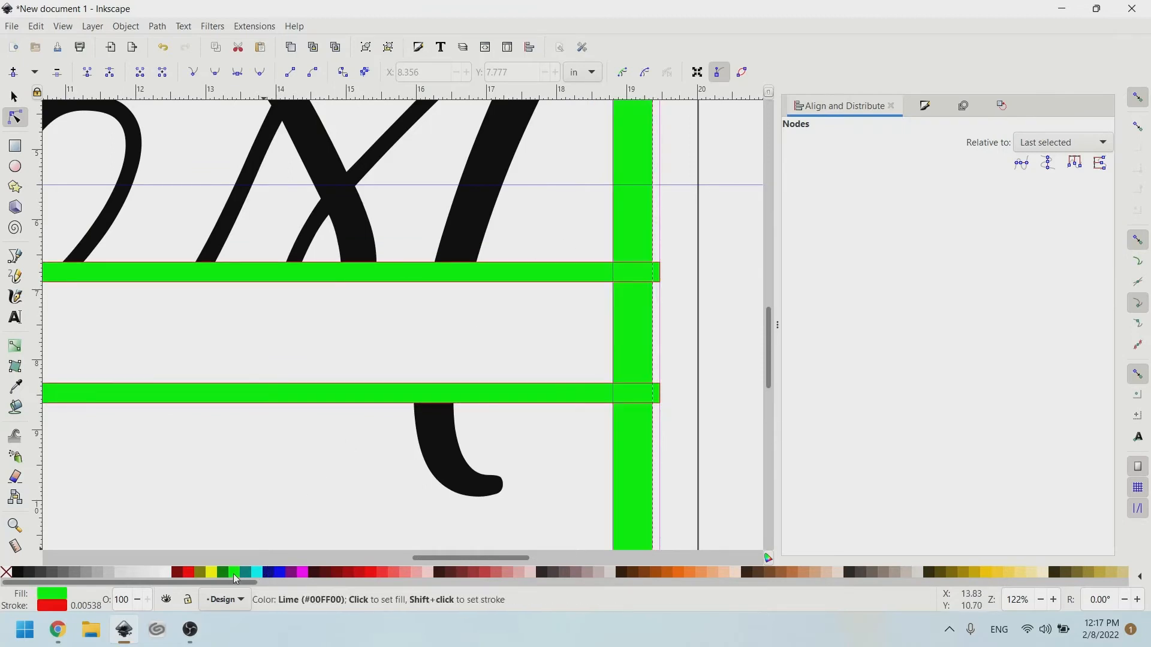
pyautogui.scroll(-2, 206, 399)
pyautogui.hscroll(-3, 185, 373)
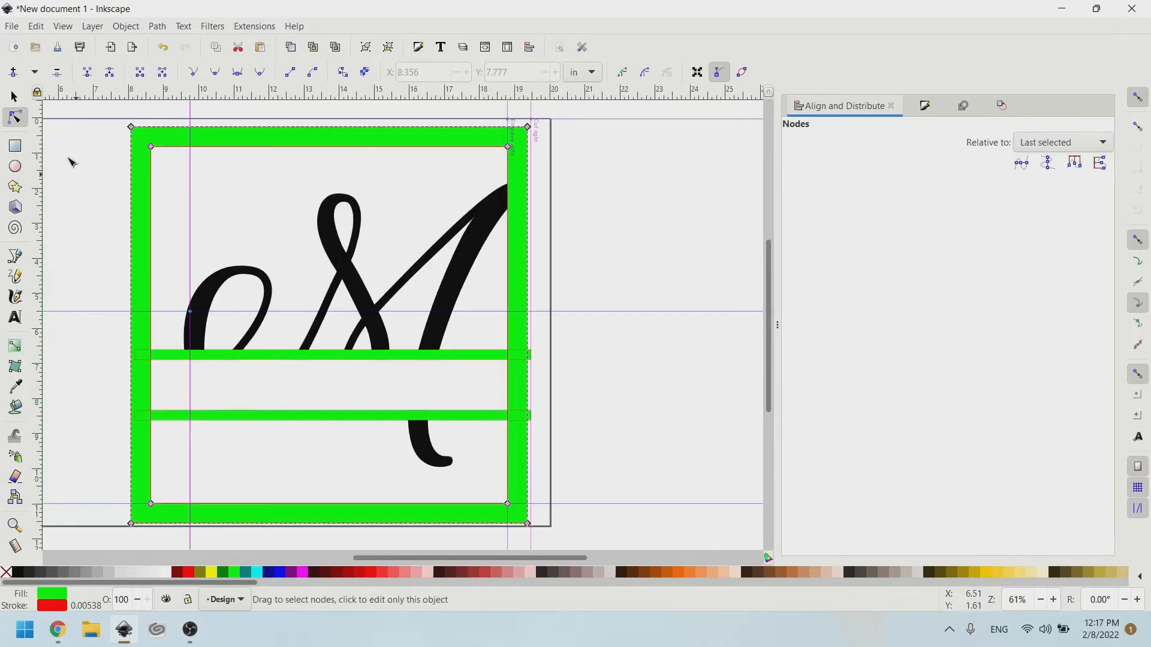
# Narrow the band stripes from the right so they end at the frame, 11.091 in wide.
pyautogui.click(13, 97)
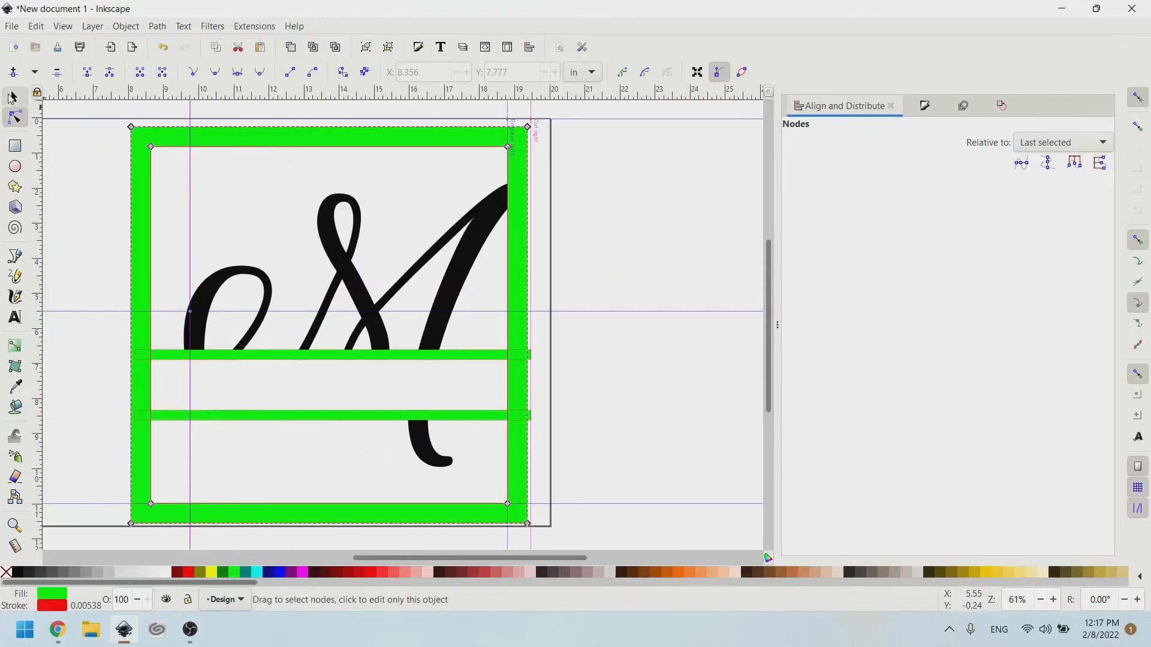
pyautogui.click(541, 381)
pyautogui.scroll(2, 525, 352)
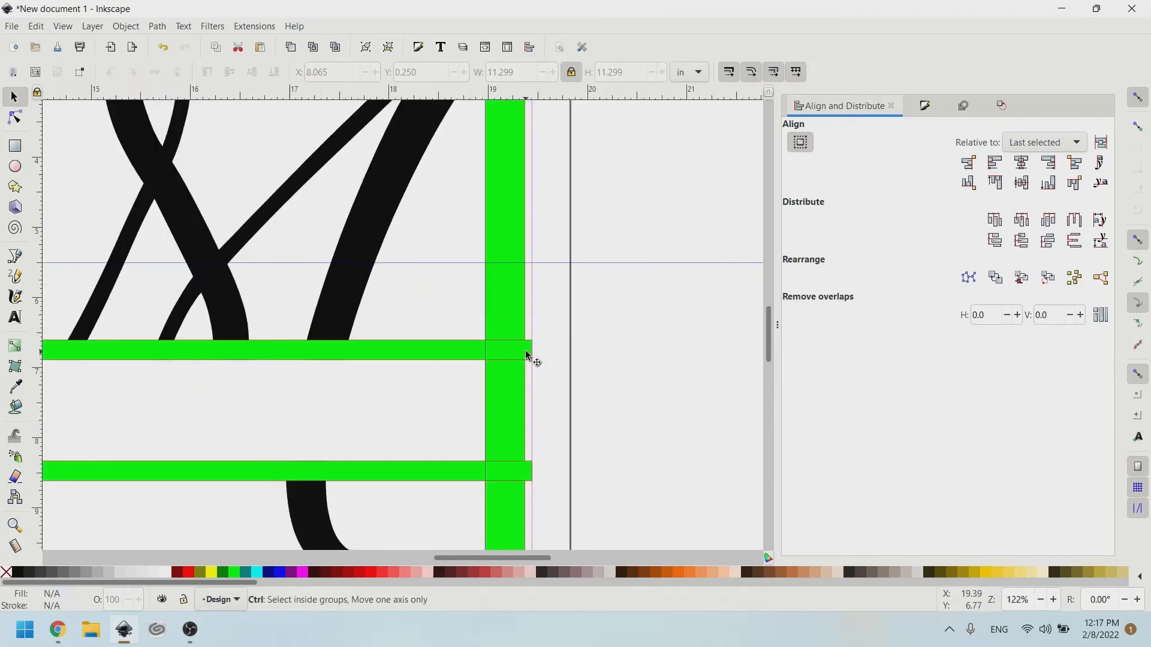
pyautogui.scroll(1, 525, 352)
pyautogui.click(446, 338)
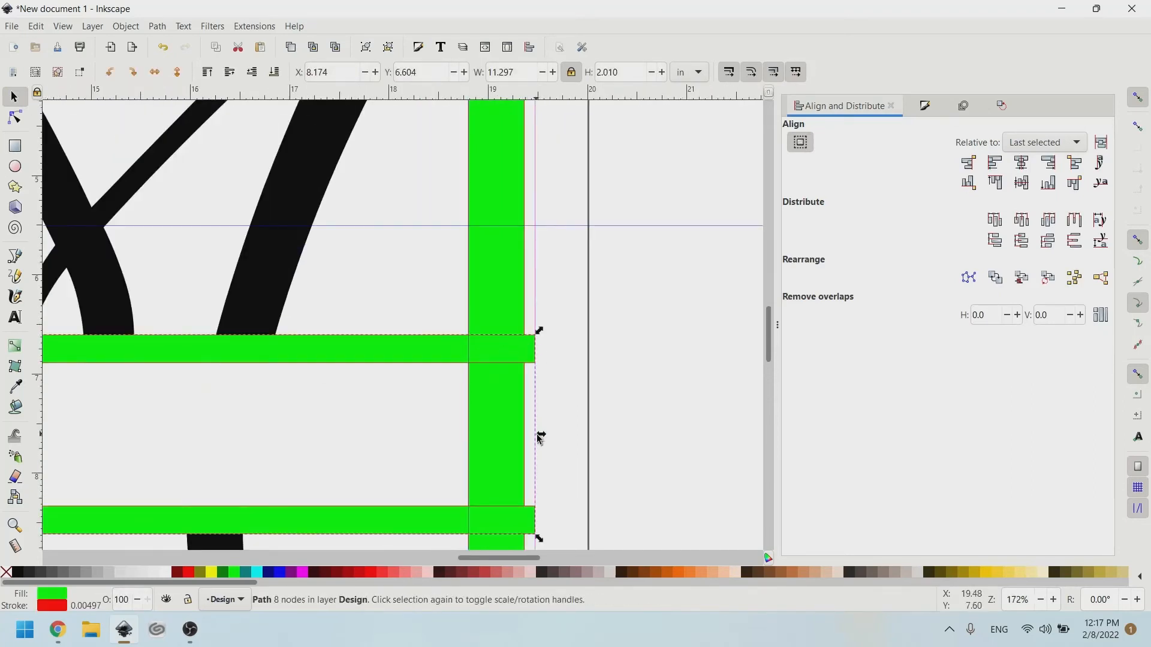
pyautogui.moveTo(539, 435); pyautogui.dragTo(521, 437)
pyautogui.scroll(-2, 421, 378)
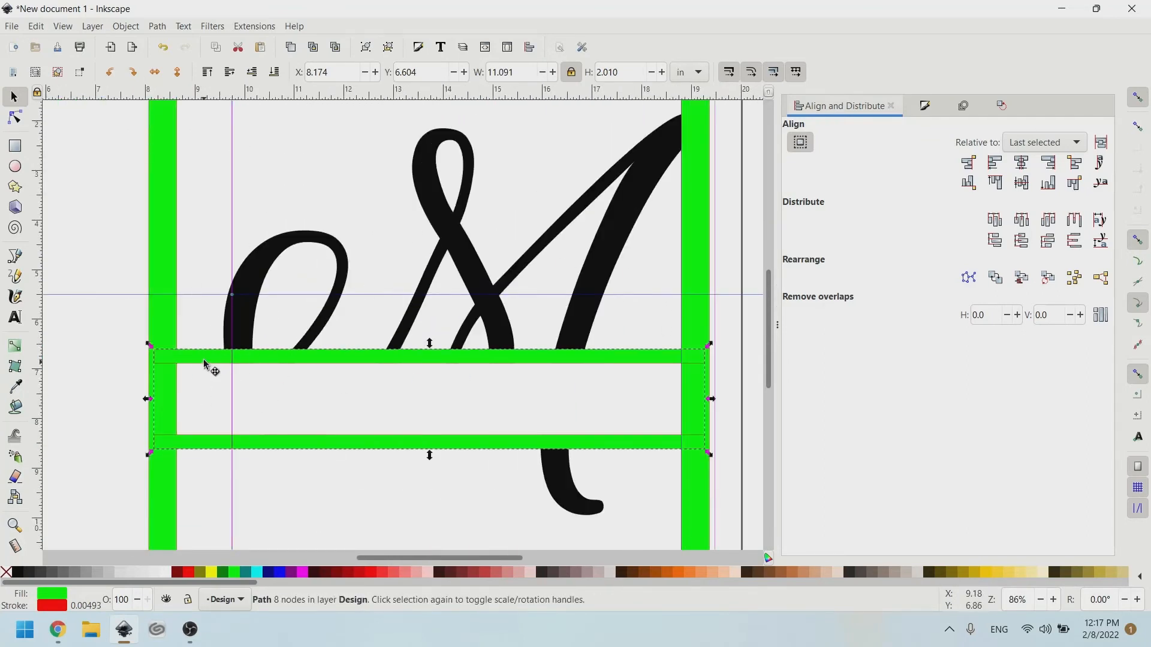
pyautogui.moveTo(204, 362); pyautogui.dragTo(217, 338)
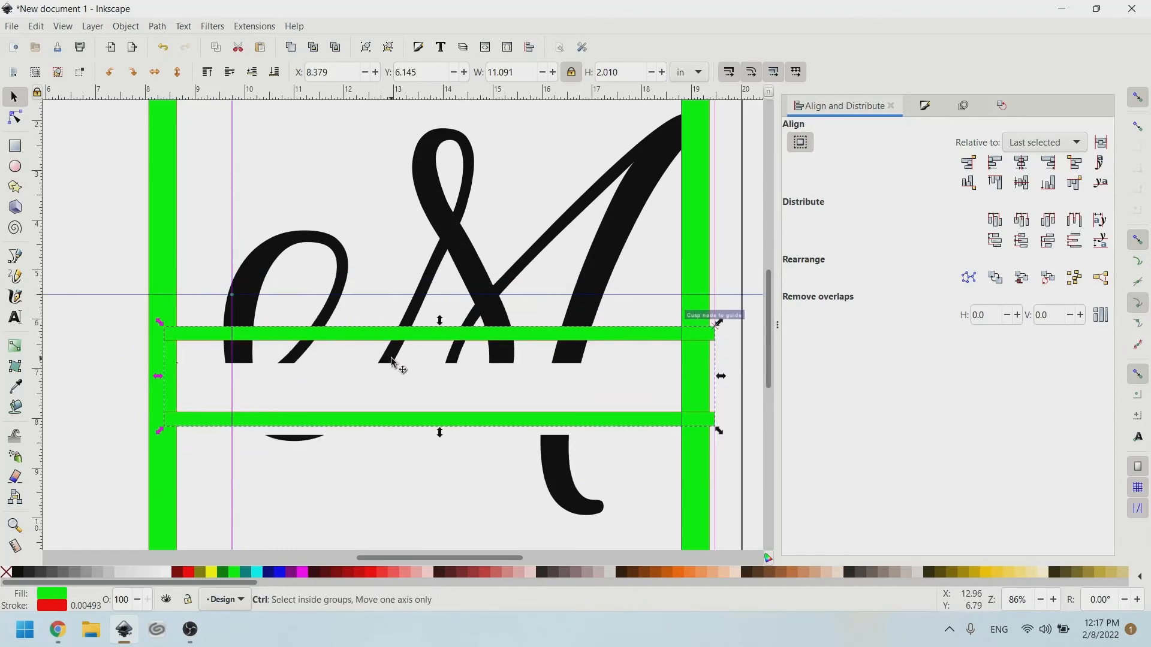
pyautogui.hotkey('ctrl', 'z')
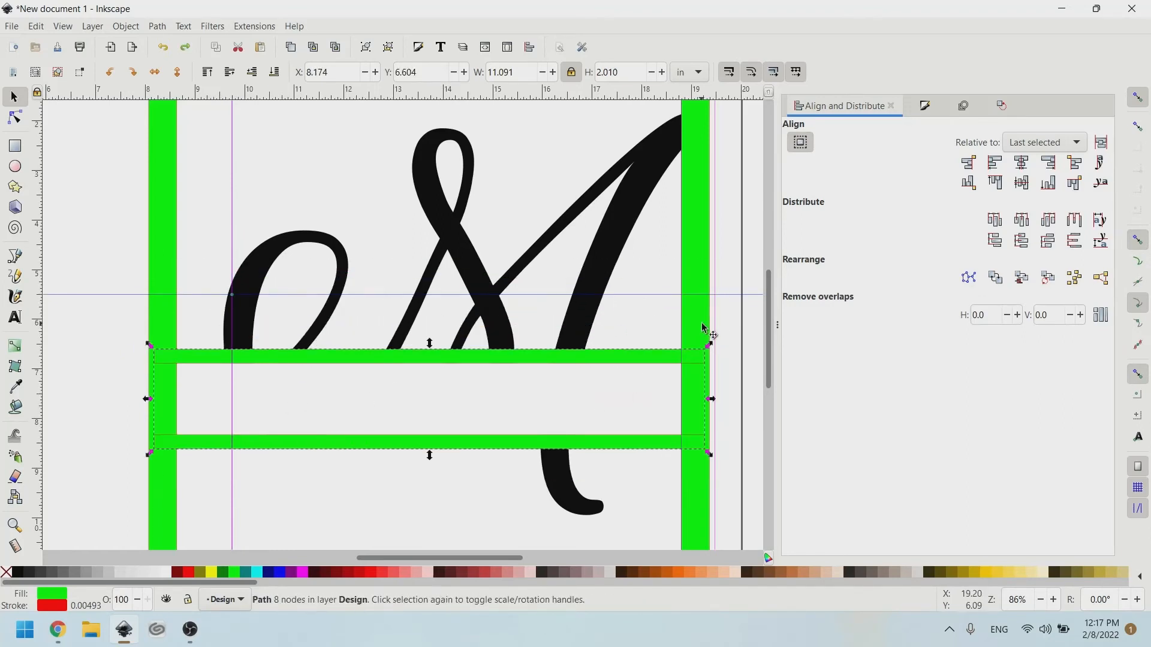
pyautogui.press('shift')
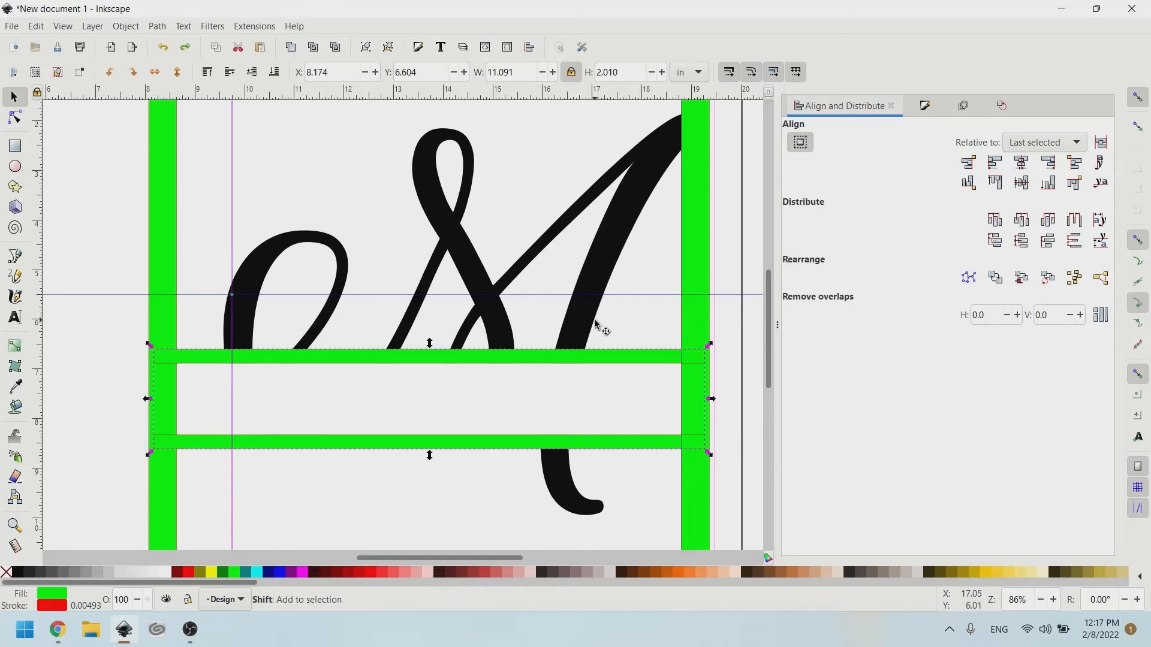
pyautogui.keyDown('shift'); pyautogui.click(594, 322); pyautogui.keyUp('shift')
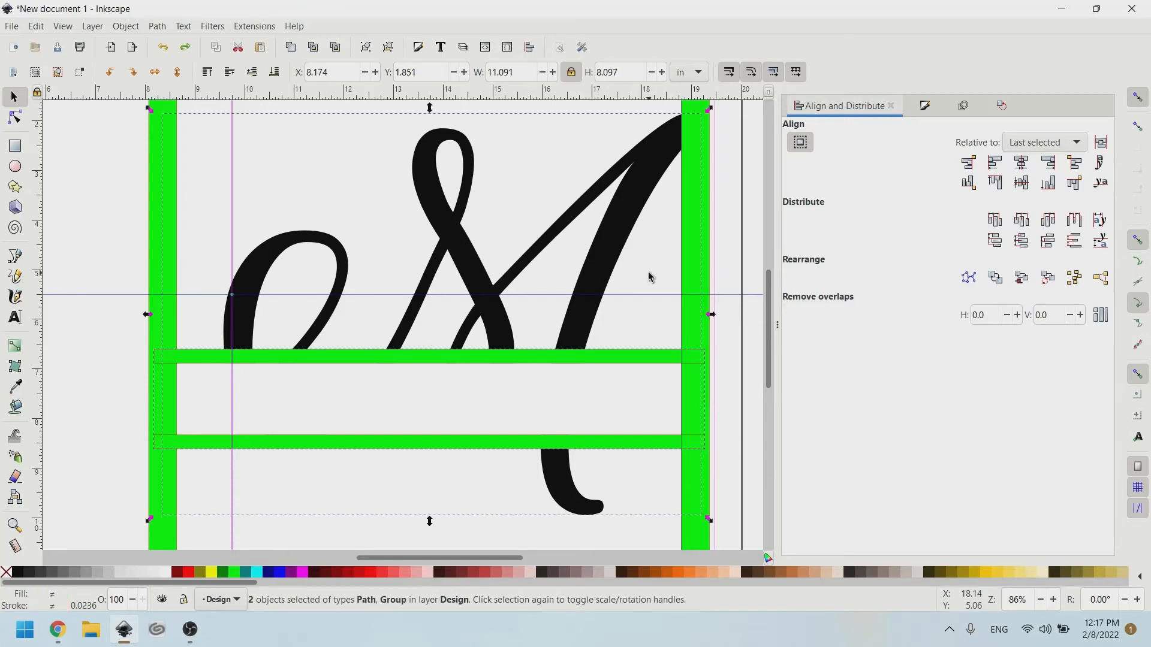
pyautogui.hotkey('ctrl', '-')
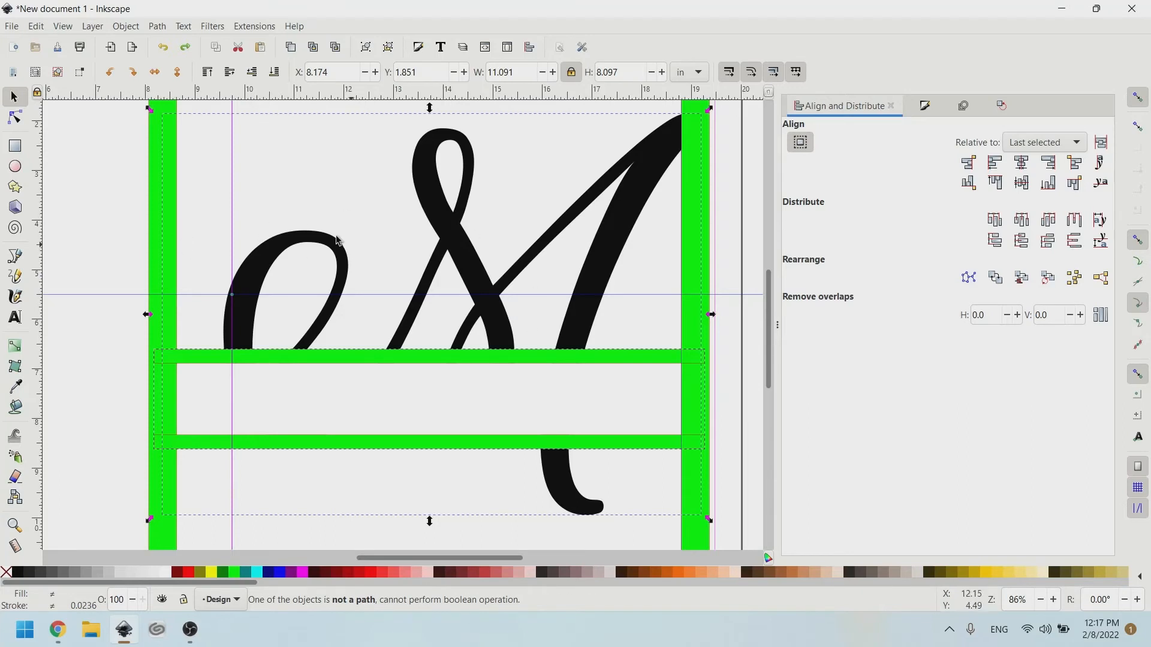
pyautogui.click(265, 251)
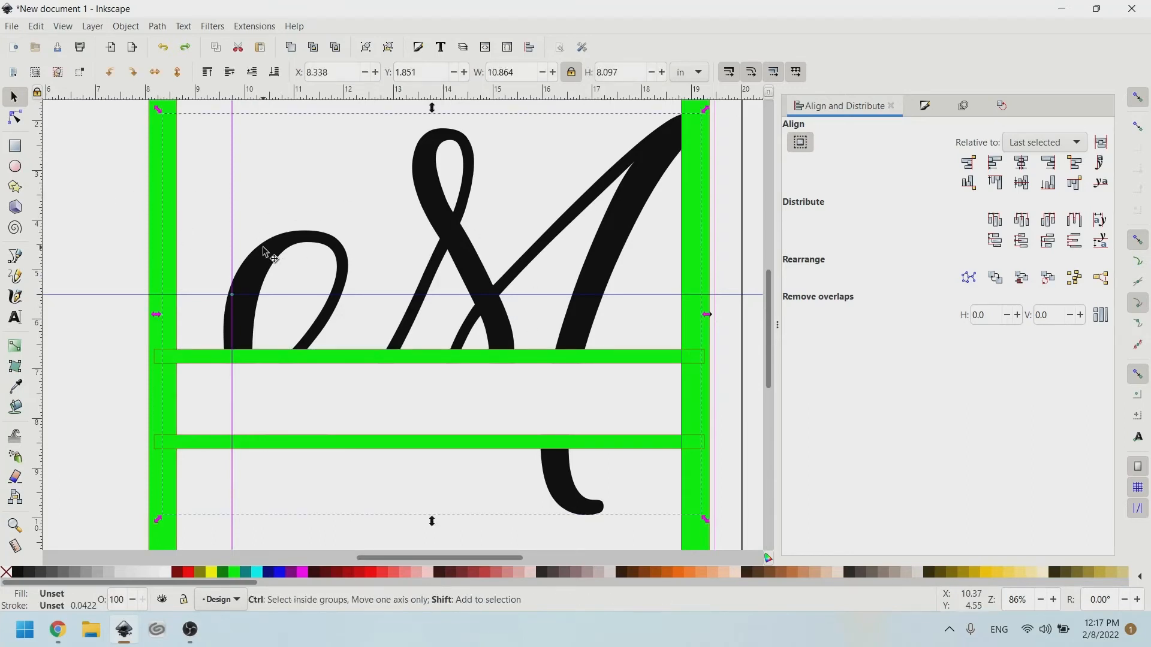
pyautogui.hotkey('ctrl', 'shift', 'g')
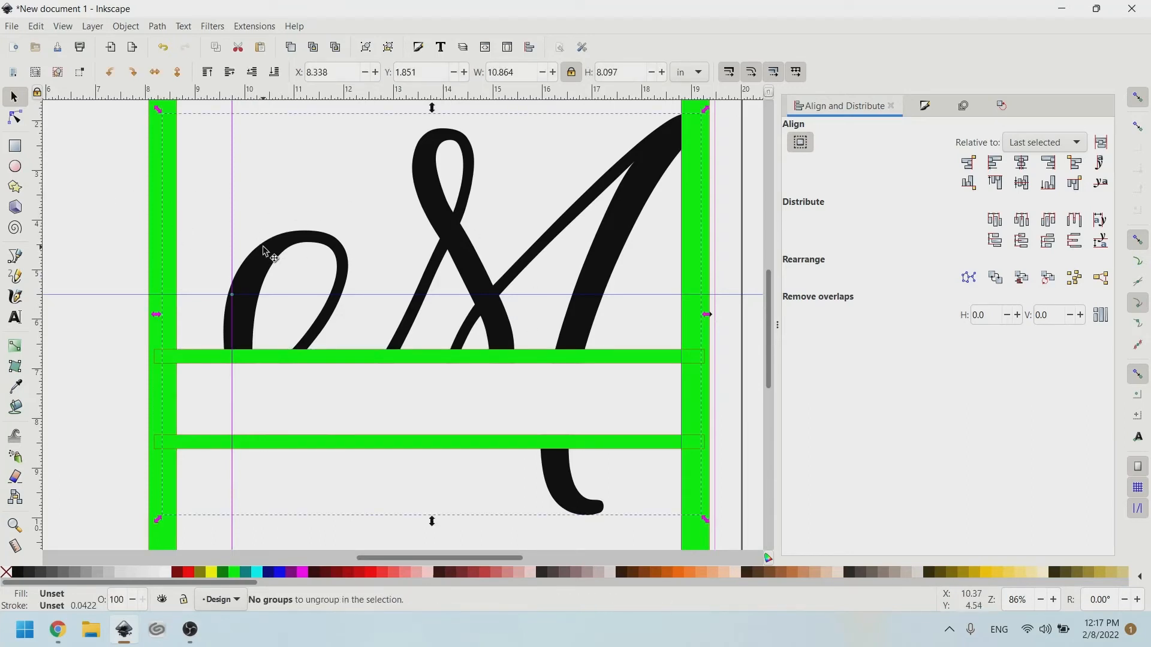
pyautogui.click(265, 251)
pyautogui.click(214, 262)
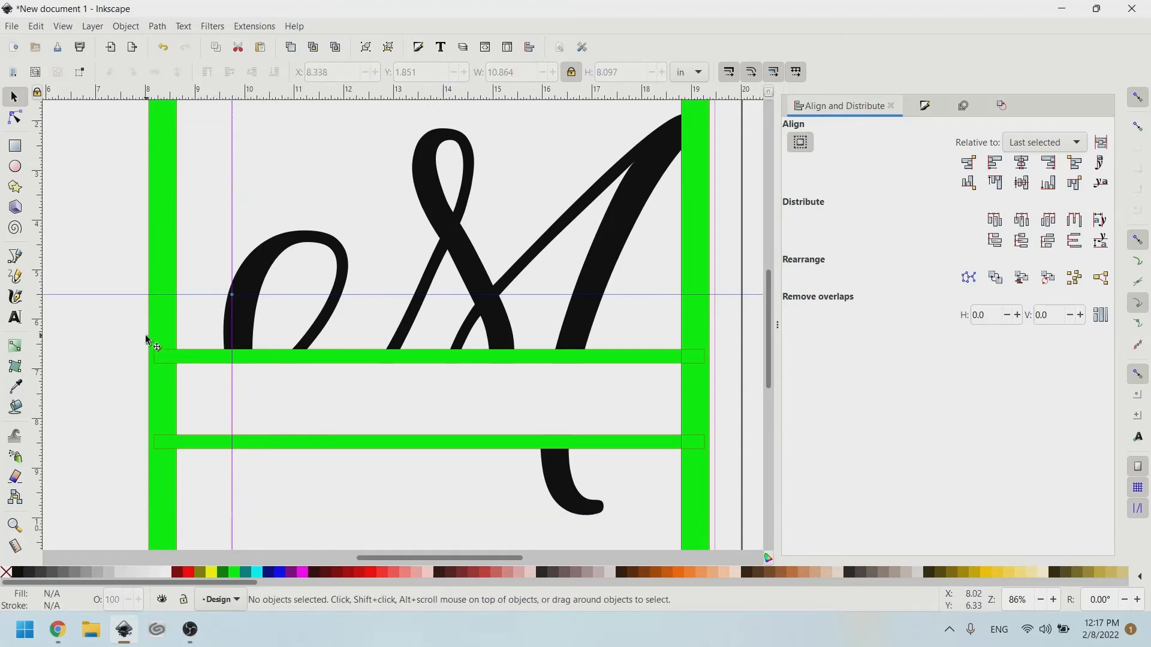
# Union the green horizontal bars with the black calligraphy M.
pyautogui.click(15, 118)
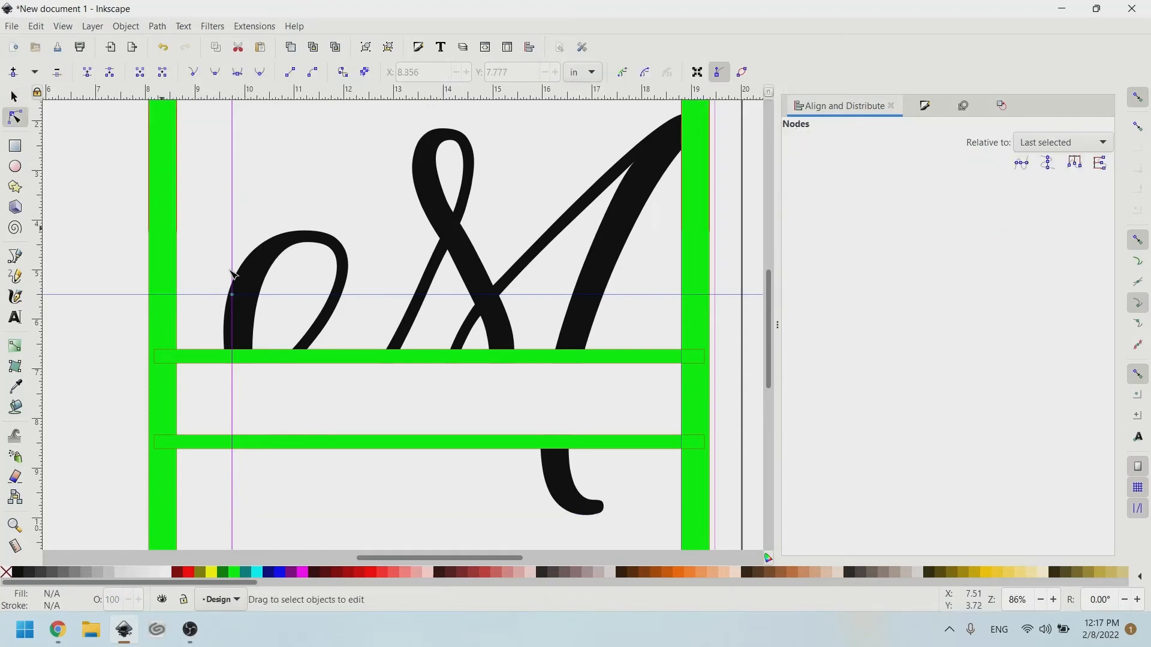
pyautogui.click(243, 356)
pyautogui.keyDown('shift'); pyautogui.click(242, 271); pyautogui.keyUp('shift')
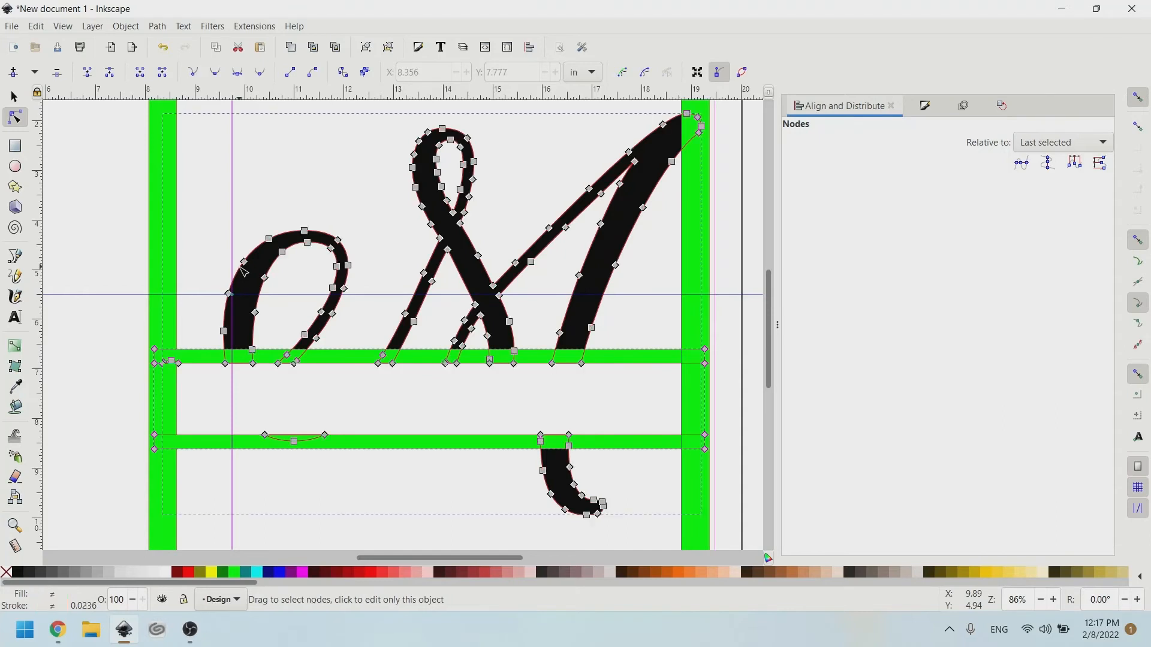
pyautogui.hotkey('ctrl', '+')
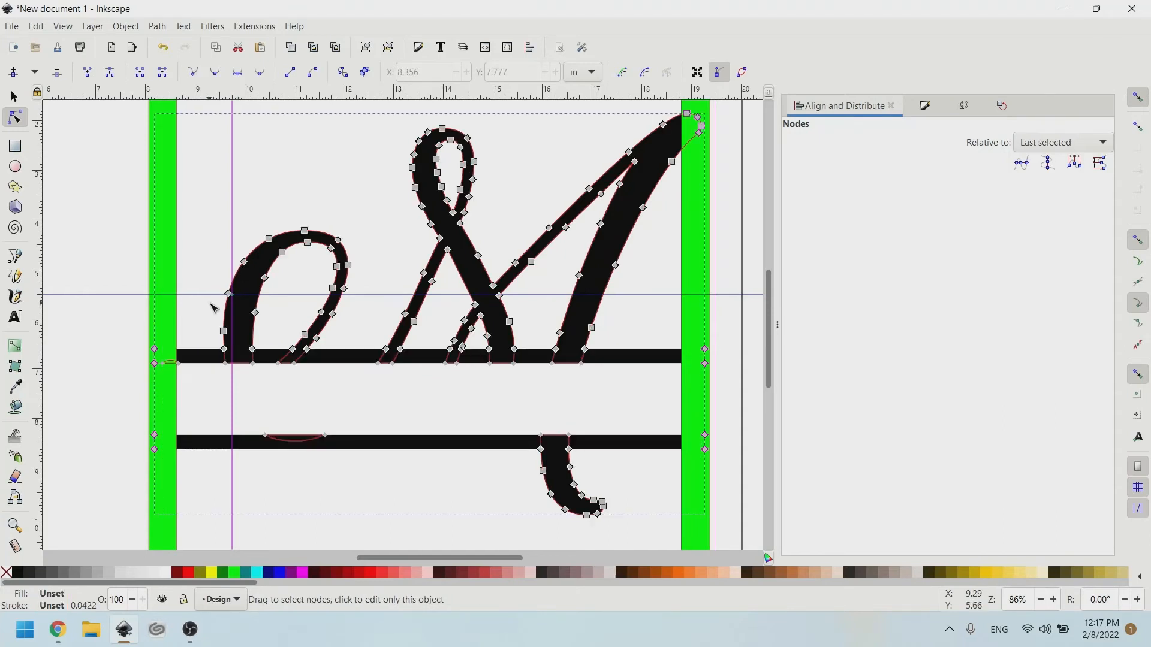
pyautogui.hotkey('shift', 'alt', 'd')
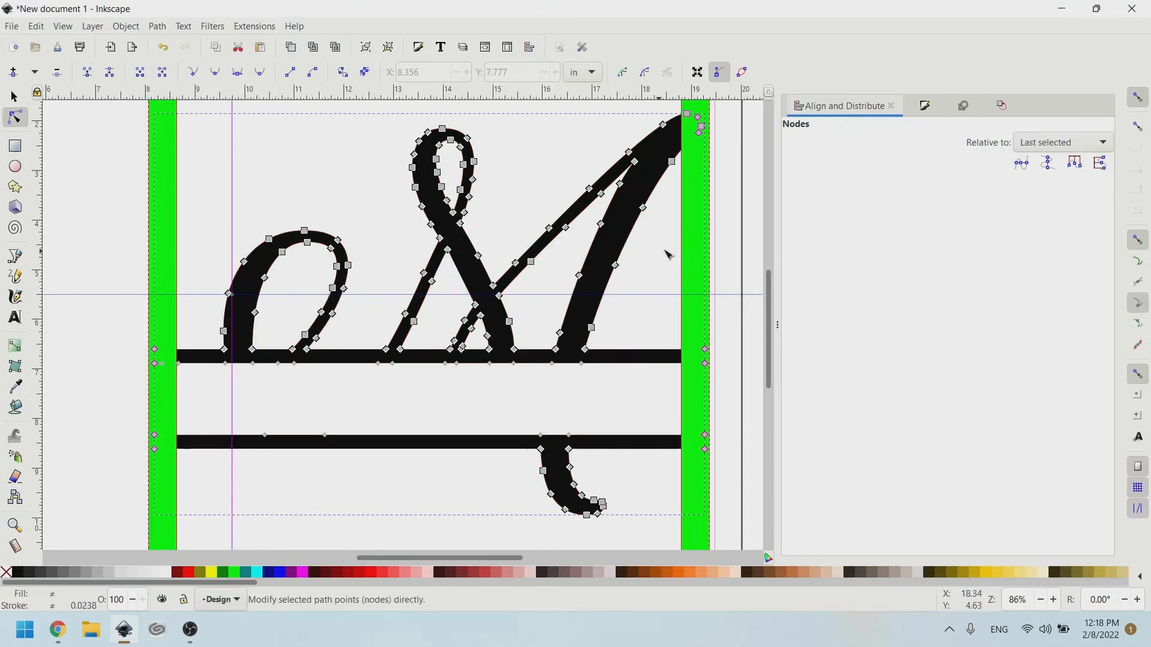
pyautogui.scroll(4, 667, 250)
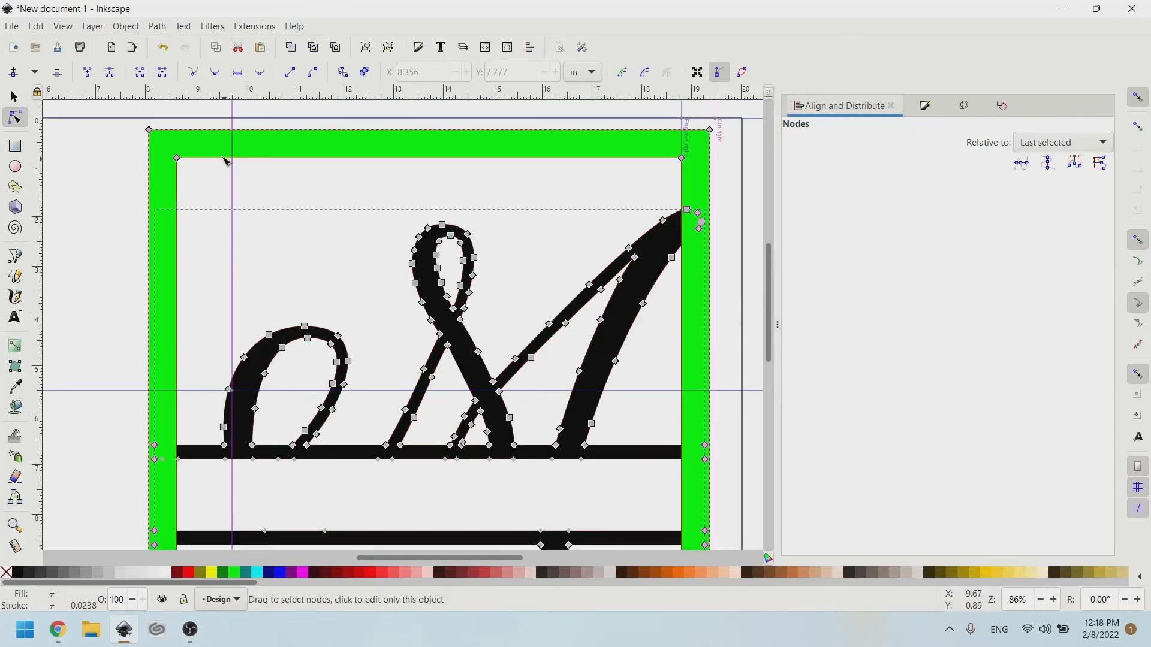
# Union the green frame with the merged M and bars into one solid black path.
pyautogui.hotkey('ctrl', '+')
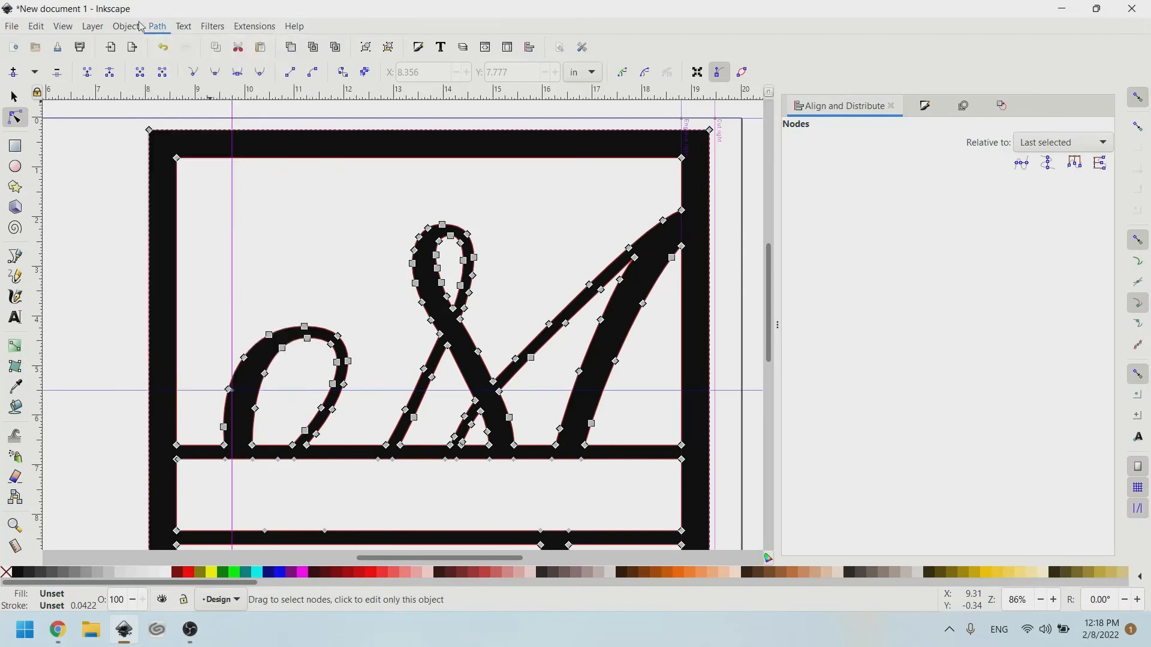
pyautogui.click(157, 27)
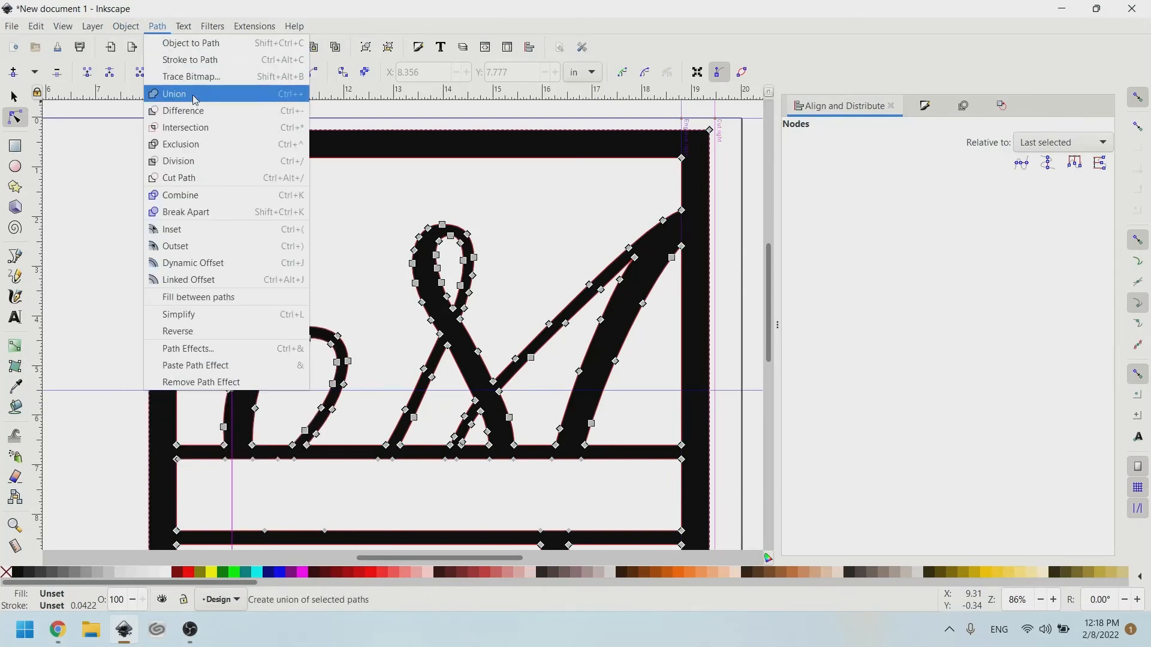
pyautogui.click(118, 310)
pyautogui.scroll(-3, 331, 316)
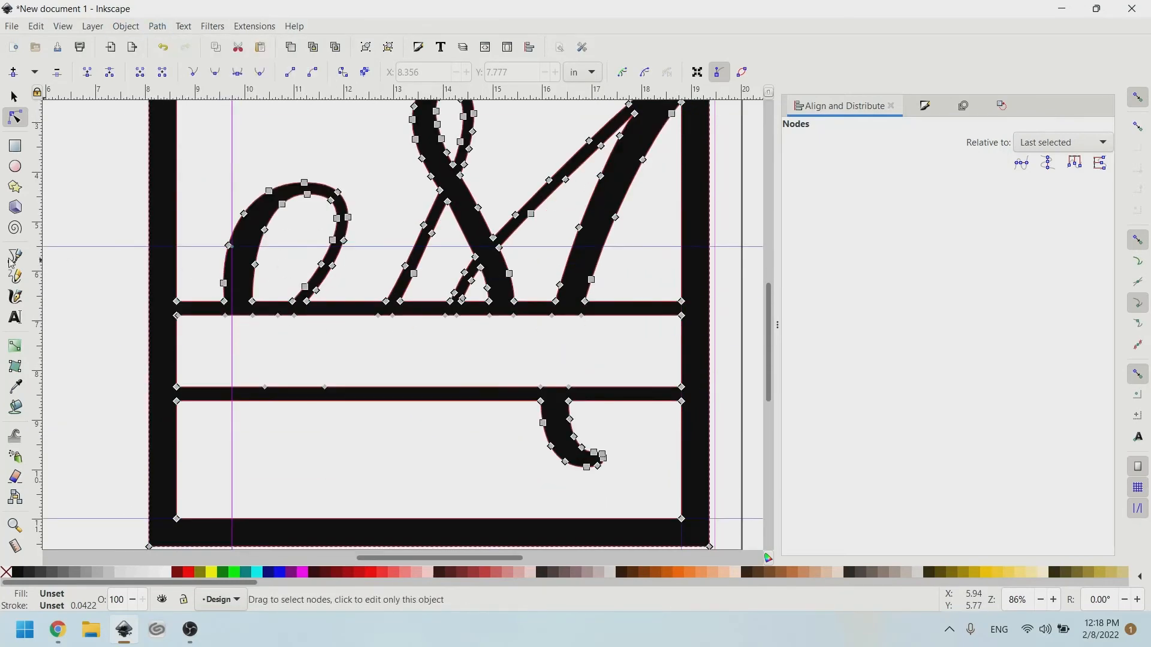
pyautogui.click(15, 257)
pyautogui.click(134, 249)
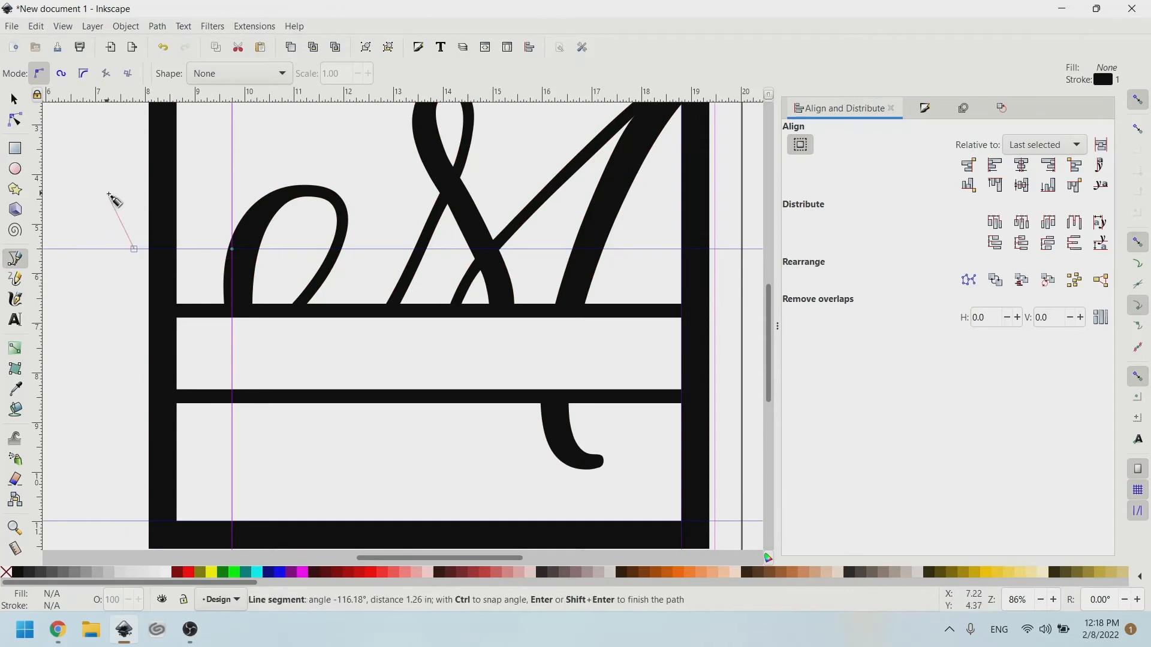
# Cancel the unfinished path and type the name across the band as text.
pyautogui.rightClick(109, 195)
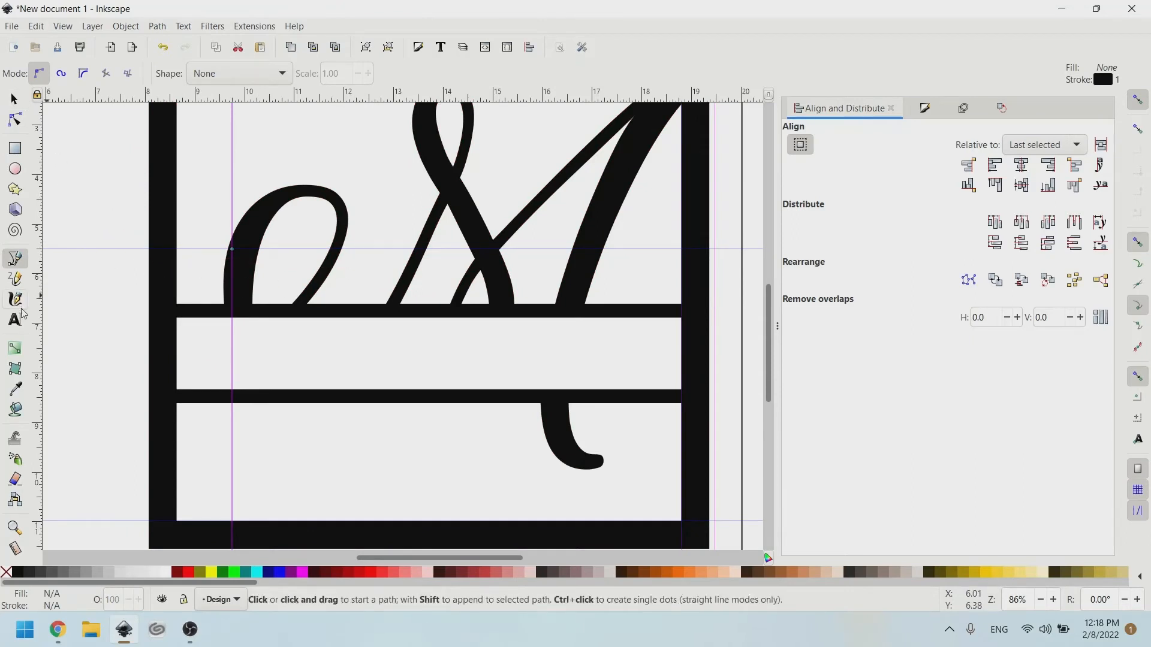
pyautogui.click(15, 318)
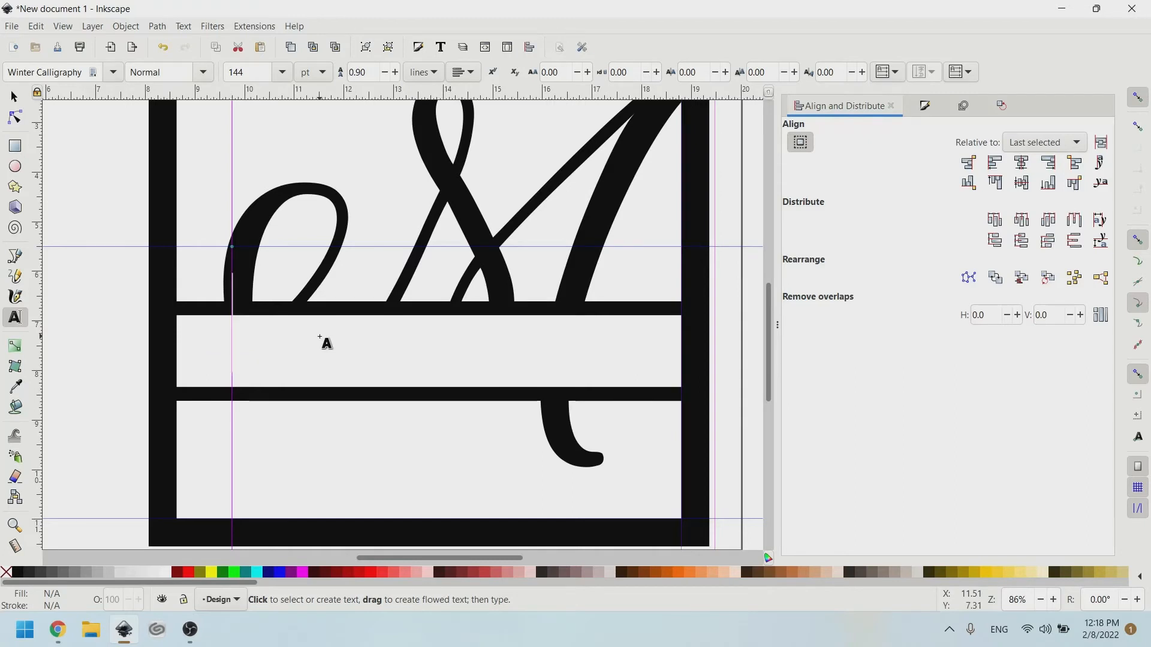
pyautogui.write('Matthen')
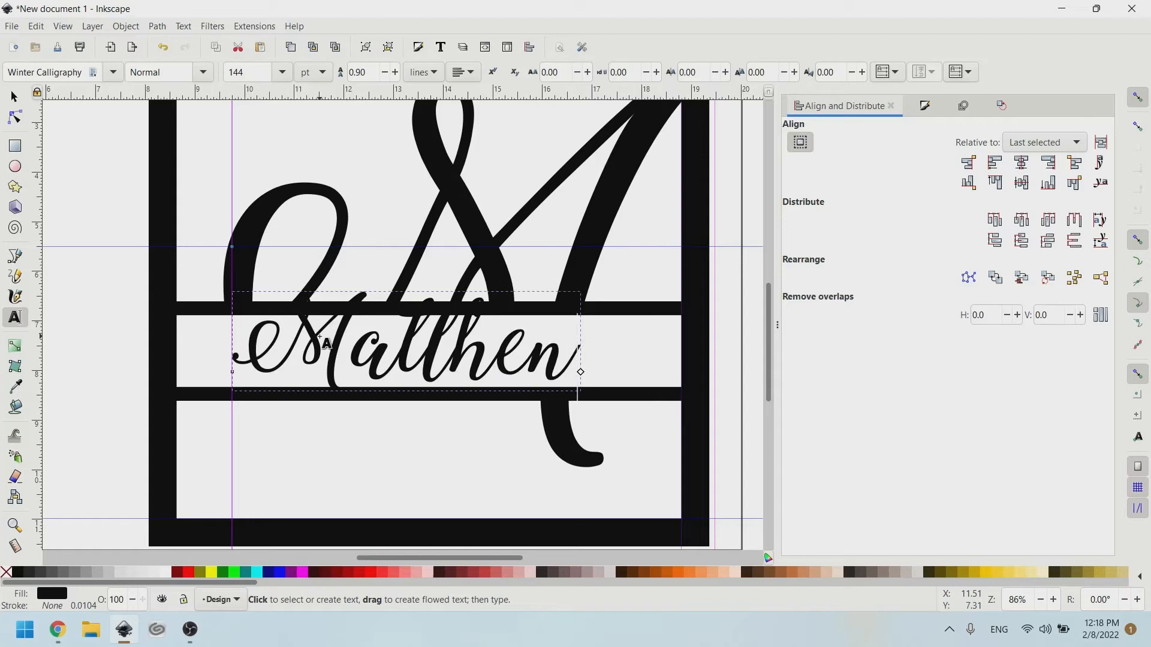
pyautogui.press('BackSpace')
pyautogui.write('w')
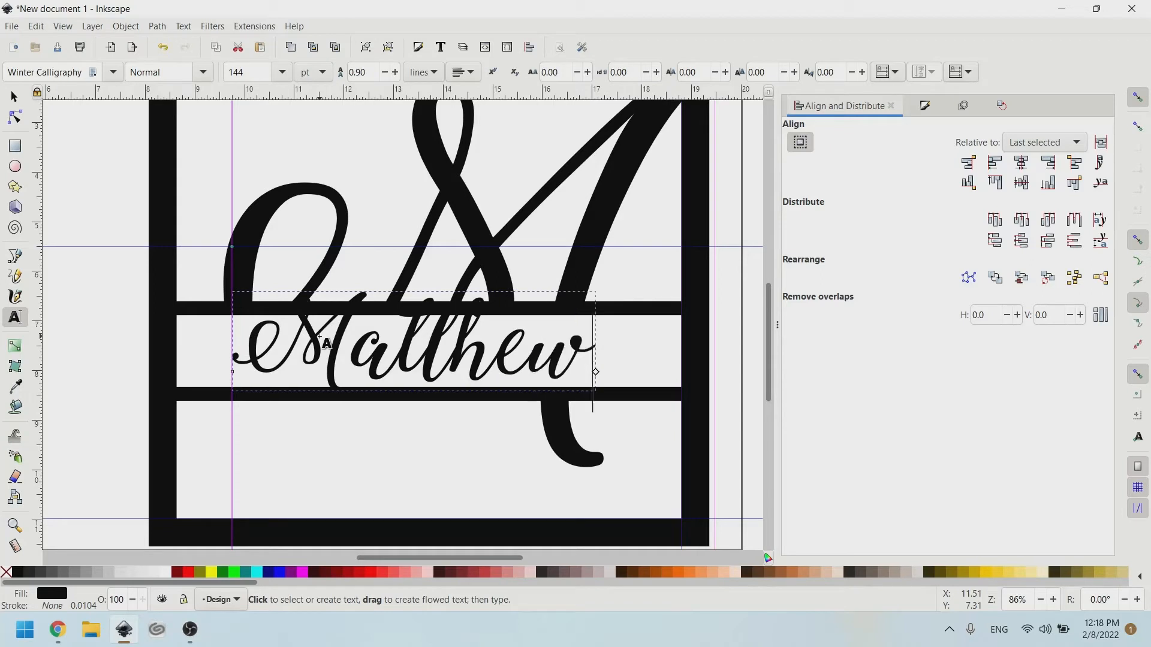
# Set the name's font to Bodoni 72 Smallcaps and retype its first letter as lowercase m.
pyautogui.click(113, 72)
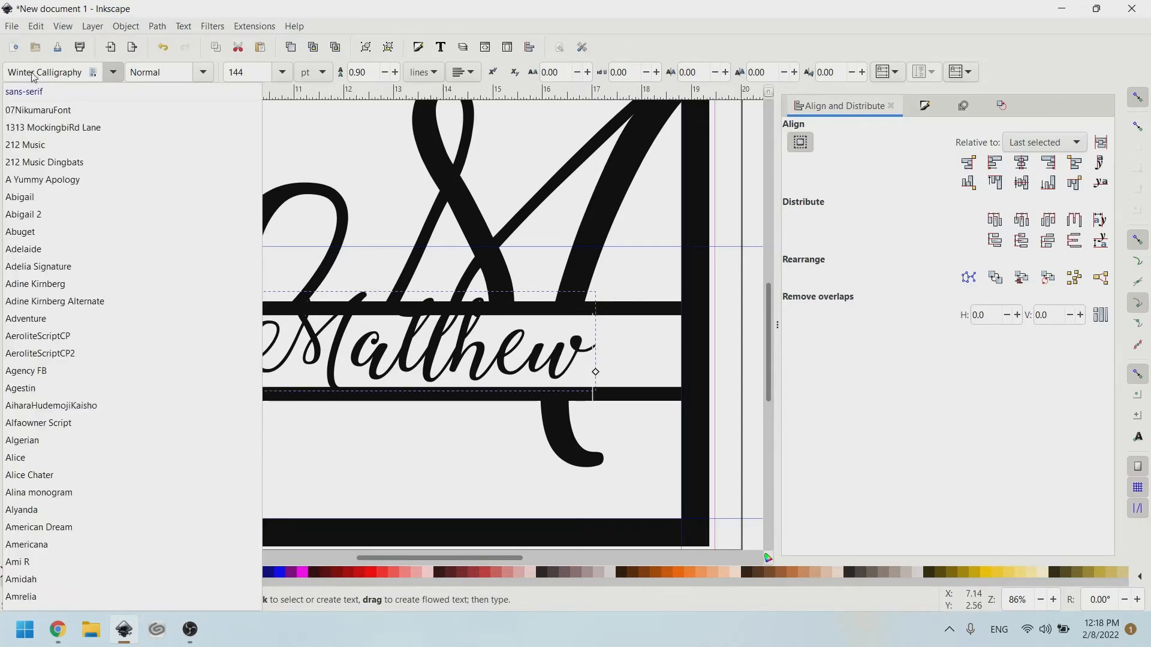
pyautogui.click(58, 69)
pyautogui.moveTo(83, 72); pyautogui.dragTo(3, 66)
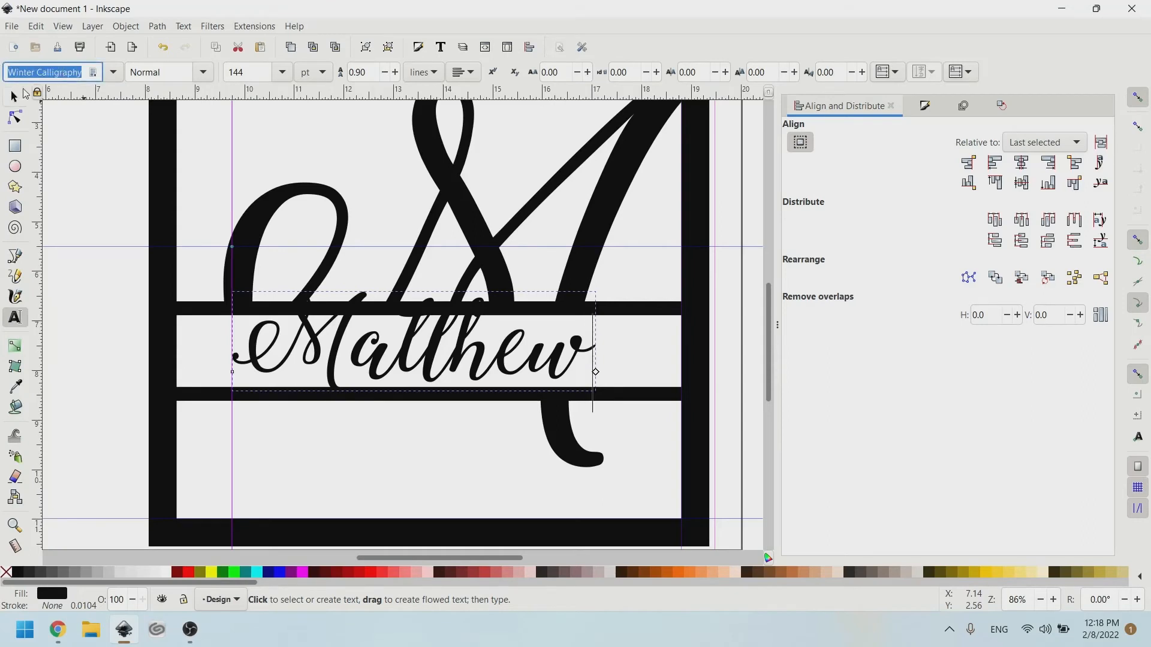
pyautogui.write('bo')
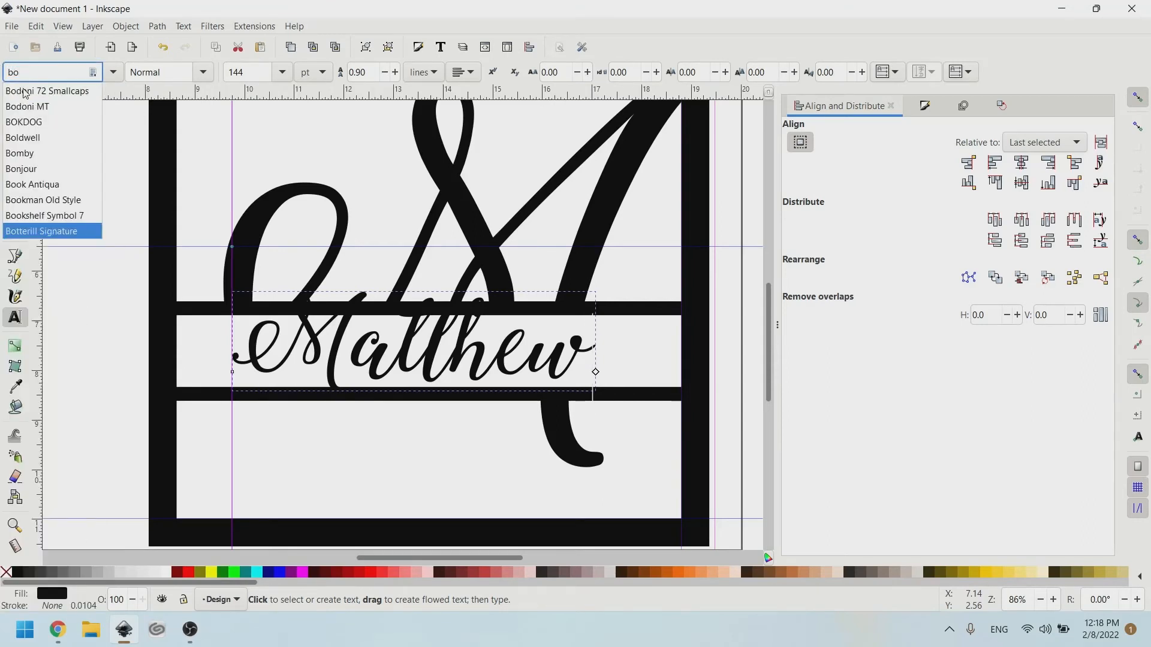
pyautogui.click(24, 92)
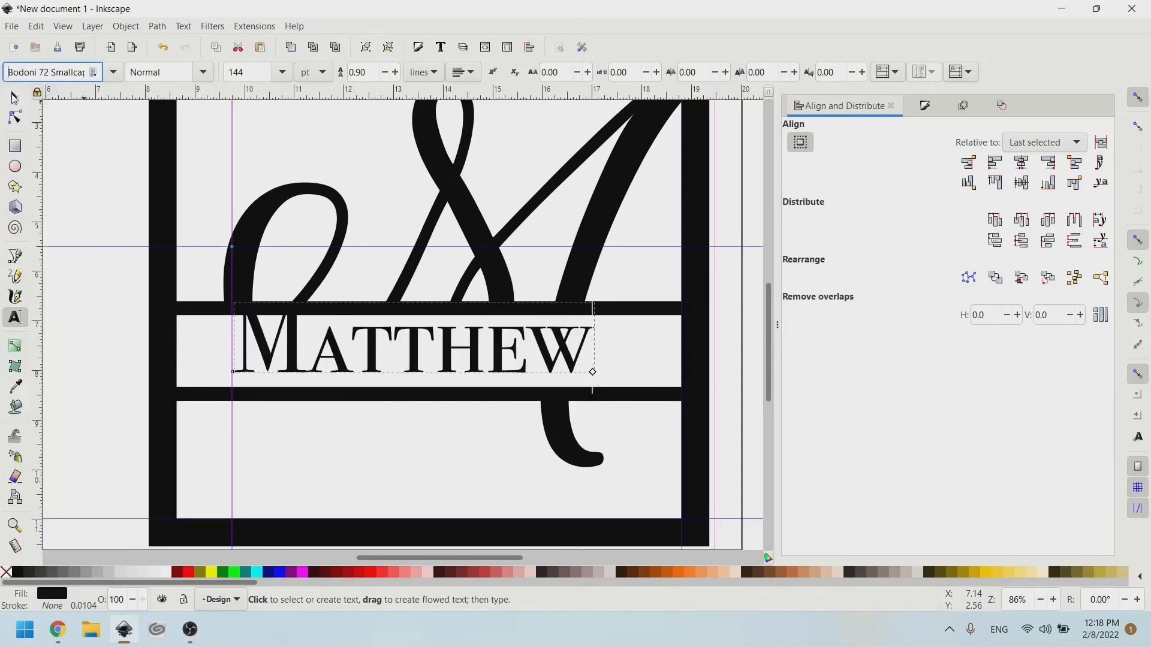
pyautogui.click(308, 371)
pyautogui.press('BackSpace')
pyautogui.write('m')
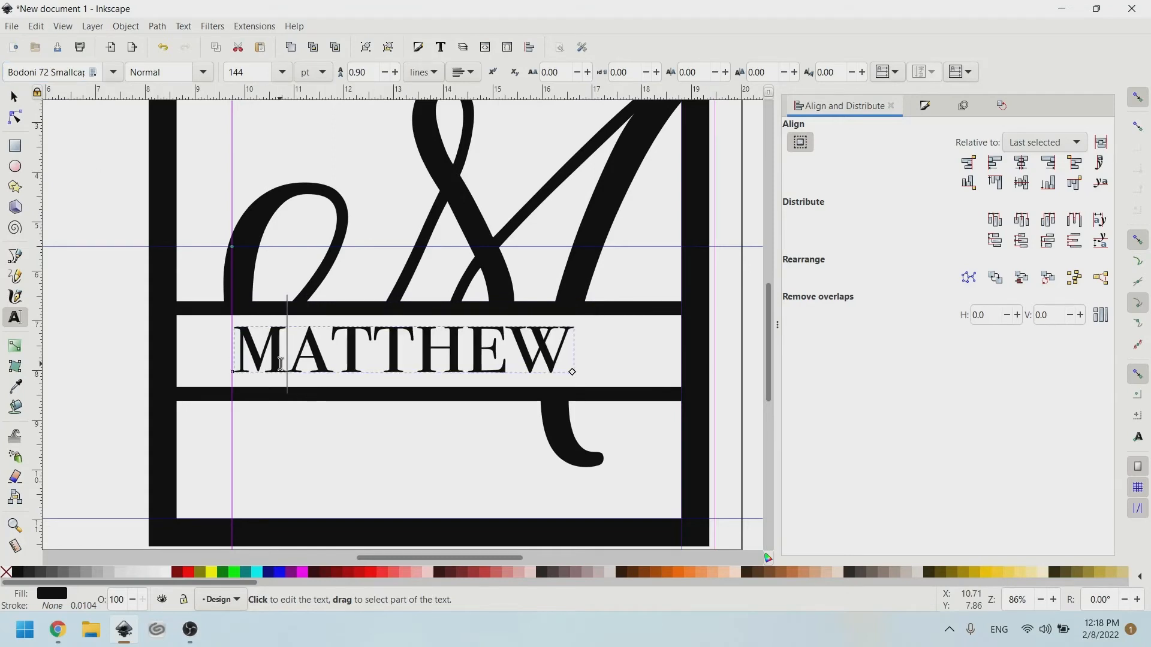
# Centre the name text horizontally on the frame.
pyautogui.click(14, 96)
pyautogui.moveTo(369, 354); pyautogui.dragTo(391, 362)
pyautogui.press('Escape')
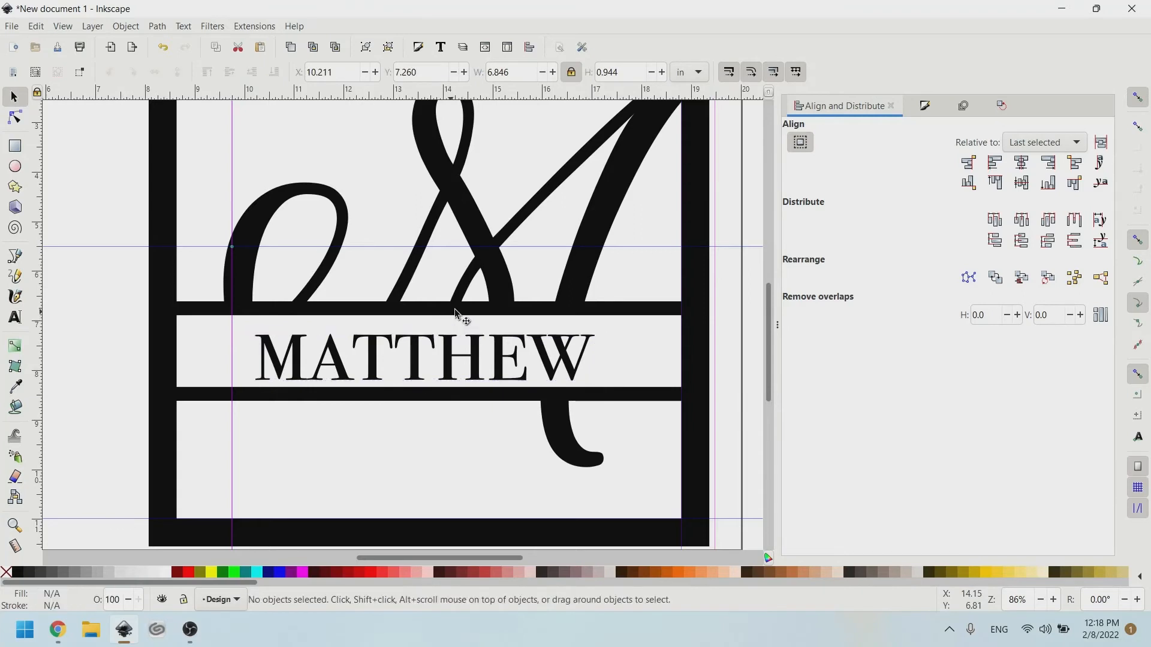
pyautogui.click(568, 356)
pyautogui.keyDown('shift'); pyautogui.click(173, 354); pyautogui.keyUp('shift')
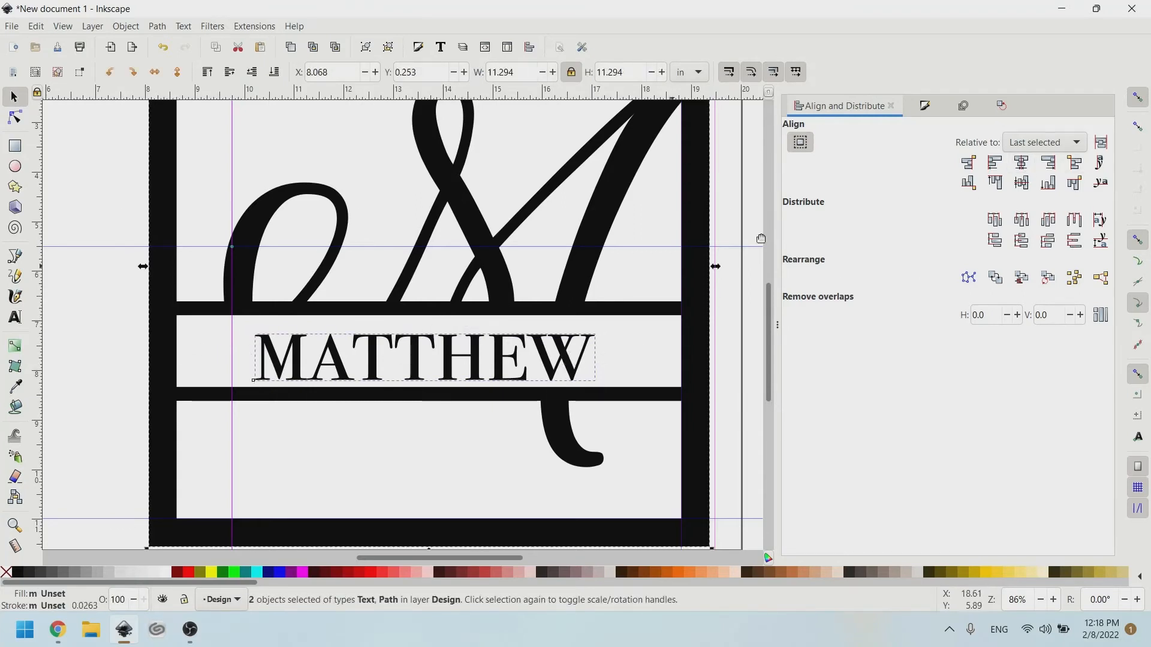
pyautogui.click(1024, 170)
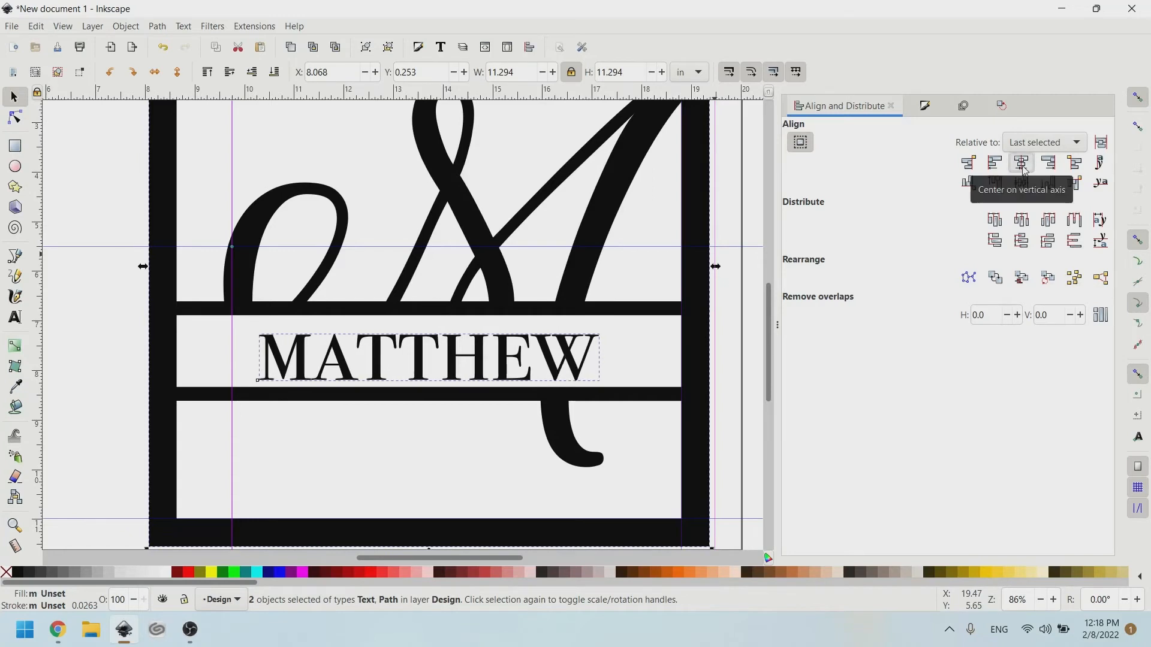
pyautogui.click(90, 329)
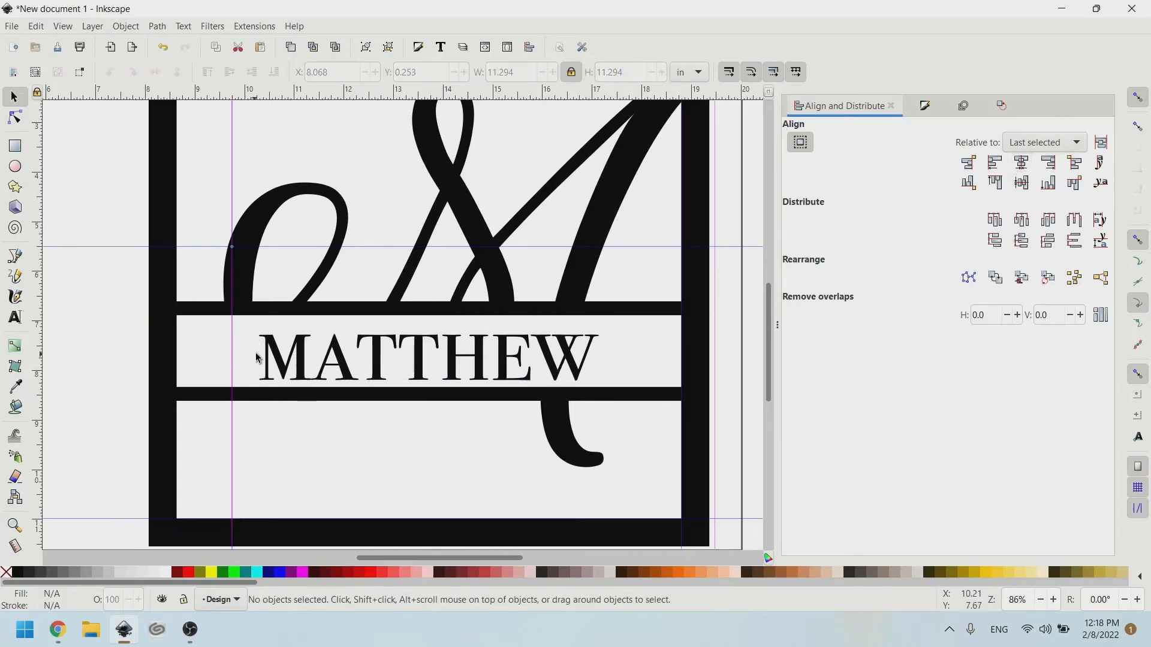
# Enlarge the name about 131% and stretch it to 9.479 × 1.621 in to fill the band gap.
pyautogui.click(263, 358)
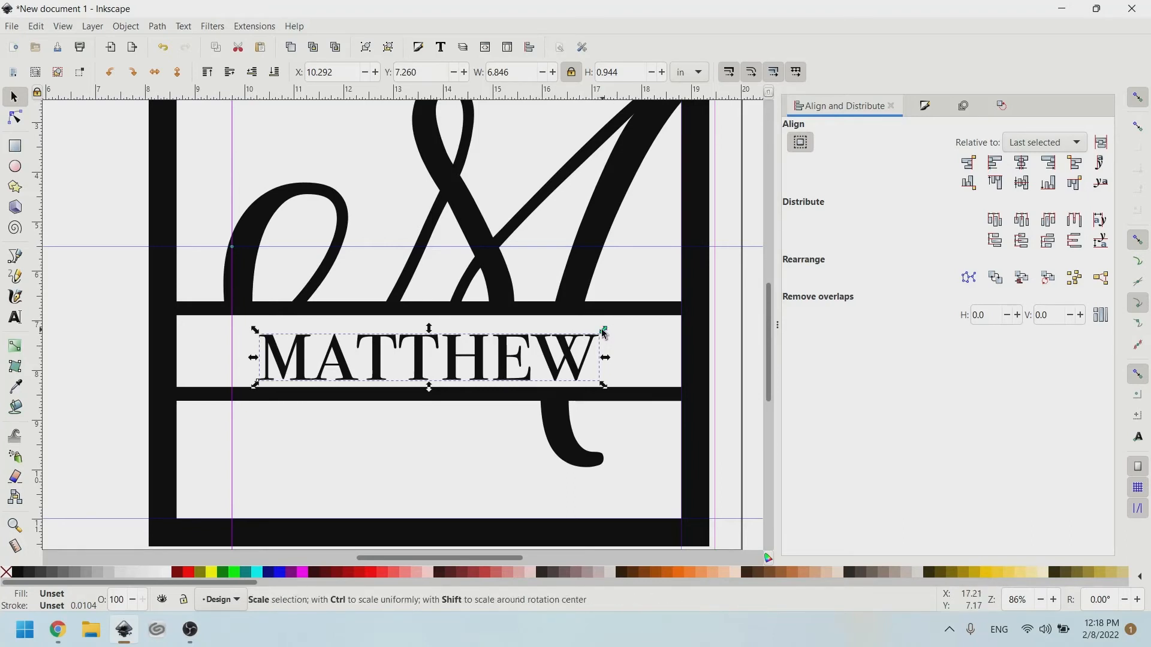
pyautogui.moveTo(603, 330); pyautogui.dragTo(676, 305)
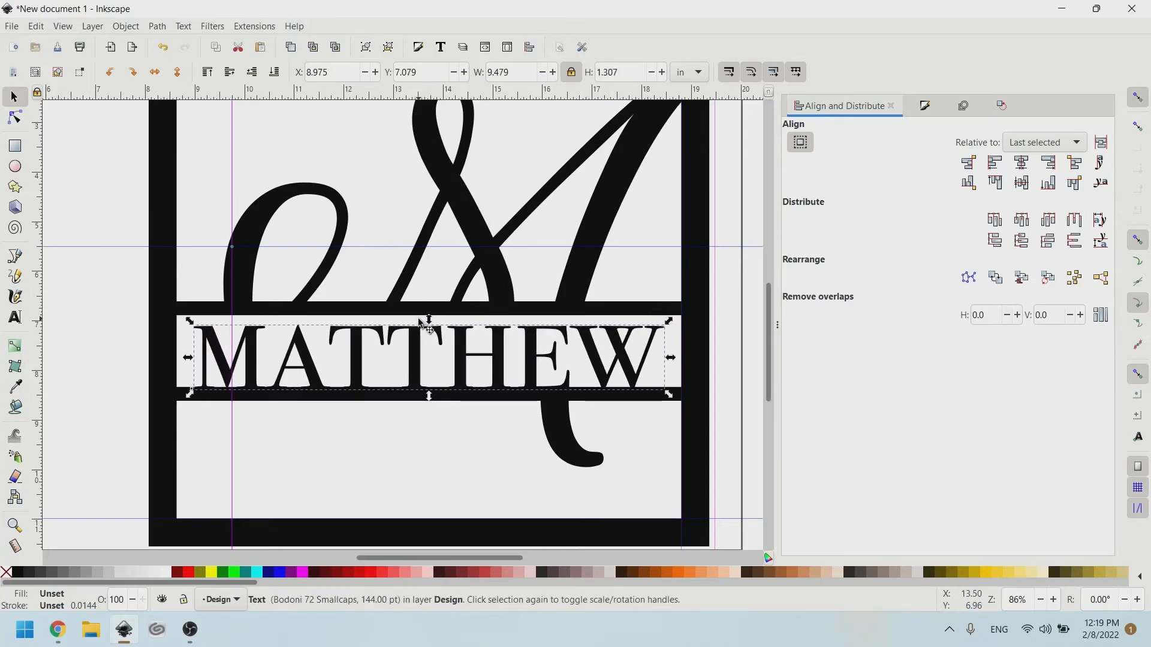
pyautogui.moveTo(430, 322); pyautogui.dragTo(430, 305)
pyautogui.moveTo(429, 395); pyautogui.dragTo(429, 398)
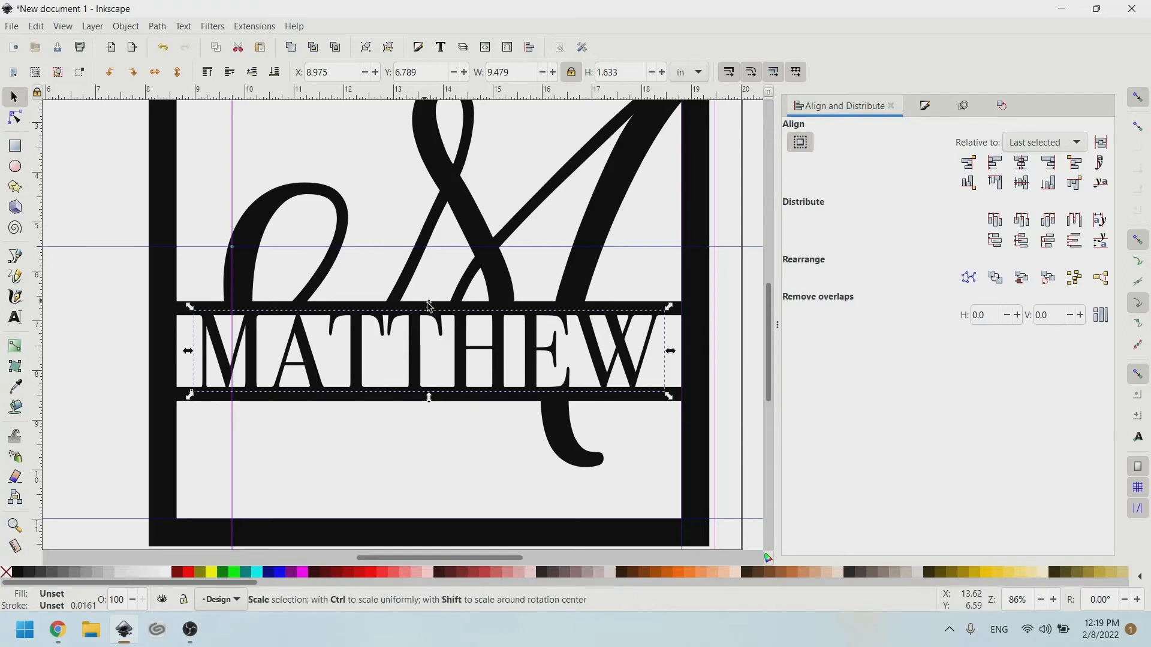
pyautogui.moveTo(431, 307); pyautogui.dragTo(431, 308)
# Fill the name text lime green.
pyautogui.click(239, 574)
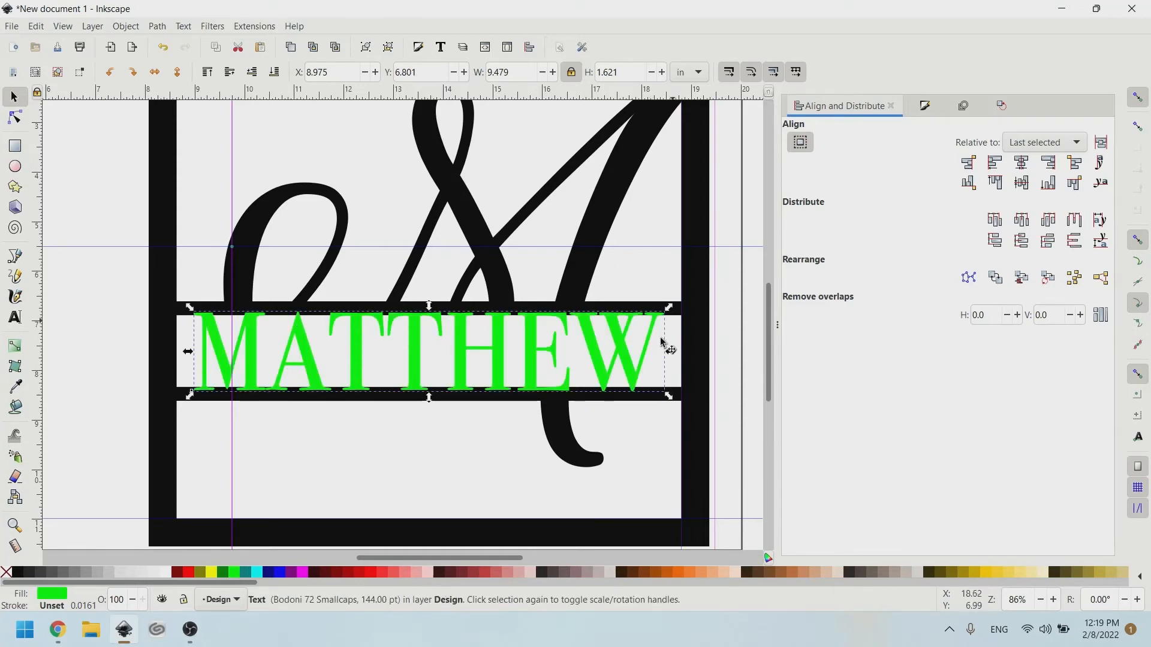
pyautogui.keyDown('shift'); pyautogui.click(698, 281); pyautogui.keyUp('shift')
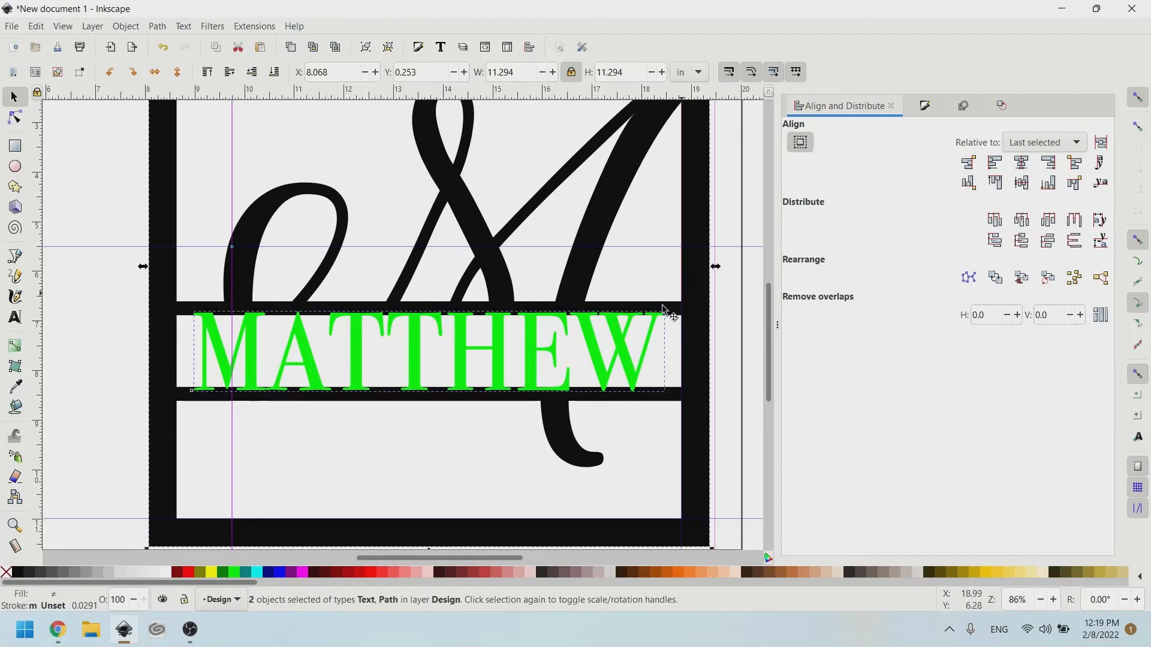
pyautogui.press('Escape')
pyautogui.click(218, 343)
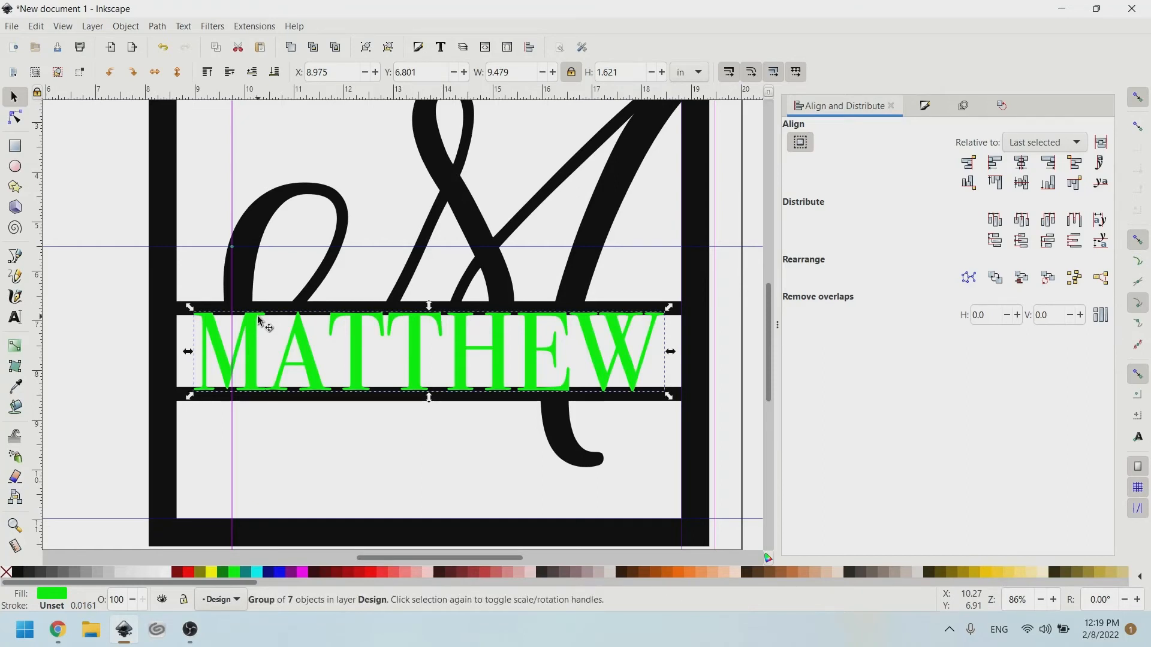
# Ungroup the name into separate letter paths and combine them with the frame into one 356-node path.
pyautogui.click(157, 26)
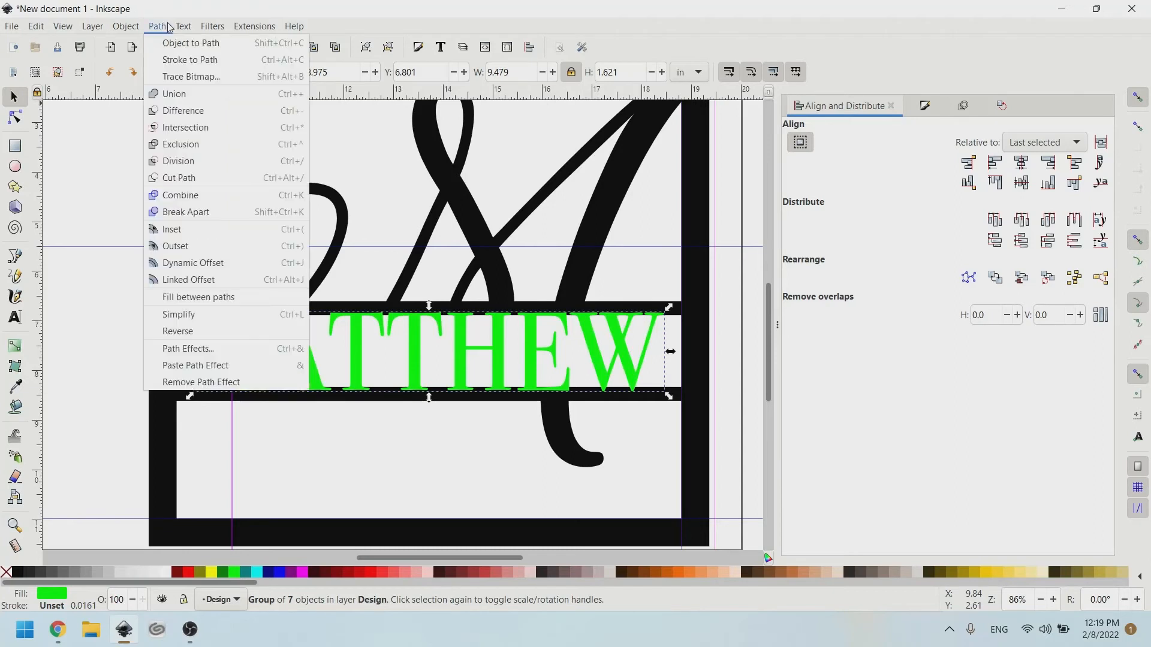
pyautogui.click(157, 29)
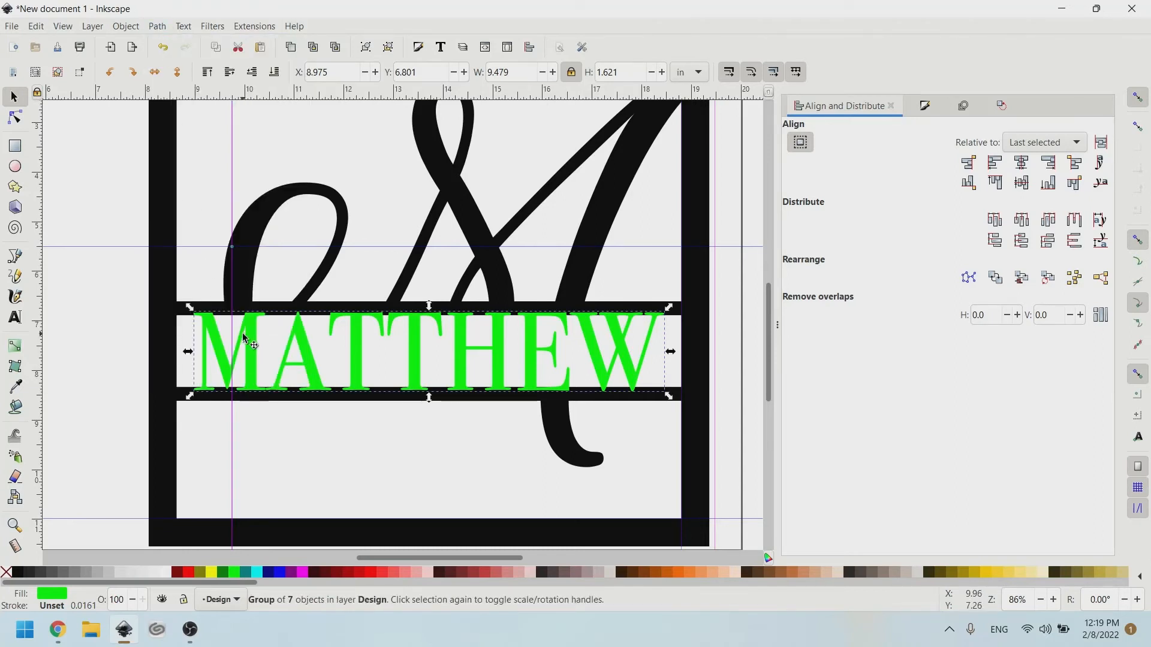
pyautogui.hotkey('ctrl', 'shift', 'g')
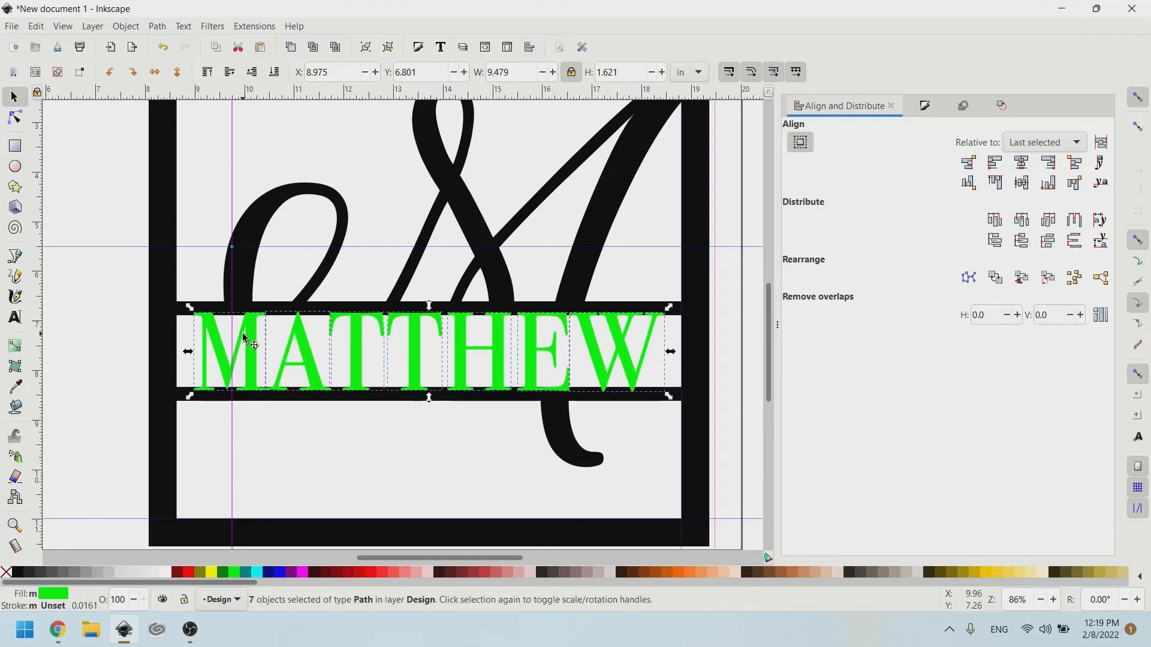
pyautogui.click(140, 28)
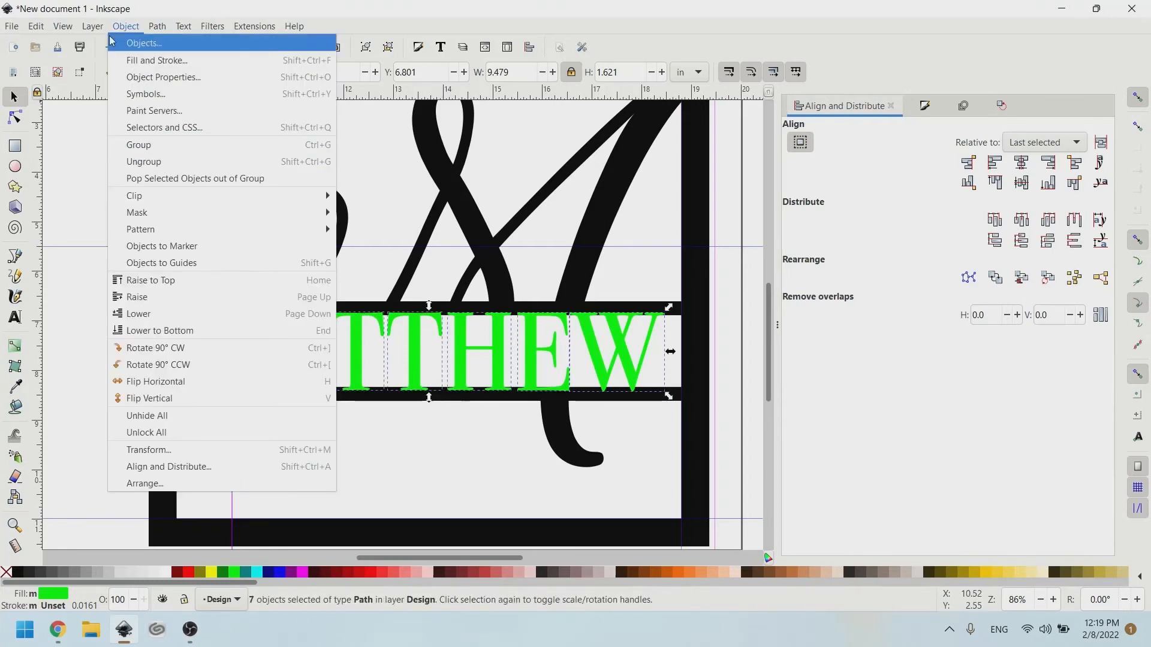
pyautogui.click(126, 26)
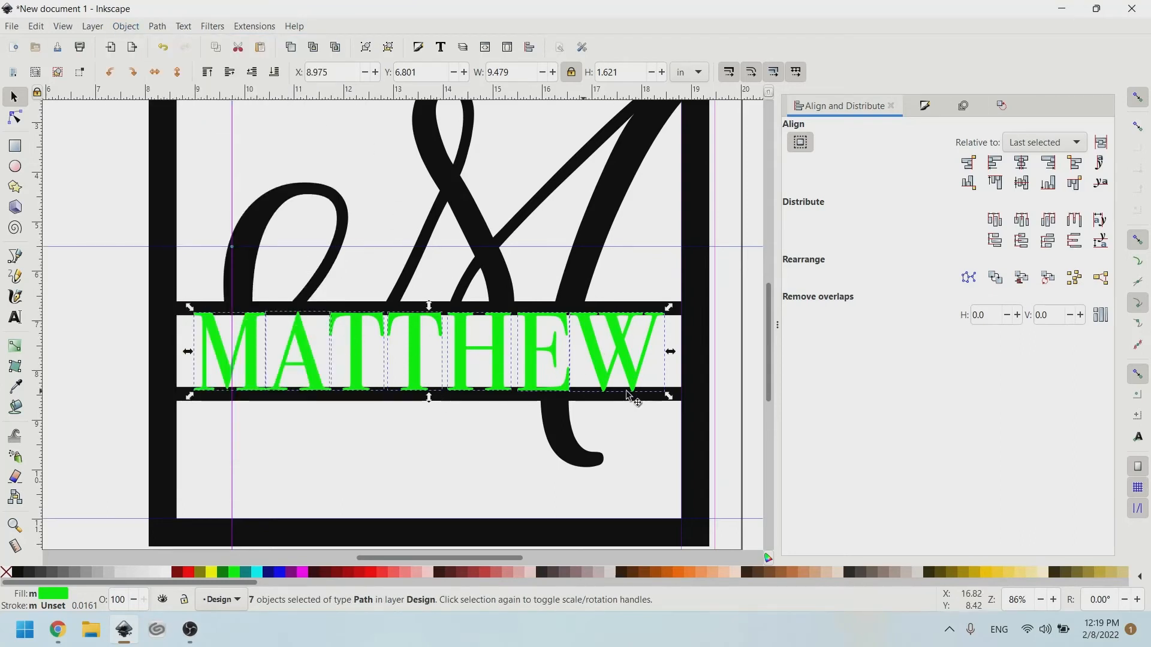
pyautogui.keyDown('shift'); pyautogui.click(695, 318); pyautogui.keyUp('shift')
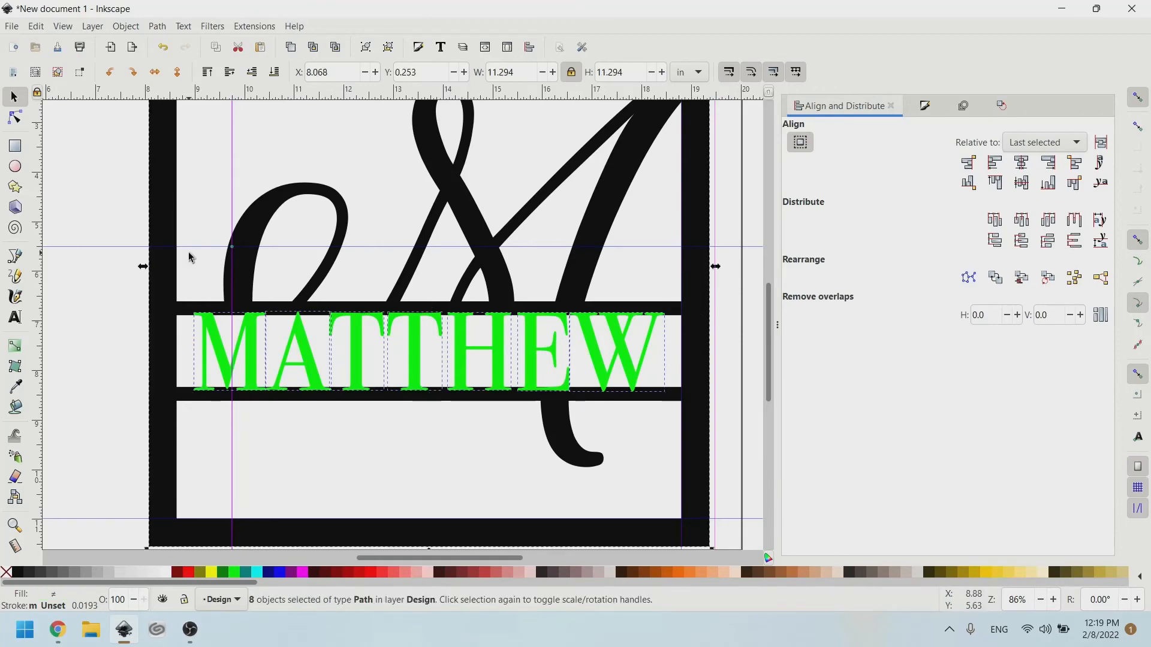
pyautogui.scroll(4, 188, 252)
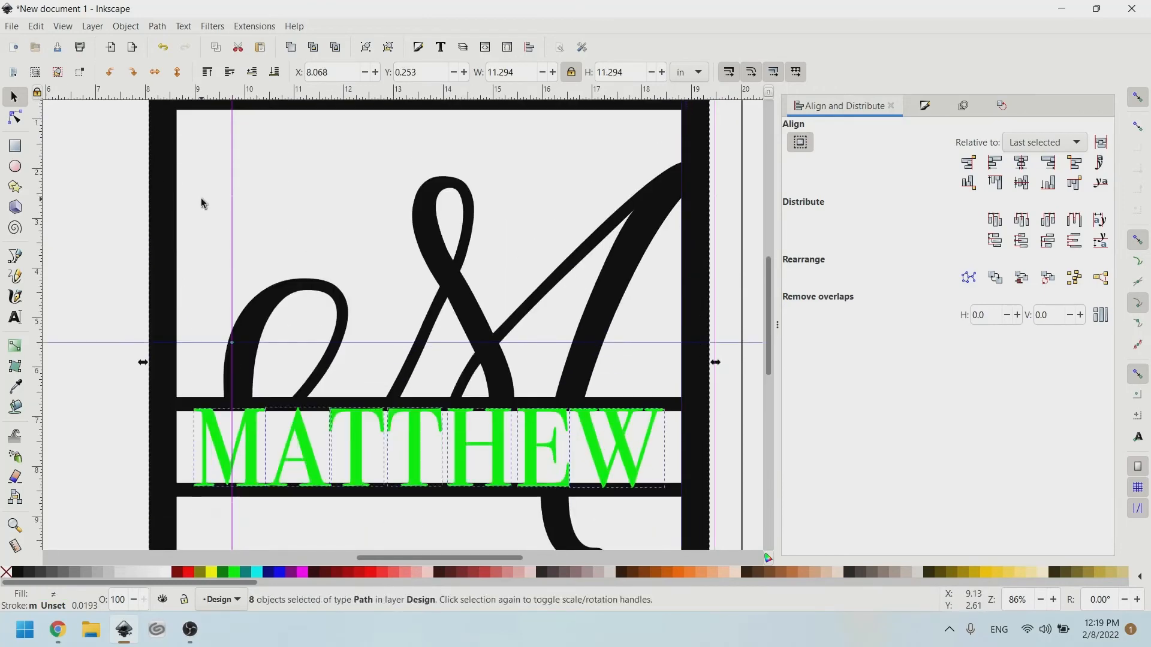
pyautogui.hotkey('ctrl', '+')
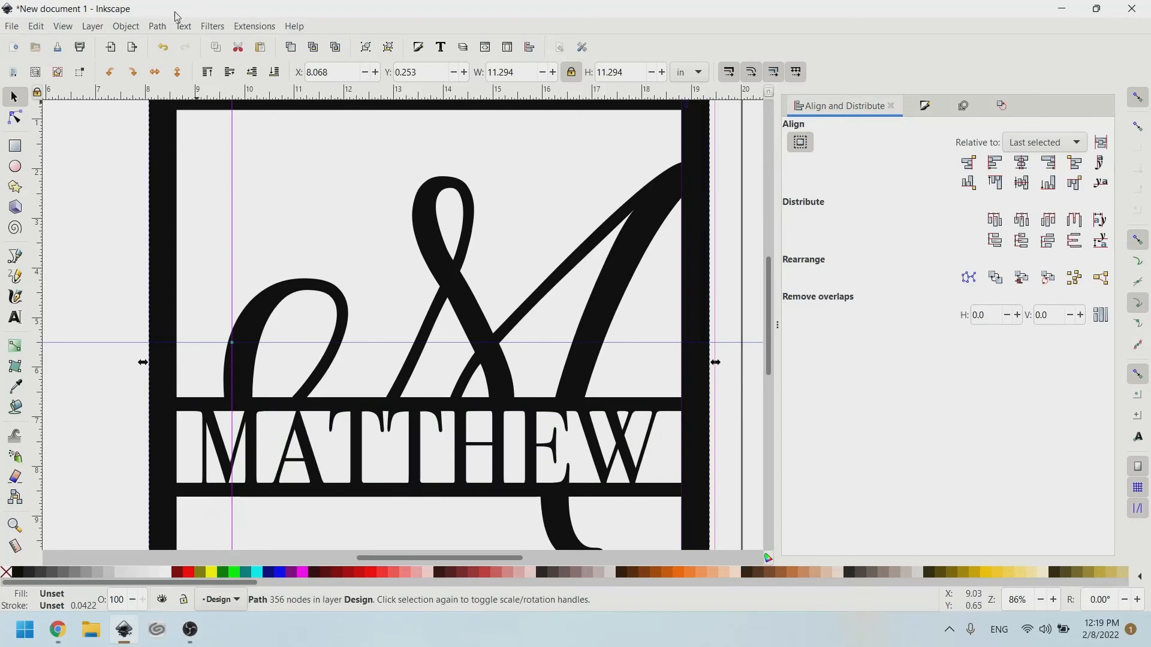
# Give the combined path a red outline.
pyautogui.click(157, 26)
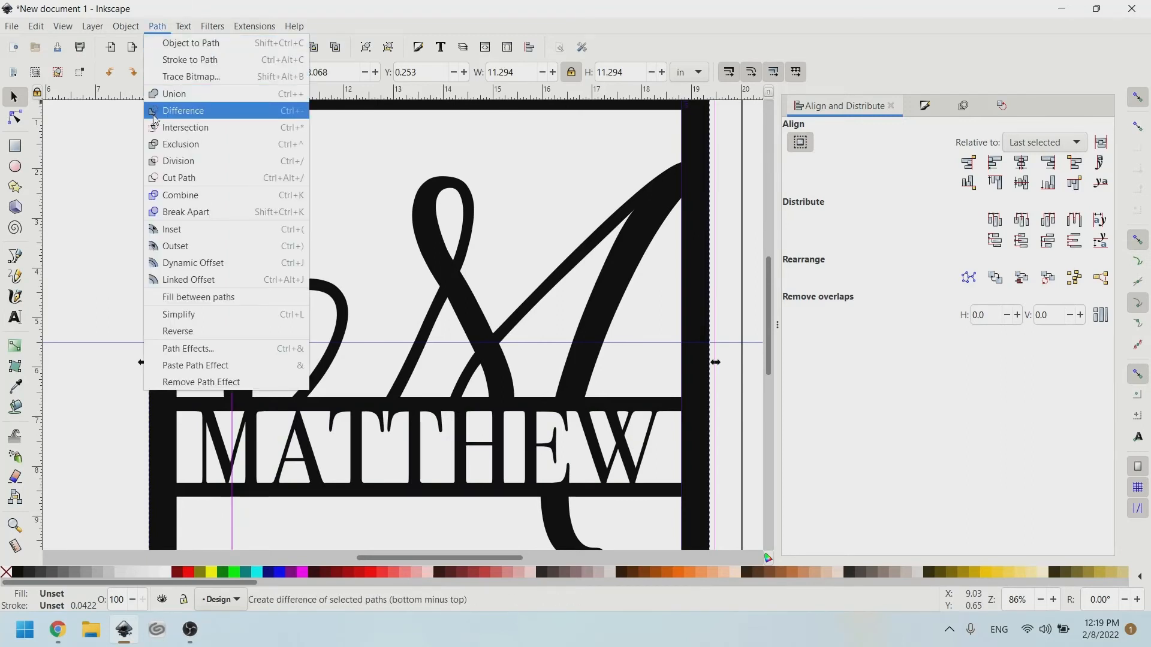
pyautogui.click(73, 302)
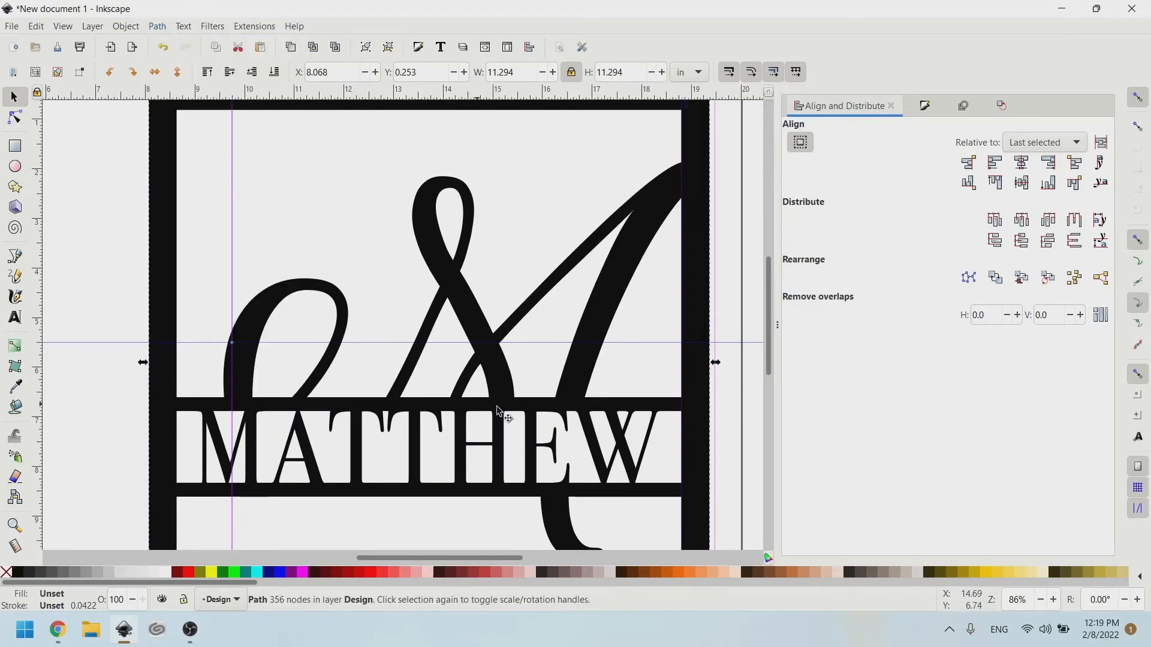
pyautogui.scroll(-2, 496, 411)
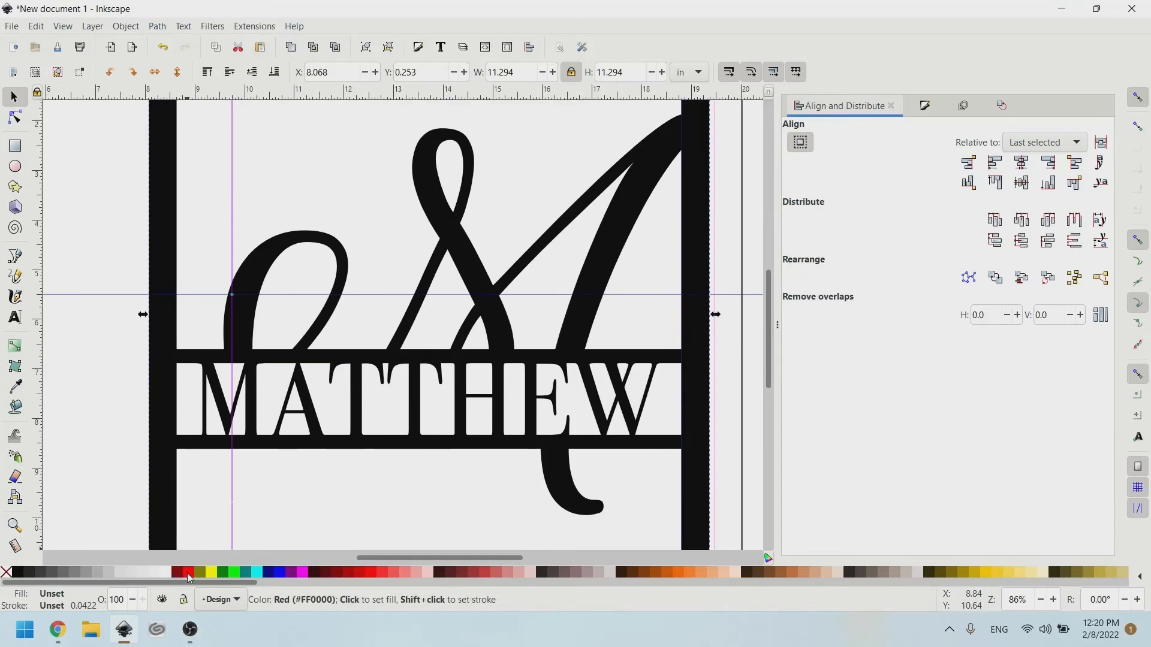
pyautogui.keyDown('shift'); pyautogui.click(188, 577); pyautogui.keyUp('shift')
# Remove the path's fill so only the thin red 0.0422 stroke remains, zooming out and in to inspect it.
pyautogui.scroll(2, 316, 283)
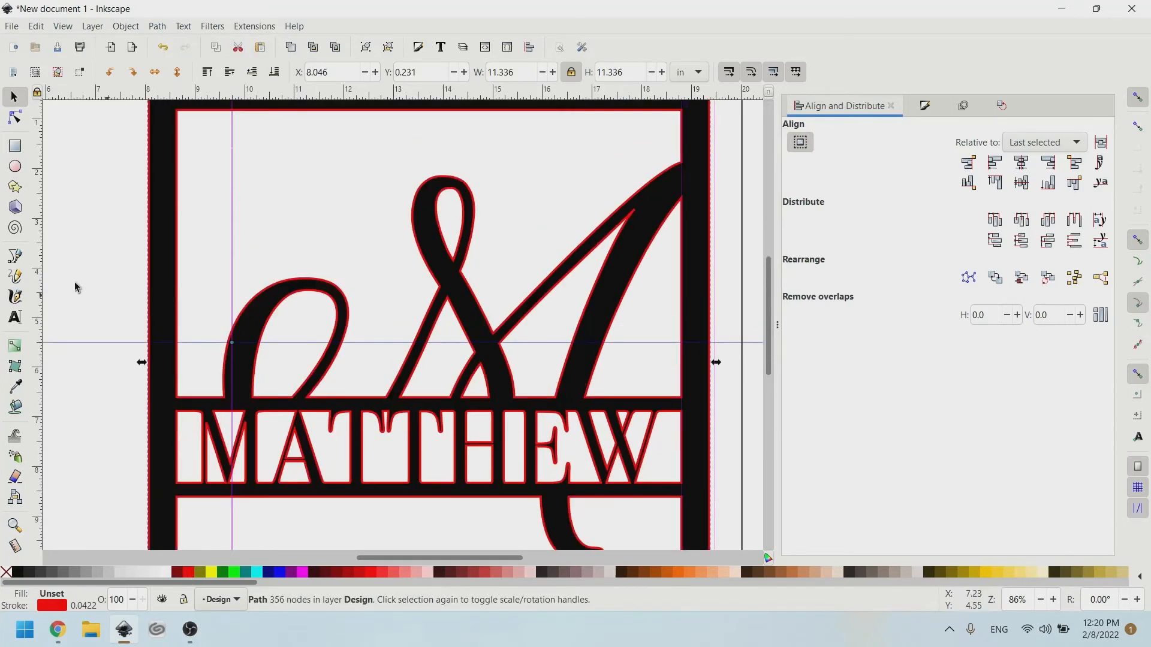
pyautogui.click(8, 573)
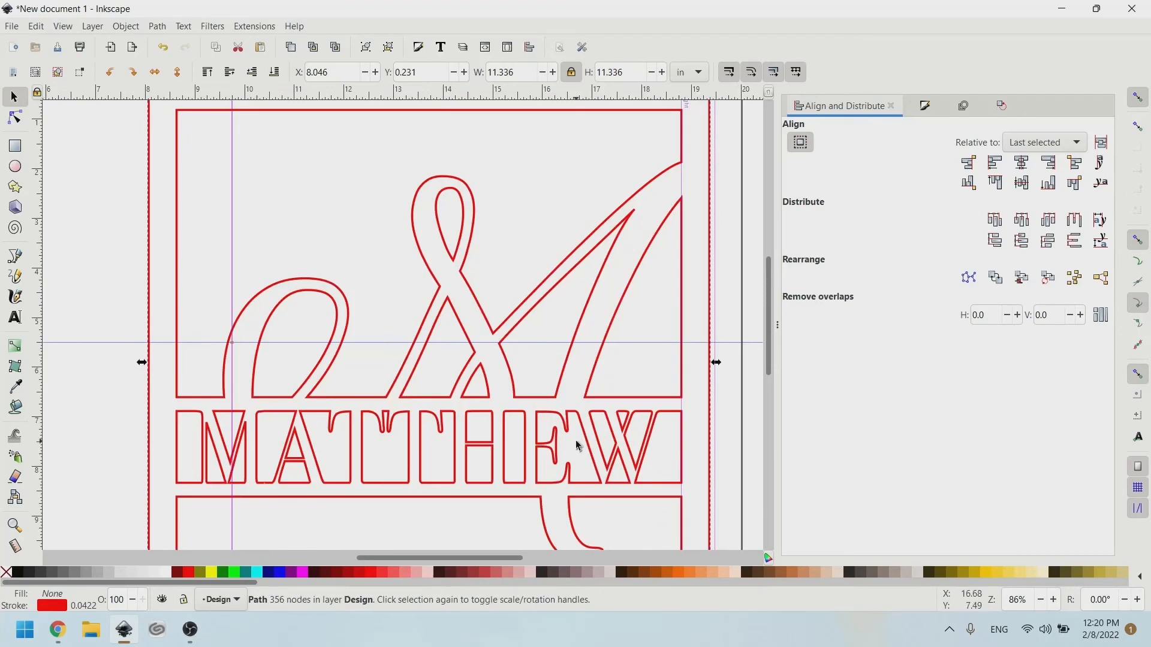
pyautogui.scroll(-2, 576, 393)
pyautogui.scroll(-1, 585, 380)
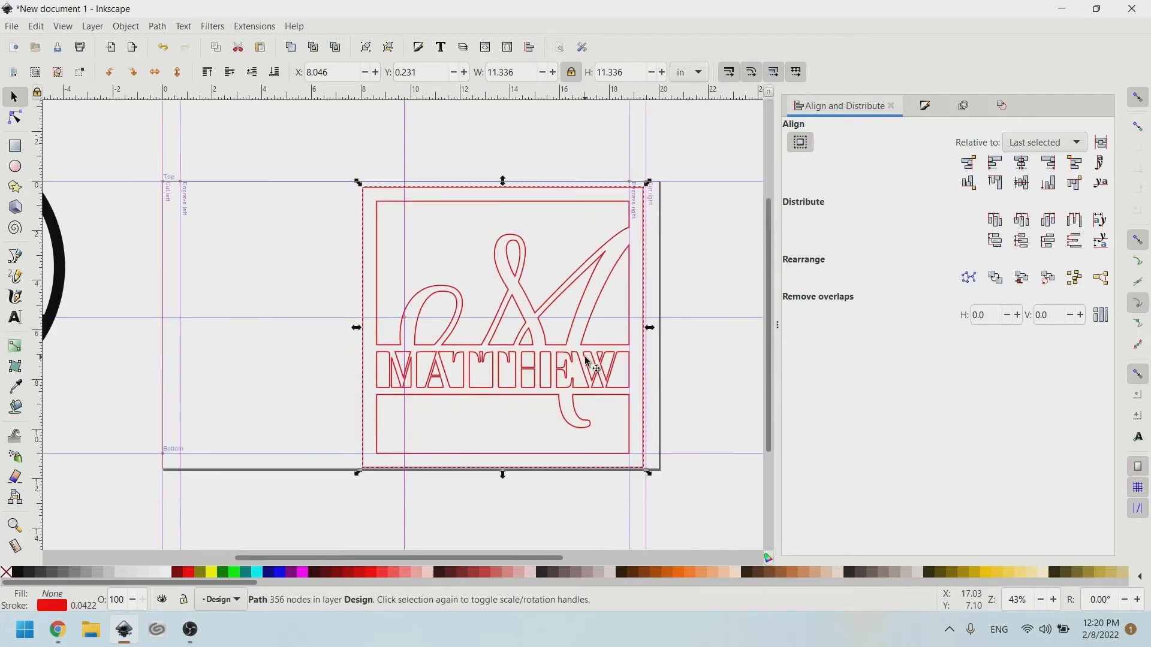
pyautogui.scroll(1, 611, 380)
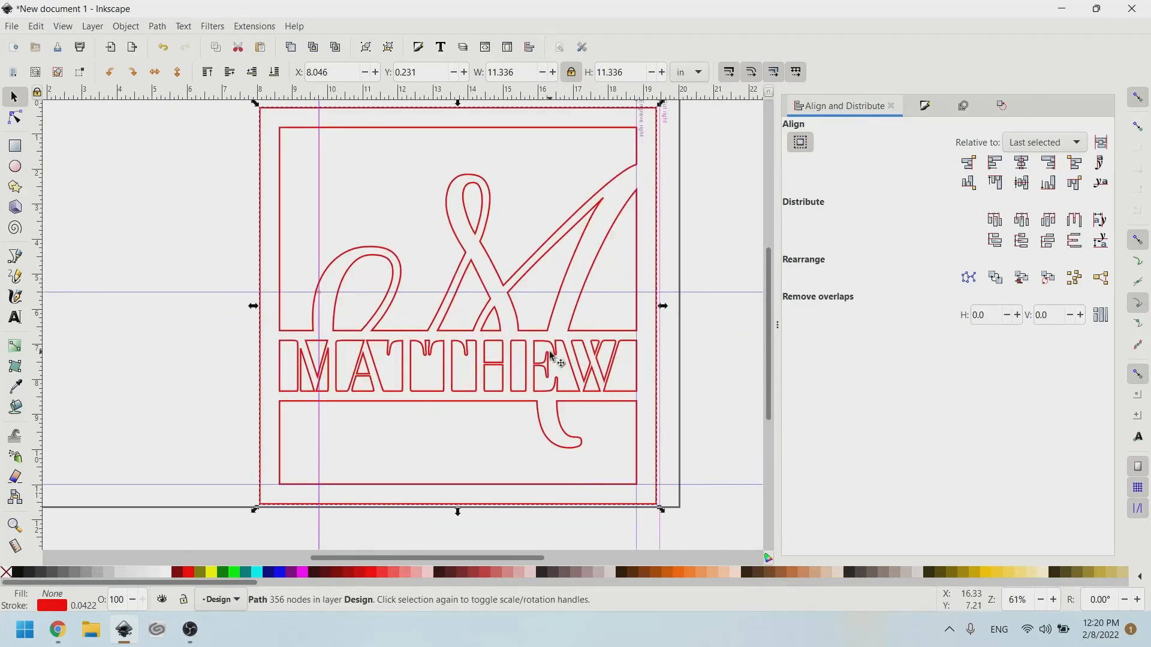
pyautogui.scroll(1, 591, 375)
pyautogui.scroll(-1, 607, 372)
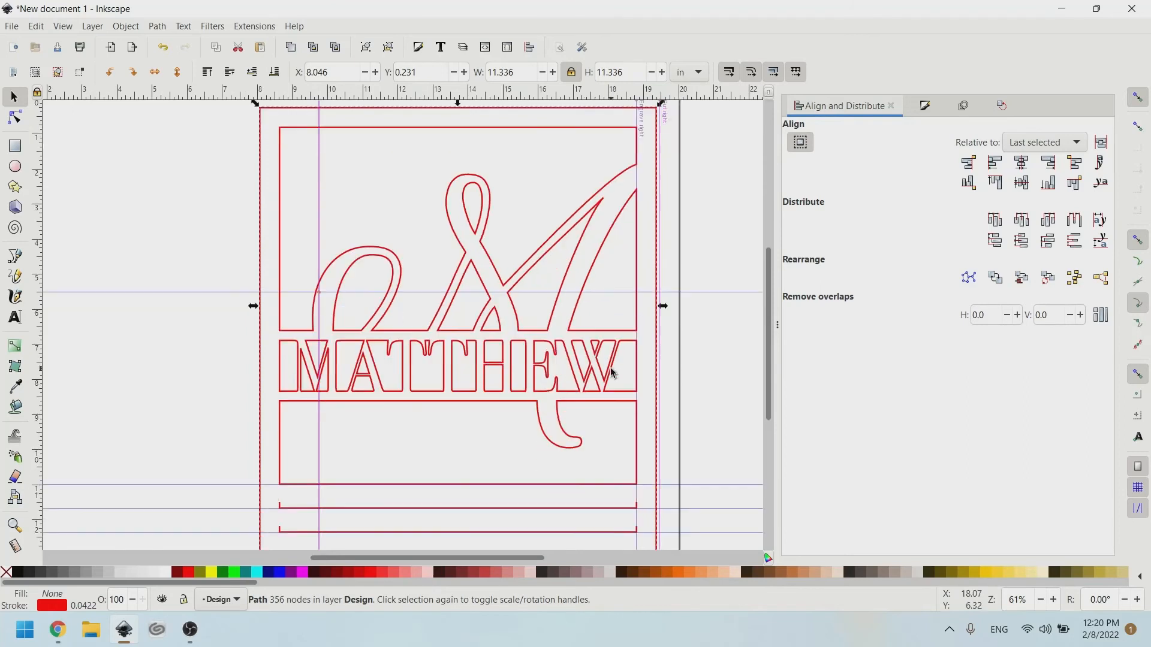
pyautogui.scroll(1, 600, 369)
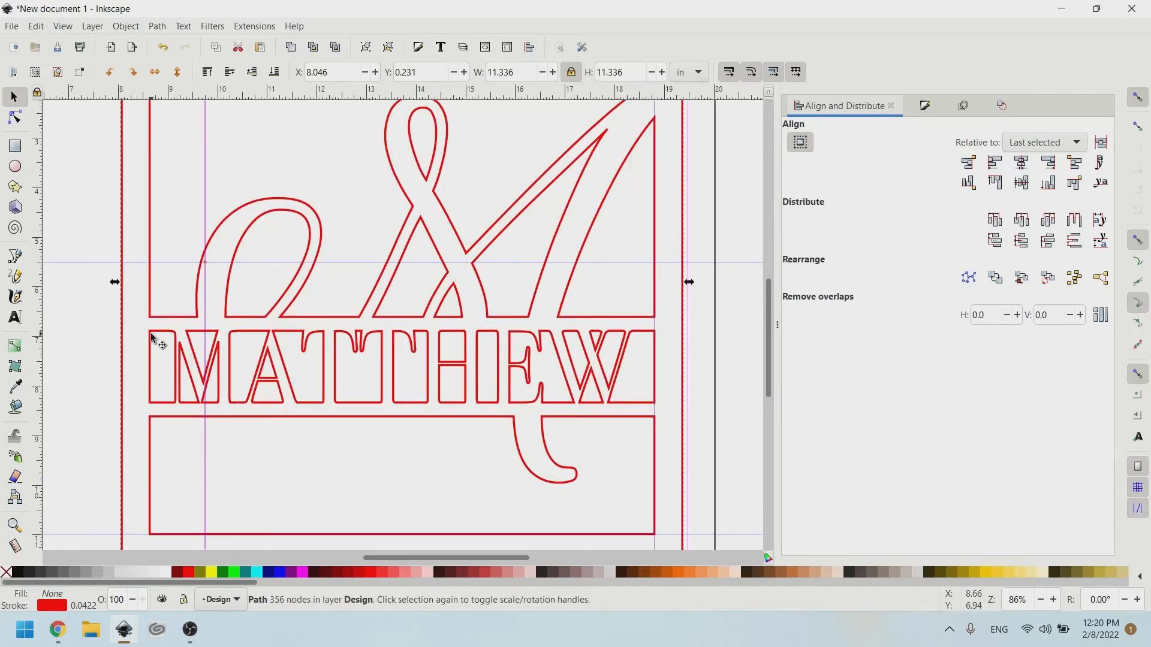
pyautogui.press('ctrl')
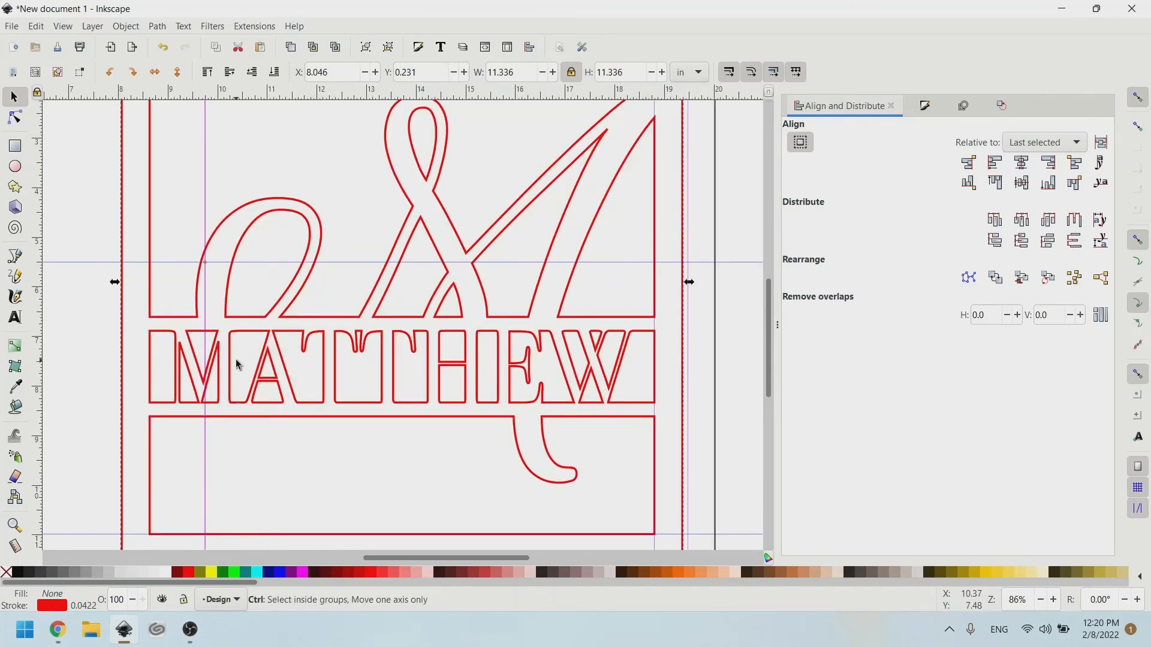
# Undo the outline, combine, font and size changes until the name text is gone from the band.
pyautogui.hotkey('ctrl', 'z')
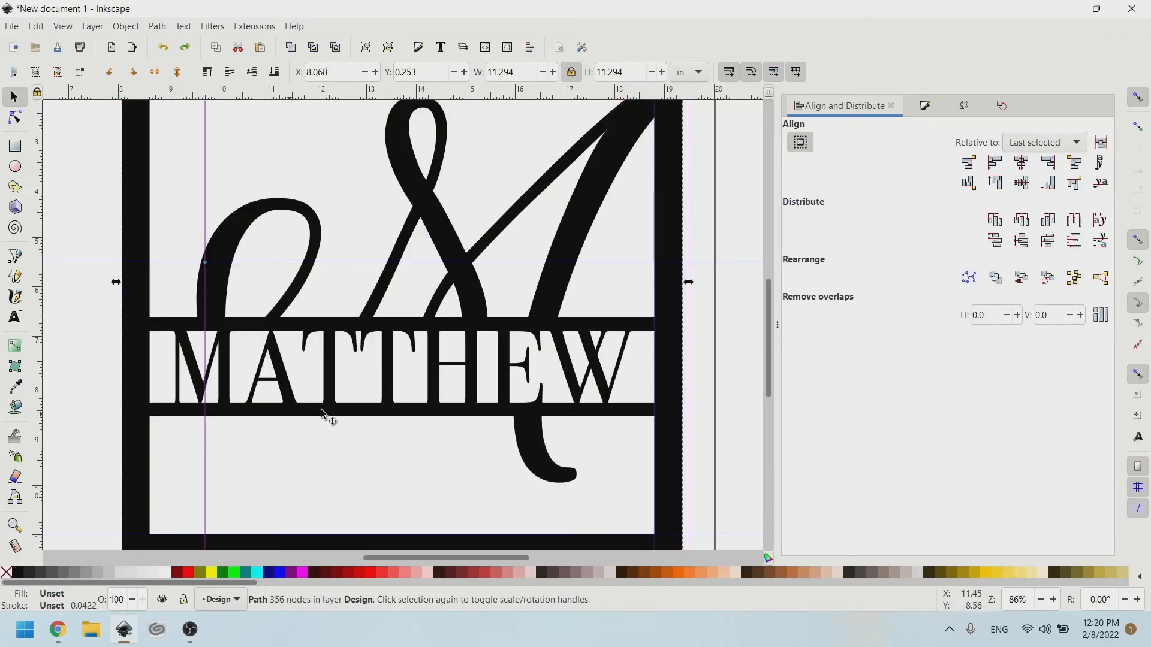
pyautogui.hotkey('ctrl', 'z')
pyautogui.hotkey('ctrl', 'z')
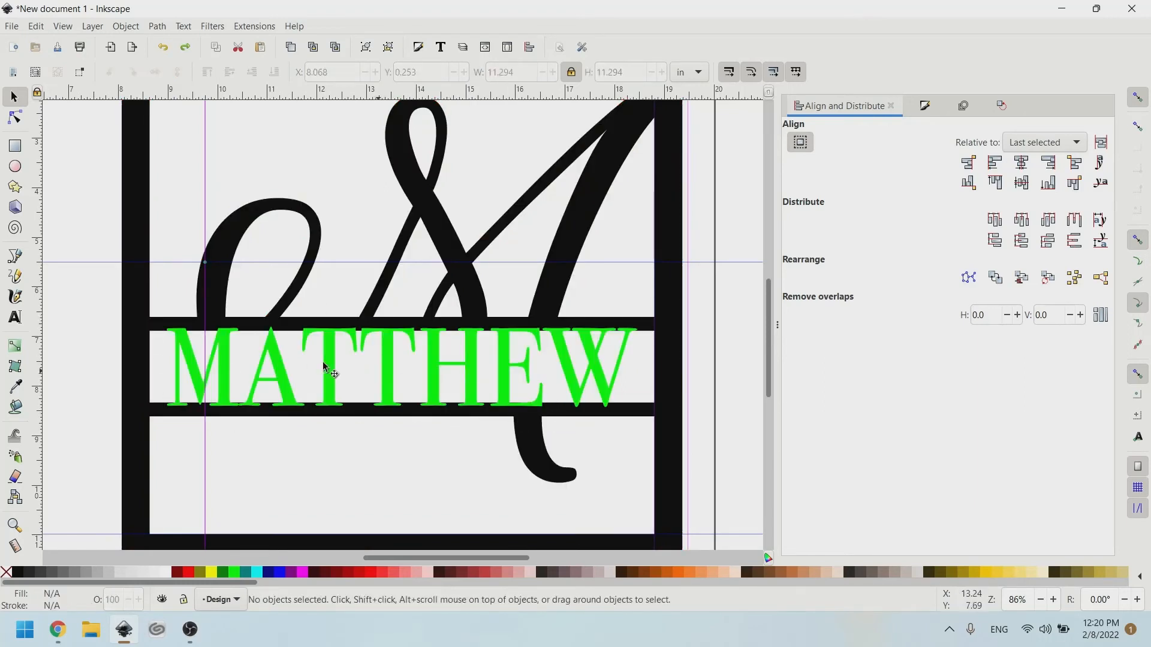
pyautogui.hotkey('ctrl', 'z')
pyautogui.hotkey('ctrl', 'z')
pyautogui.hotkey('ctrl', 'z')
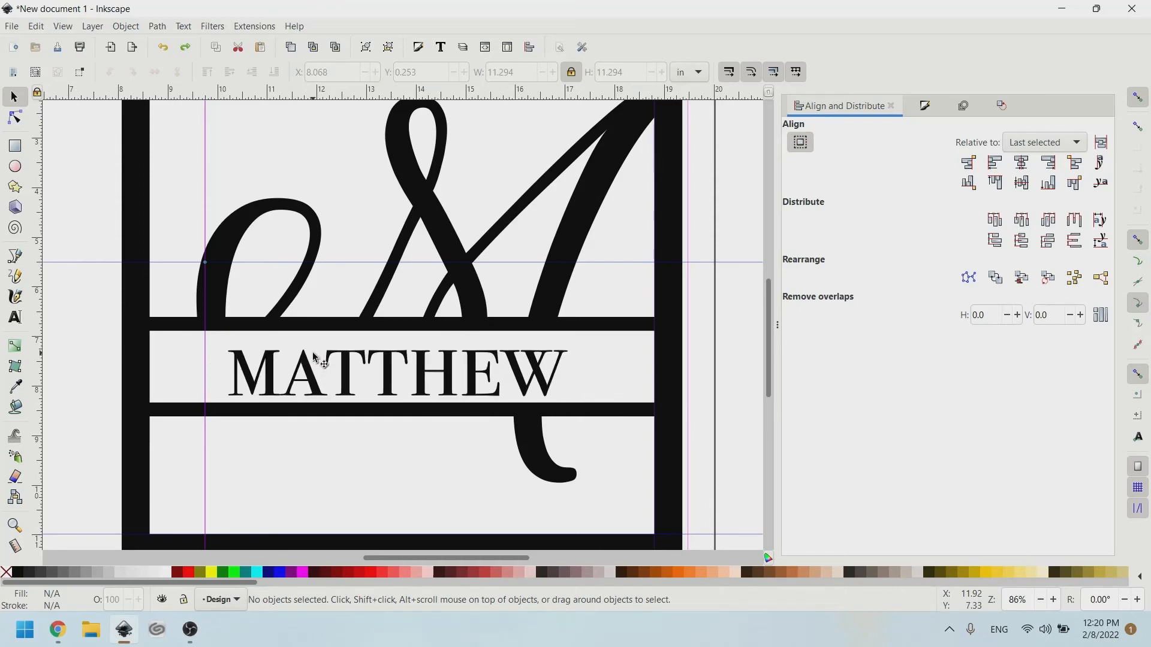
pyautogui.hotkey('ctrl', 'z')
pyautogui.hotkey('ctrl', 'z')
pyautogui.hotkey('ctrl', 'z')
pyautogui.hotkey('ctrl', 'z')
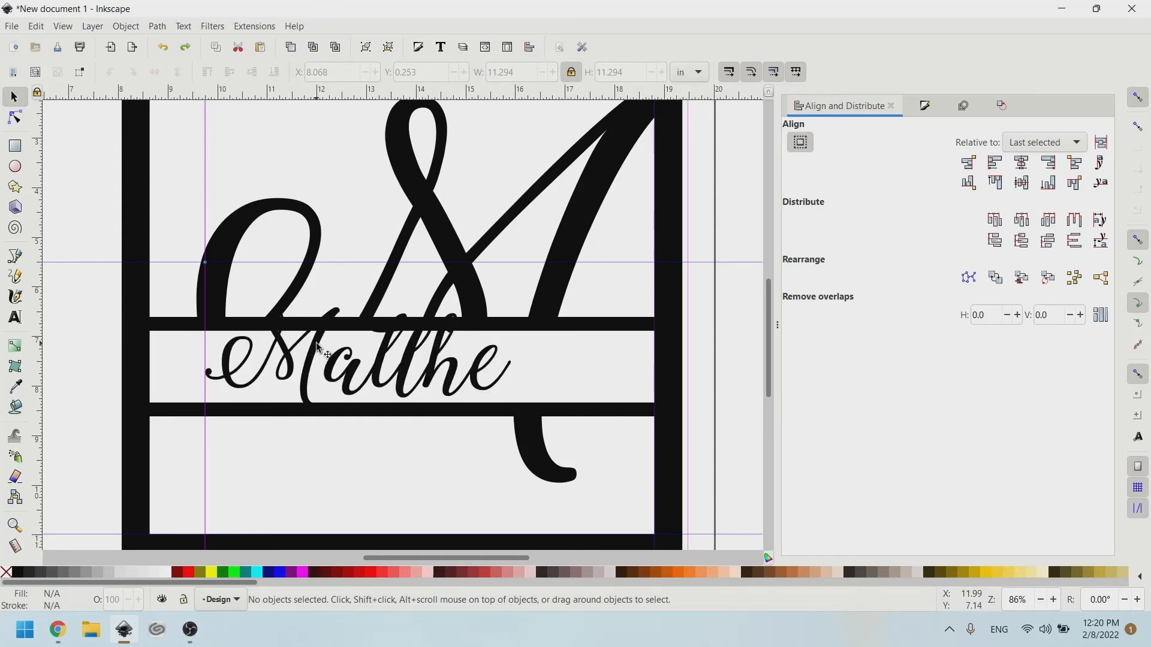
pyautogui.hotkey('ctrl', 'z')
pyautogui.hotkey('ctrl', 'z')
pyautogui.hotkey('ctrl', 'z')
pyautogui.hotkey('ctrl', 'z')
pyautogui.hotkey('ctrl', 'z')
pyautogui.hotkey('ctrl', 'z')
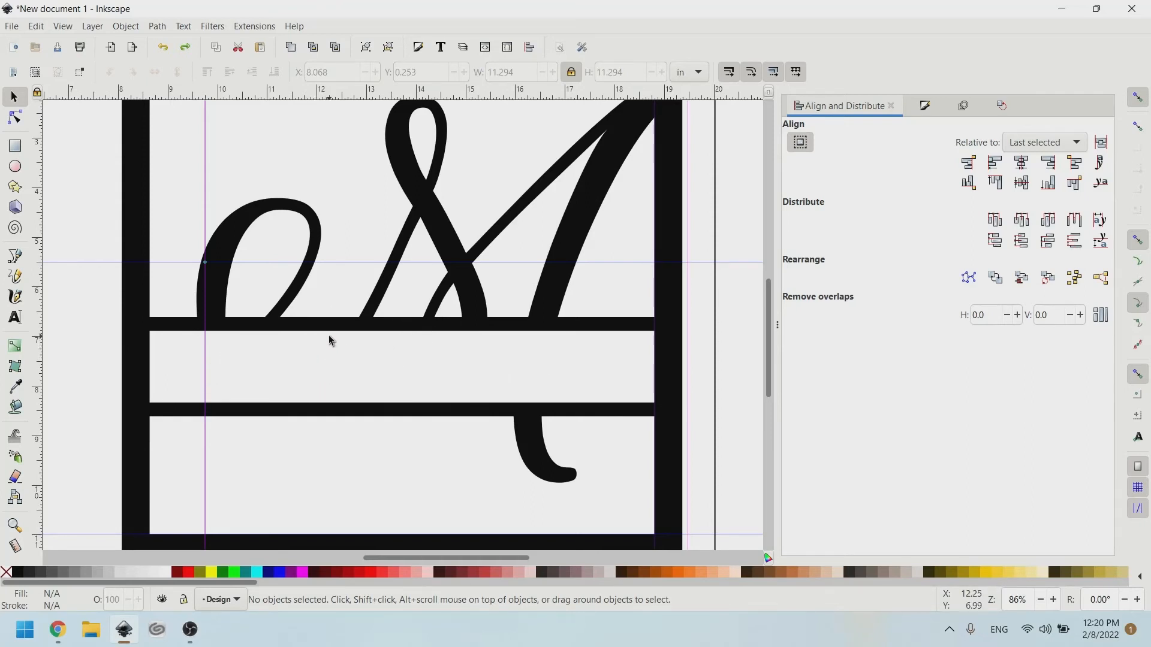
pyautogui.hotkey('ctrl', 'z')
pyautogui.hotkey('ctrl', 'z')
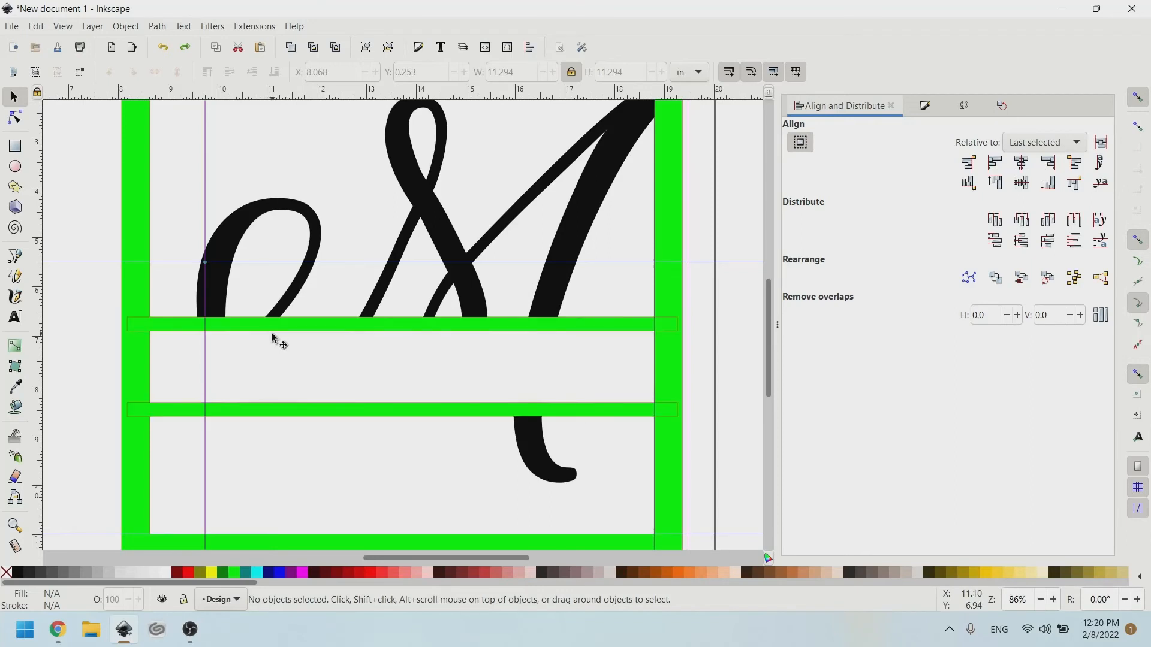
# Type the name as new text inside the band.
pyautogui.click(472, 329)
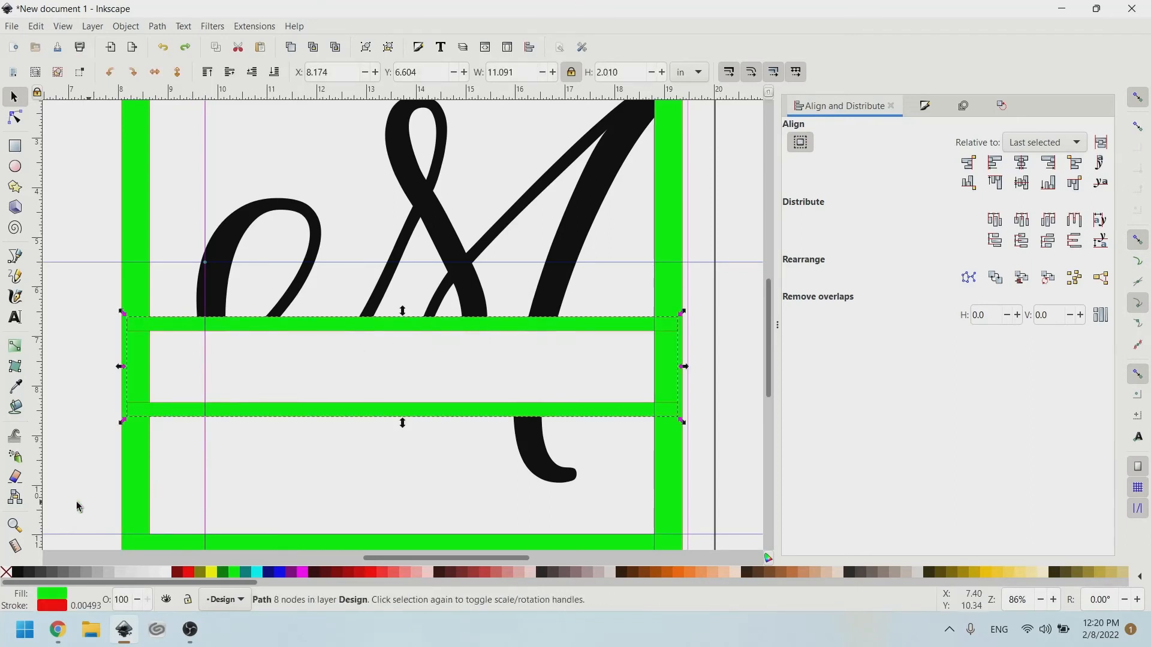
pyautogui.click(17, 316)
pyautogui.click(269, 372)
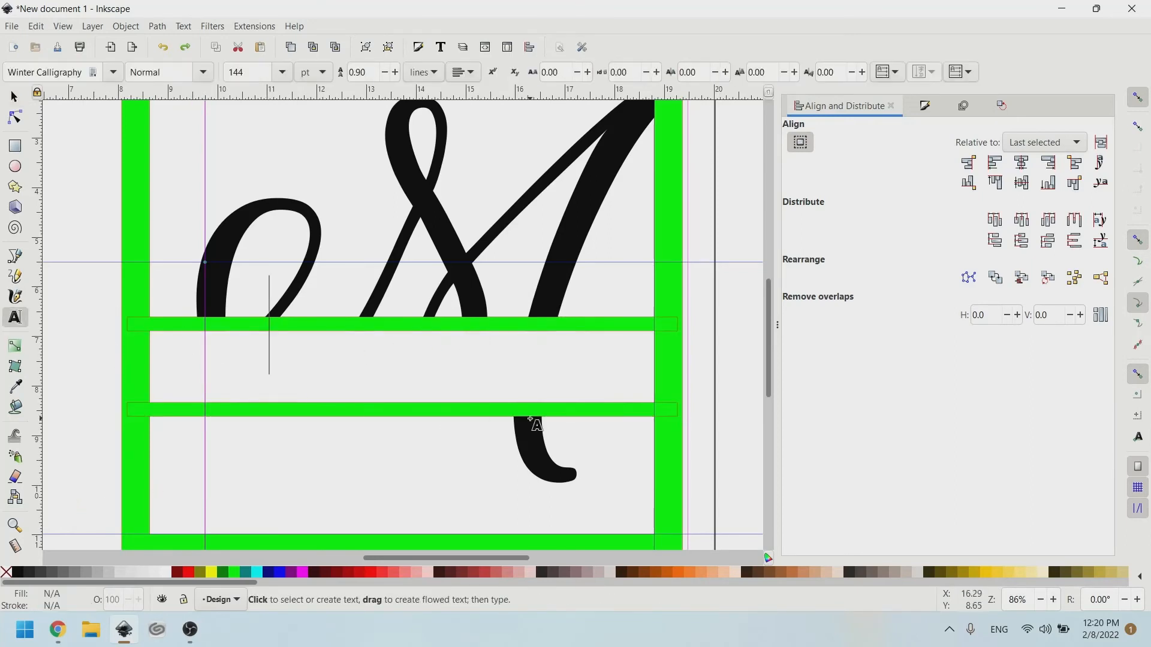
pyautogui.write('Matthew')
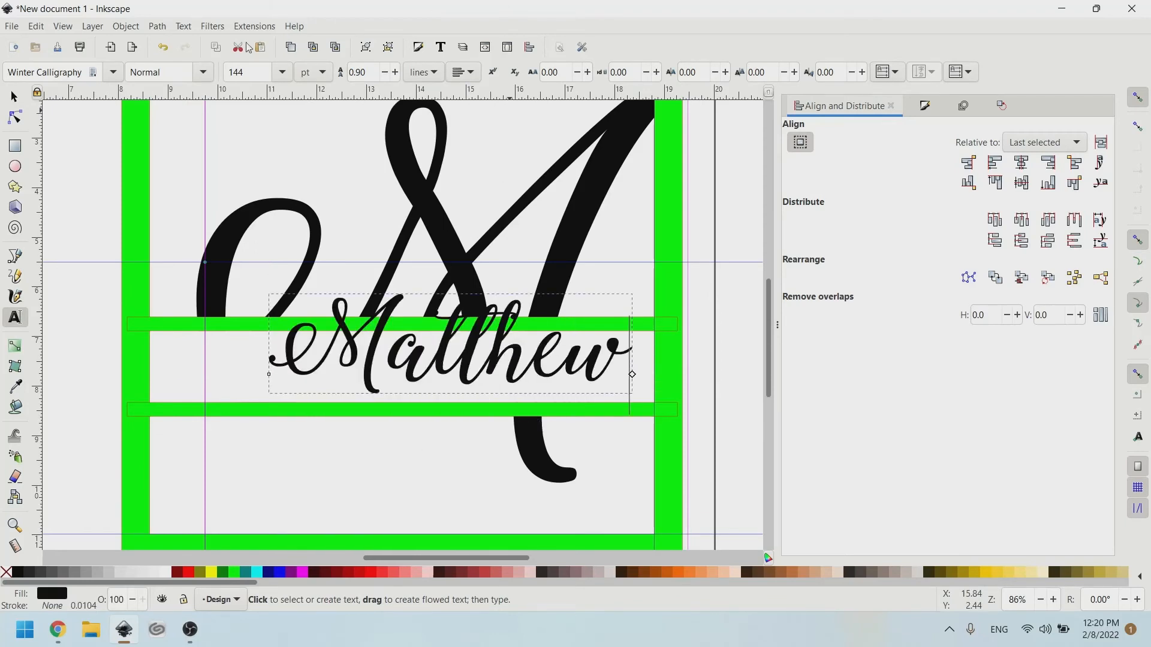
# Set the name to Bodoni 72 Smallcaps at 144 pt and retype its first M.
pyautogui.tripleClick(11, 70)
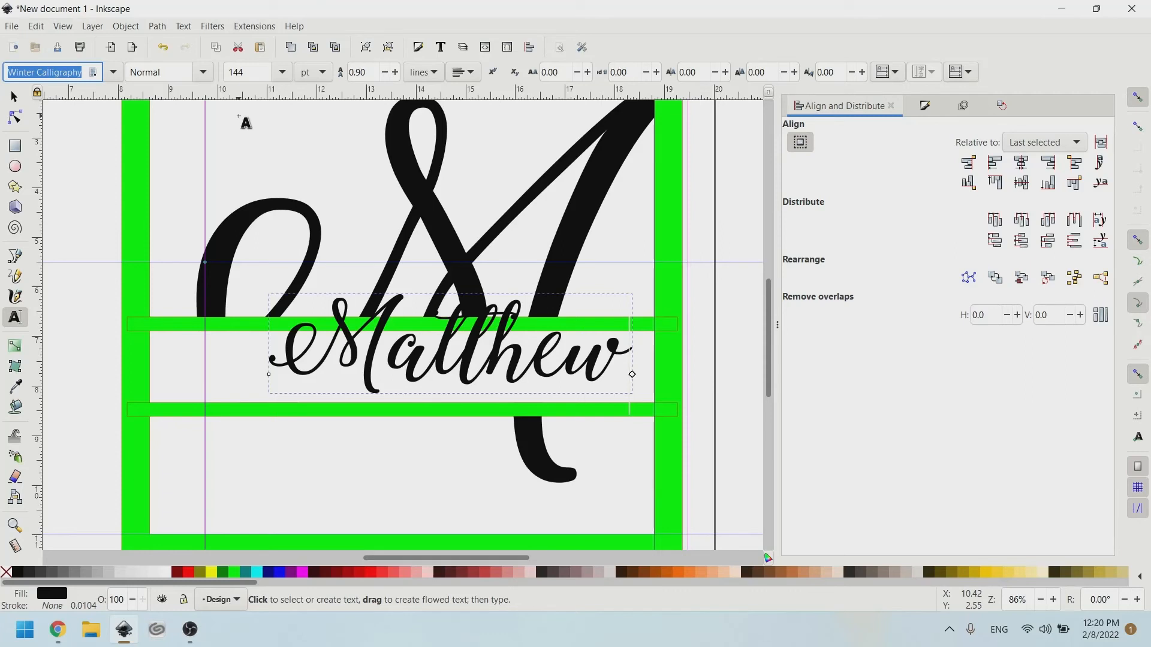
pyautogui.write('bo')
pyautogui.press('Down')
pyautogui.press('Return')
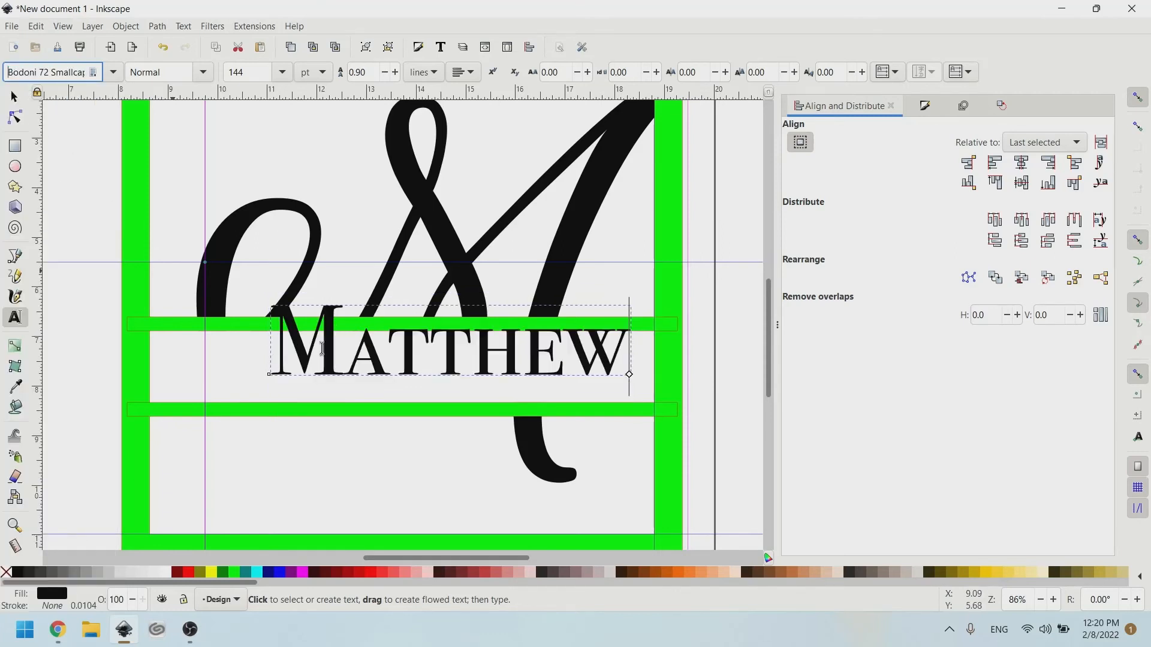
pyautogui.press('BackSpace')
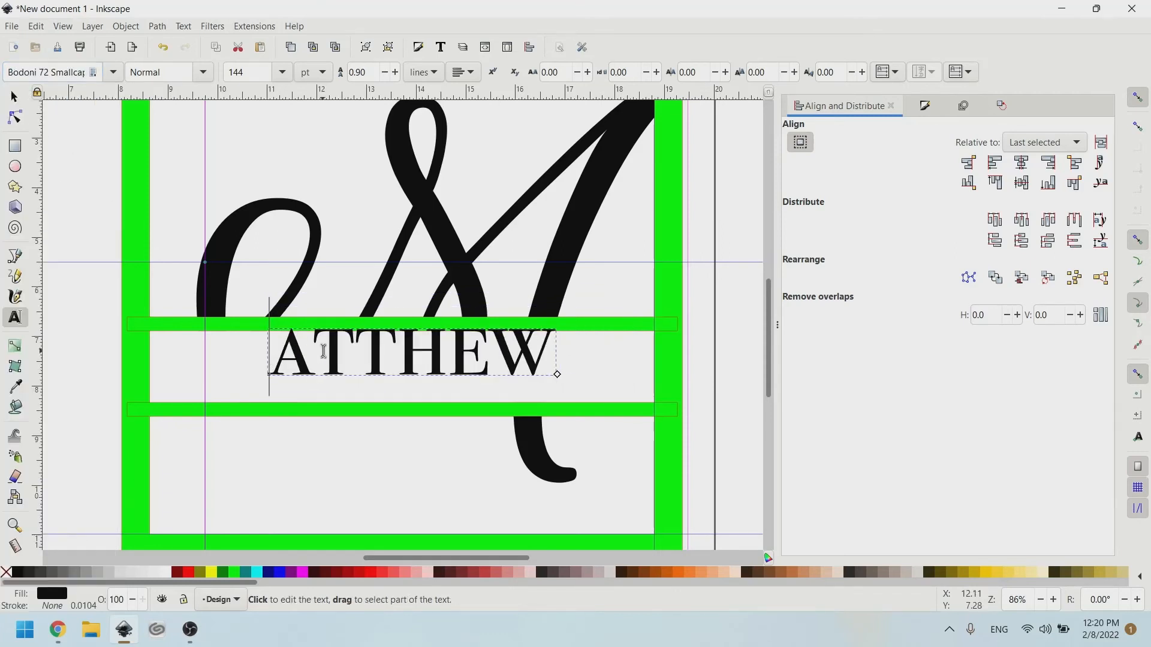
pyautogui.write('M')
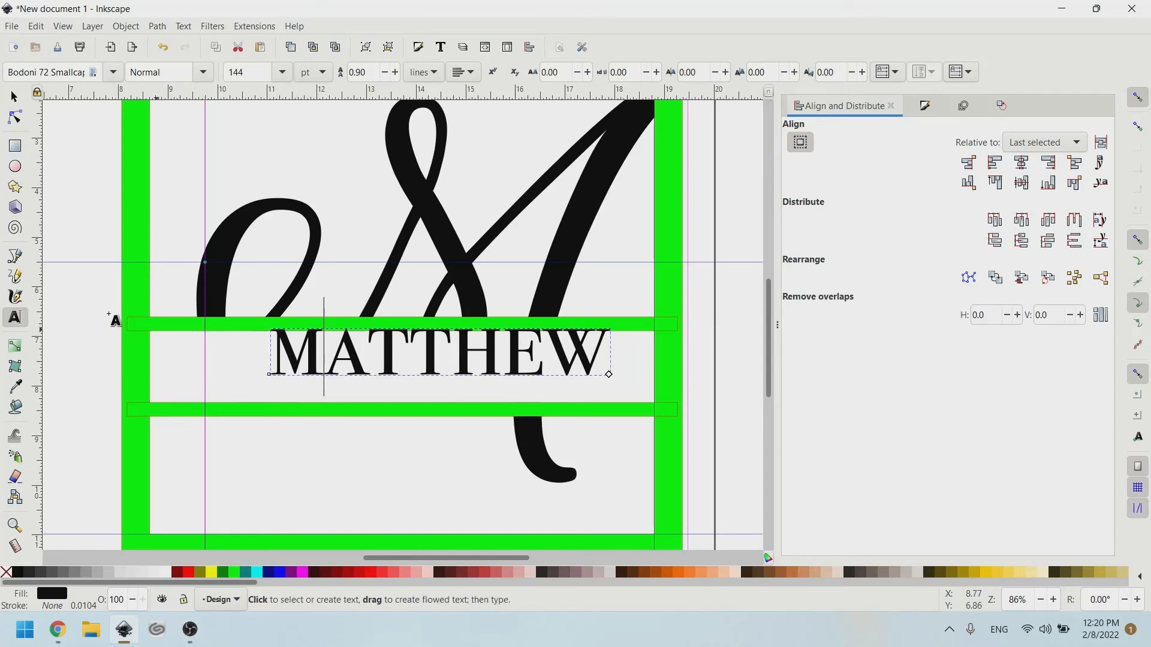
pyautogui.press('F1')
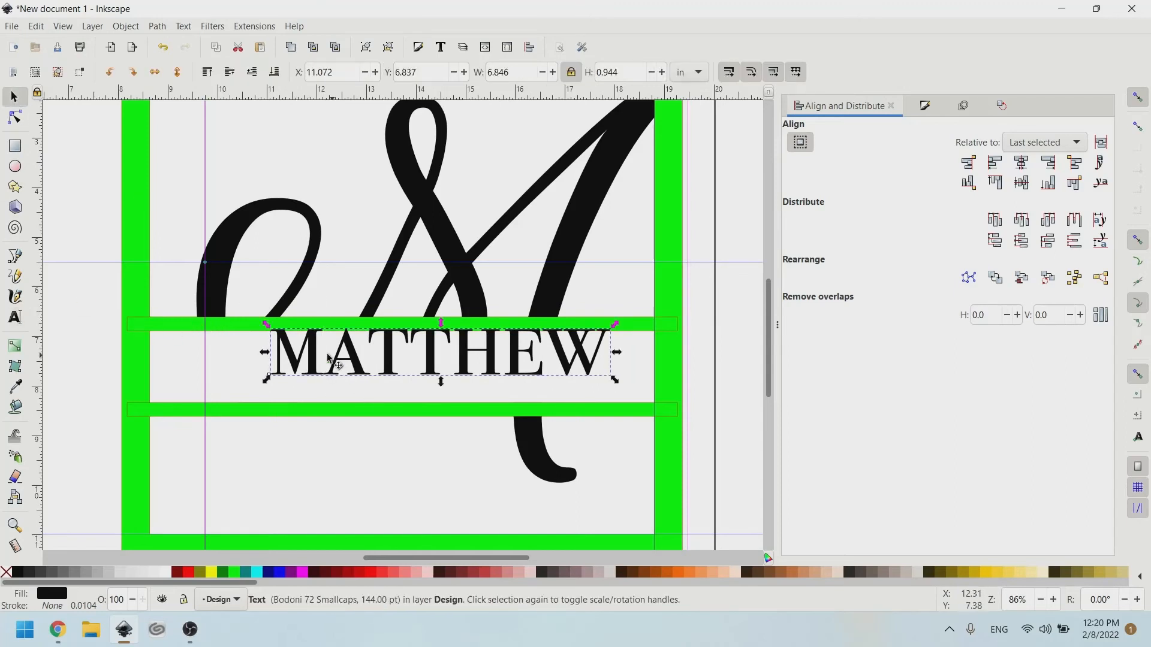
pyautogui.keyDown('shift'); pyautogui.click(246, 326); pyautogui.keyUp('shift')
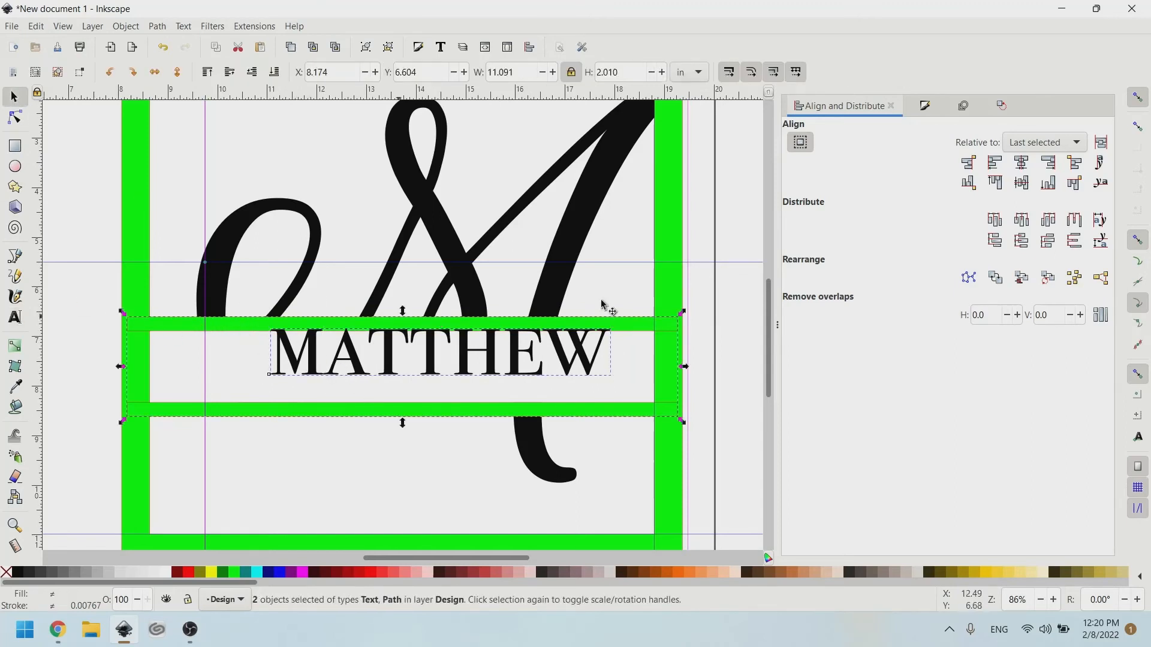
# Centre the name horizontally and vertically on the green band.
pyautogui.click(1021, 163)
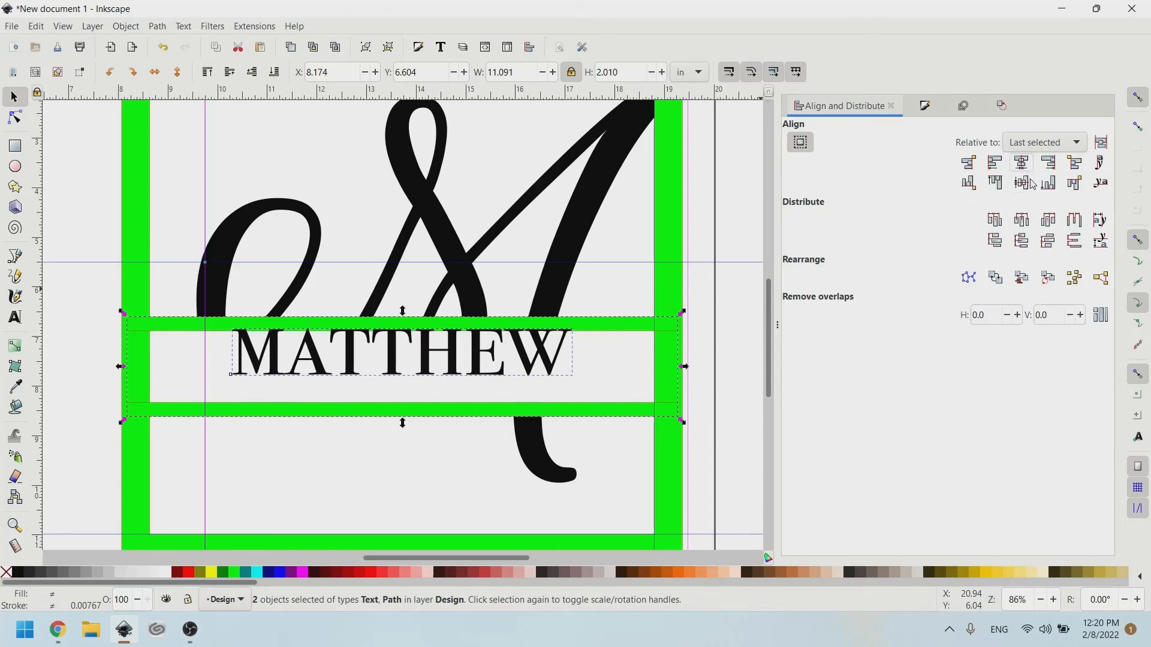
pyautogui.click(1021, 182)
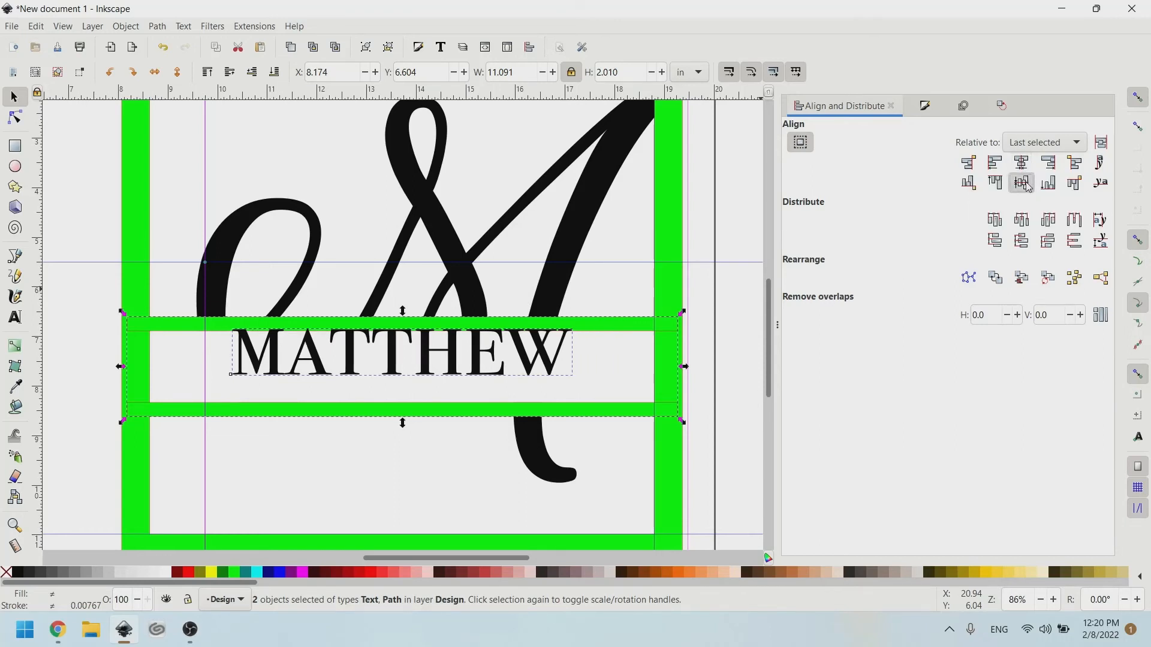
pyautogui.click(616, 363)
pyautogui.click(513, 368)
# Enlarge the name about 117% and stretch it to 8.658 × 1.568 in, re-centred vertically in the band.
pyautogui.moveTo(578, 341); pyautogui.dragTo(625, 314)
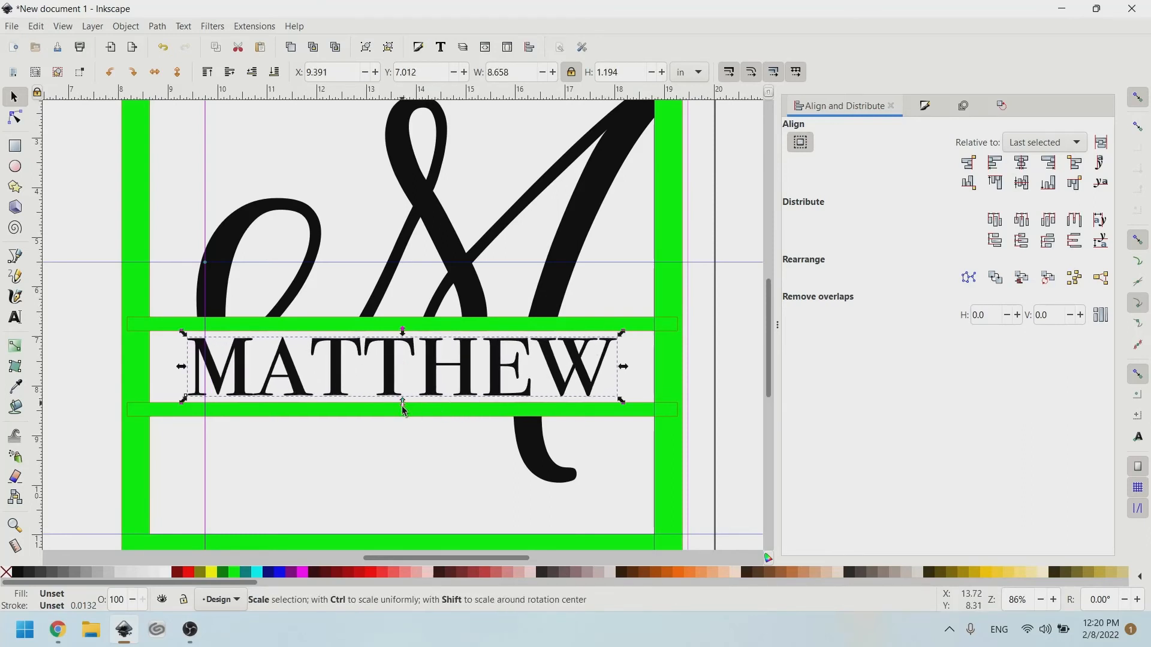
pyautogui.moveTo(404, 410); pyautogui.dragTo(402, 411)
pyautogui.moveTo(404, 329); pyautogui.dragTo(404, 319)
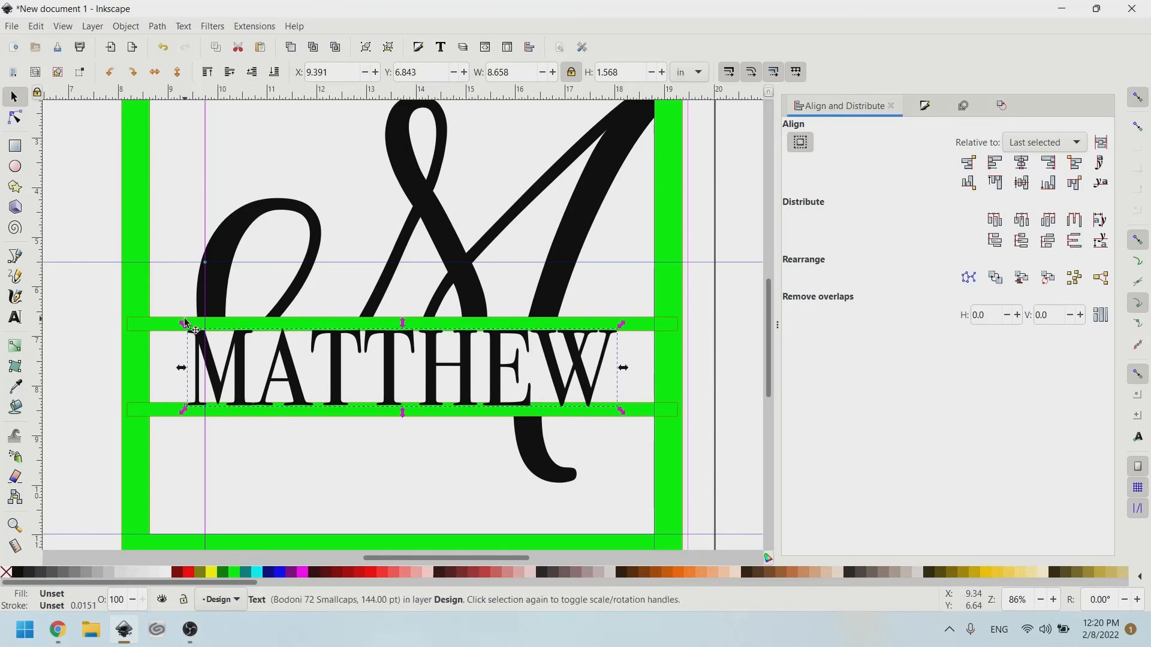
pyautogui.keyDown('shift'); pyautogui.click(161, 337); pyautogui.keyUp('shift')
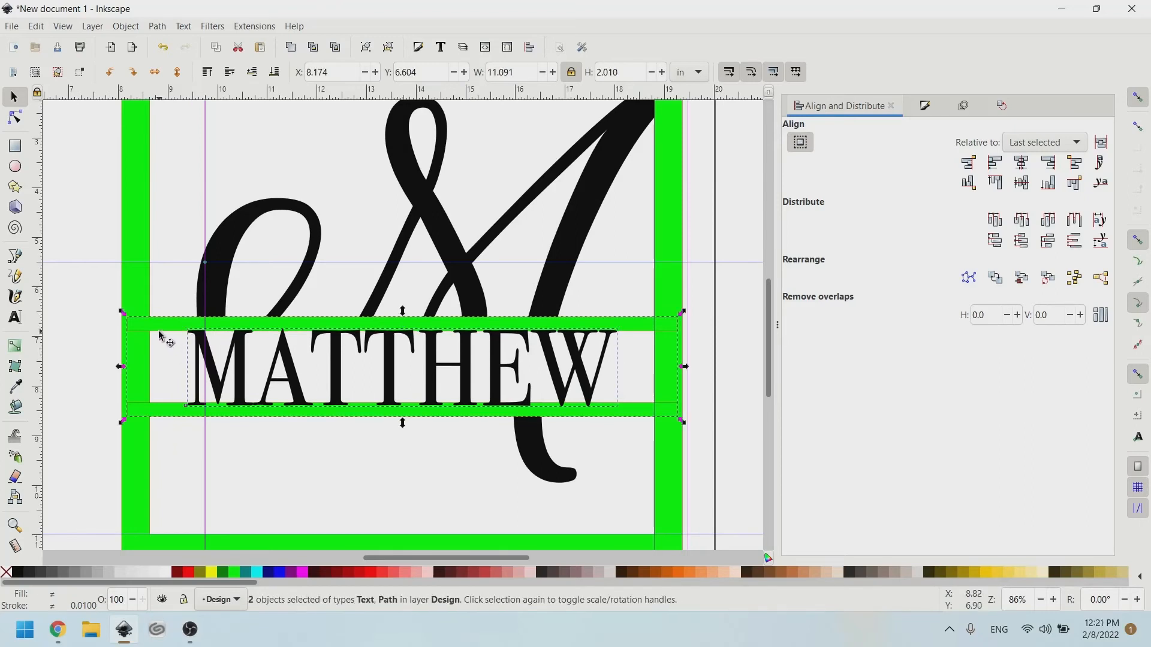
pyautogui.click(1021, 183)
pyautogui.click(193, 352)
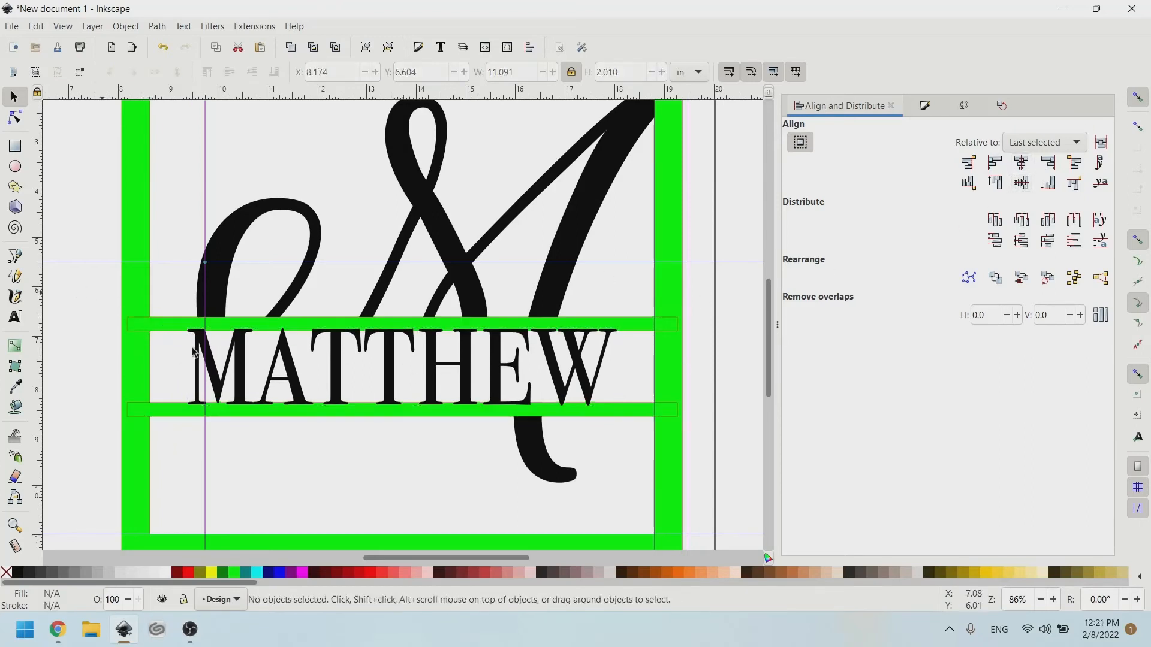
# Break the name into separate letter shapes and select them together with the green band.
pyautogui.click(220, 373)
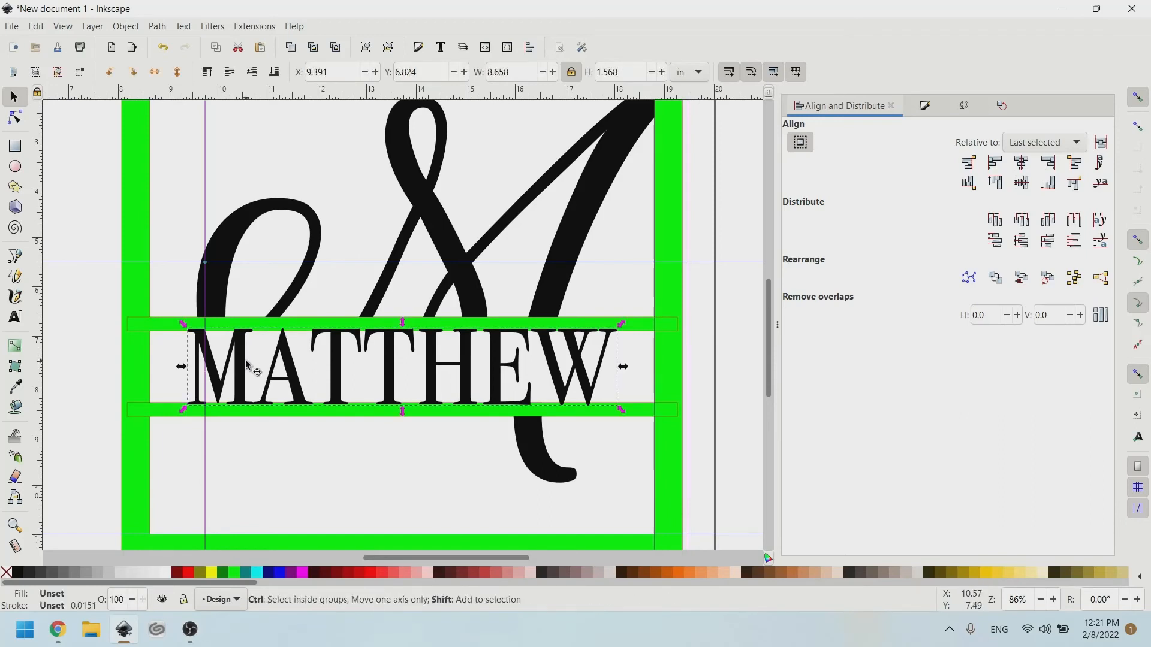
pyautogui.hotkey('ctrl', 'shift', 'g')
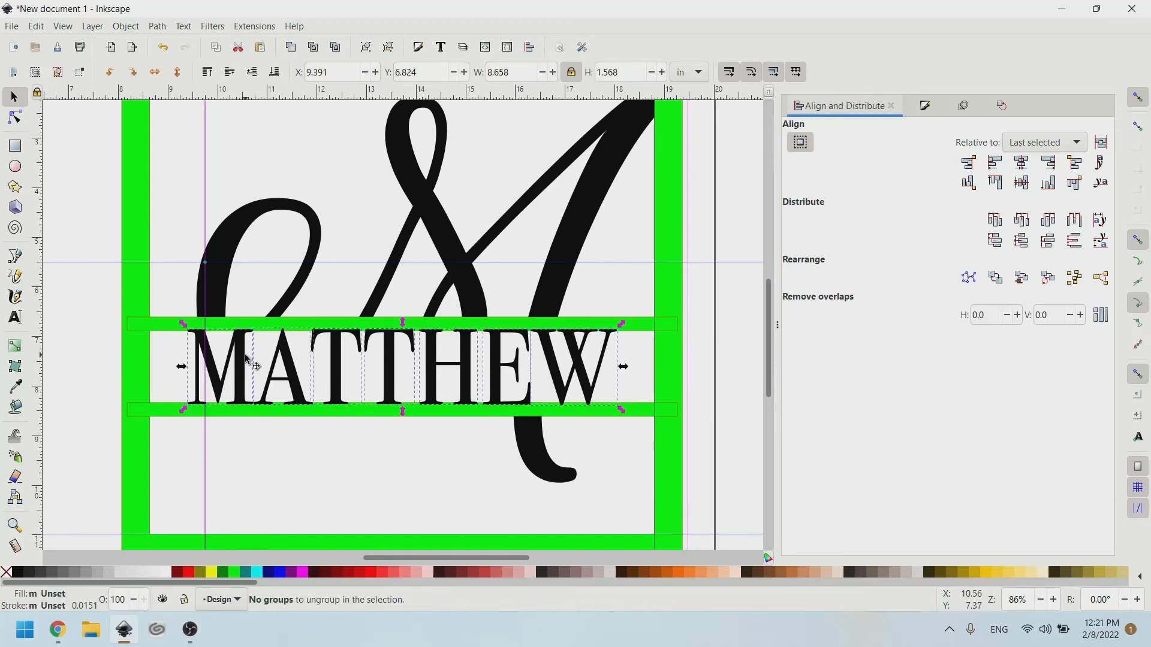
pyautogui.keyDown('shift'); pyautogui.click(150, 328); pyautogui.keyUp('shift')
pyautogui.press('ctrl')
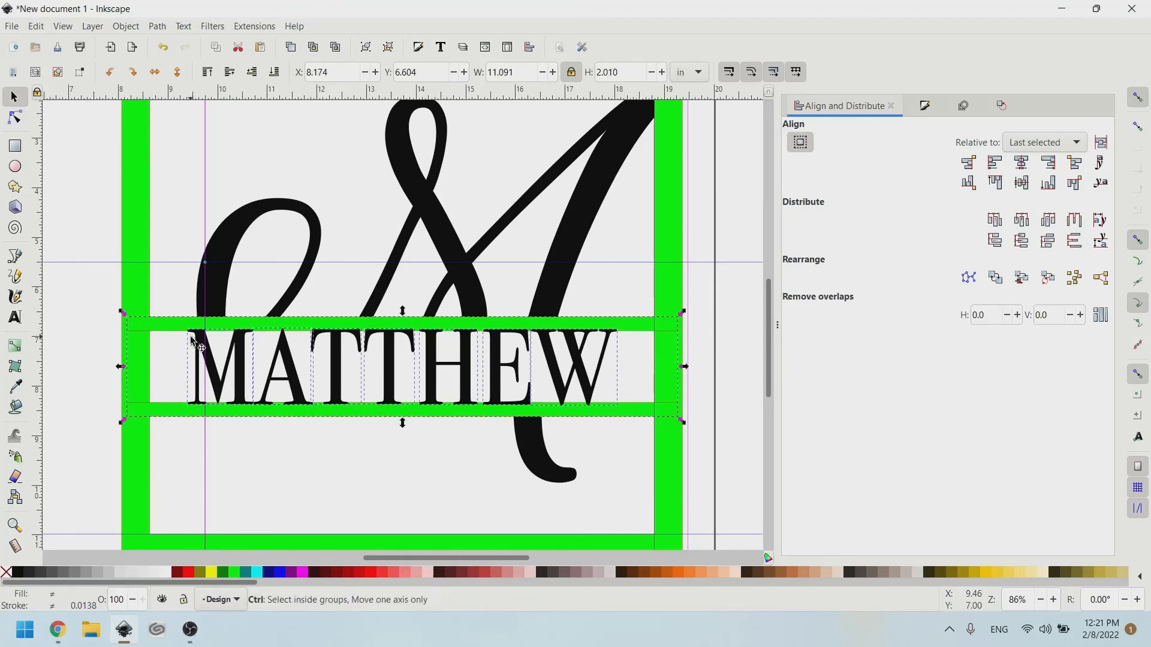
# Cut the letters out of the green band, then attempt to union the script M with the frame.
pyautogui.hotkey('ctrl', '-')
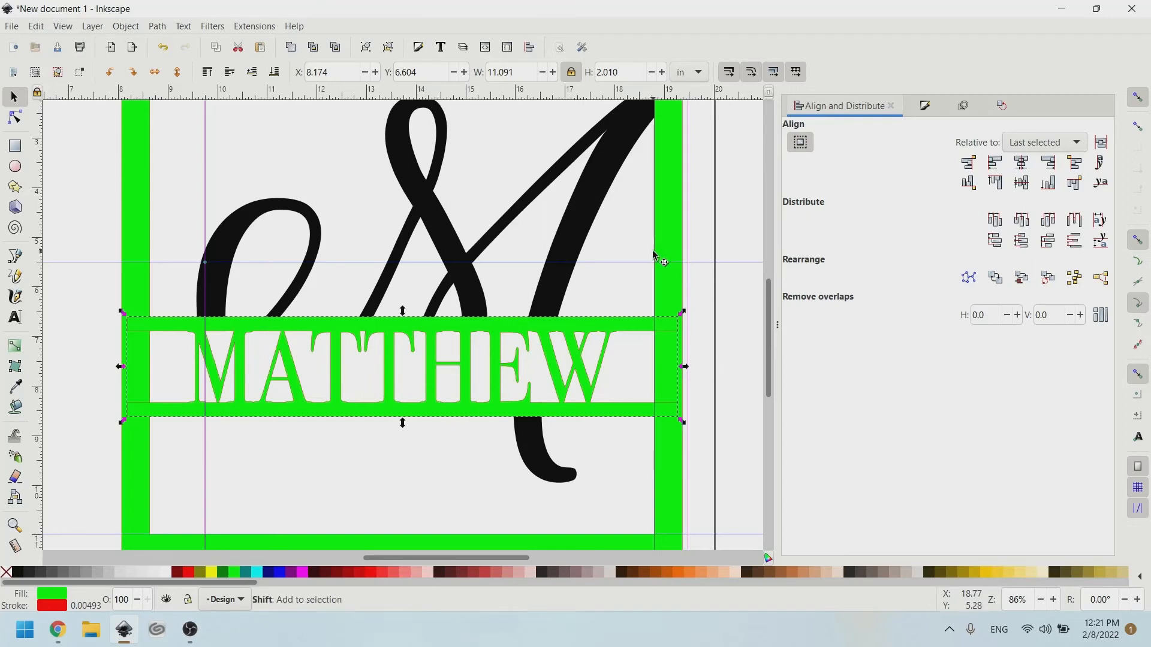
pyautogui.keyDown('shift'); pyautogui.click(585, 265); pyautogui.keyUp('shift')
pyautogui.keyDown('shift'); pyautogui.click(662, 254); pyautogui.keyUp('shift')
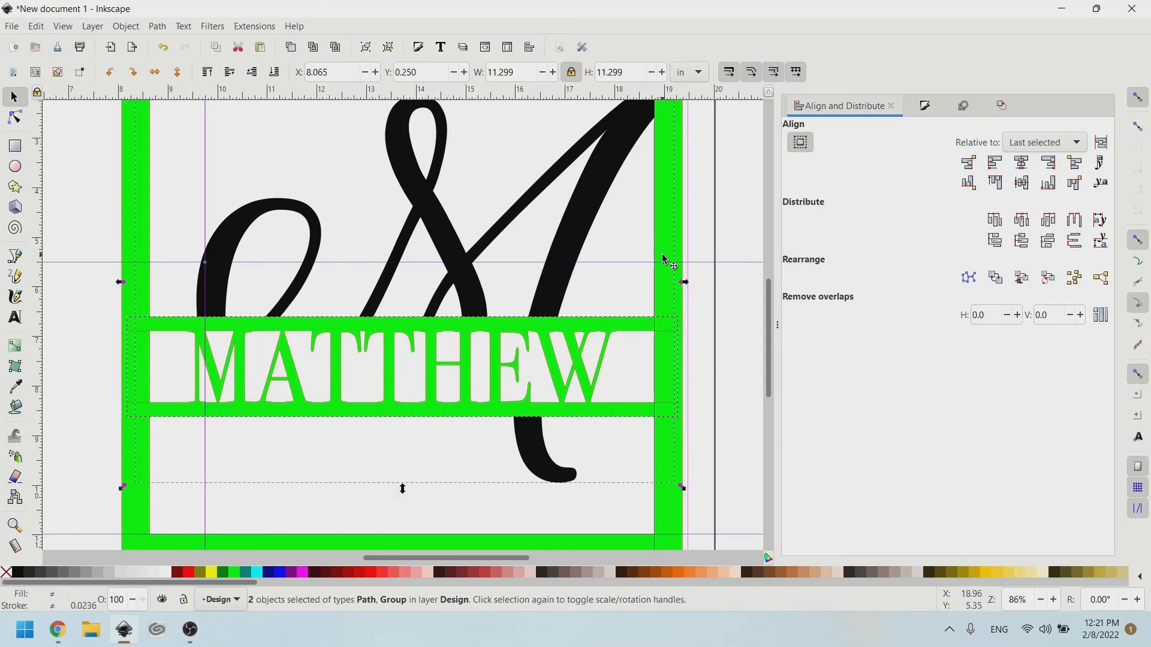
pyautogui.hotkey('ctrl', '+')
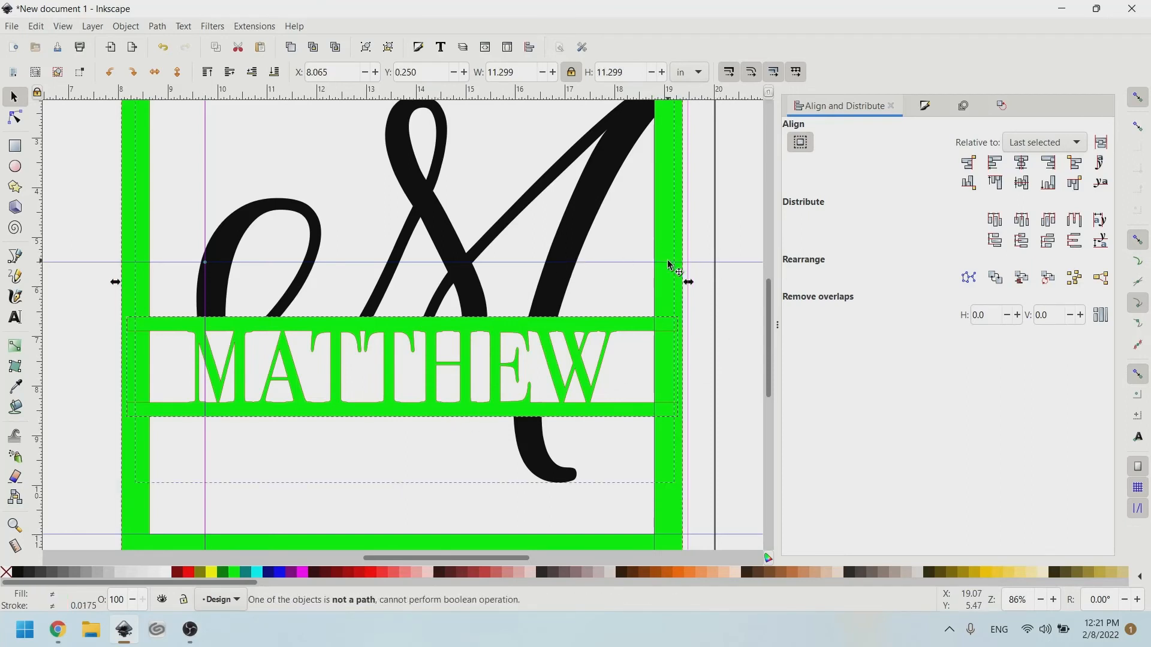
# Reselect the script M and green frame and retry merging them into one shape.
pyautogui.scroll(-2, 406, 257)
pyautogui.click(606, 308)
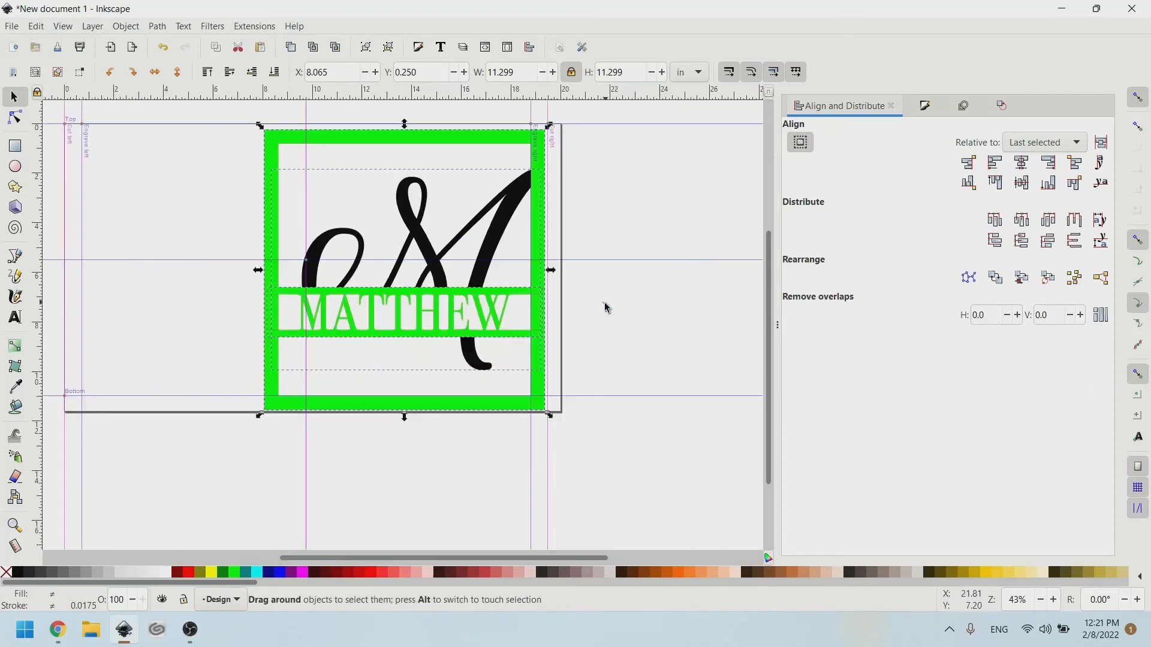
pyautogui.click(512, 219)
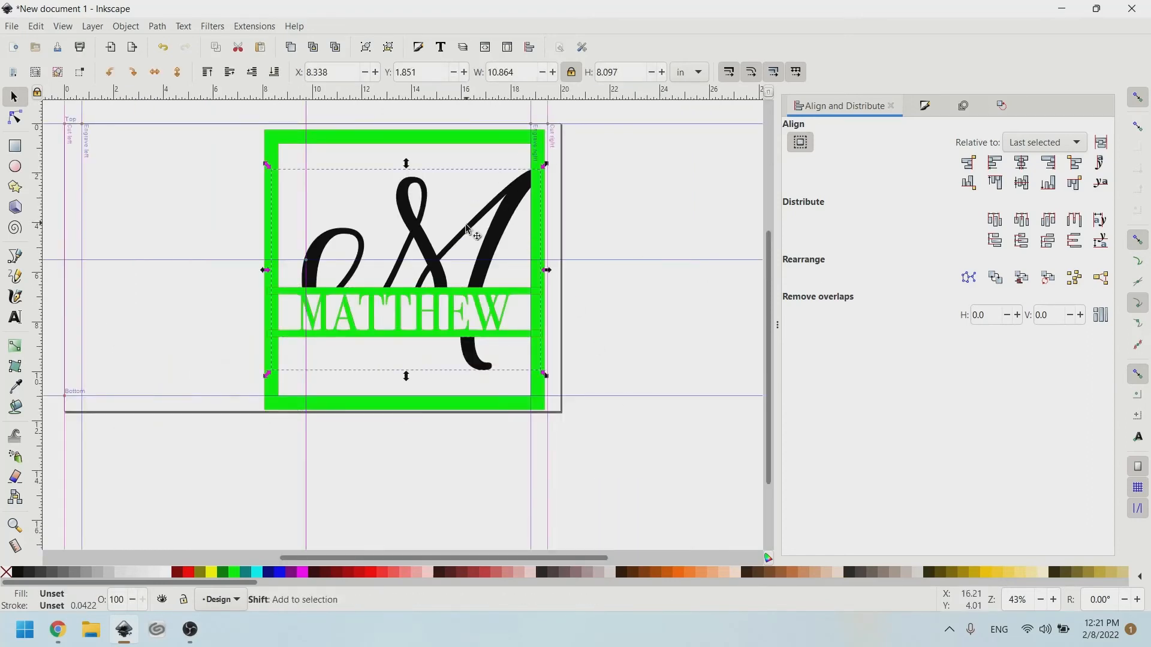
pyautogui.keyDown('shift'); pyautogui.click(473, 138); pyautogui.keyUp('shift')
pyautogui.hotkey('ctrl', '+')
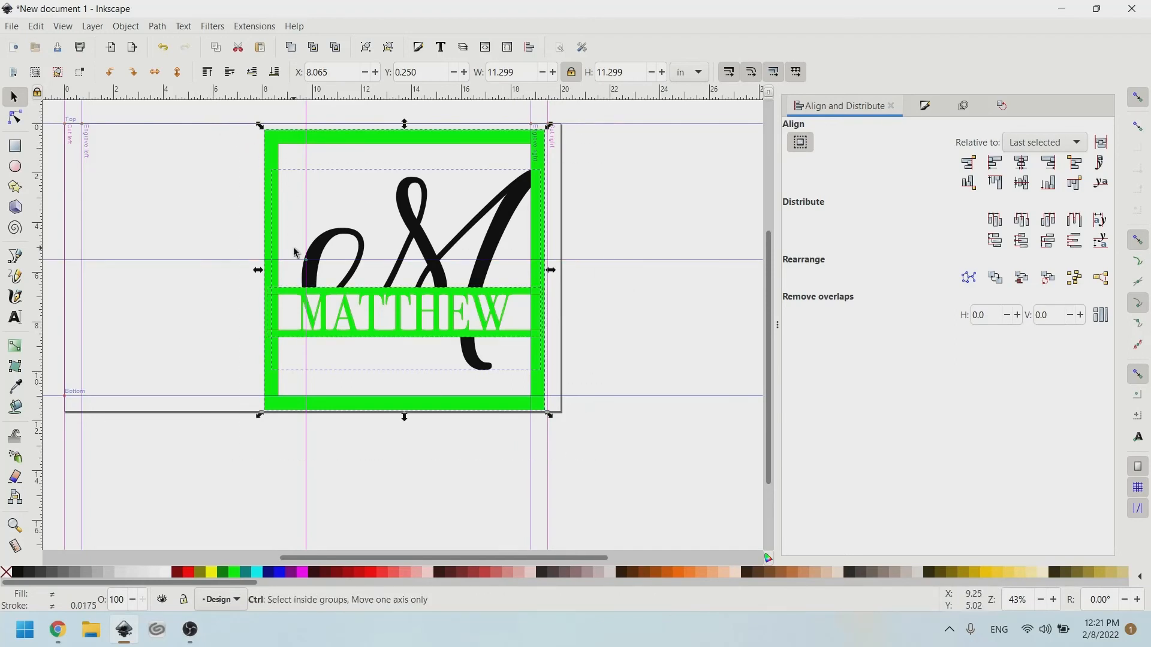
pyautogui.keyDown('ctrl'); pyautogui.scroll(2, 295, 250); pyautogui.keyUp('ctrl')
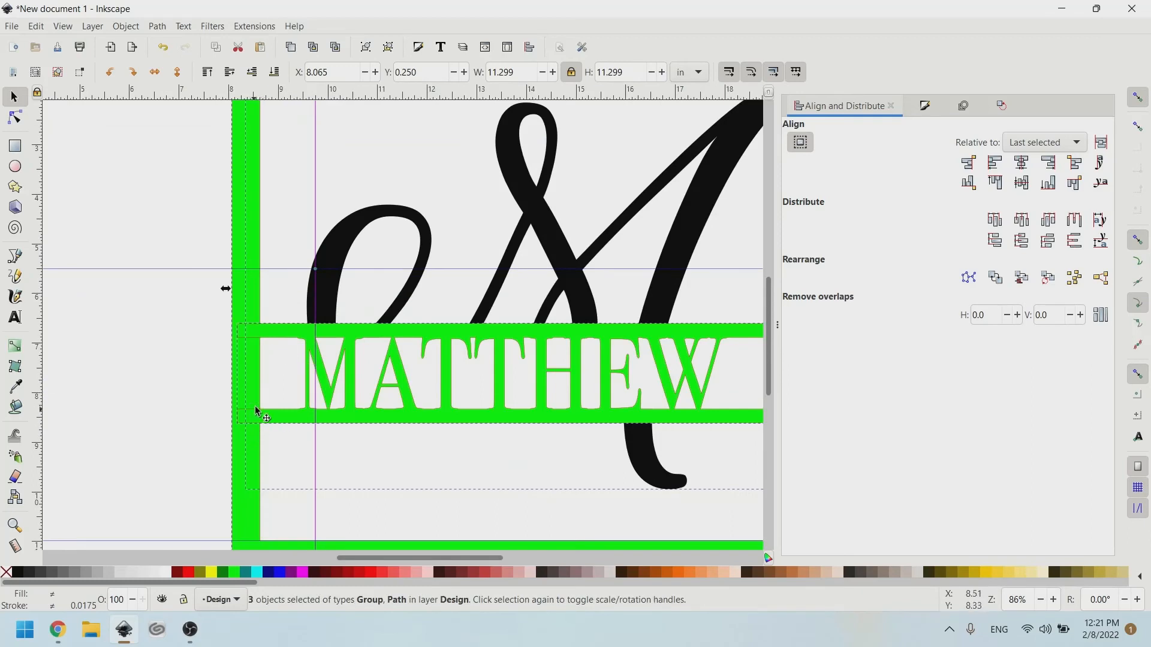
pyautogui.hscroll(3, 381, 399)
pyautogui.click(722, 300)
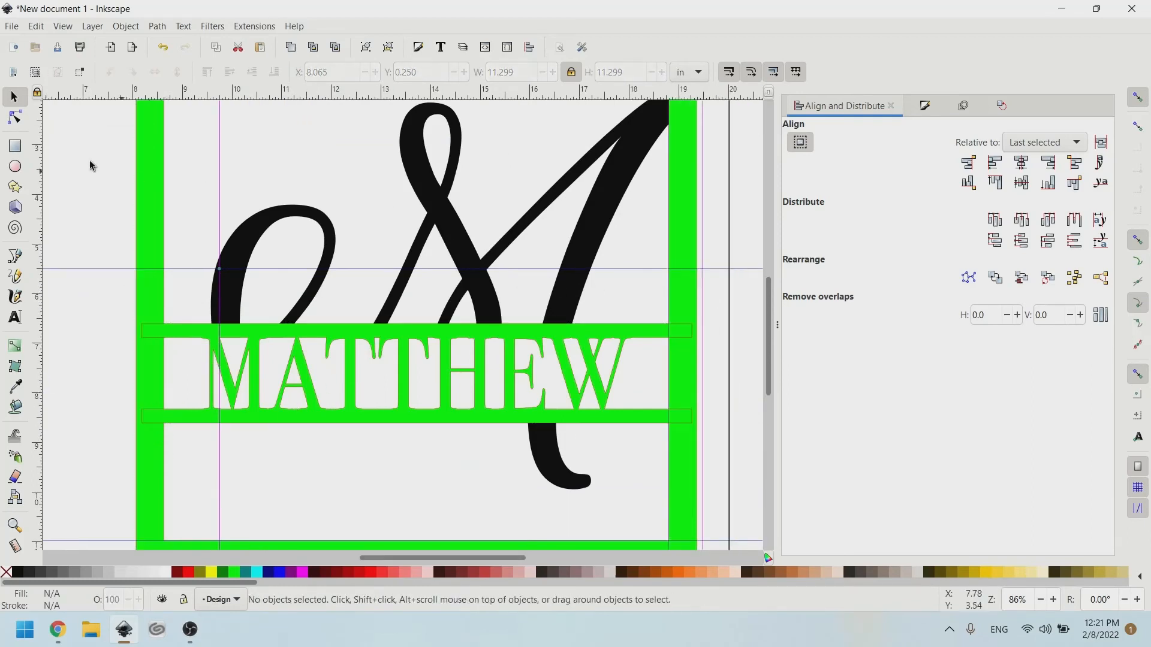
# Select the MATTHEW band, script M and green frame together and union them into one black path.
pyautogui.click(16, 117)
pyautogui.click(159, 341)
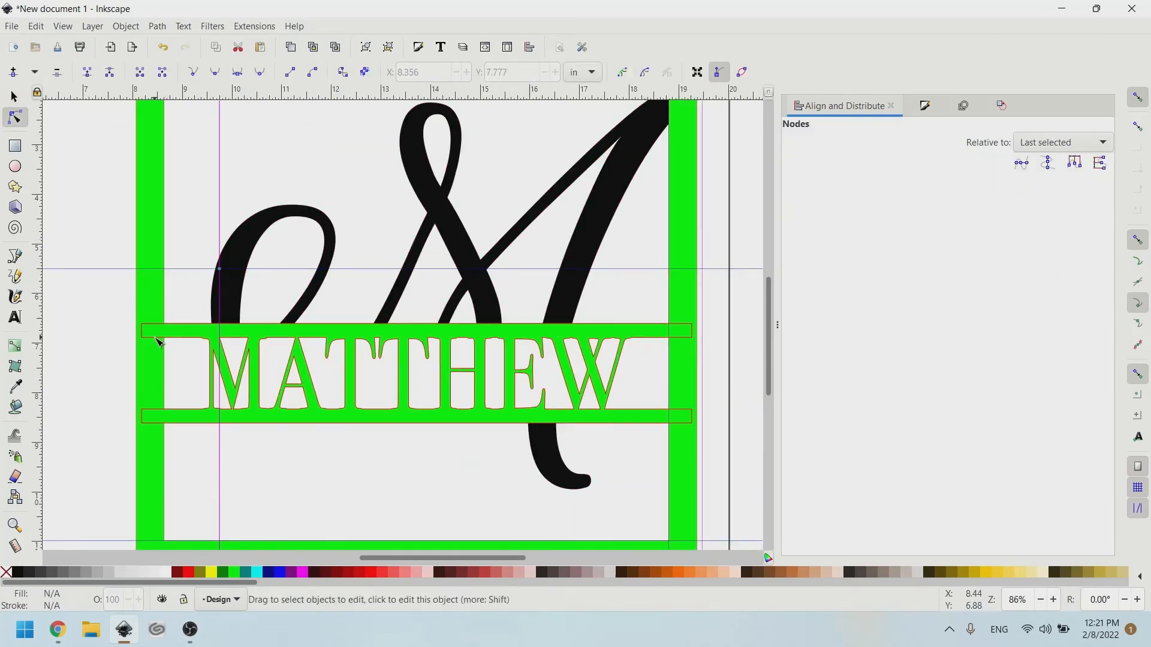
pyautogui.click(159, 342)
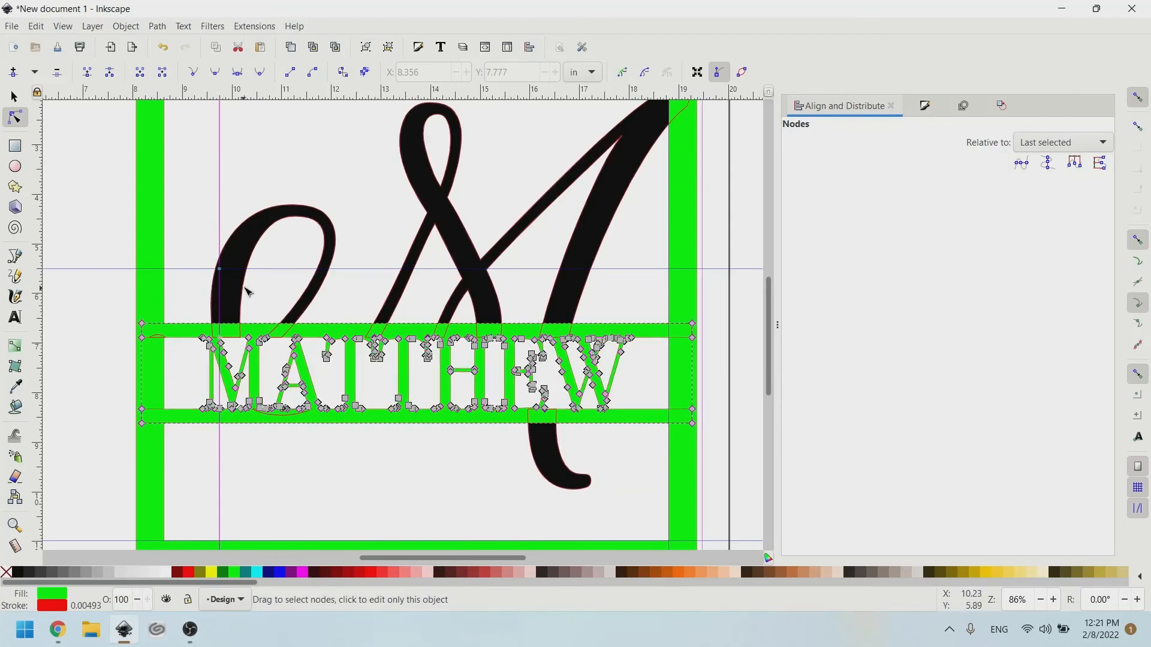
pyautogui.keyDown('shift'); pyautogui.click(233, 247); pyautogui.keyUp('shift')
pyautogui.keyDown('shift'); pyautogui.click(161, 219); pyautogui.keyUp('shift')
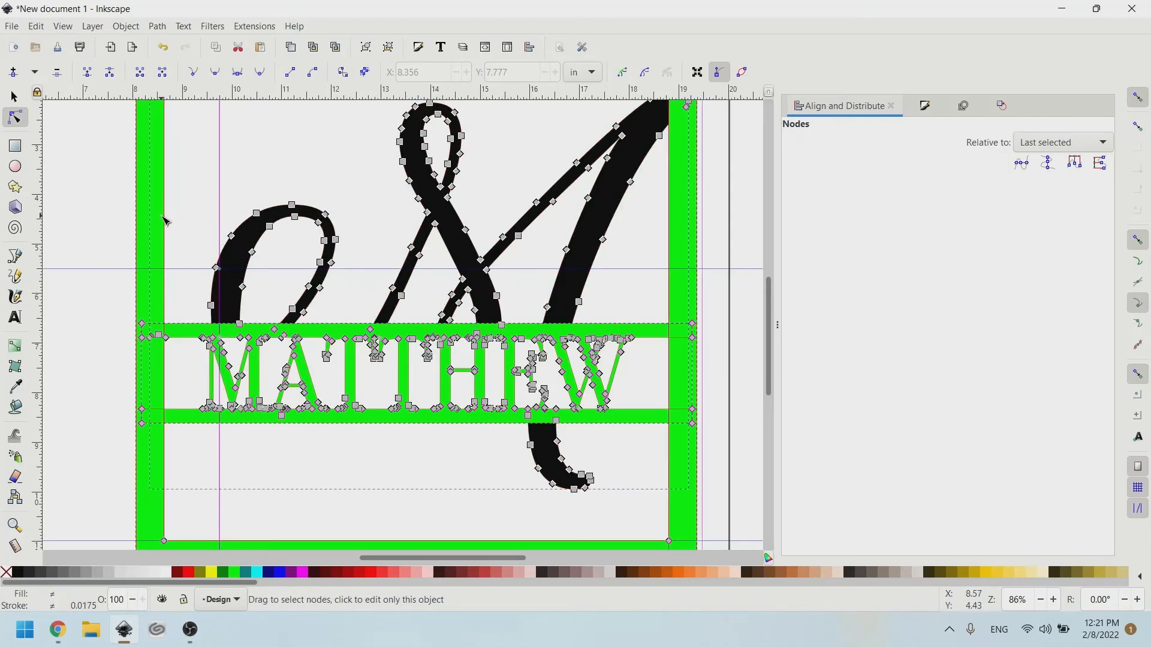
pyautogui.click(198, 221)
pyautogui.scroll(-2, 188, 232)
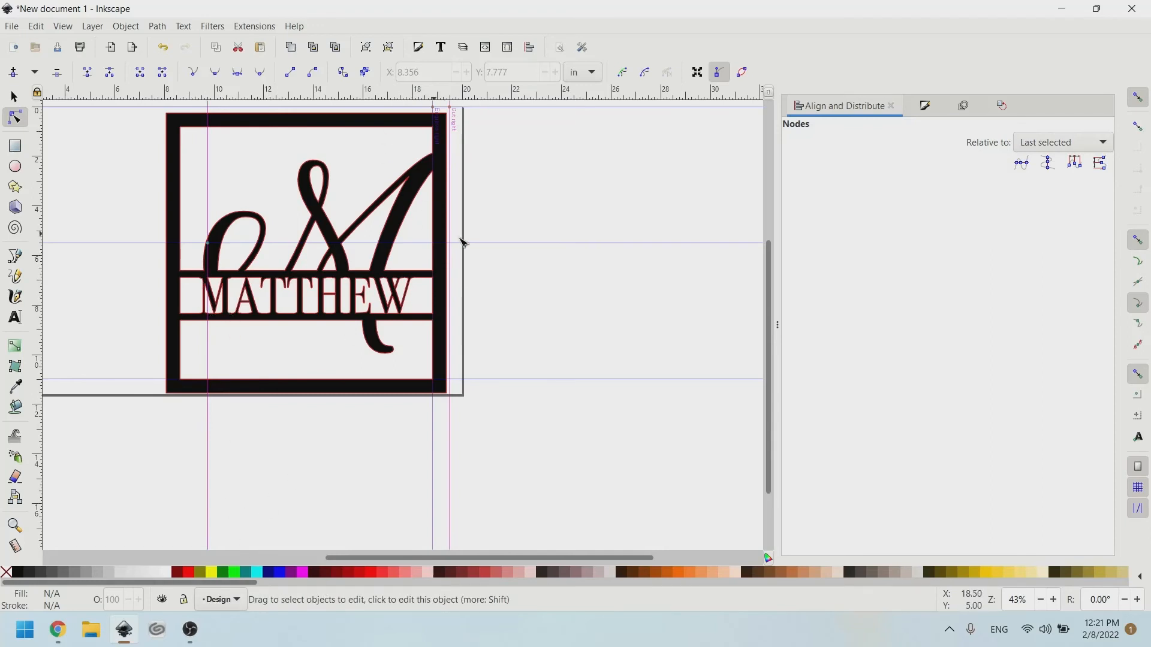
# Give the MATTHEW monogram group a red 0.0422 stroke and remove its fill.
pyautogui.hscroll(-3, 446, 226)
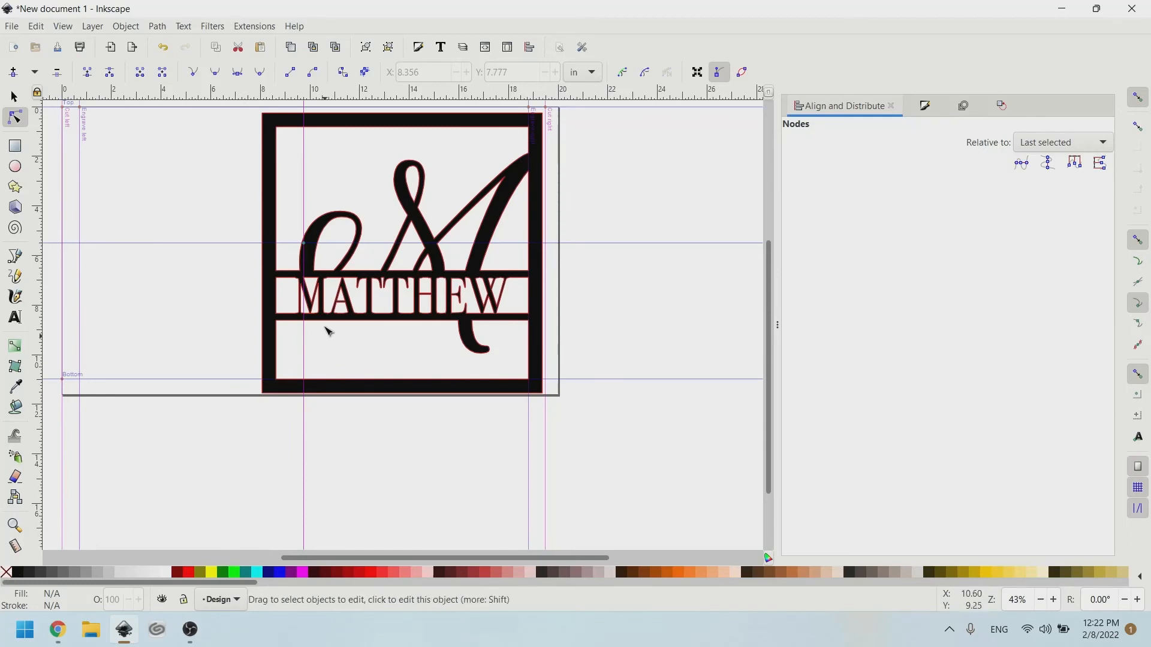
pyautogui.click(14, 95)
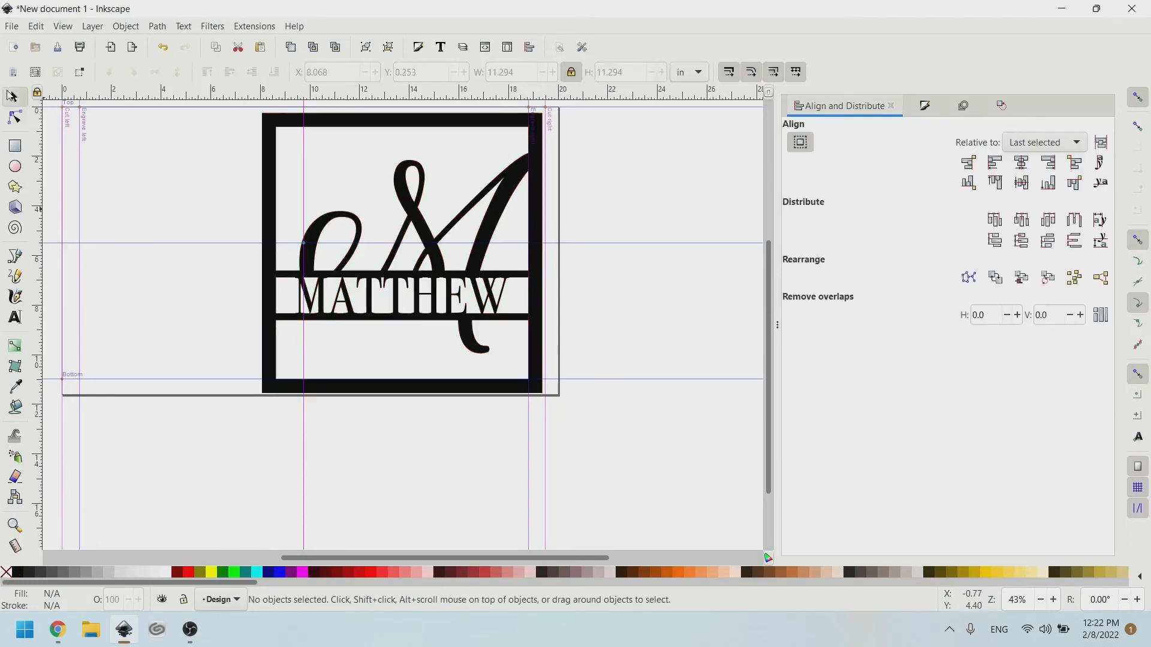
pyautogui.click(273, 132)
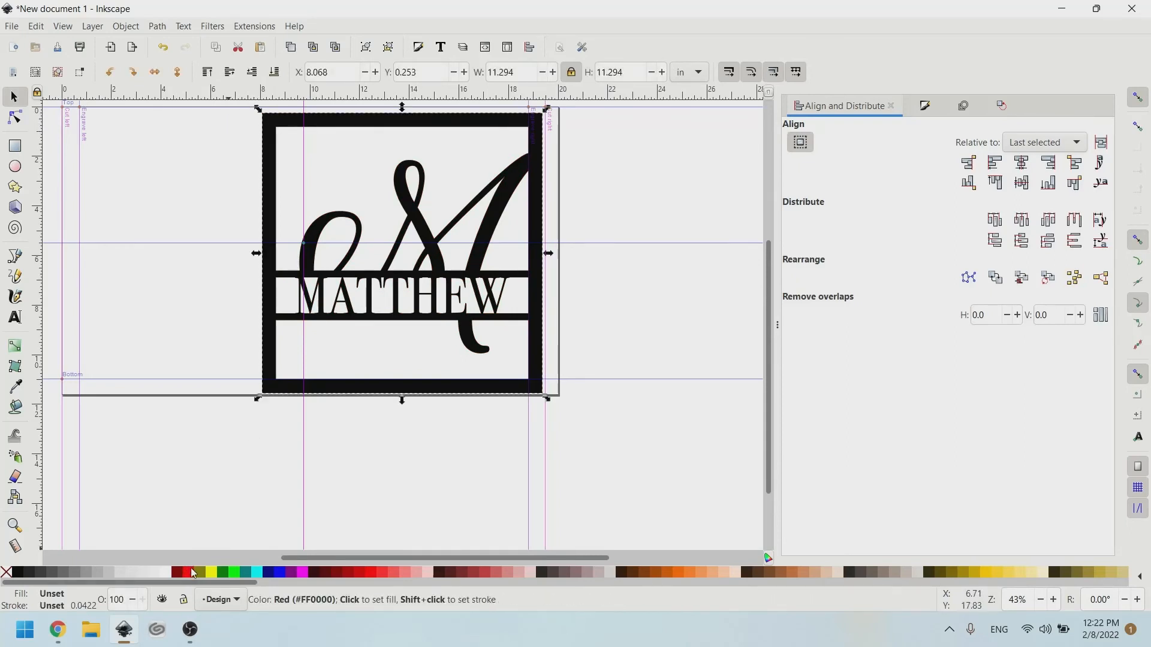
pyautogui.click(189, 574)
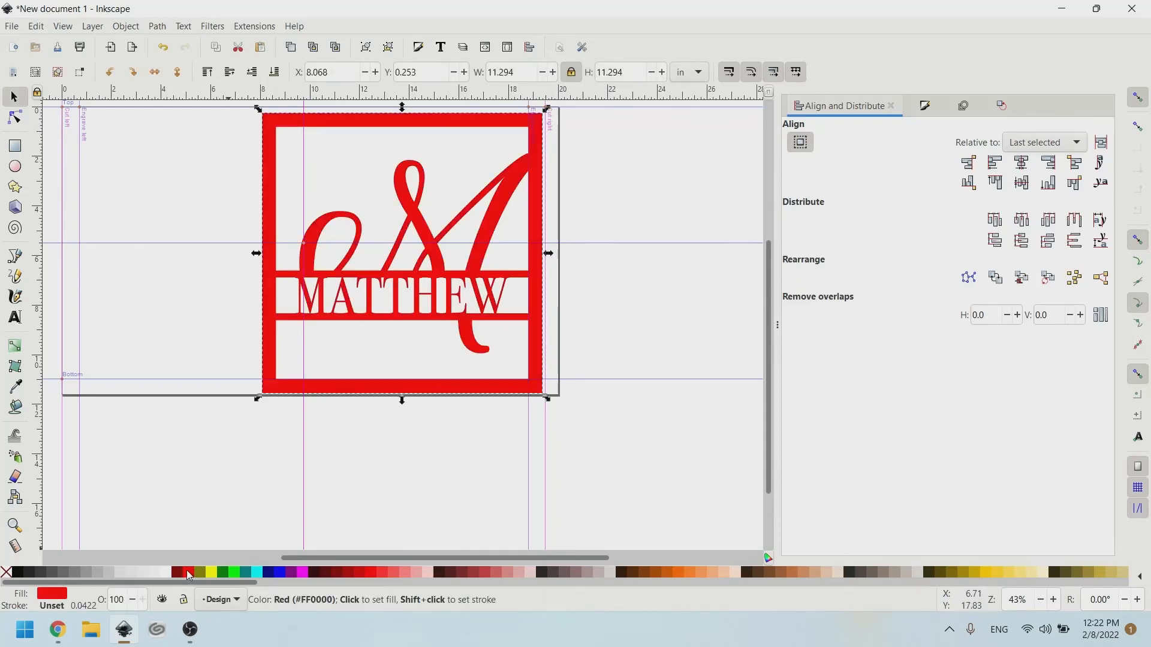
pyautogui.keyDown('shift'); pyautogui.click(190, 575); pyautogui.keyUp('shift')
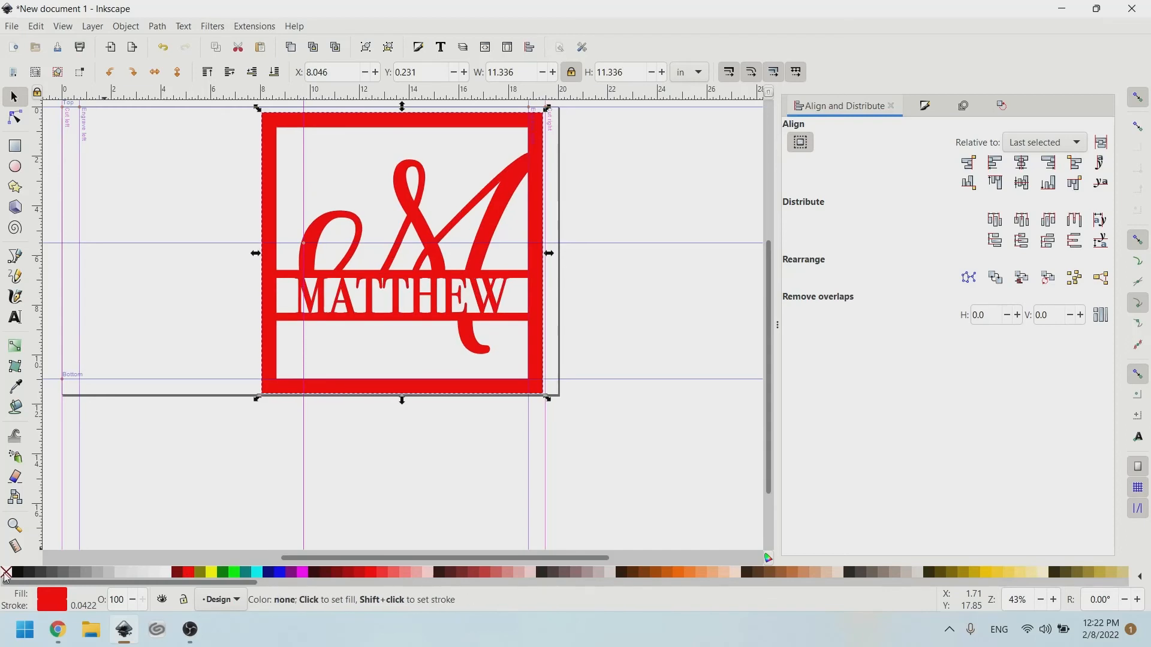
pyautogui.click(6, 573)
pyautogui.hscroll(2, 431, 258)
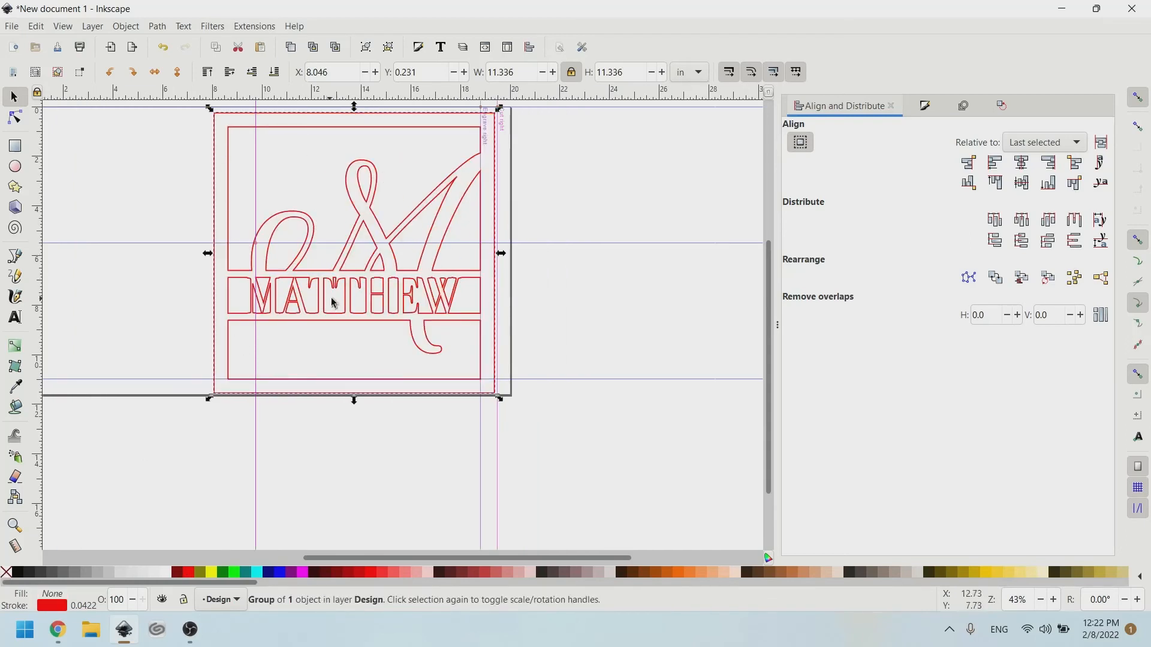
pyautogui.keyDown('ctrl'); pyautogui.scroll(1, 334, 302); pyautogui.keyUp('ctrl')
pyautogui.scroll(4, 329, 252)
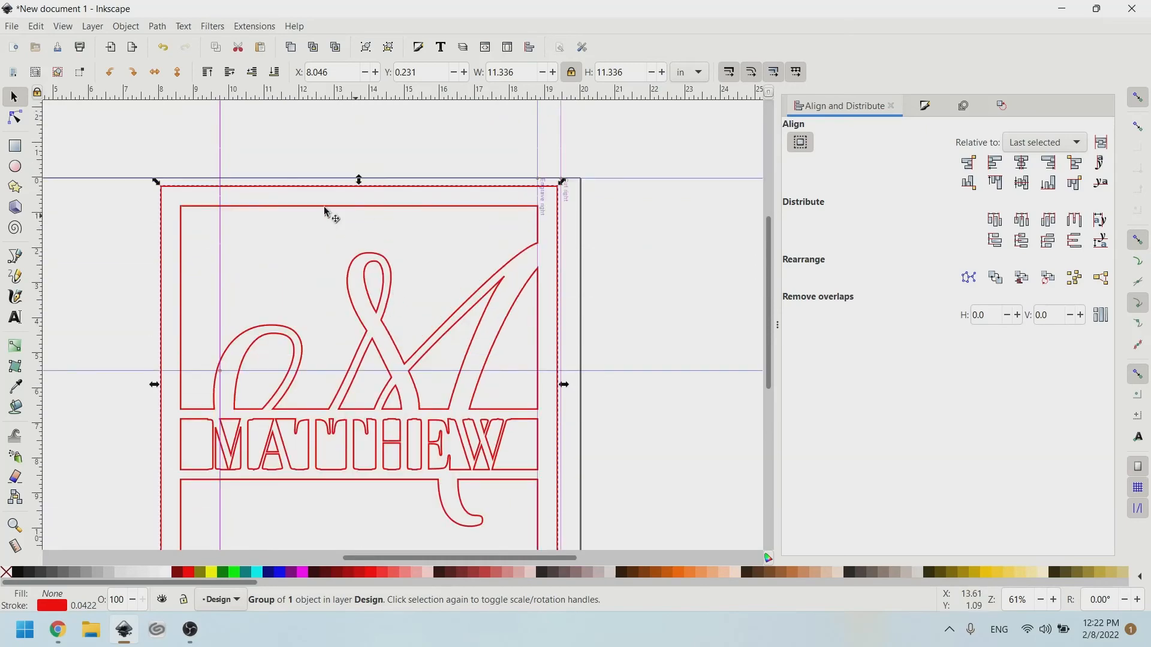
# Draw a small 0.244 in red-outlined circle just inside the monogram's top border.
pyautogui.press('e')
pyautogui.keyDown('ctrl'); pyautogui.scroll(2, 406, 198); pyautogui.keyUp('ctrl')
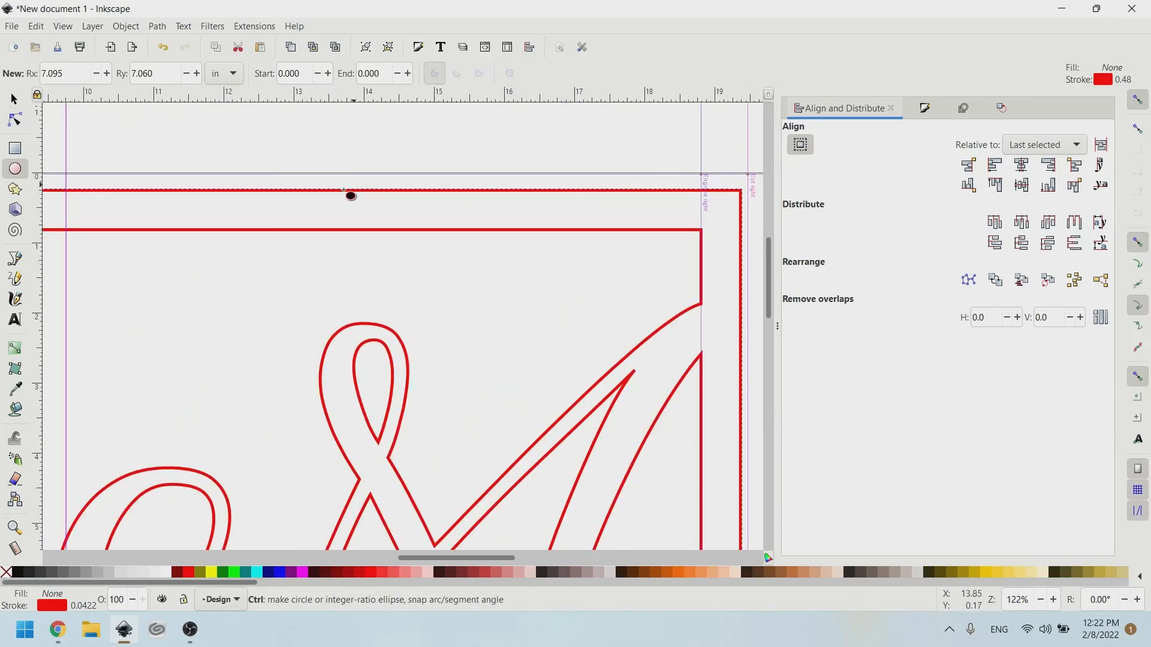
pyautogui.moveTo(332, 200); pyautogui.dragTo(318, 219)
pyautogui.click(15, 98)
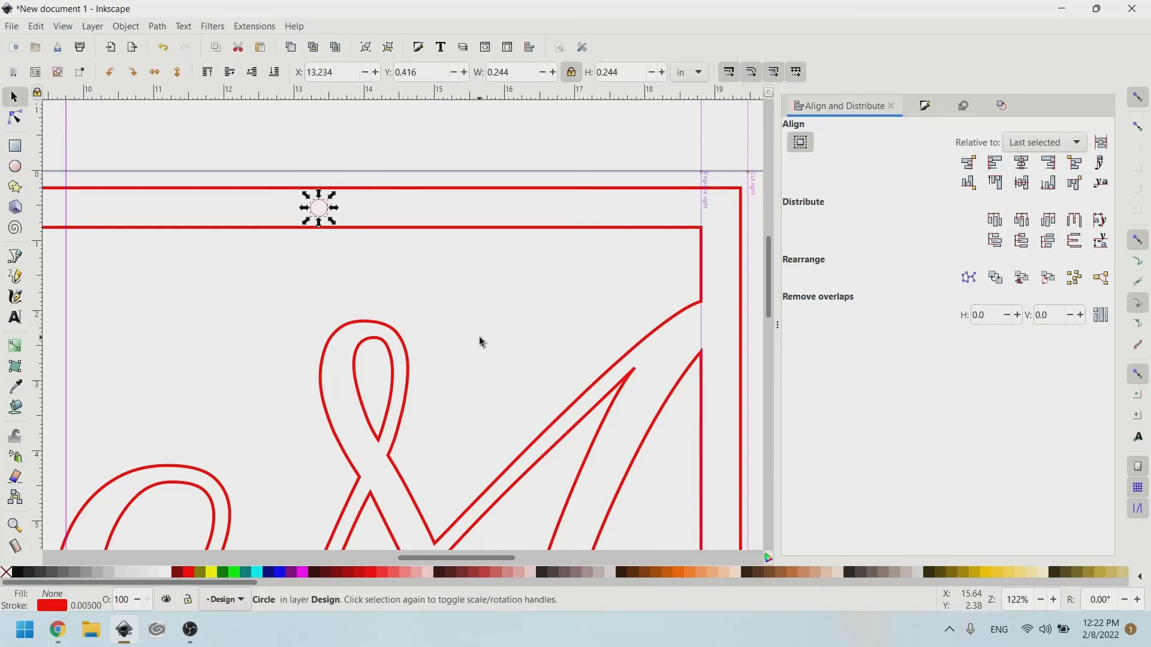
pyautogui.click(479, 336)
pyautogui.keyDown('ctrl'); pyautogui.scroll(-4, 749, 216); pyautogui.keyUp('ctrl')
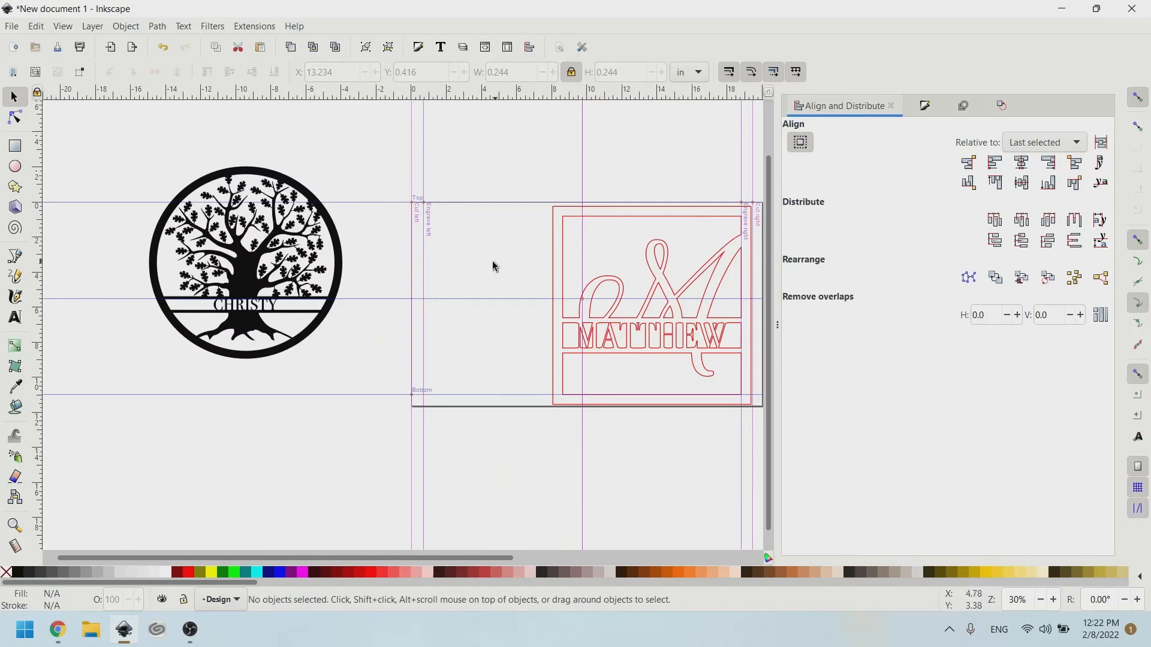
# Move the CHRISTY tree circle onto the page and make it red outlines with no fill.
pyautogui.moveTo(262, 283); pyautogui.dragTo(471, 319)
pyautogui.hscroll(5, 542, 281)
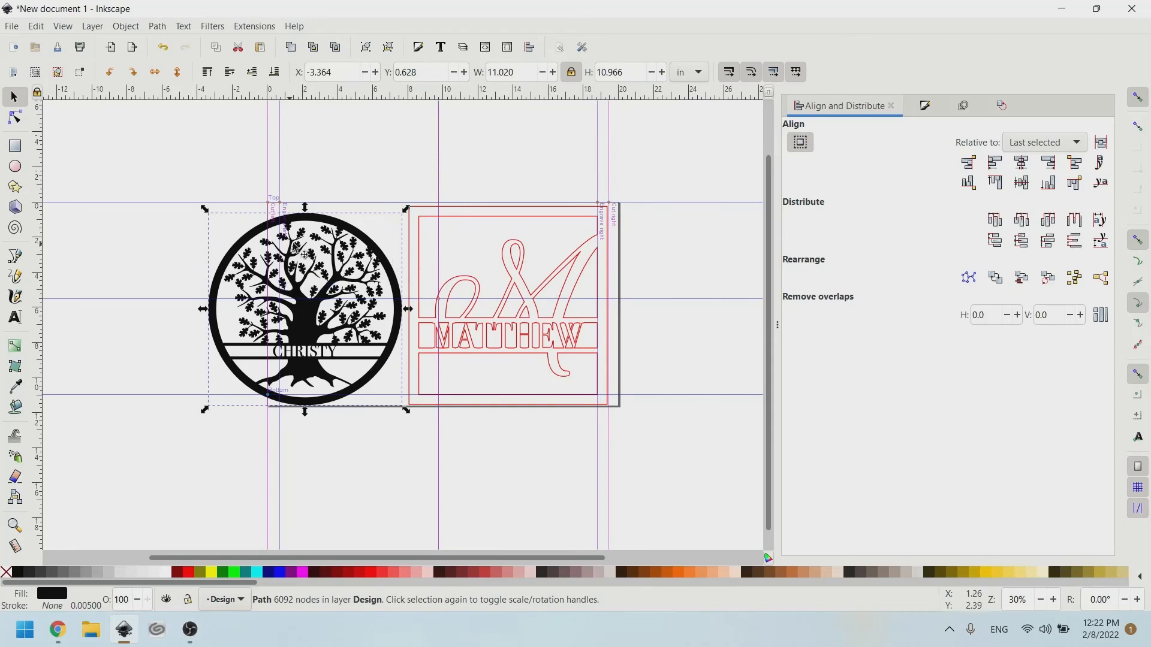
pyautogui.scroll(1, 449, 276)
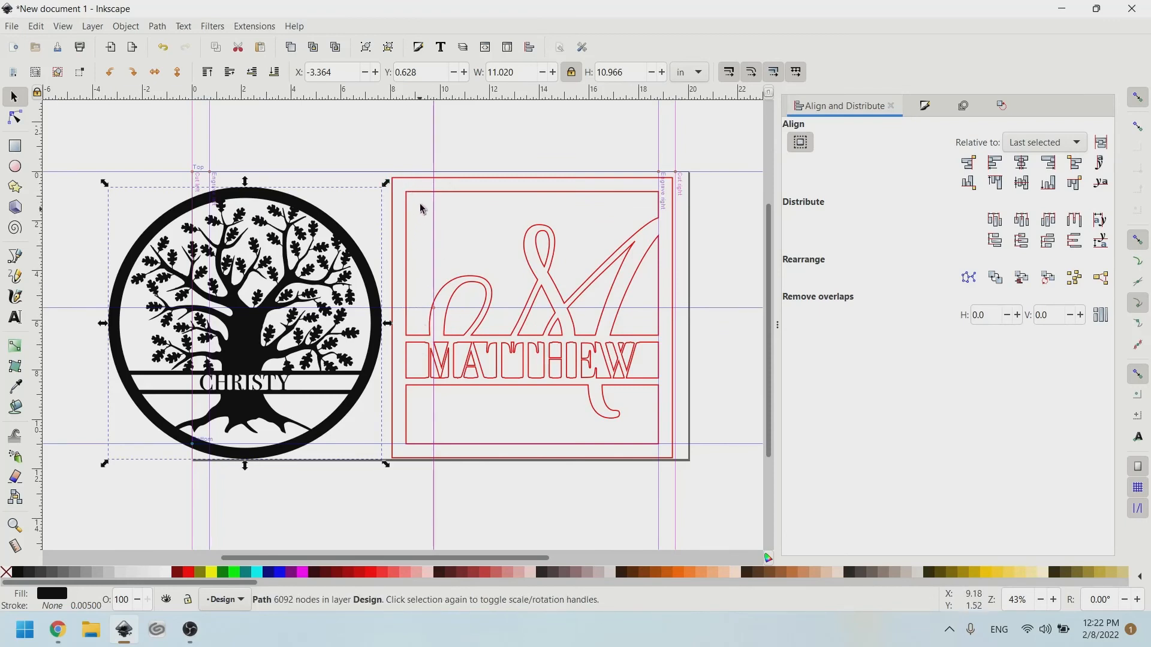
pyautogui.click(364, 277)
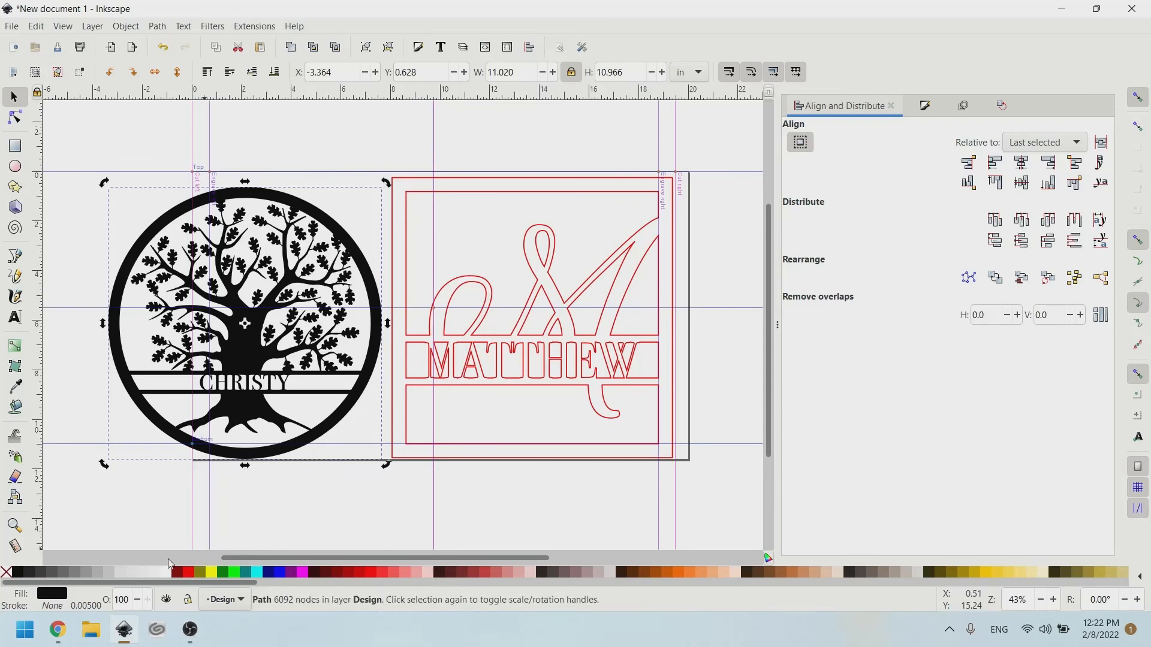
pyautogui.press('shift')
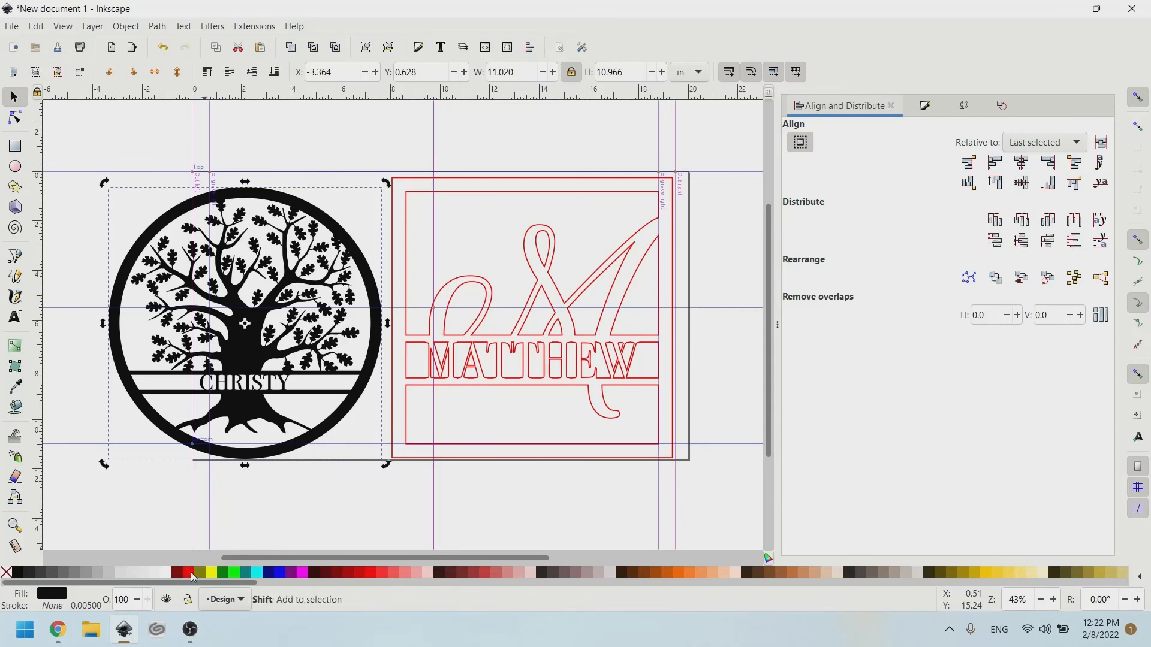
pyautogui.keyDown('shift'); pyautogui.click(192, 573); pyautogui.keyUp('shift')
pyautogui.click(6, 572)
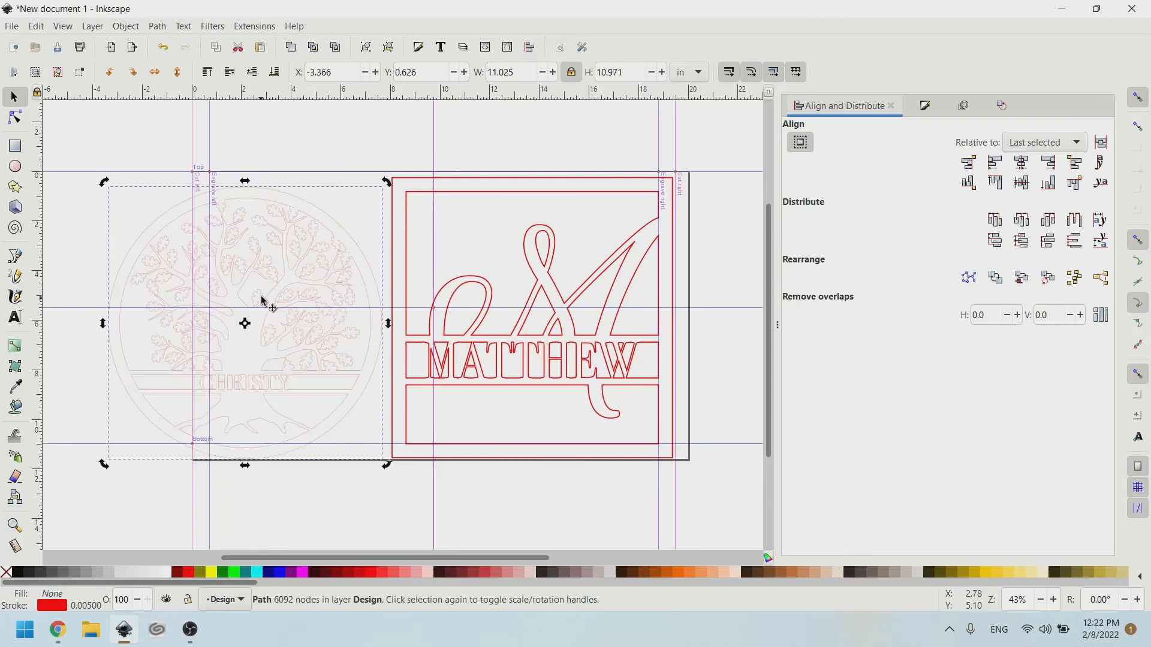
# Set the tree circle's stroke width to 0.009 in via Fill and Stroke.
pyautogui.click(924, 105)
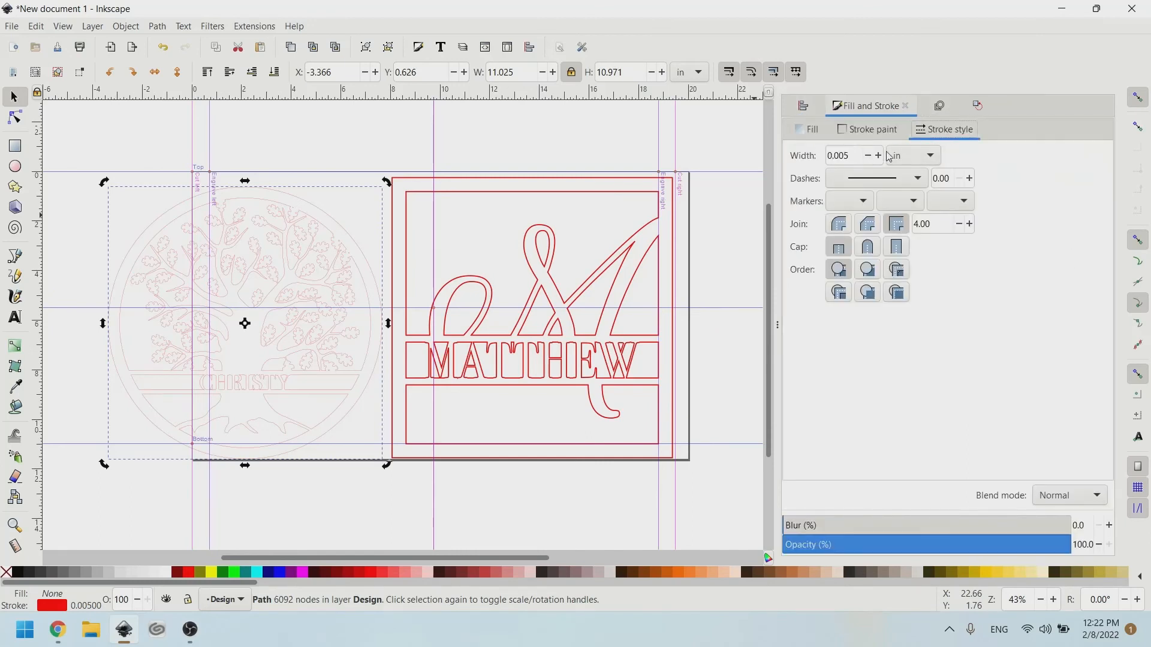
pyautogui.click(857, 156)
pyautogui.press('Return')
pyautogui.click(309, 150)
pyautogui.scroll(1, 361, 370)
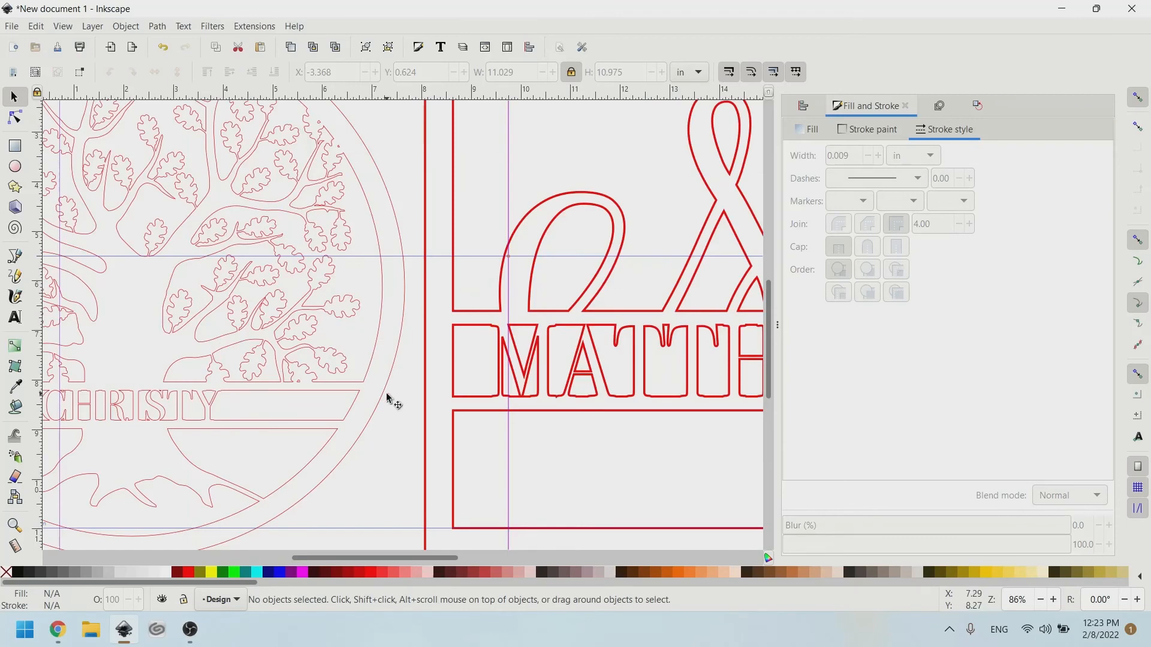
pyautogui.scroll(1, 396, 383)
pyautogui.hscroll(-1, 413, 327)
pyautogui.hscroll(4, 393, 289)
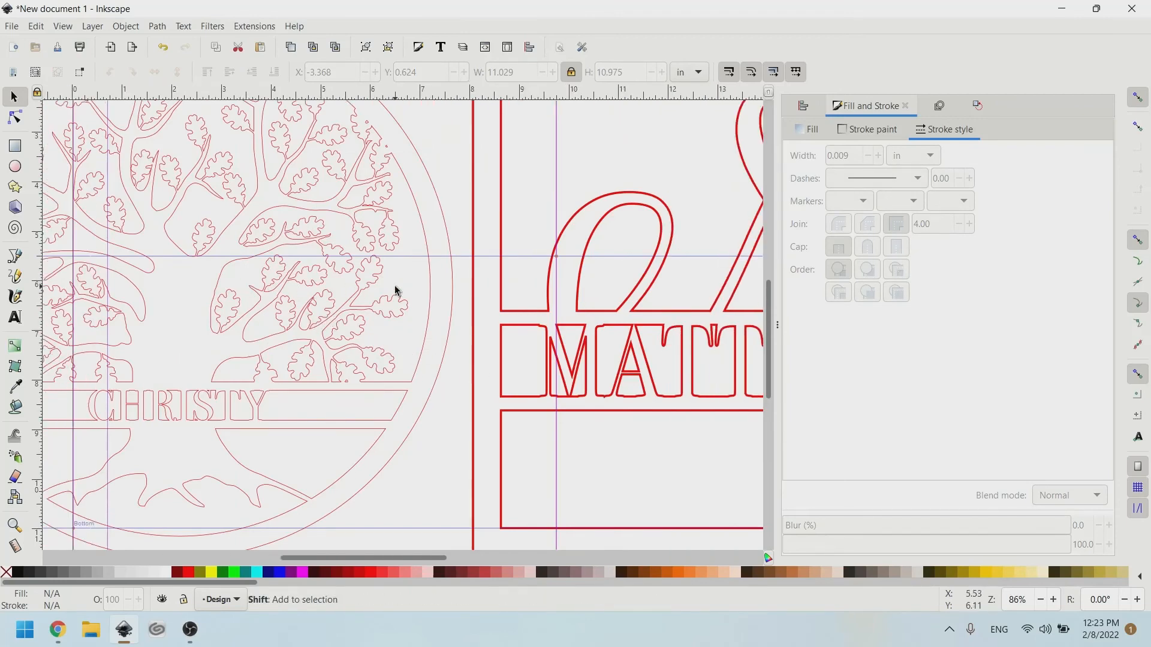
pyautogui.scroll(-4, 400, 238)
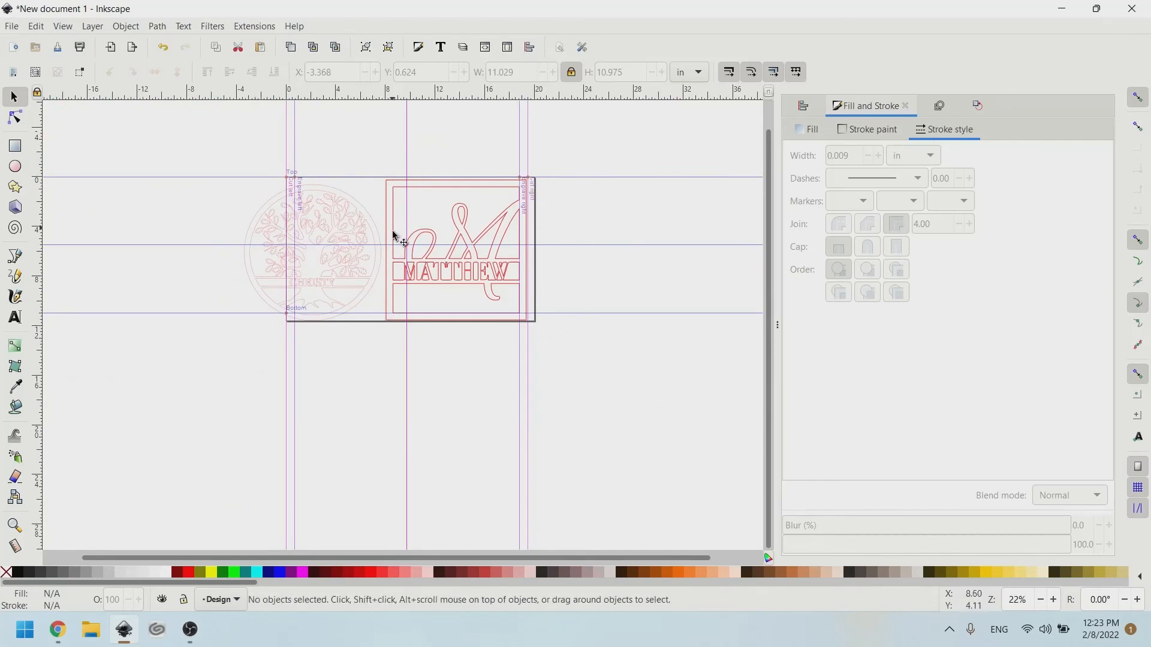
pyautogui.scroll(2, 414, 271)
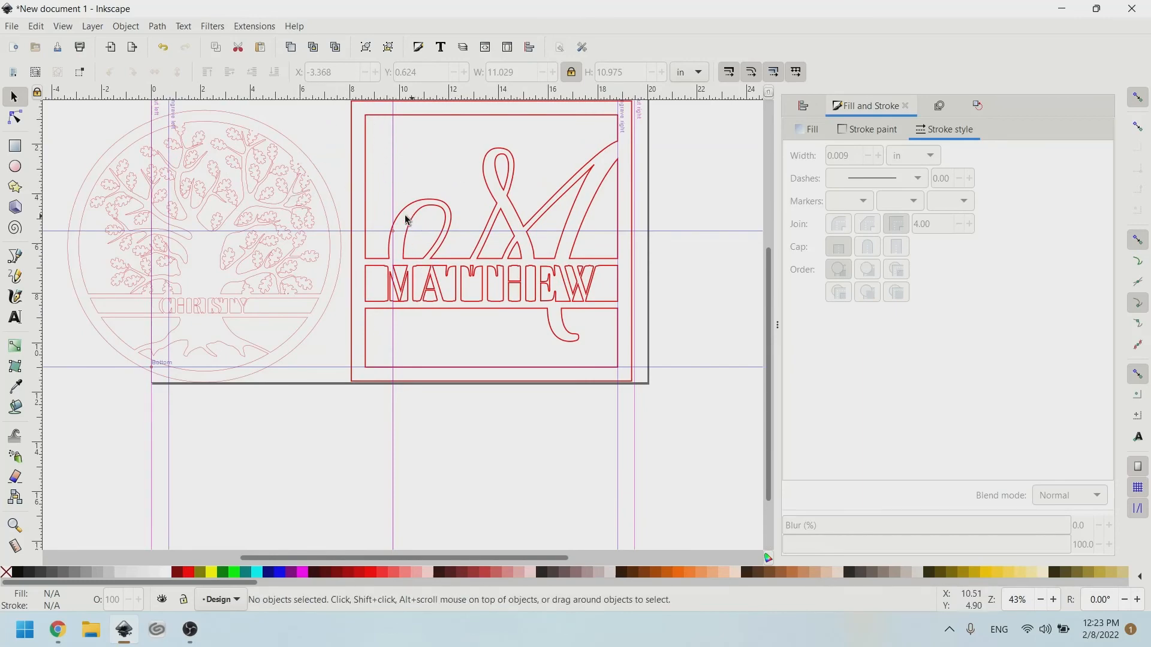
pyautogui.scroll(1, 274, 174)
pyautogui.keyDown('ctrl'); pyautogui.scroll(1, 275, 183); pyautogui.keyUp('ctrl')
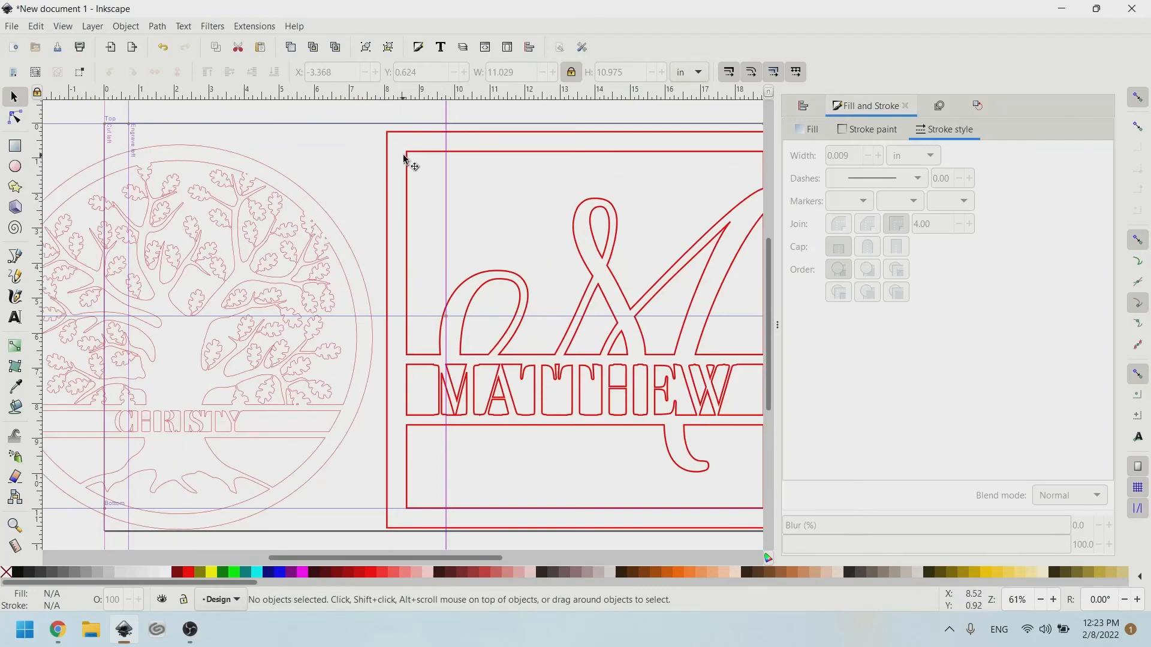
# Inspect the monogram's path nodes, then reselect the MATTHEW monogram group.
pyautogui.click(14, 119)
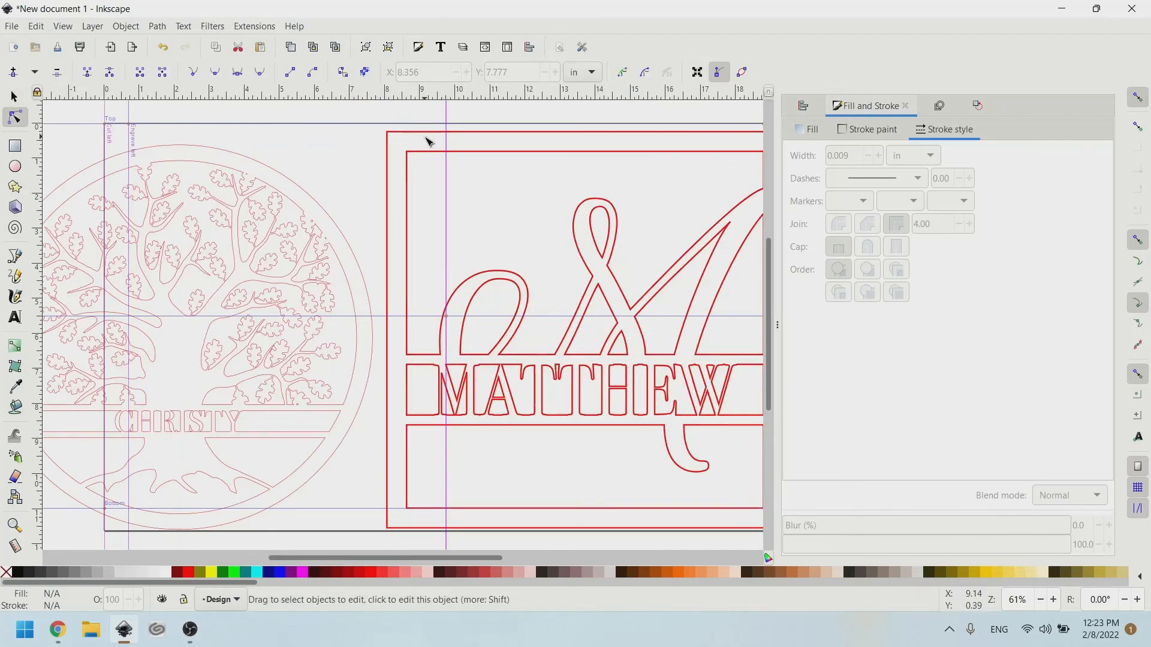
pyautogui.click(418, 153)
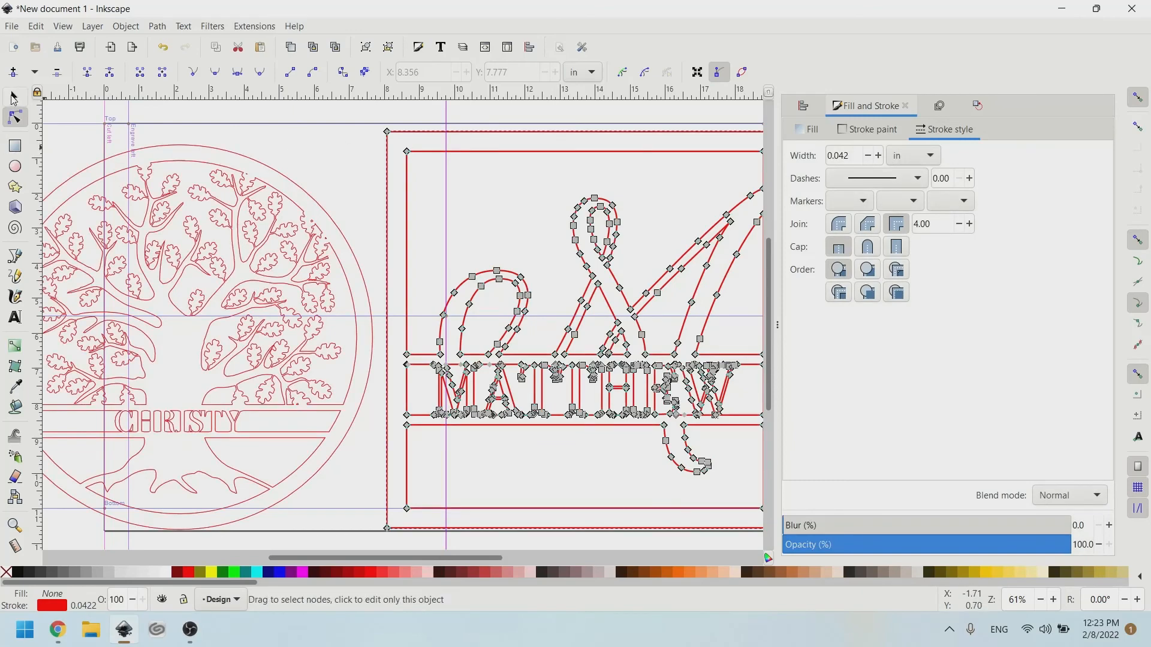
pyautogui.press('s')
pyautogui.click(422, 132)
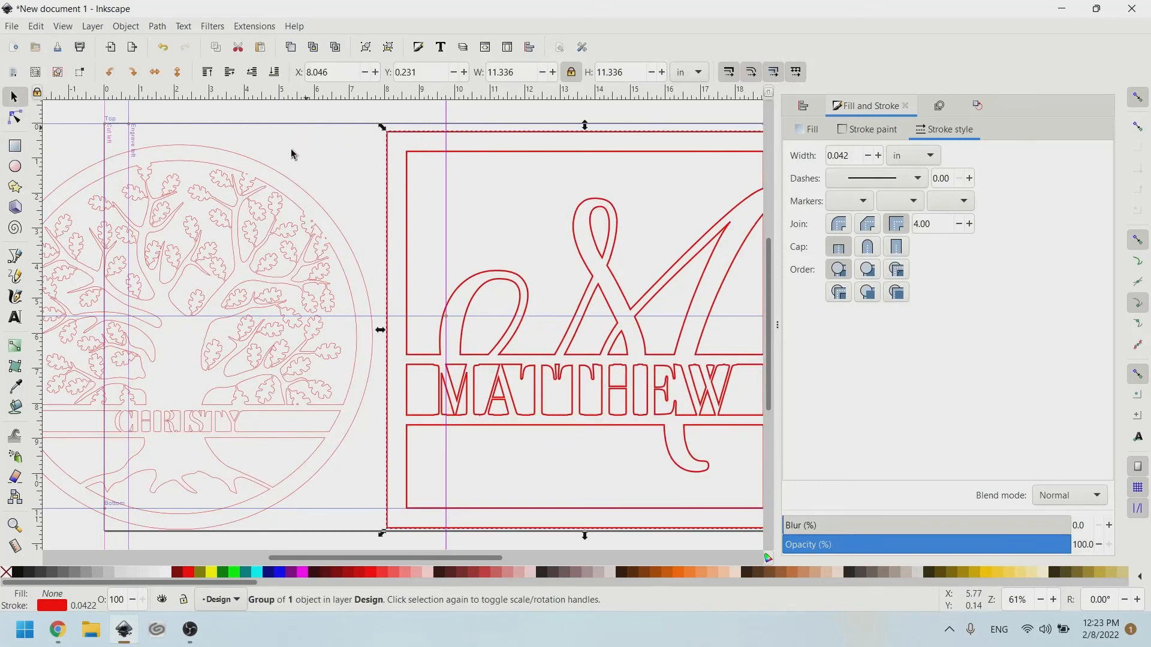
pyautogui.click(290, 151)
pyautogui.click(284, 173)
pyautogui.click(415, 127)
pyautogui.hscroll(6, 491, 218)
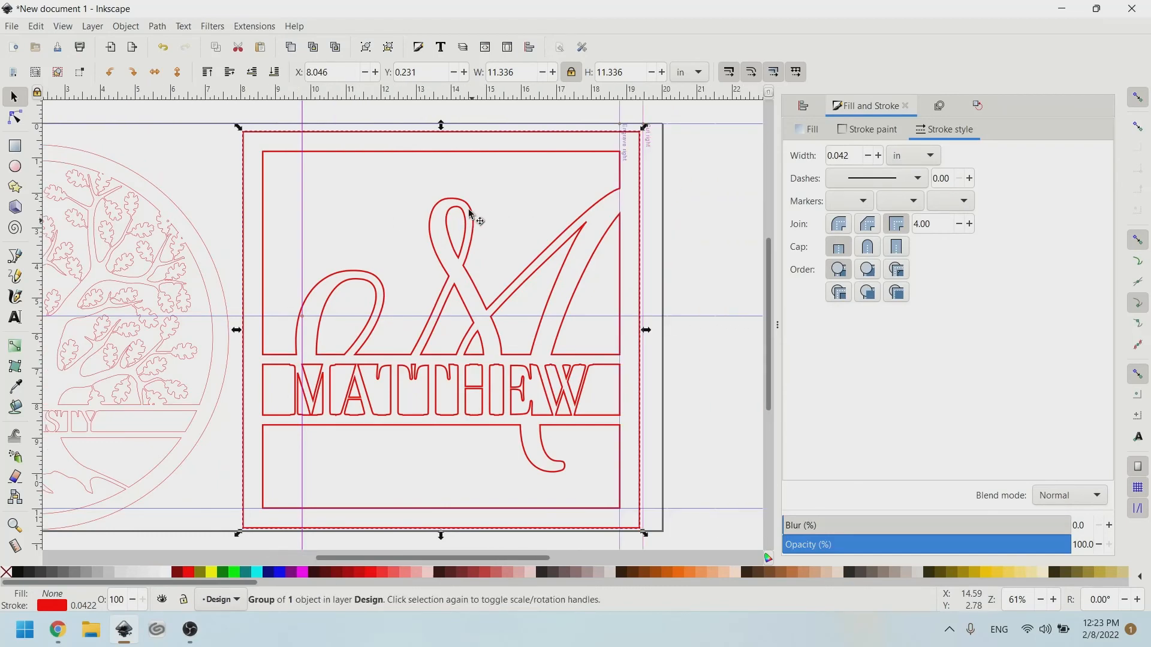
# Try Path > Break Apart on the monogram twice.
pyautogui.click(126, 27)
pyautogui.moveTo(159, 24)
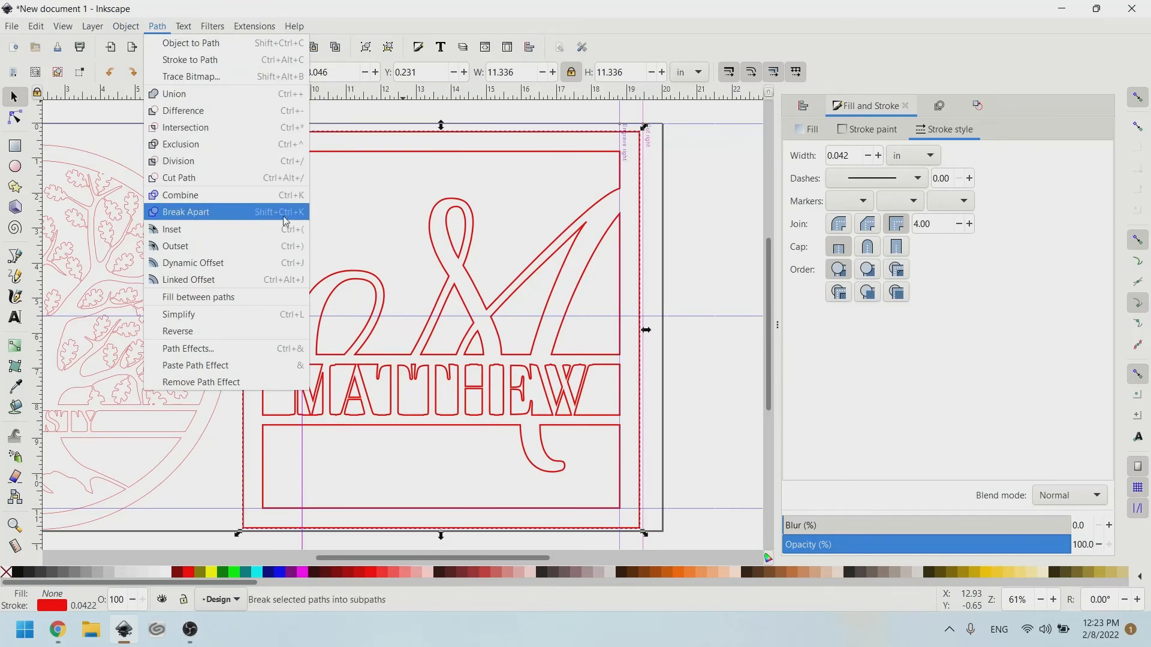
pyautogui.click(217, 225)
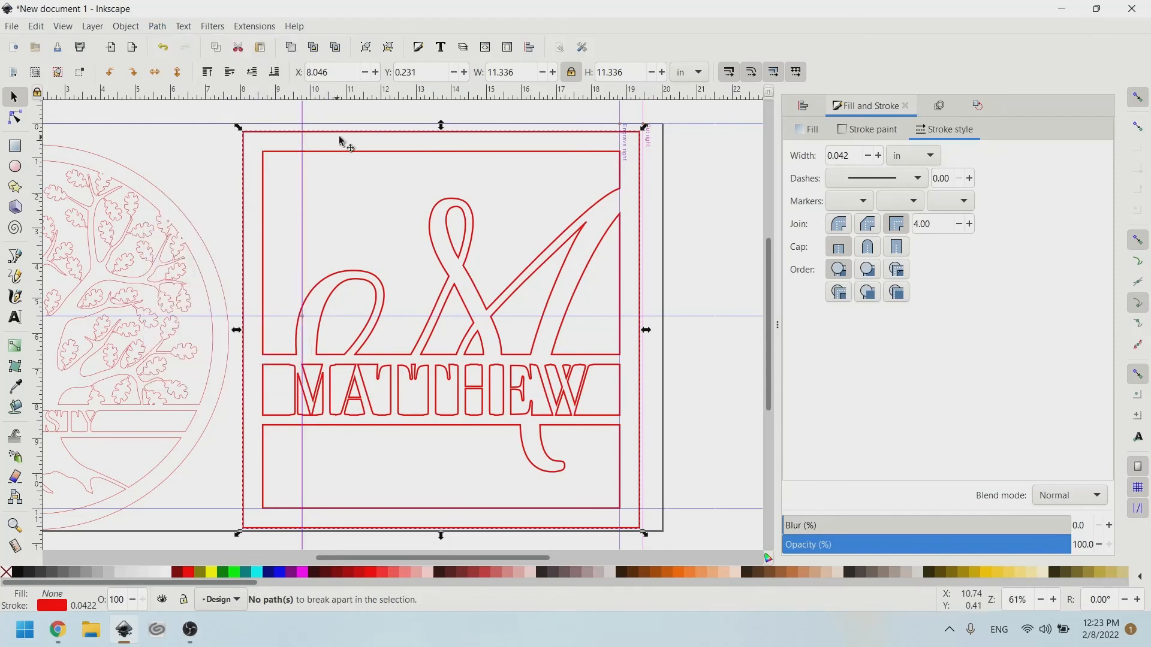
pyautogui.click(157, 26)
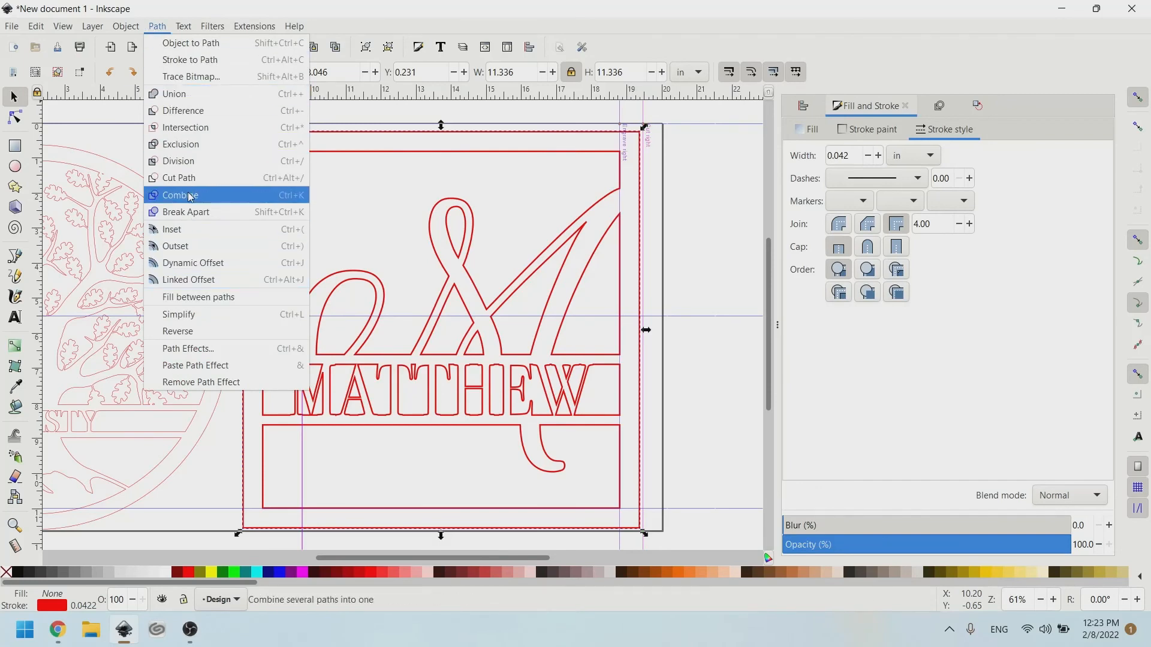
pyautogui.click(217, 214)
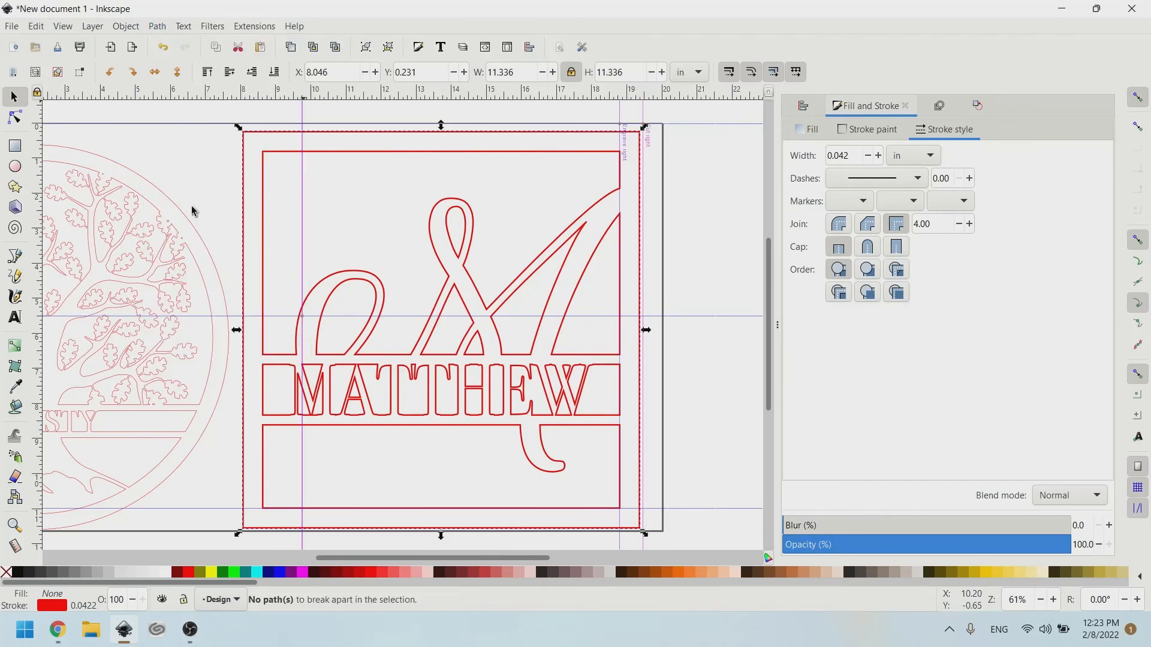
# Snap the monogram's corner to the top guide intersection and ungroup it into 28 paths.
pyautogui.click(599, 240)
pyautogui.moveTo(599, 240)
pyautogui.mouseDown()
pyautogui.moveTo(562, 280)
pyautogui.moveTo(602, 229)
pyautogui.mouseUp()
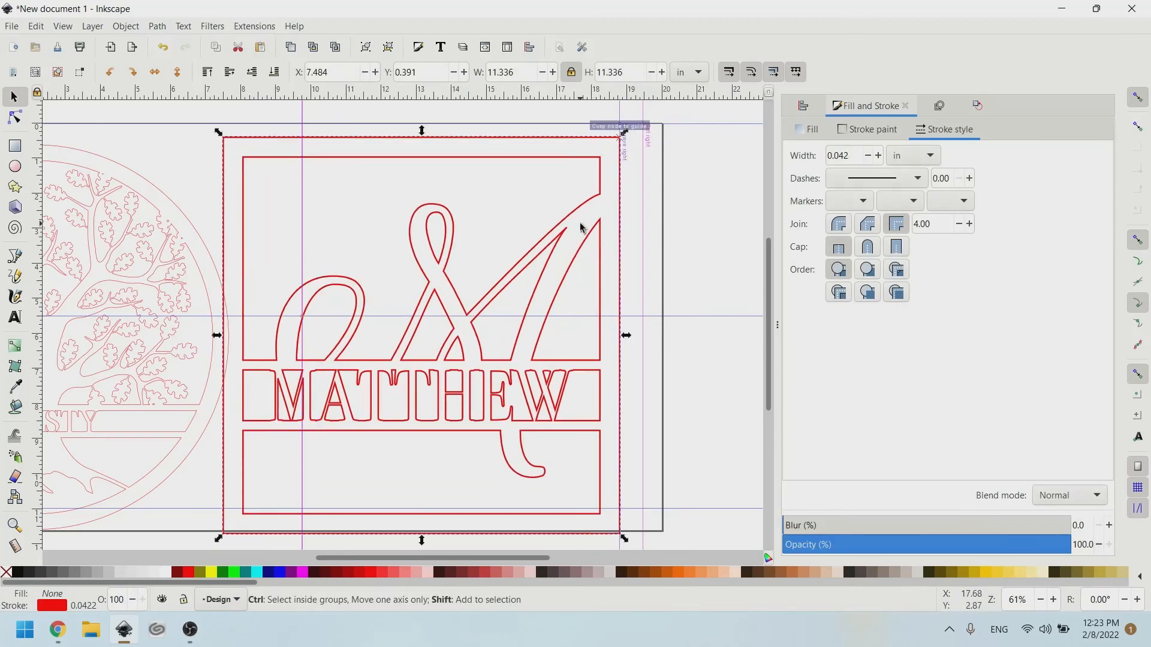
pyautogui.hotkey('ctrl', 'shift', 'g')
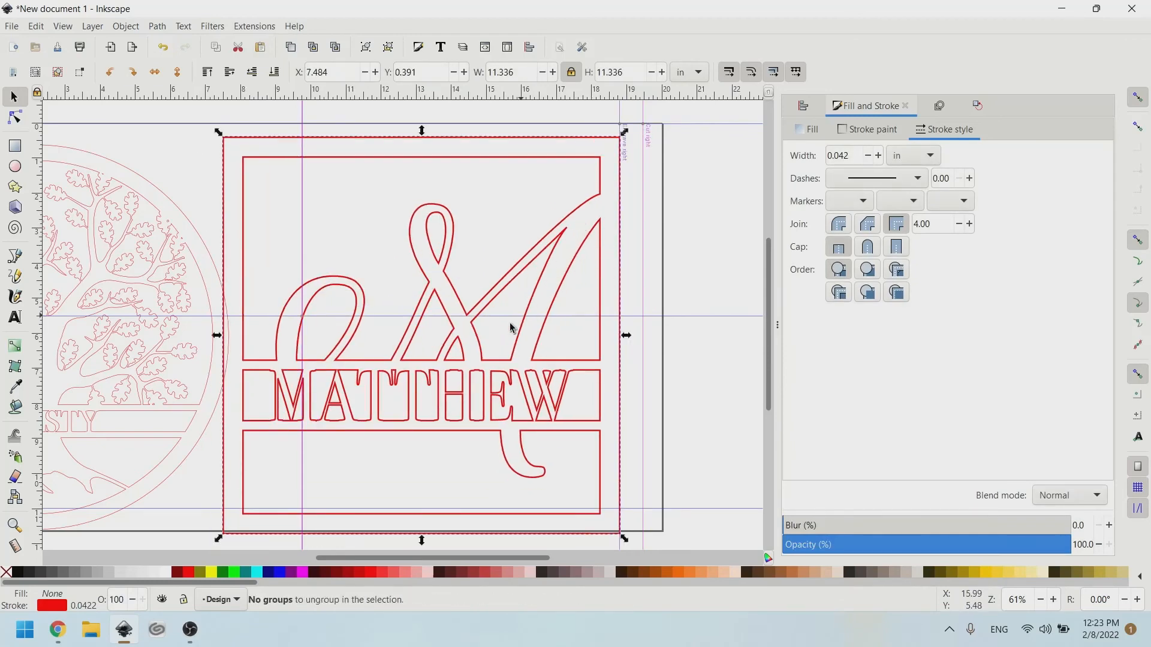
pyautogui.moveTo(488, 341); pyautogui.dragTo(496, 318)
pyautogui.hotkey('ctrl', 'shift', 'g')
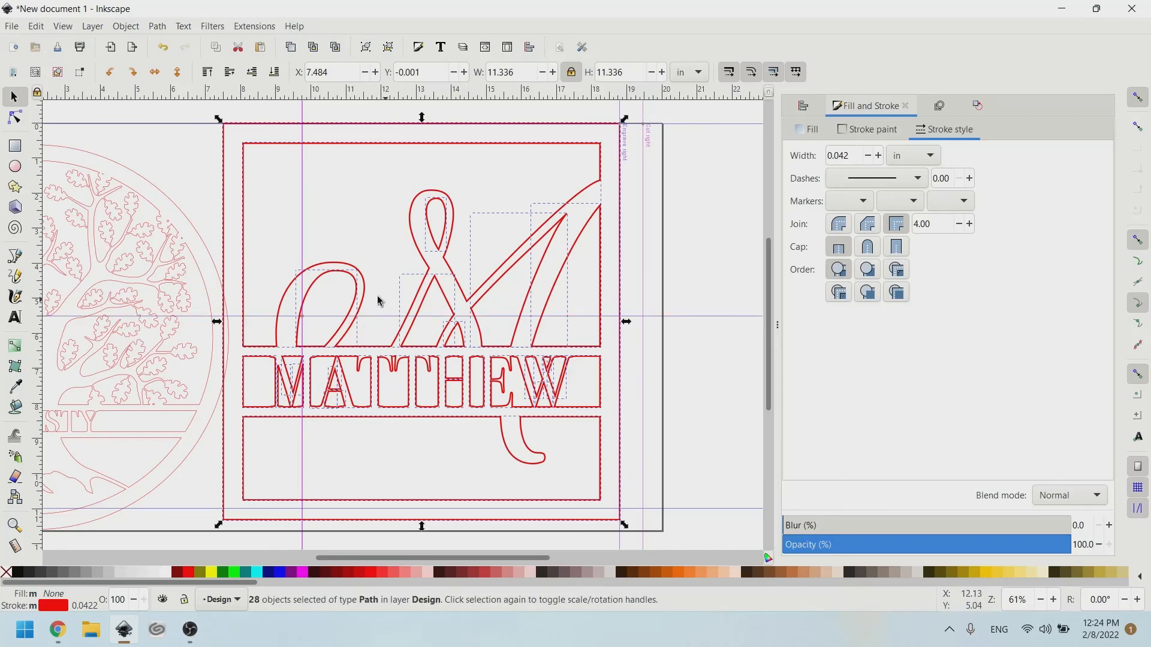
# Undo a stray move of the M, then combine the whole monogram and snap it to the guide.
pyautogui.click(353, 235)
pyautogui.moveTo(342, 281); pyautogui.dragTo(362, 225)
pyautogui.hotkey('ctrl', 'z')
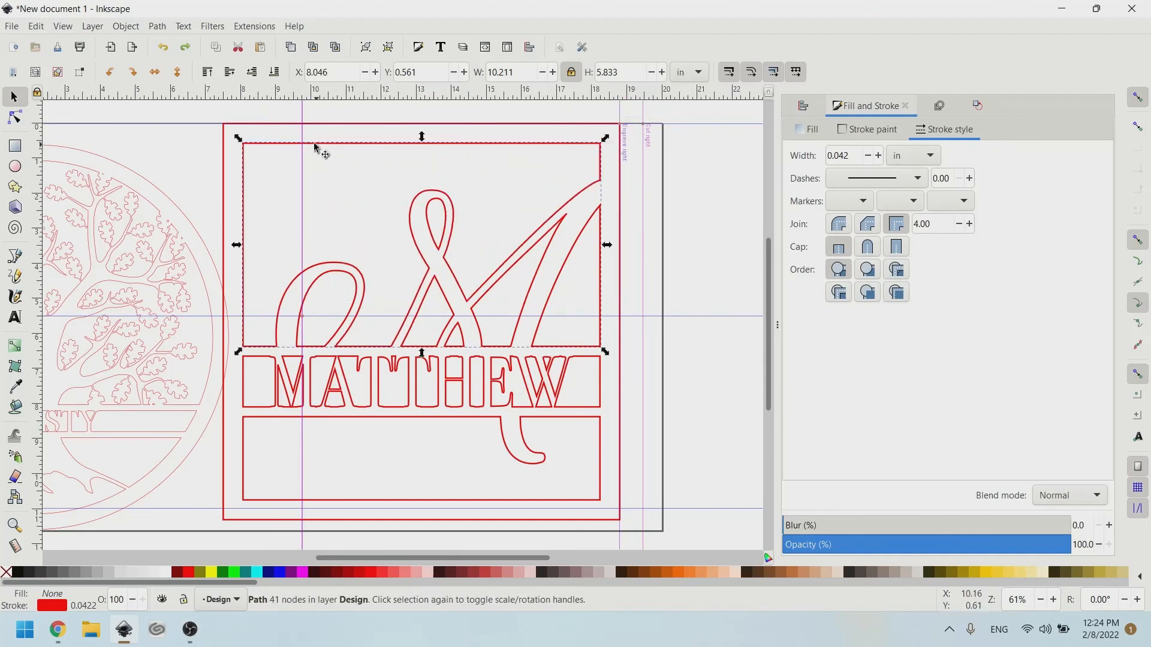
pyautogui.click(183, 116)
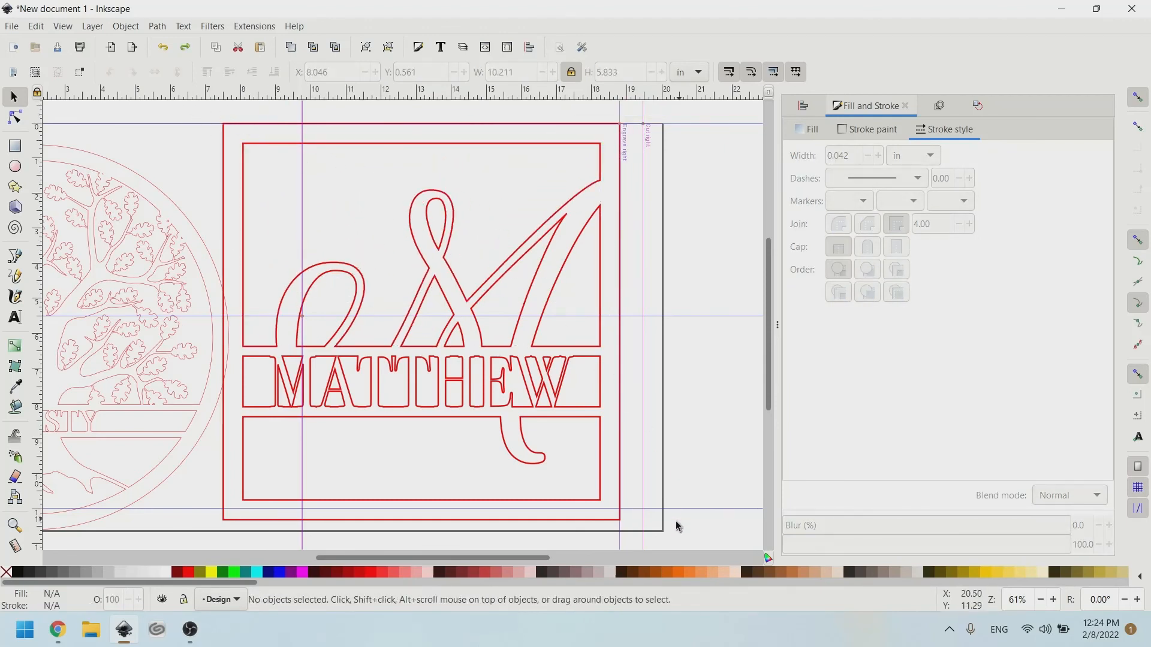
pyautogui.moveTo(666, 525); pyautogui.dragTo(622, 491)
pyautogui.moveTo(284, 126); pyautogui.dragTo(217, 98)
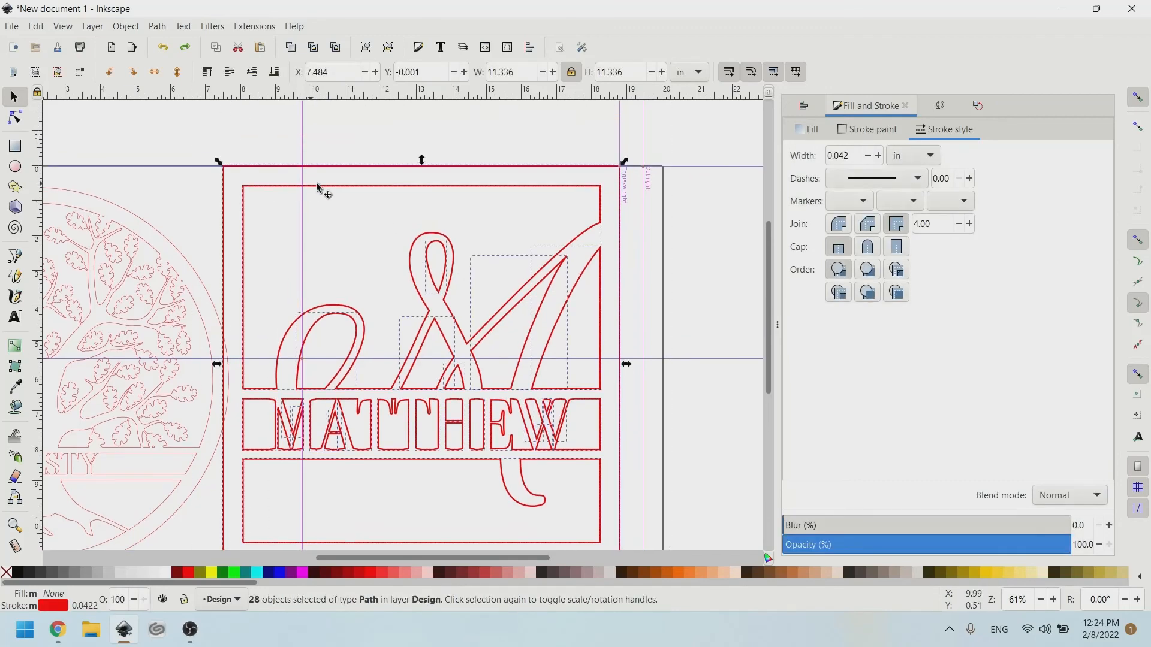
pyautogui.hotkey('ctrl', 'z')
pyautogui.hotkey('ctrl', 'z')
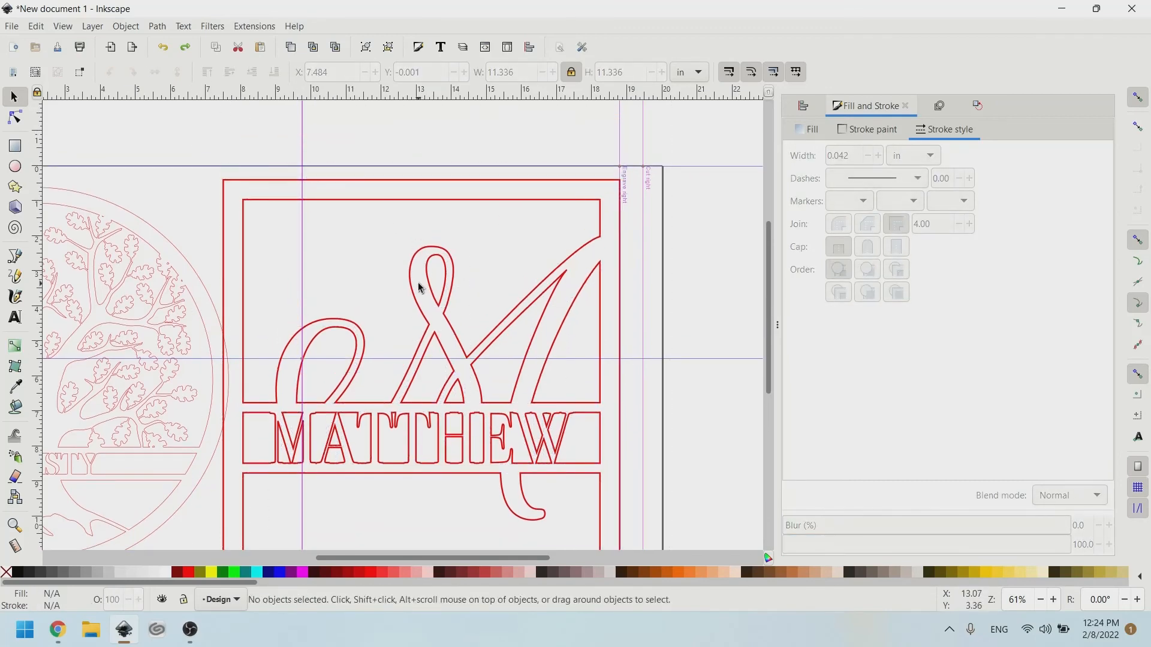
pyautogui.moveTo(419, 288); pyautogui.dragTo(444, 245)
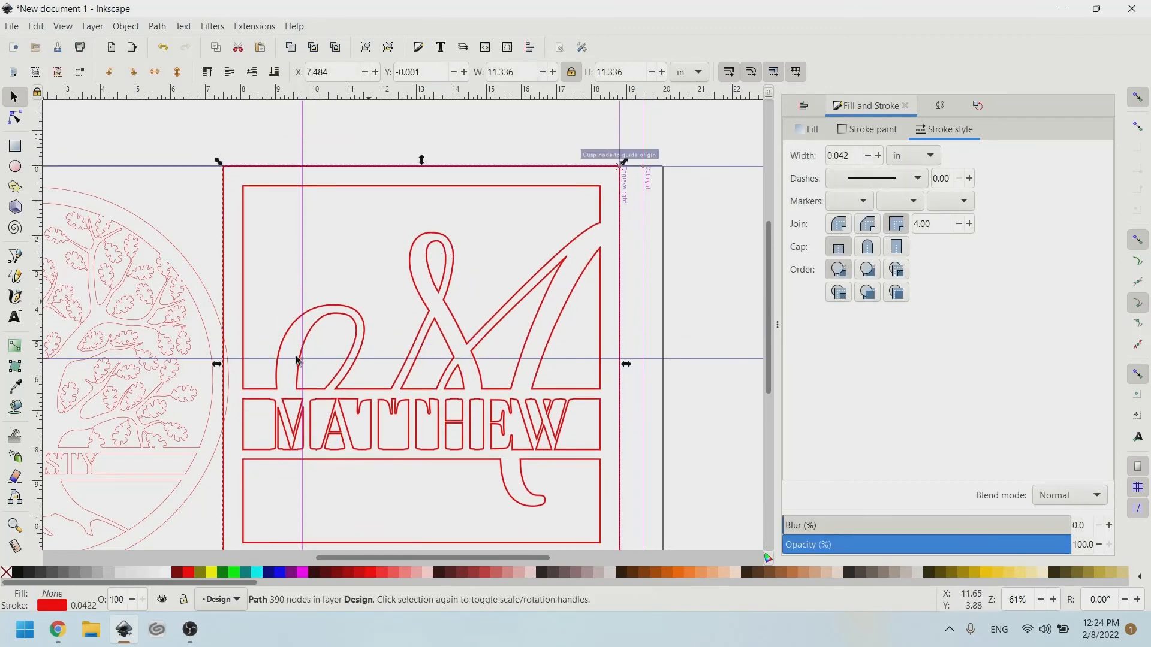
# Fill the monogram path black and break it apart into separate pieces.
pyautogui.click(20, 573)
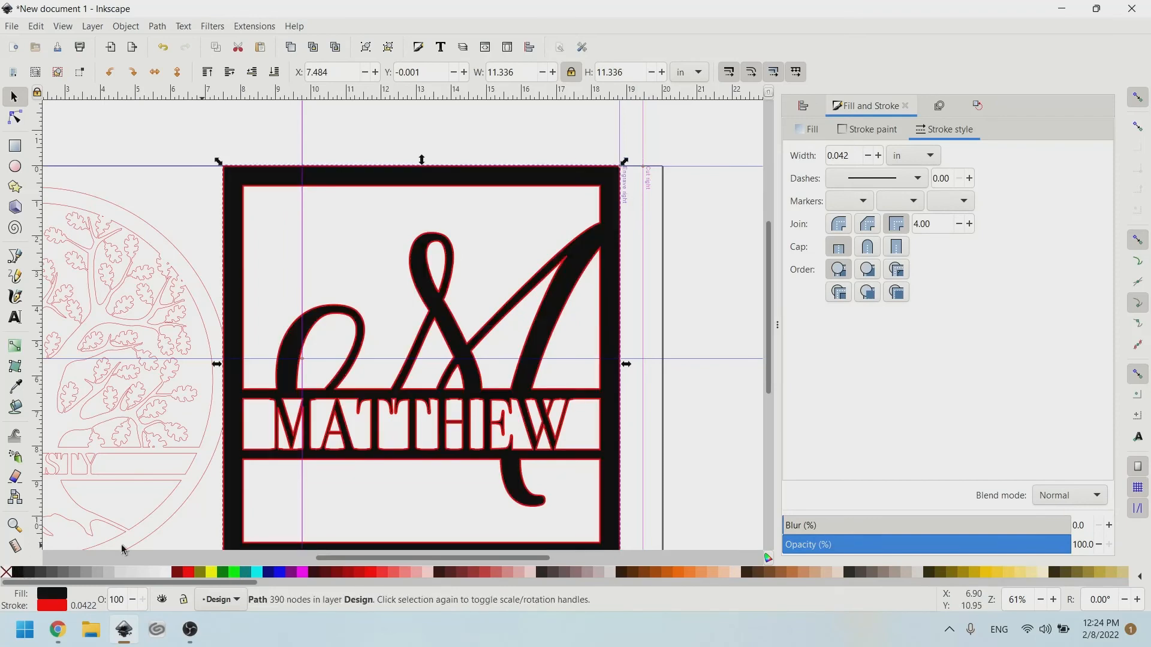
pyautogui.hscroll(4, 604, 254)
pyautogui.scroll(-2, 595, 262)
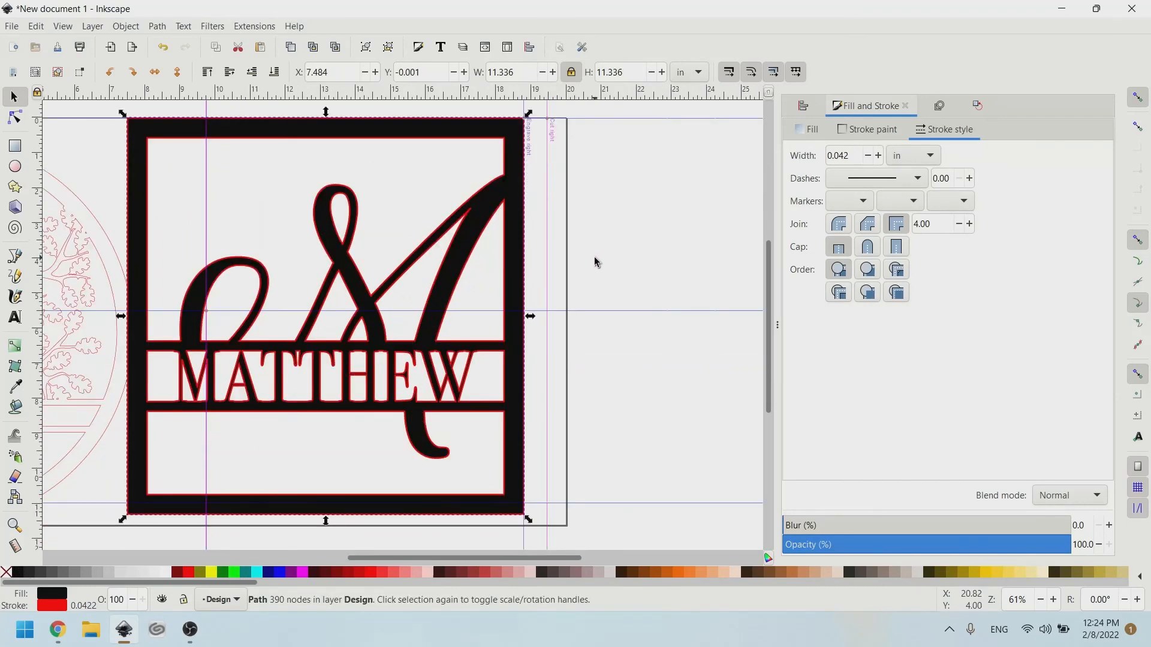
pyautogui.hotkey('ctrl', 'shift', 'k')
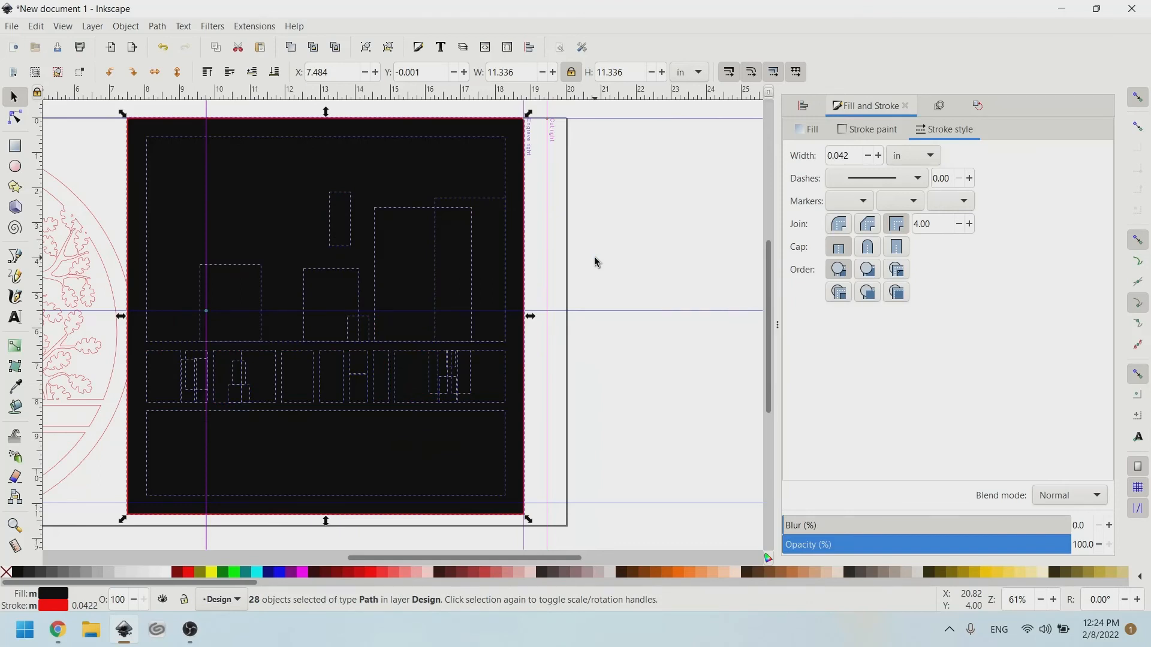
pyautogui.scroll(2, 221, 164)
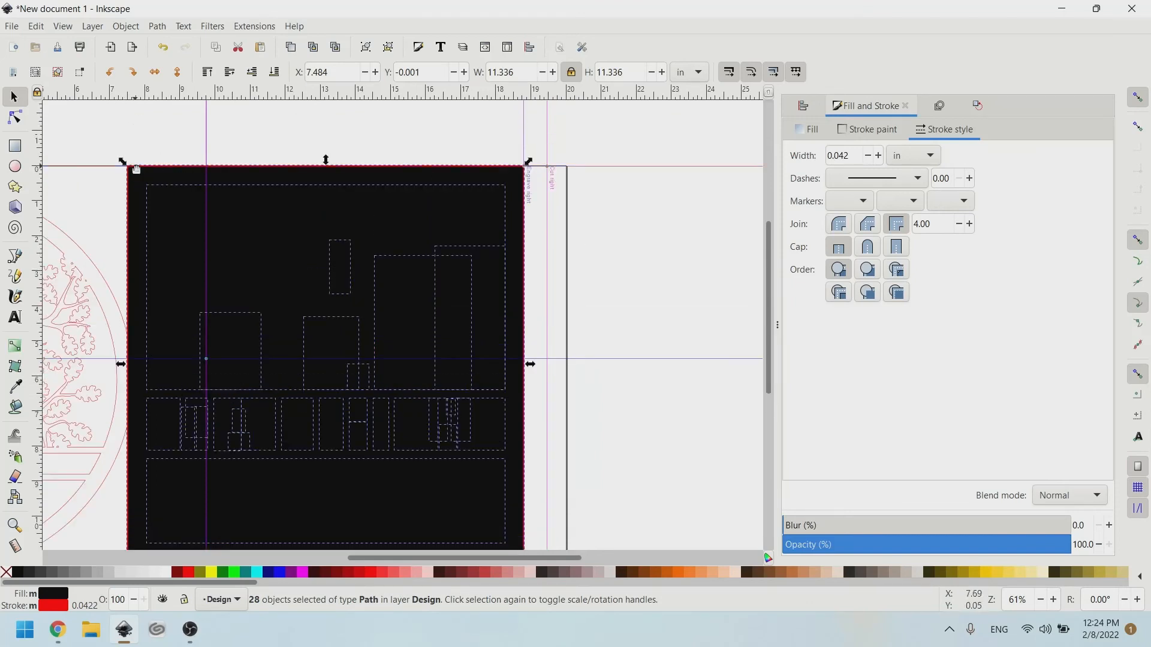
pyautogui.scroll(5, 122, 152)
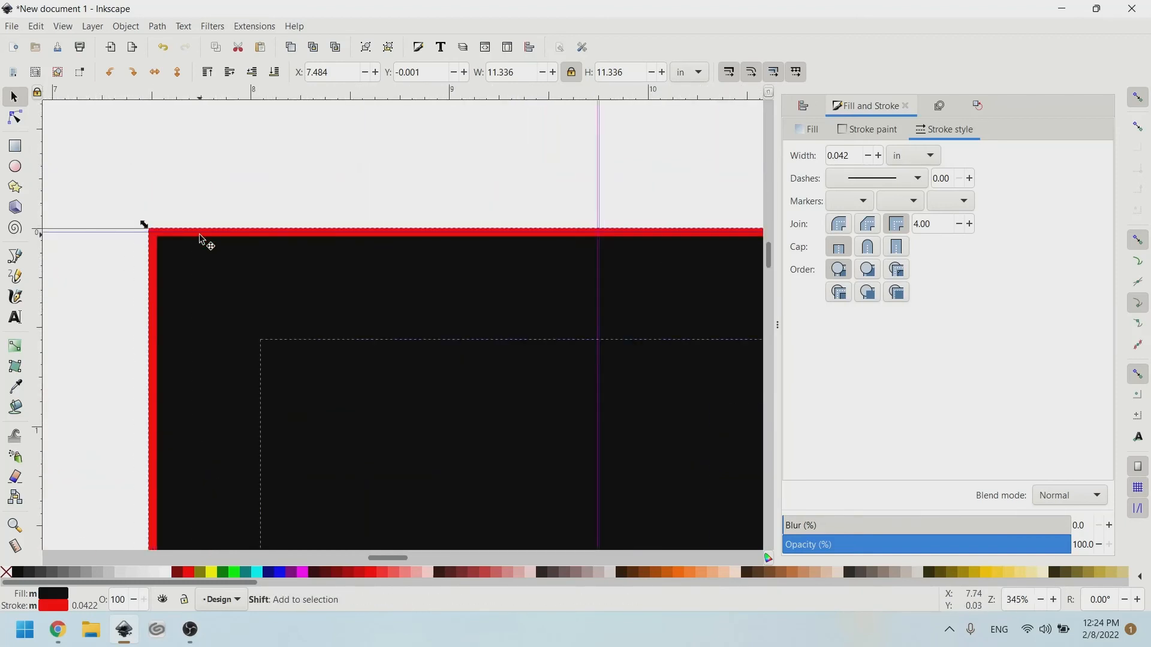
pyautogui.scroll(-1, 395, 252)
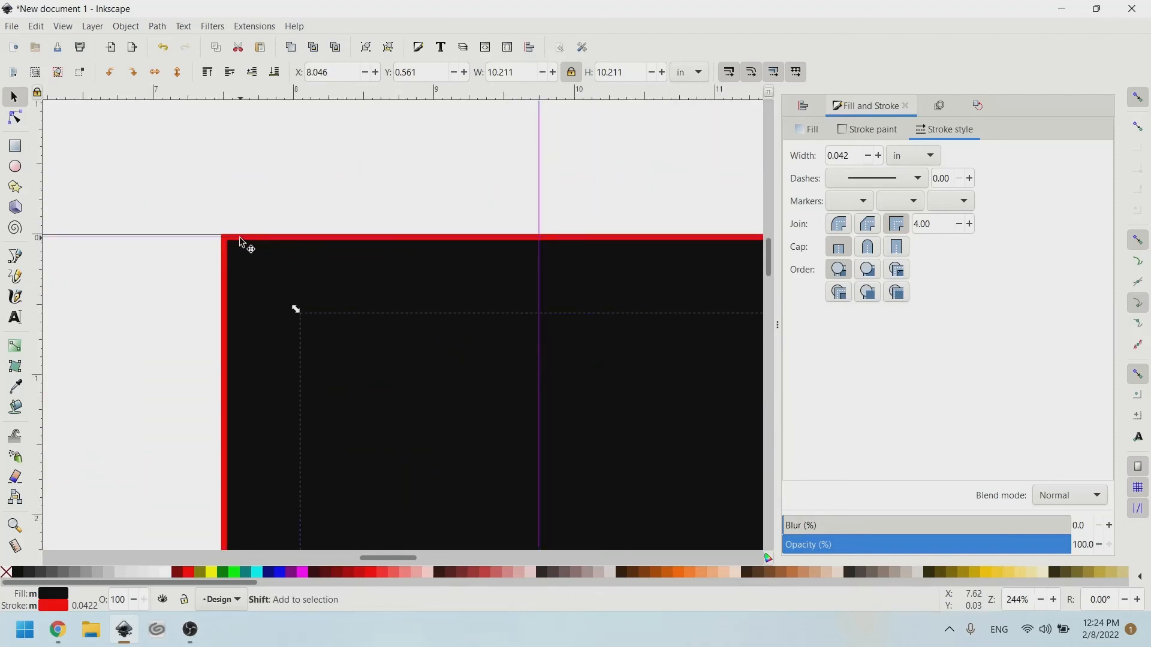
pyautogui.scroll(-3, 399, 255)
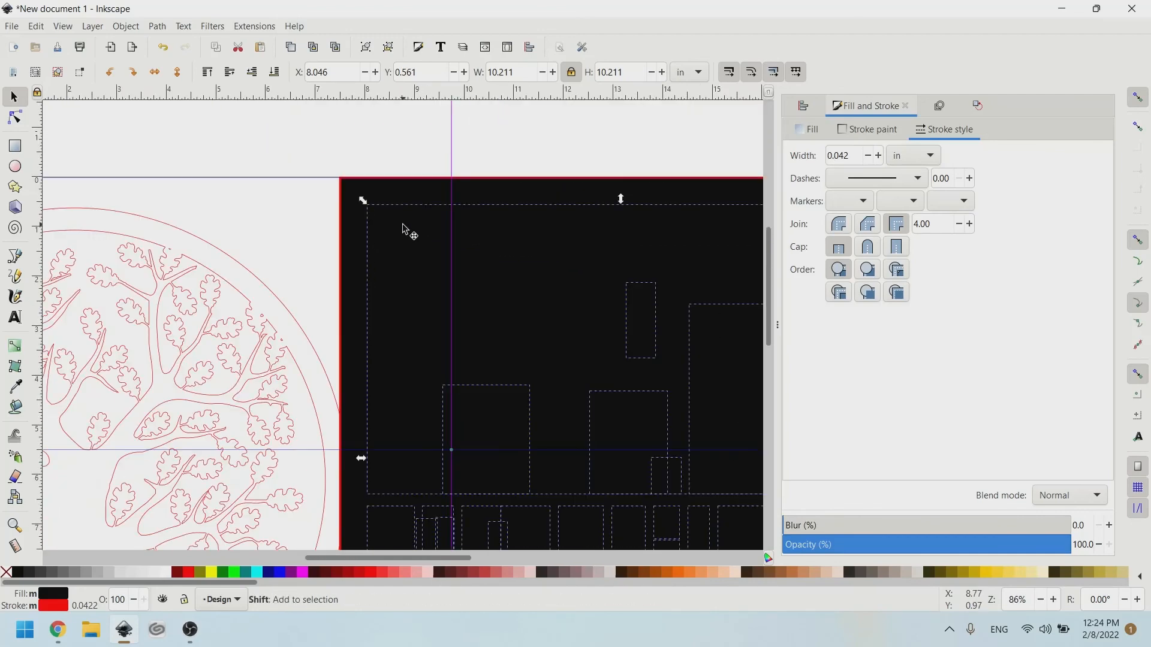
pyautogui.scroll(-3, 420, 227)
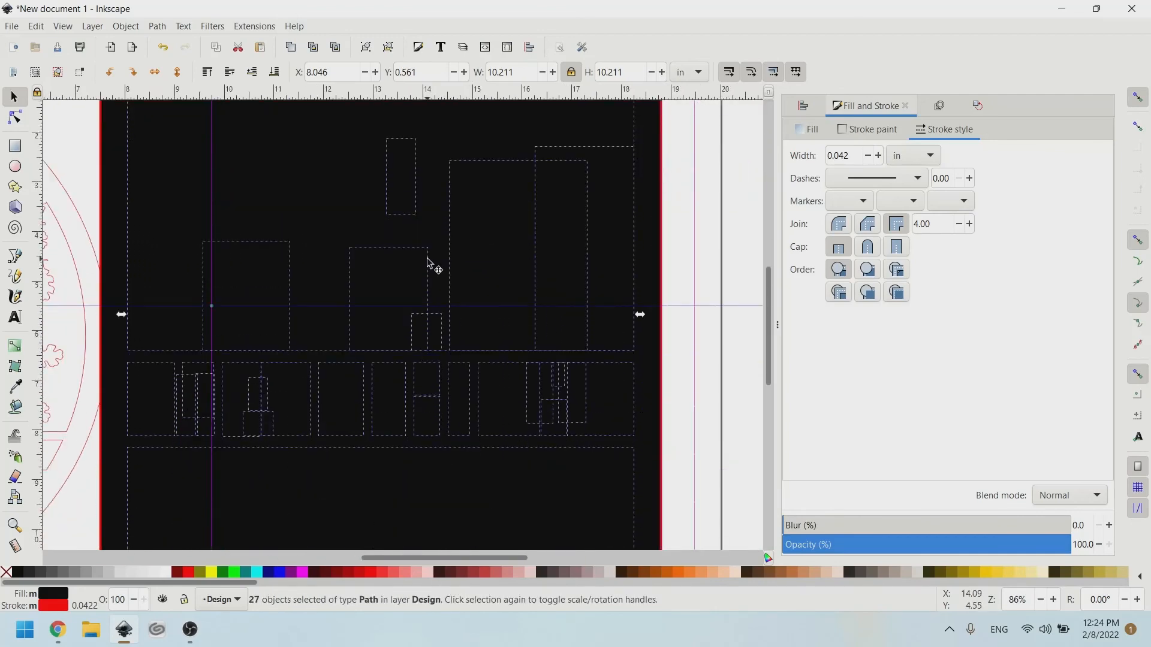
pyautogui.scroll(-1, 336, 331)
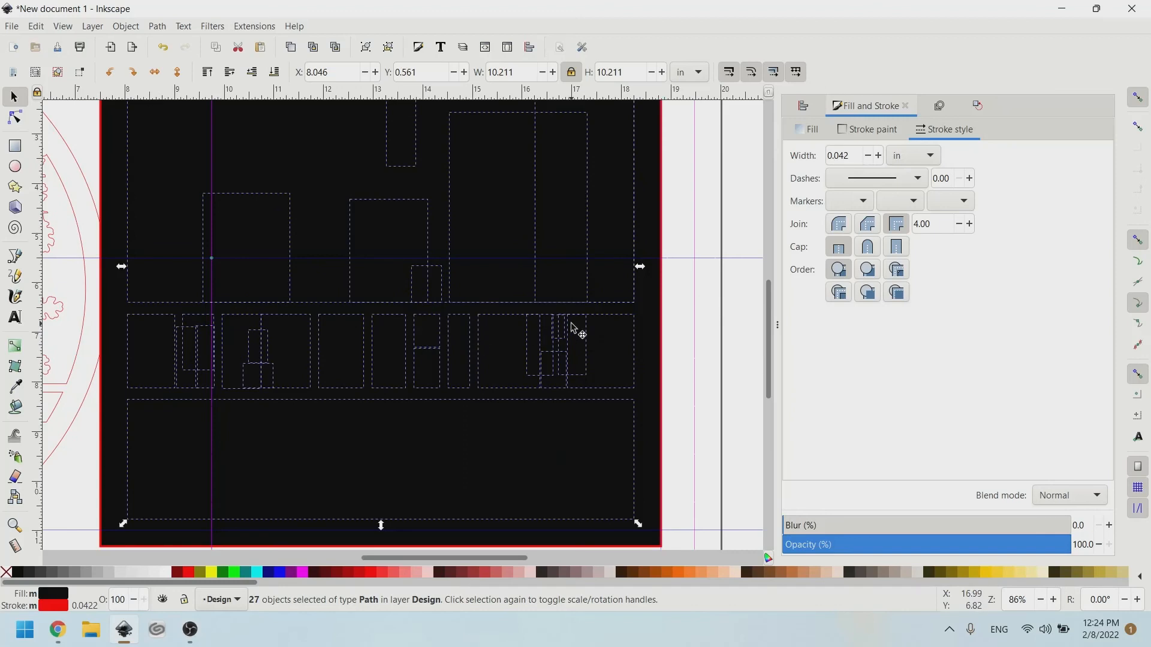
# Combine the inner pieces into one 386-node path and remove the outer square's fill.
pyautogui.press('ctrl')
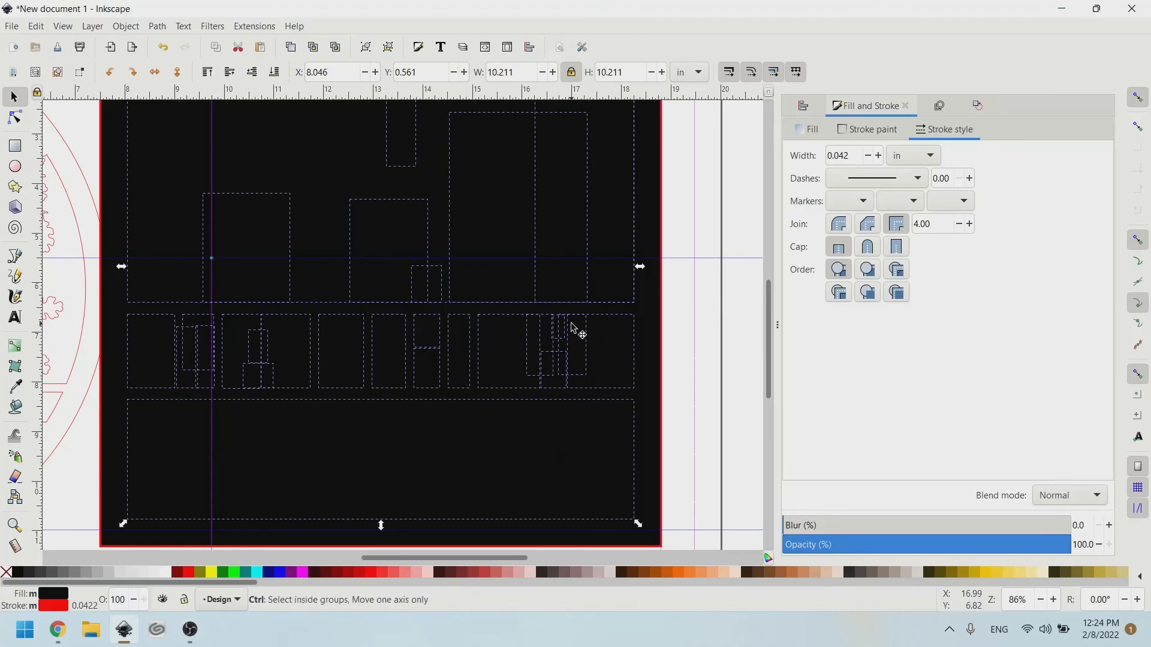
pyautogui.hotkey('ctrl', 'k')
pyautogui.scroll(3, 569, 317)
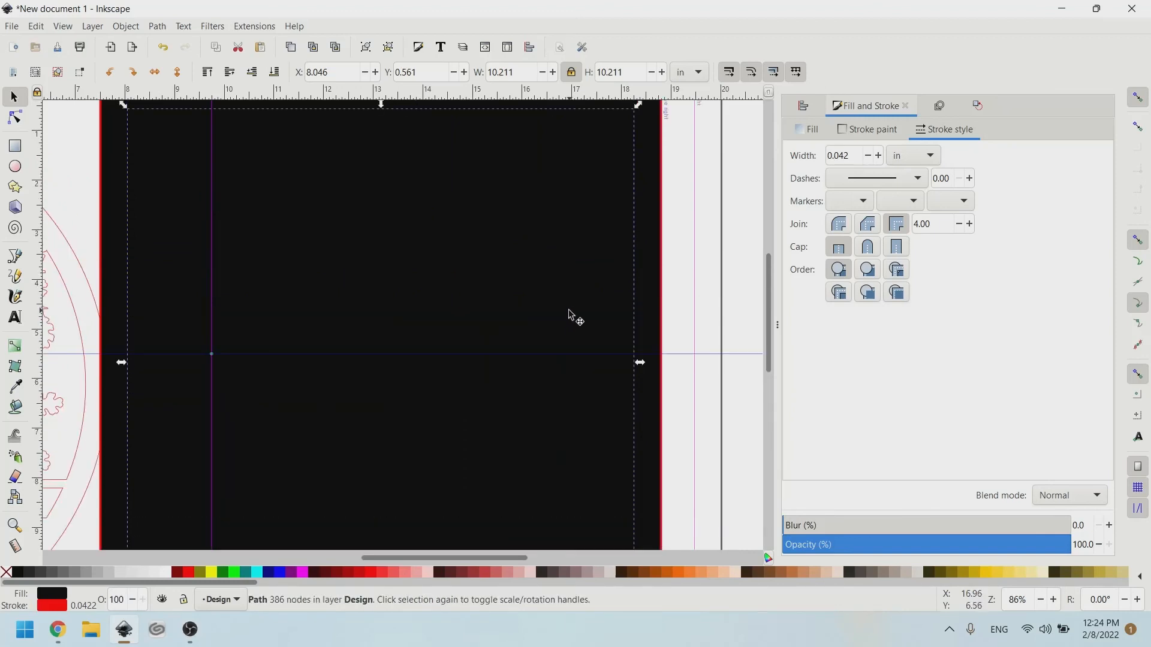
pyautogui.click(109, 158)
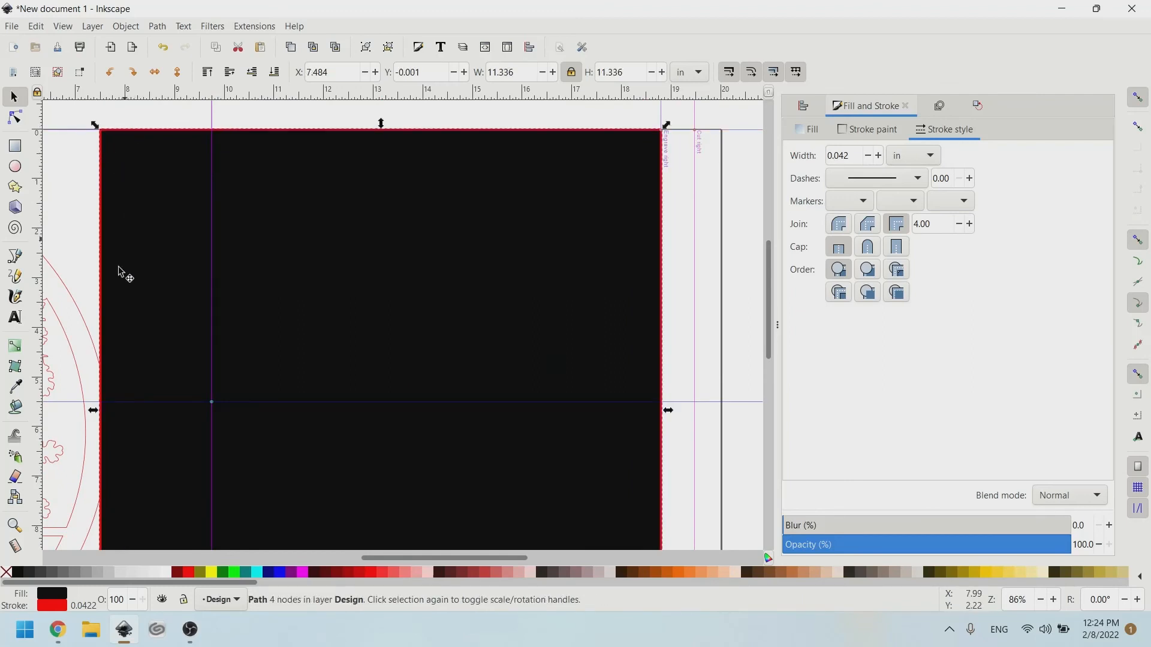
pyautogui.click(7, 575)
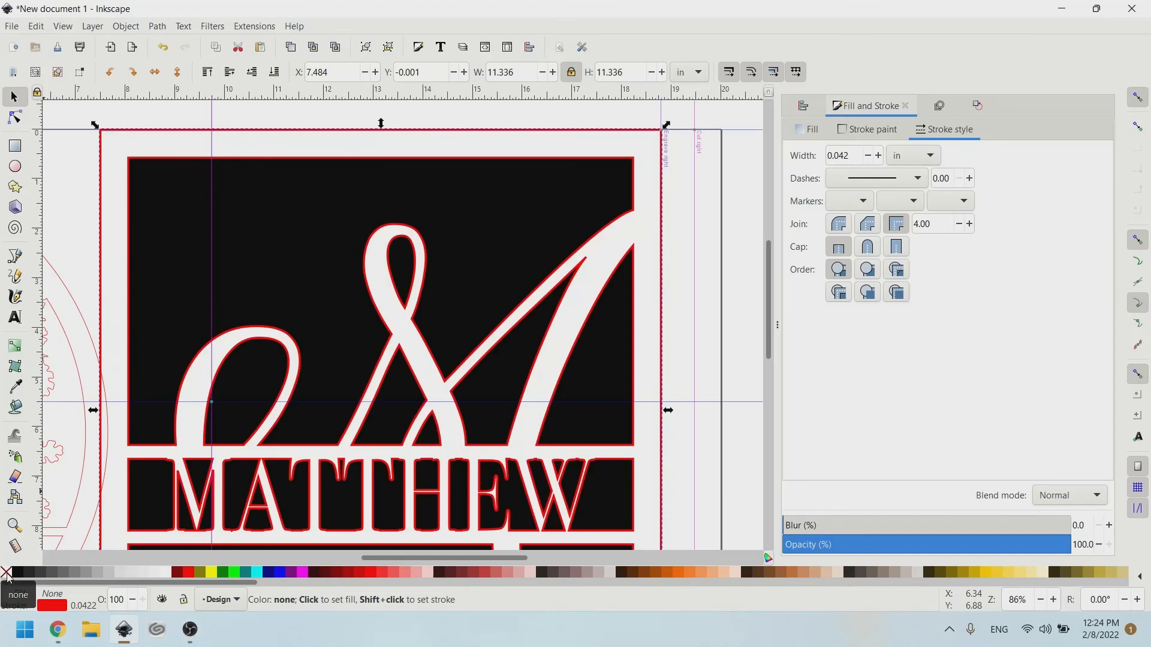
# Remove the fill from the combined 386-node inner design and give it a navy outline.
pyautogui.click(538, 166)
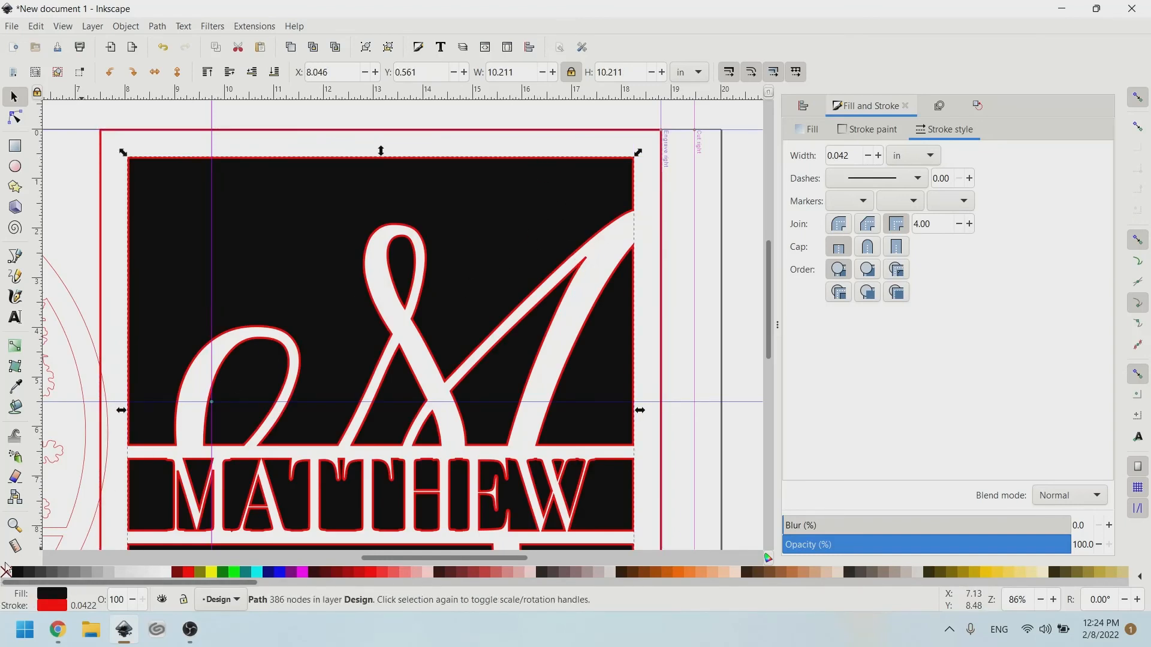
pyautogui.click(7, 573)
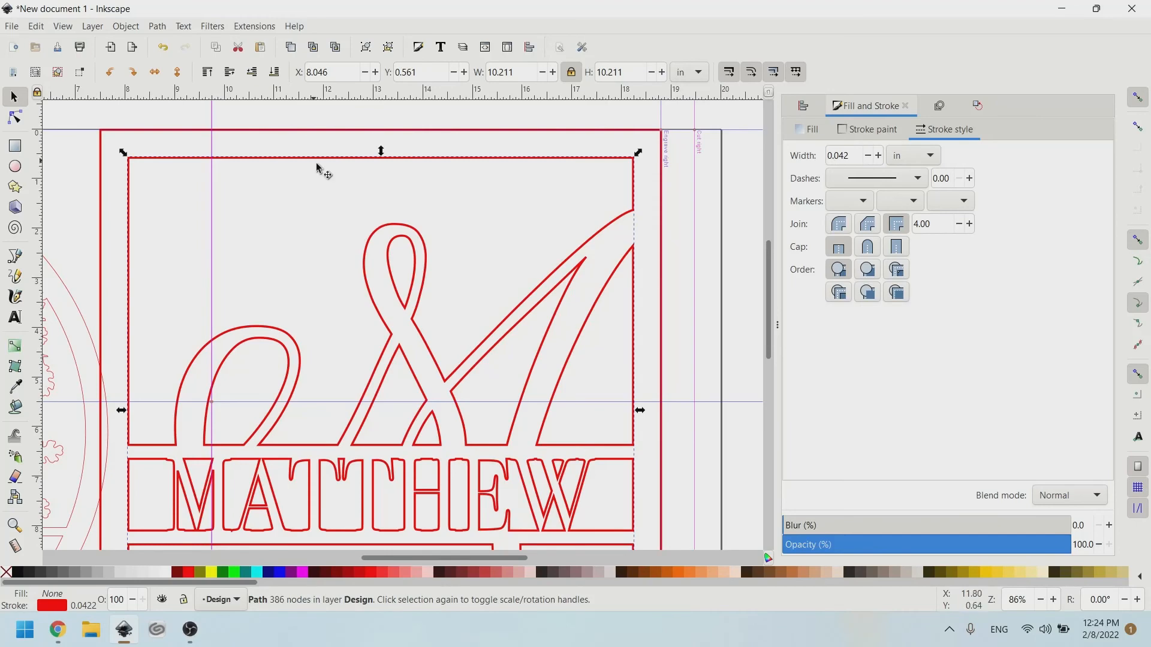
pyautogui.scroll(-2, 132, 162)
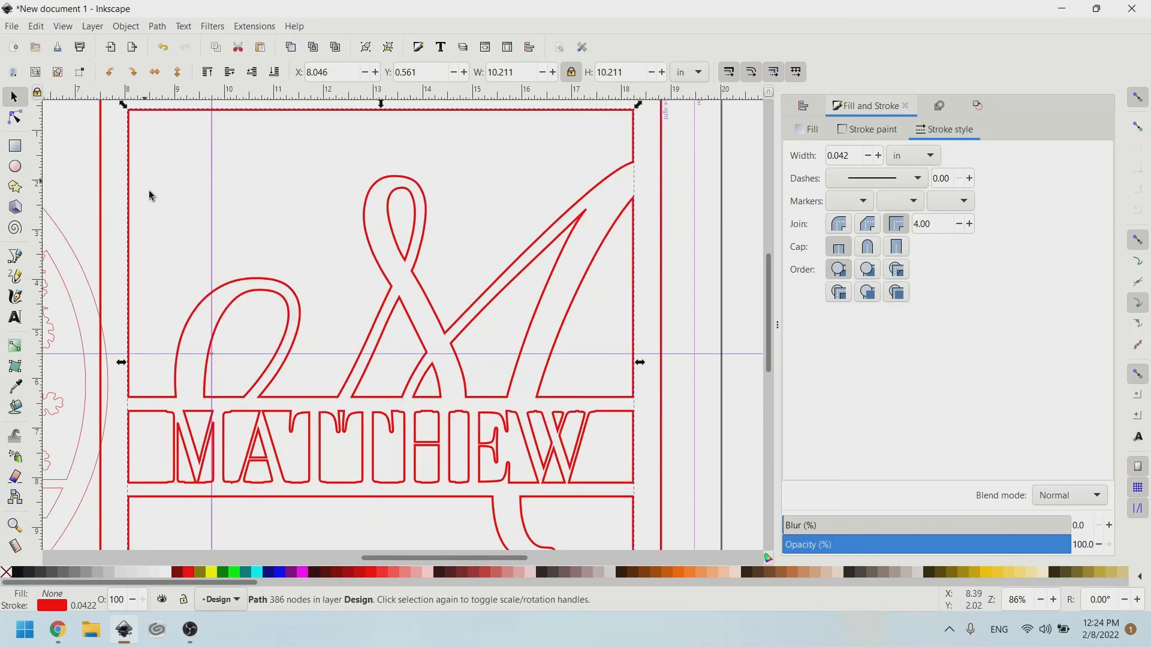
pyautogui.scroll(-4, 180, 228)
pyautogui.moveTo(253, 264)
pyautogui.mouseDown()
pyautogui.moveTo(261, 318)
pyautogui.moveTo(227, 302)
pyautogui.moveTo(257, 257)
pyautogui.mouseUp()
pyautogui.hotkey('ctrl', 'z')
pyautogui.scroll(1, 244, 183)
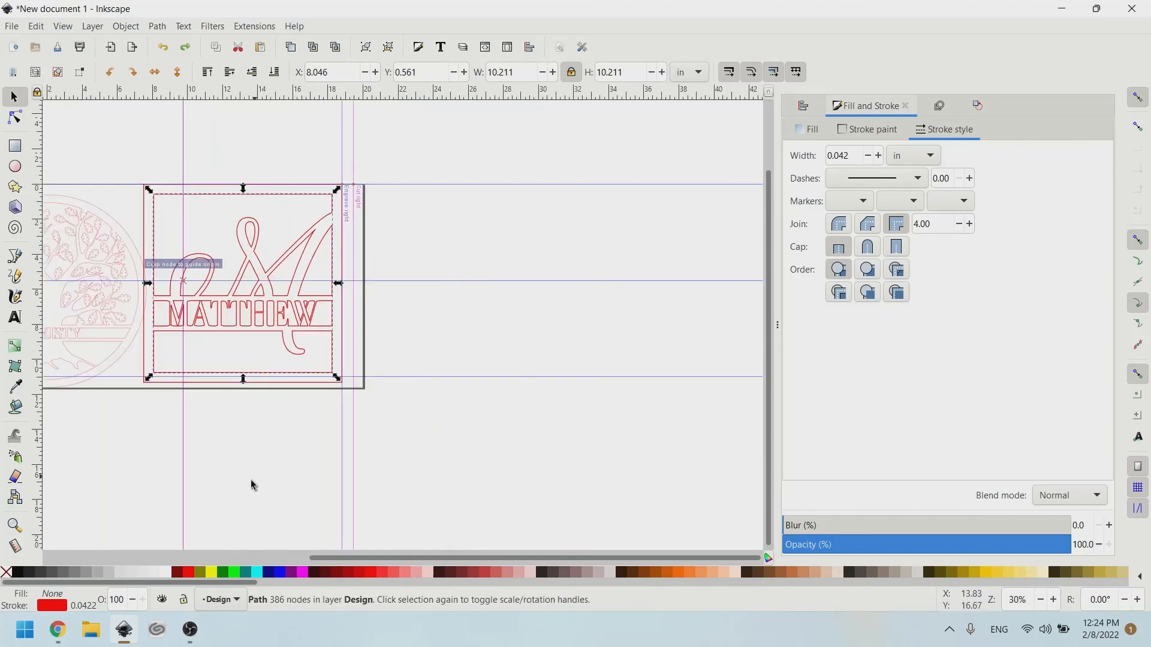
pyautogui.keyDown('shift'); pyautogui.click(273, 578); pyautogui.keyUp('shift')
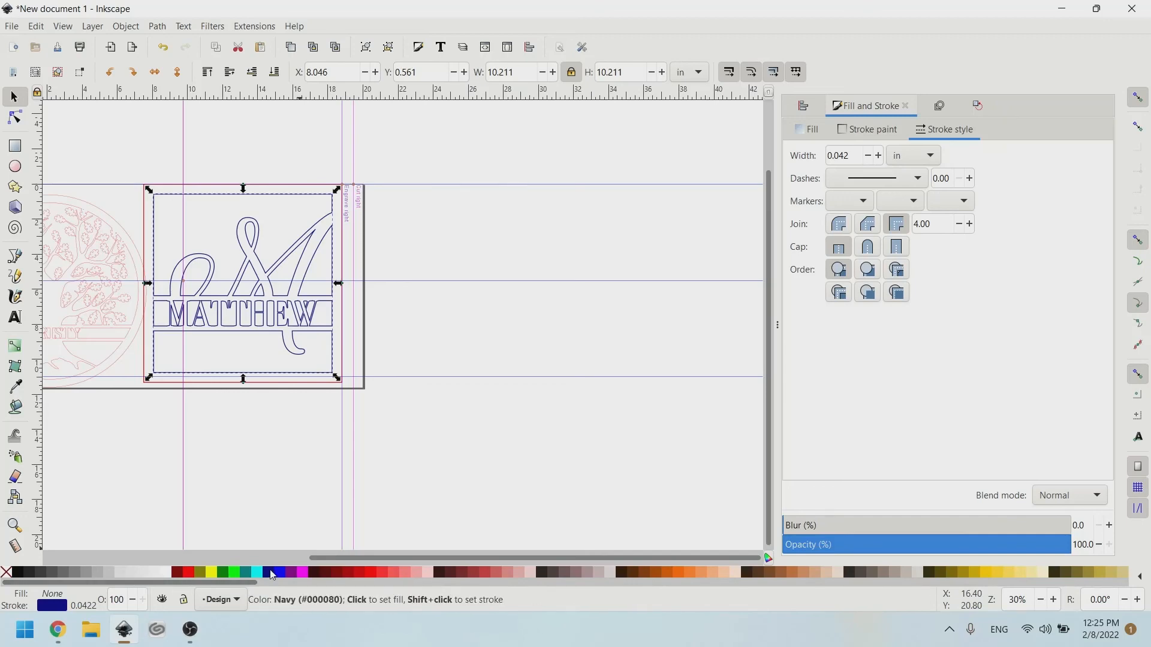
# Select the outer square and the navy inner path together and group them with Ctrl+G.
pyautogui.scroll(4, 283, 211)
pyautogui.scroll(-2, 425, 283)
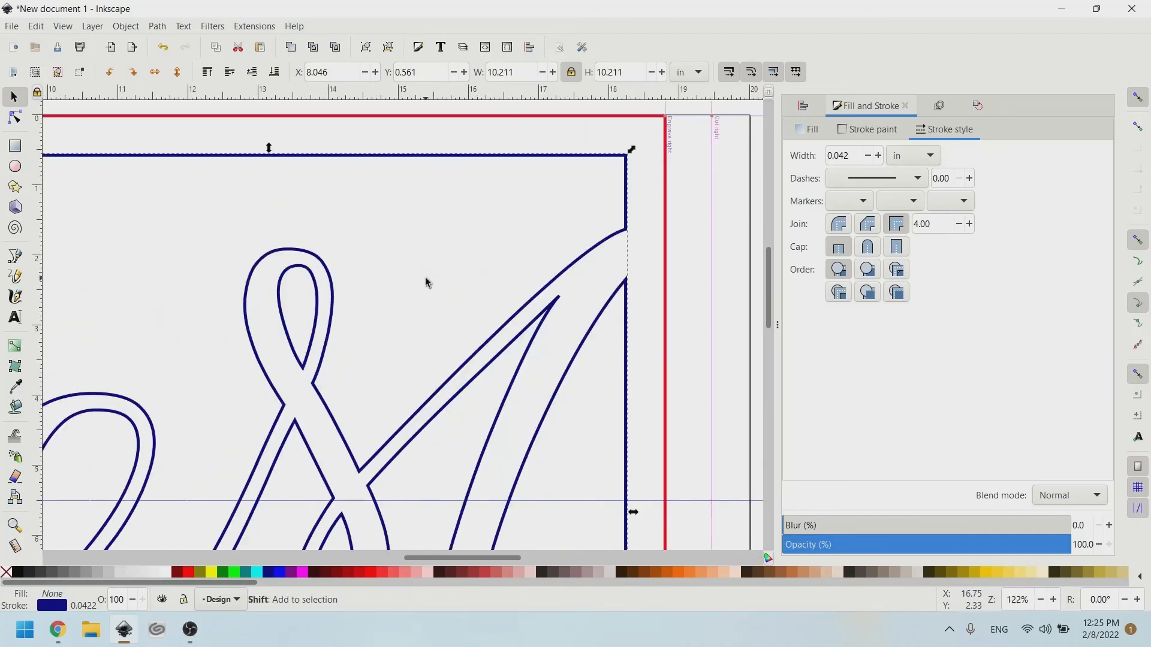
pyautogui.scroll(-2, 416, 271)
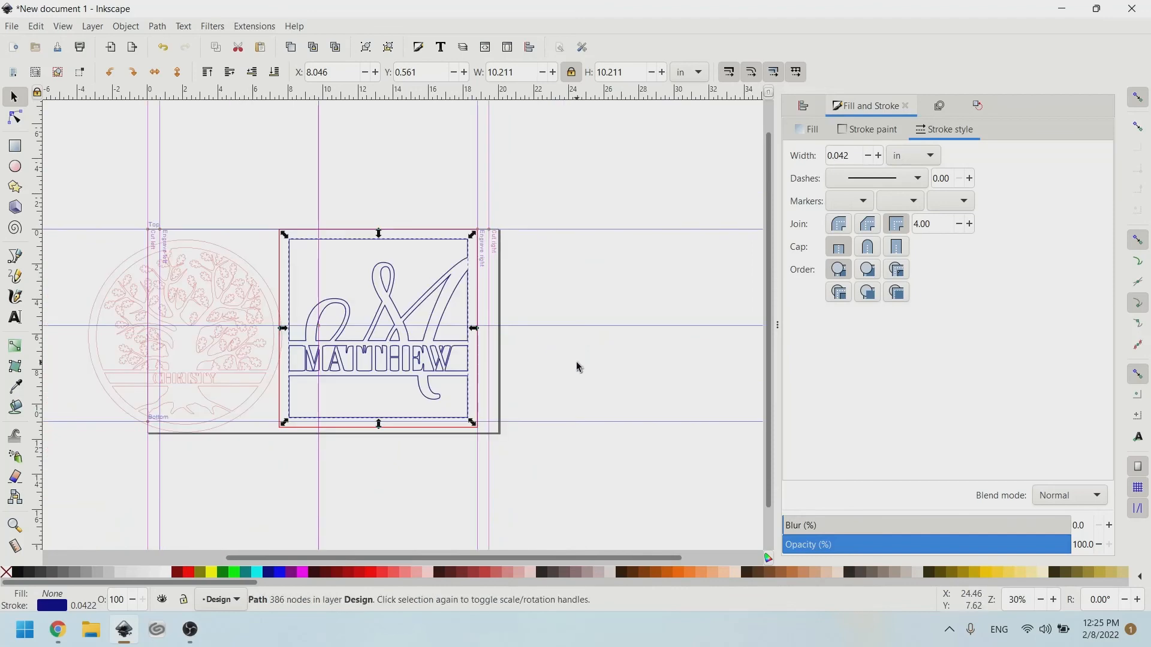
pyautogui.click(565, 457)
pyautogui.moveTo(566, 457); pyautogui.dragTo(295, 225)
pyautogui.scroll(2, 312, 225)
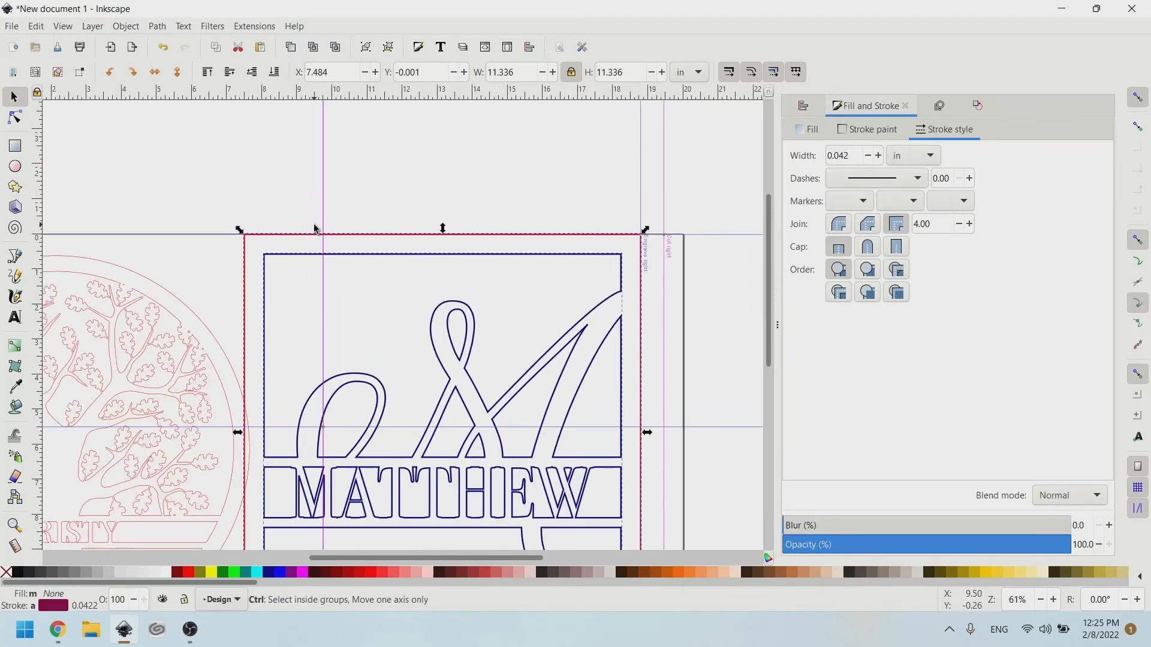
pyautogui.hotkey('ctrl', 'g')
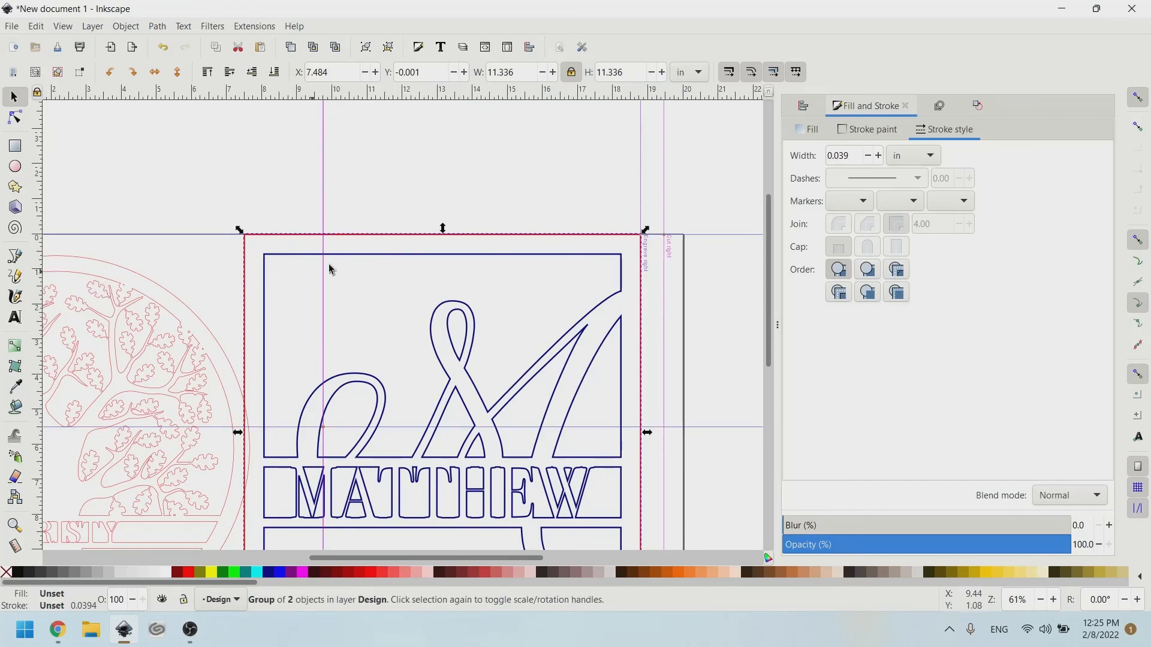
pyautogui.scroll(-2, 432, 354)
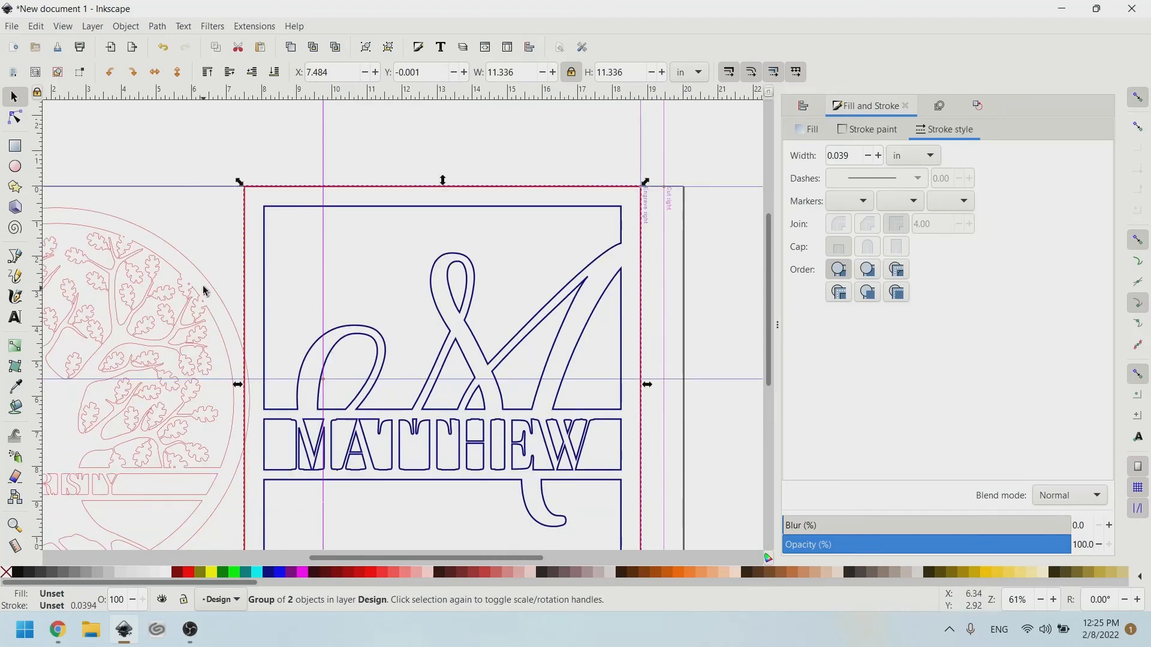
pyautogui.hscroll(-6, 203, 287)
# Fill the red CHRISTY tree path solid black, keeping its 0.009 in red outline.
pyautogui.moveTo(263, 257); pyautogui.dragTo(234, 246)
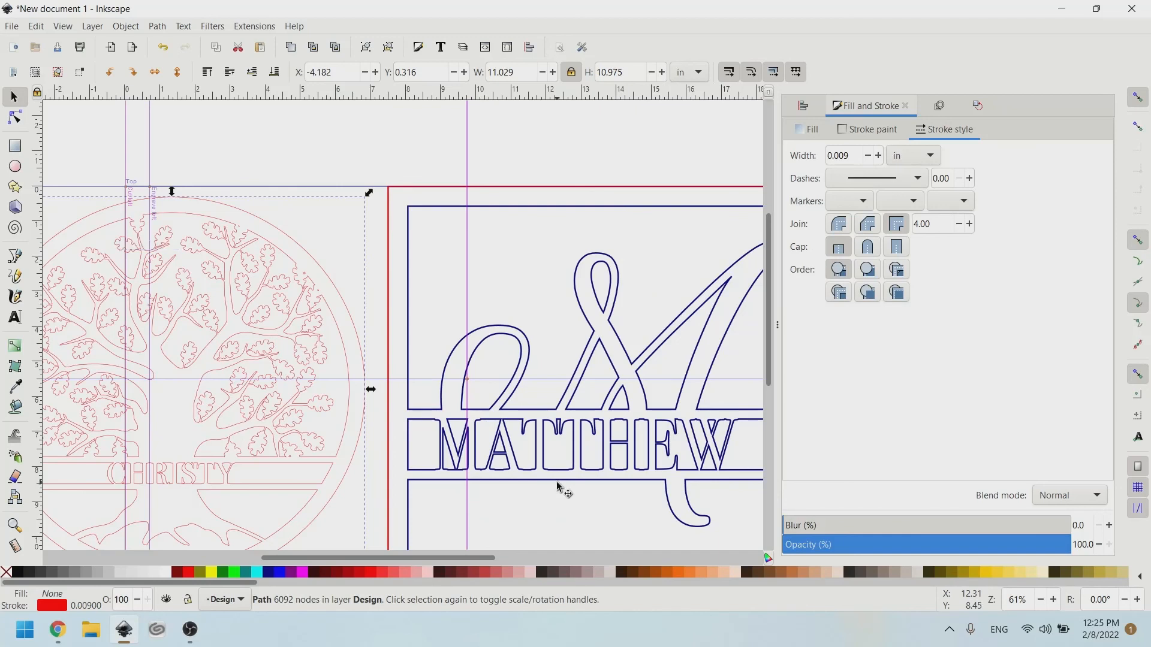
pyautogui.hscroll(4, 516, 243)
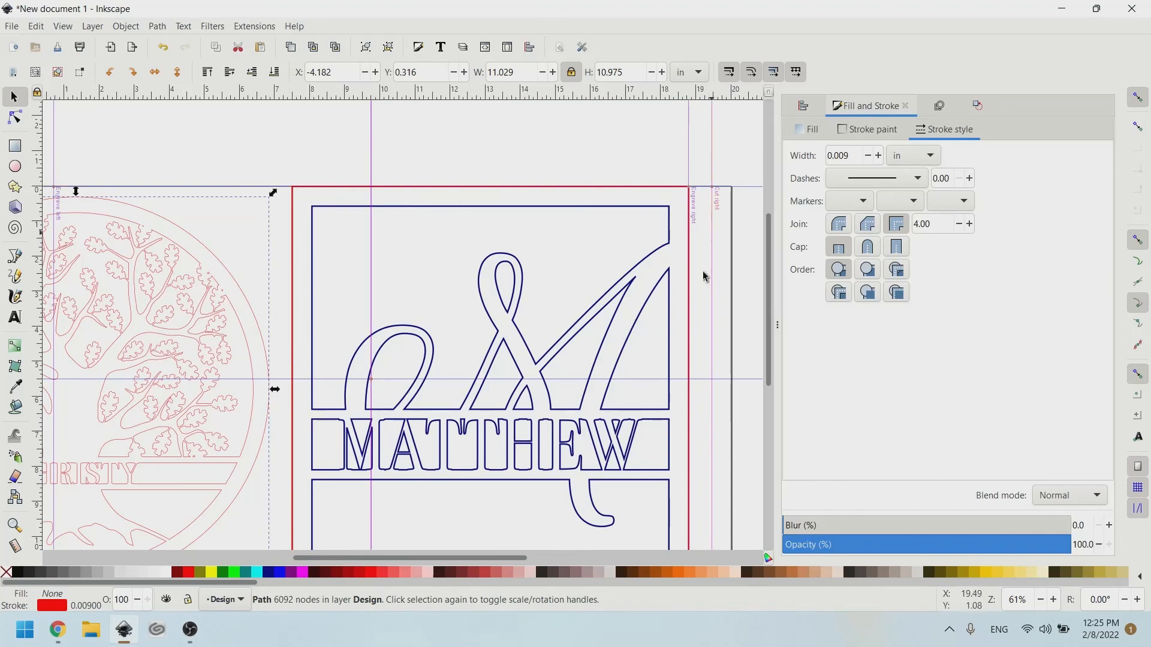
pyautogui.hscroll(-4, 550, 287)
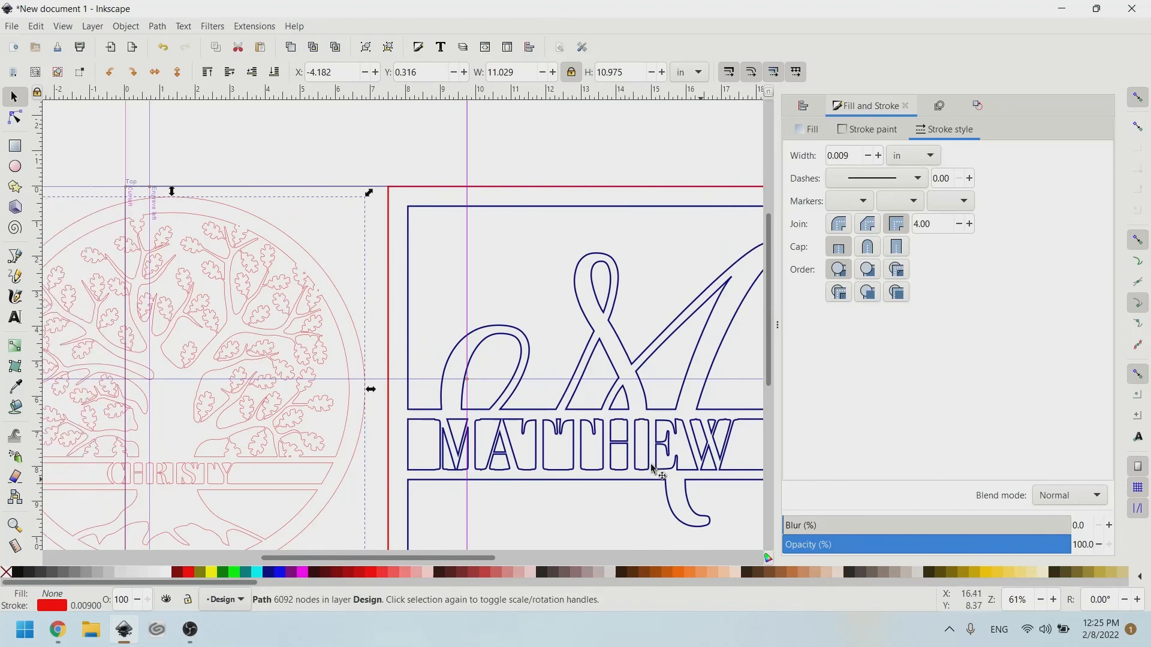
pyautogui.hscroll(-4, 345, 370)
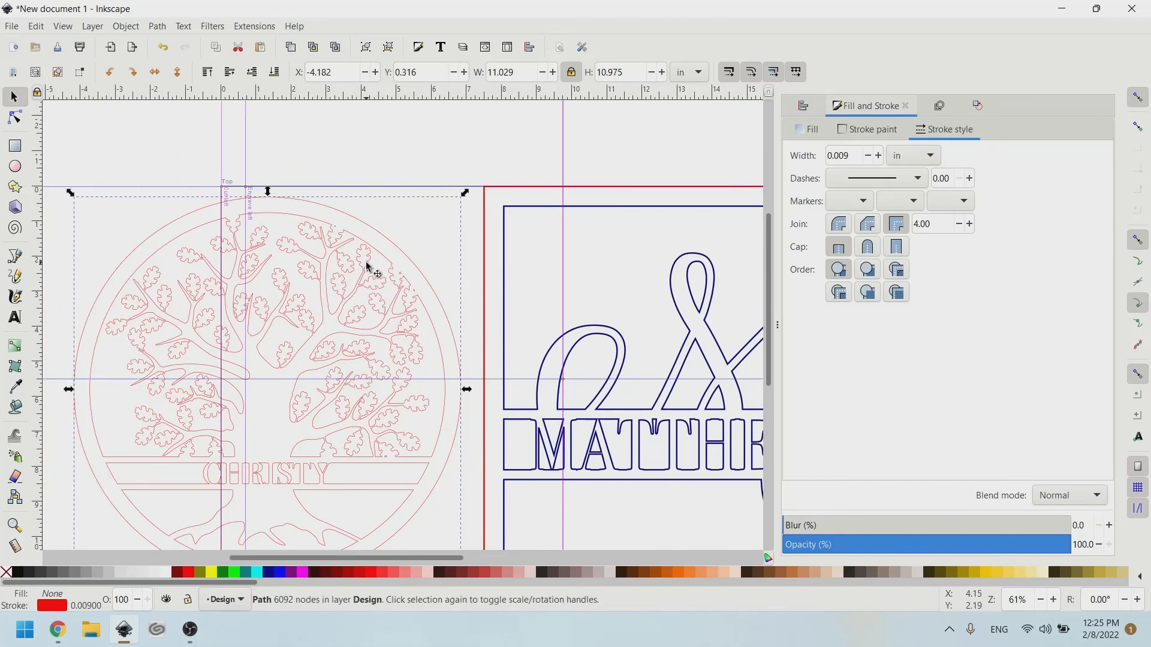
pyautogui.click(20, 575)
pyautogui.hscroll(-2, 334, 382)
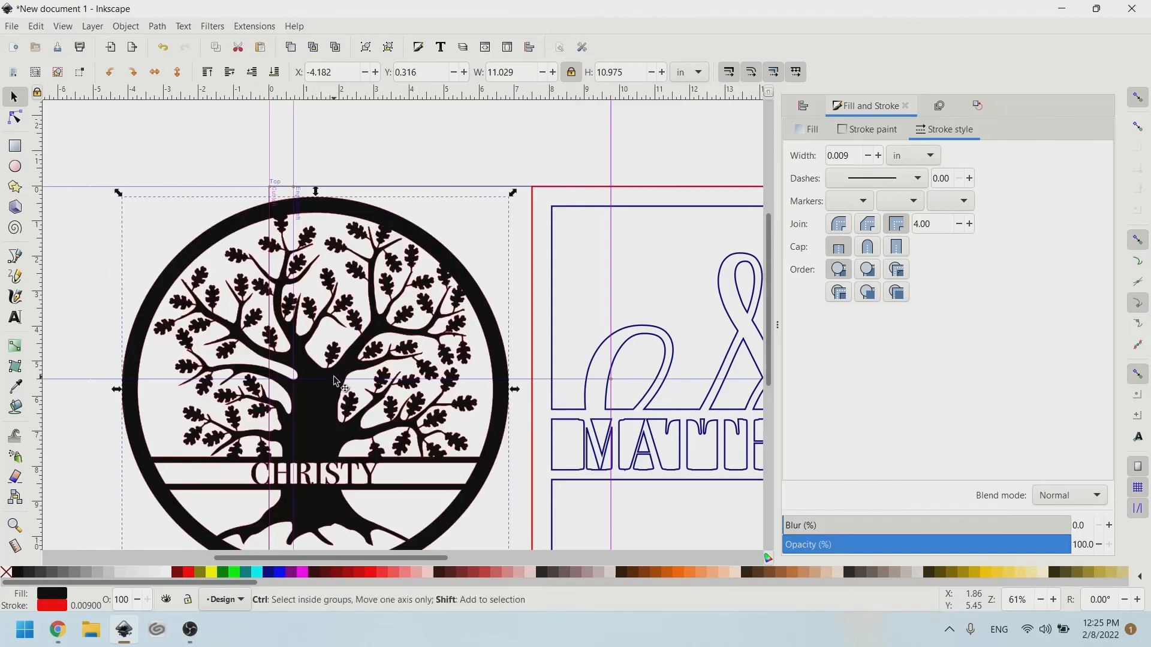
# Break the tree design apart and deselect its outer circle.
pyautogui.hotkey('ctrl', 'shift', 'k')
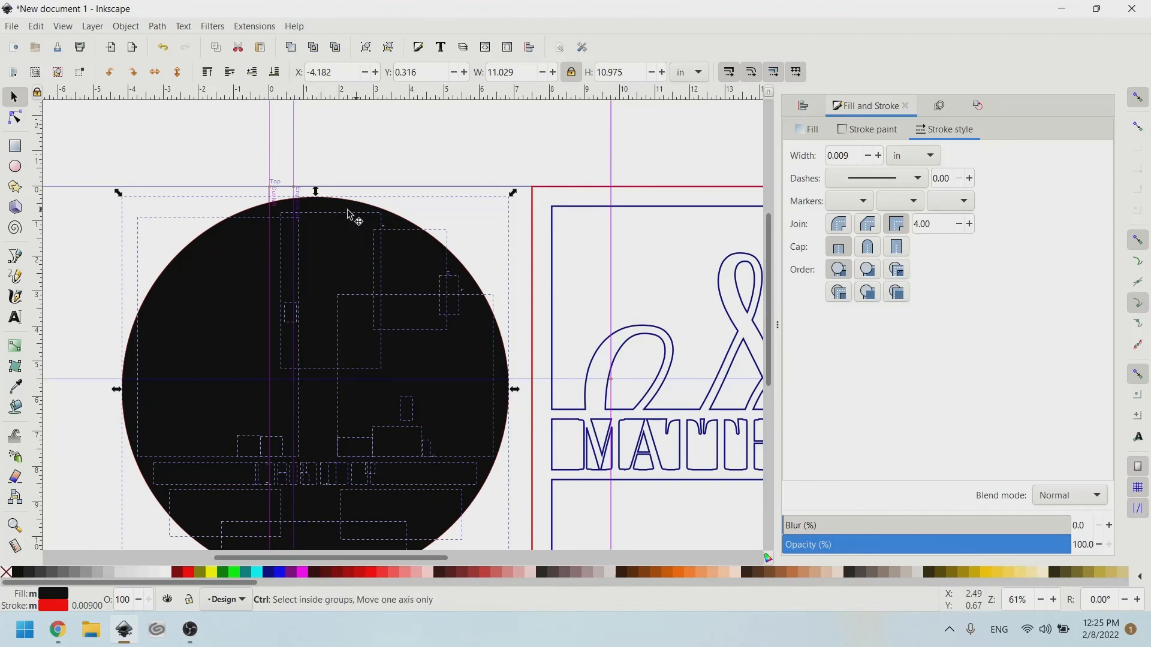
pyautogui.keyDown('ctrl'); pyautogui.scroll(2, 312, 207); pyautogui.keyUp('ctrl')
pyautogui.keyDown('ctrl'); pyautogui.scroll(1, 312, 207); pyautogui.keyUp('ctrl')
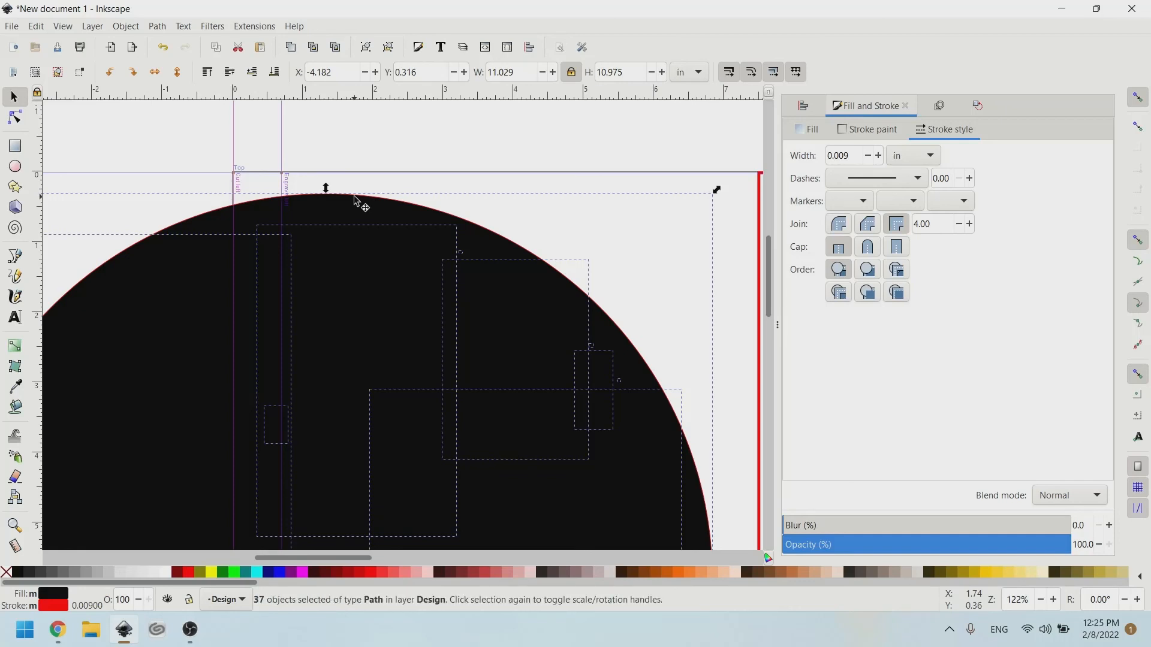
pyautogui.keyDown('shift'); pyautogui.click(358, 201); pyautogui.keyUp('shift')
pyautogui.scroll(-1, 358, 201)
pyautogui.scroll(-5, 358, 200)
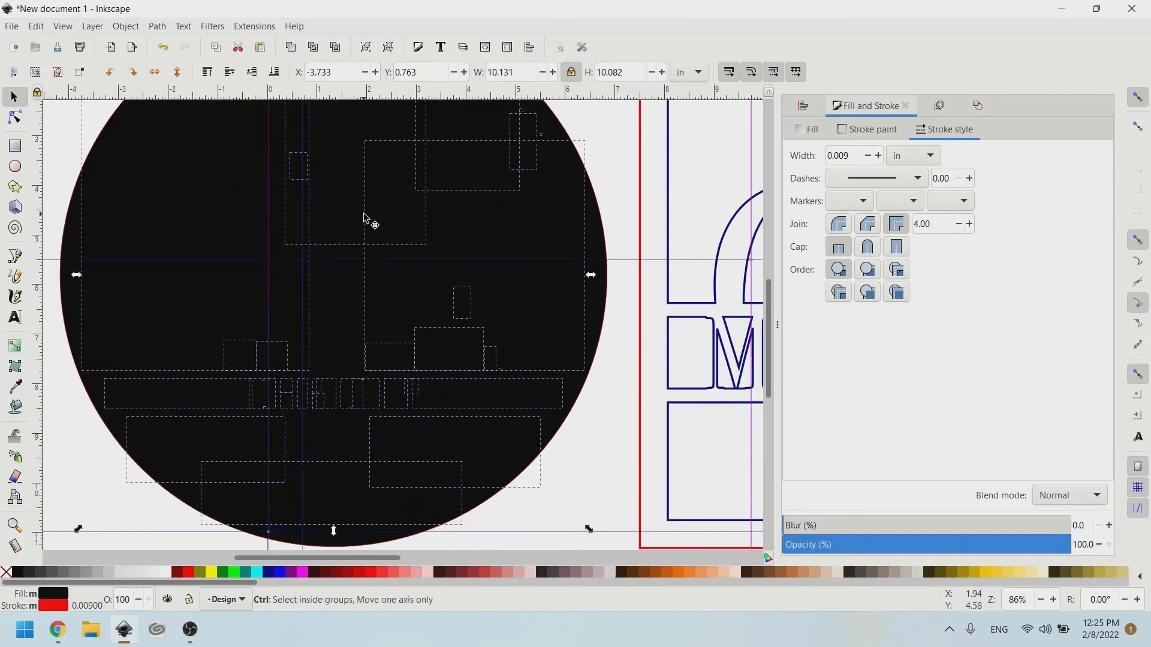
# Combine the remaining tree pieces into one 6088-node path with Path > Combine.
pyautogui.keyDown('ctrl'); pyautogui.click(364, 217); pyautogui.keyUp('ctrl')
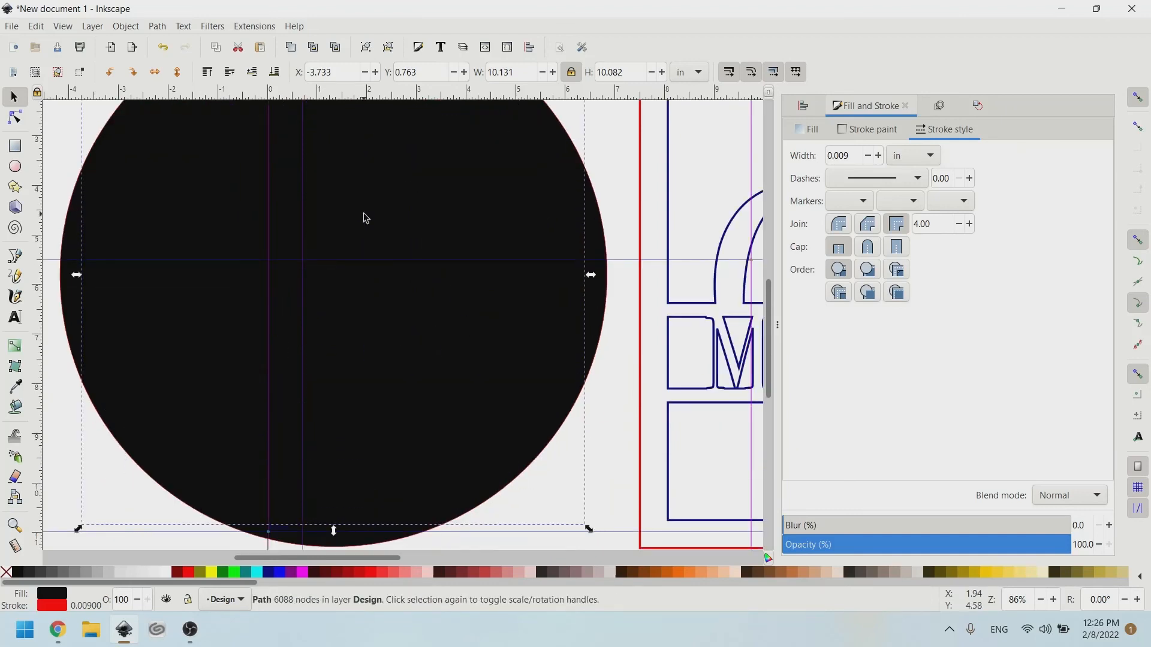
pyautogui.scroll(4, 301, 199)
pyautogui.click(157, 28)
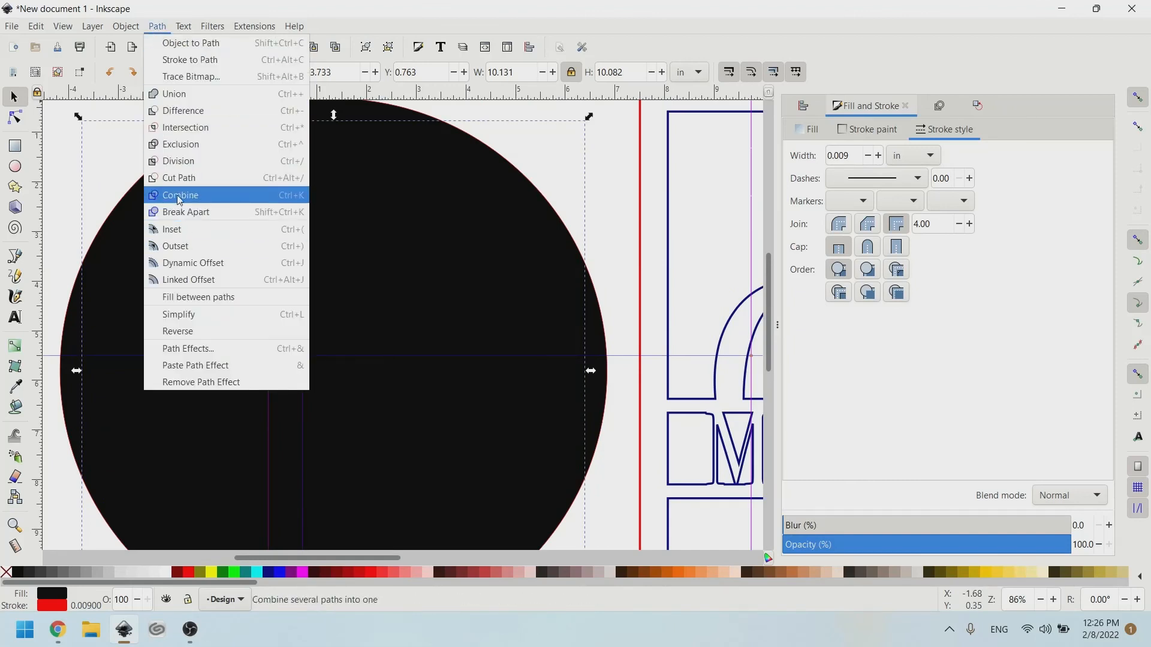
pyautogui.click(167, 44)
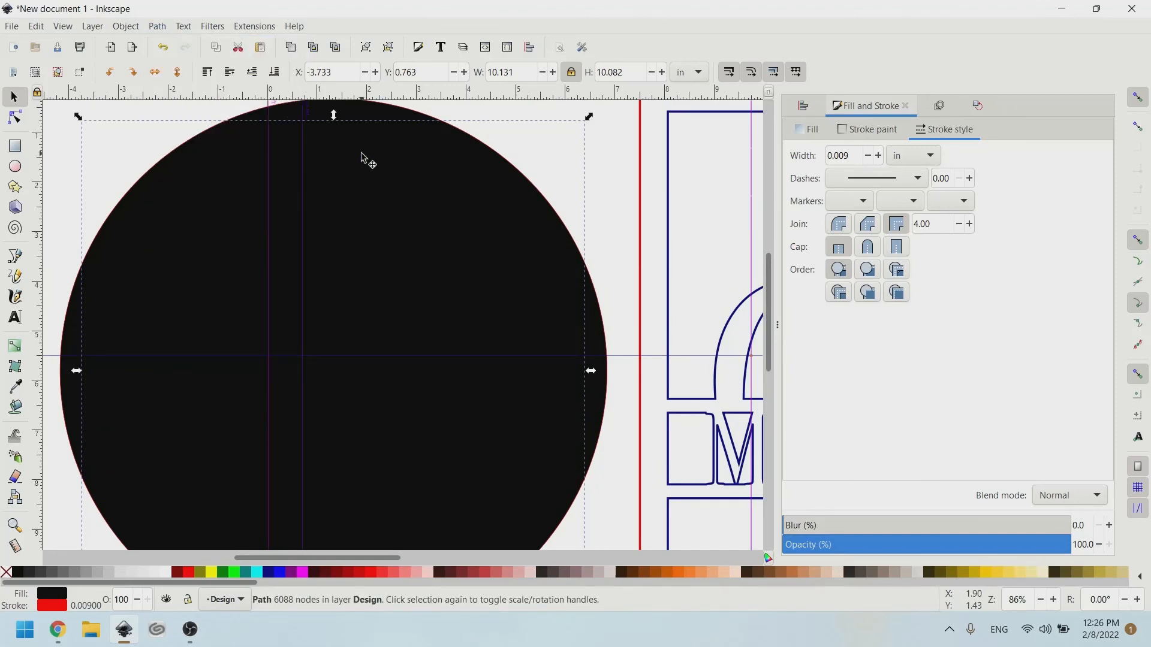
pyautogui.scroll(2, 336, 168)
# Remove the fill from the outer circle and the tree path, giving the tree a navy outline.
pyautogui.click(296, 160)
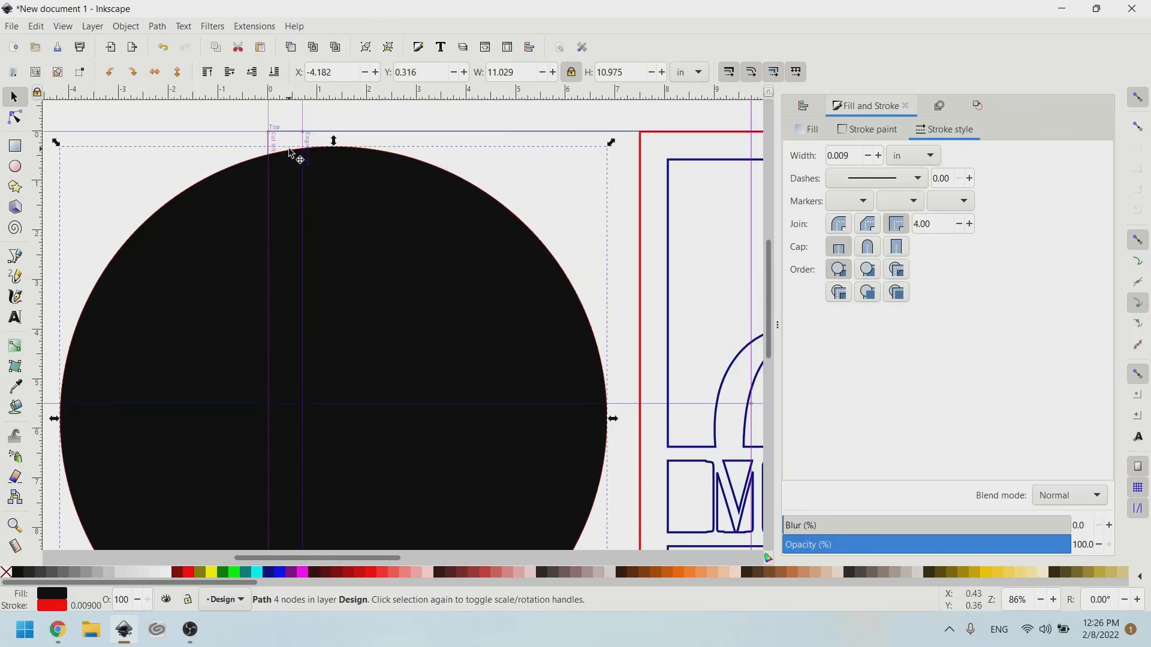
pyautogui.click(6, 574)
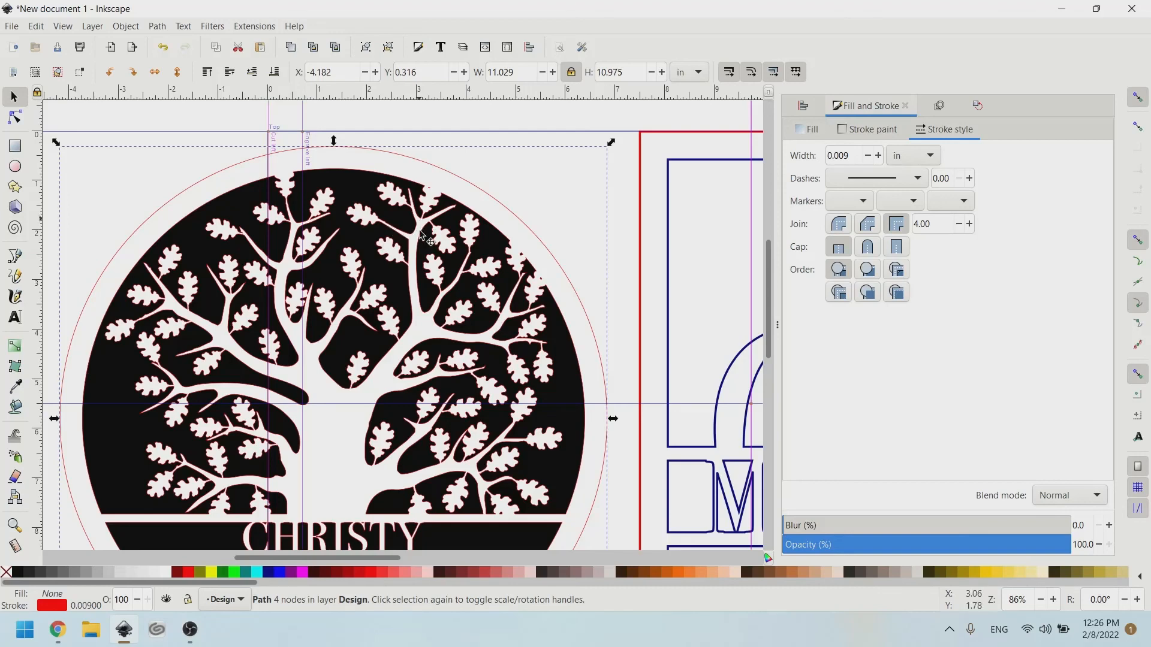
pyautogui.scroll(-2, 423, 249)
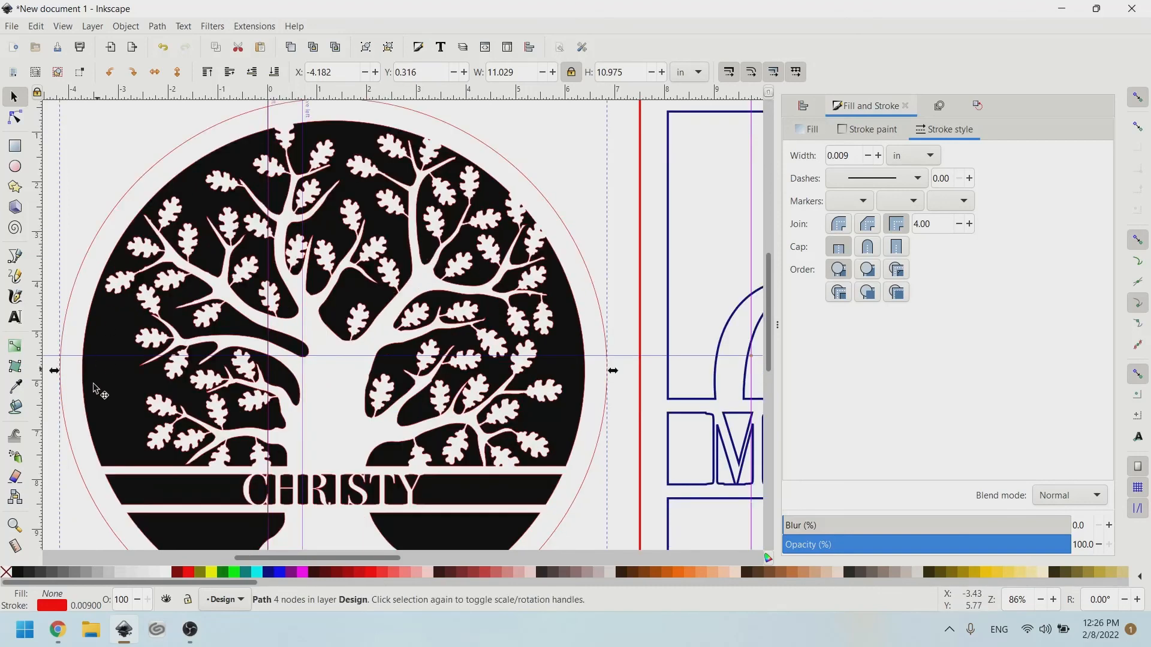
pyautogui.click(117, 380)
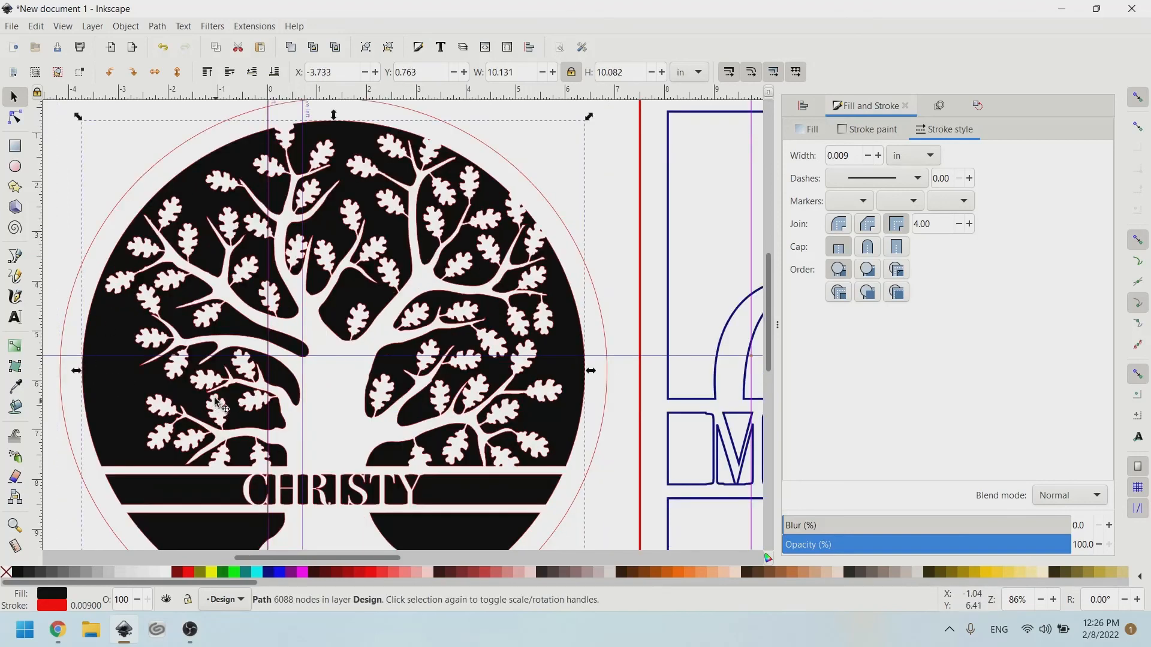
pyautogui.click(8, 574)
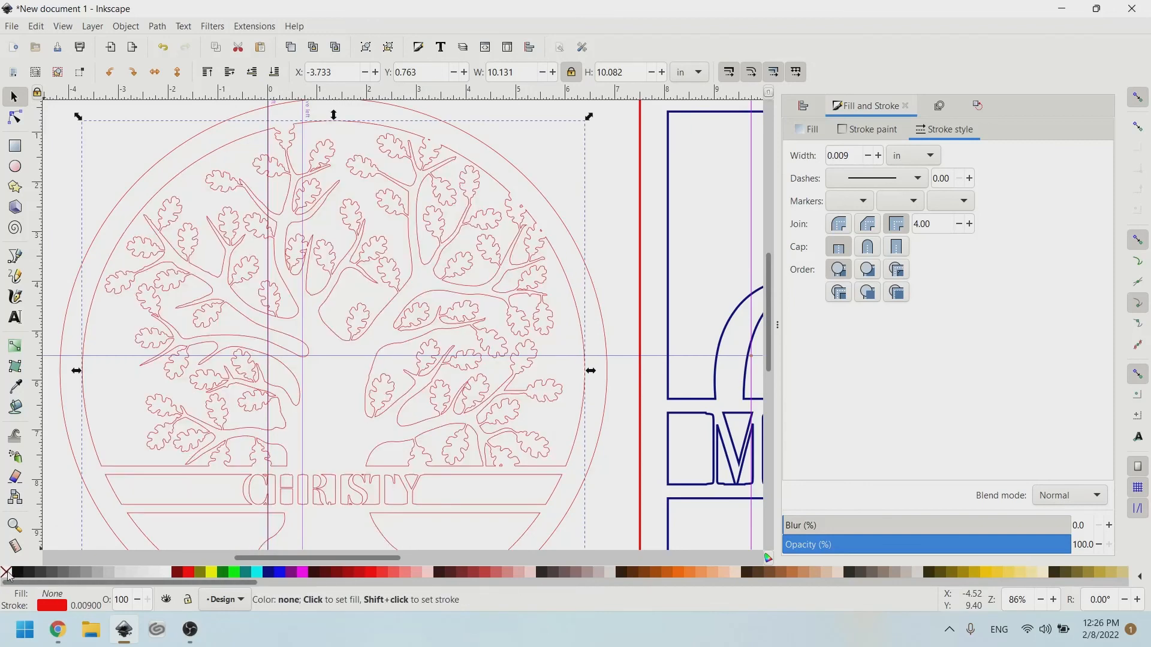
pyautogui.keyDown('shift'); pyautogui.click(270, 575); pyautogui.keyUp('shift')
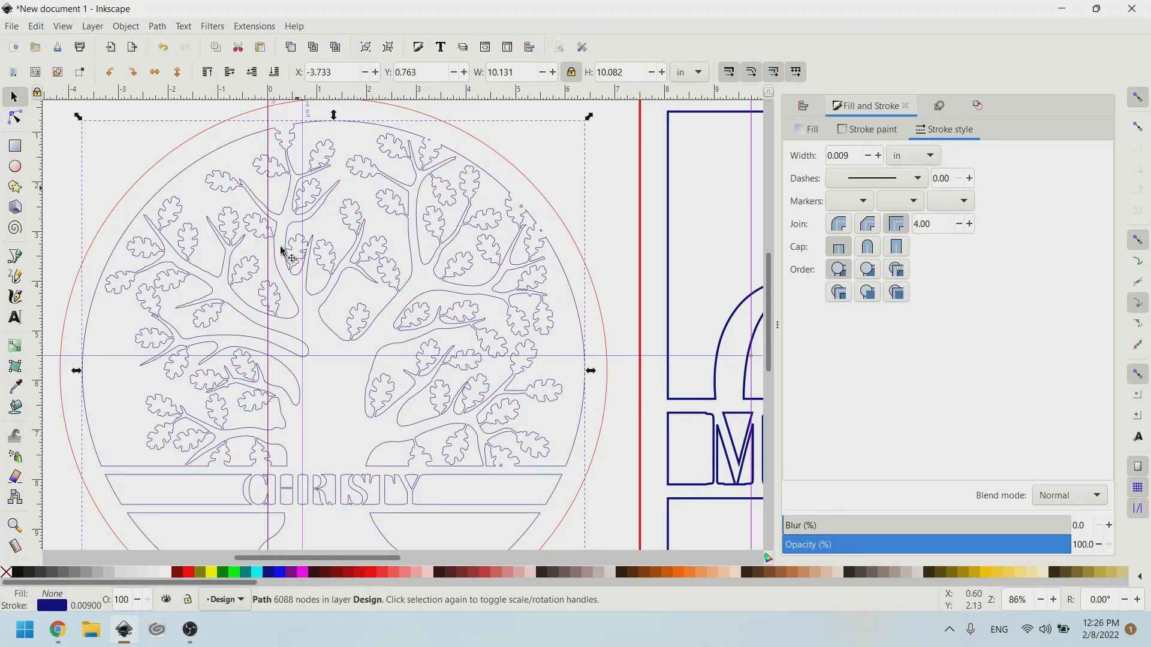
# Group the CHRISTY tree with its circle and nudge the group slightly on the page.
pyautogui.scroll(-1, 317, 315)
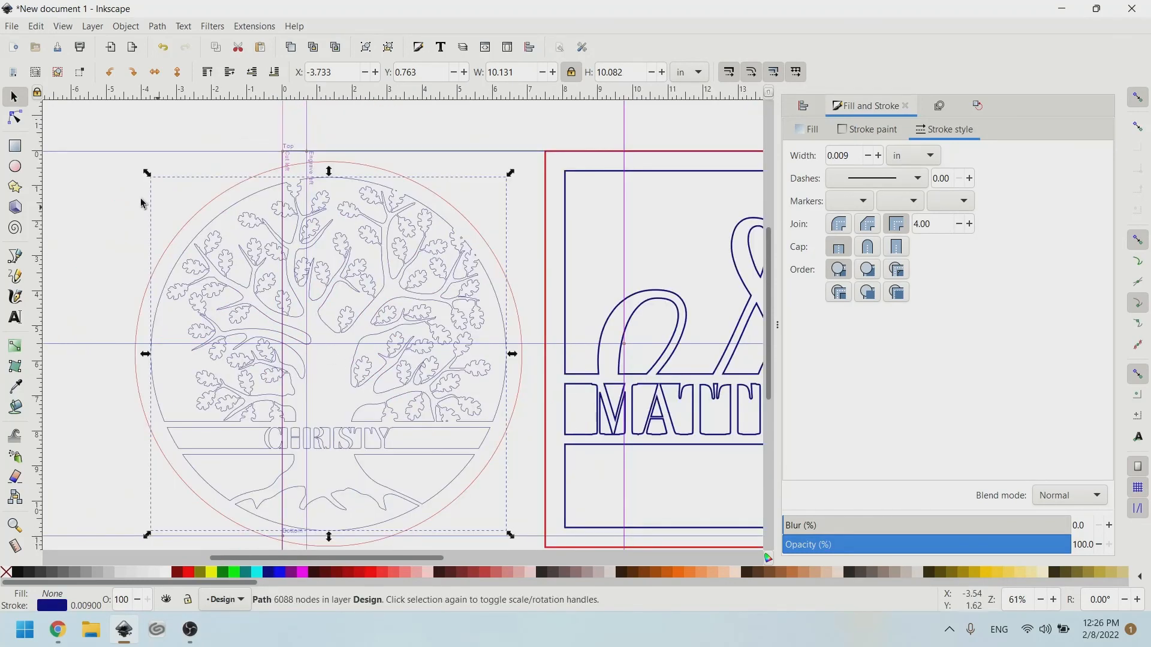
pyautogui.moveTo(123, 165); pyautogui.dragTo(543, 550)
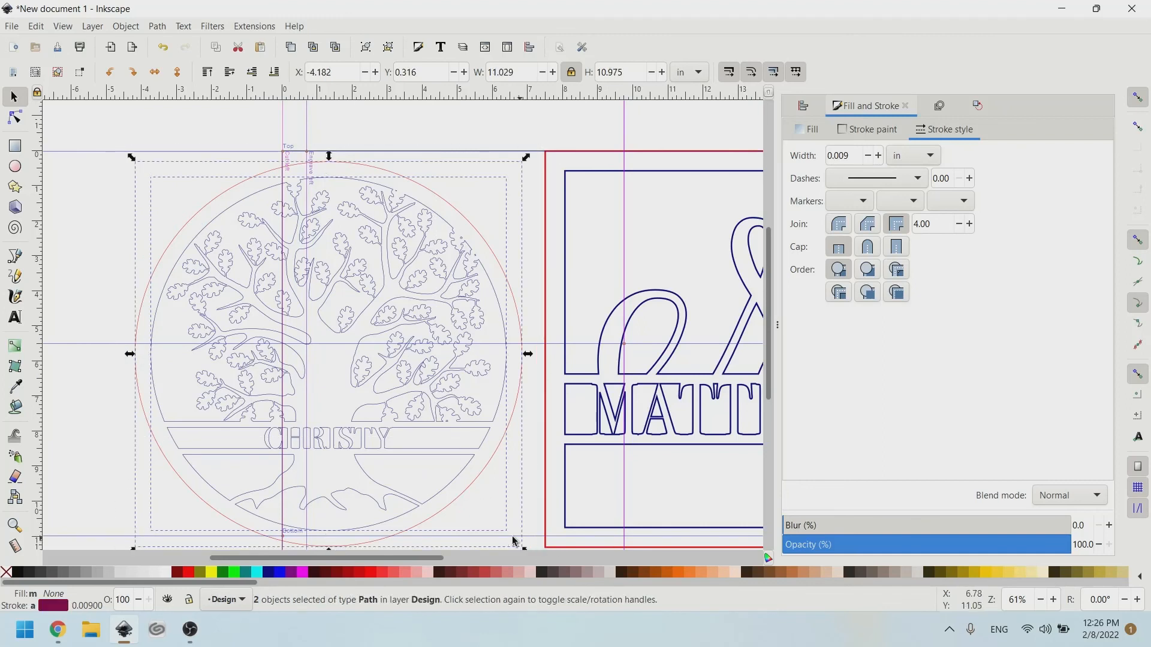
pyautogui.hotkey('ctrl', 'g')
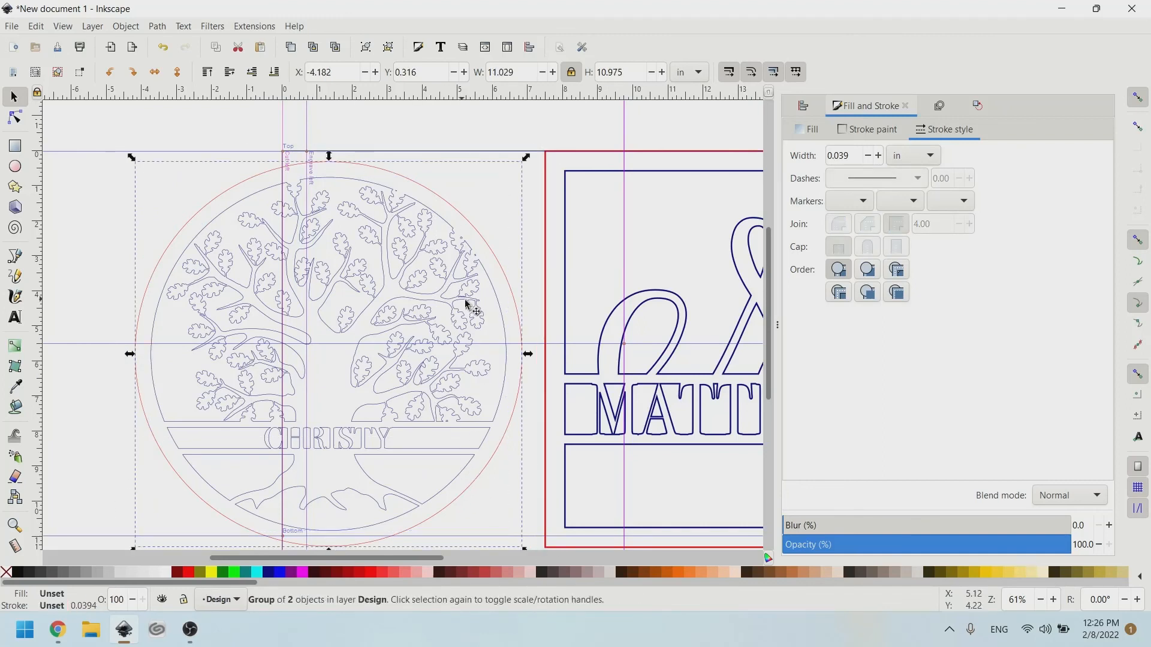
pyautogui.hscroll(4, 550, 333)
pyautogui.hscroll(4, 550, 334)
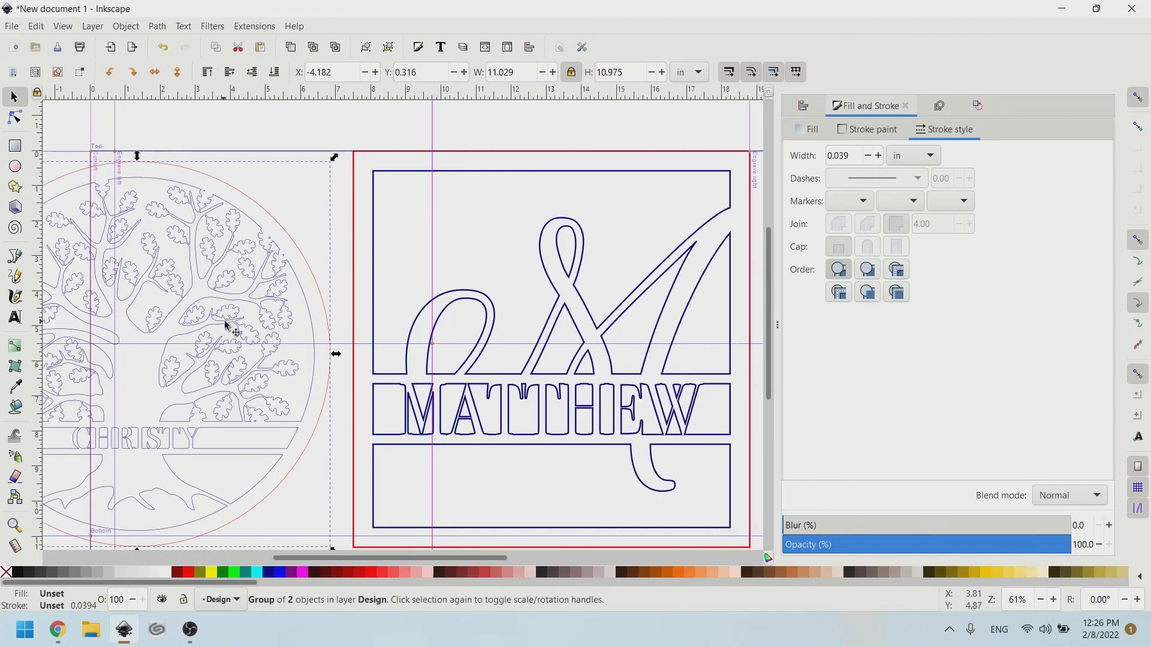
pyautogui.moveTo(231, 326); pyautogui.dragTo(234, 318)
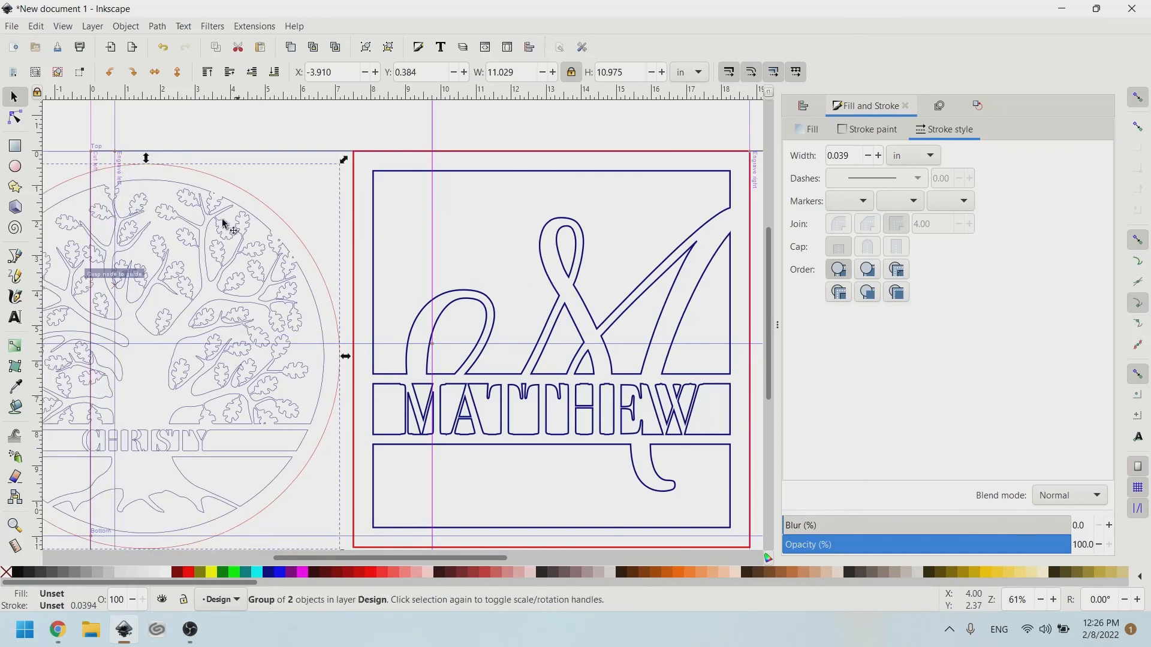
# Save the design to Downloads as new design (1).svg, replacing the existing file.
pyautogui.click(9, 26)
pyautogui.click(32, 124)
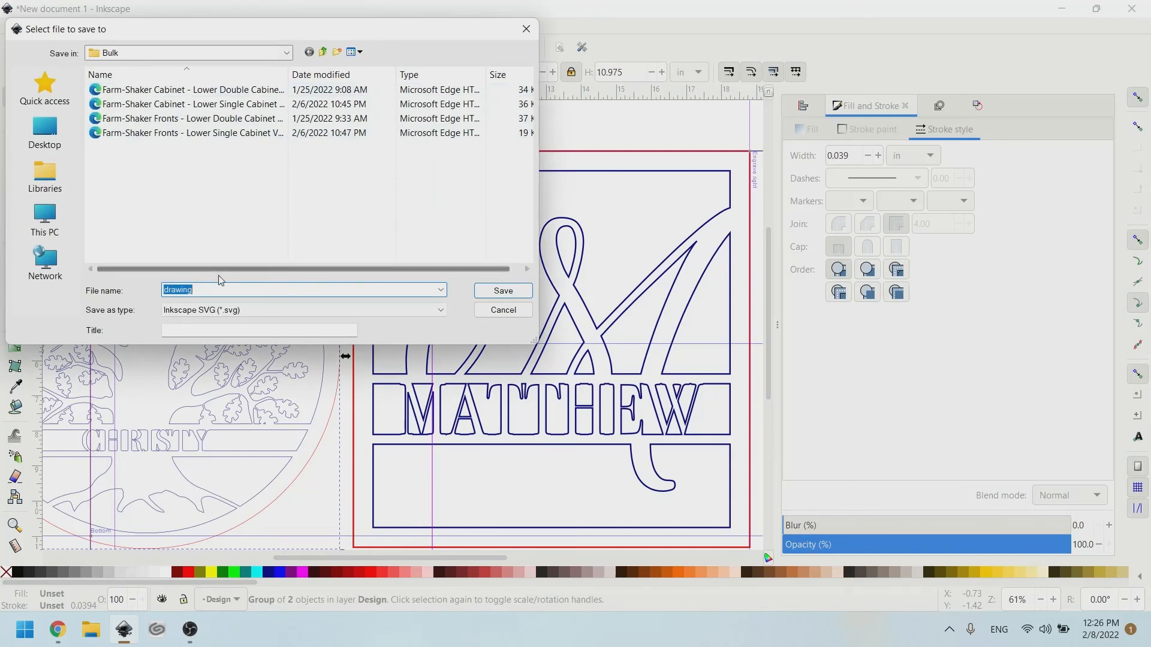
pyautogui.click(53, 211)
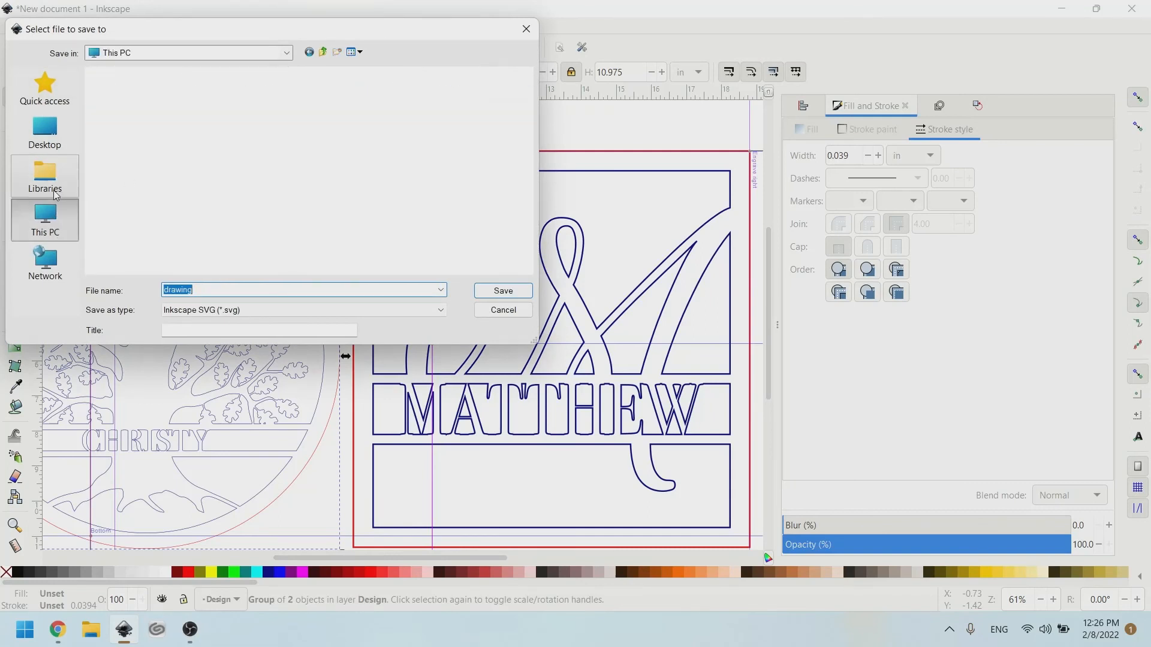
pyautogui.doubleClick(136, 151)
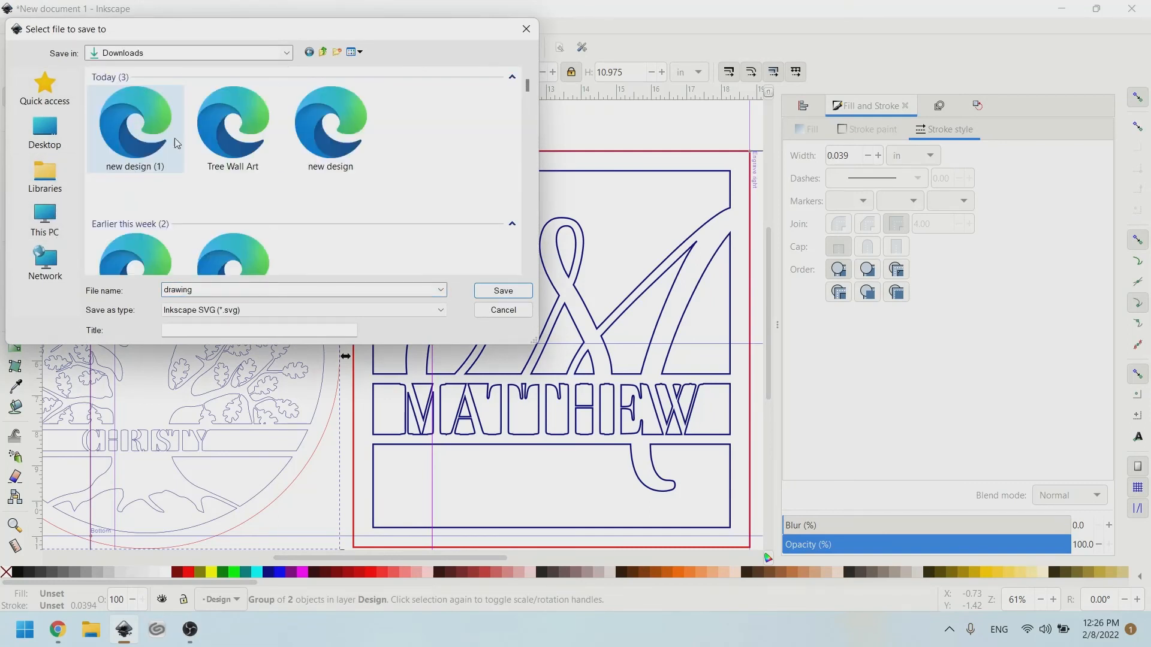
pyautogui.click(136, 142)
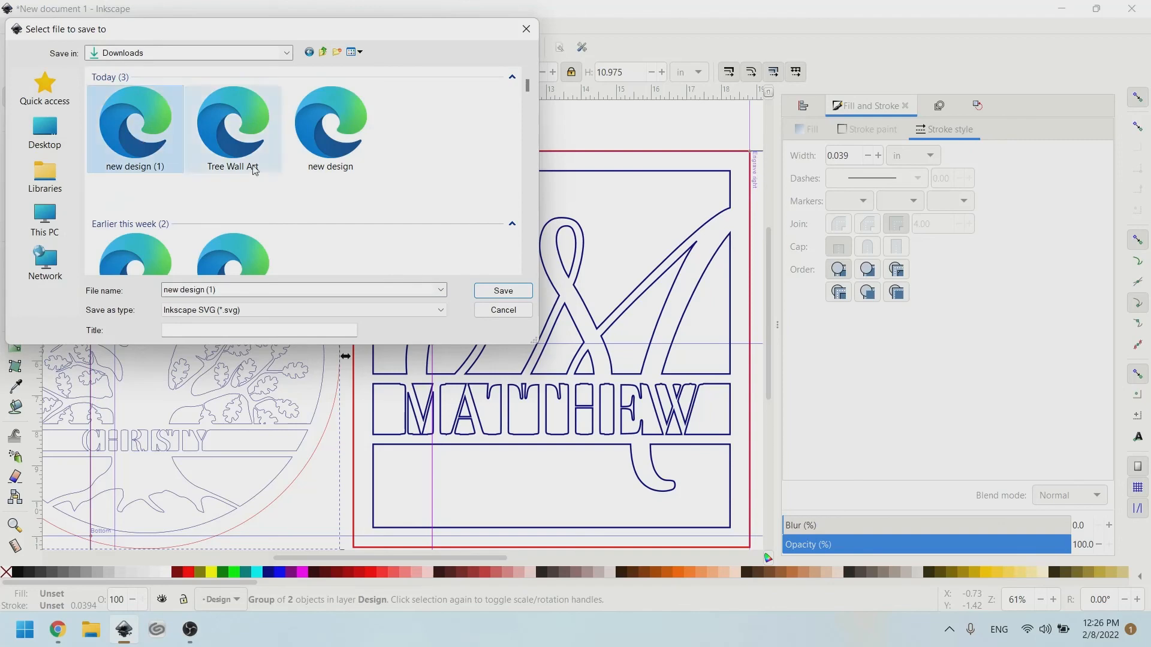
pyautogui.click(503, 290)
pyautogui.click(681, 369)
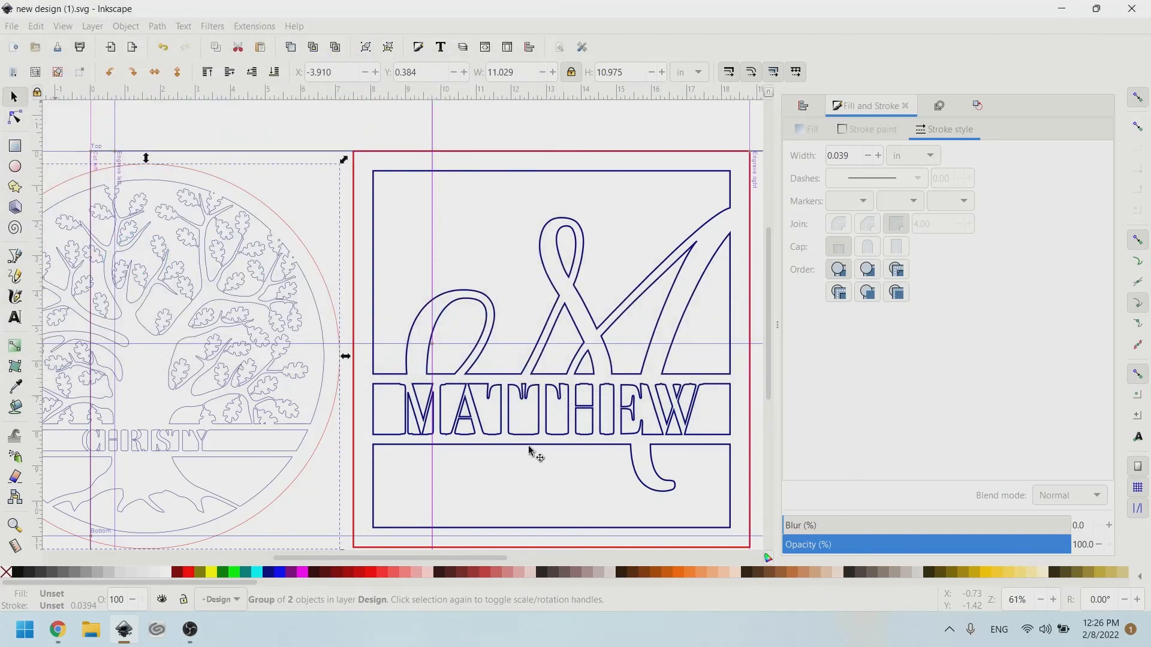
# Delete the old tree design from the Glowforge canvas.
pyautogui.click(55, 635)
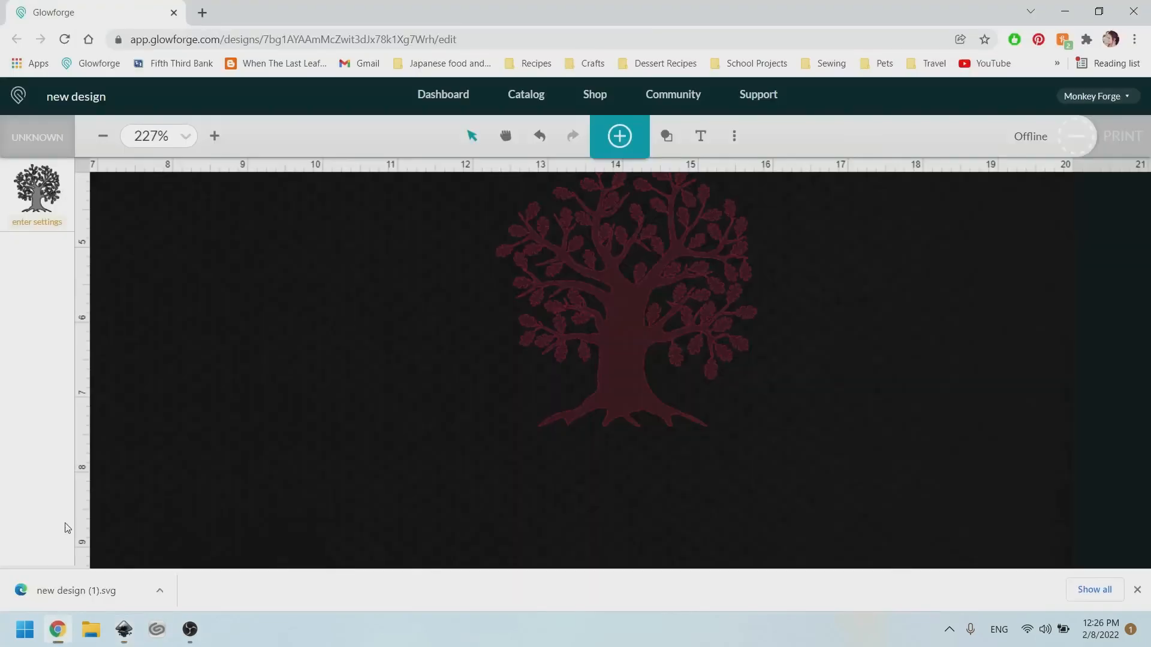
pyautogui.click(626, 268)
pyautogui.press('Delete')
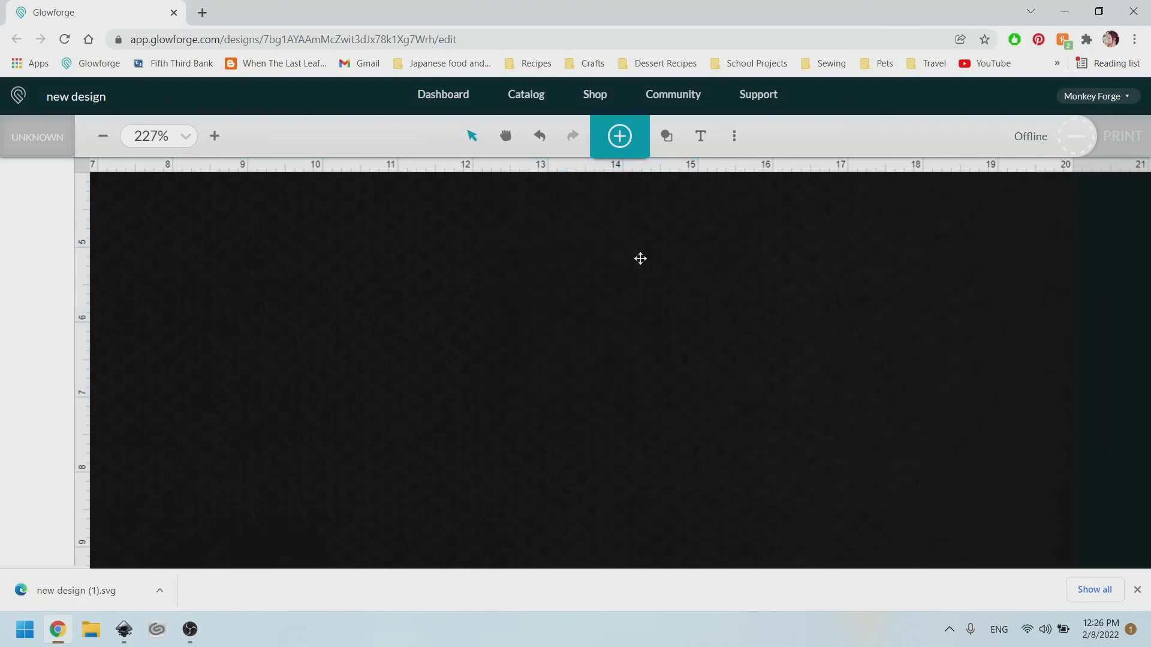
# Upload new design (1).svg from Downloads into the Glowforge design.
pyautogui.scroll(-2, 632, 211)
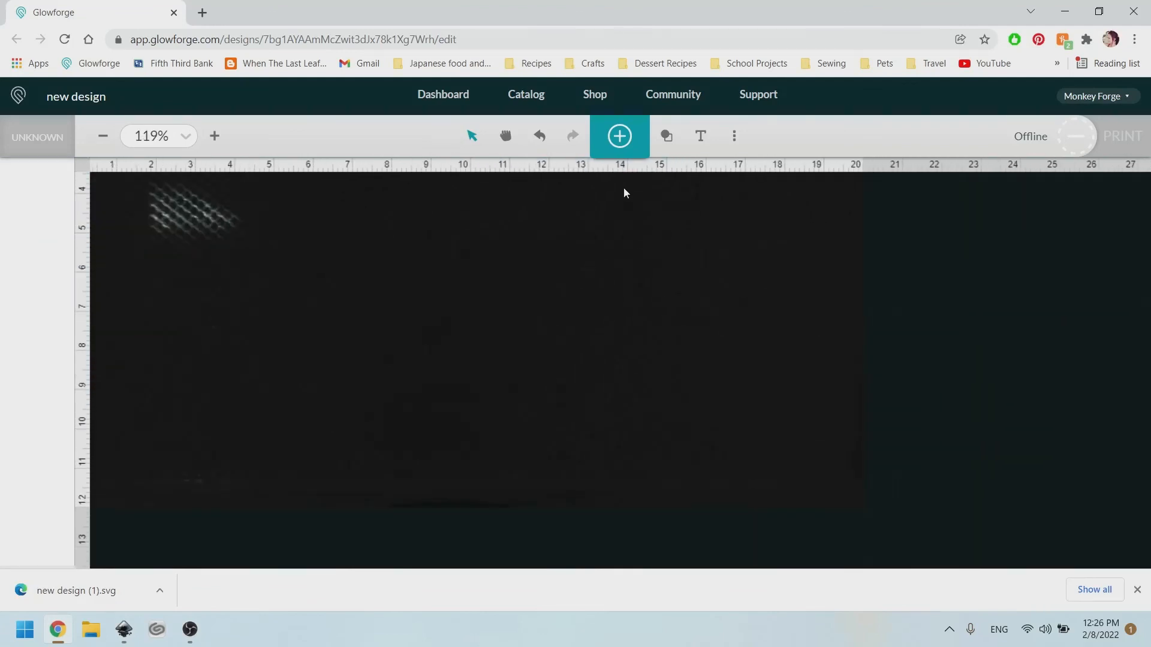
pyautogui.click(623, 138)
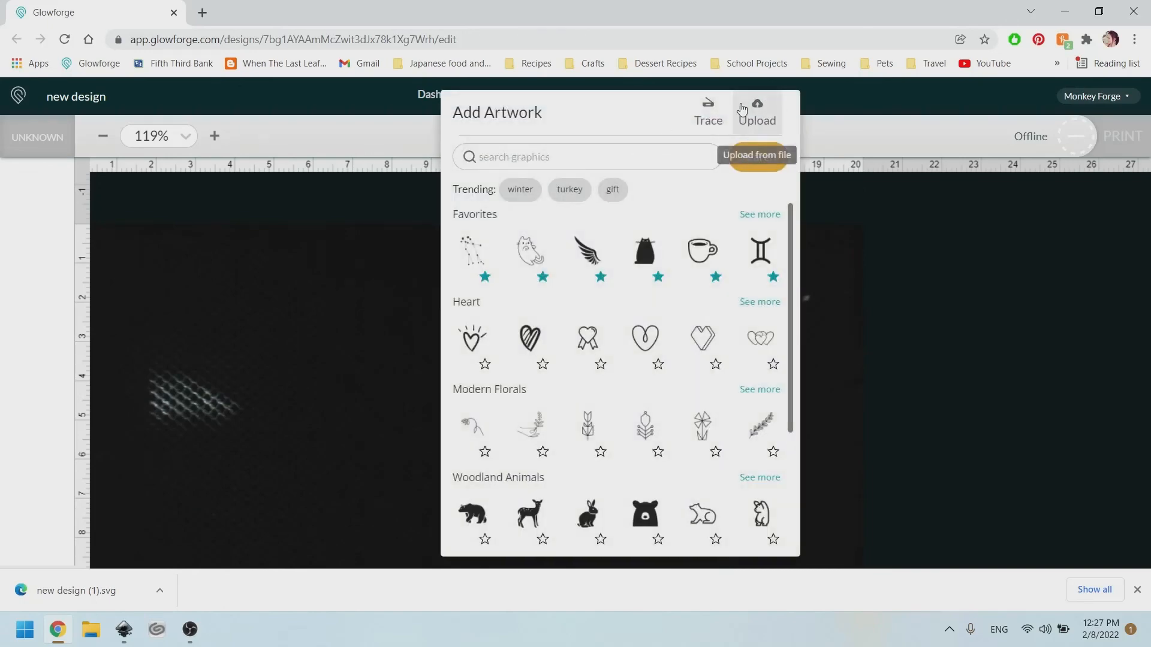
pyautogui.click(758, 115)
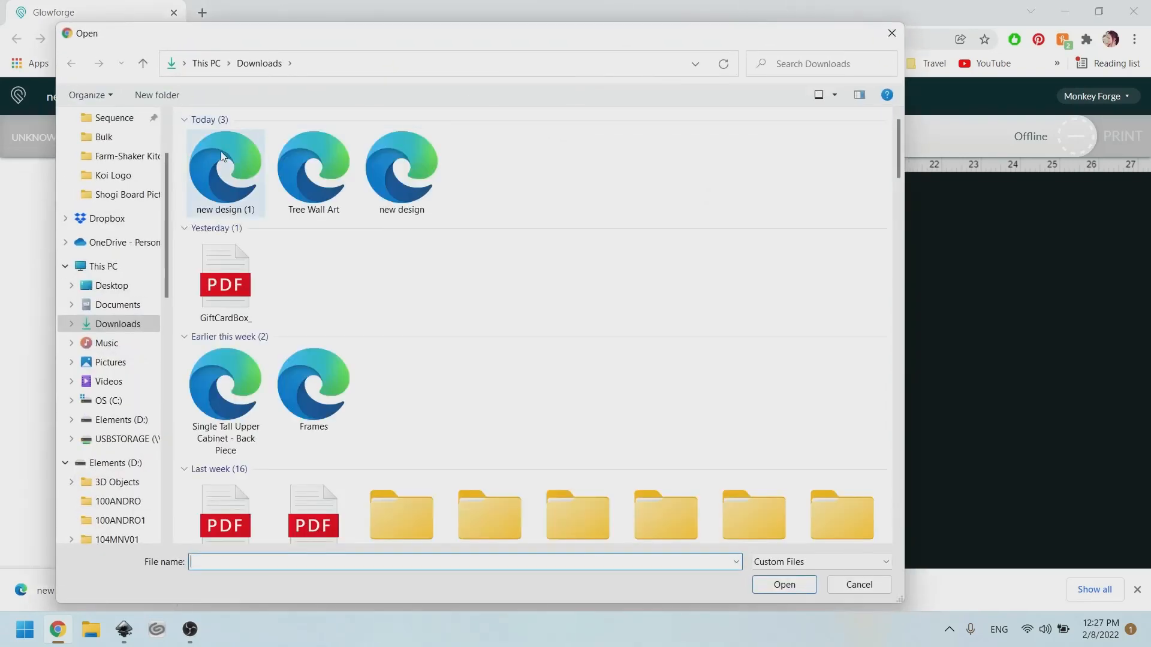
pyautogui.click(208, 175)
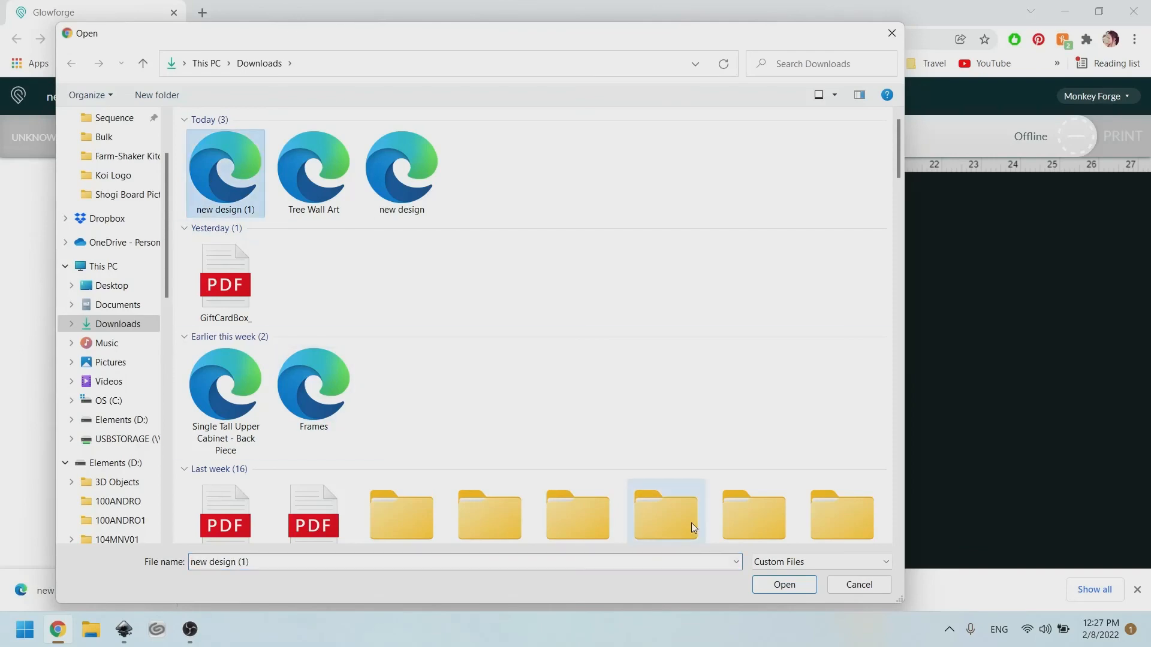
pyautogui.click(773, 587)
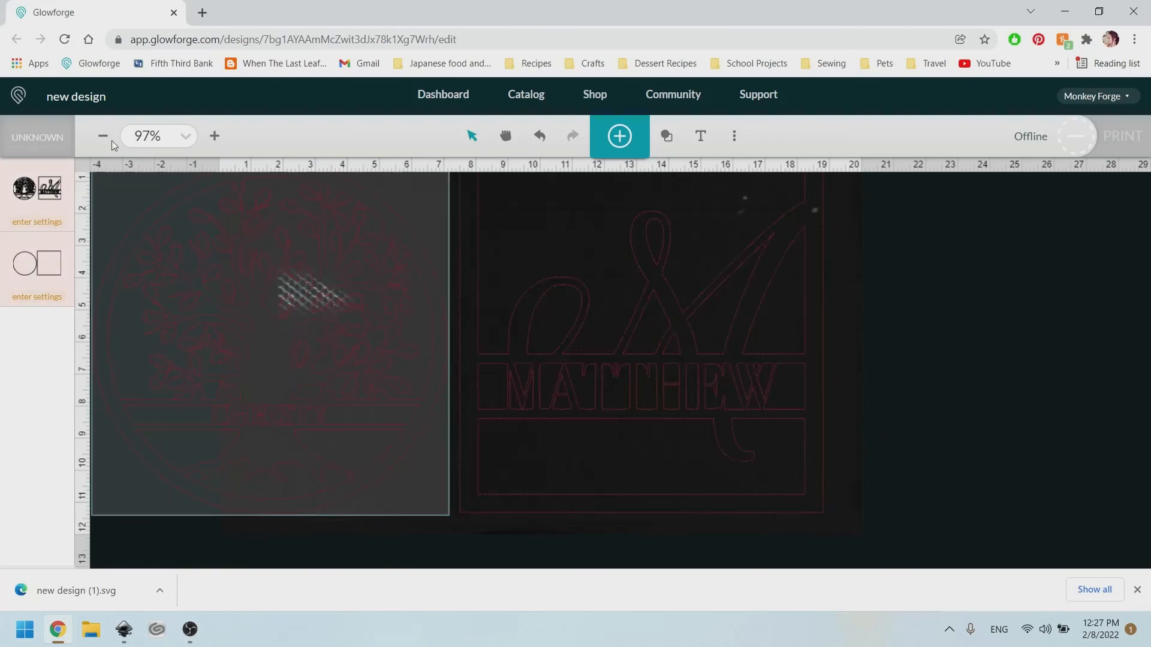
# Set the material to Medium Draftboard and select both designs.
pyautogui.click(27, 136)
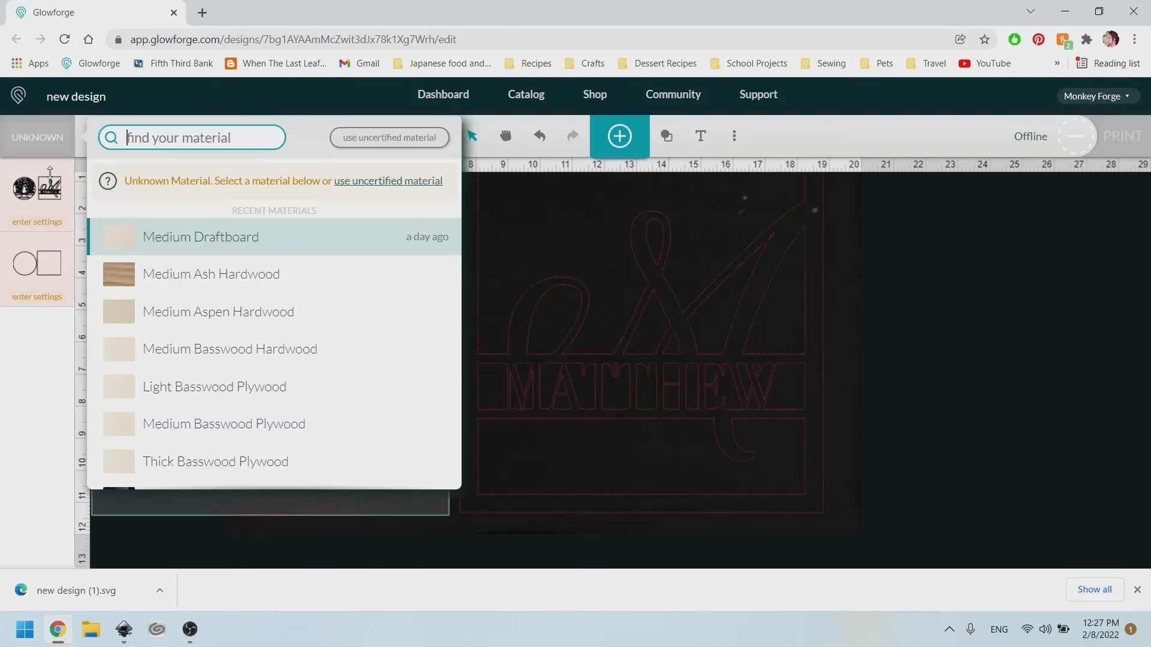
pyautogui.click(210, 246)
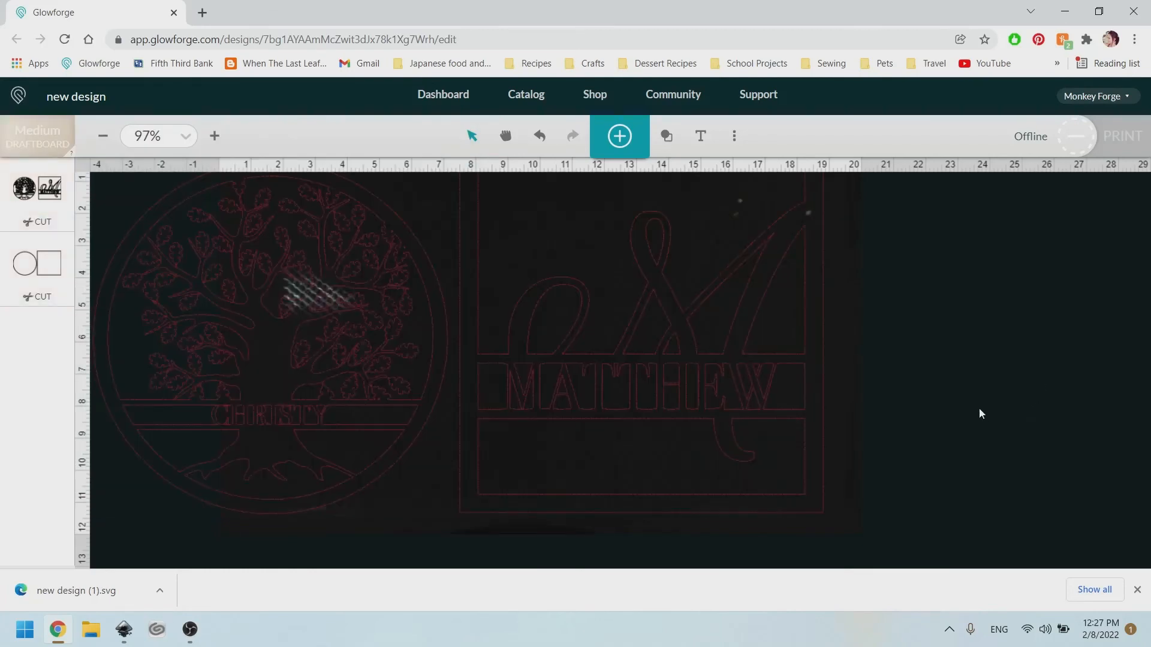
pyautogui.moveTo(946, 474); pyautogui.dragTo(241, 169)
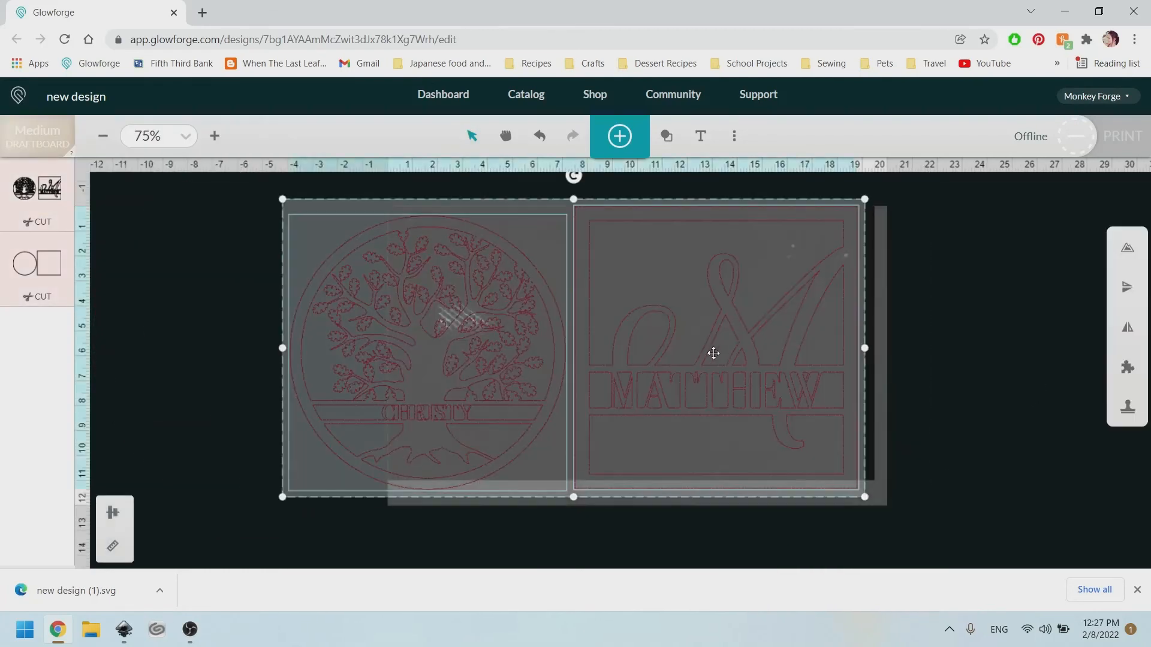
# Shrink and shift the MATTHEW monogram slightly, then place the tree circle over its left side.
pyautogui.click(835, 365)
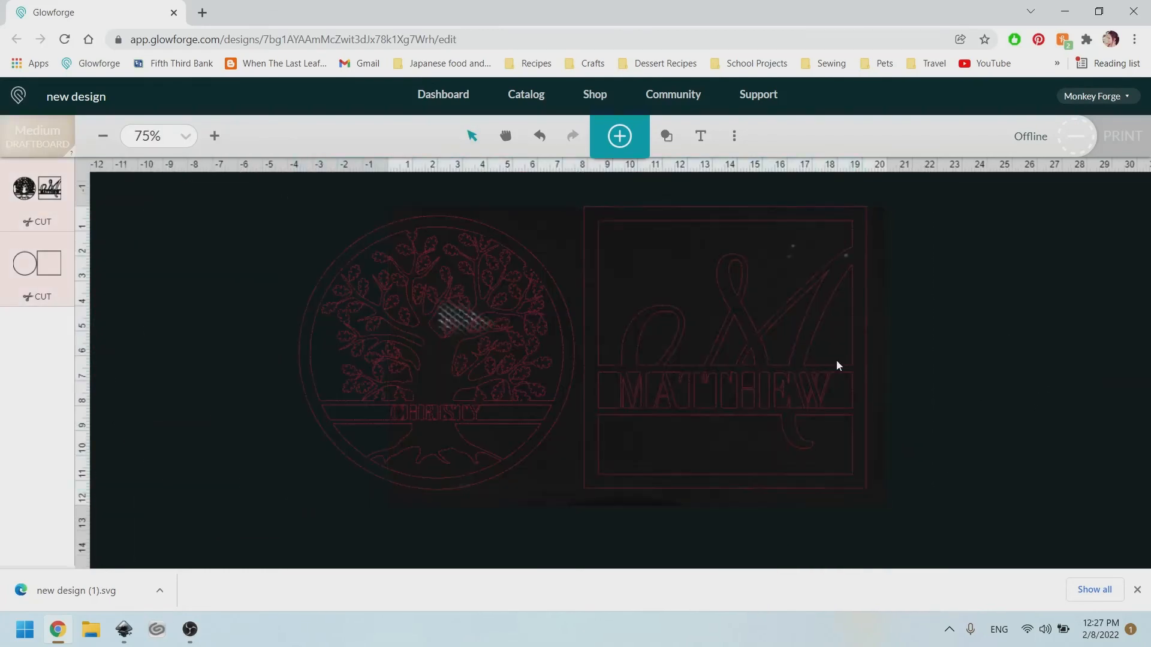
pyautogui.moveTo(870, 499); pyautogui.dragTo(865, 495)
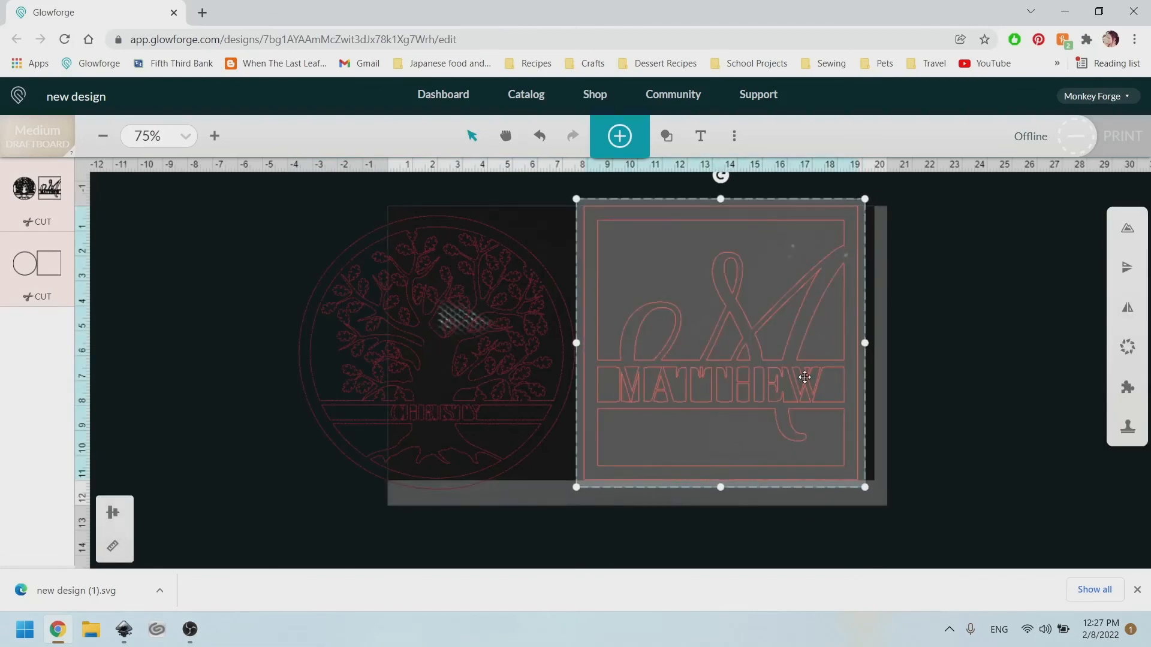
pyautogui.moveTo(804, 377); pyautogui.dragTo(820, 381)
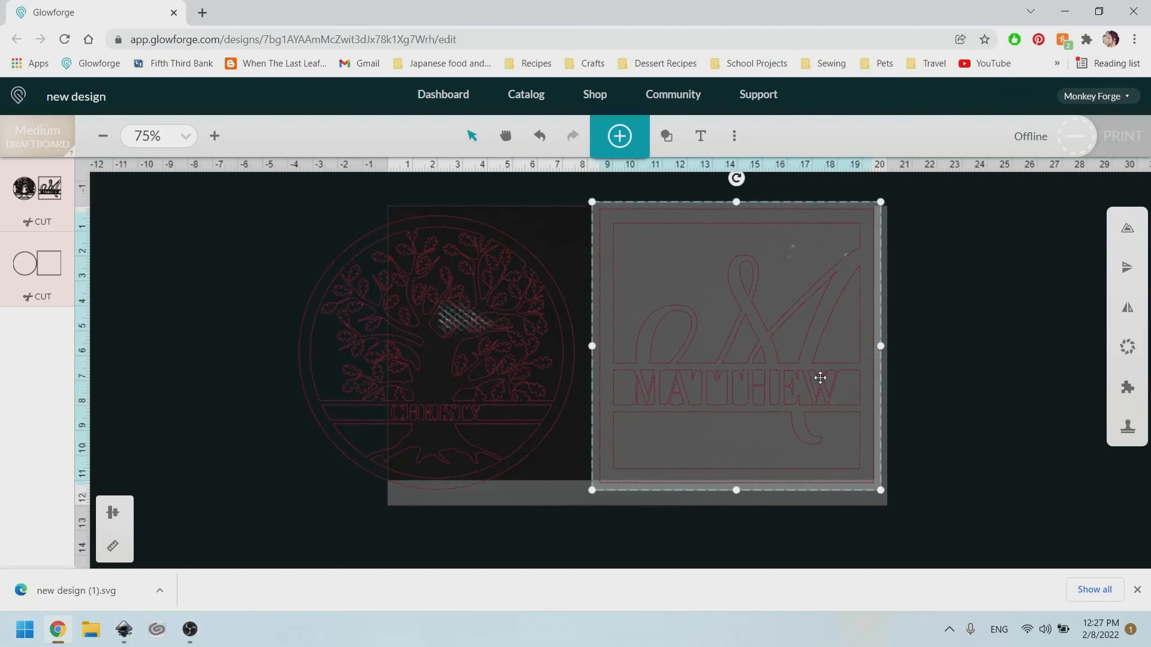
pyautogui.click(566, 368)
pyautogui.moveTo(519, 359); pyautogui.dragTo(607, 349)
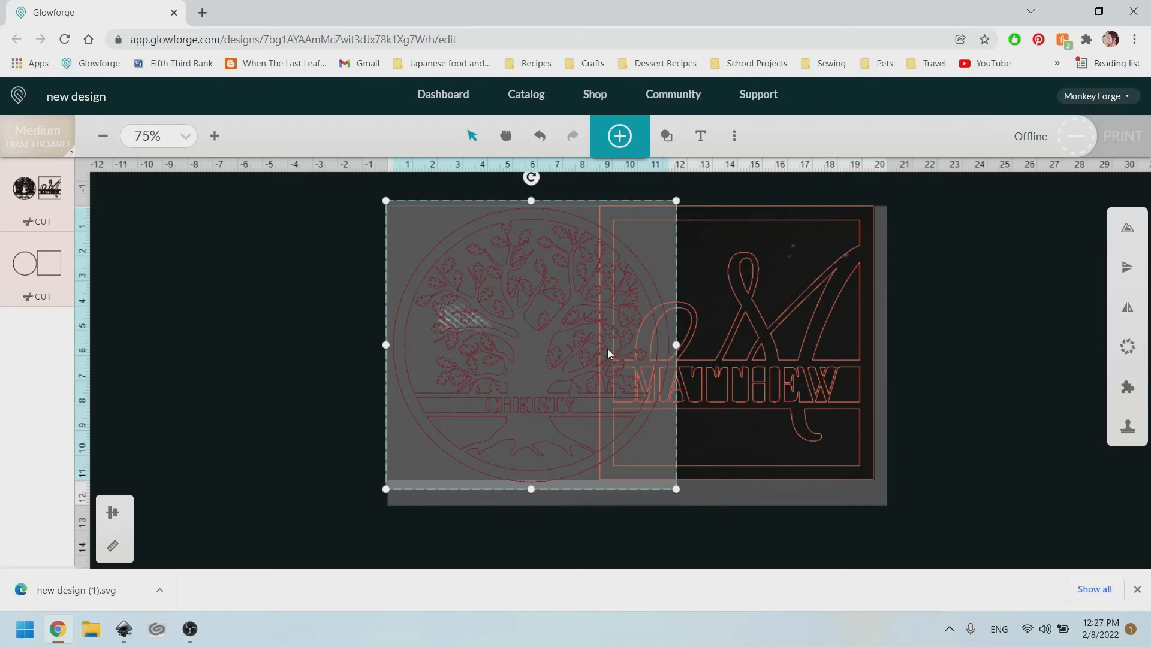
# Show the tree design's position and size values and align it over the MATTHEW monogram.
pyautogui.click(112, 545)
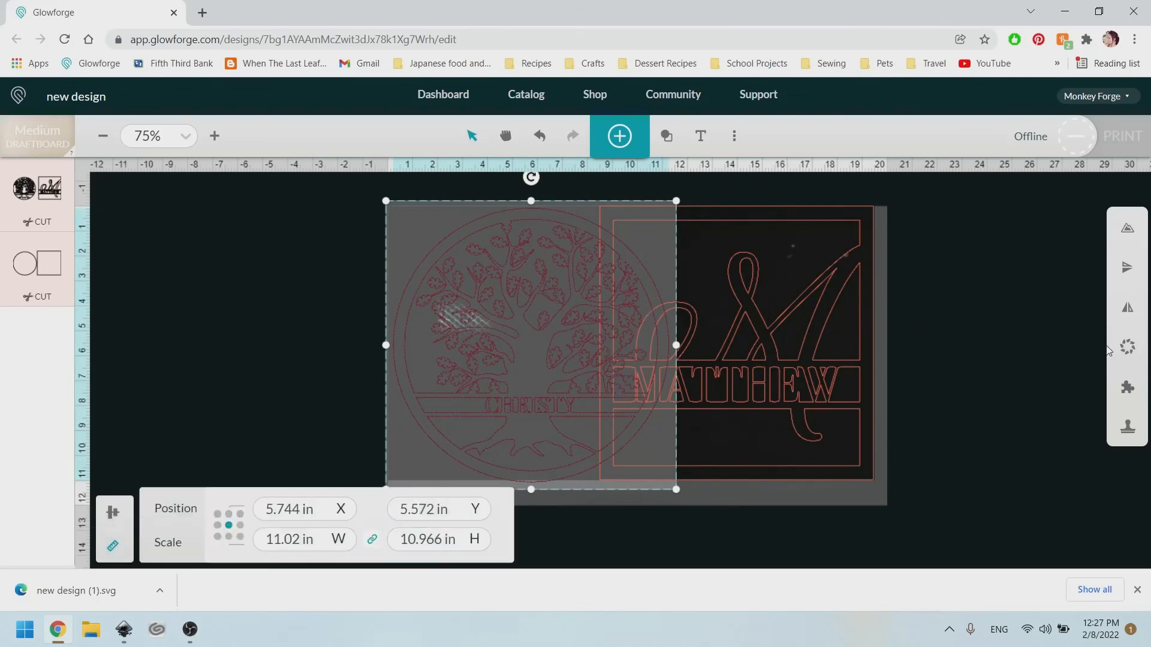
pyautogui.moveTo(538, 345)
pyautogui.mouseDown()
pyautogui.moveTo(743, 344)
pyautogui.moveTo(552, 354)
pyautogui.mouseUp()
pyautogui.scroll(5, 503, 314)
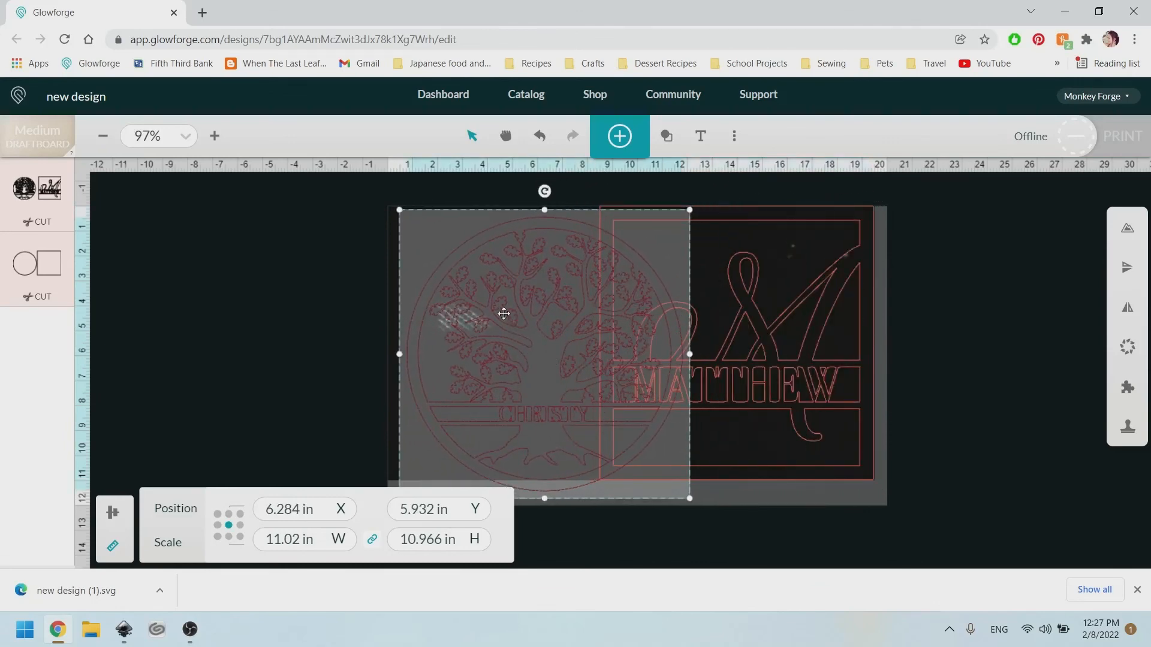
pyautogui.scroll(2, 576, 424)
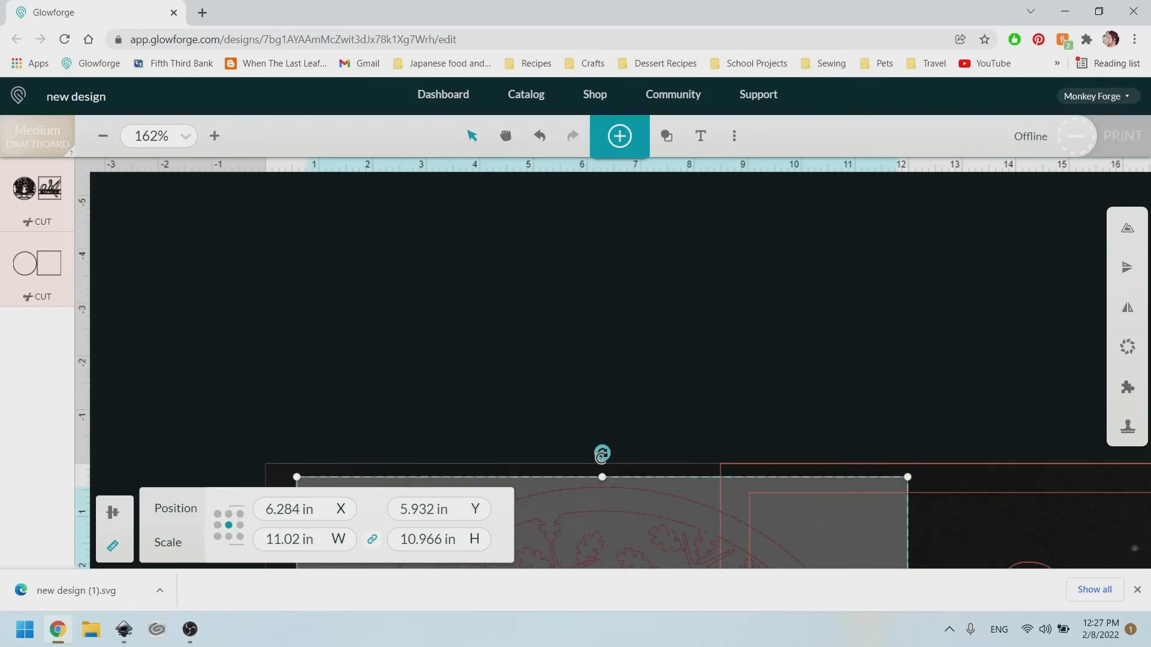
pyautogui.scroll(-3, 601, 491)
pyautogui.scroll(1, 605, 443)
pyautogui.scroll(1, 608, 324)
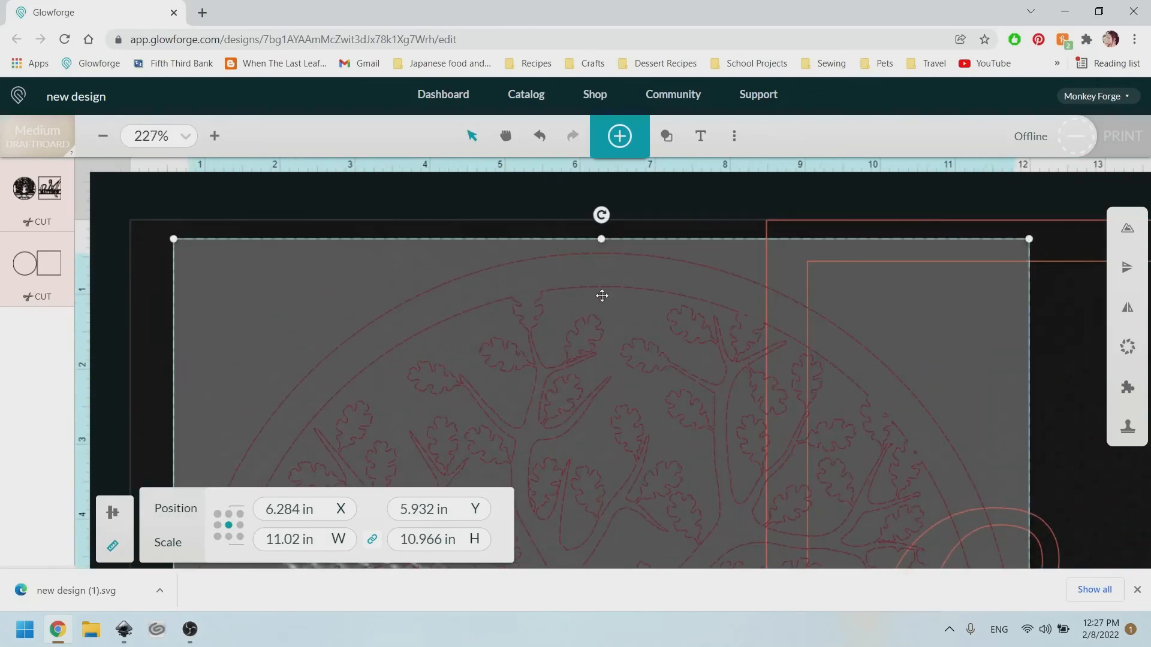
pyautogui.moveTo(602, 295); pyautogui.dragTo(593, 263)
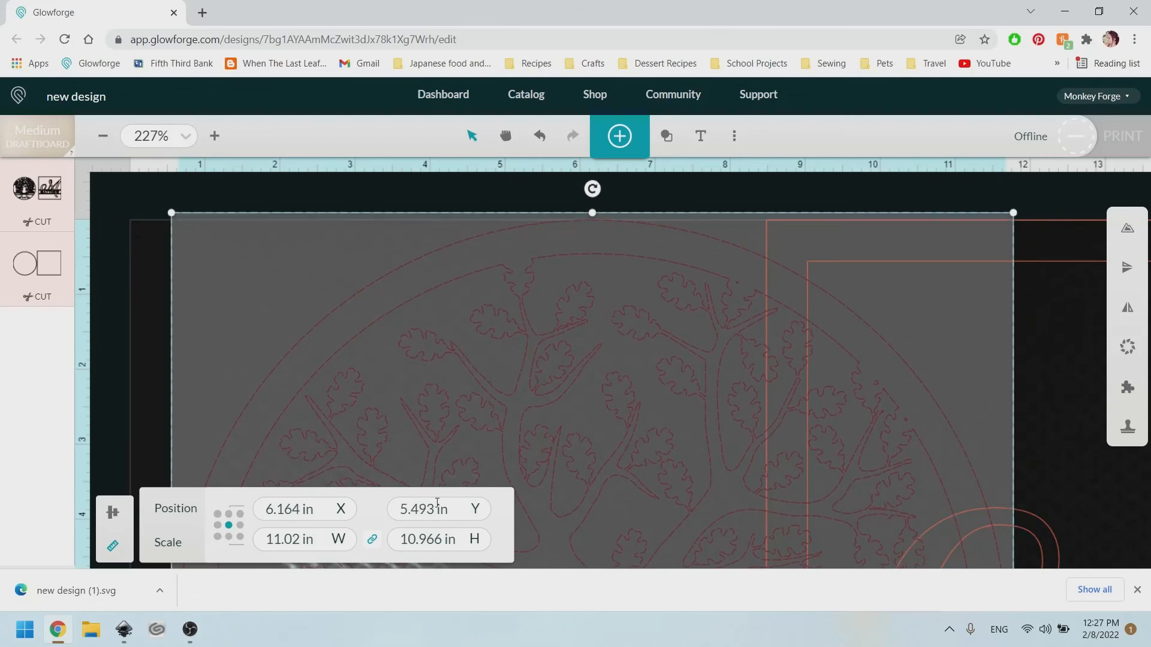
# Set the tree circle design's height to 10.95 in.
pyautogui.click(443, 540)
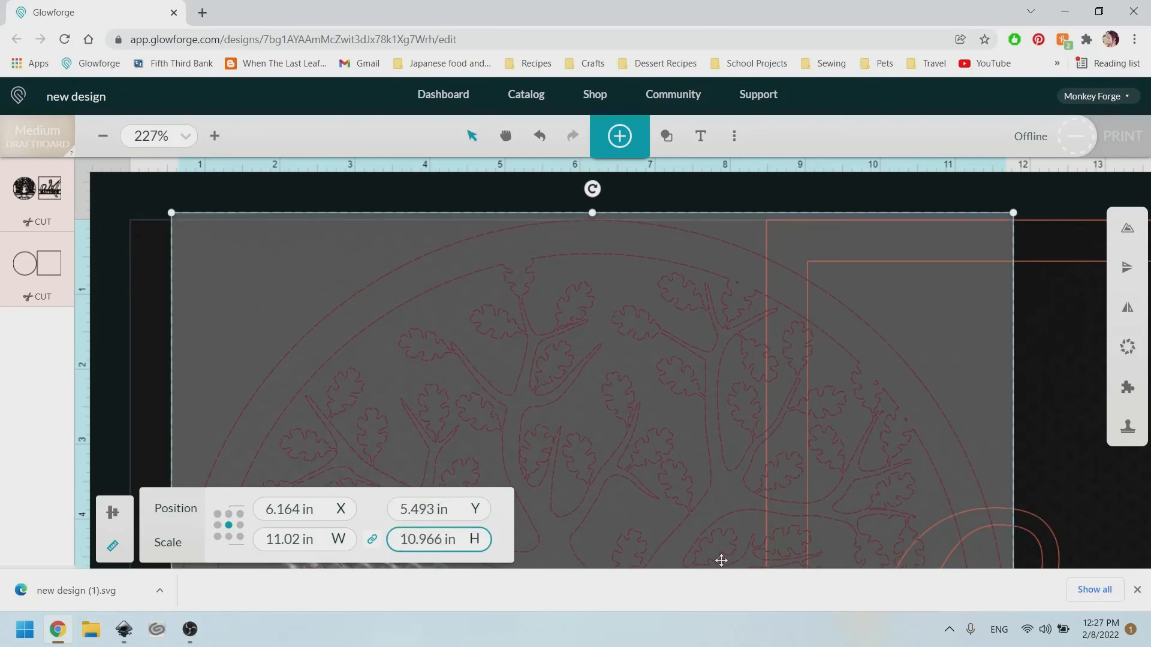
pyautogui.write('5')
pyautogui.press('Return')
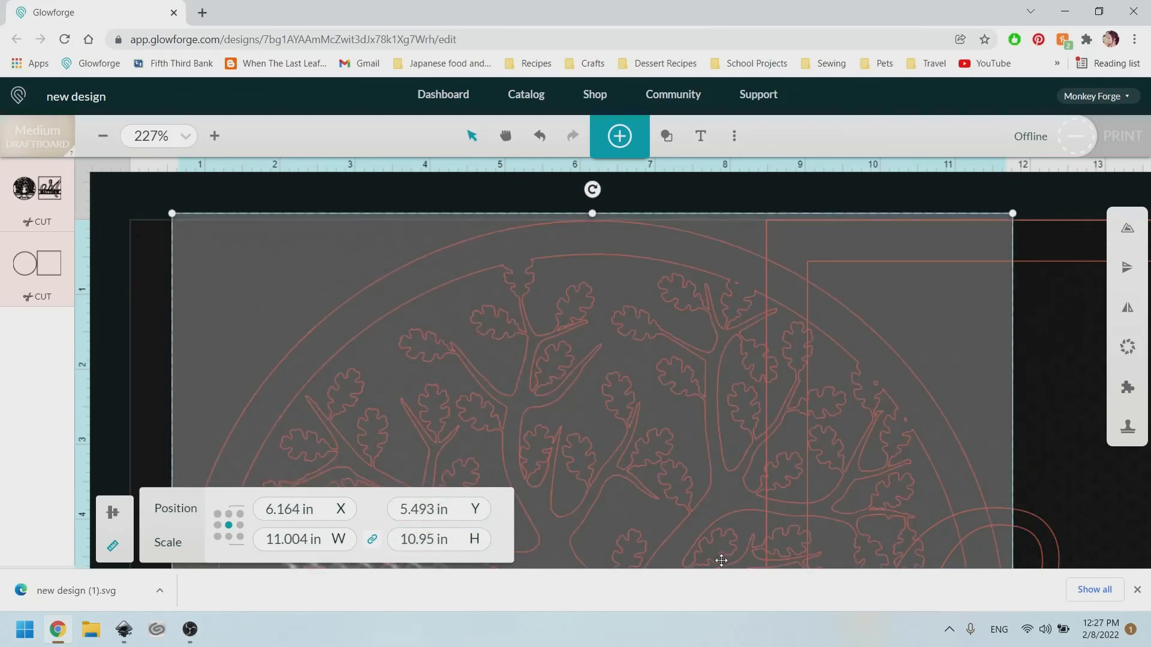
pyautogui.scroll(-6, 695, 387)
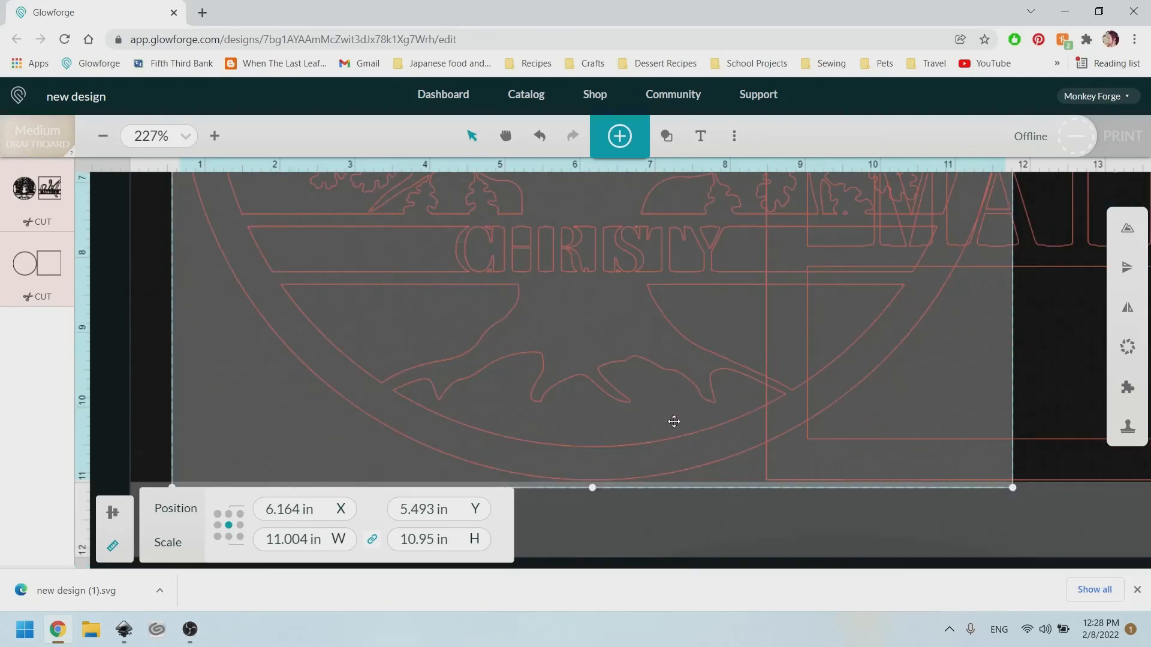
pyautogui.keyDown('ctrl'); pyautogui.scroll(-2, 674, 421); pyautogui.keyUp('ctrl')
pyautogui.scroll(6, 655, 367)
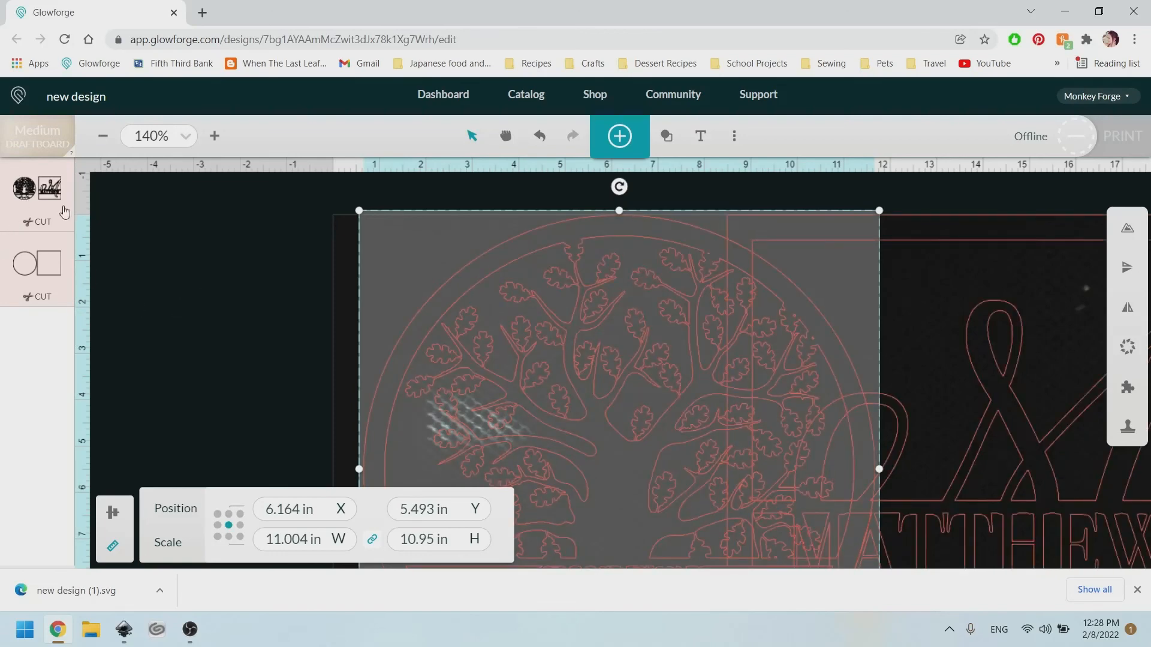
# Review the cut settings, keeping the tree cut step at the top of the order.
pyautogui.click(39, 276)
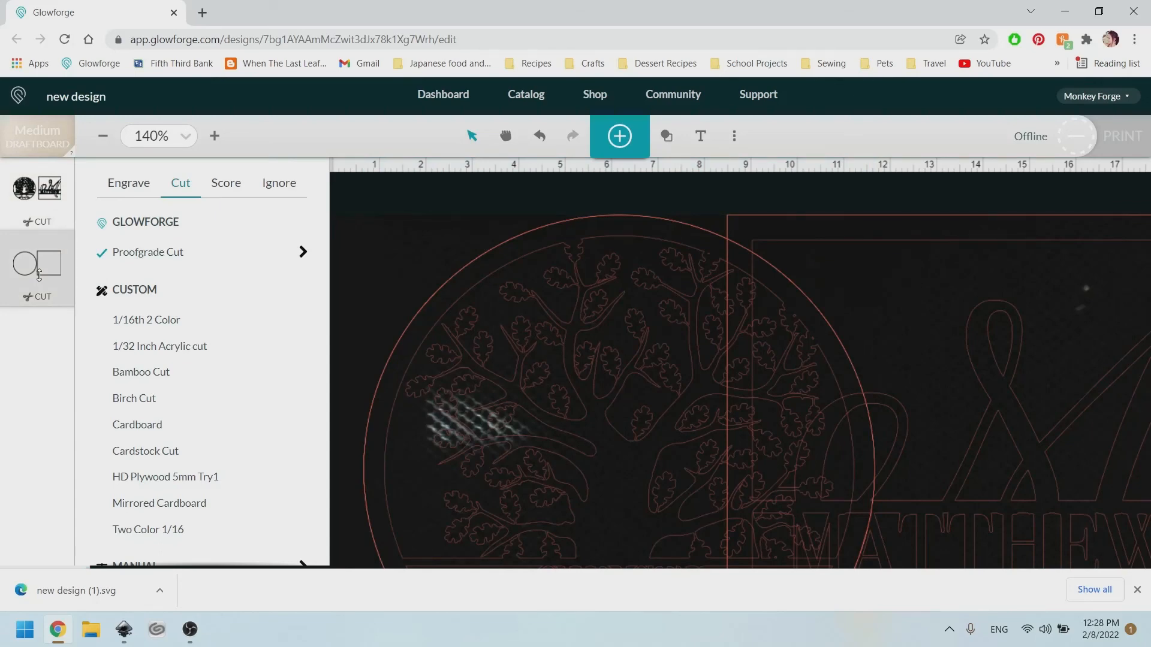
pyautogui.click(41, 224)
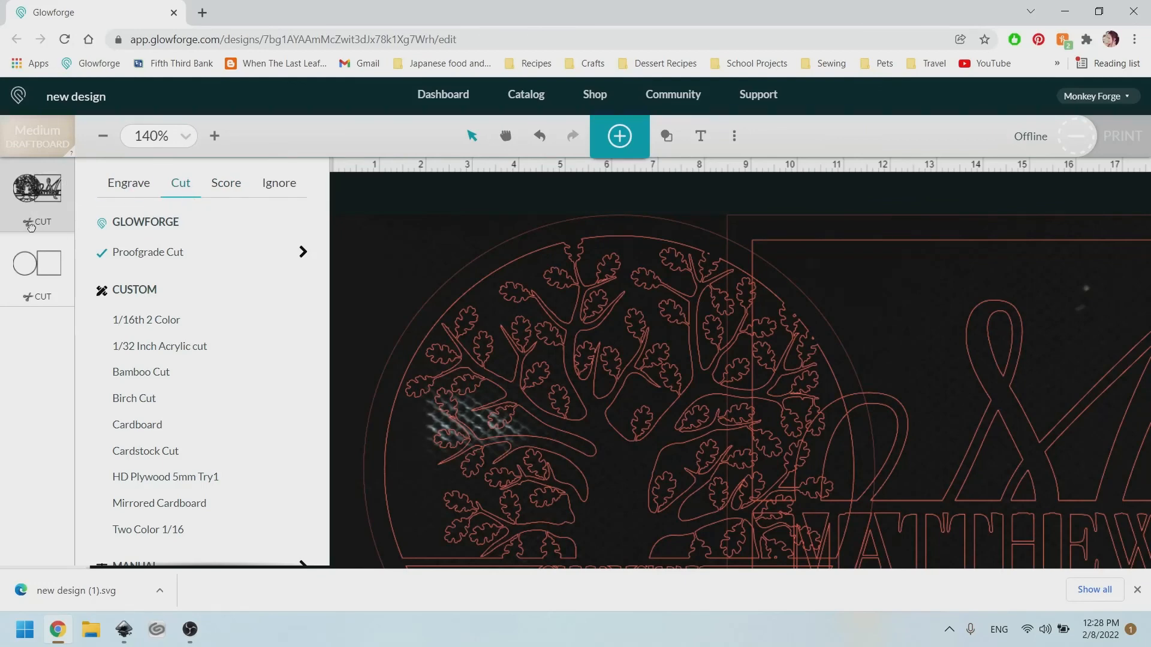
pyautogui.moveTo(31, 227); pyautogui.dragTo(18, 178)
pyautogui.moveTo(21, 198)
pyautogui.mouseDown()
pyautogui.moveTo(31, 201)
pyautogui.moveTo(37, 329)
pyautogui.moveTo(34, 210)
pyautogui.mouseUp()
pyautogui.click(347, 199)
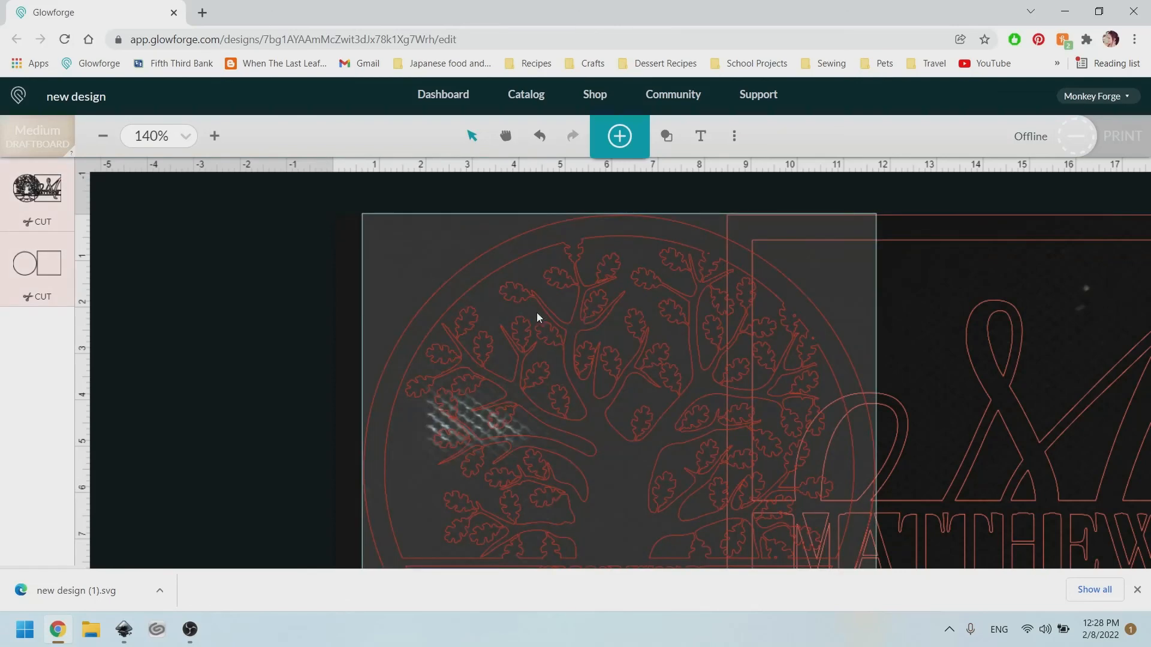
# Move the tree circle left, clear of the MATTHEW monogram.
pyautogui.moveTo(698, 311); pyautogui.dragTo(344, 295)
pyautogui.scroll(-1, 570, 309)
pyautogui.scroll(-2, 569, 307)
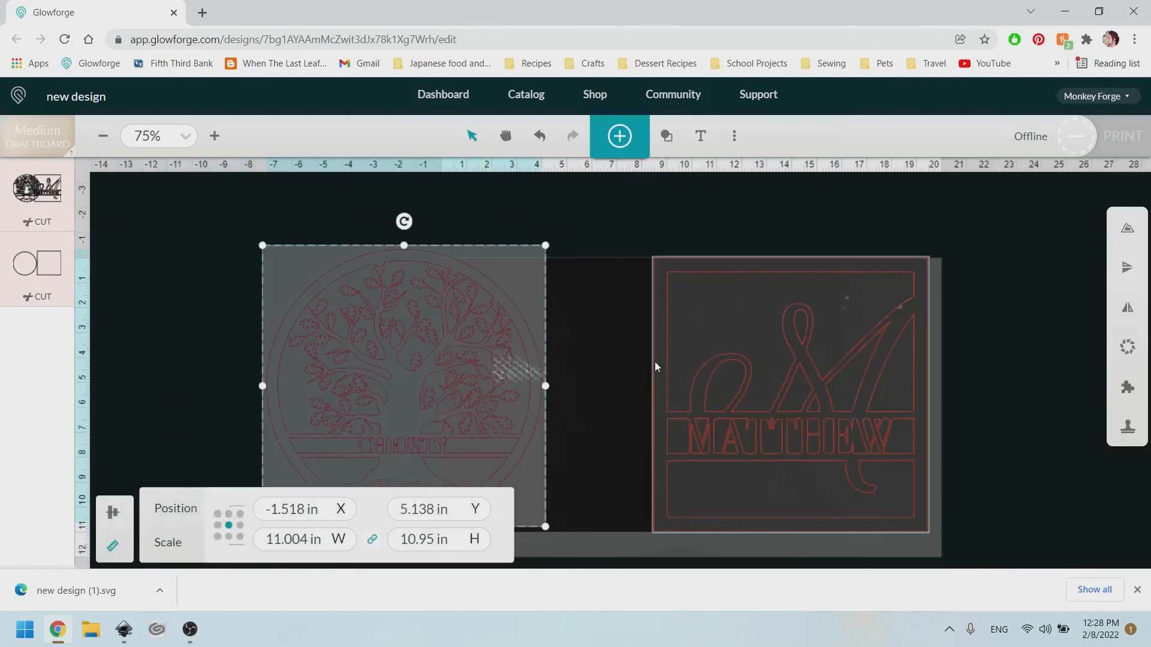